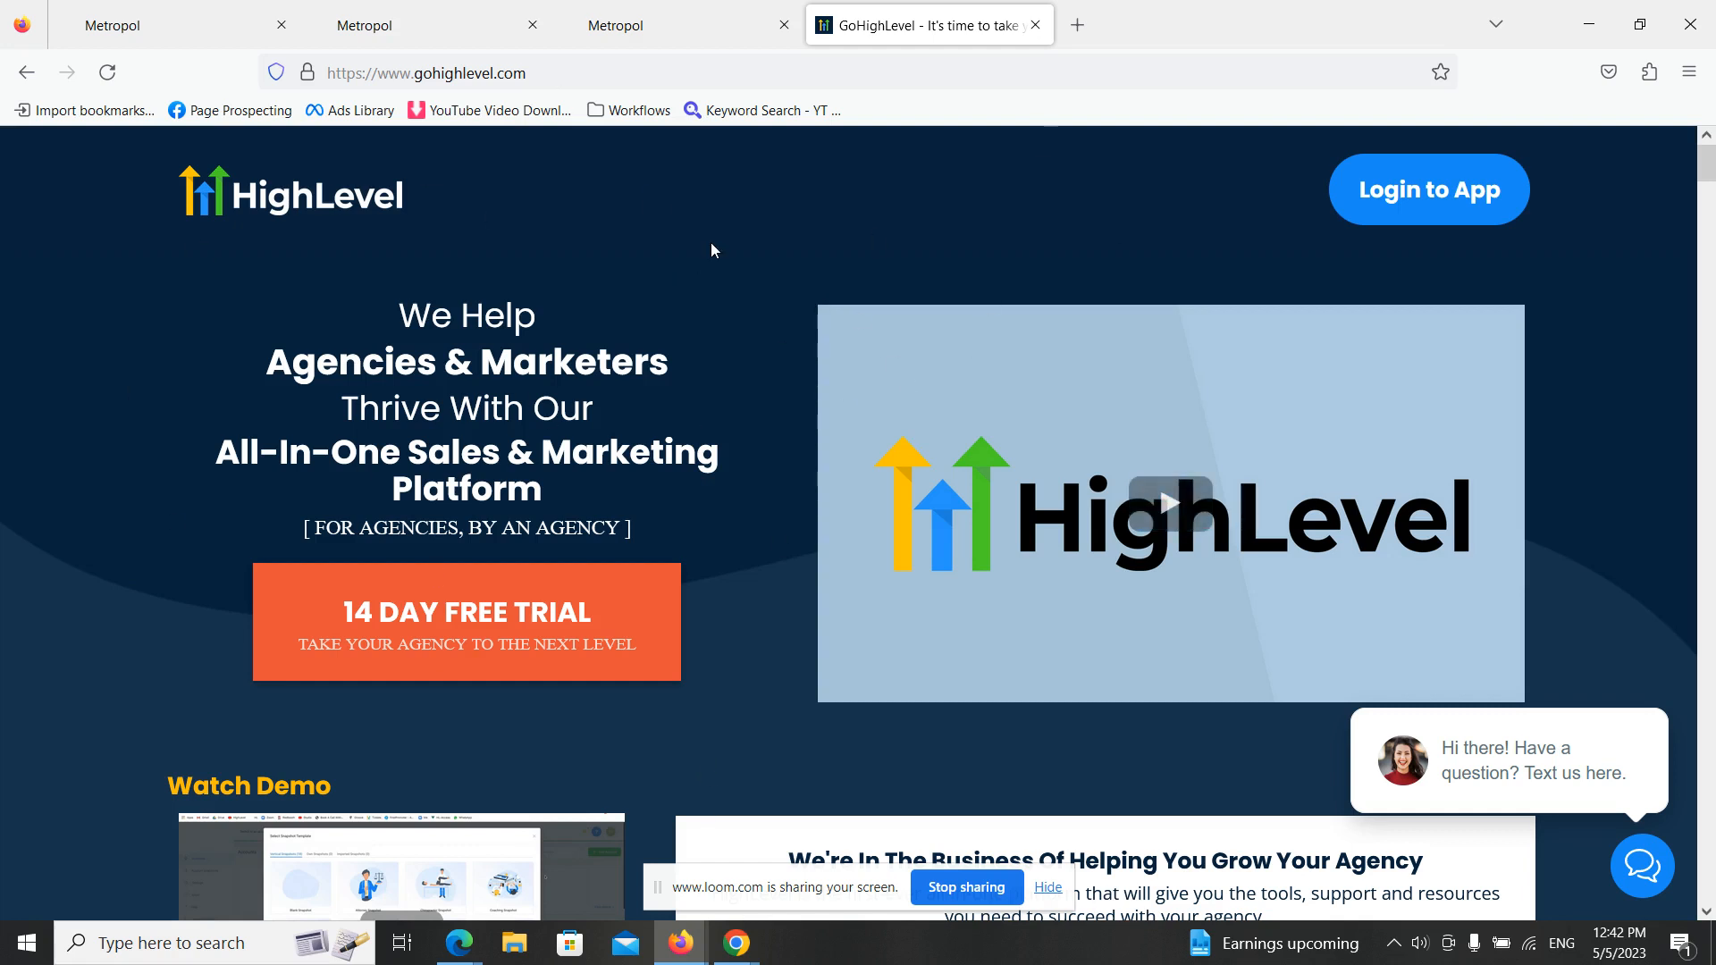
# - Go from the HighLevel website into the app and switch to the Lead Gen Hungary sub-account
pyautogui.scroll(-15, 671, 260)
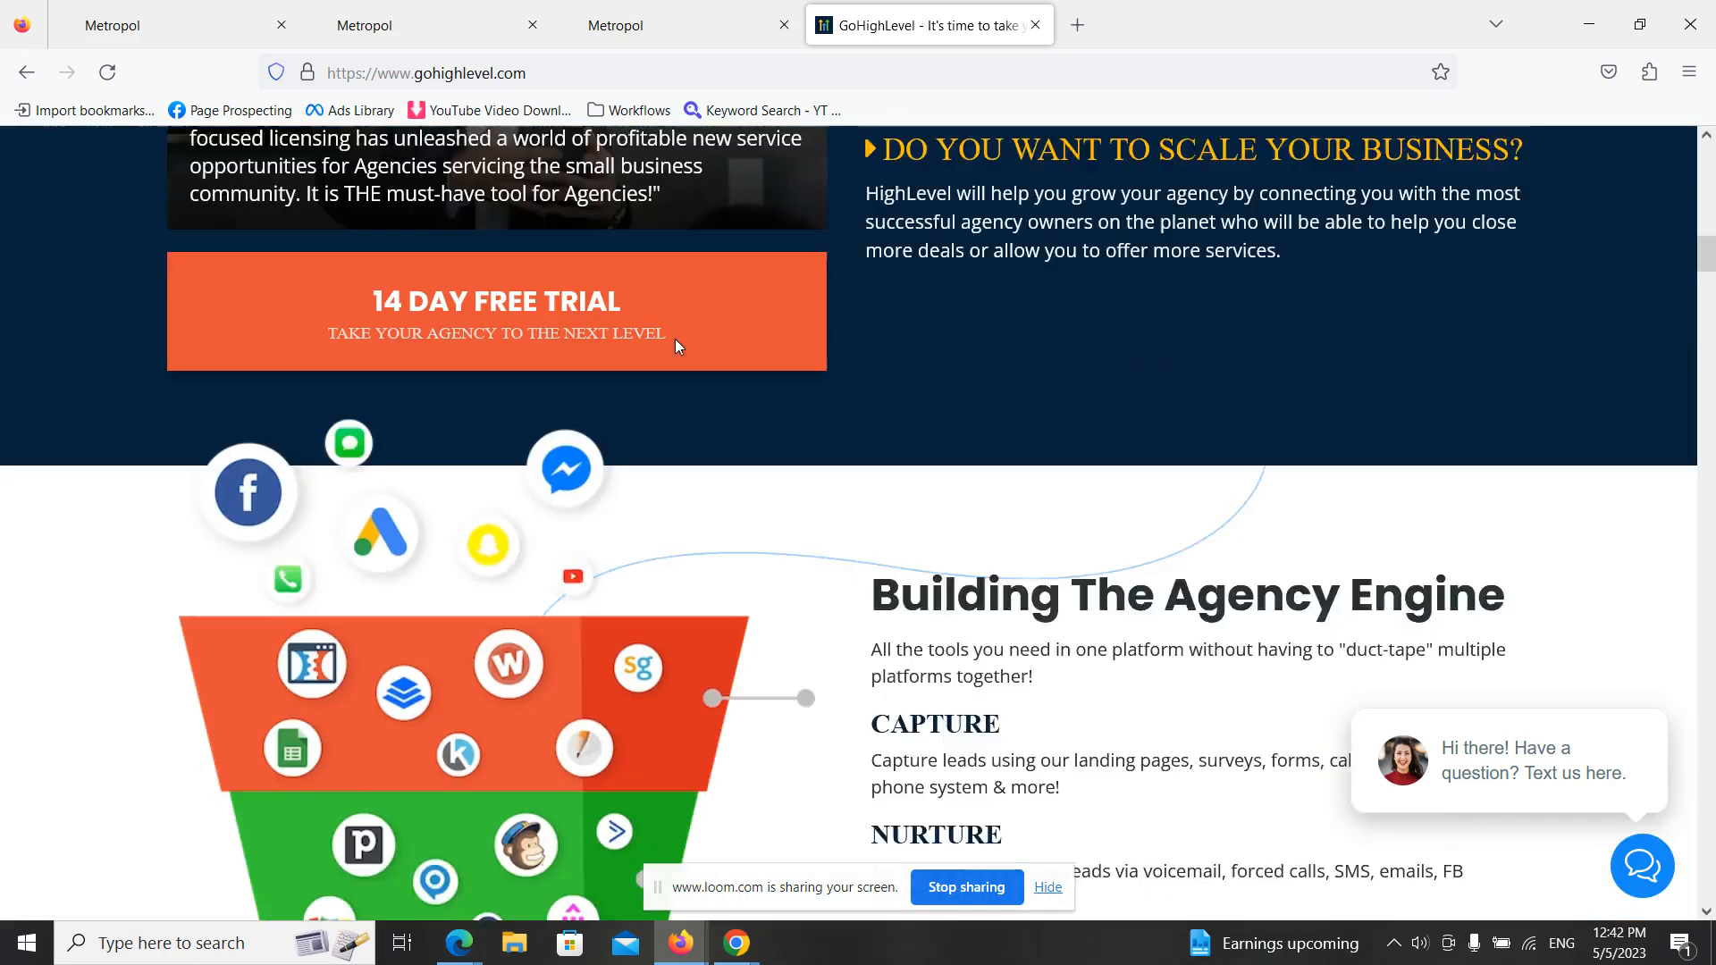
pyautogui.scroll(15, 700, 375)
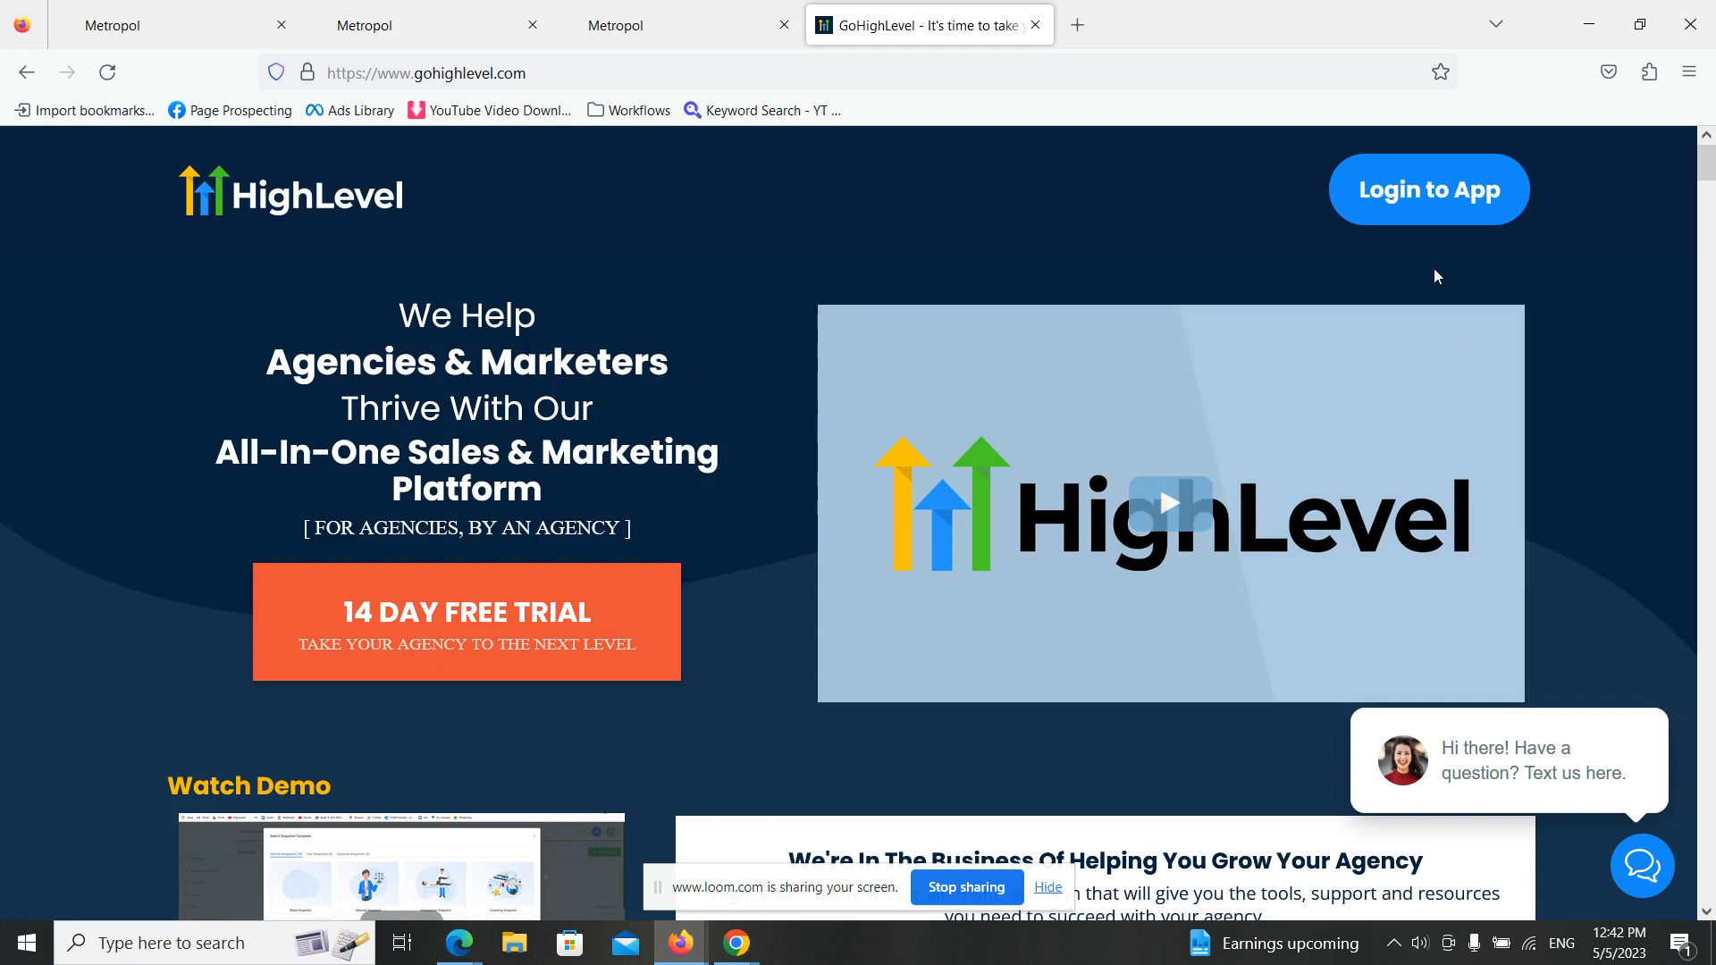
pyautogui.click(1421, 205)
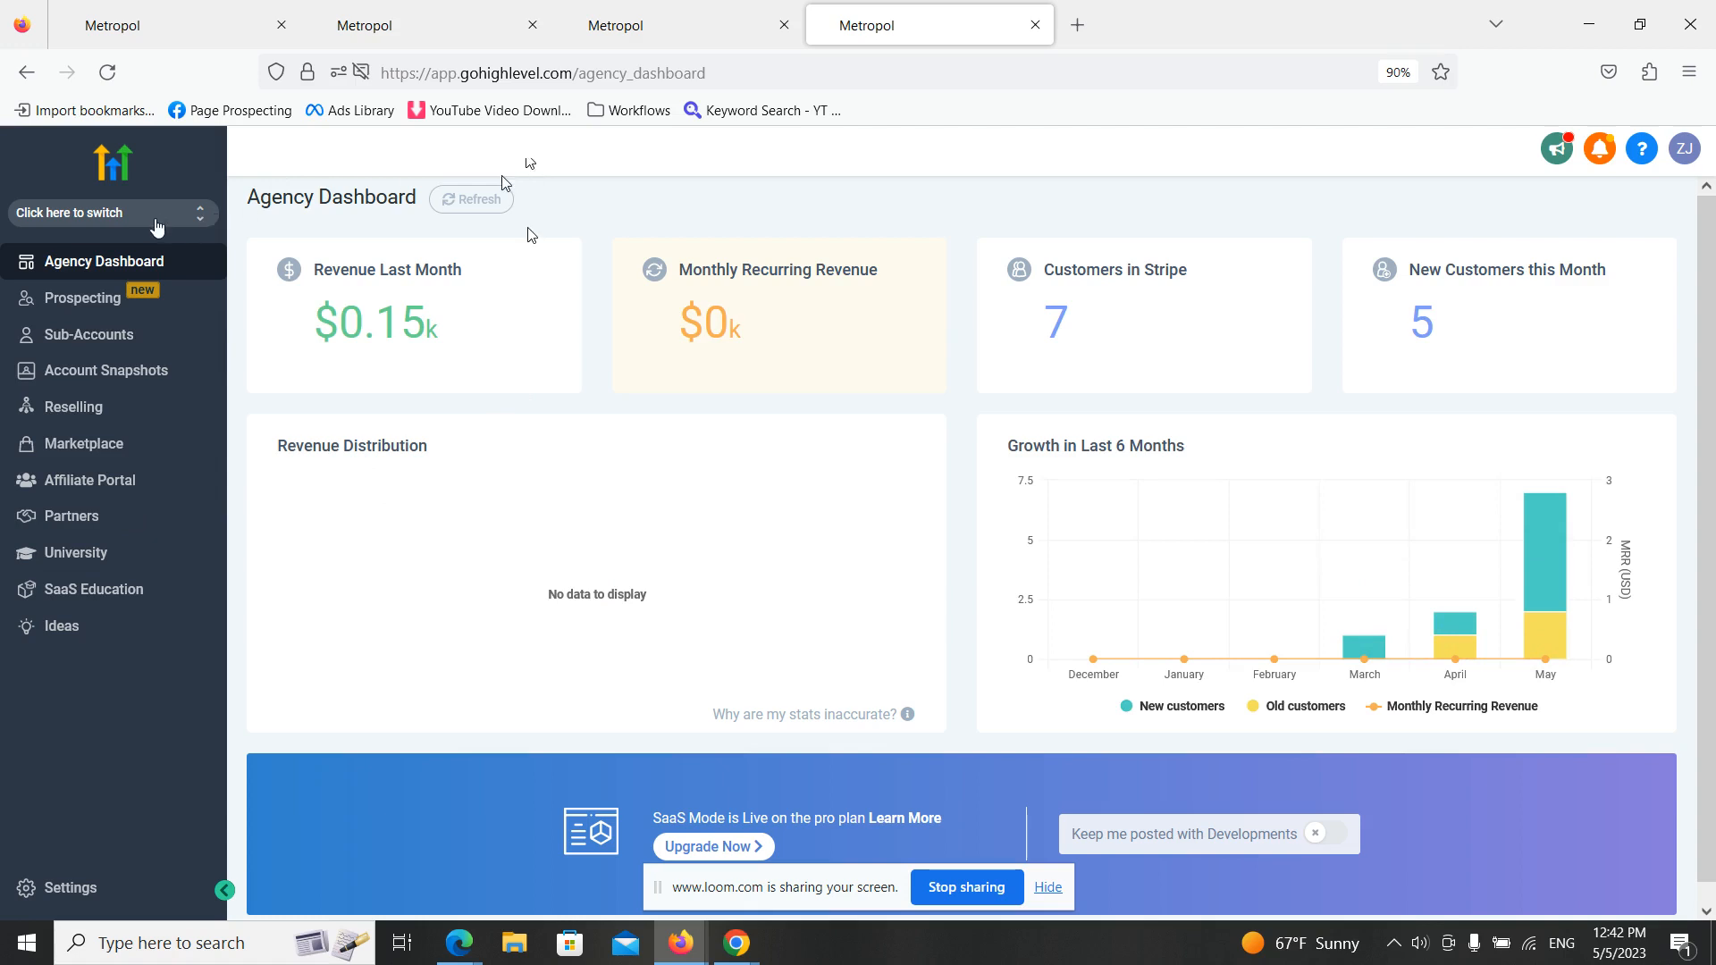
pyautogui.click(159, 224)
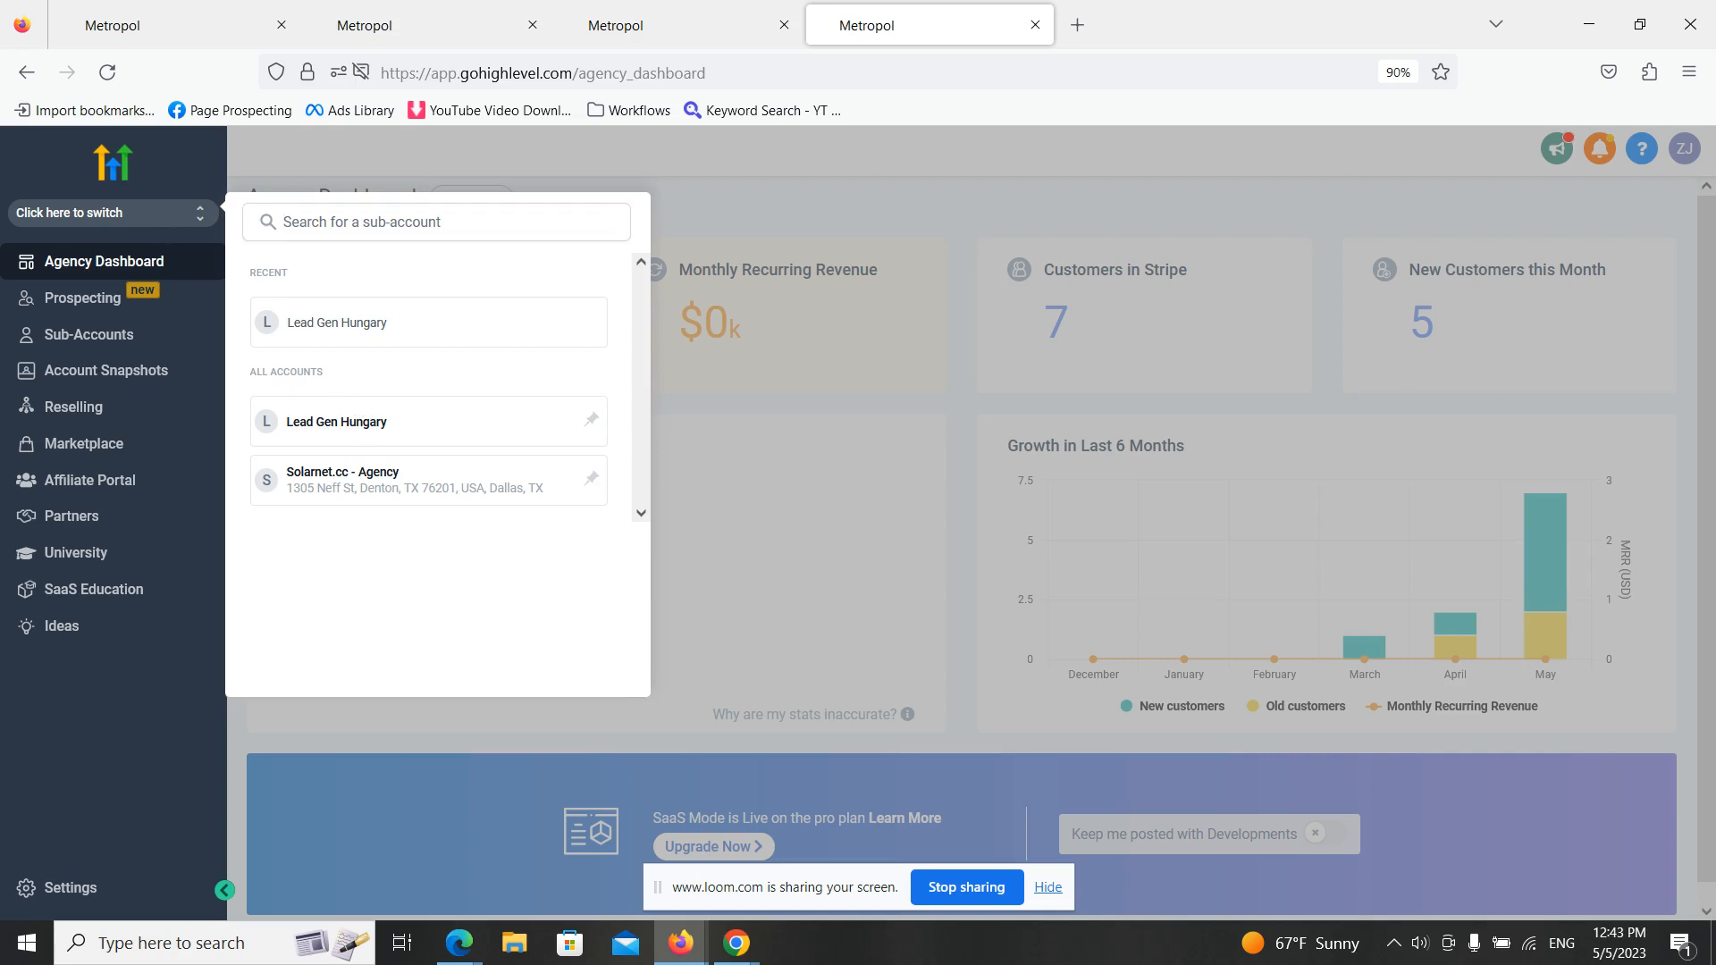
pyautogui.click(384, 431)
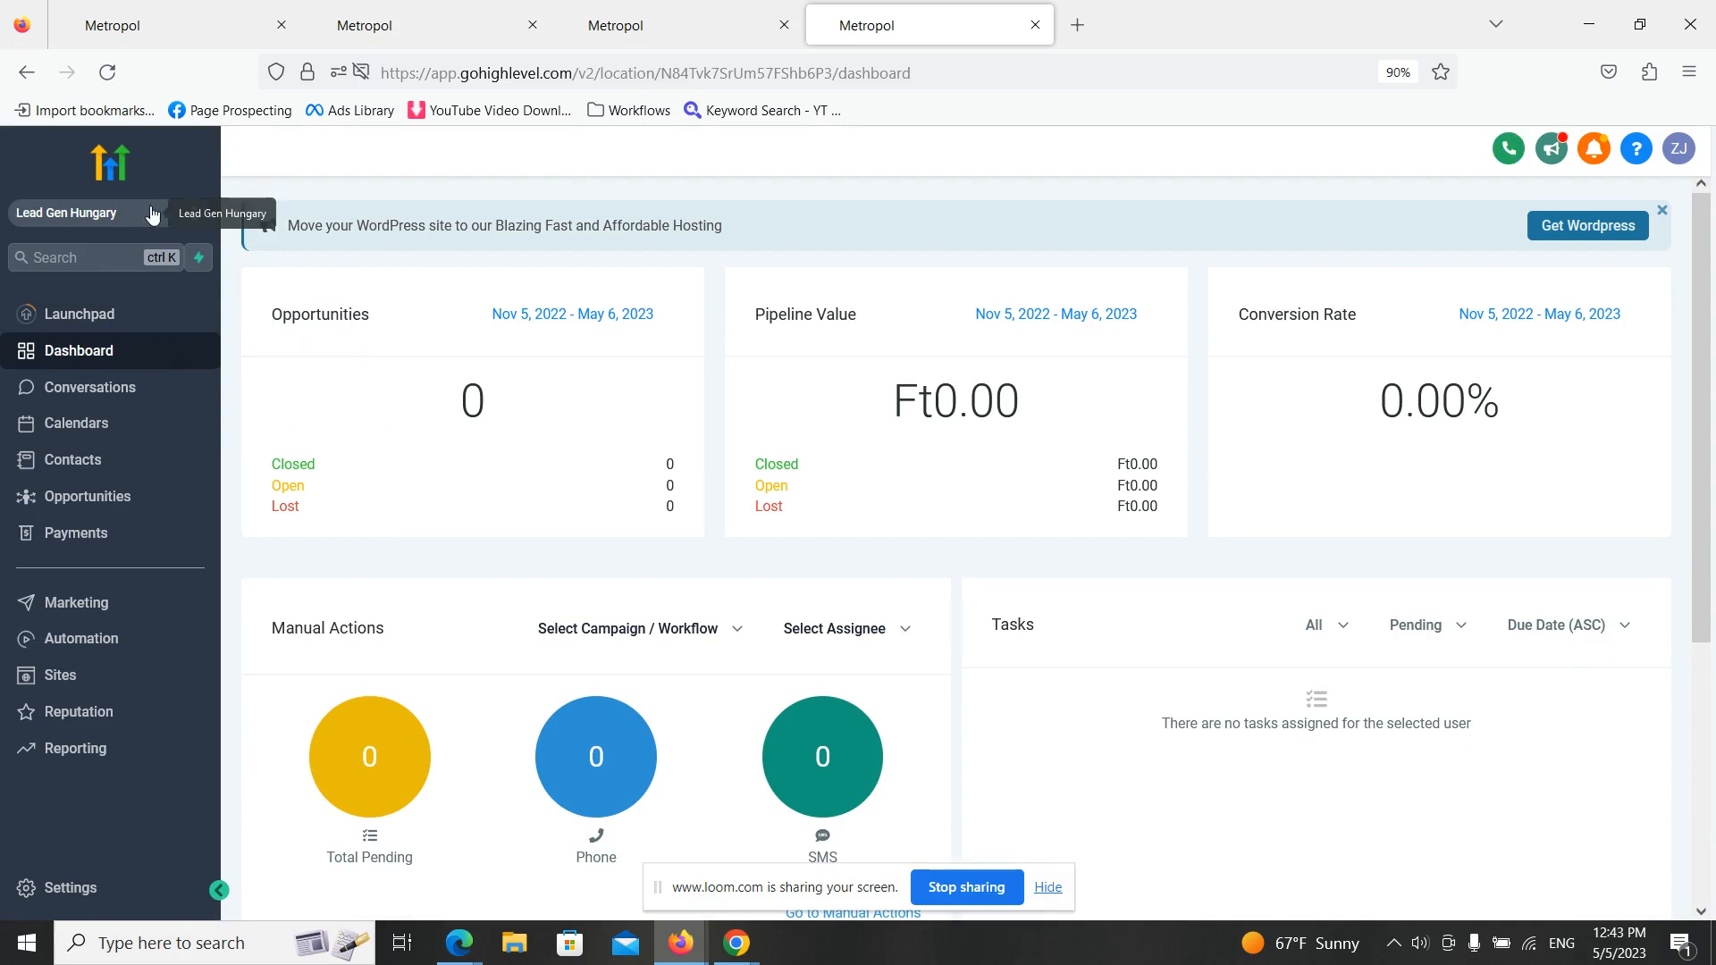
pyautogui.click(26, 70)
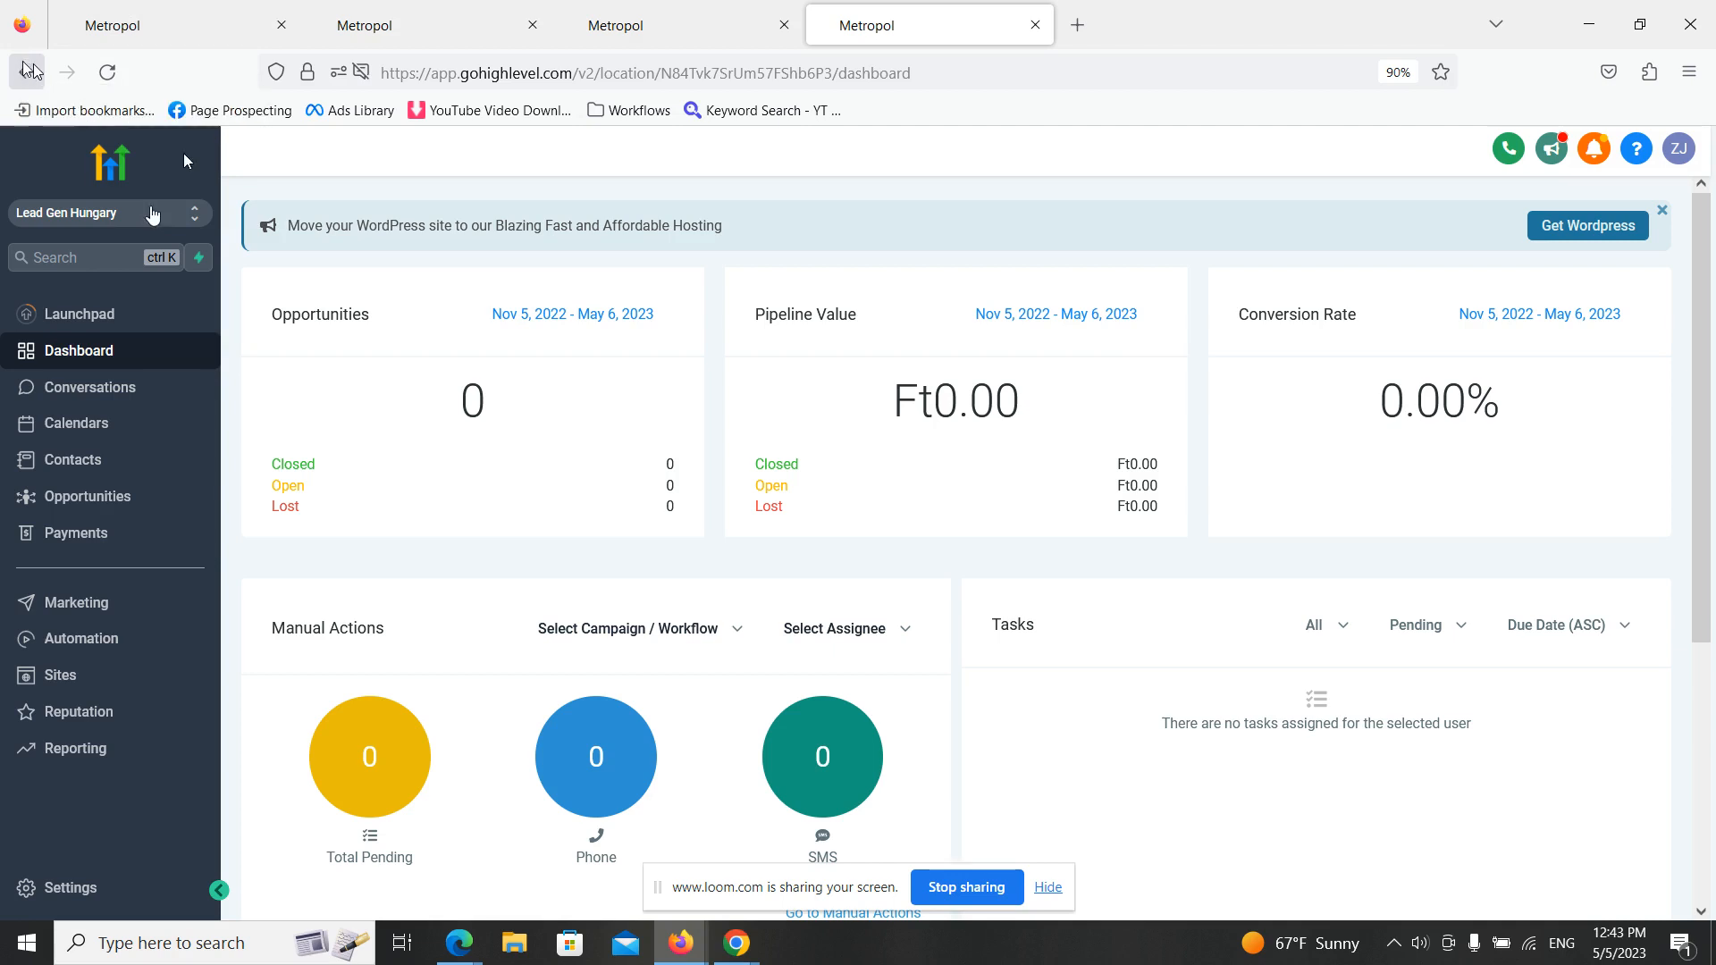
# - Start a new funnel under Sites from the template library and search the templates for "solar"
pyautogui.click(128, 682)
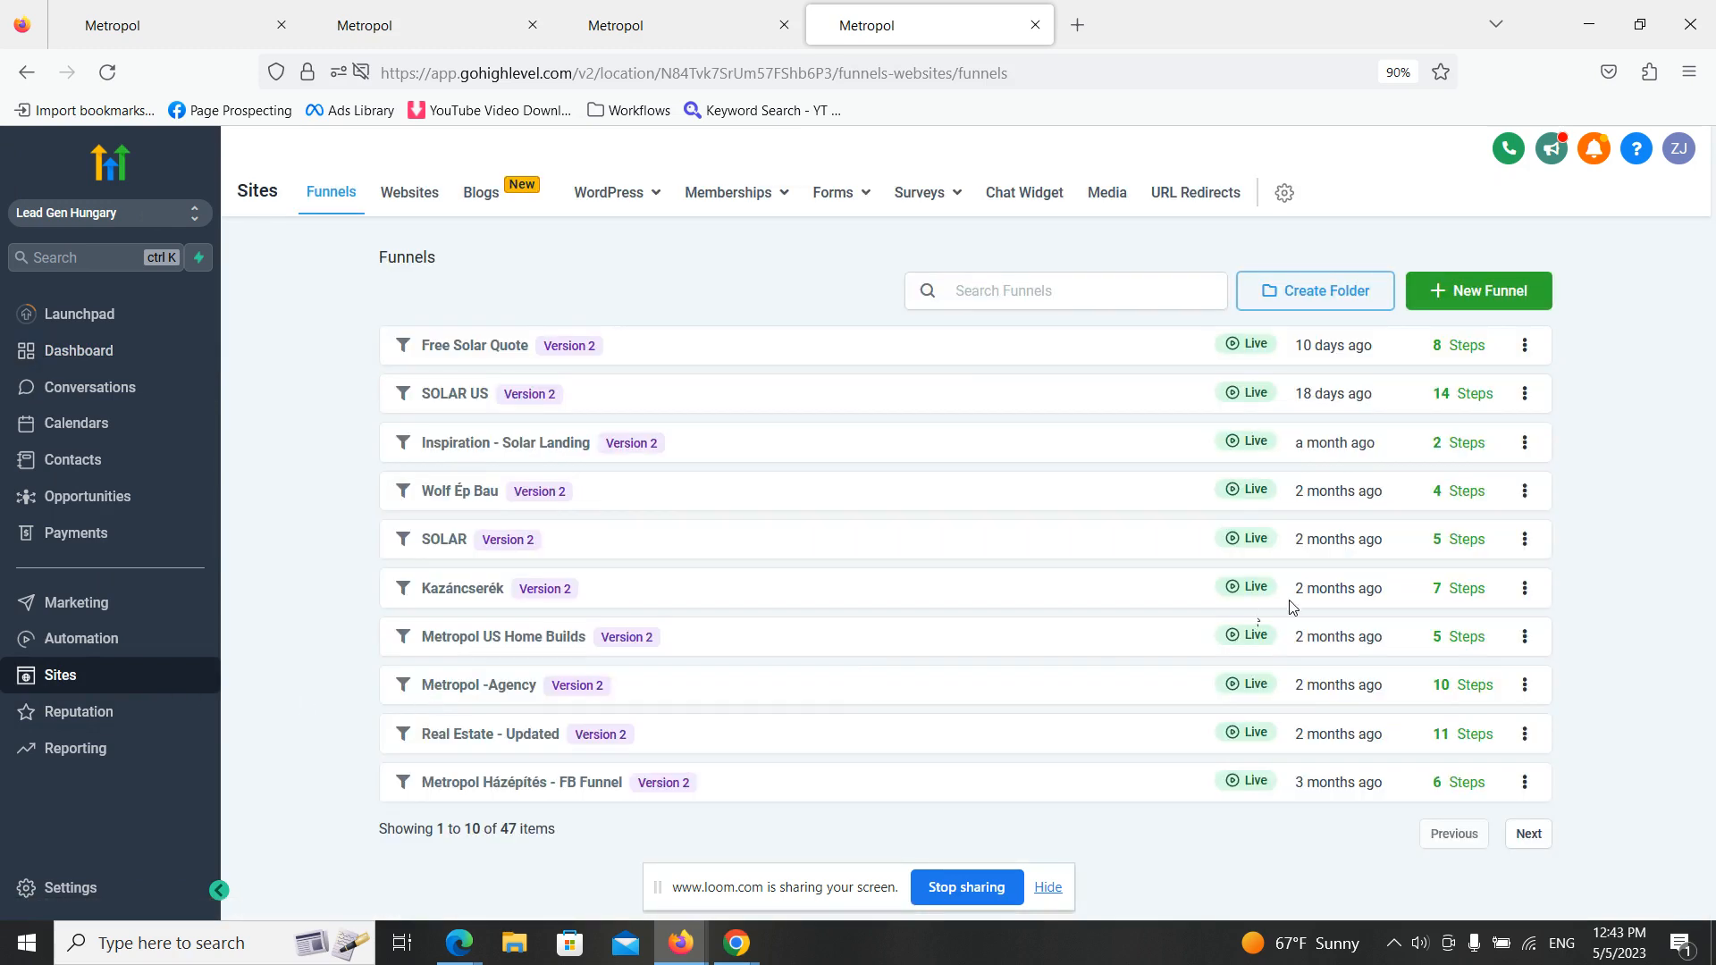
pyautogui.click(1506, 295)
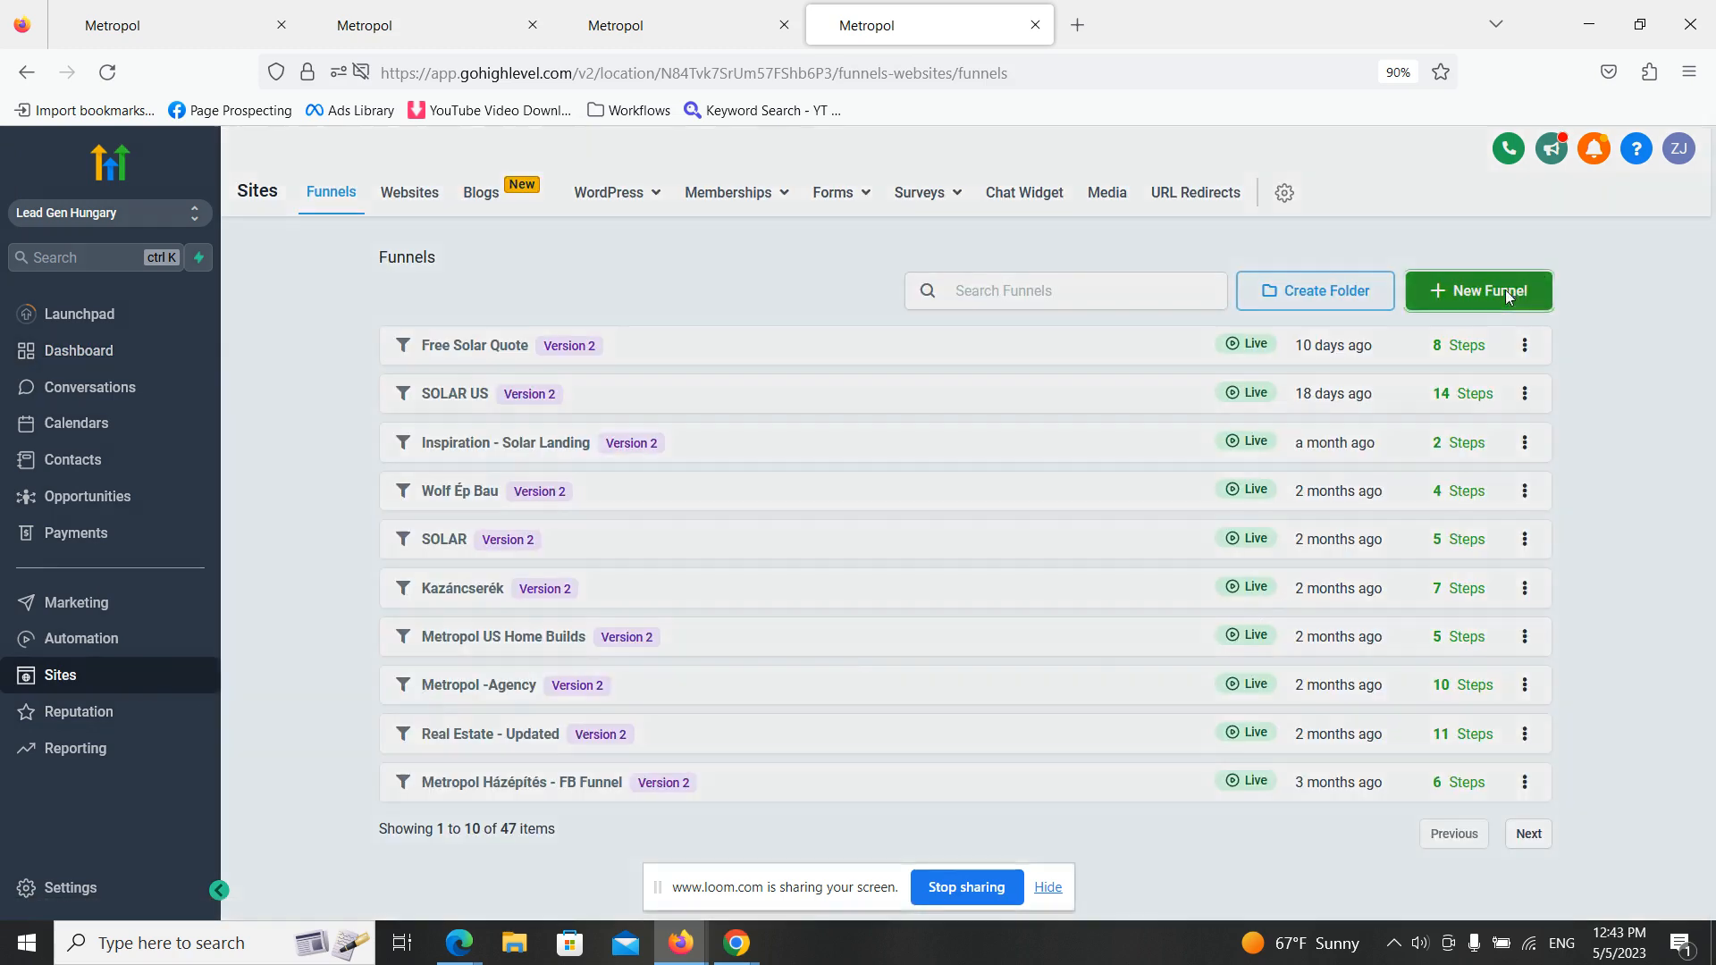
pyautogui.click(719, 367)
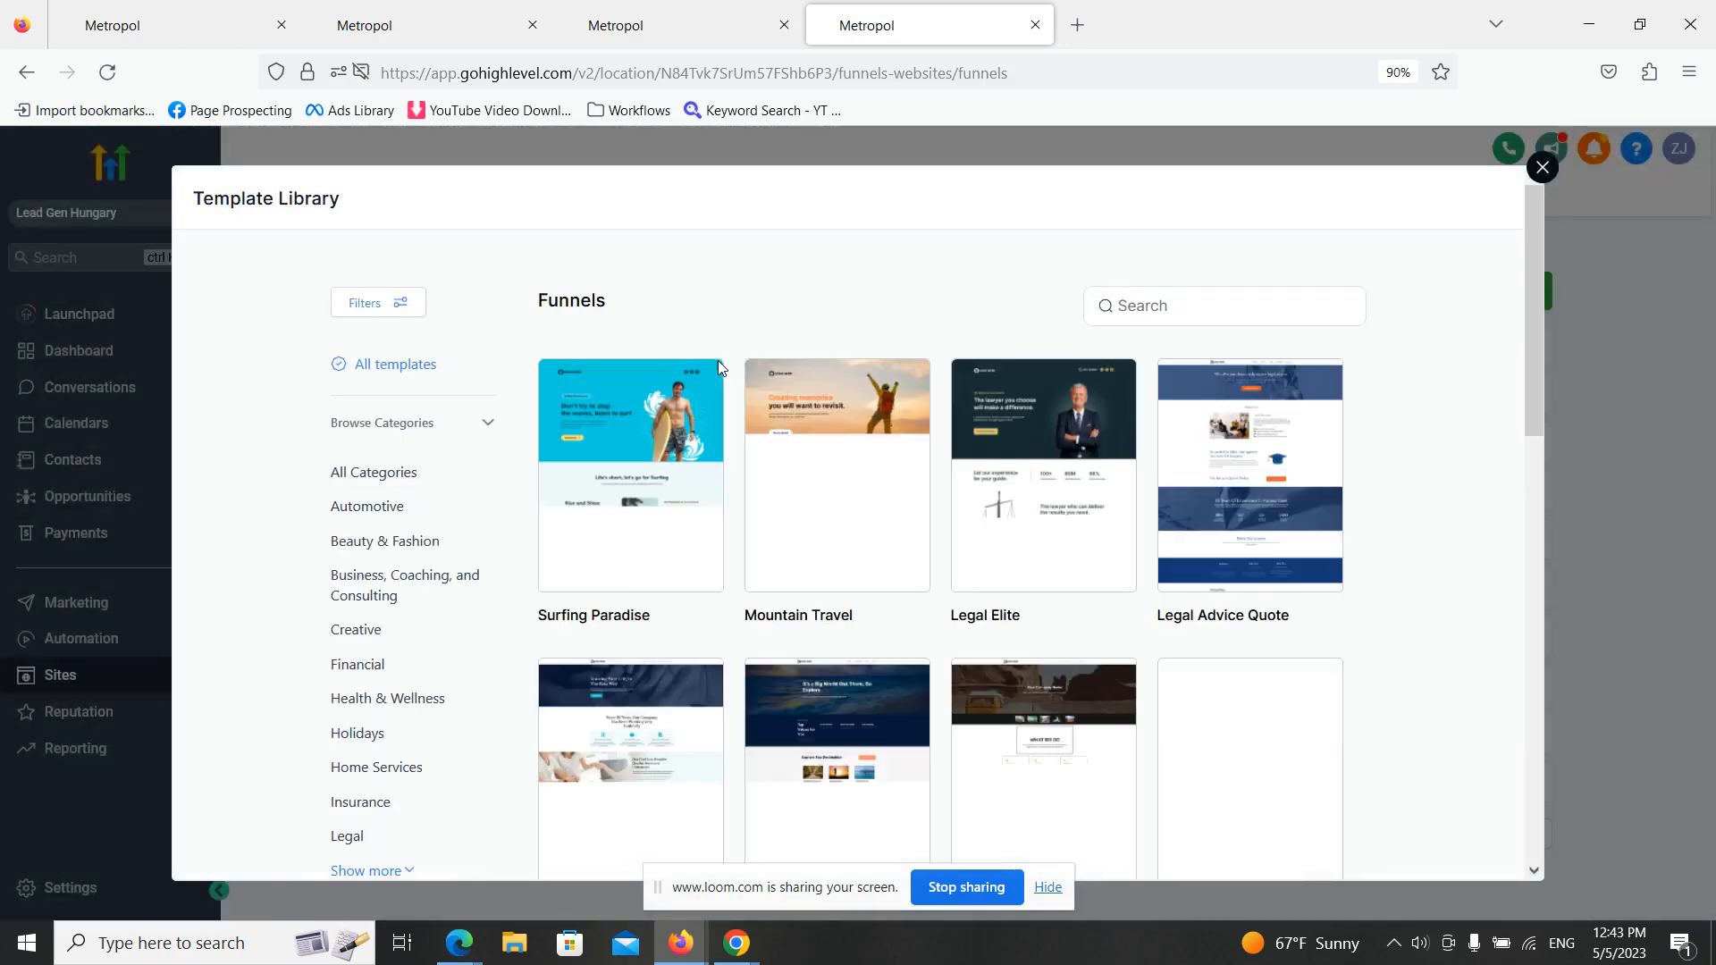
pyautogui.moveTo(818, 380)
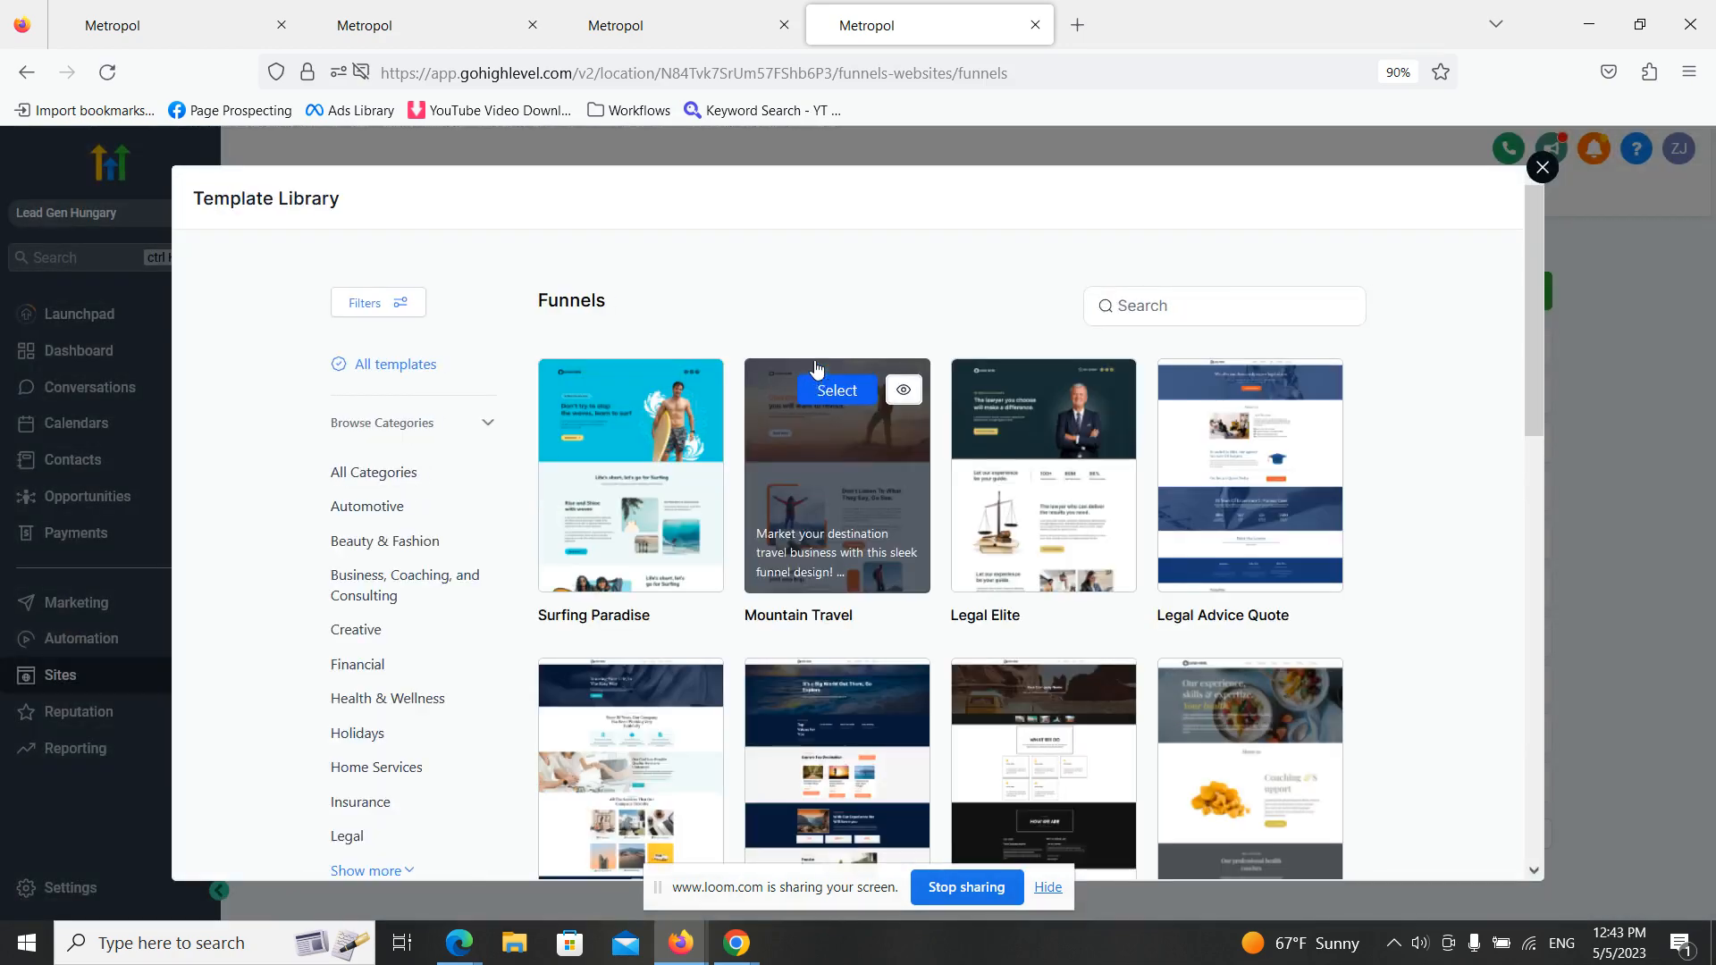
pyautogui.click(1167, 295)
pyautogui.write('solar')
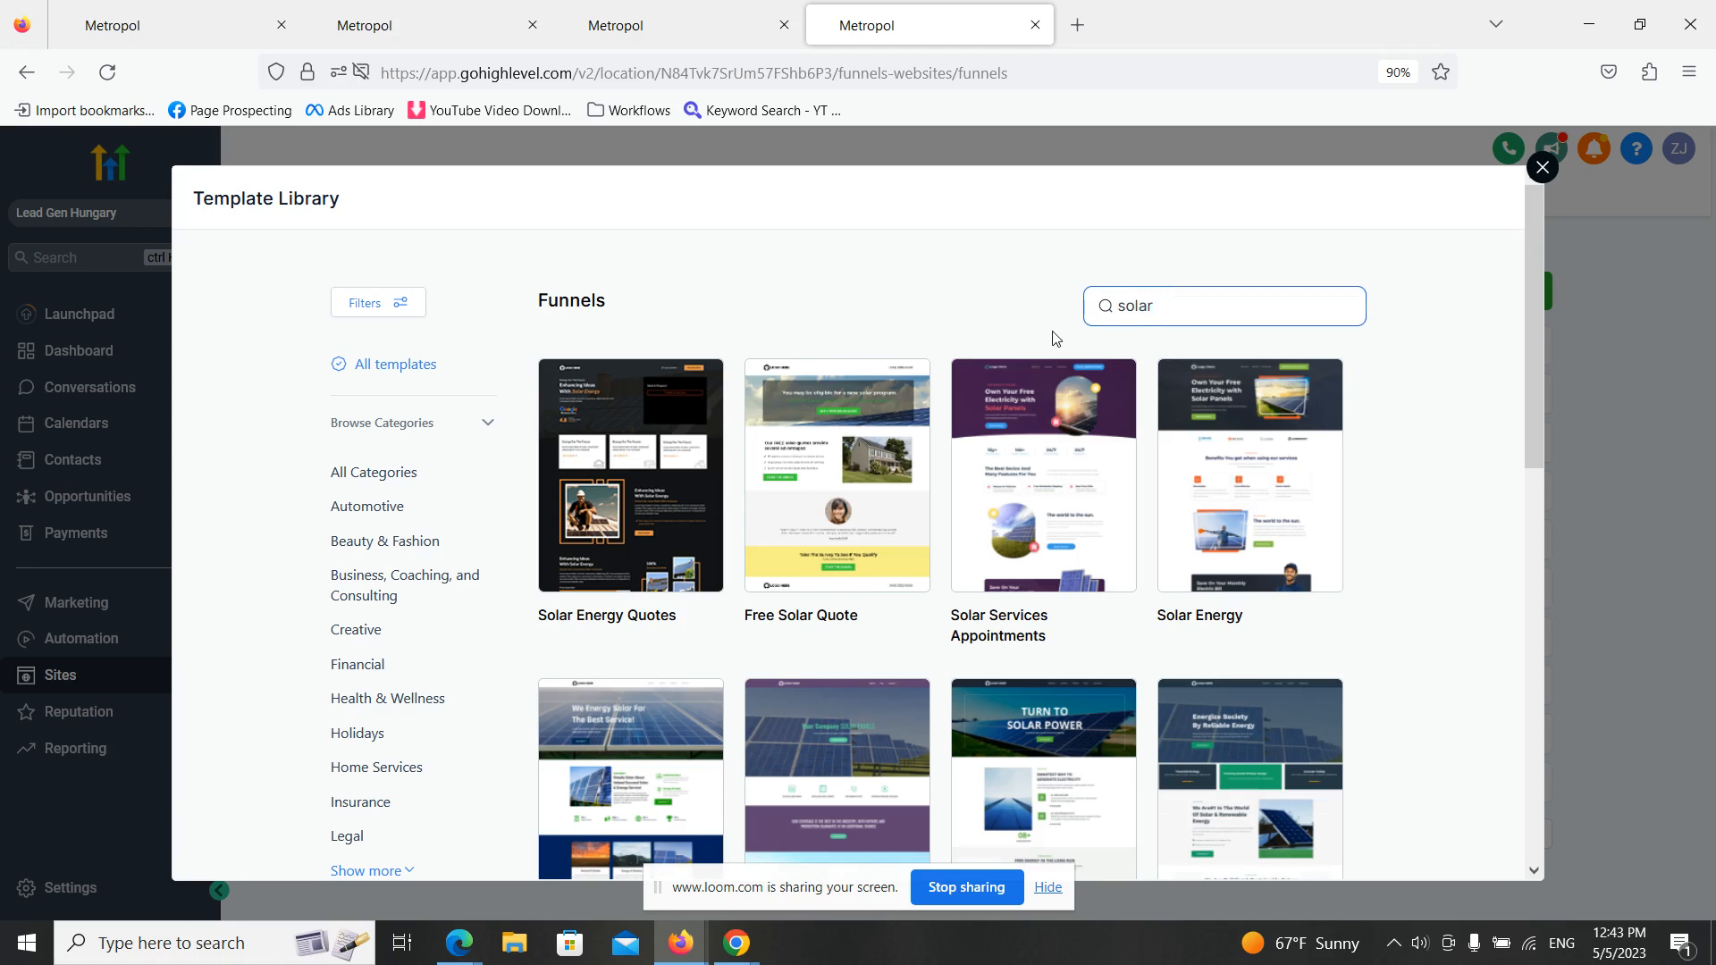
# - Get the Free Solar Quote template, accepting its image-rights terms, and open the newly added funnel from the refreshed list
pyautogui.click(903, 493)
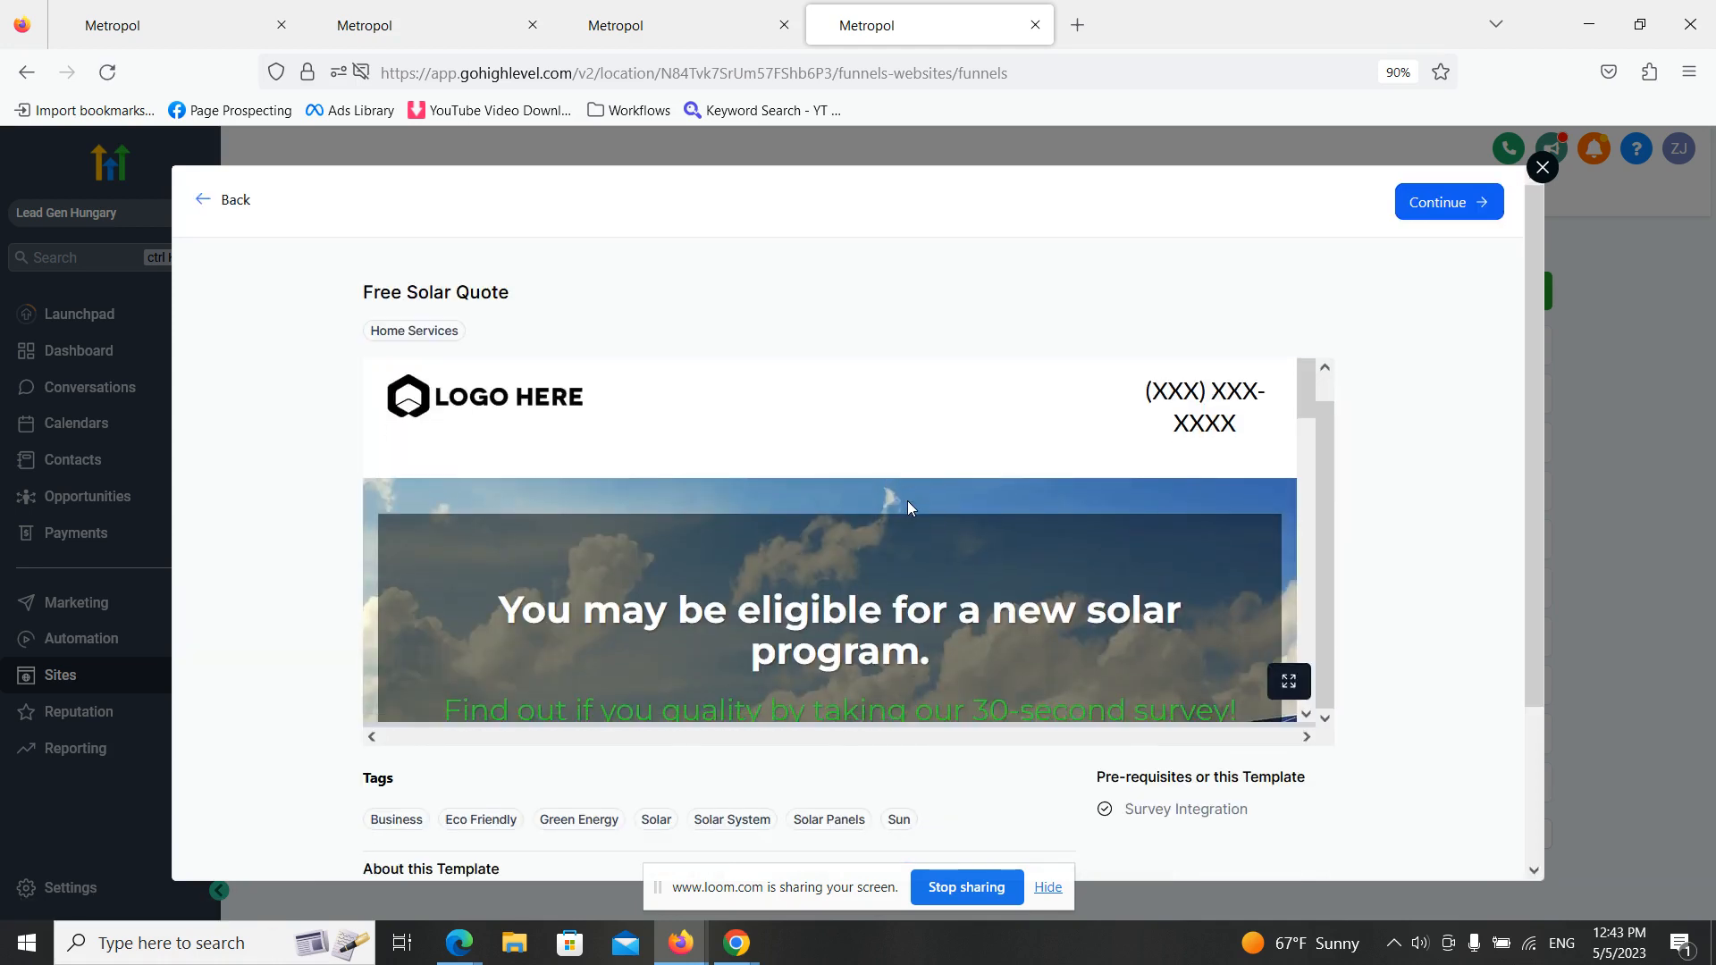
pyautogui.click(1449, 202)
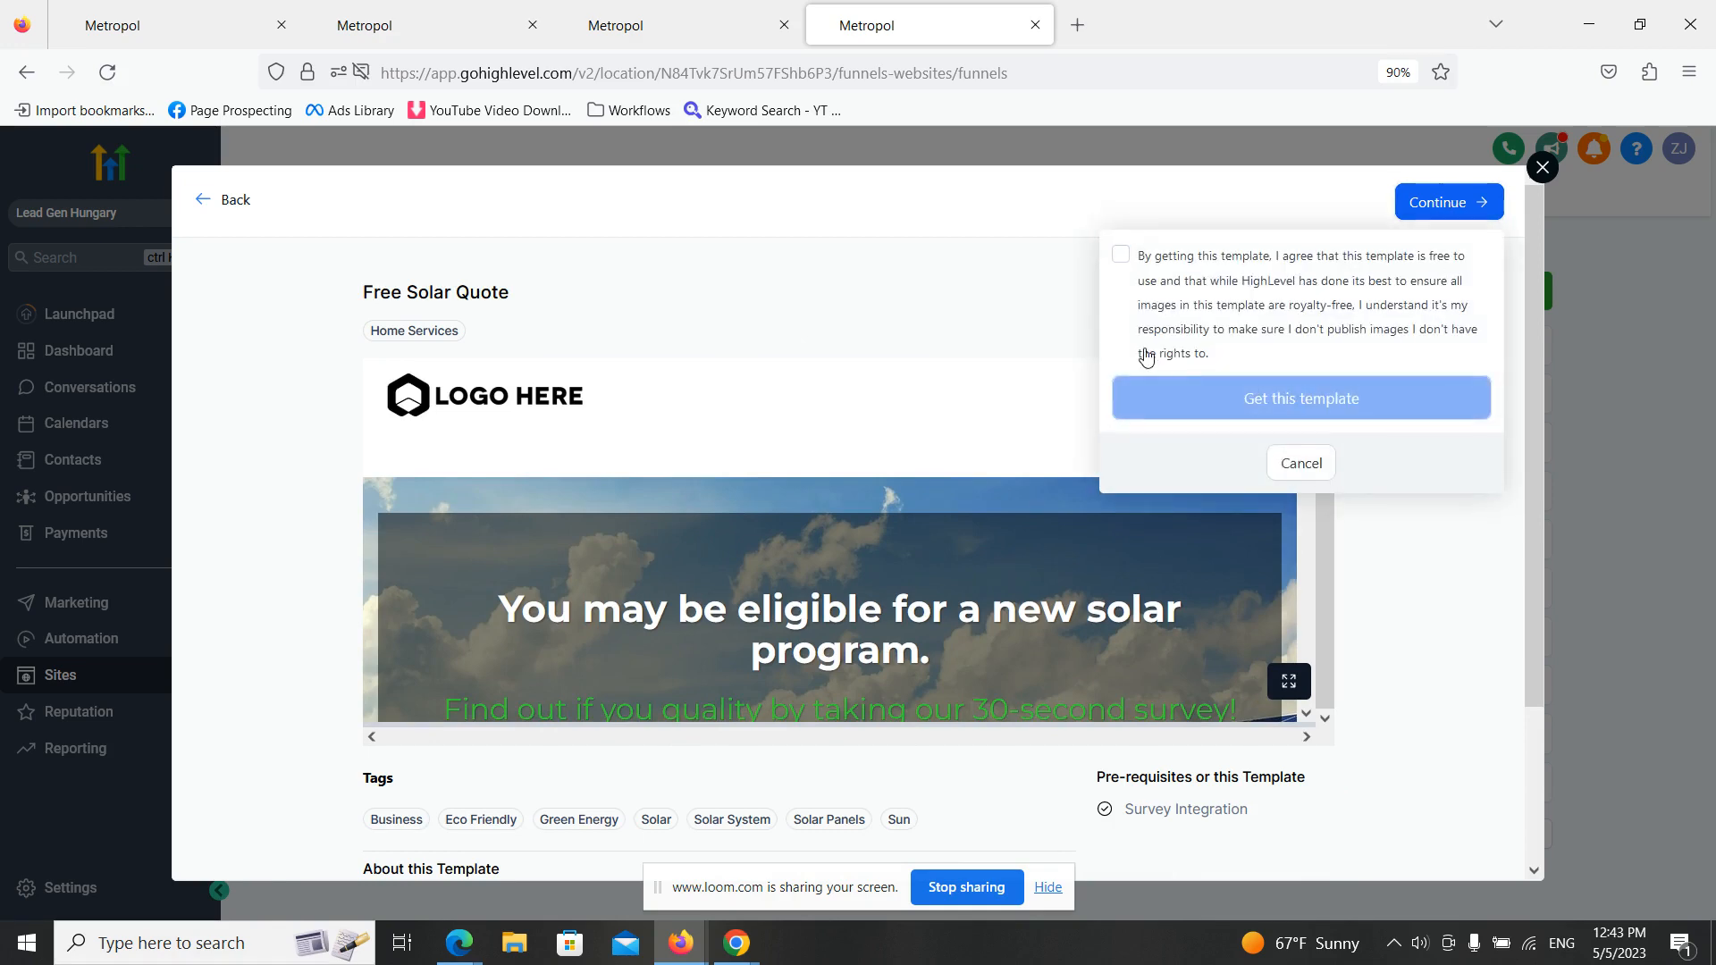
pyautogui.click(1121, 255)
pyautogui.click(1314, 402)
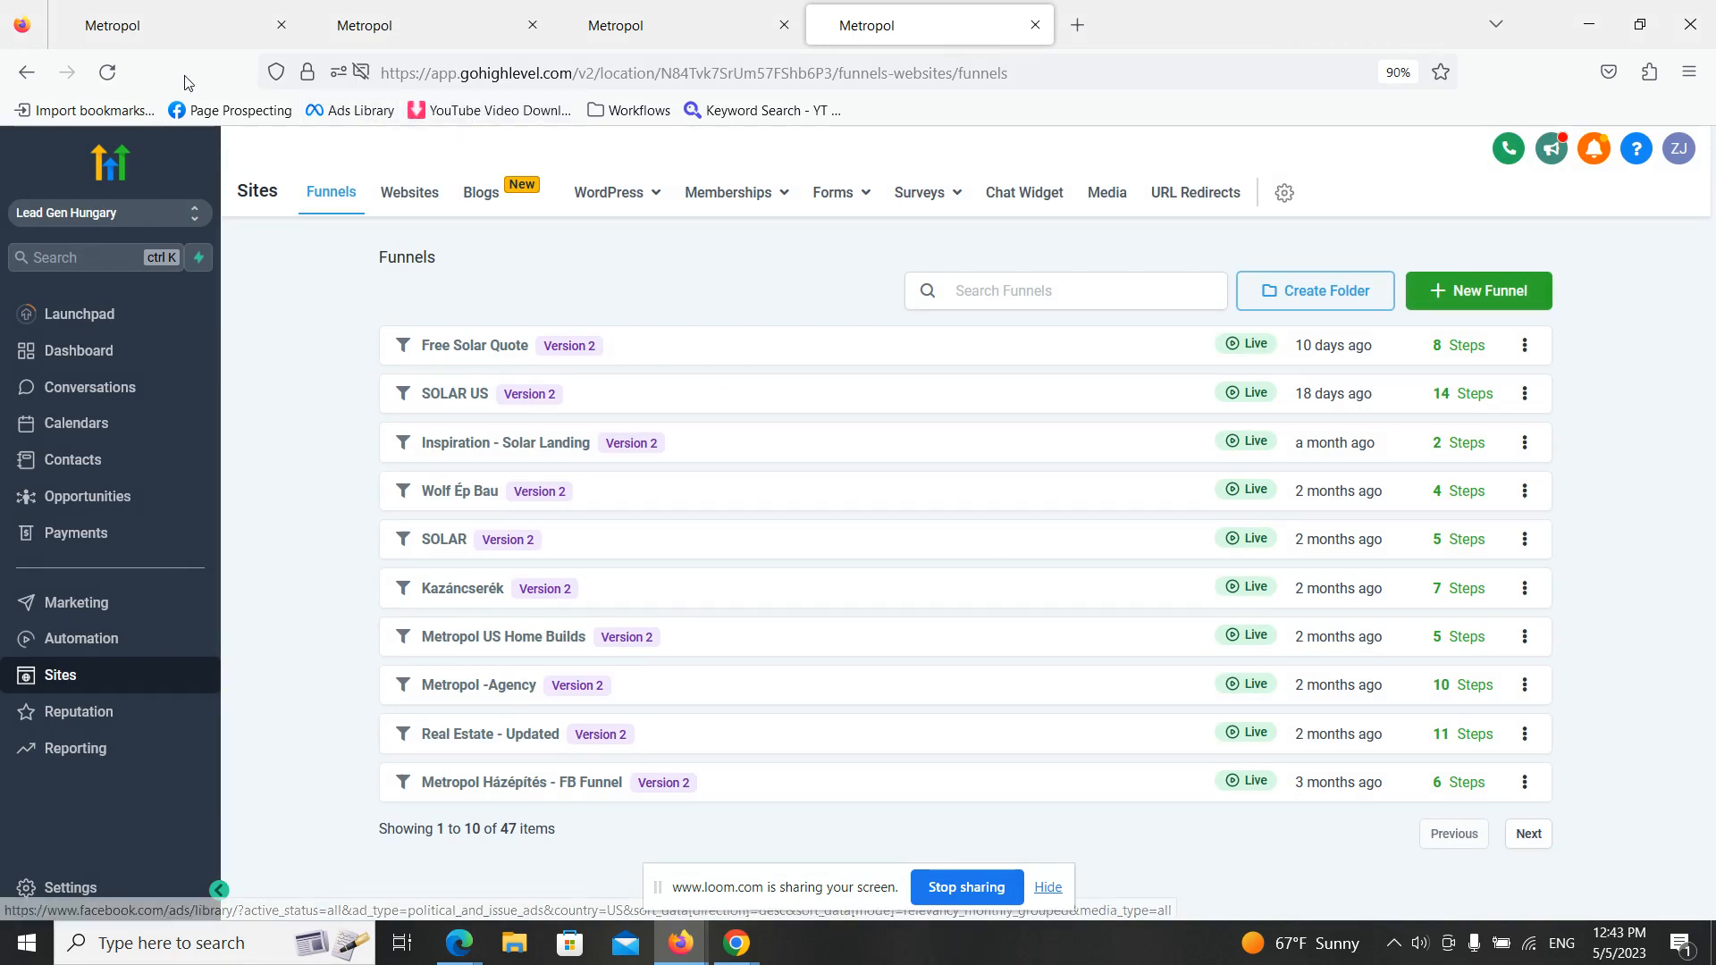
pyautogui.click(108, 72)
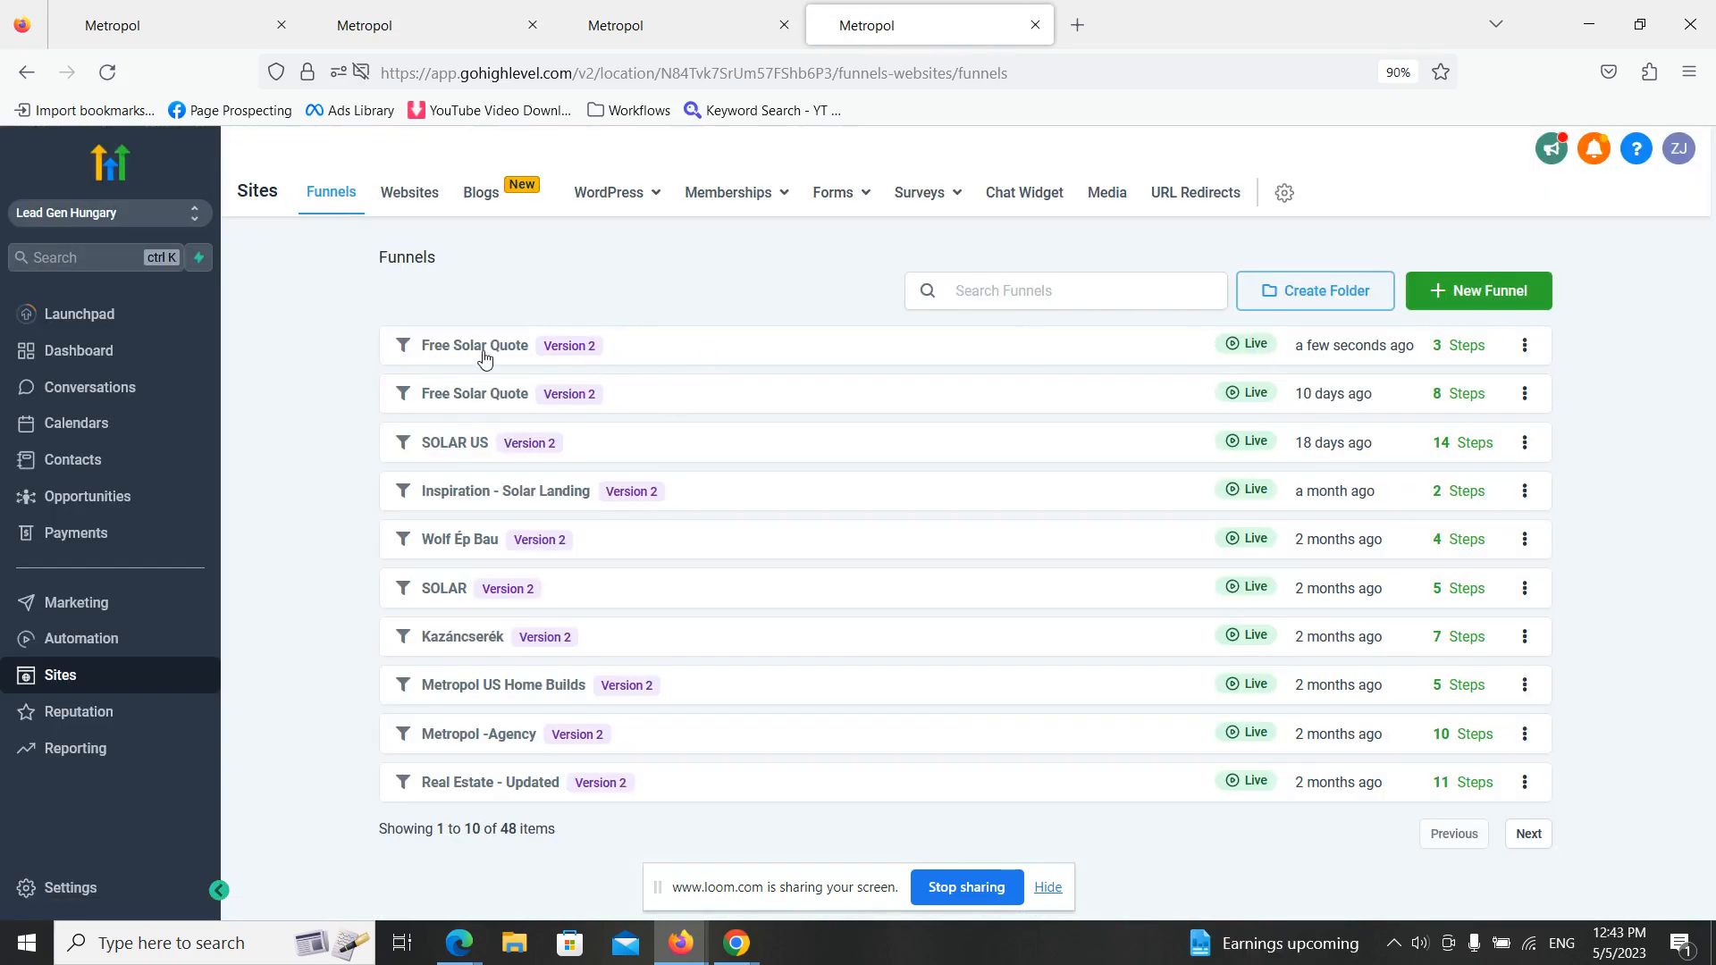
pyautogui.click(485, 357)
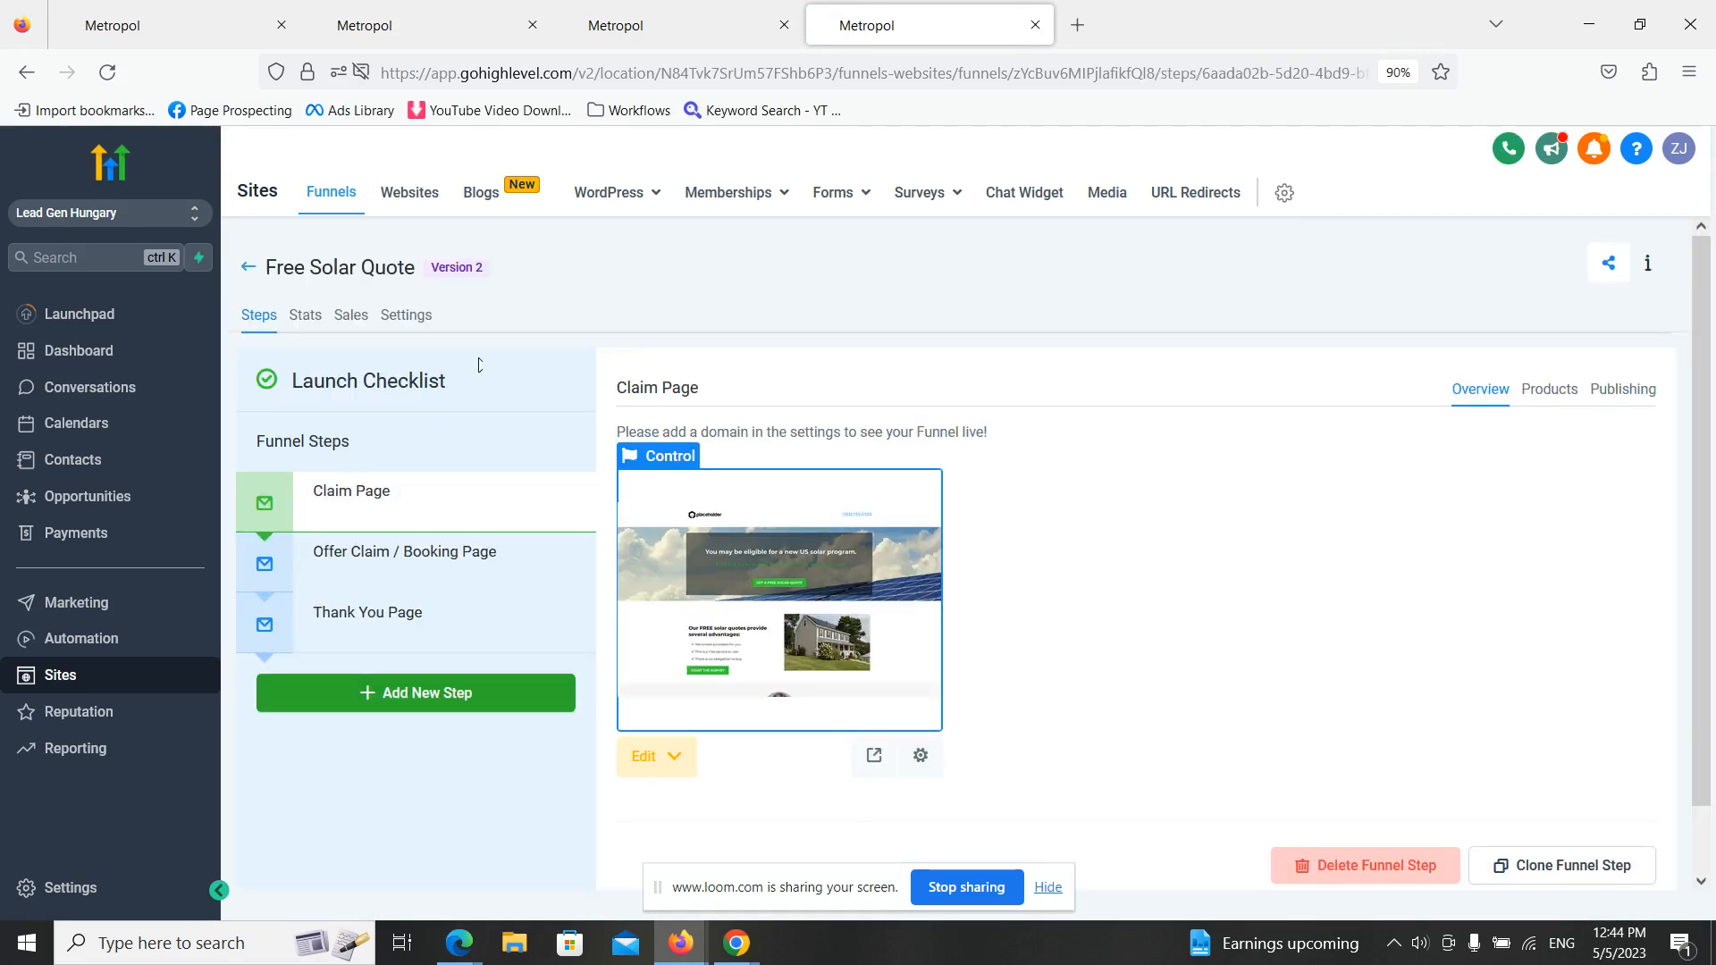
pyautogui.click(72, 887)
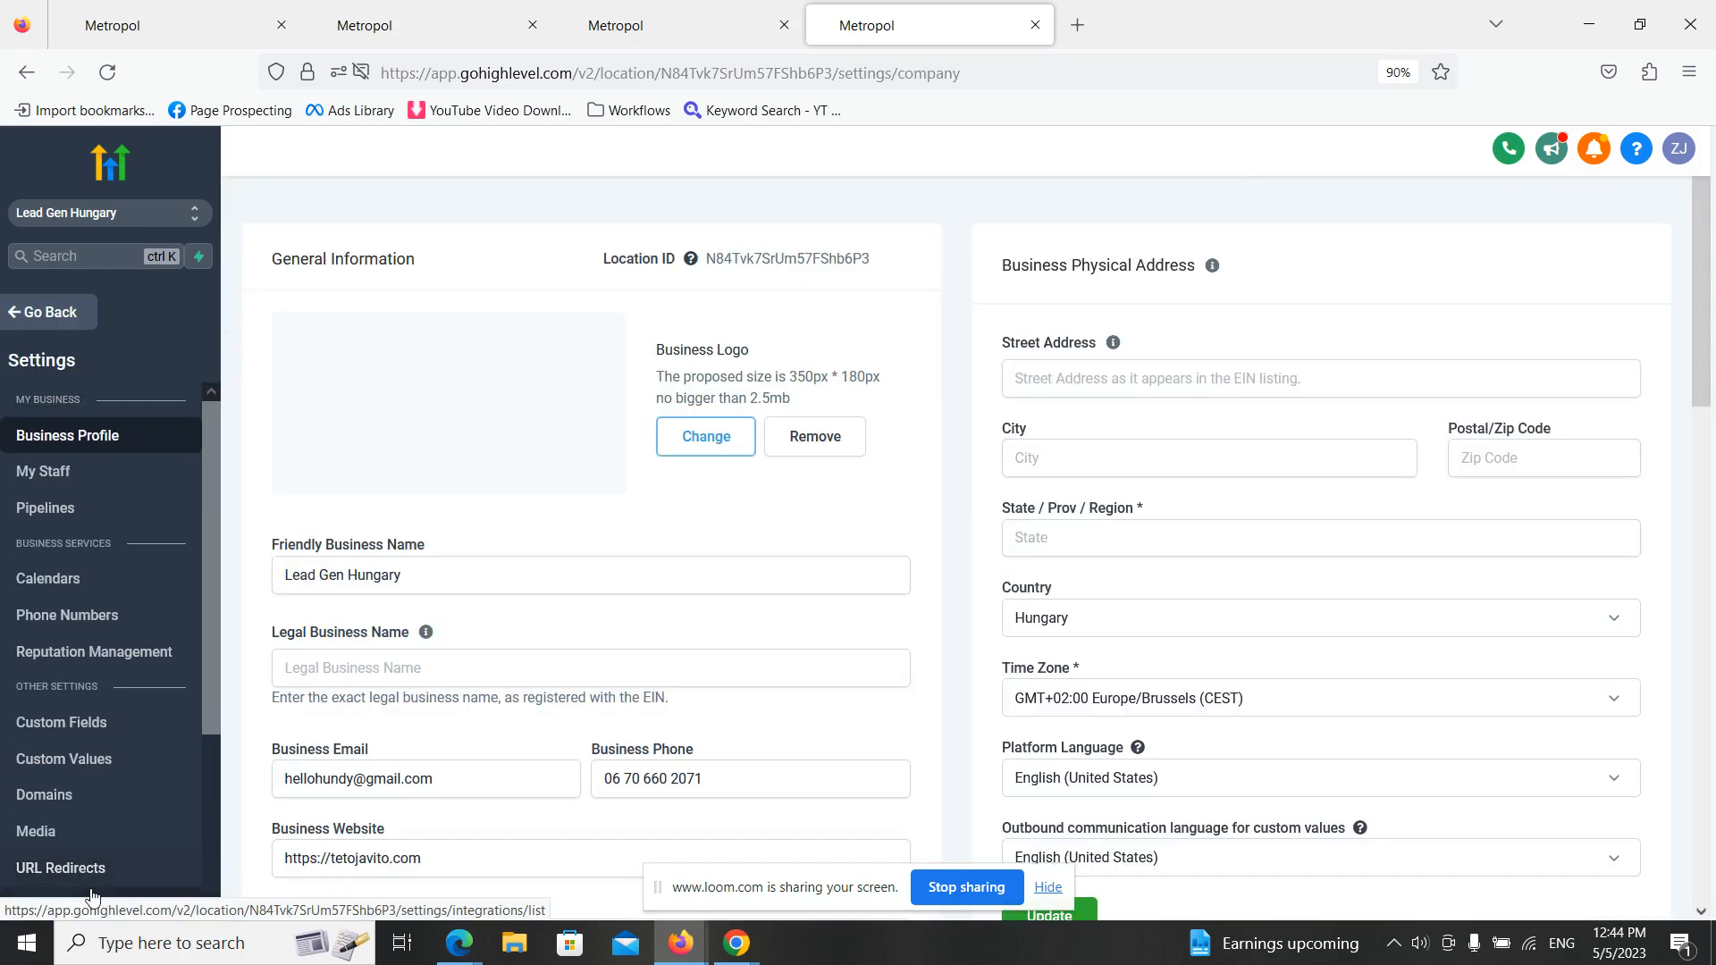
pyautogui.scroll(-3, 94, 829)
pyautogui.scroll(3, 104, 797)
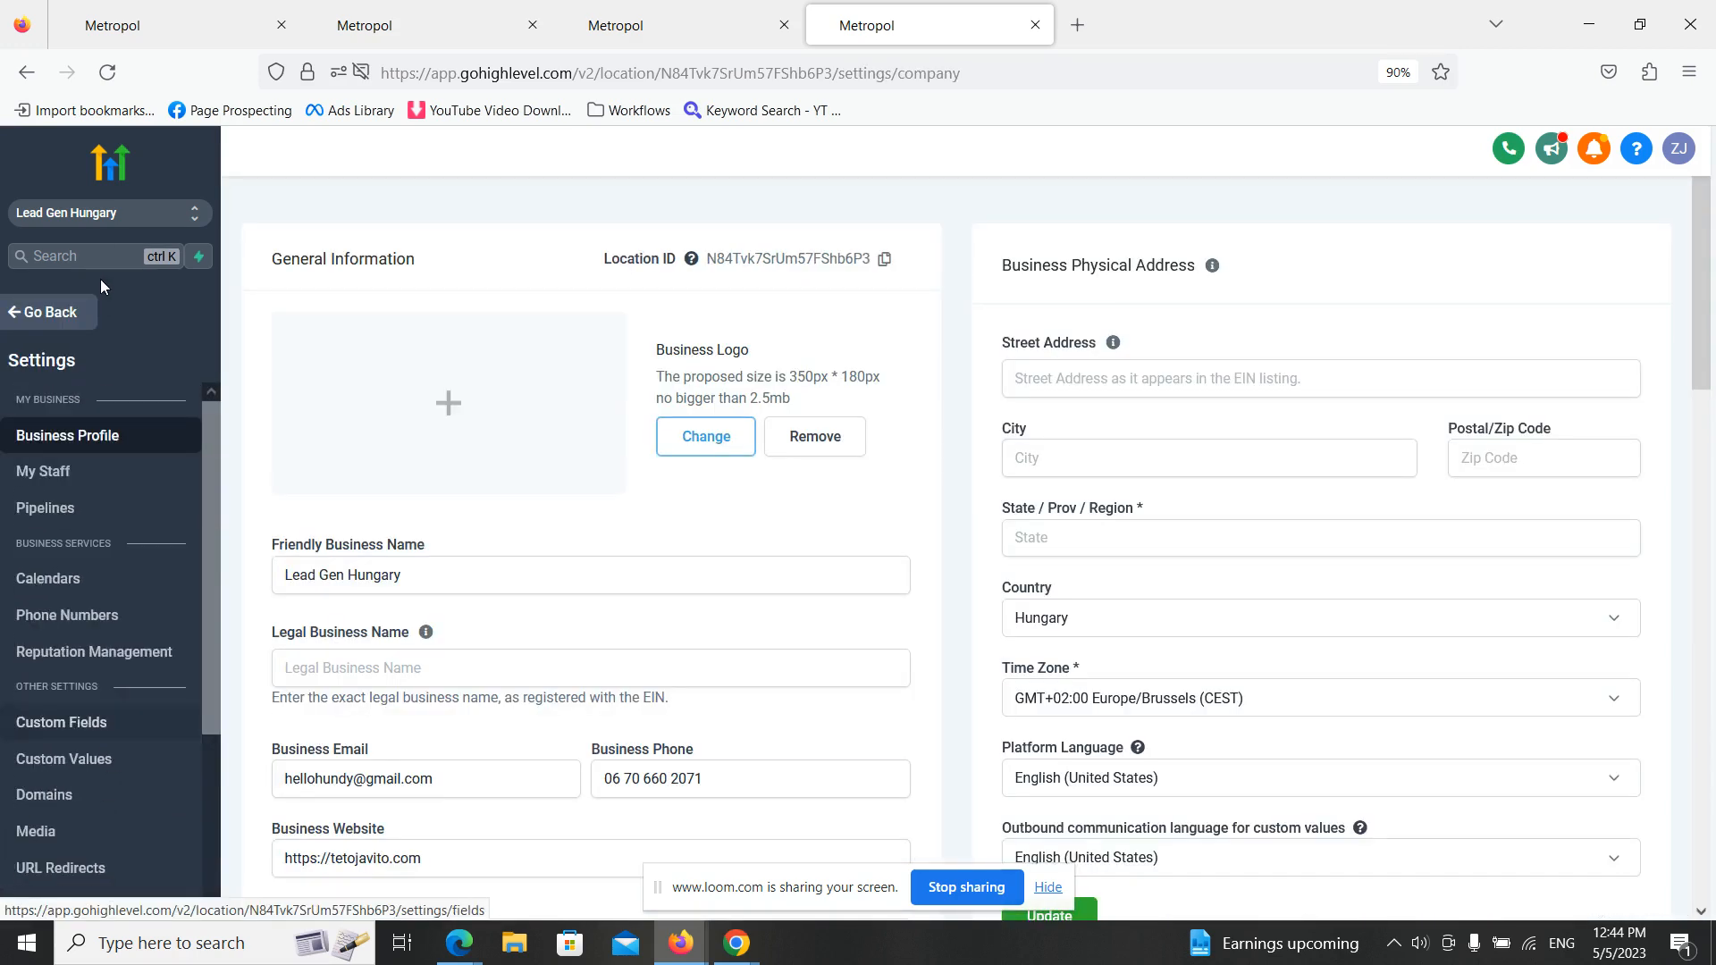
pyautogui.click(73, 314)
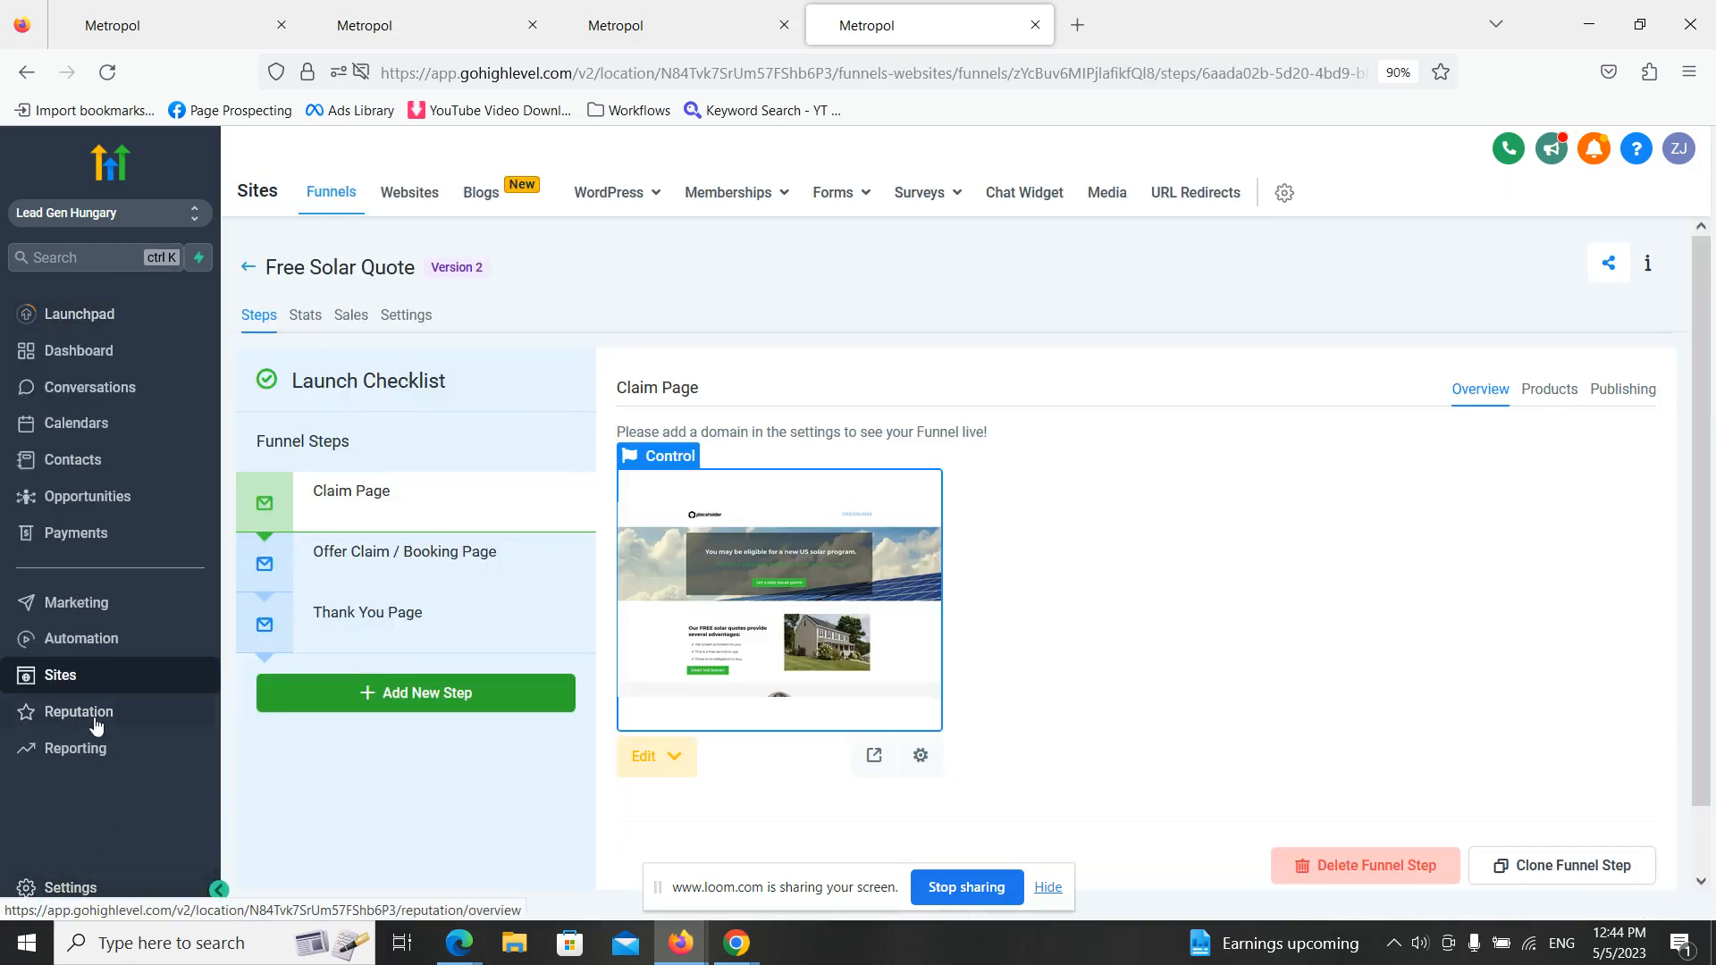
# - View the form for adding a new domain in the sub-account's Domains settings, close it unfilled, and return to the funnel
pyautogui.click(65, 887)
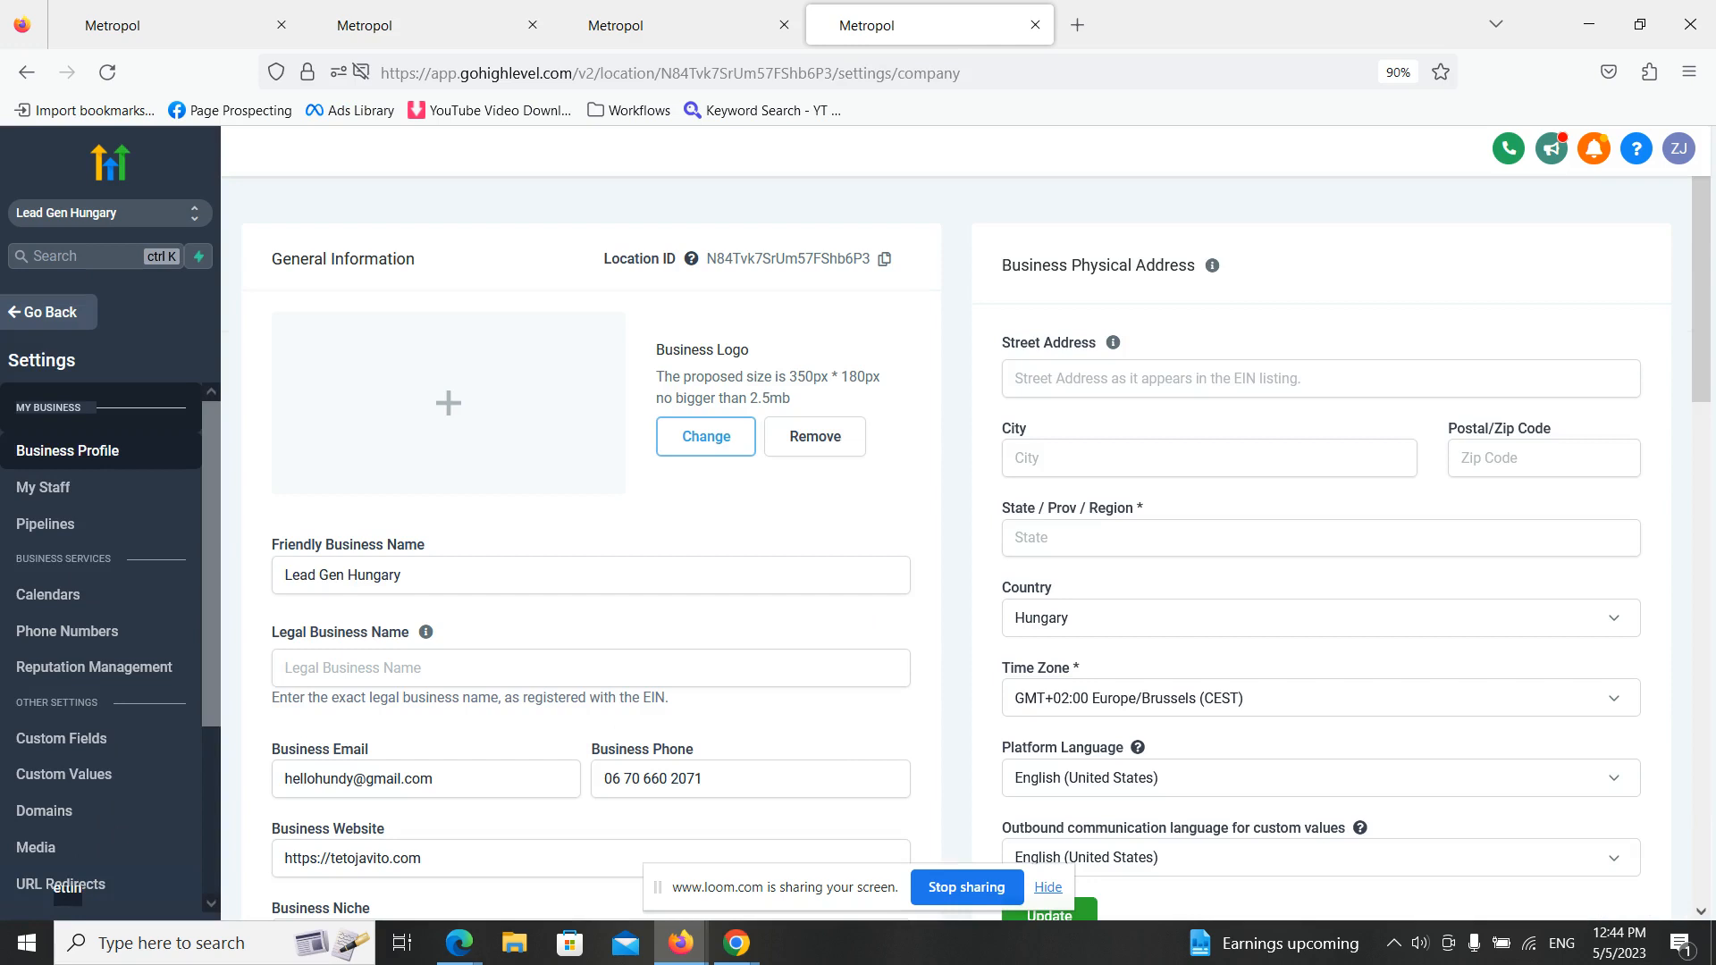
pyautogui.scroll(-3, 107, 729)
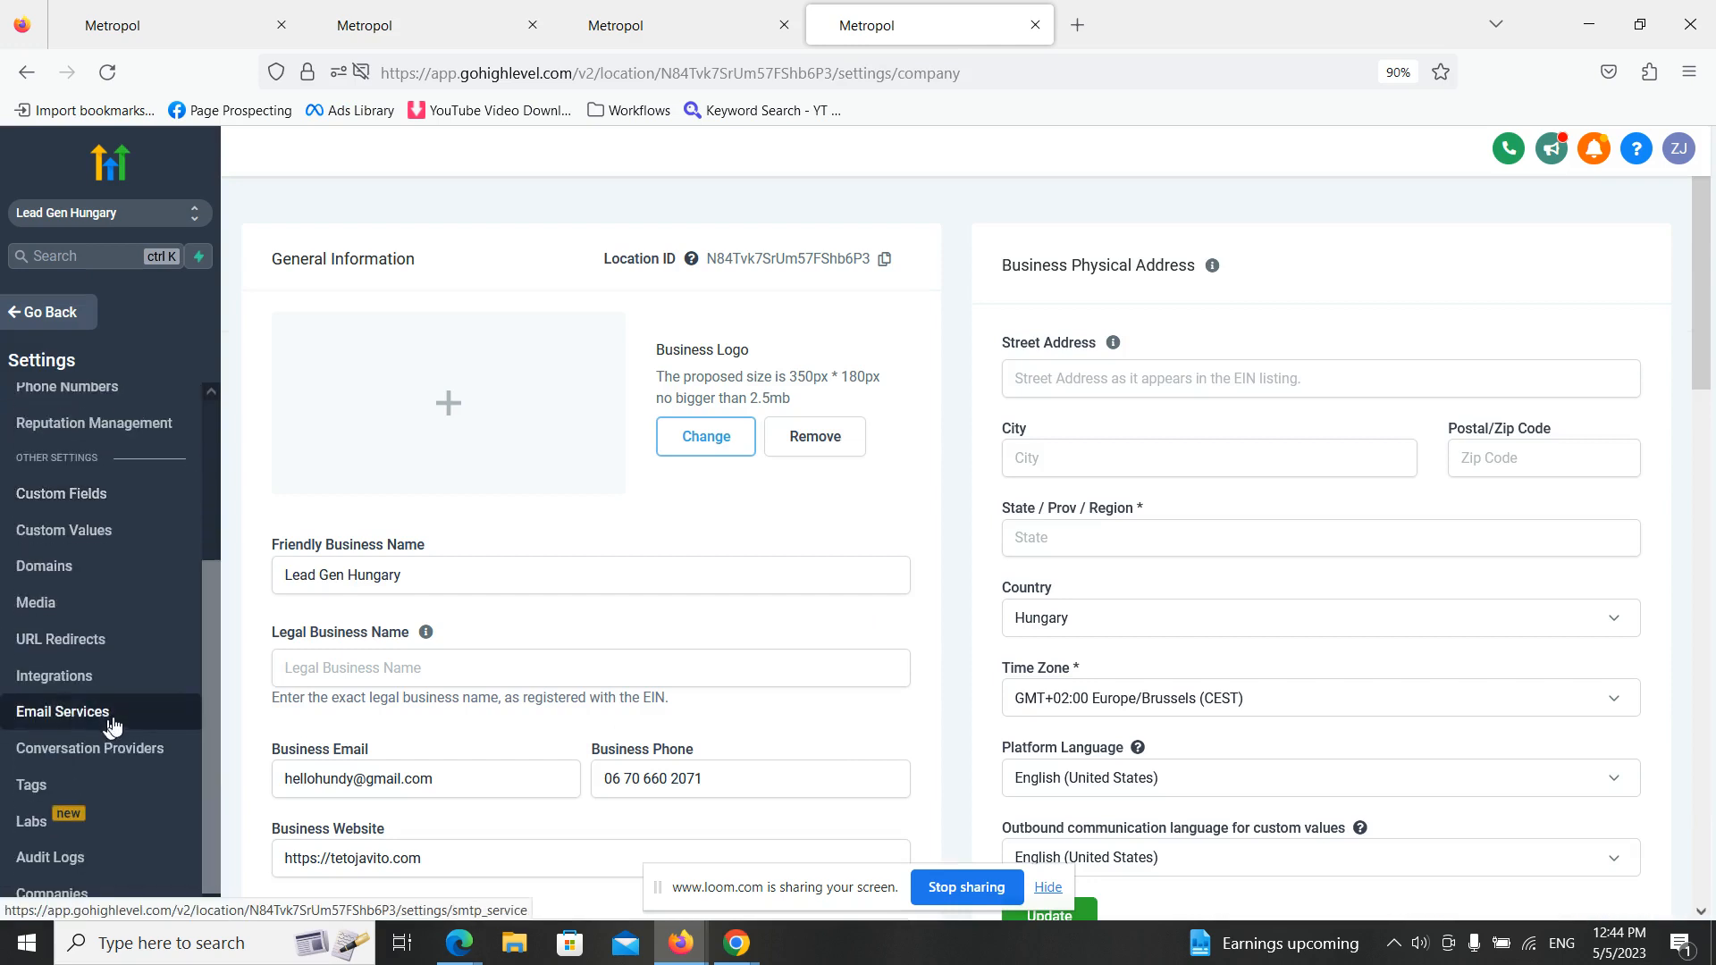
pyautogui.click(101, 576)
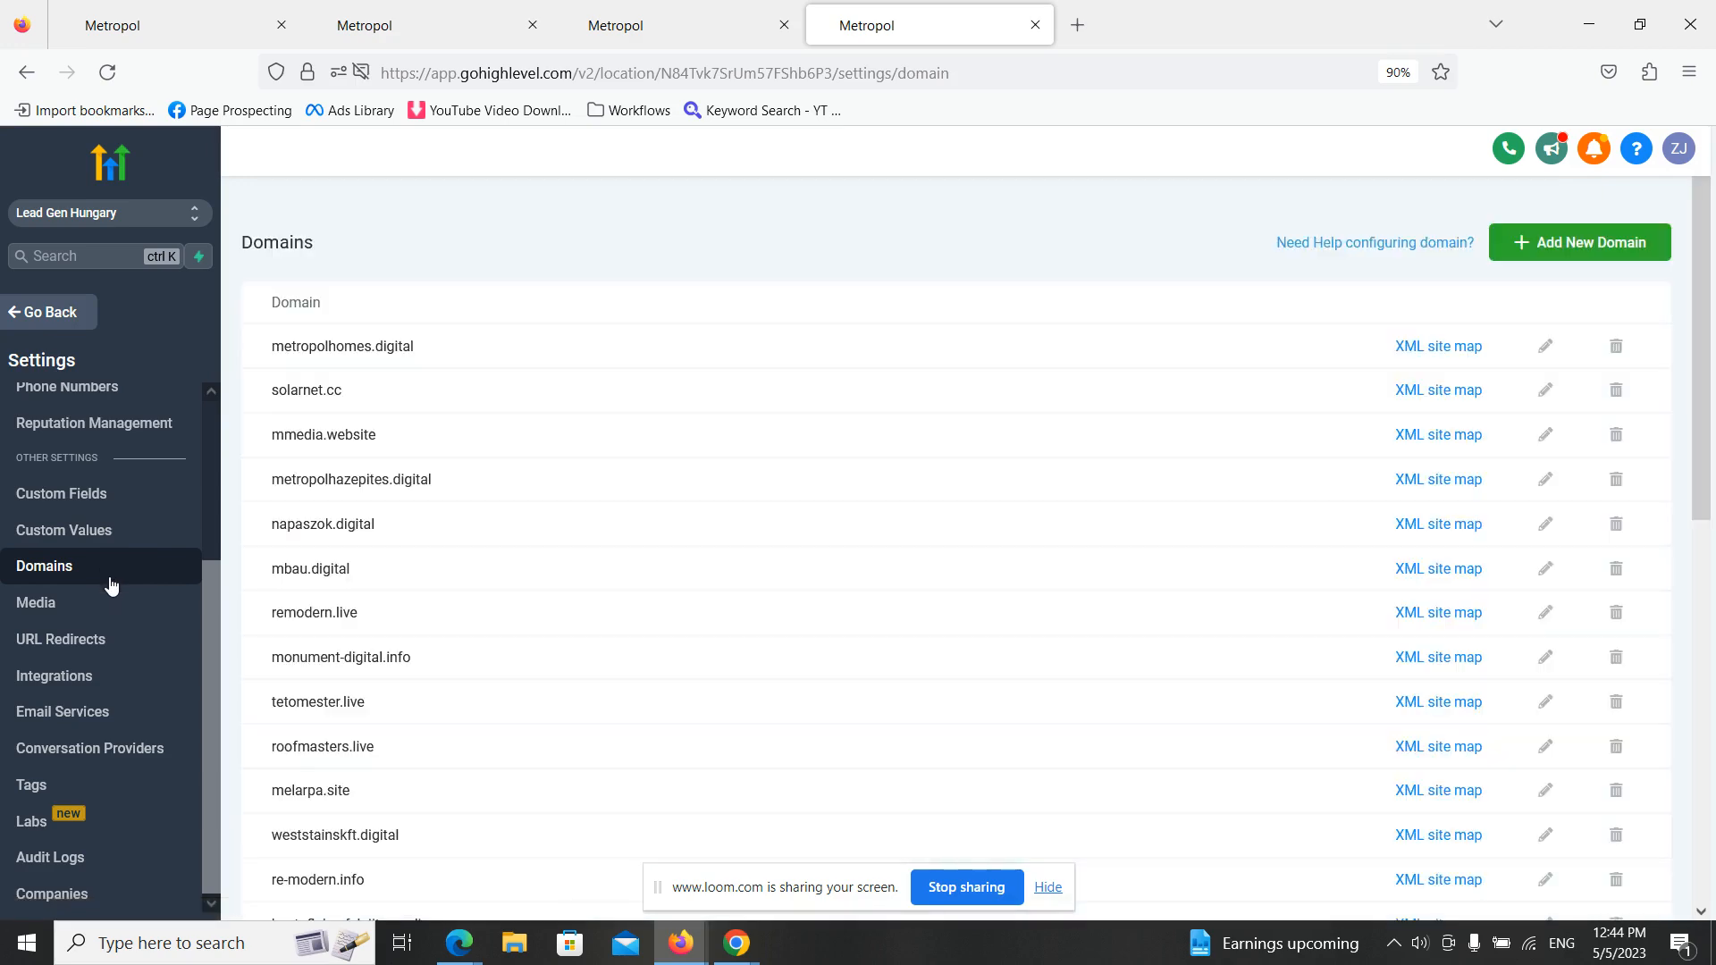
pyautogui.click(1551, 248)
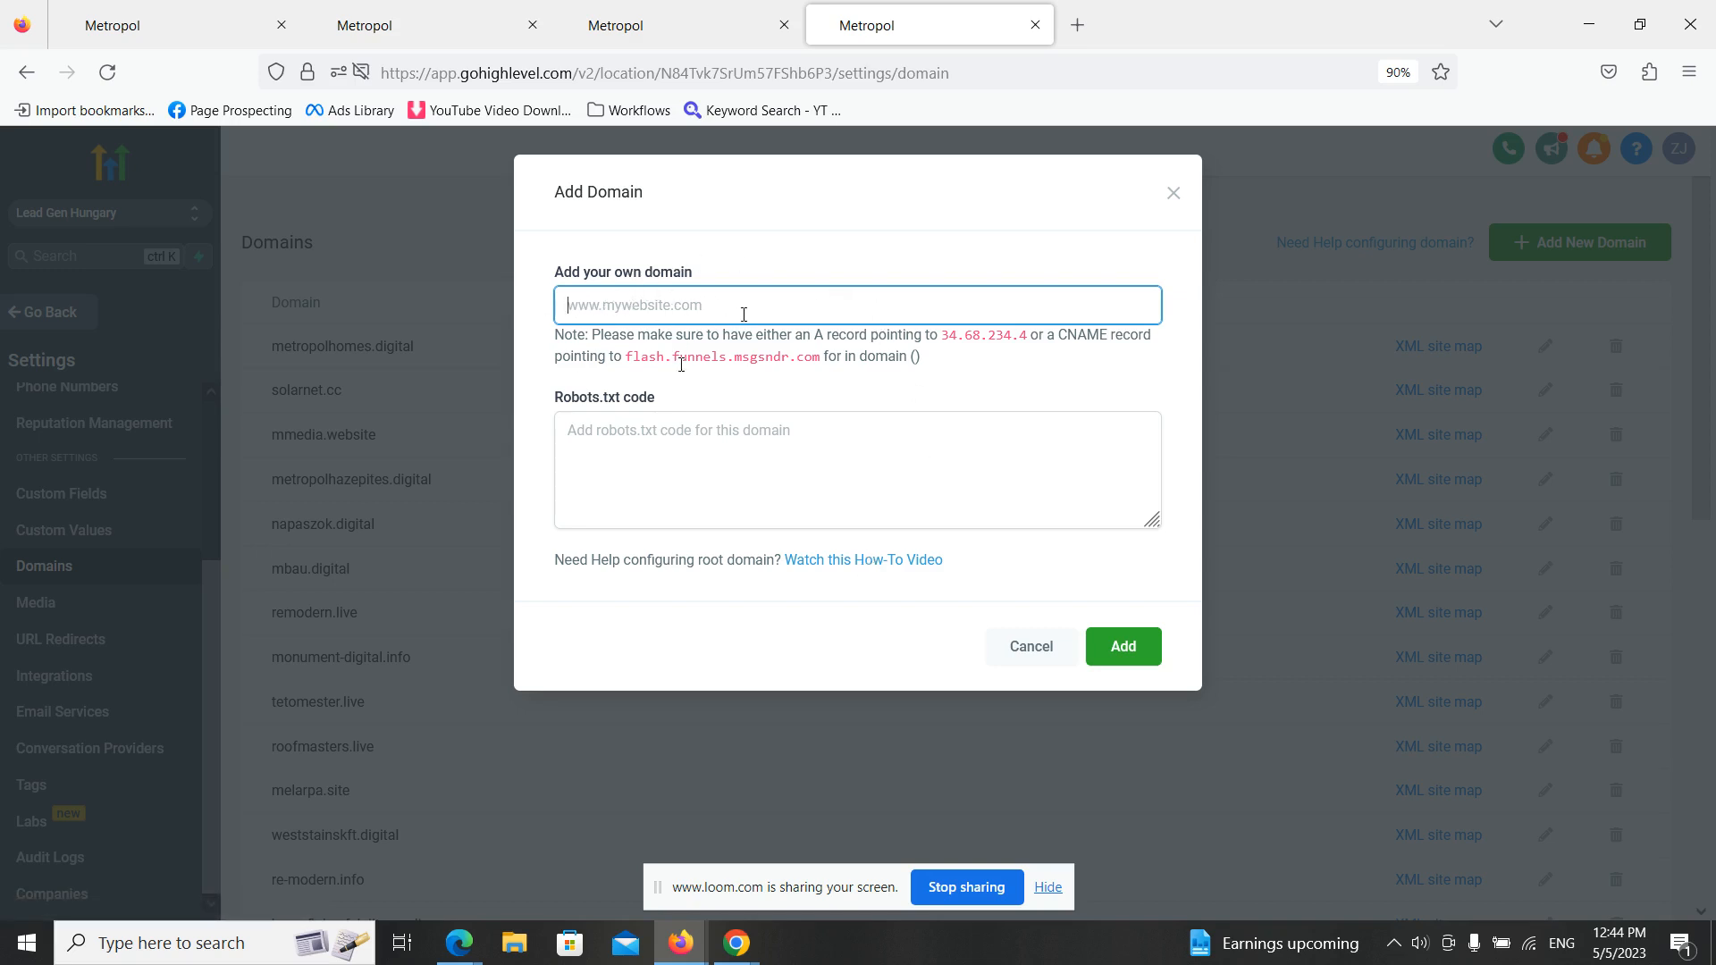
pyautogui.click(1173, 195)
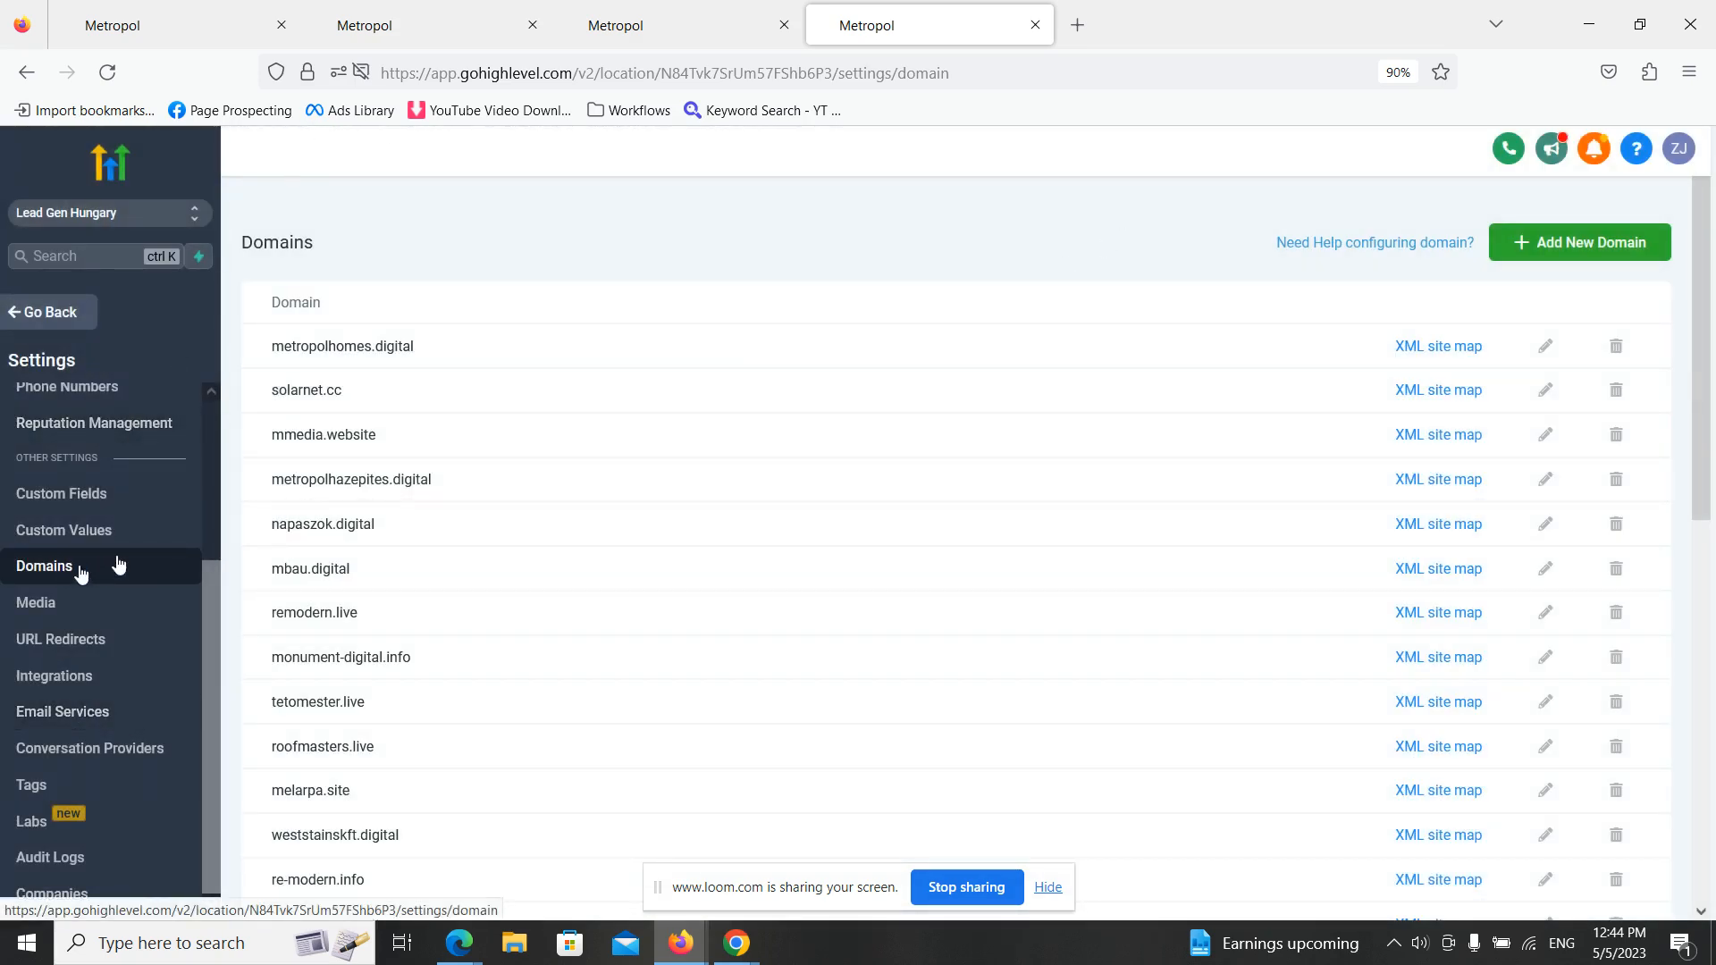
pyautogui.click(52, 312)
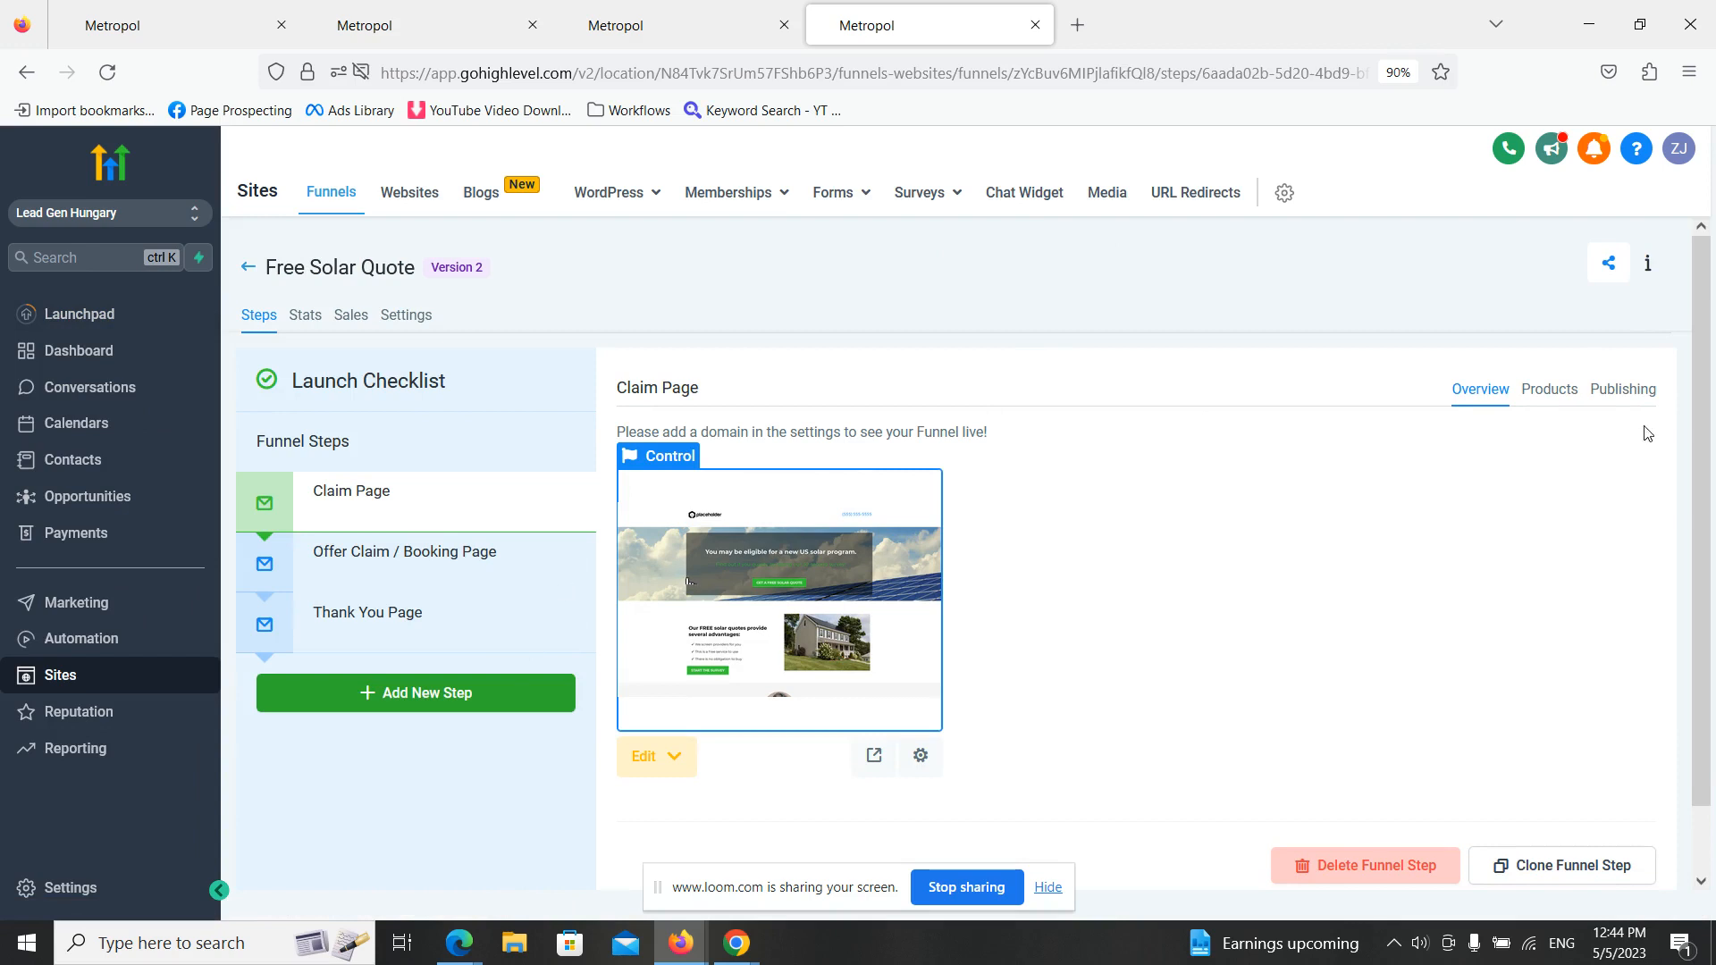
# - Set the Free Solar Quote funnel's domain to mmedia.website in the funnel settings and save it
pyautogui.click(1634, 400)
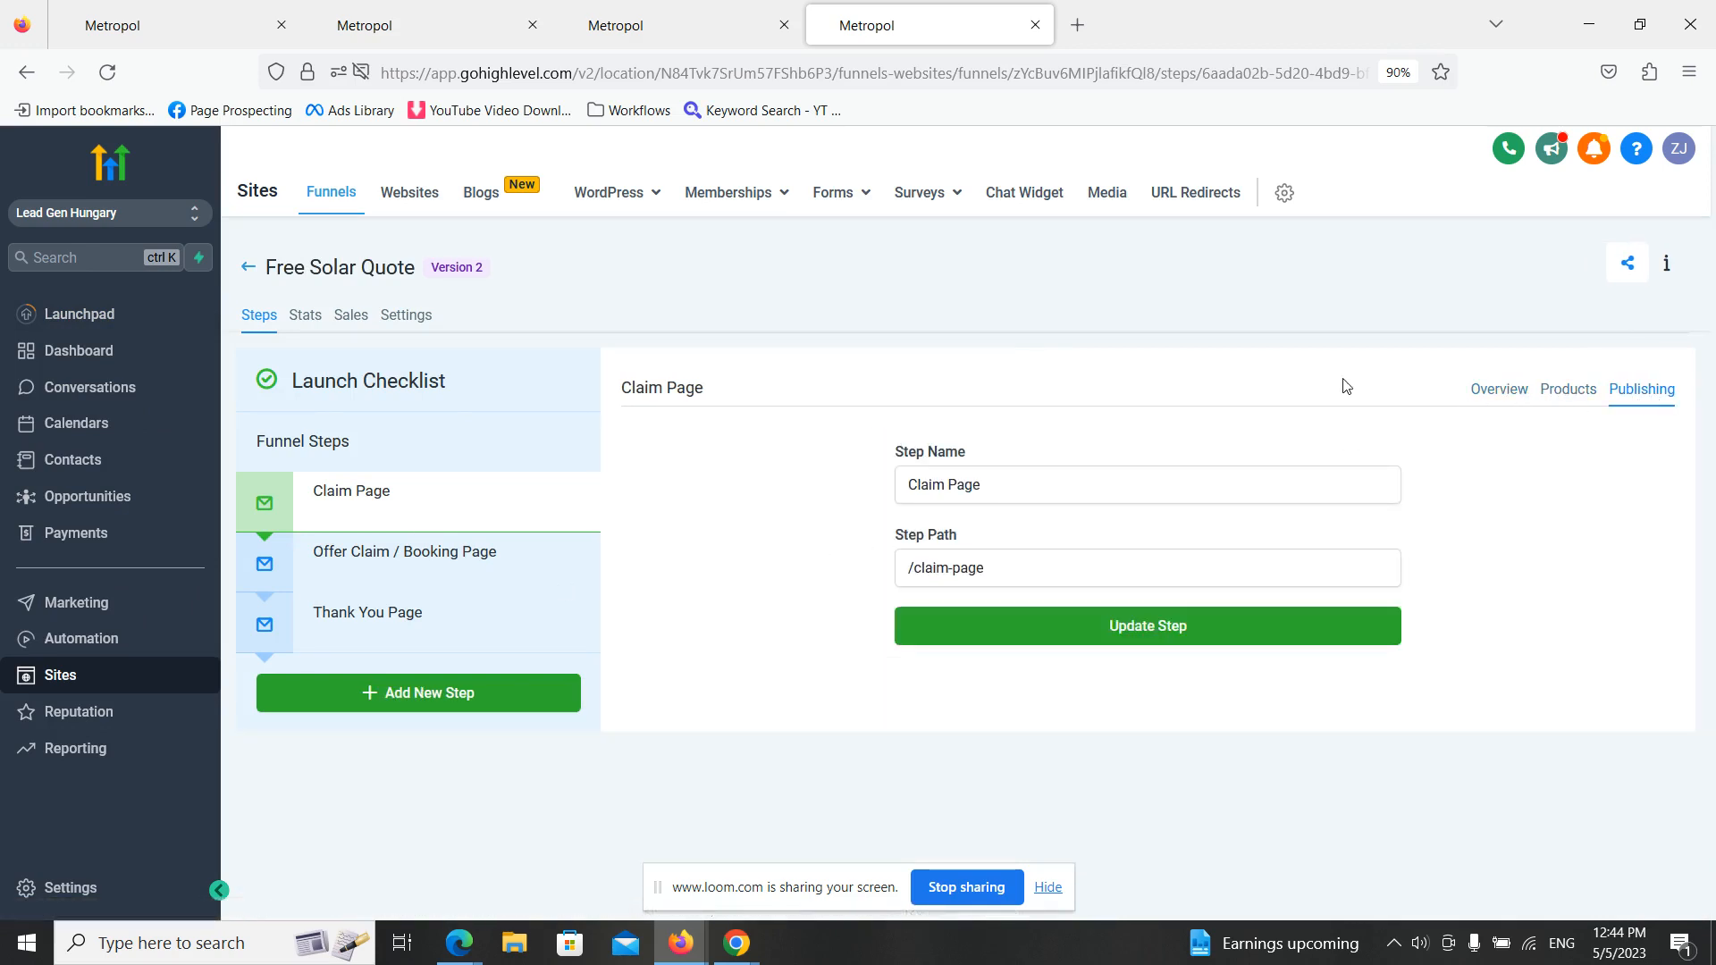
pyautogui.click(427, 316)
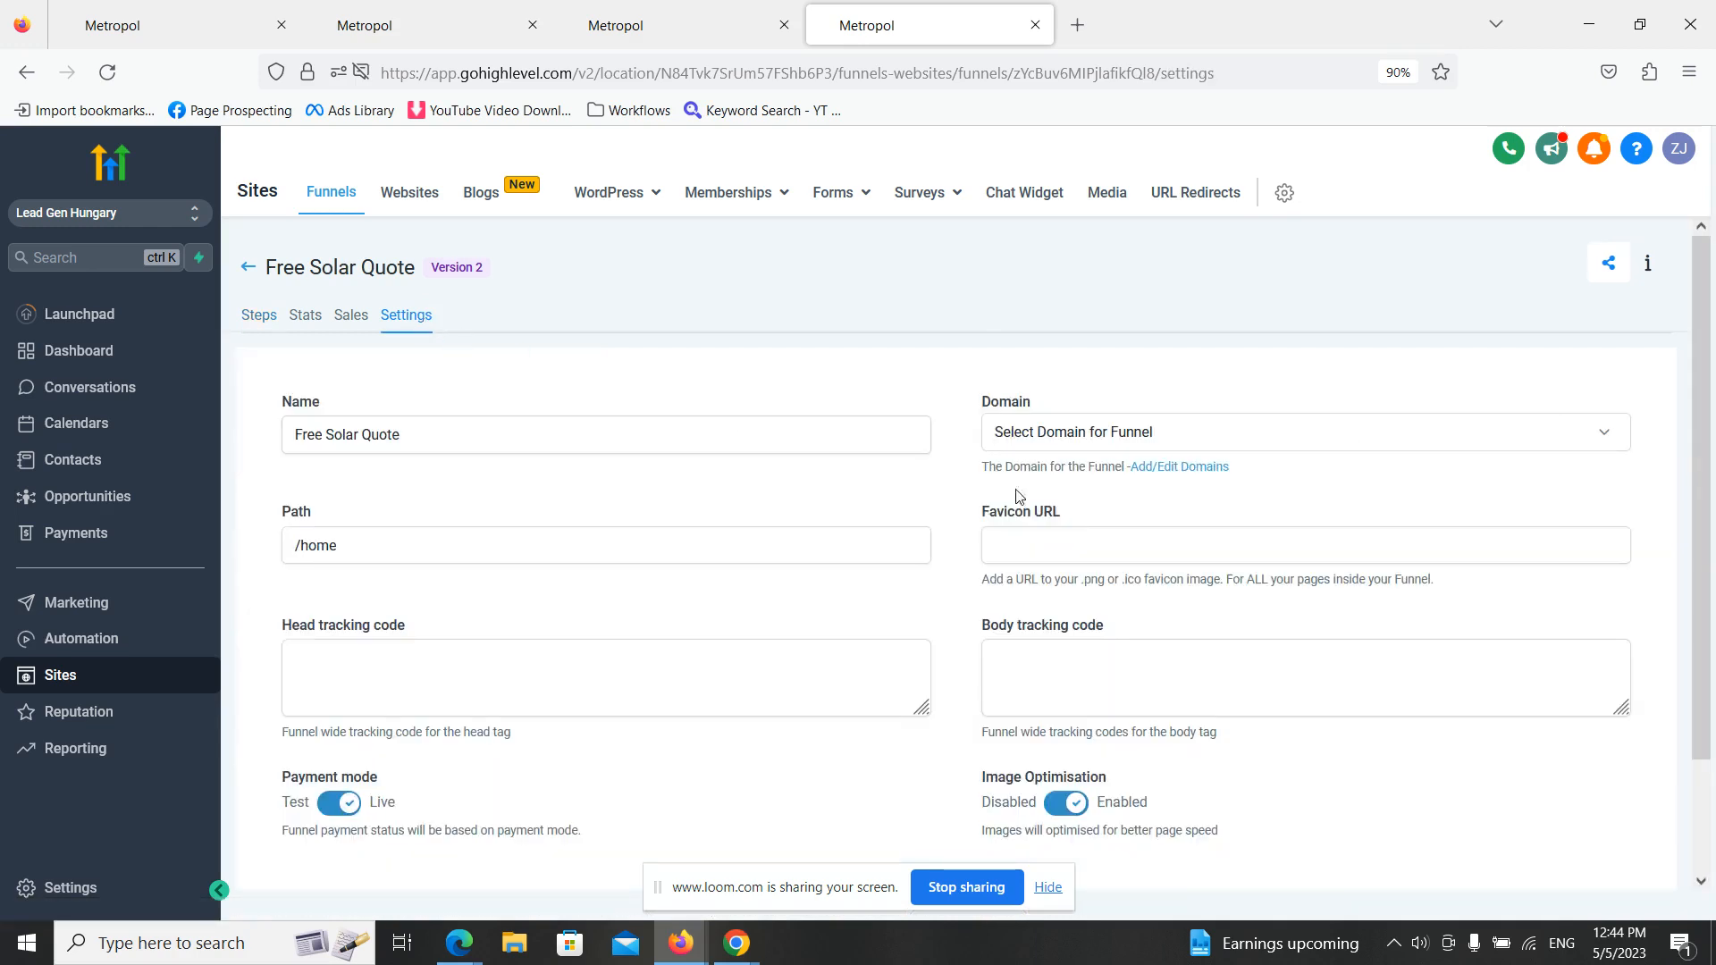
pyautogui.click(1232, 445)
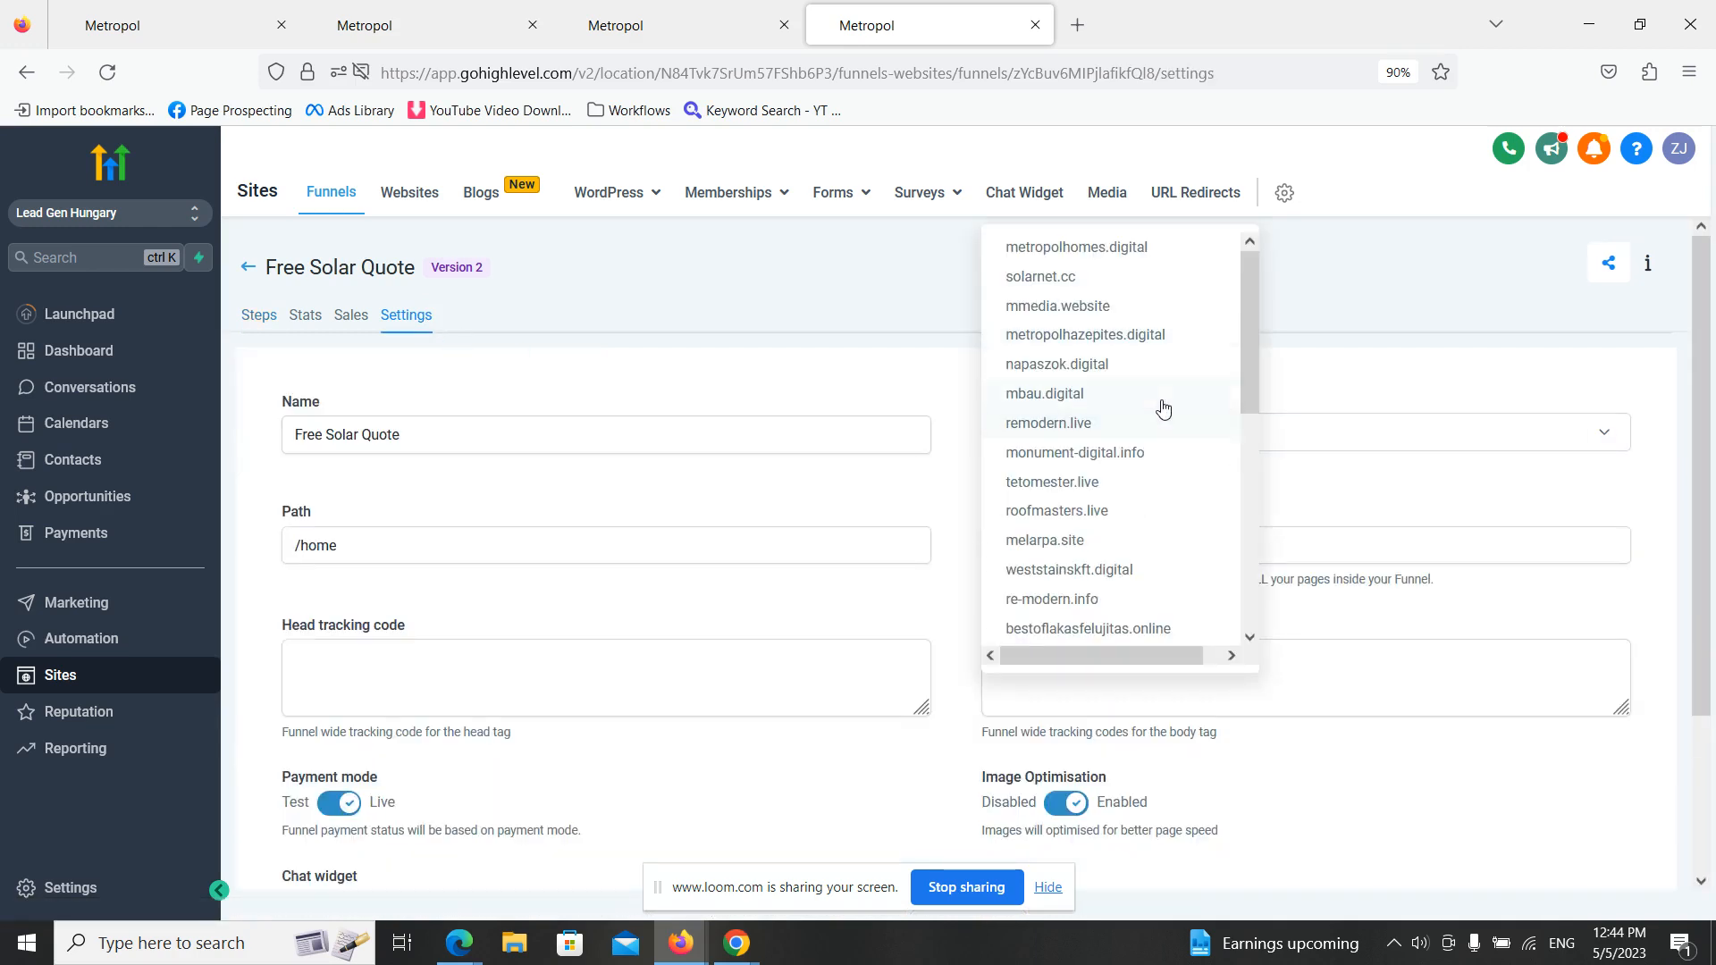
pyautogui.scroll(-3, 1162, 408)
pyautogui.scroll(3, 1137, 479)
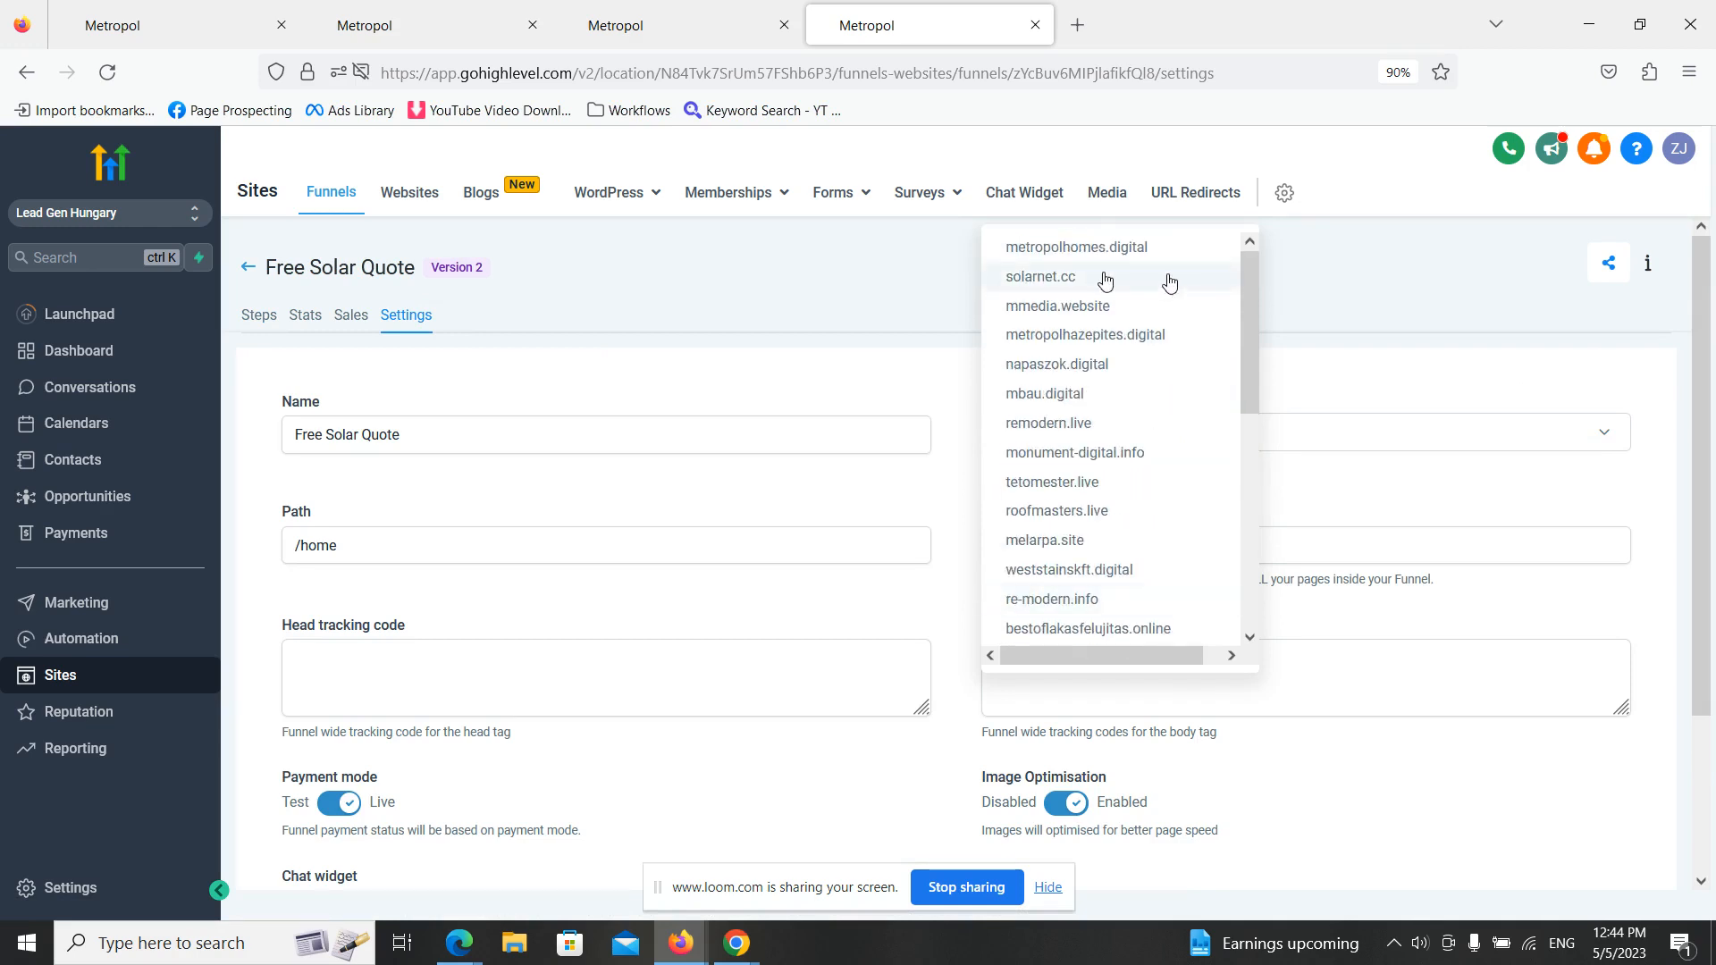
pyautogui.click(1153, 310)
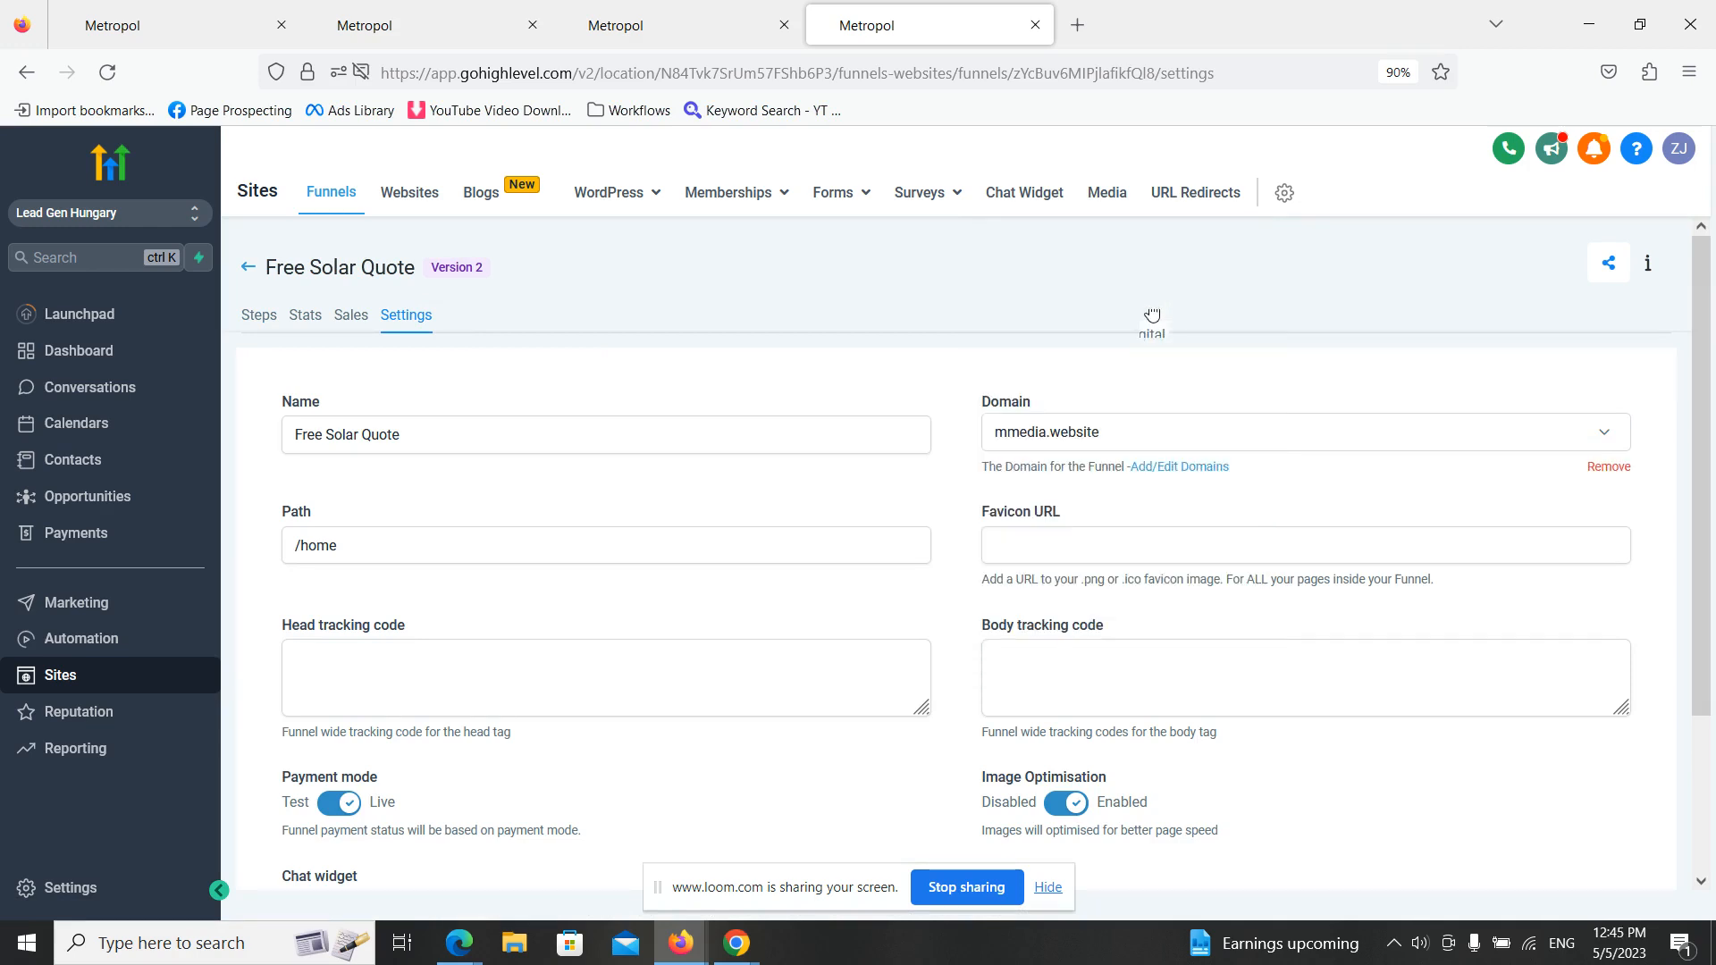
pyautogui.scroll(-3, 1283, 490)
pyautogui.click(1622, 804)
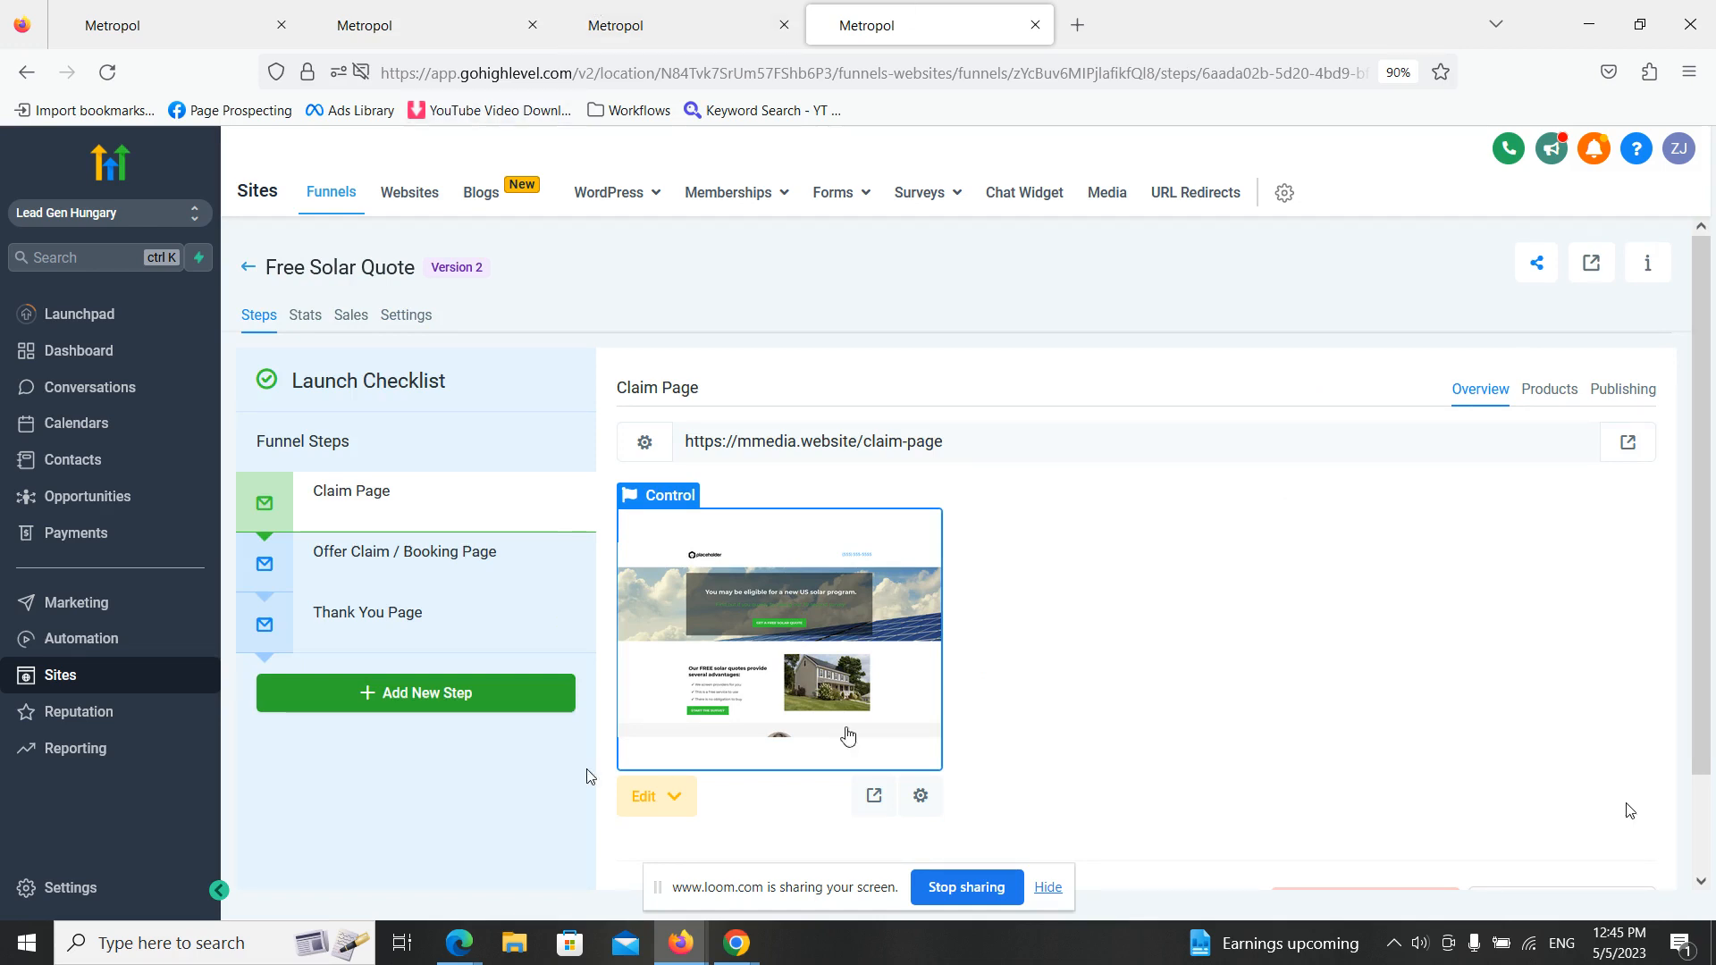
# - Preview the funnel's Claim Page, look through its content, and open the survey for getting a free solar quote
pyautogui.click(874, 795)
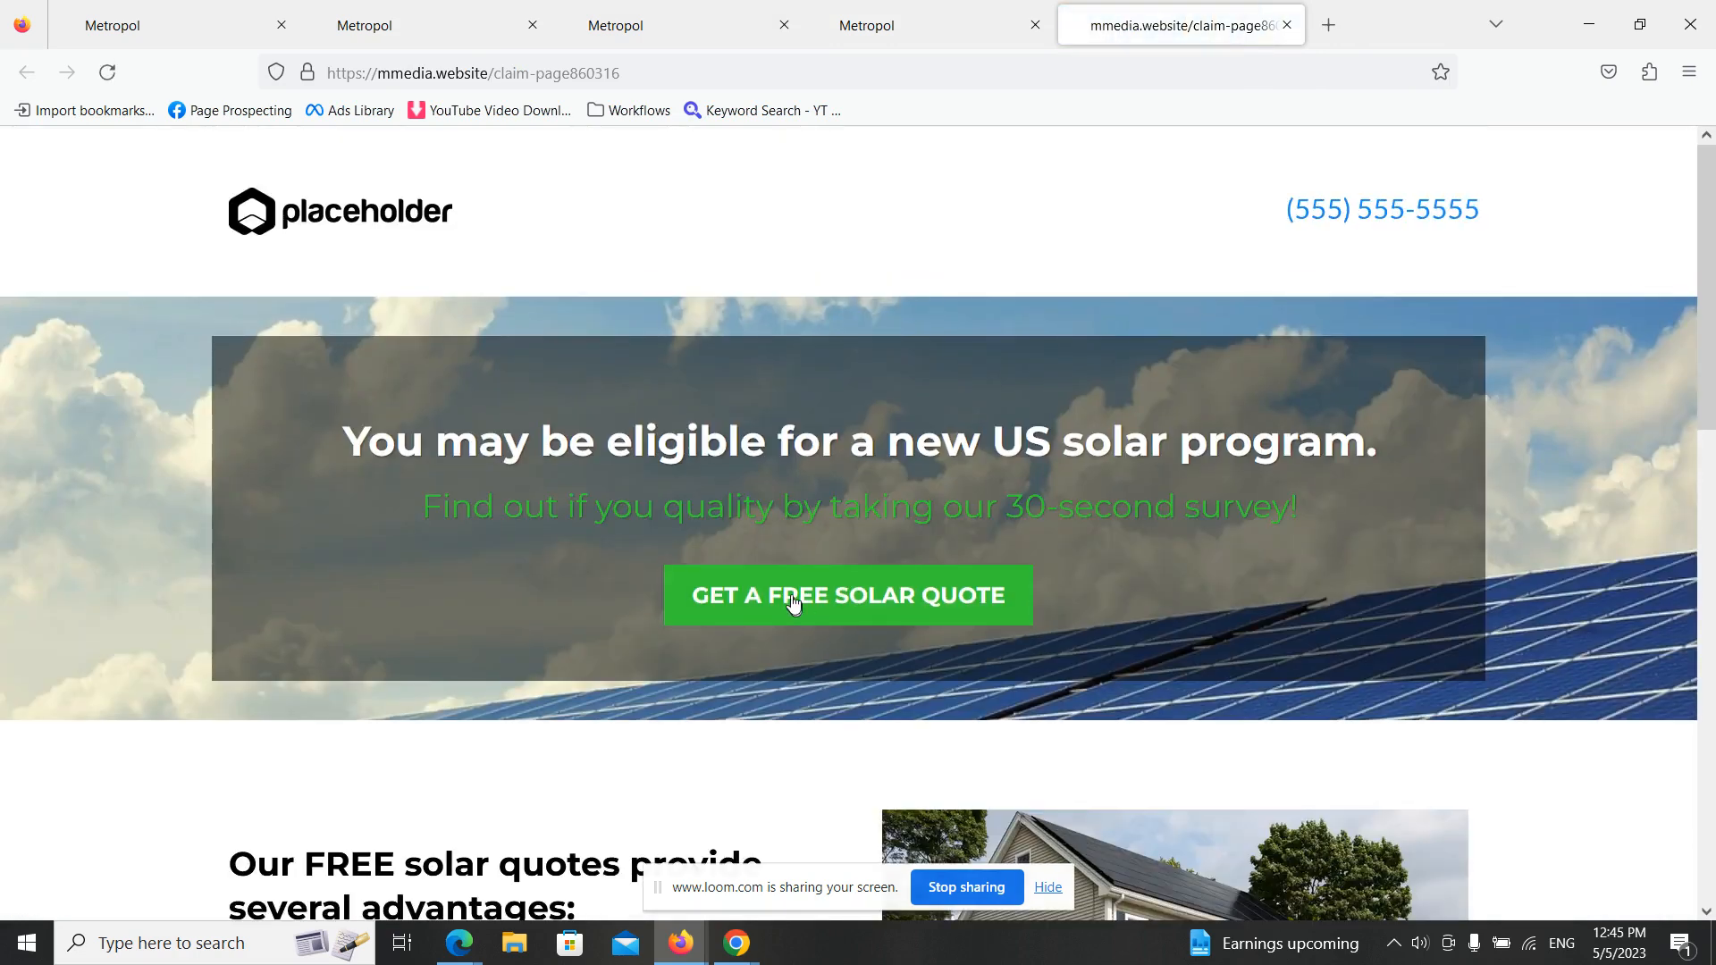
pyautogui.scroll(-12, 793, 603)
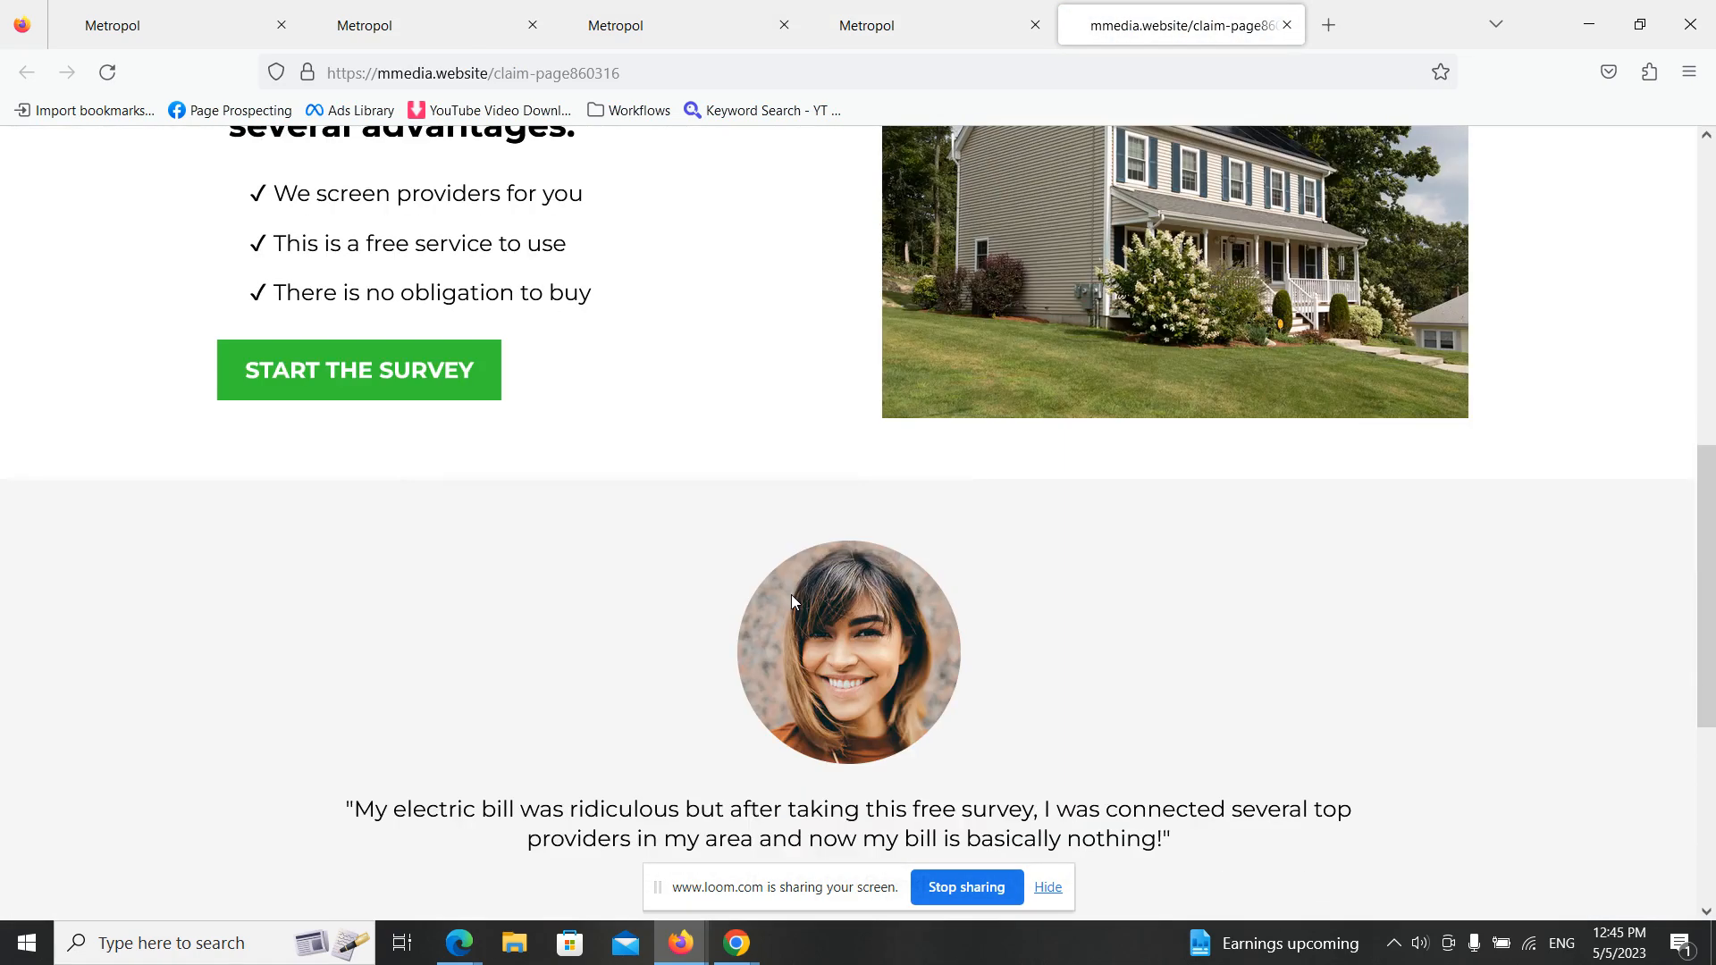
pyautogui.scroll(7, 793, 603)
pyautogui.scroll(4, 795, 602)
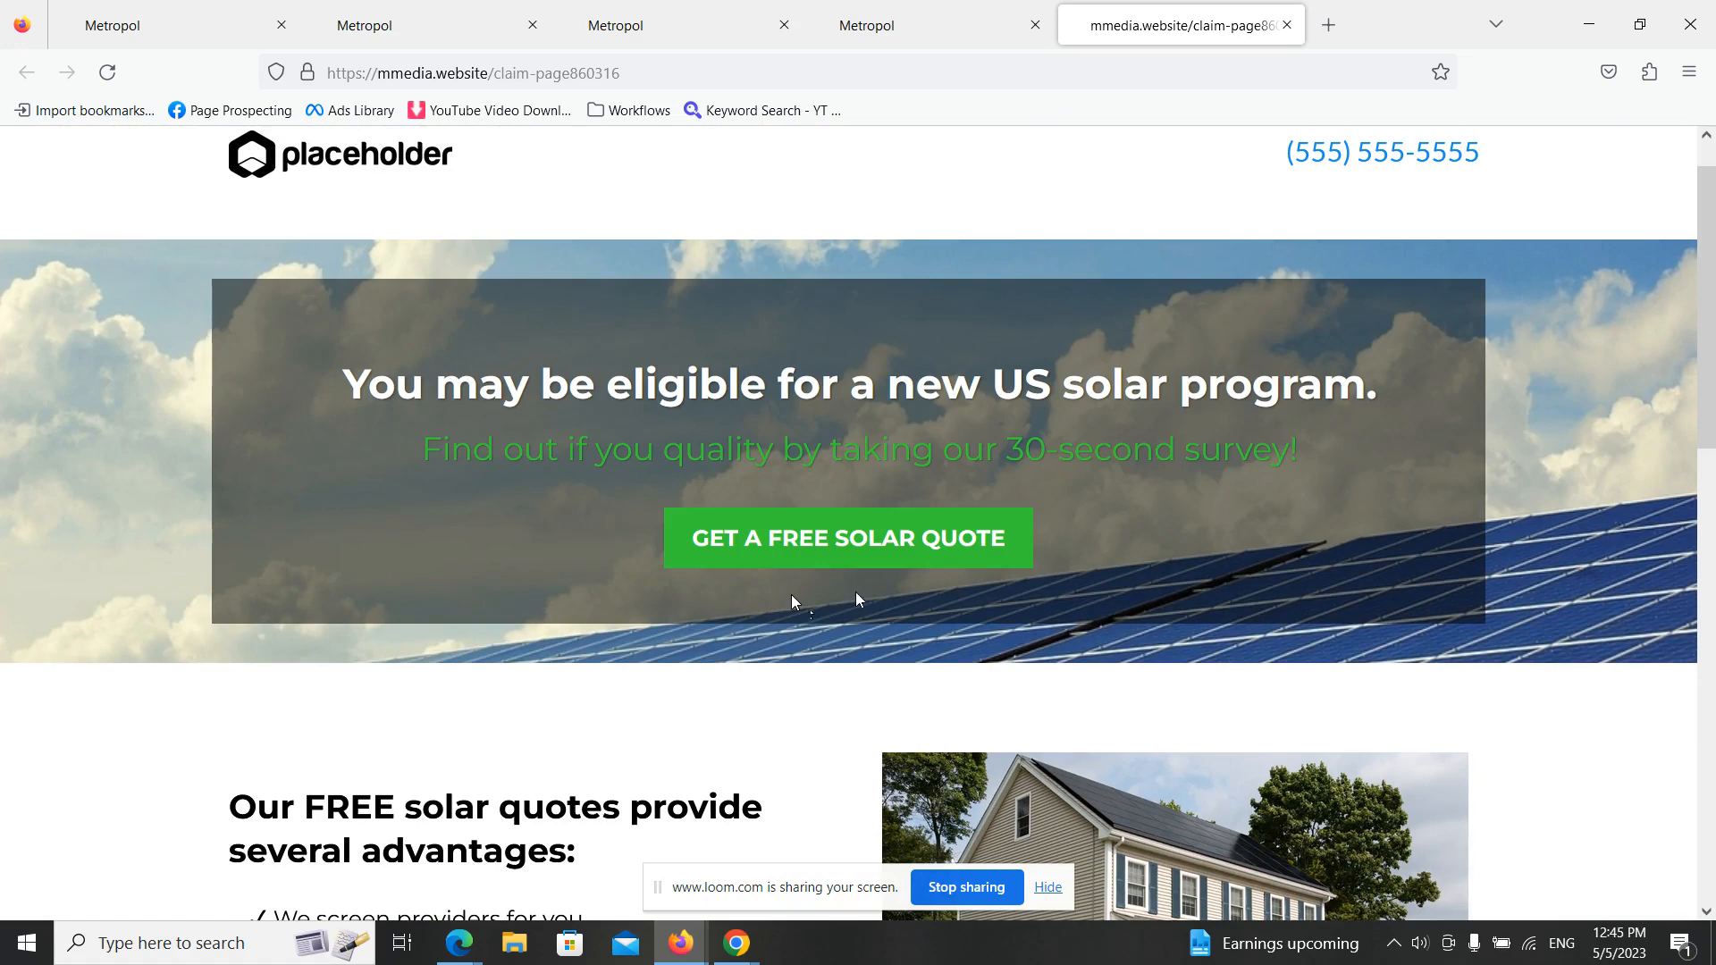
pyautogui.click(884, 530)
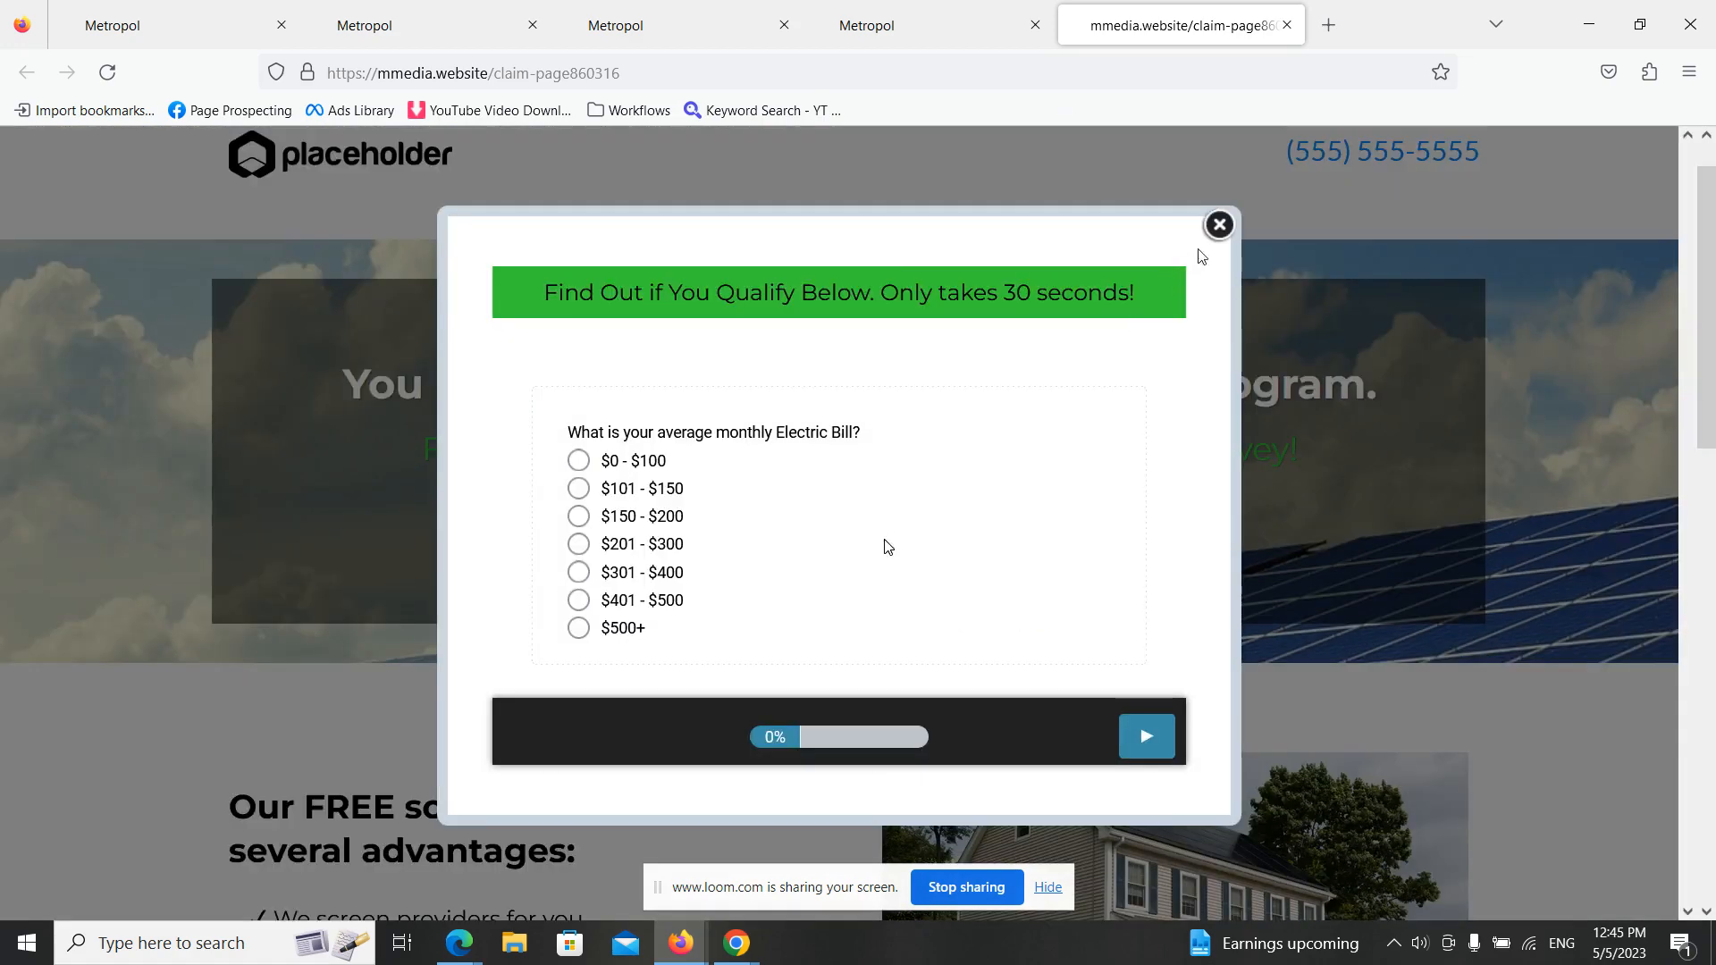
# - Return to the Free Solar Quote funnel and open the Claim Page's control version in the page builder
pyautogui.click(967, 41)
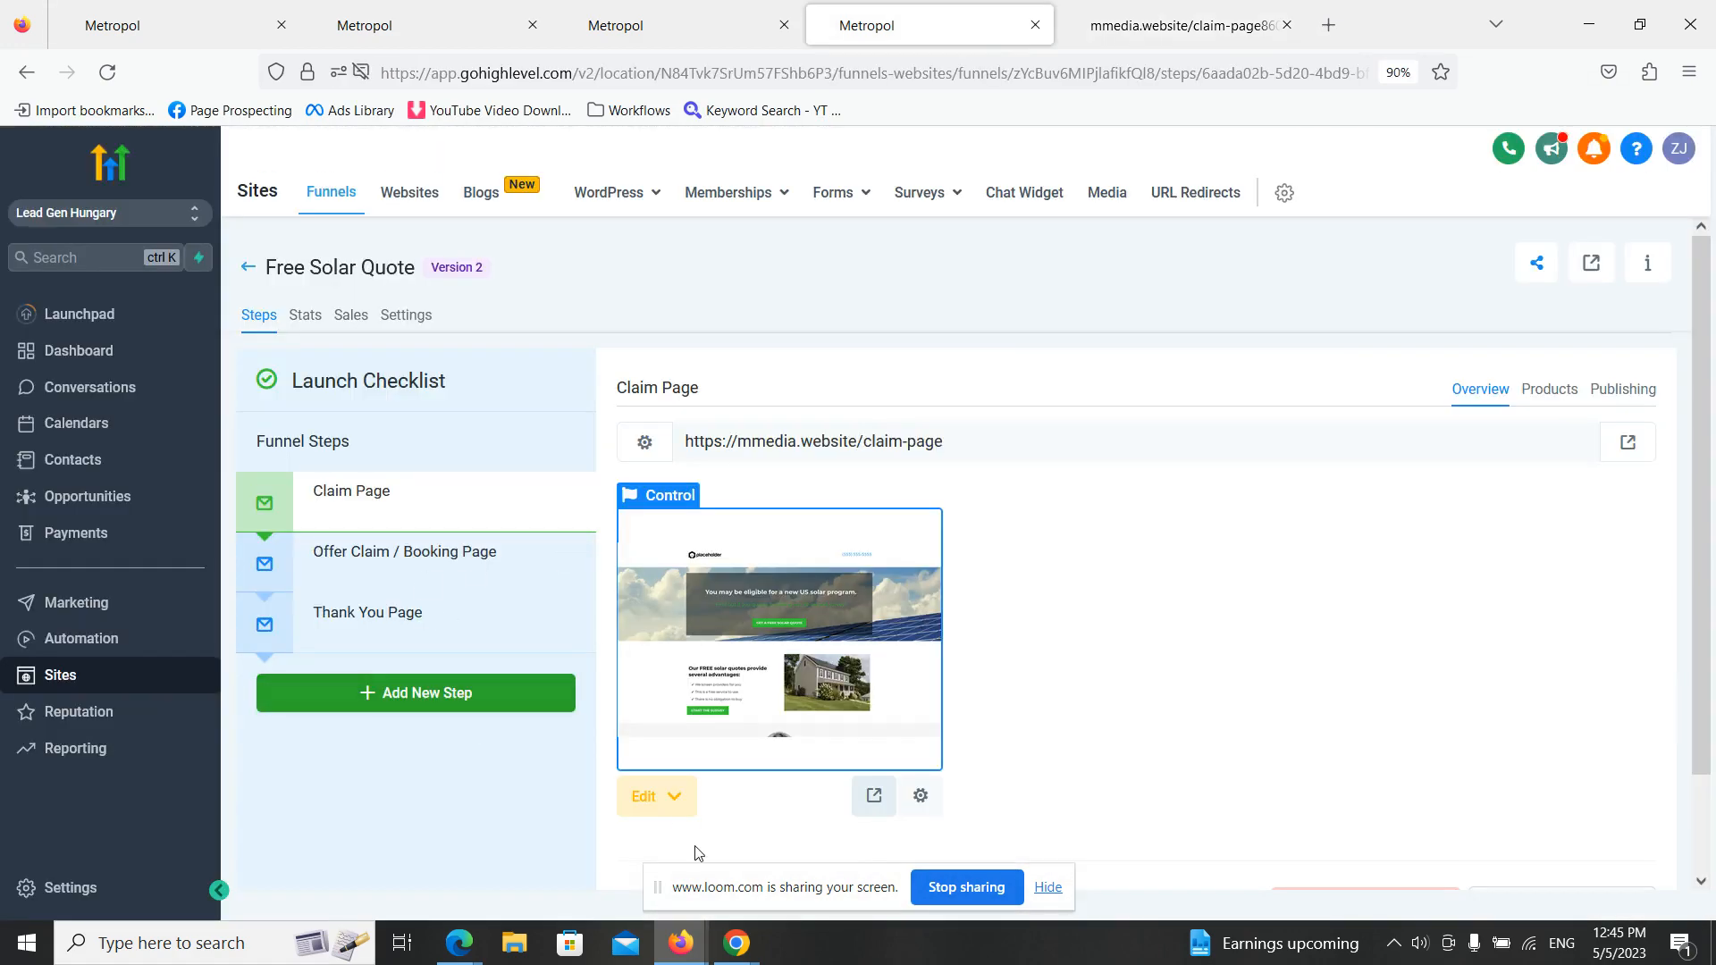
pyautogui.click(666, 796)
pyautogui.click(760, 744)
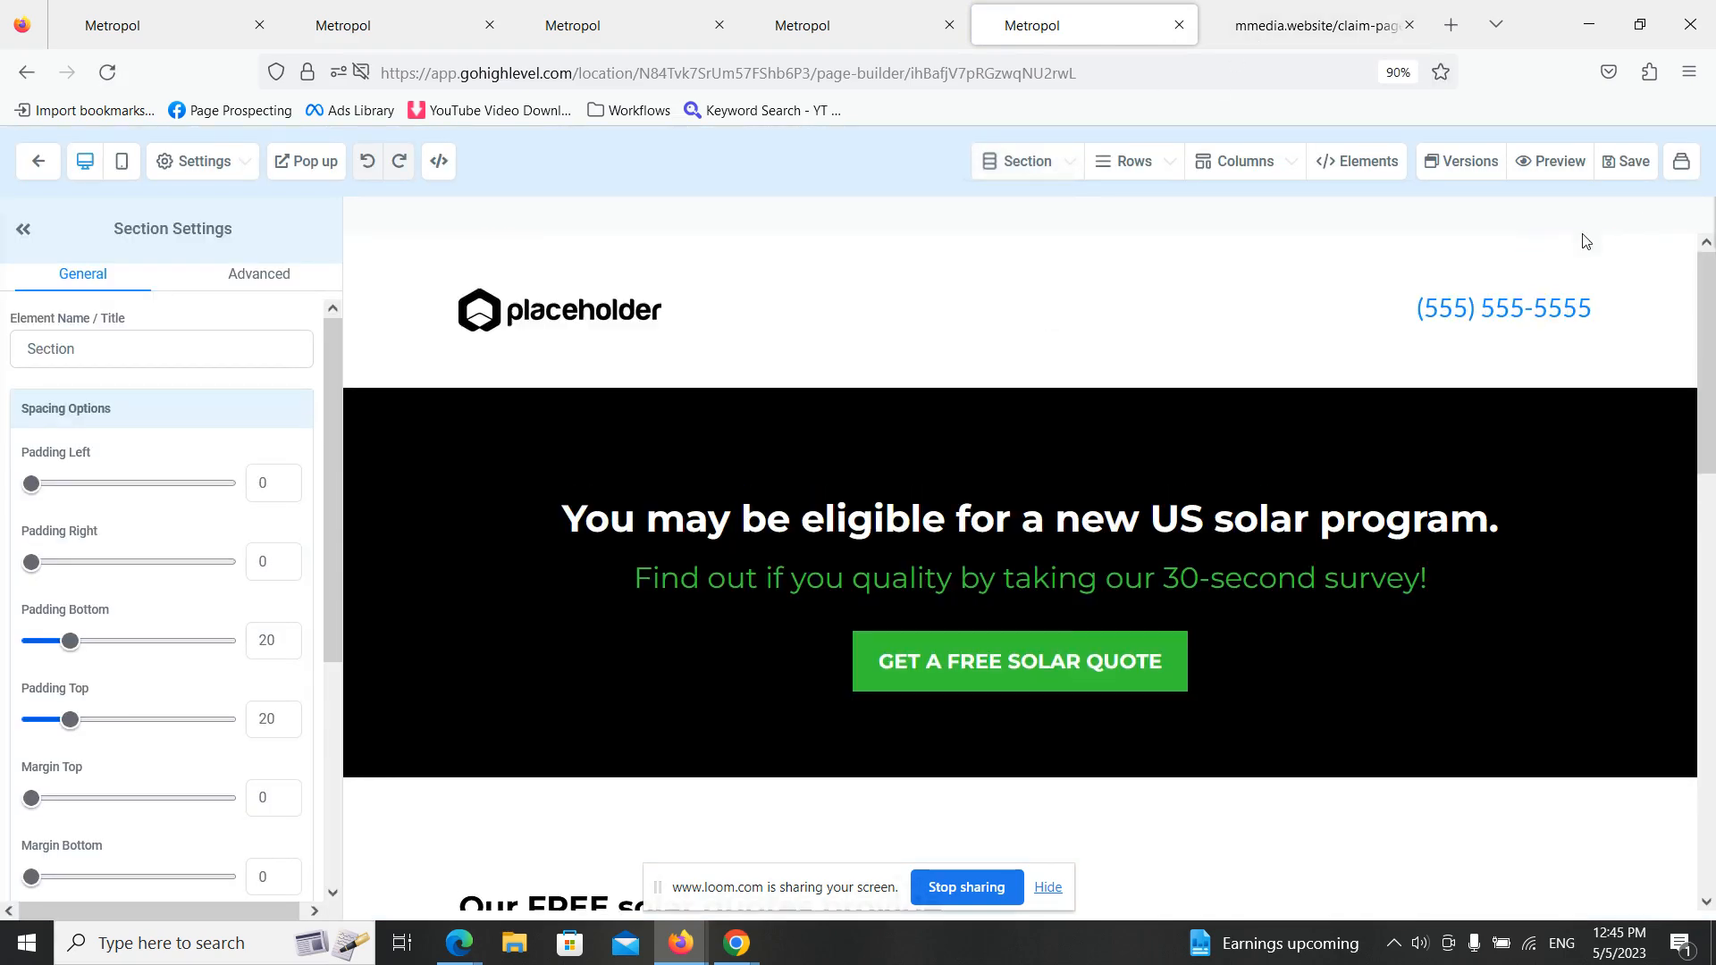
# - Insert extra digits into the middle of the placeholder phone number in the Claim Page header
pyautogui.click(1564, 308)
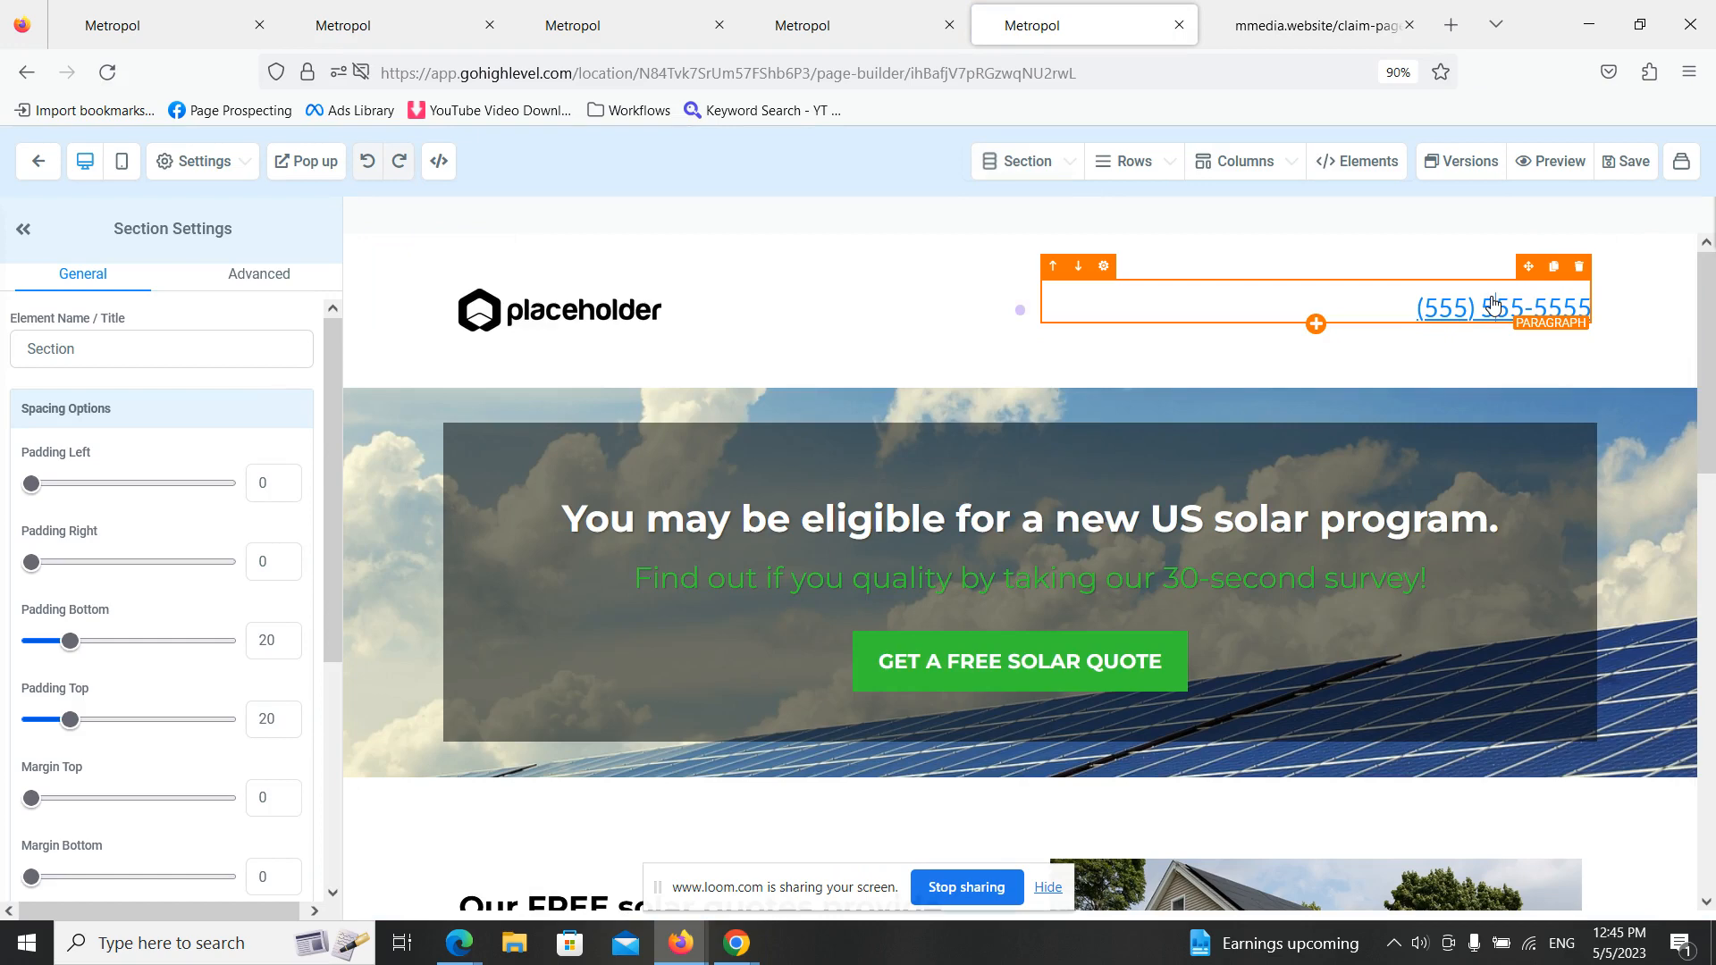
pyautogui.scroll(-3, 308, 746)
pyautogui.click(1494, 308)
pyautogui.press('BackSpace')
pyautogui.write('44844')
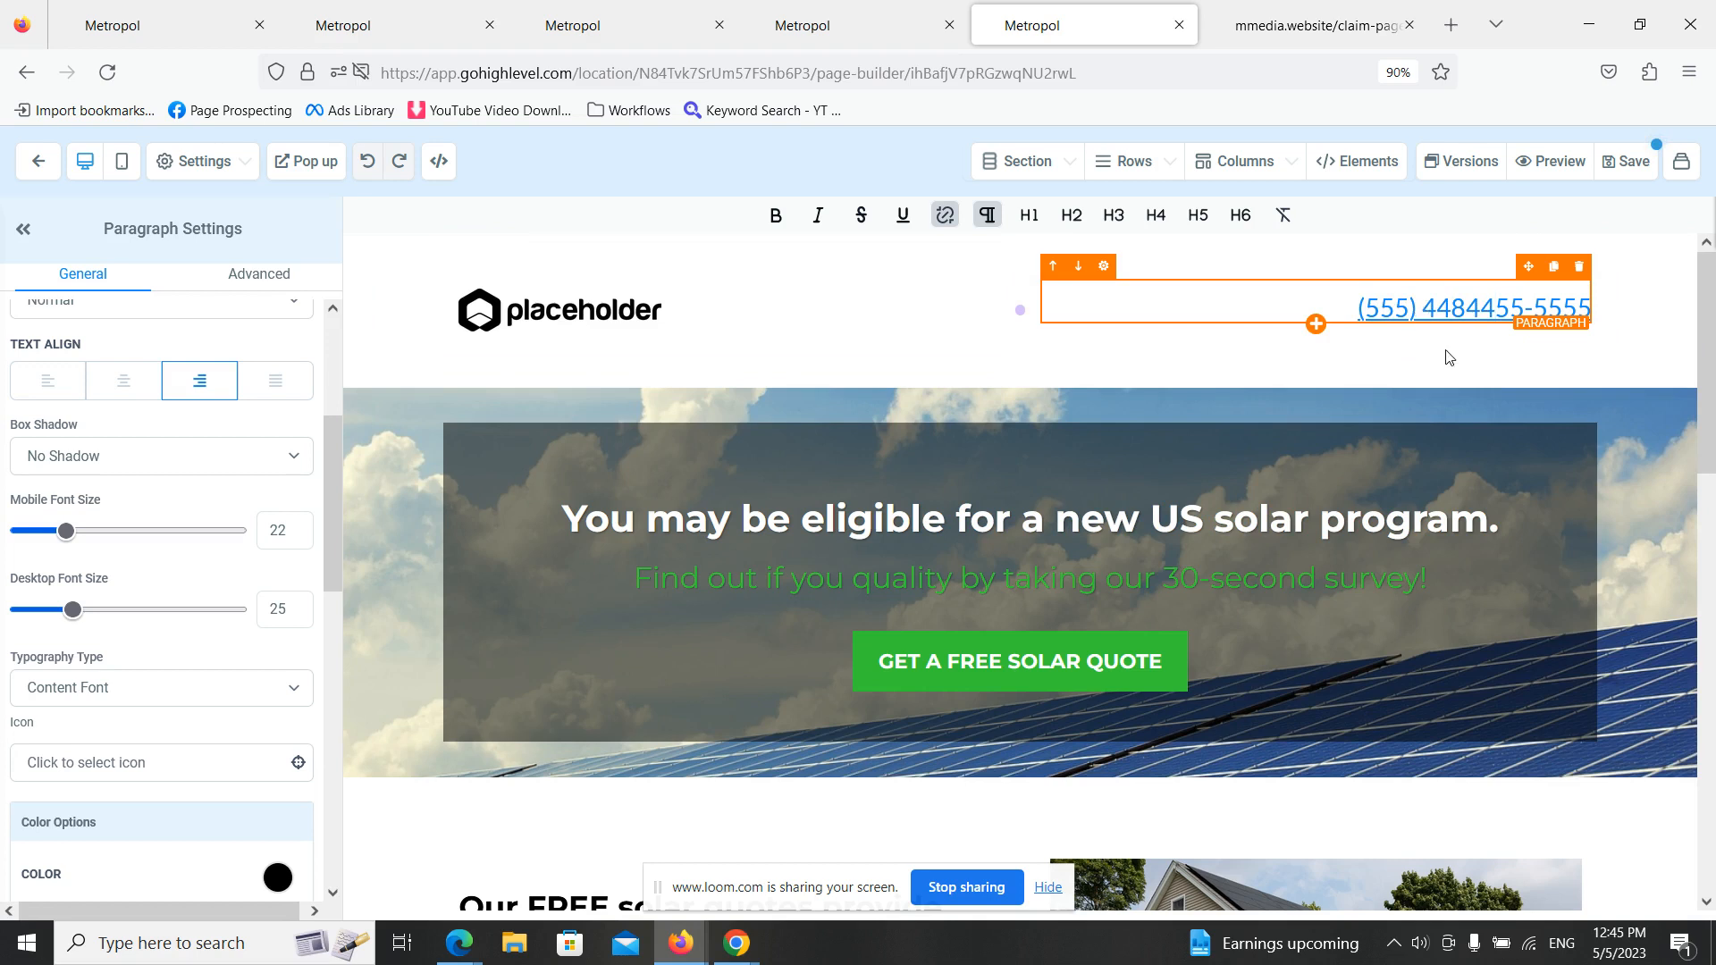
pyautogui.click(1102, 374)
# - View the image options of the header's placeholder logo and look over the page content below it
pyautogui.click(633, 332)
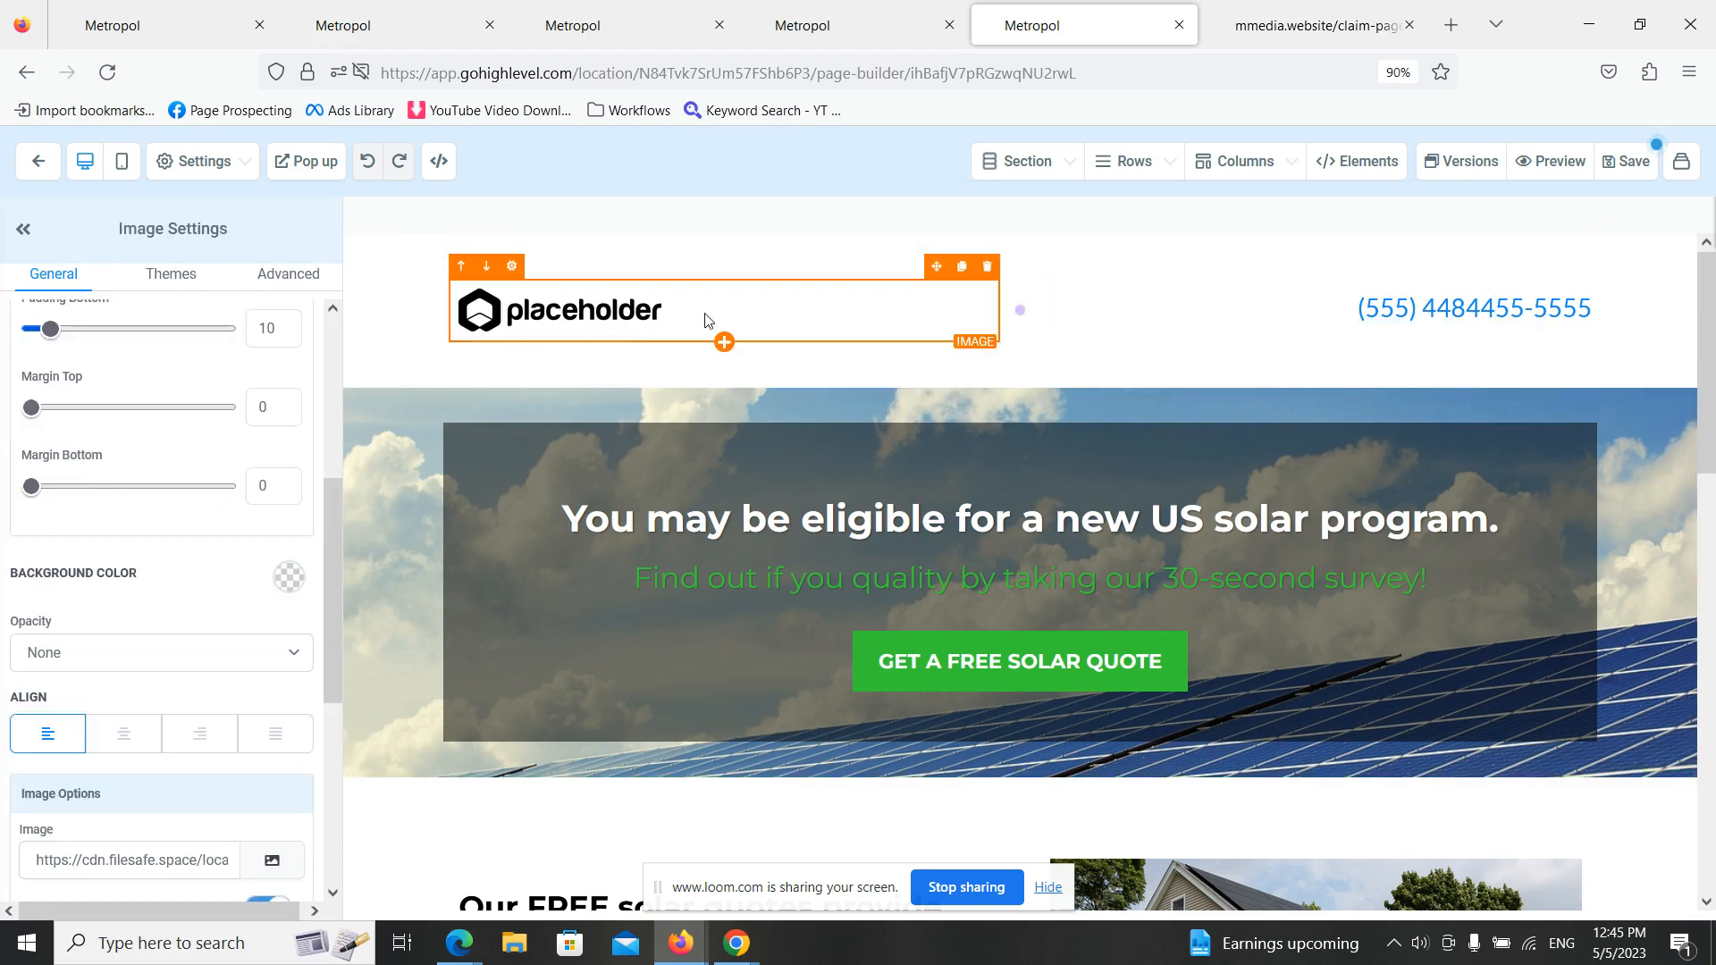
pyautogui.scroll(-3, 254, 465)
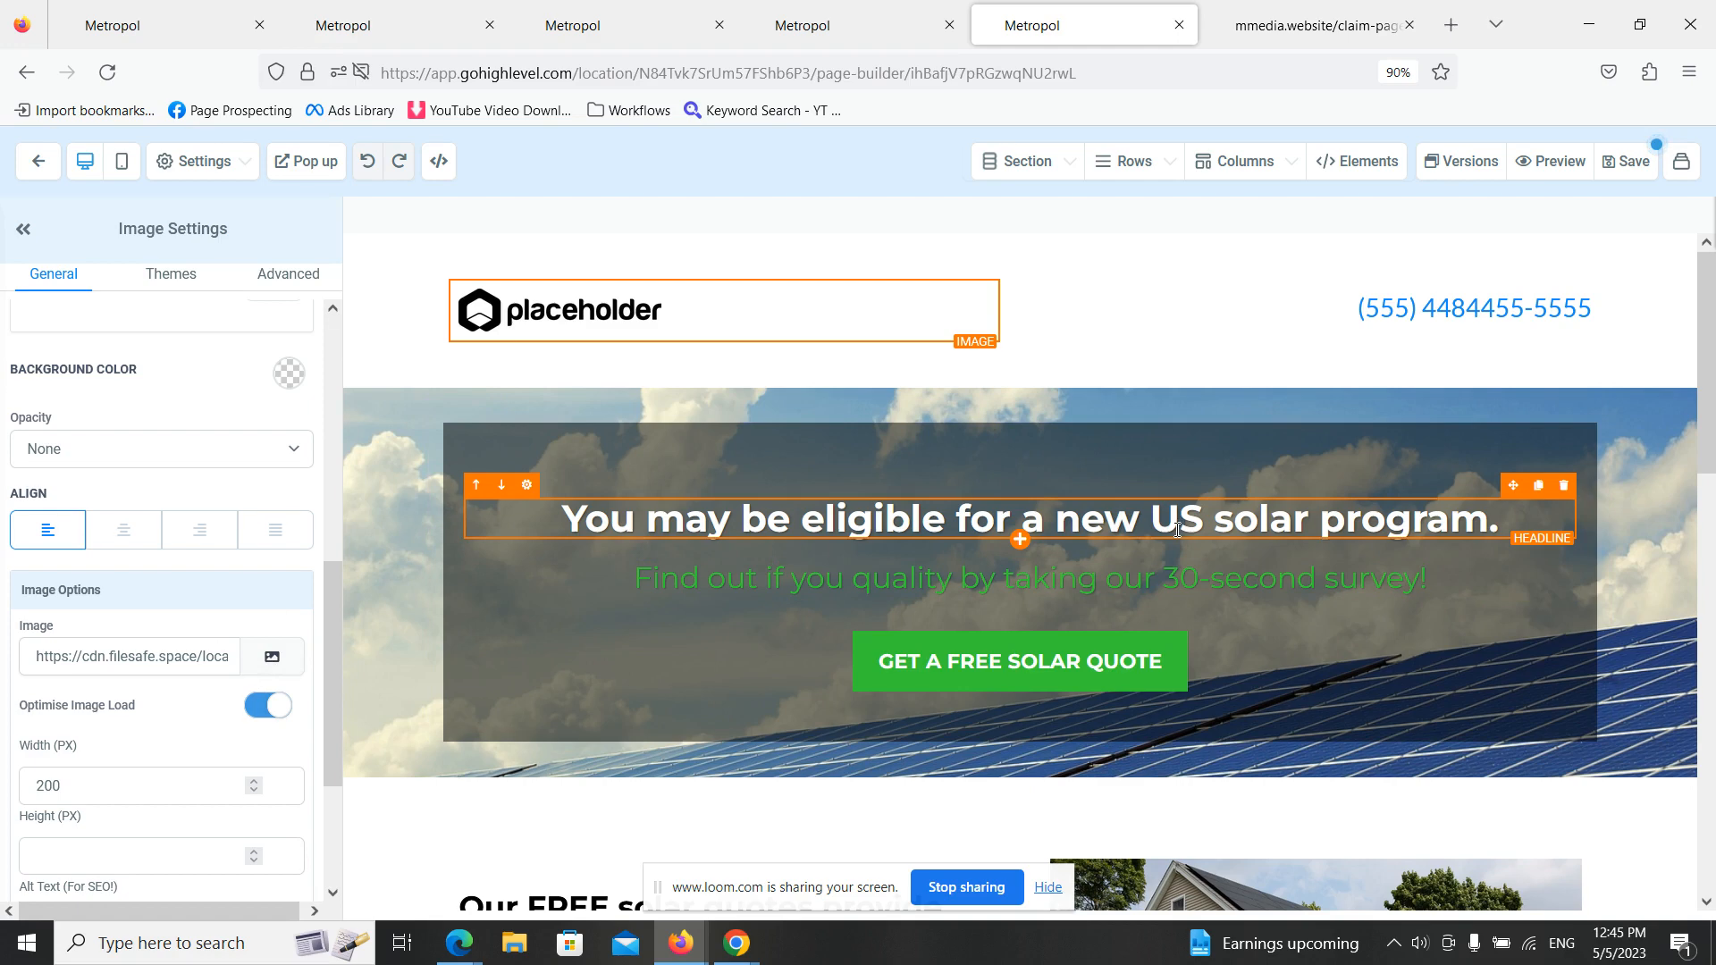
pyautogui.scroll(-3, 1234, 653)
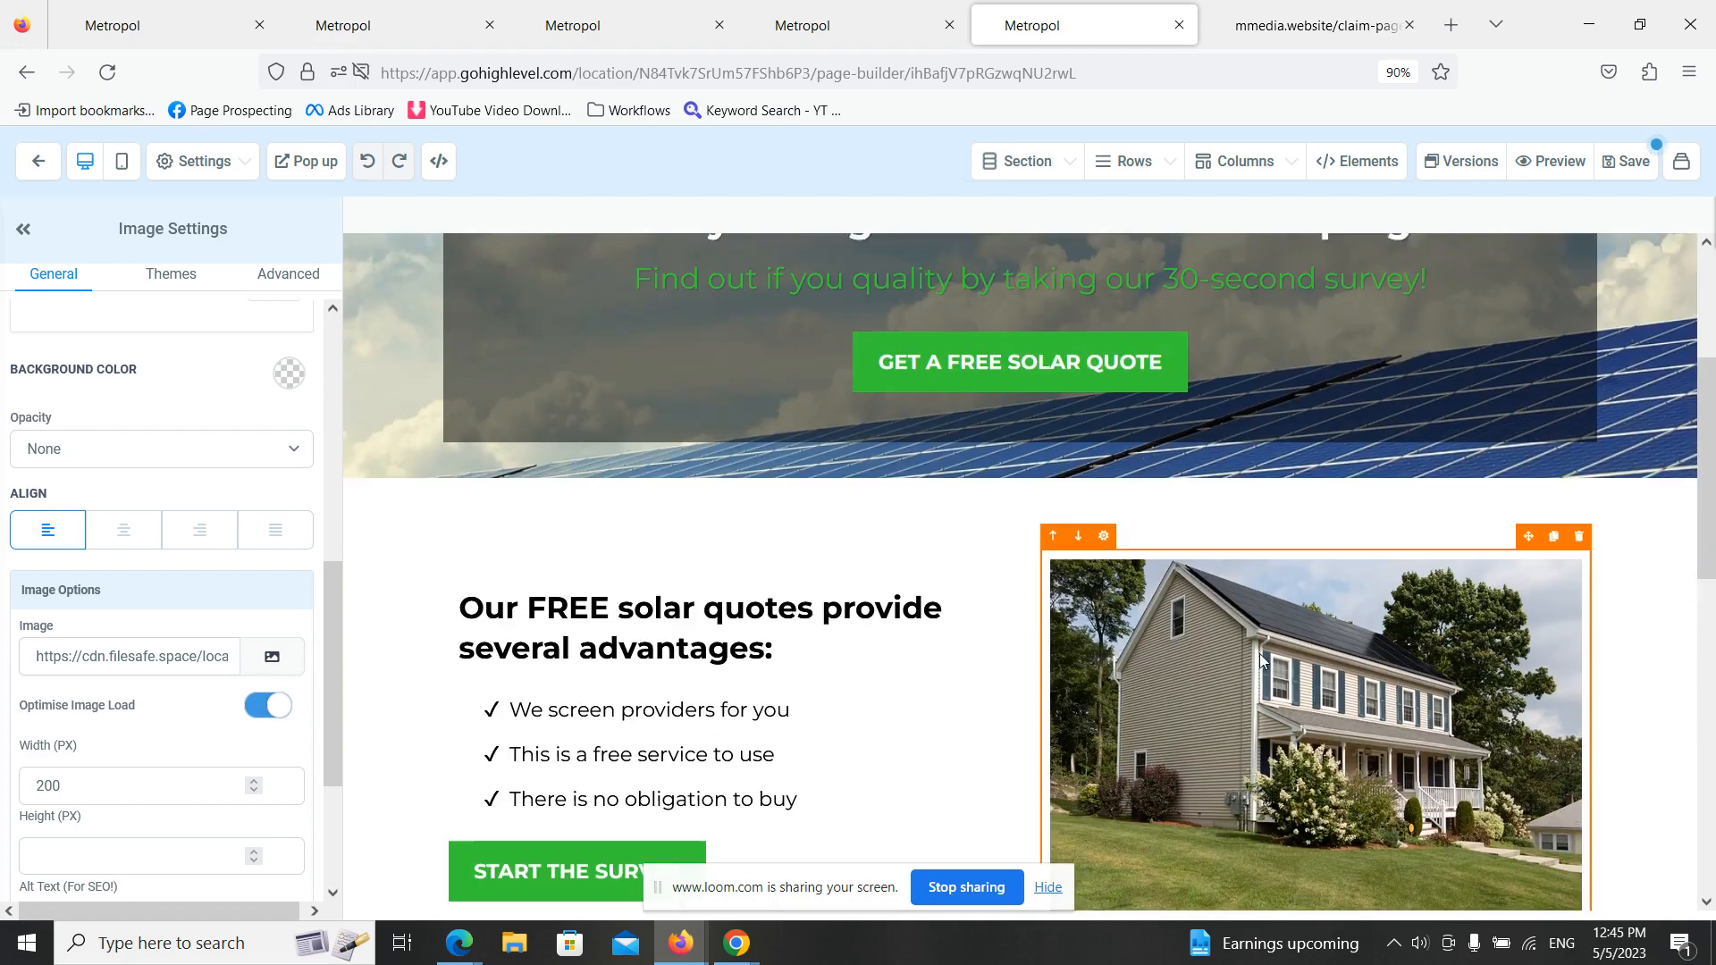
pyautogui.scroll(3, 1043, 473)
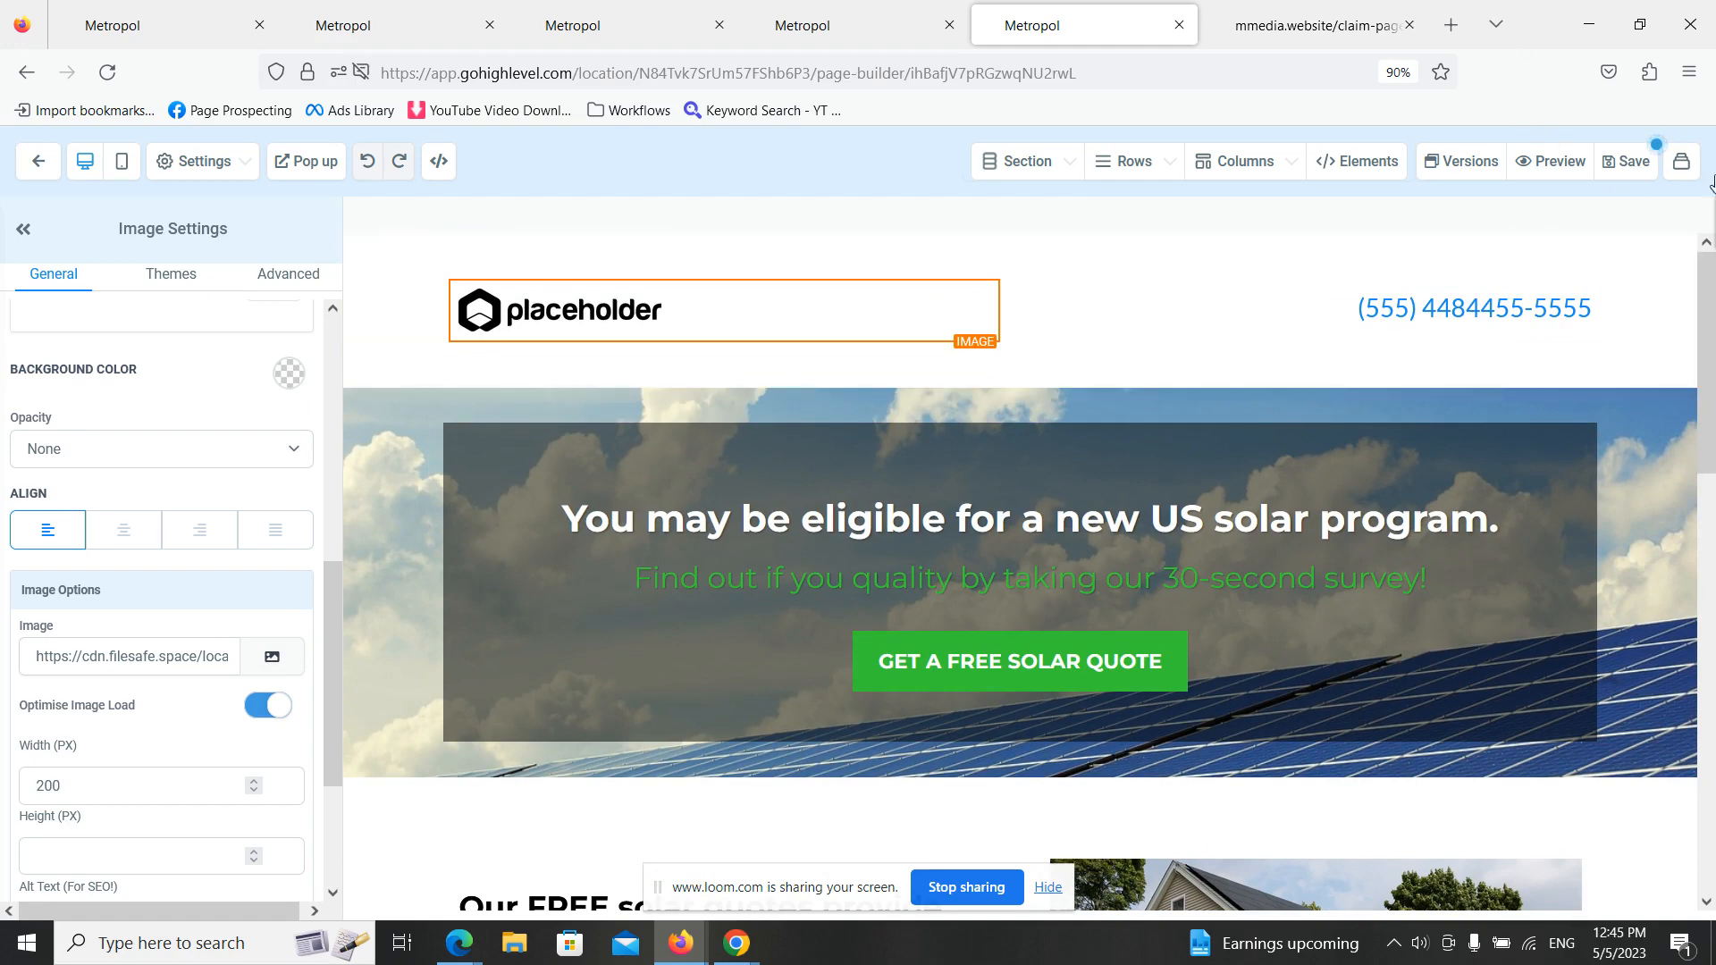
# - Save the Claim Page, look over the SEO Meta Data form without filling it, and return to the funnel's steps
pyautogui.click(1626, 163)
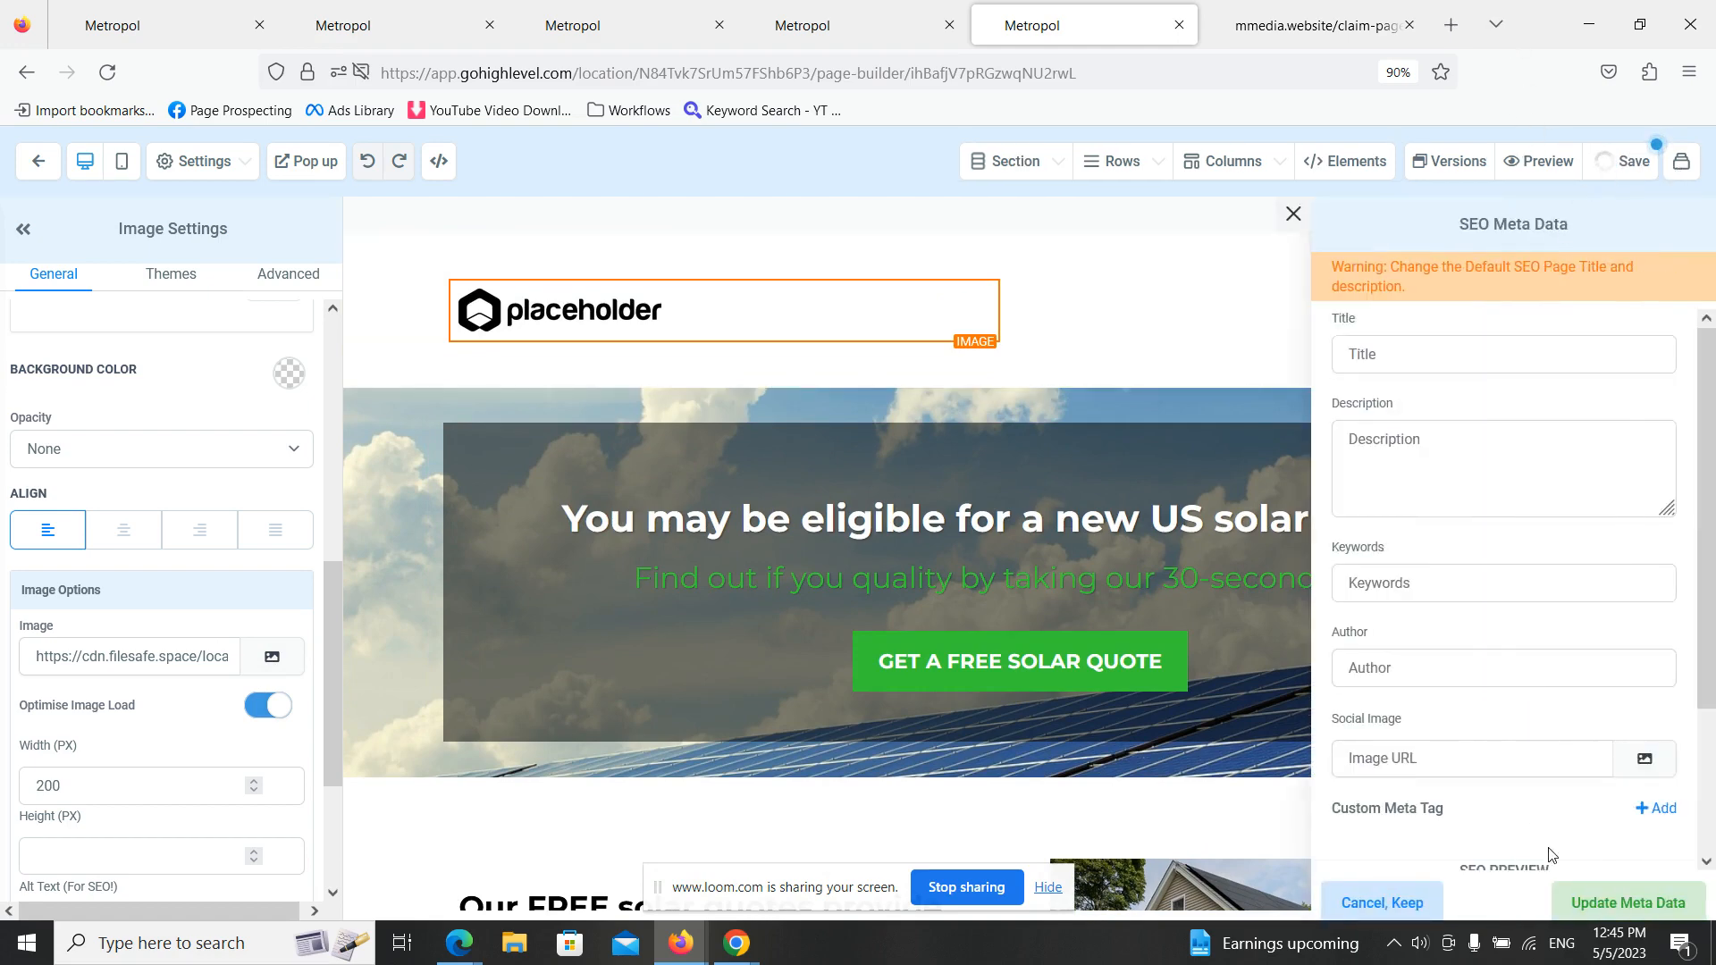
pyautogui.scroll(-3, 939, 587)
pyautogui.scroll(3, 939, 587)
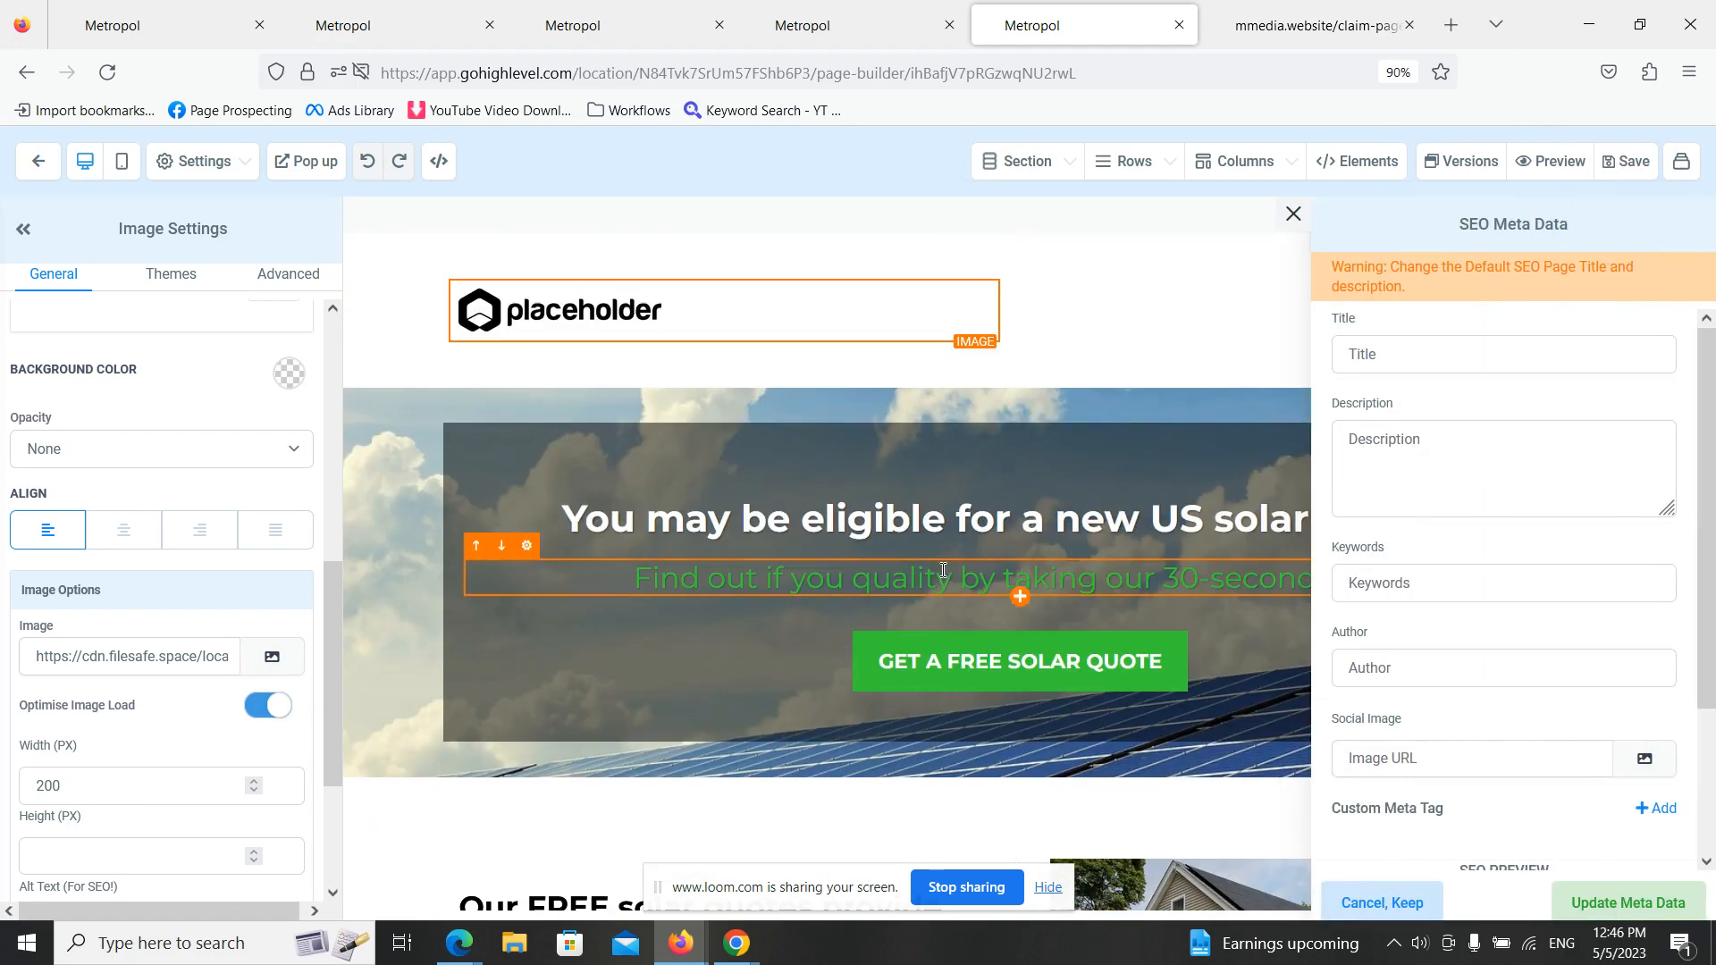
pyautogui.click(845, 20)
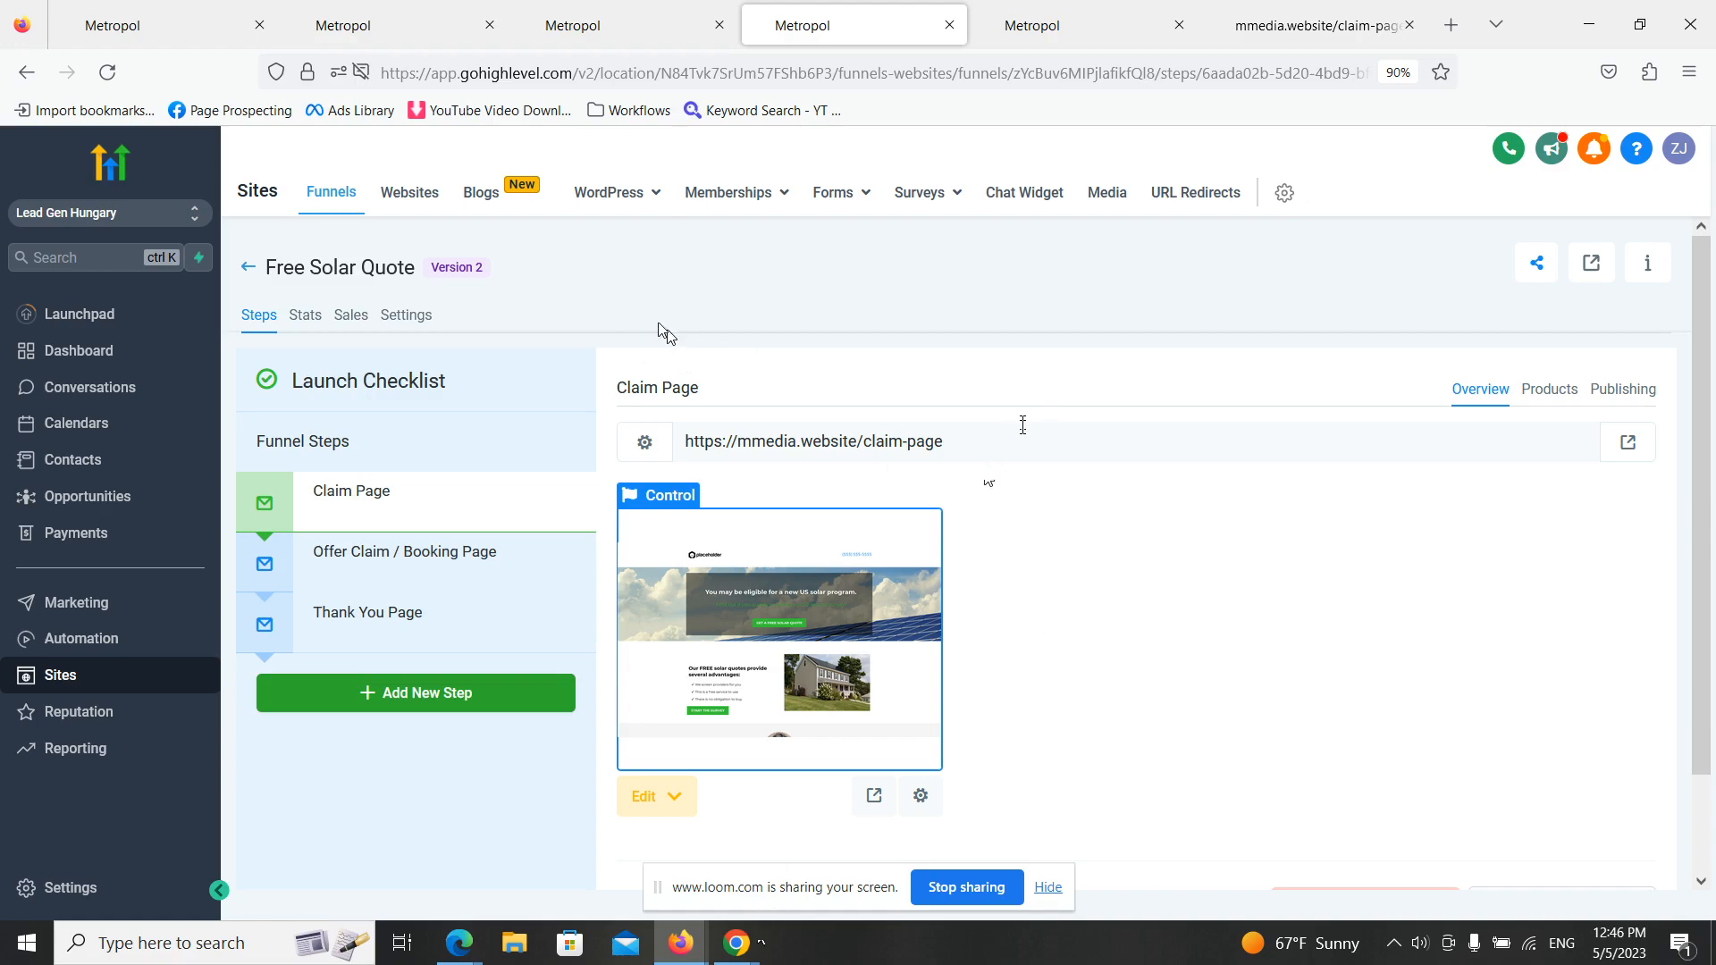
# - Switch to the Google Ads manager account overview in Chrome
pyautogui.moveTo(736, 943)
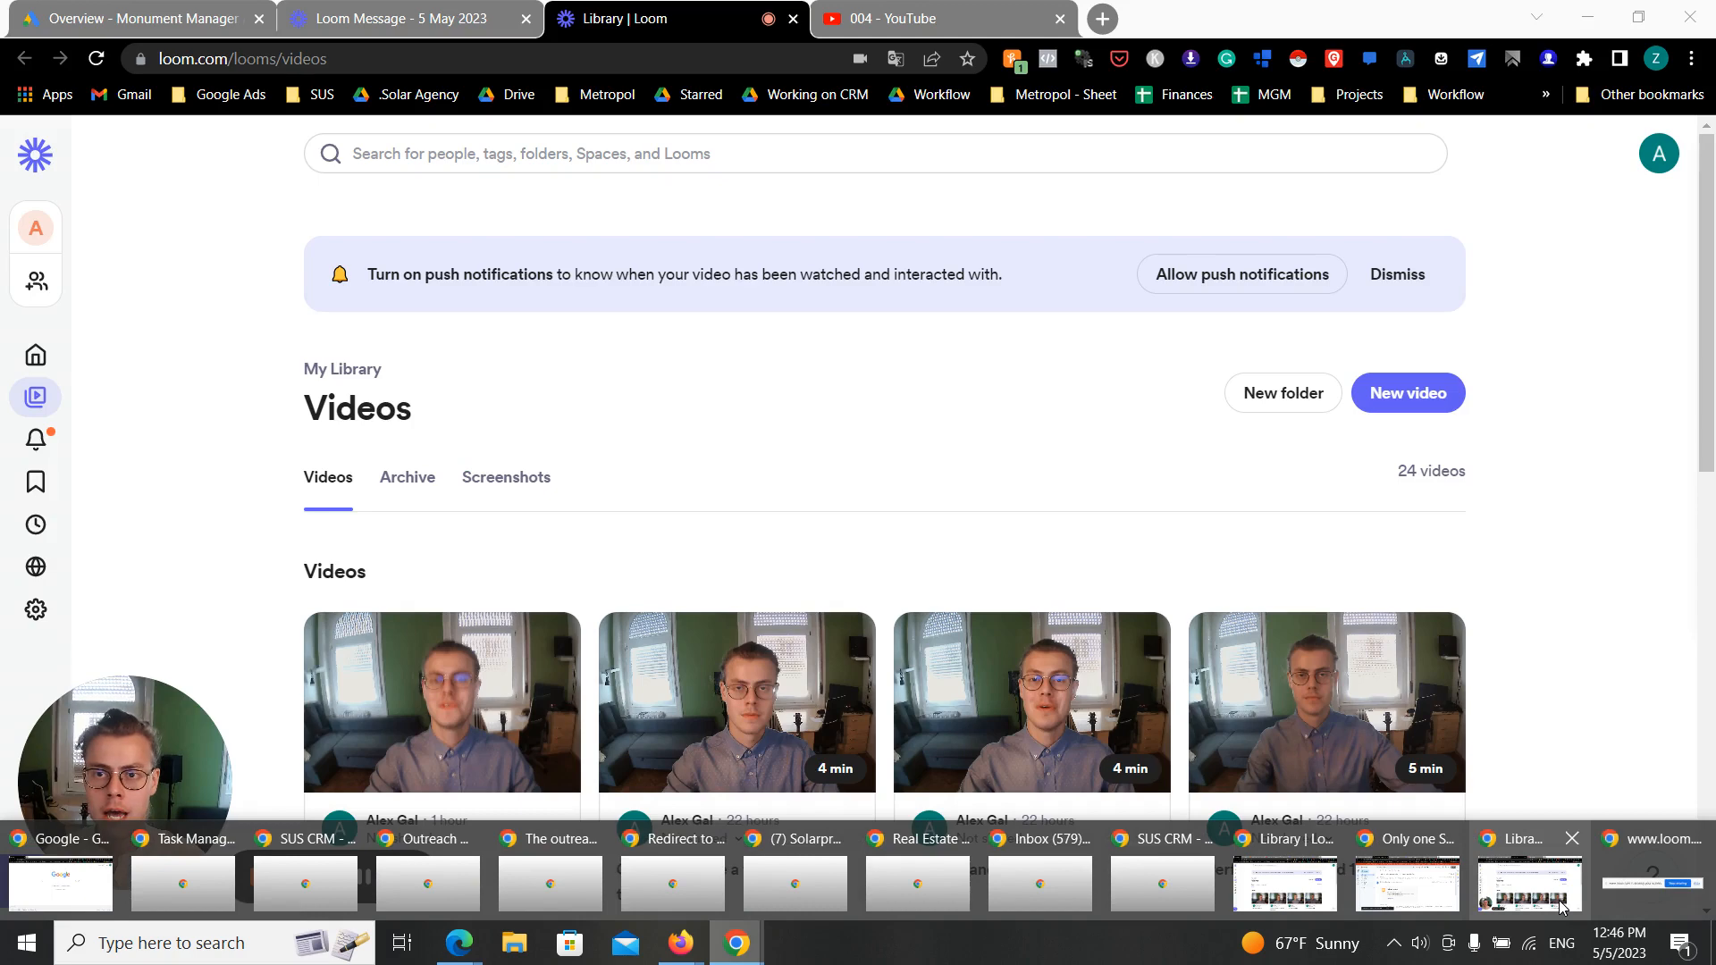
pyautogui.click(1559, 908)
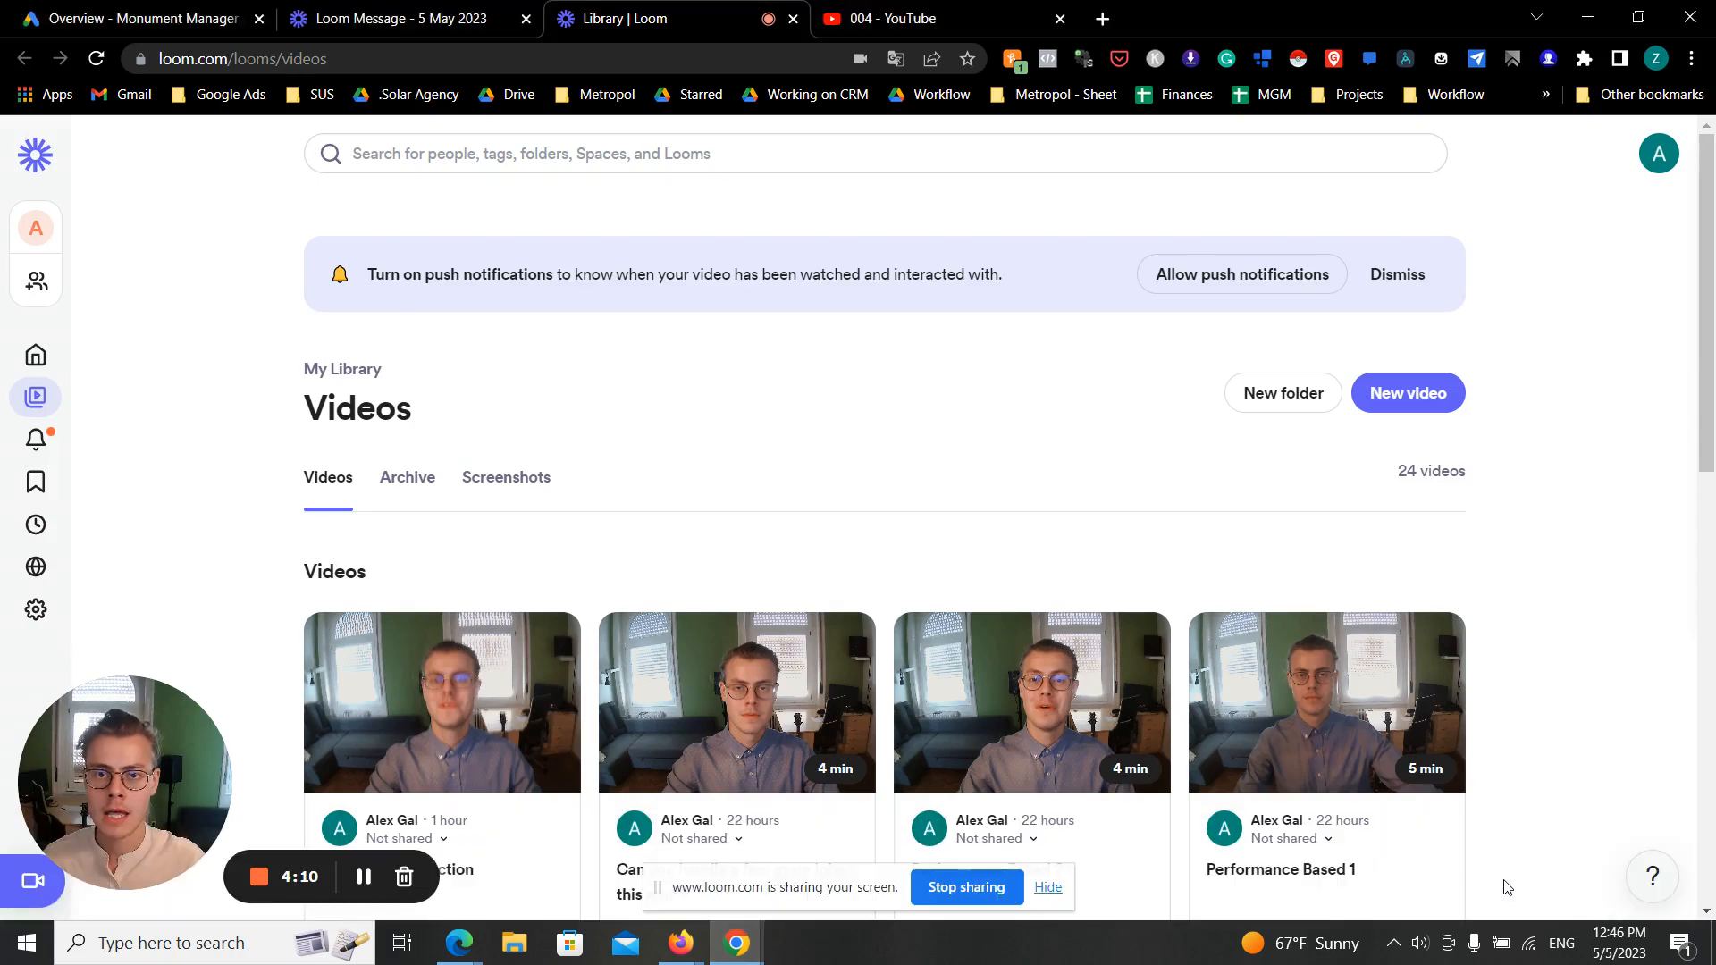
pyautogui.click(199, 7)
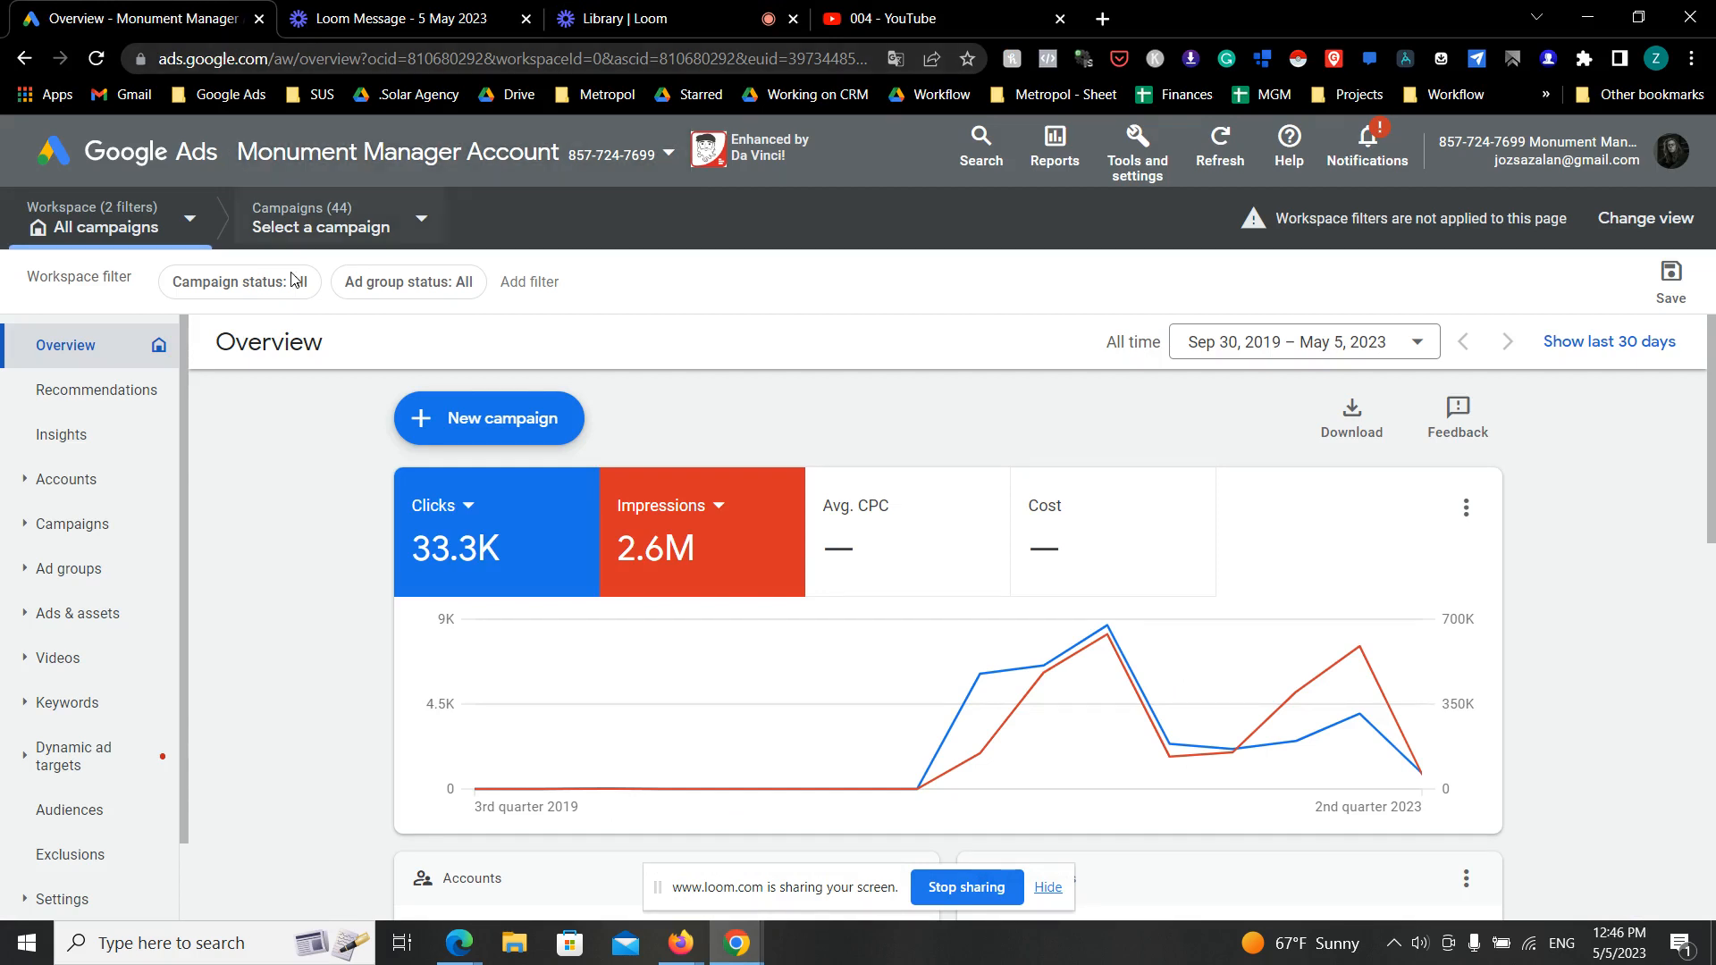
# - Search the Google Ads pages for "conver" and open the Conversions summary
pyautogui.click(986, 143)
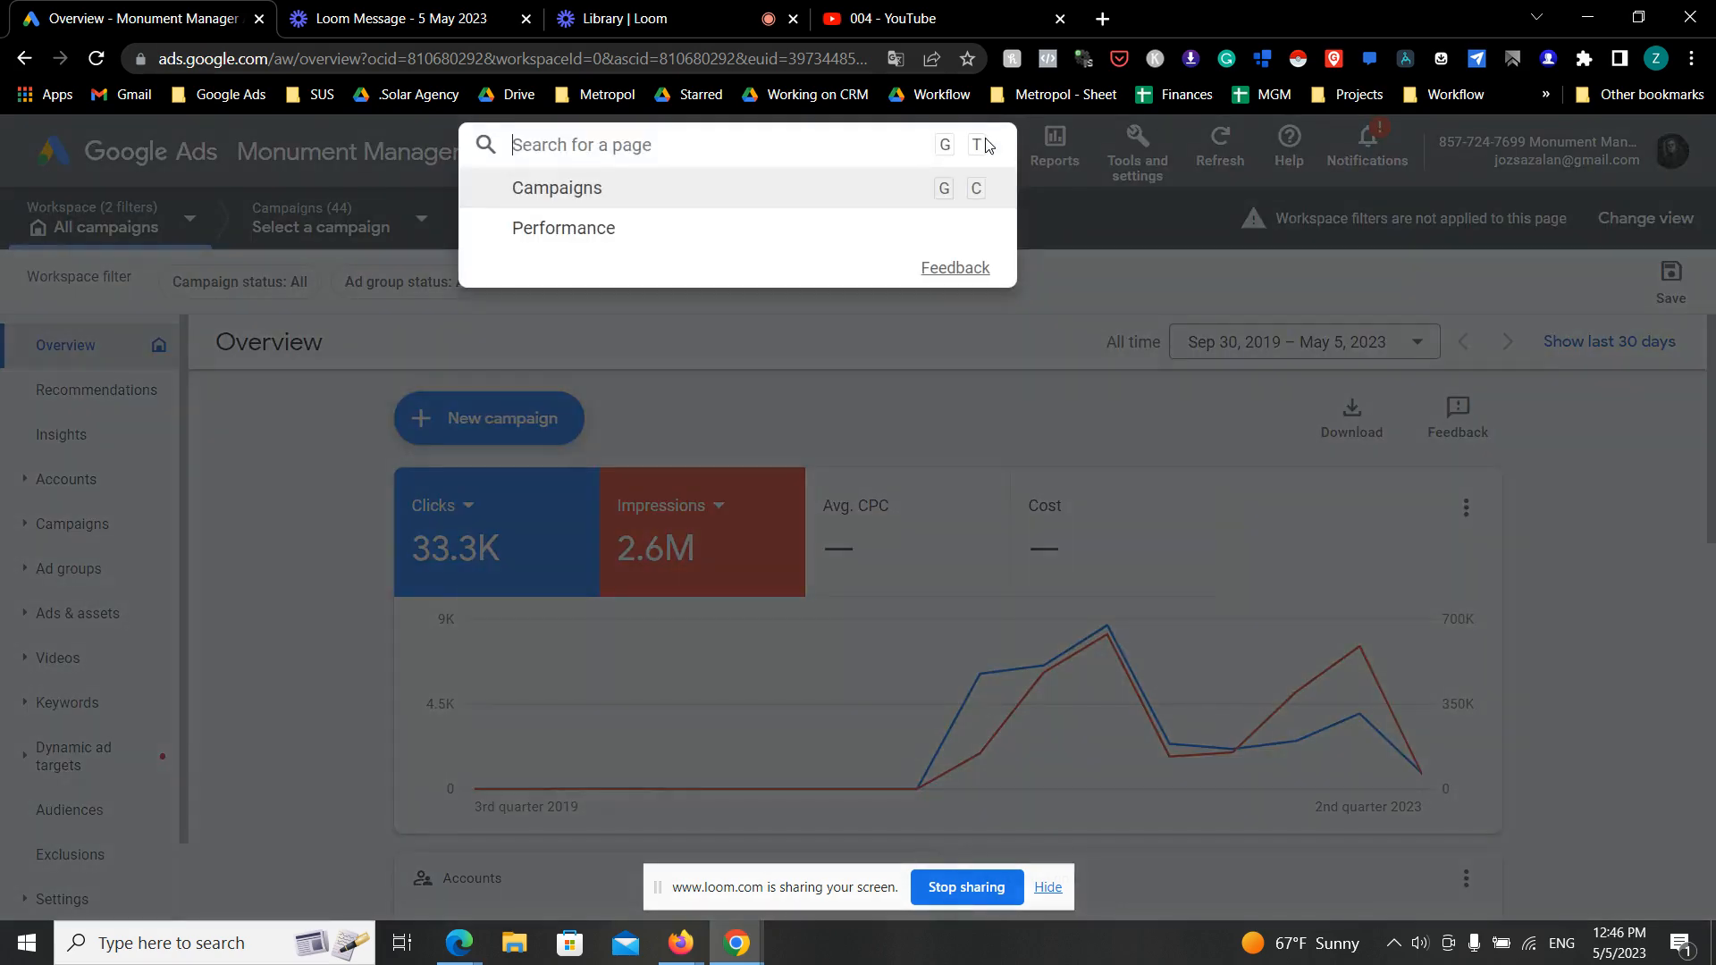
pyautogui.write('converis')
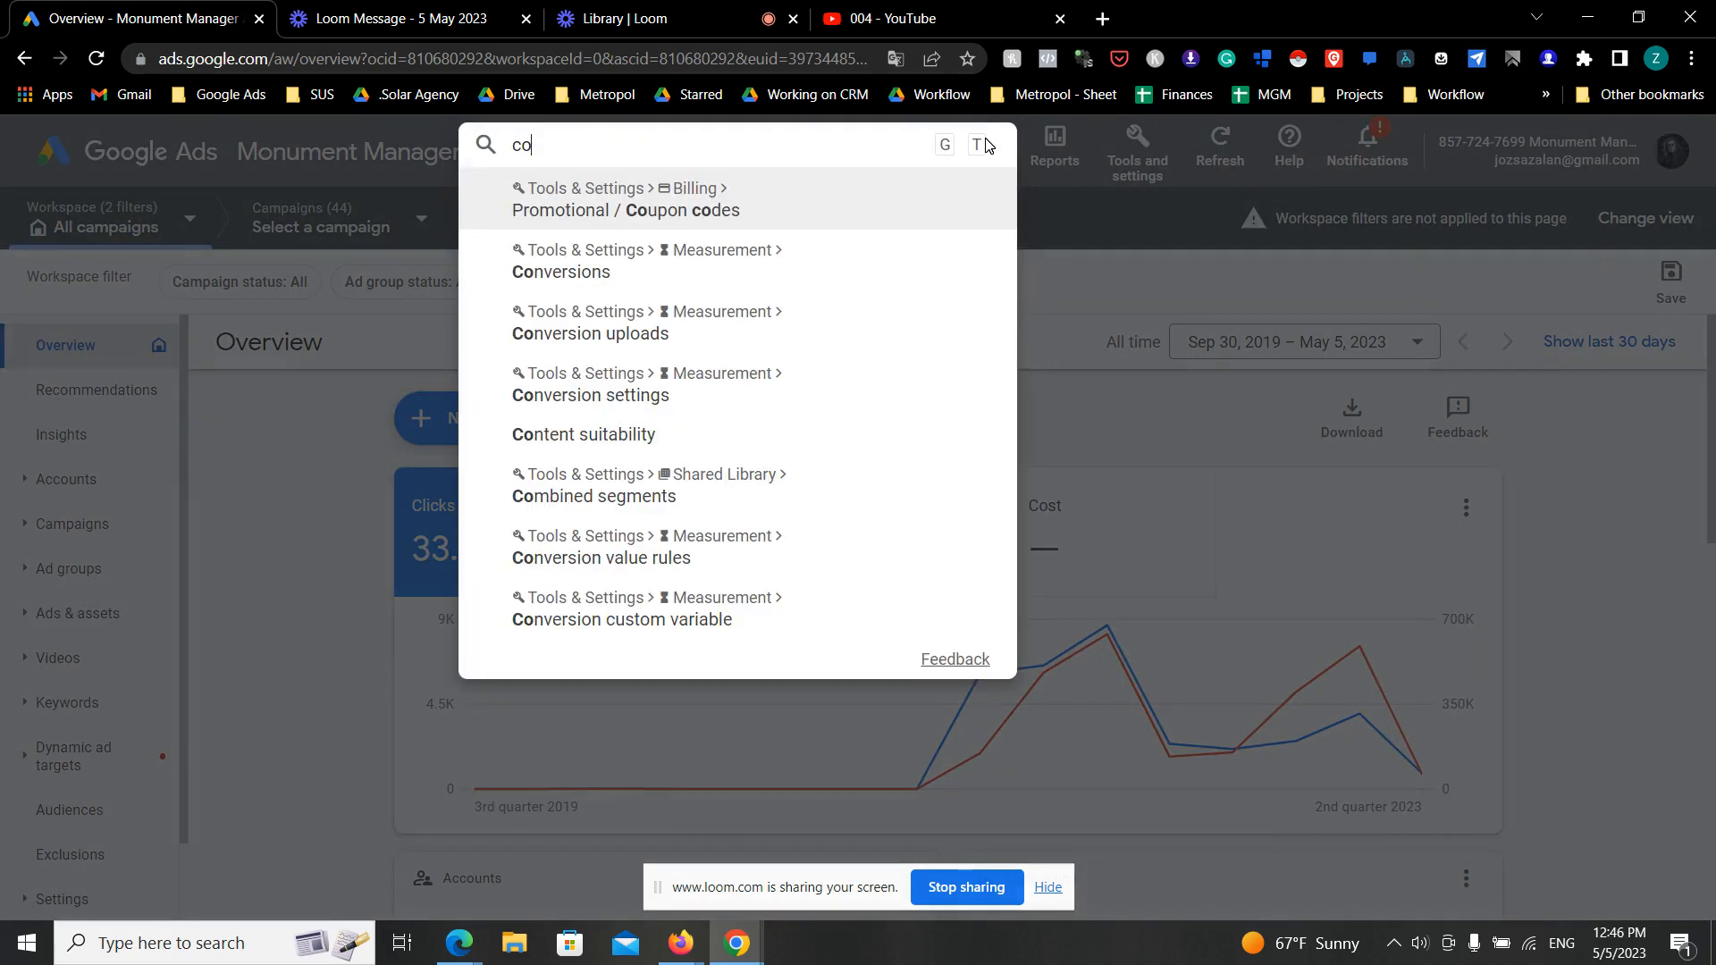
pyautogui.hotkey('ctrl', 'a')
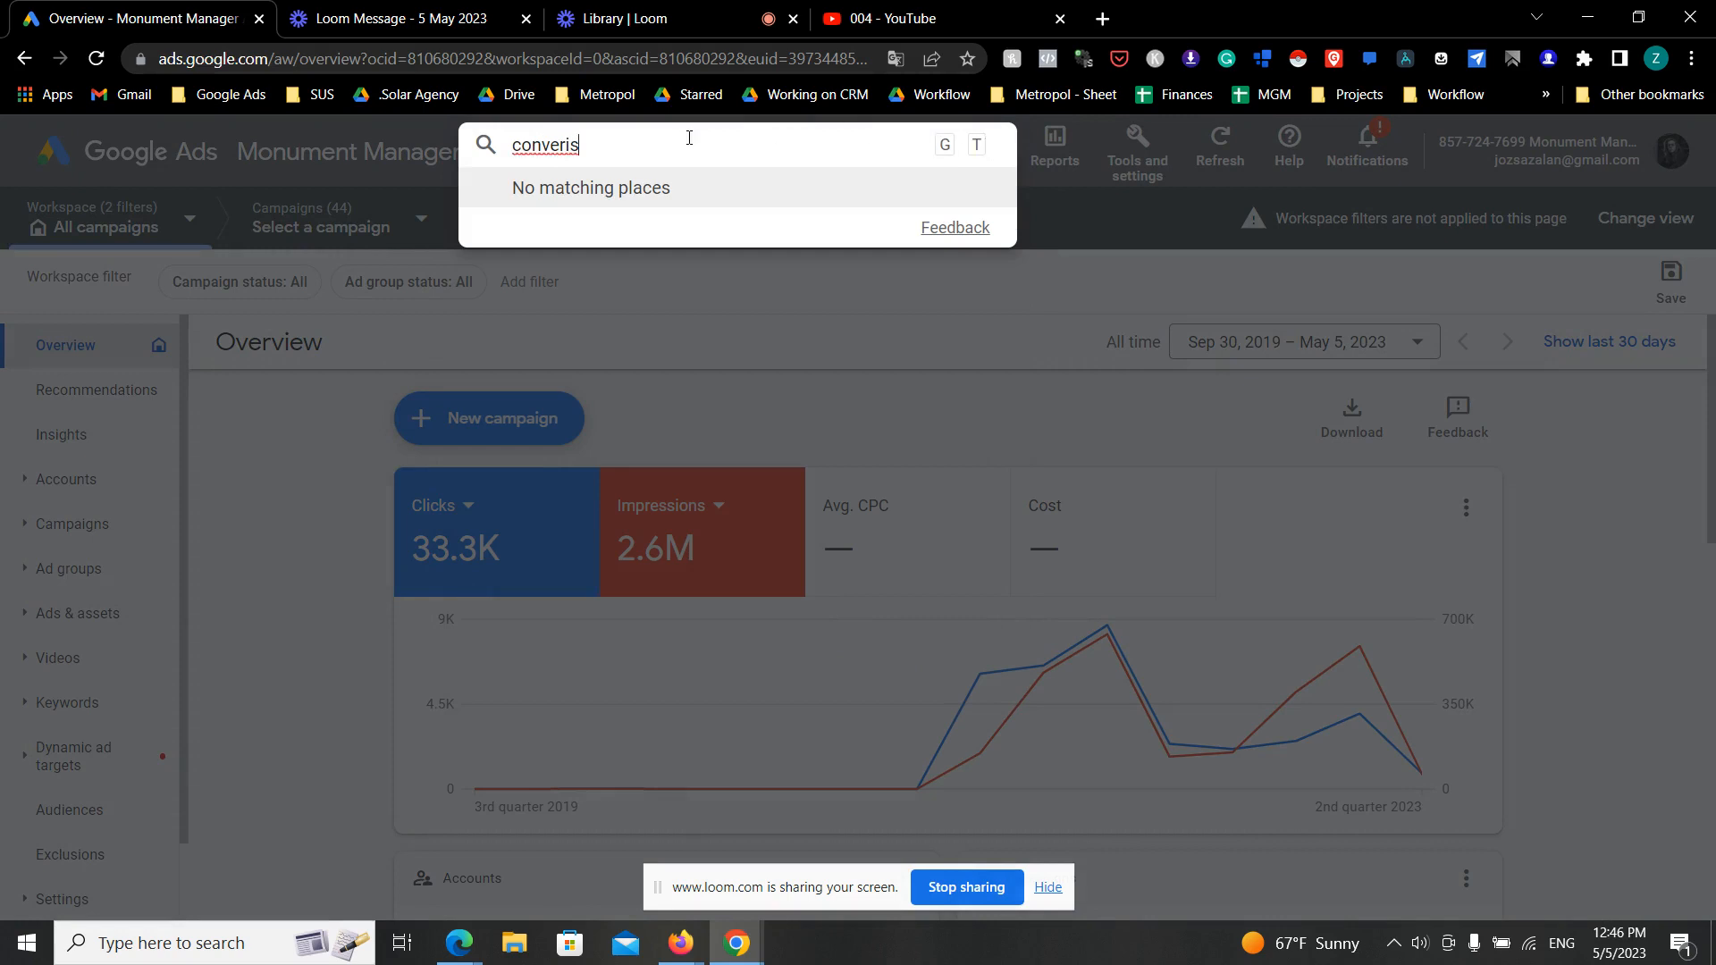
pyautogui.press('BackSpace')
pyautogui.write('cob')
pyautogui.press('BackSpace')
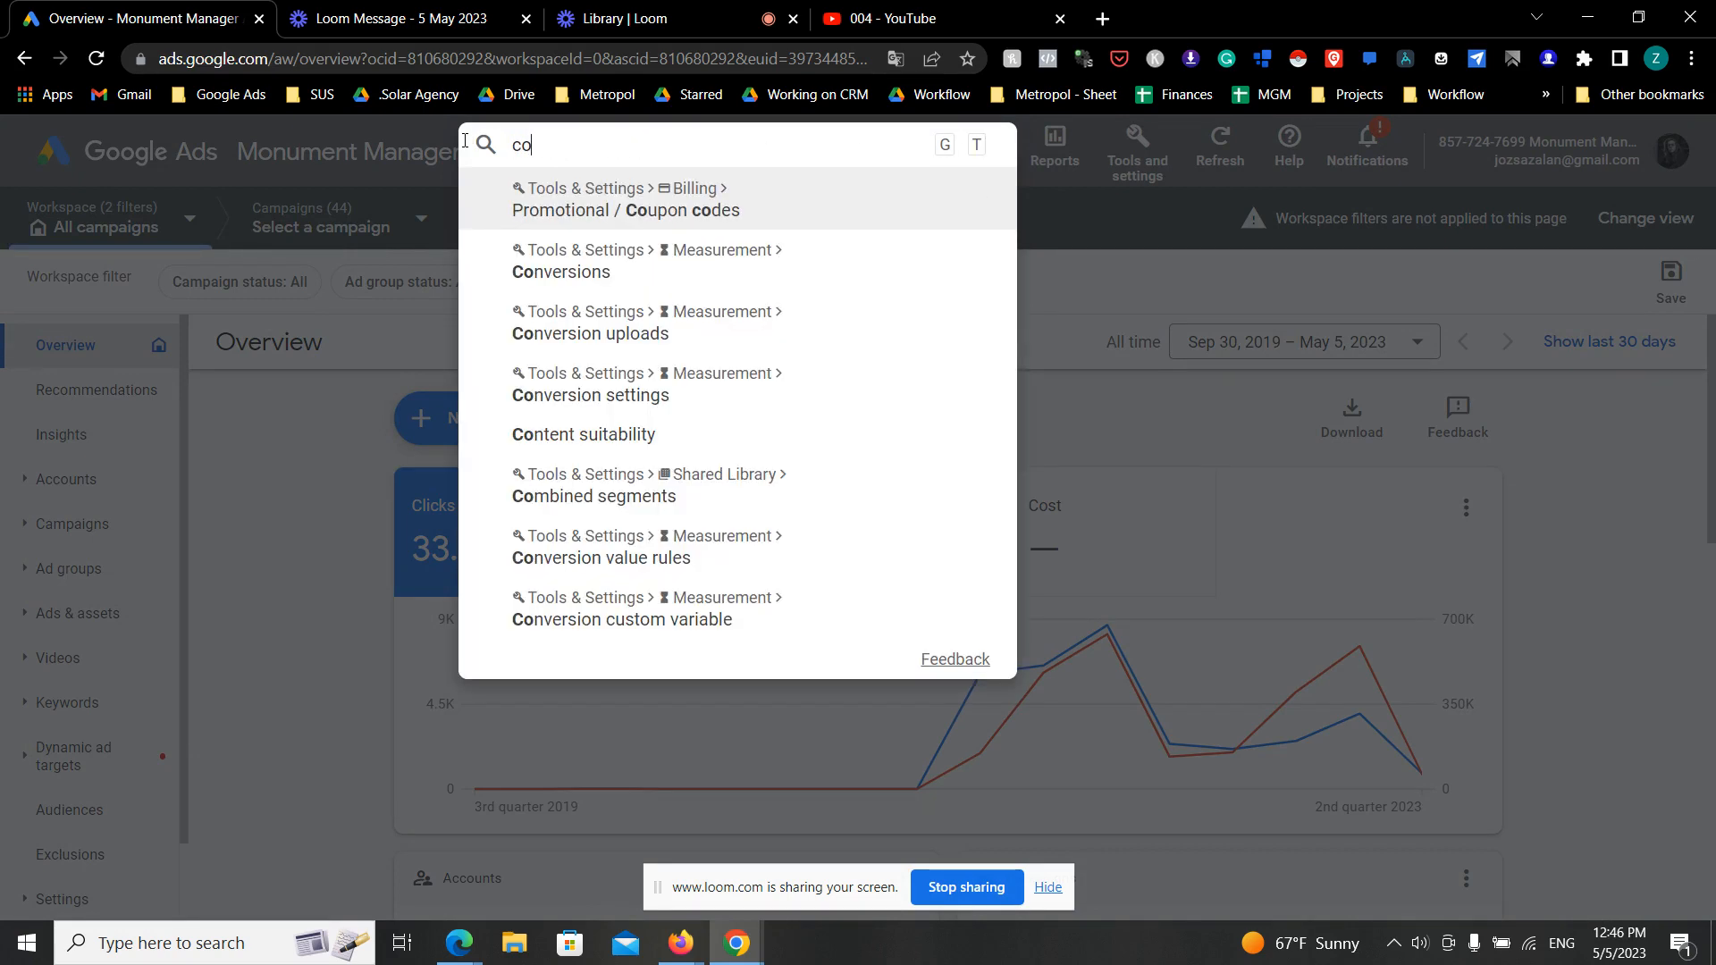
pyautogui.write('nvern')
pyautogui.press('BackSpace')
pyautogui.press('BackSpace')
pyautogui.press('BackSpace')
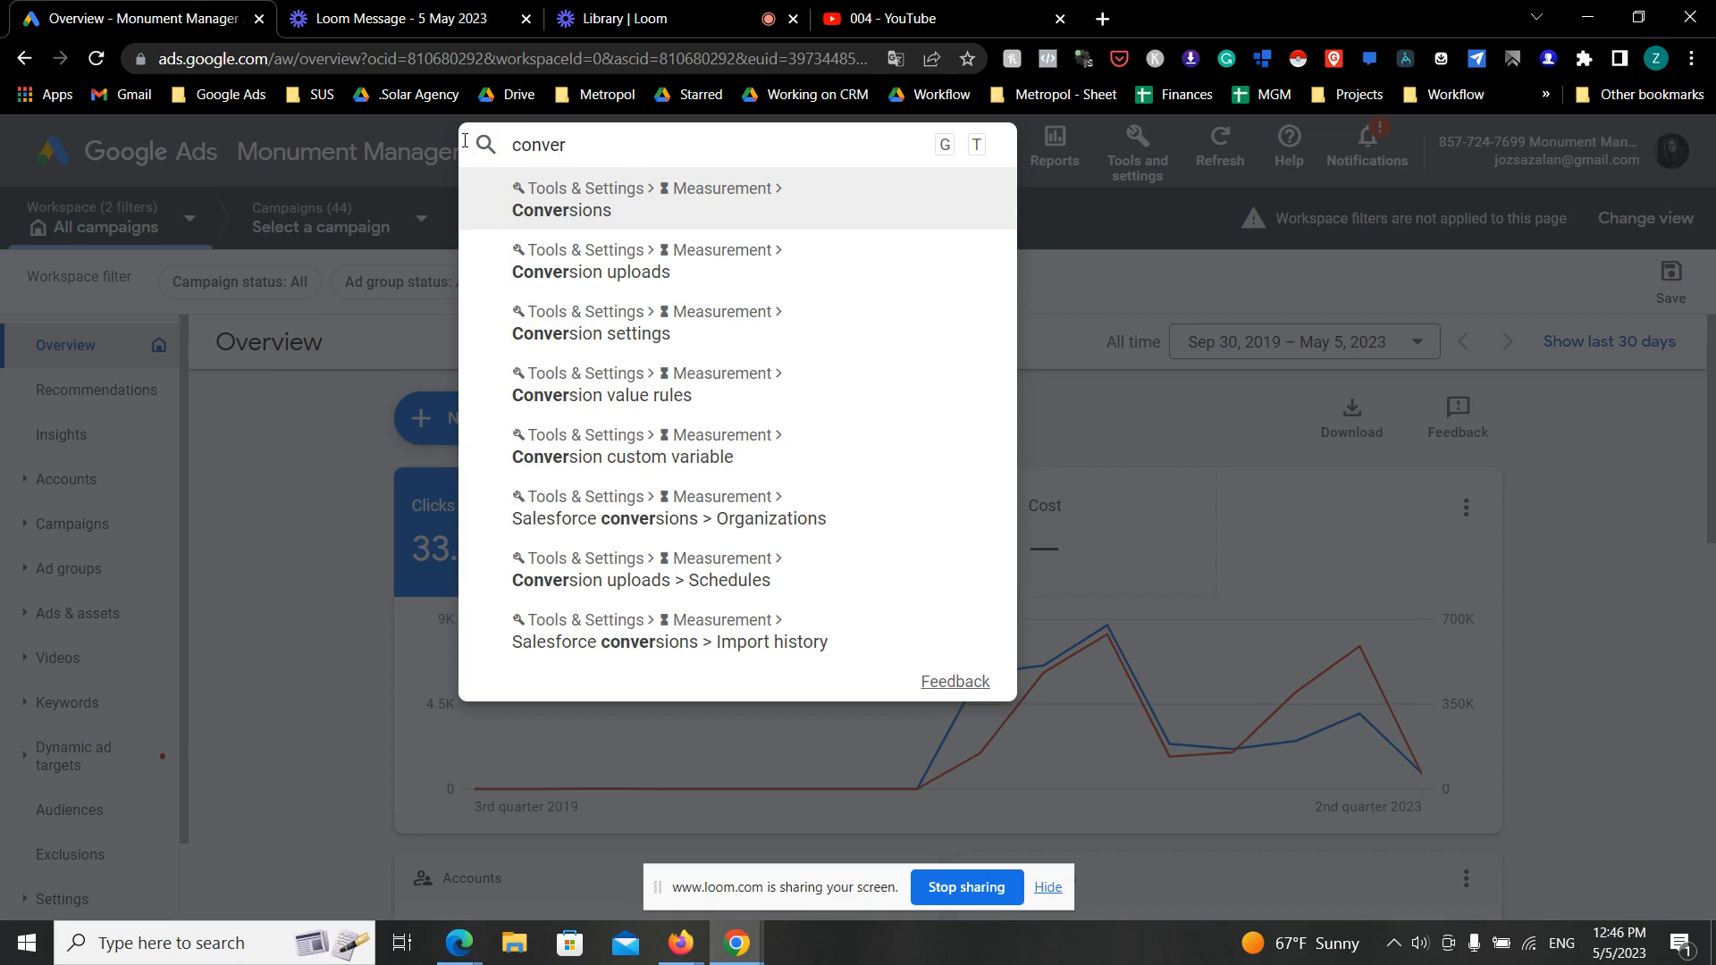
pyautogui.click(689, 212)
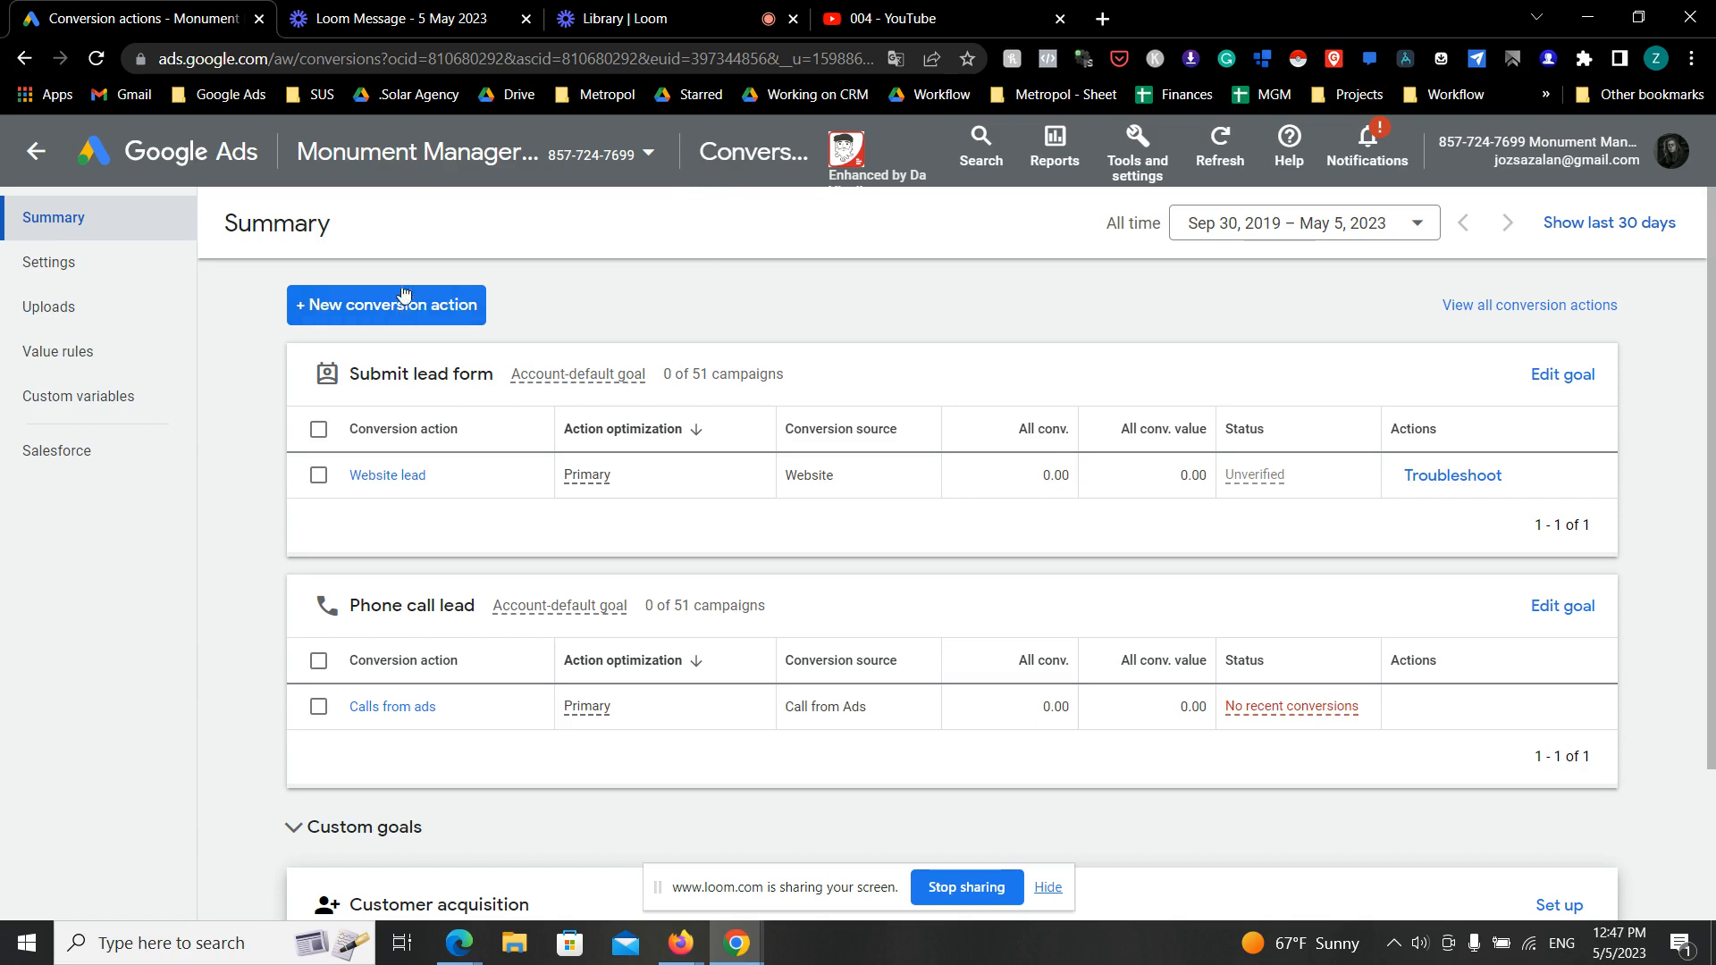
# - Start a new conversion action of the Website kind and prepare to enter the website domain
pyautogui.click(440, 311)
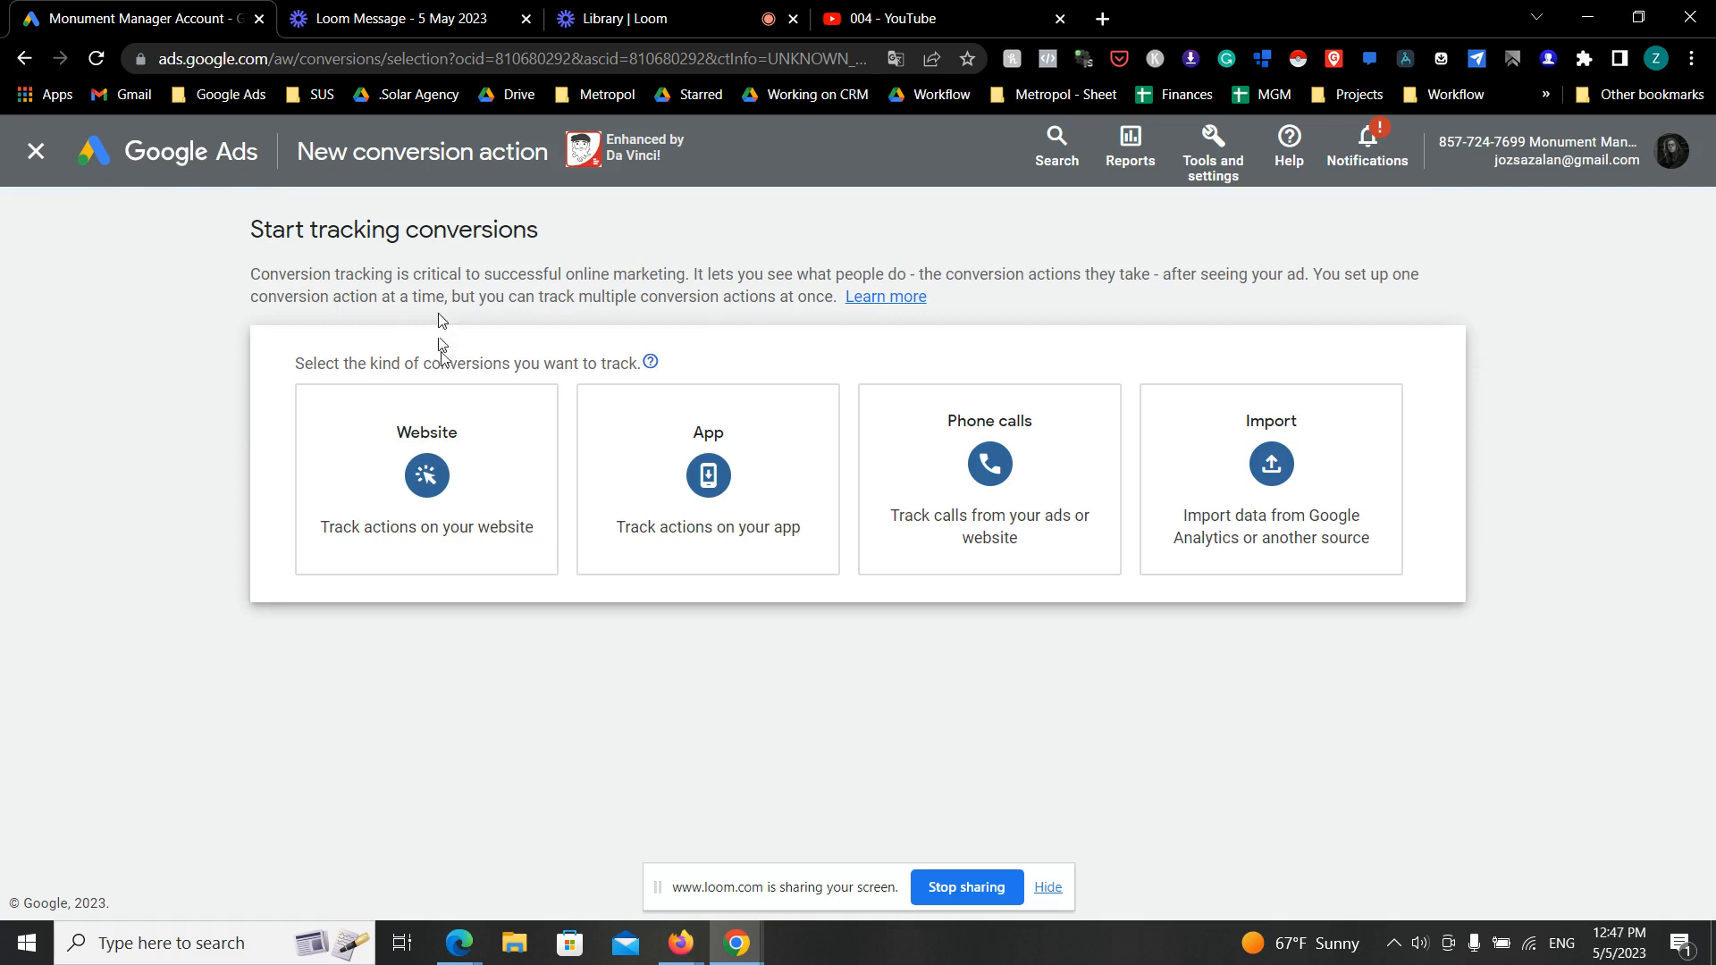
pyautogui.click(495, 465)
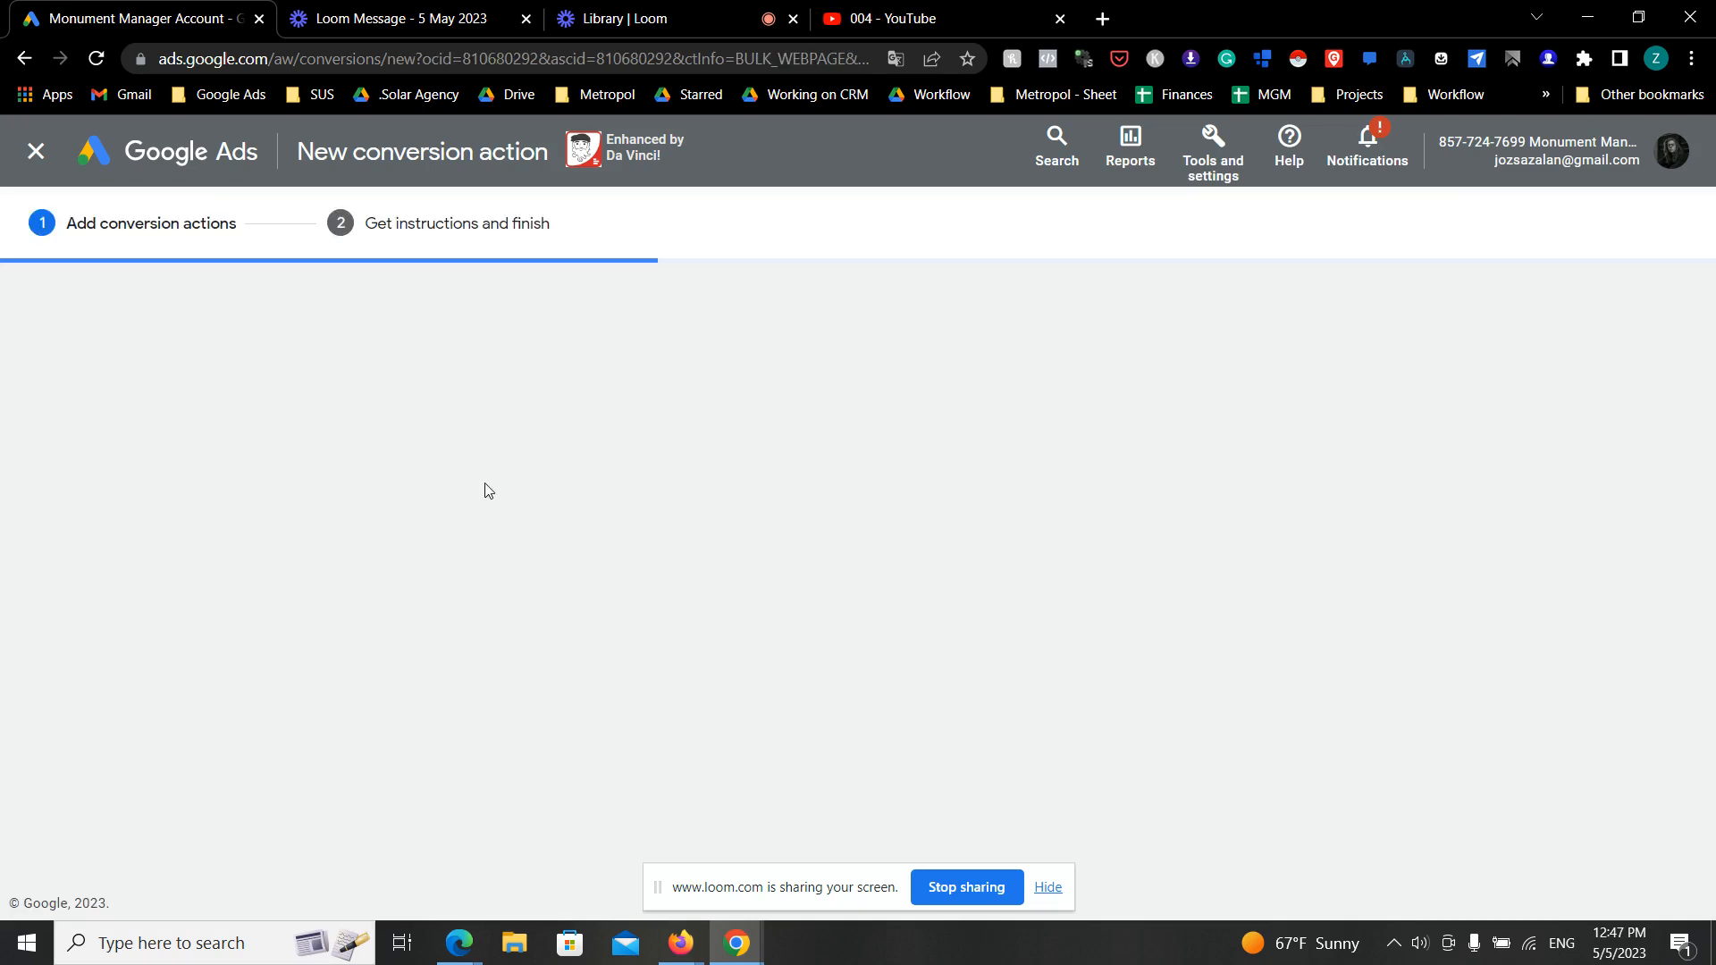
pyautogui.click(486, 483)
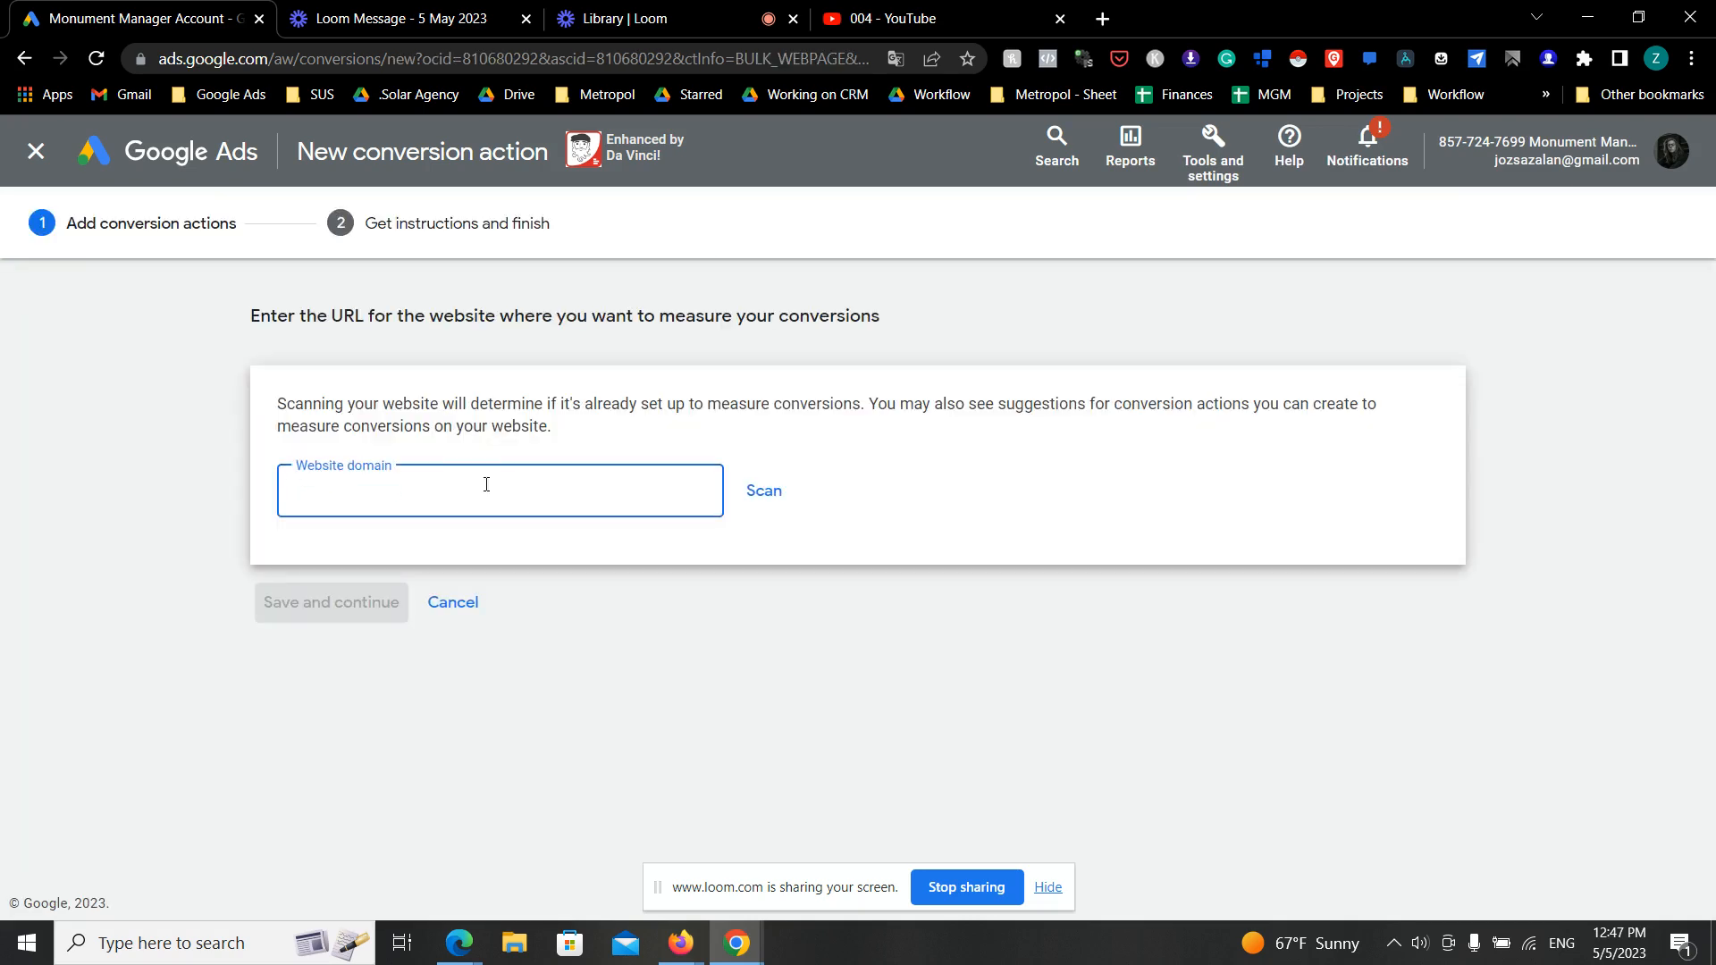
pyautogui.click(736, 943)
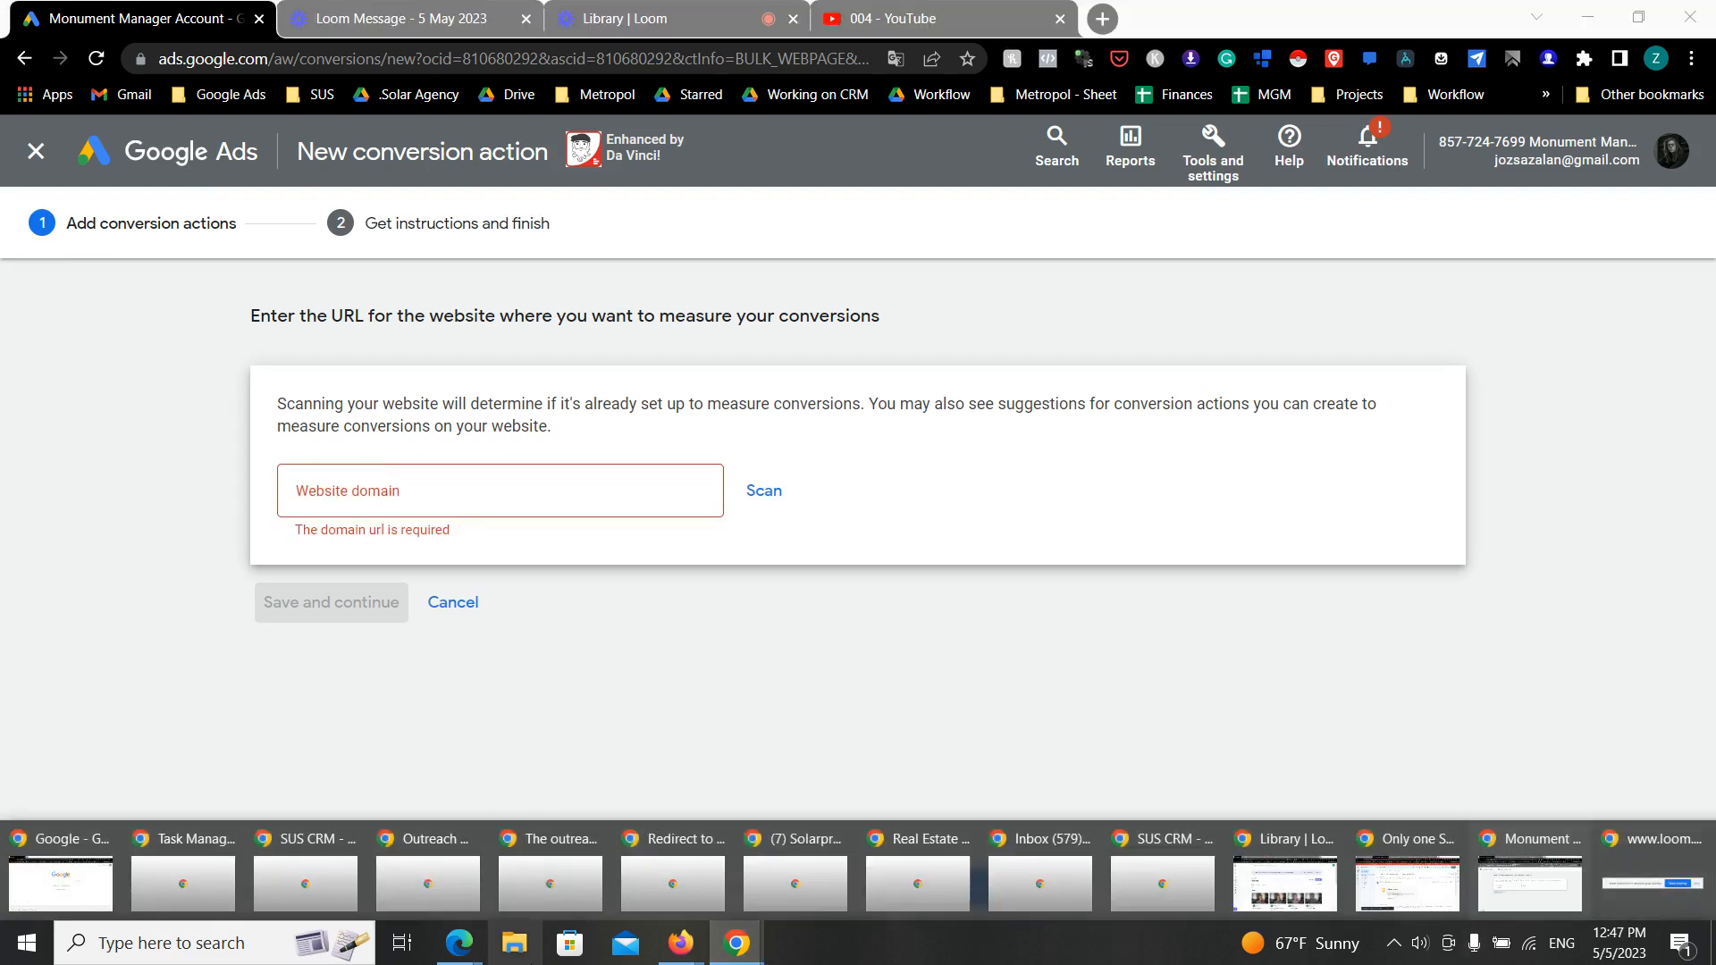
pyautogui.moveTo(680, 943)
pyautogui.click(800, 827)
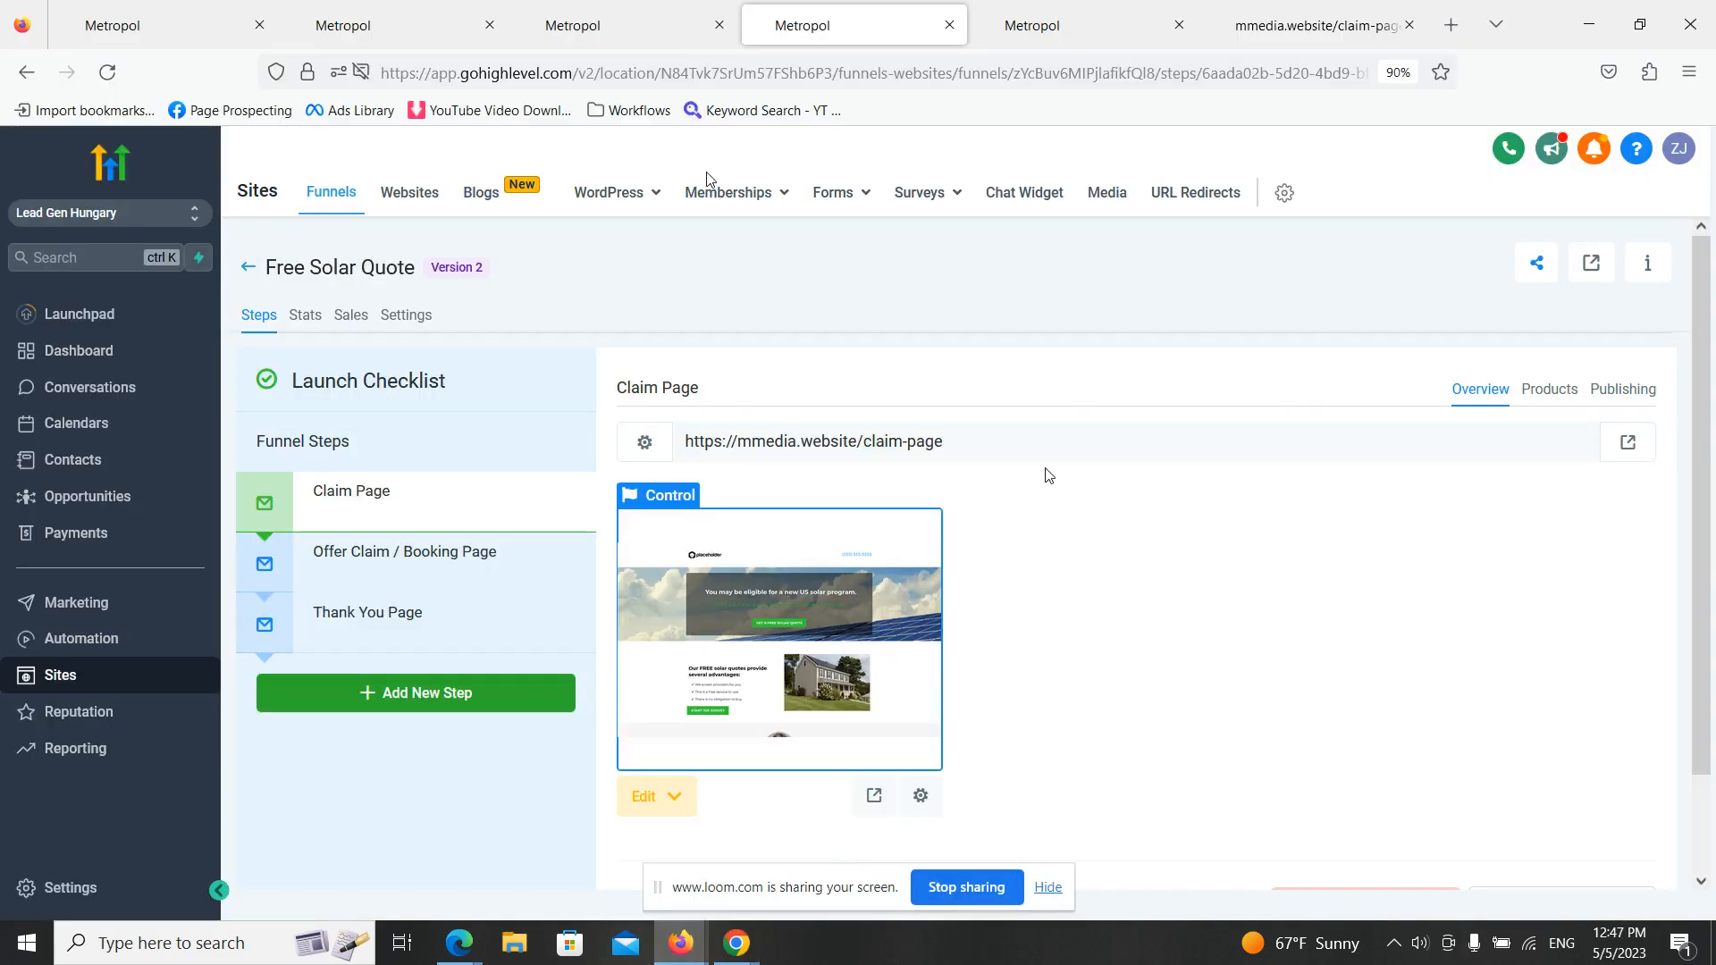
pyautogui.click(1111, 429)
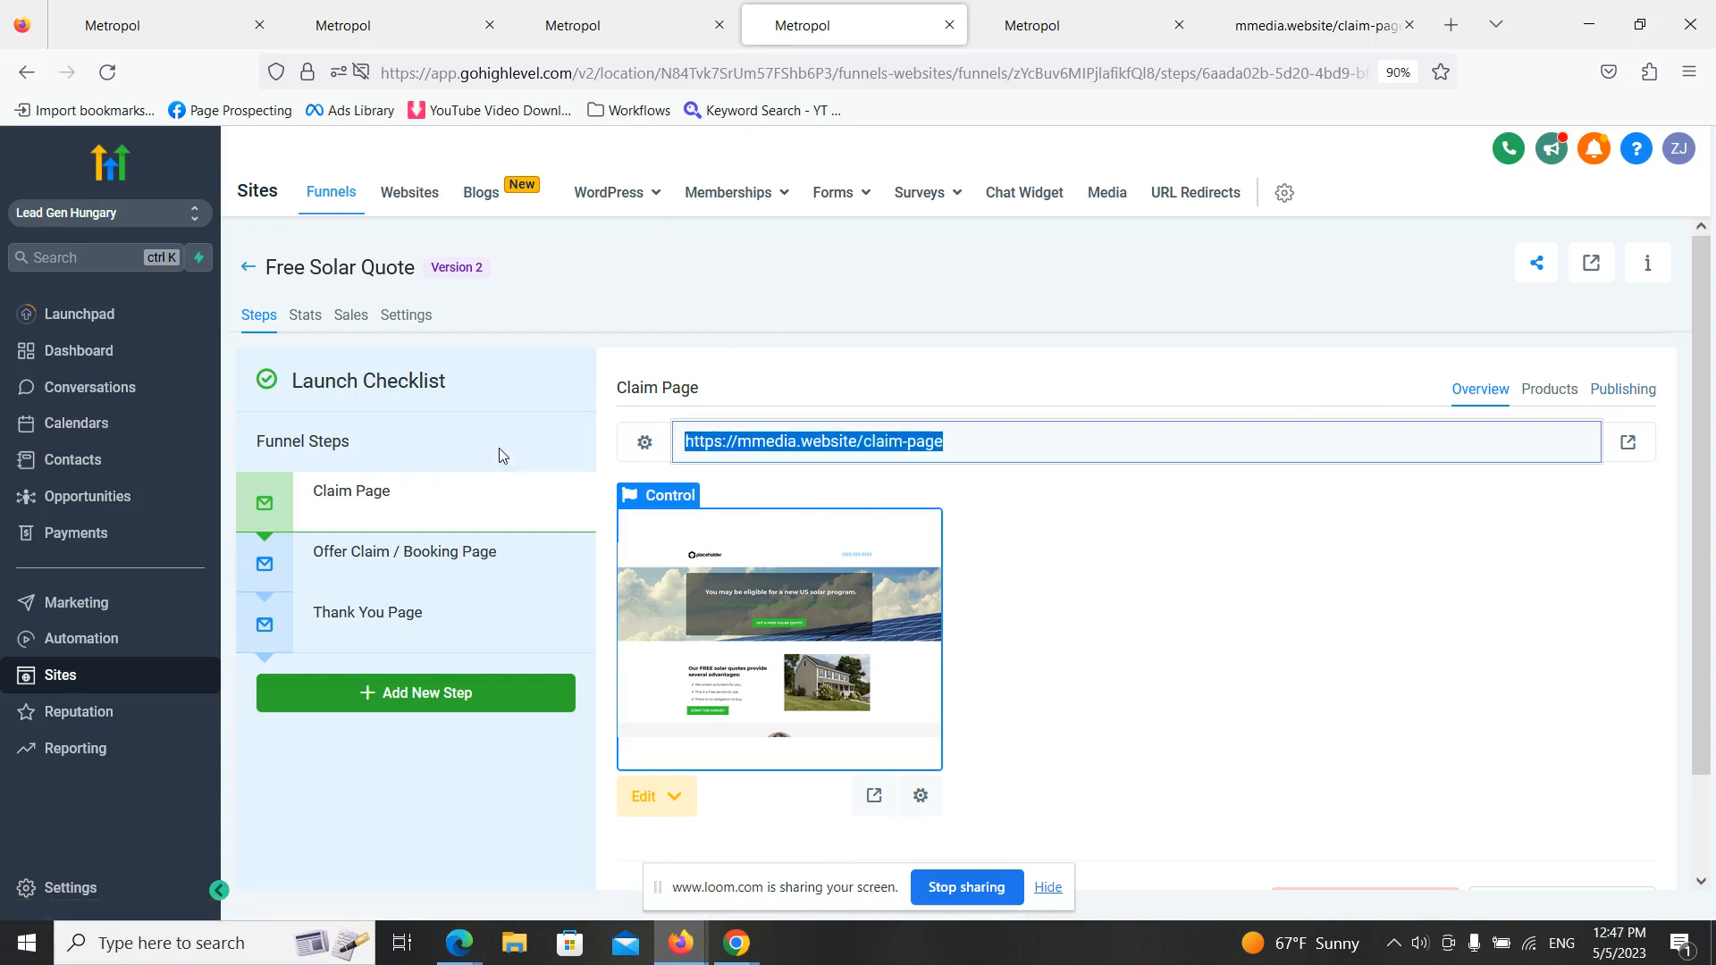
pyautogui.click(863, 438)
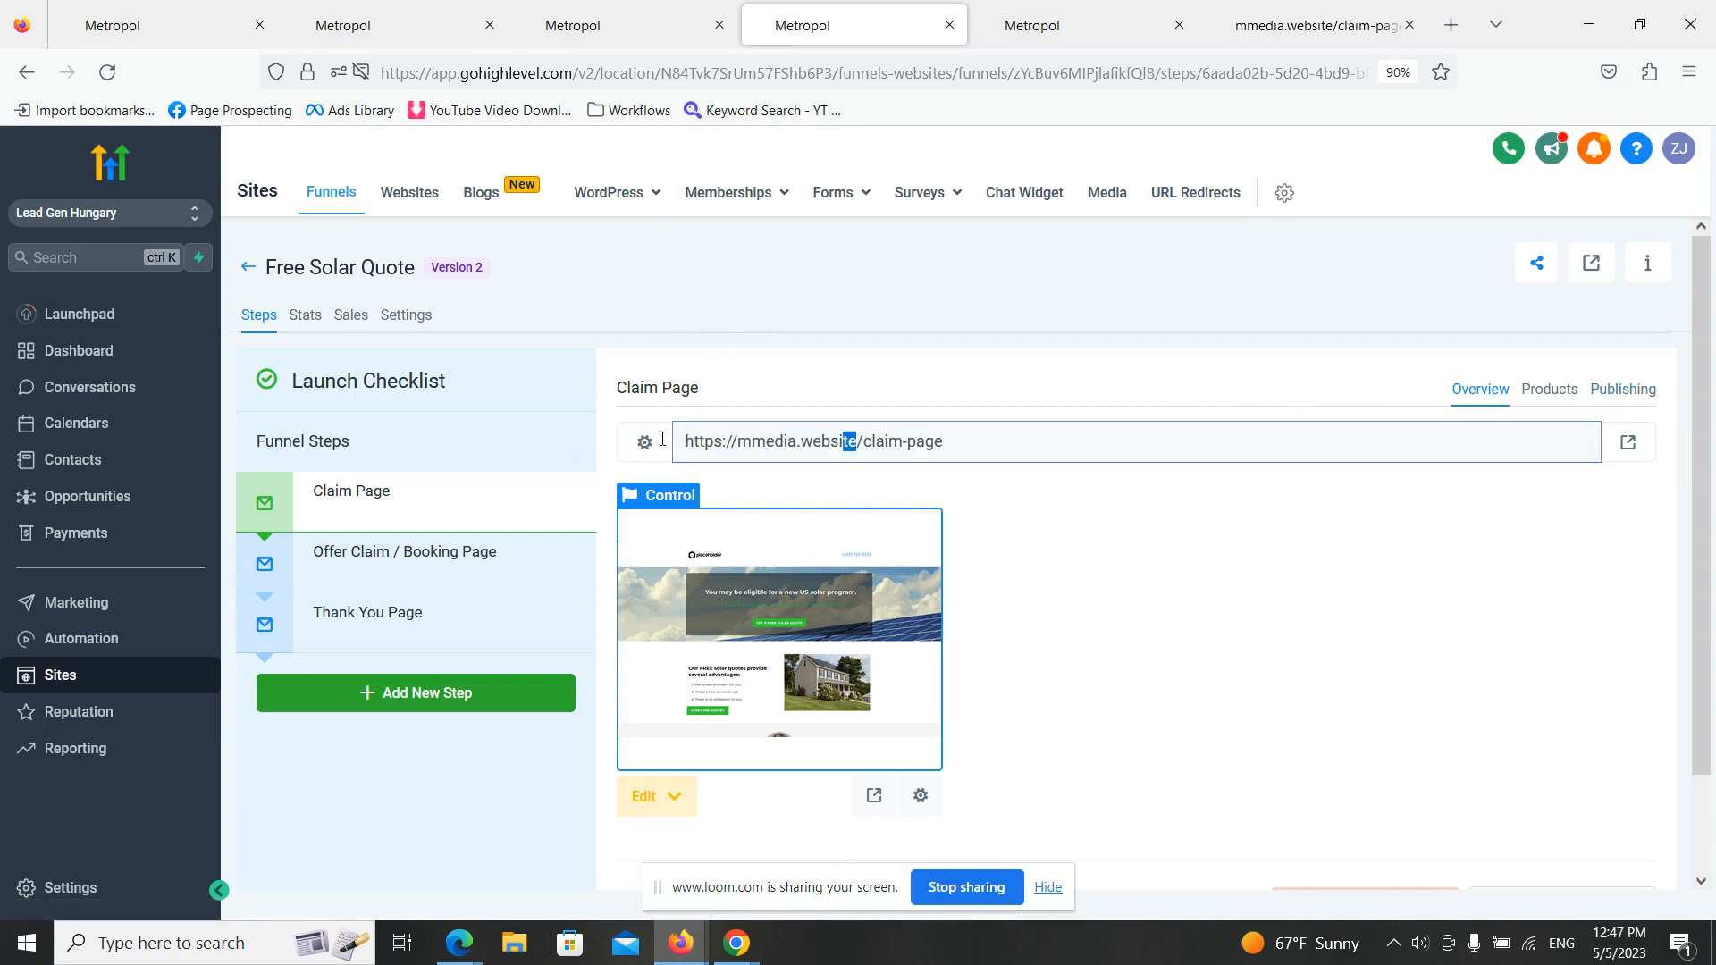
pyautogui.hotkey('shift', 'Home')
pyautogui.hotkey('ctrl', 'c')
# - Return to the new conversion action in Google Ads, enter the copied mmedia.website domain and scan it
pyautogui.click(736, 943)
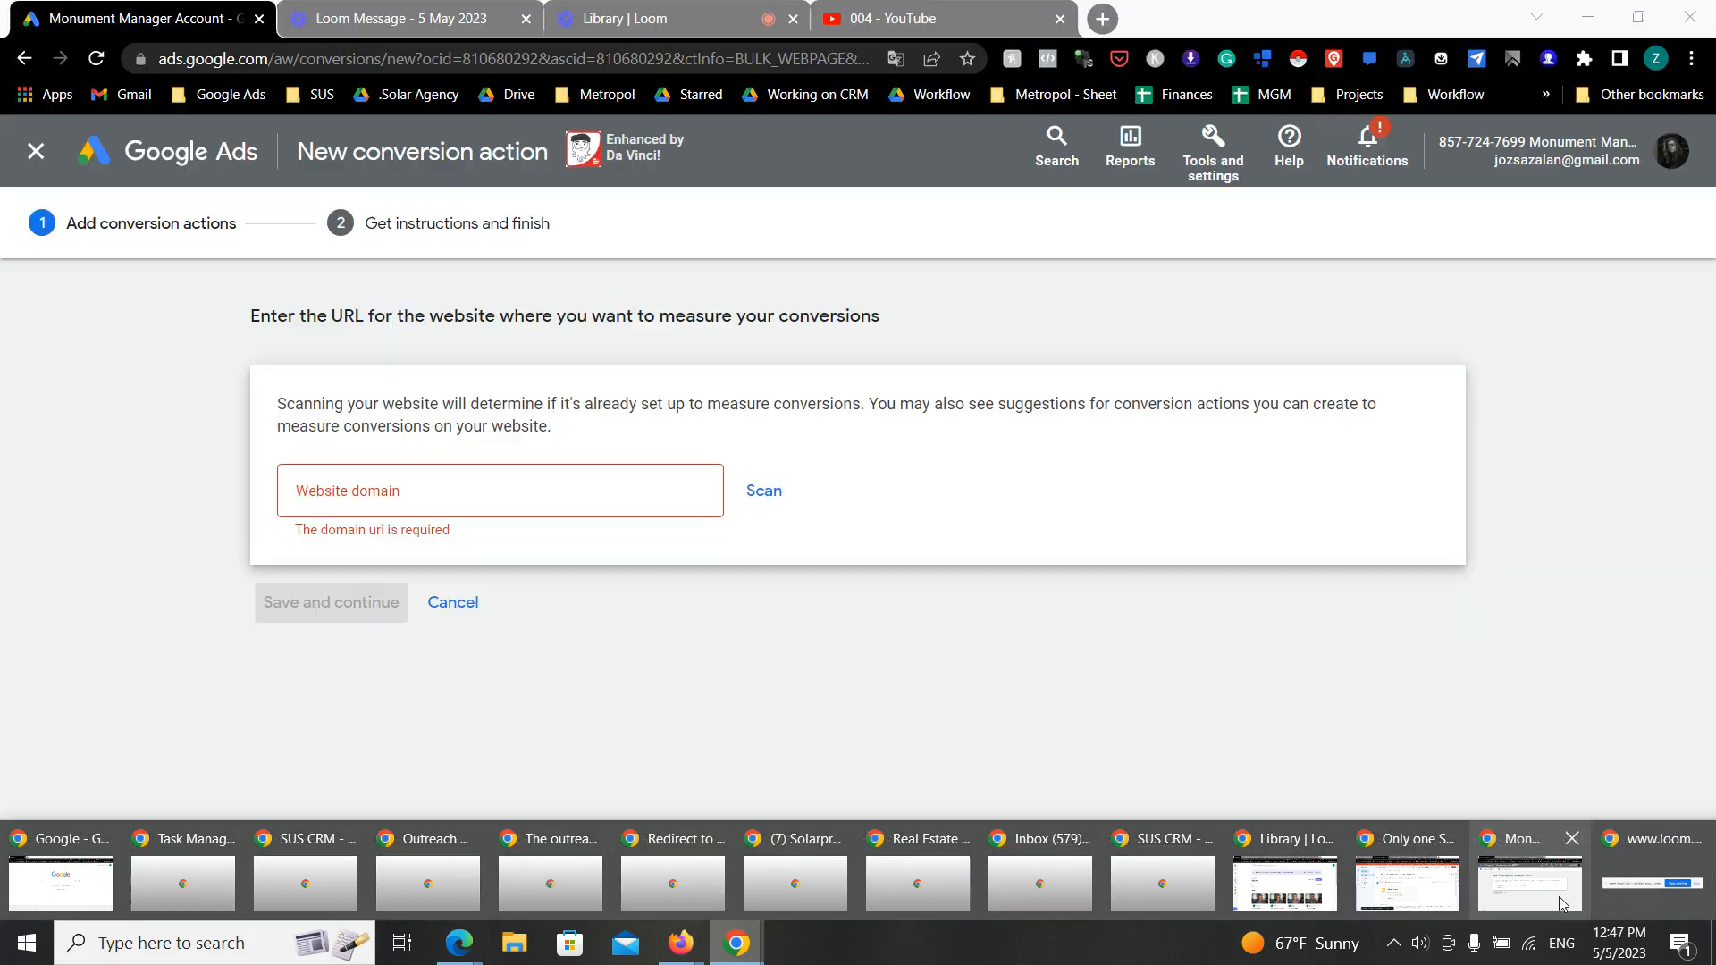
pyautogui.click(1562, 905)
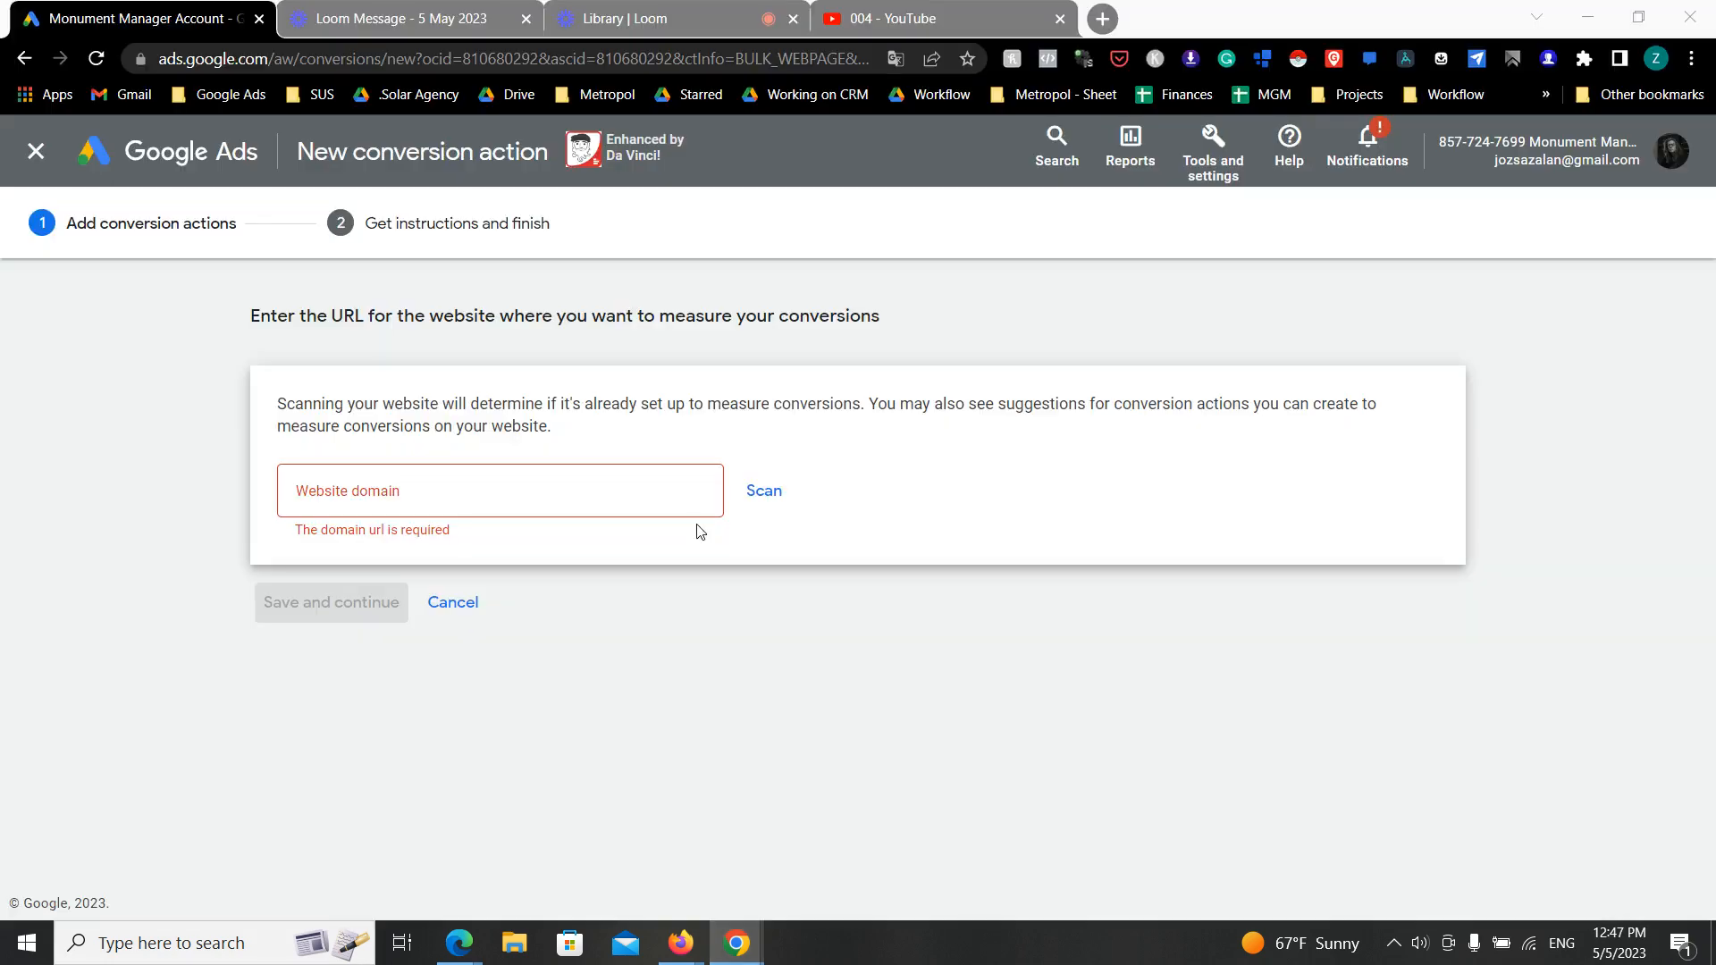
pyautogui.click(670, 494)
pyautogui.hotkey('ctrl', 'v')
pyautogui.click(765, 495)
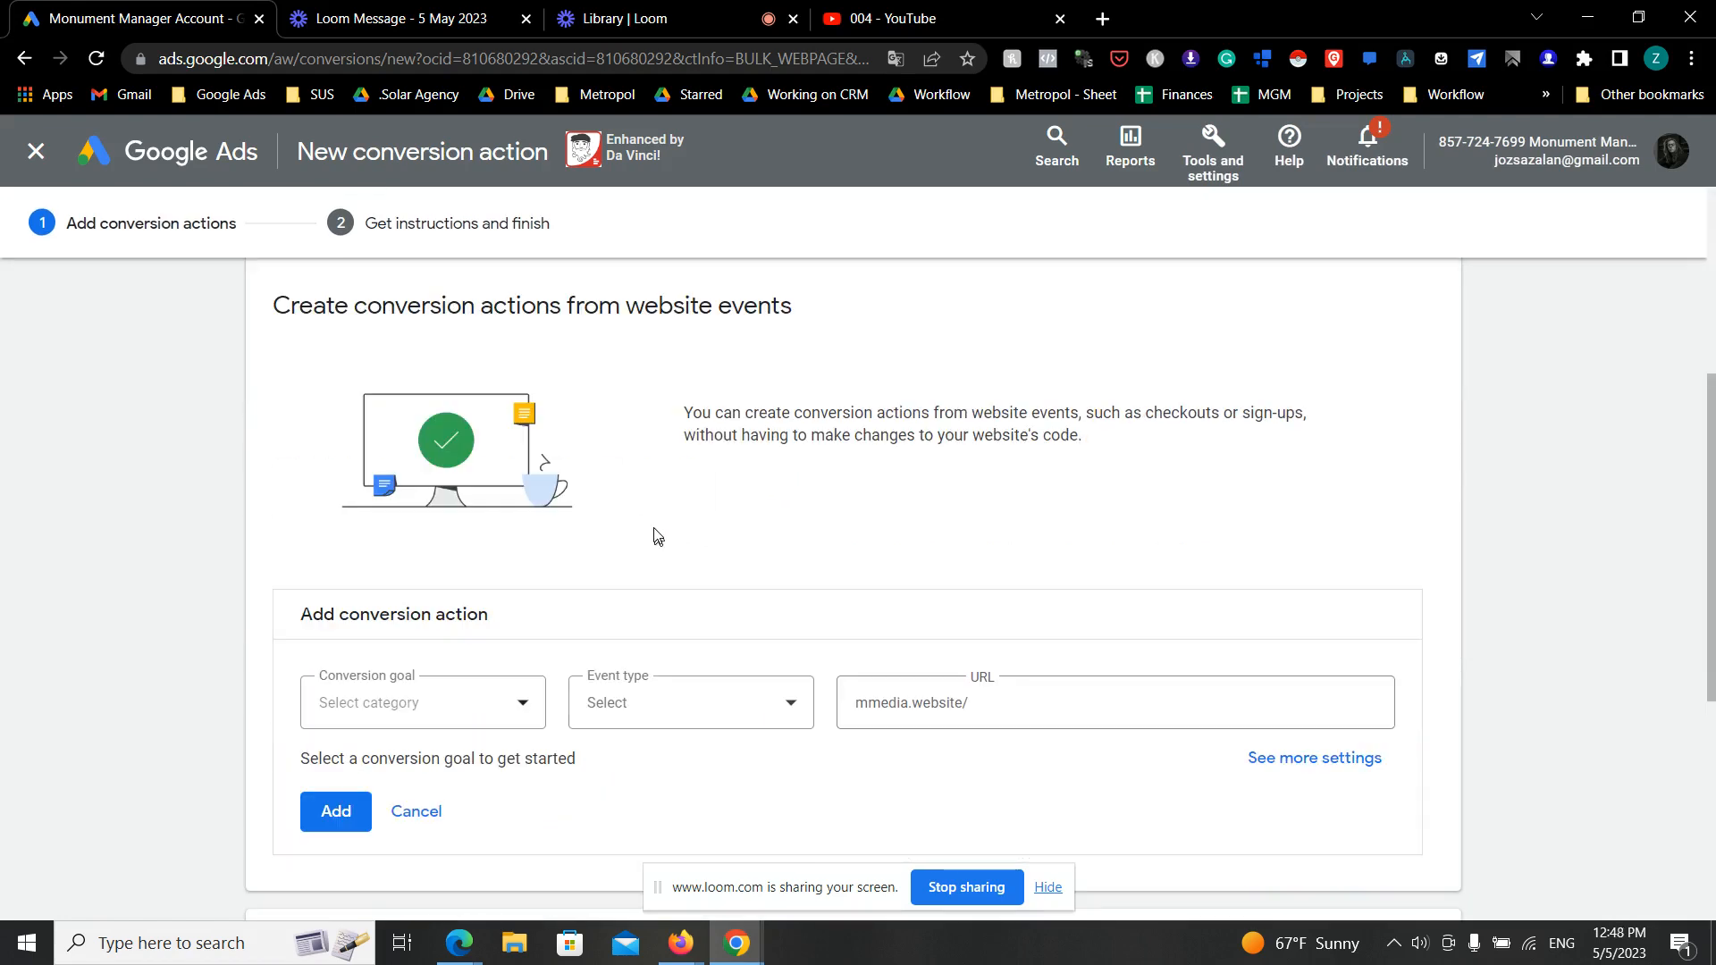
# - Set the website event's conversion goal to Other and its event type to Page load
pyautogui.scroll(-1, 654, 536)
pyautogui.scroll(-1, 652, 547)
pyautogui.scroll(1, 630, 581)
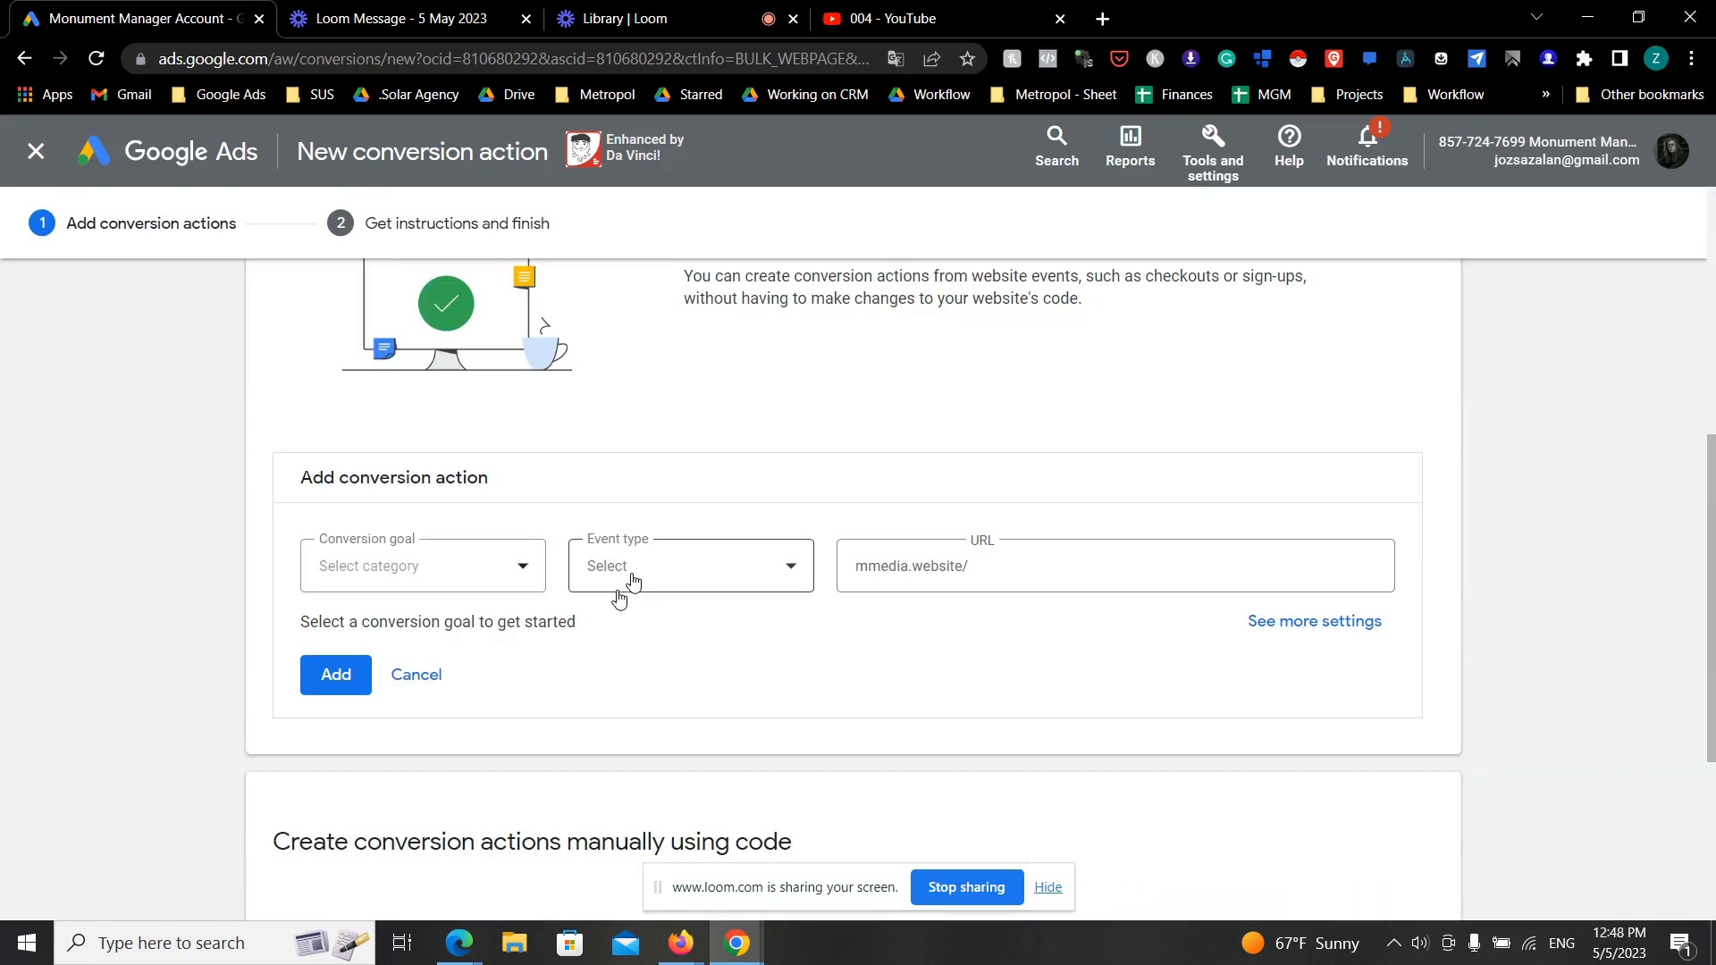
pyautogui.click(496, 574)
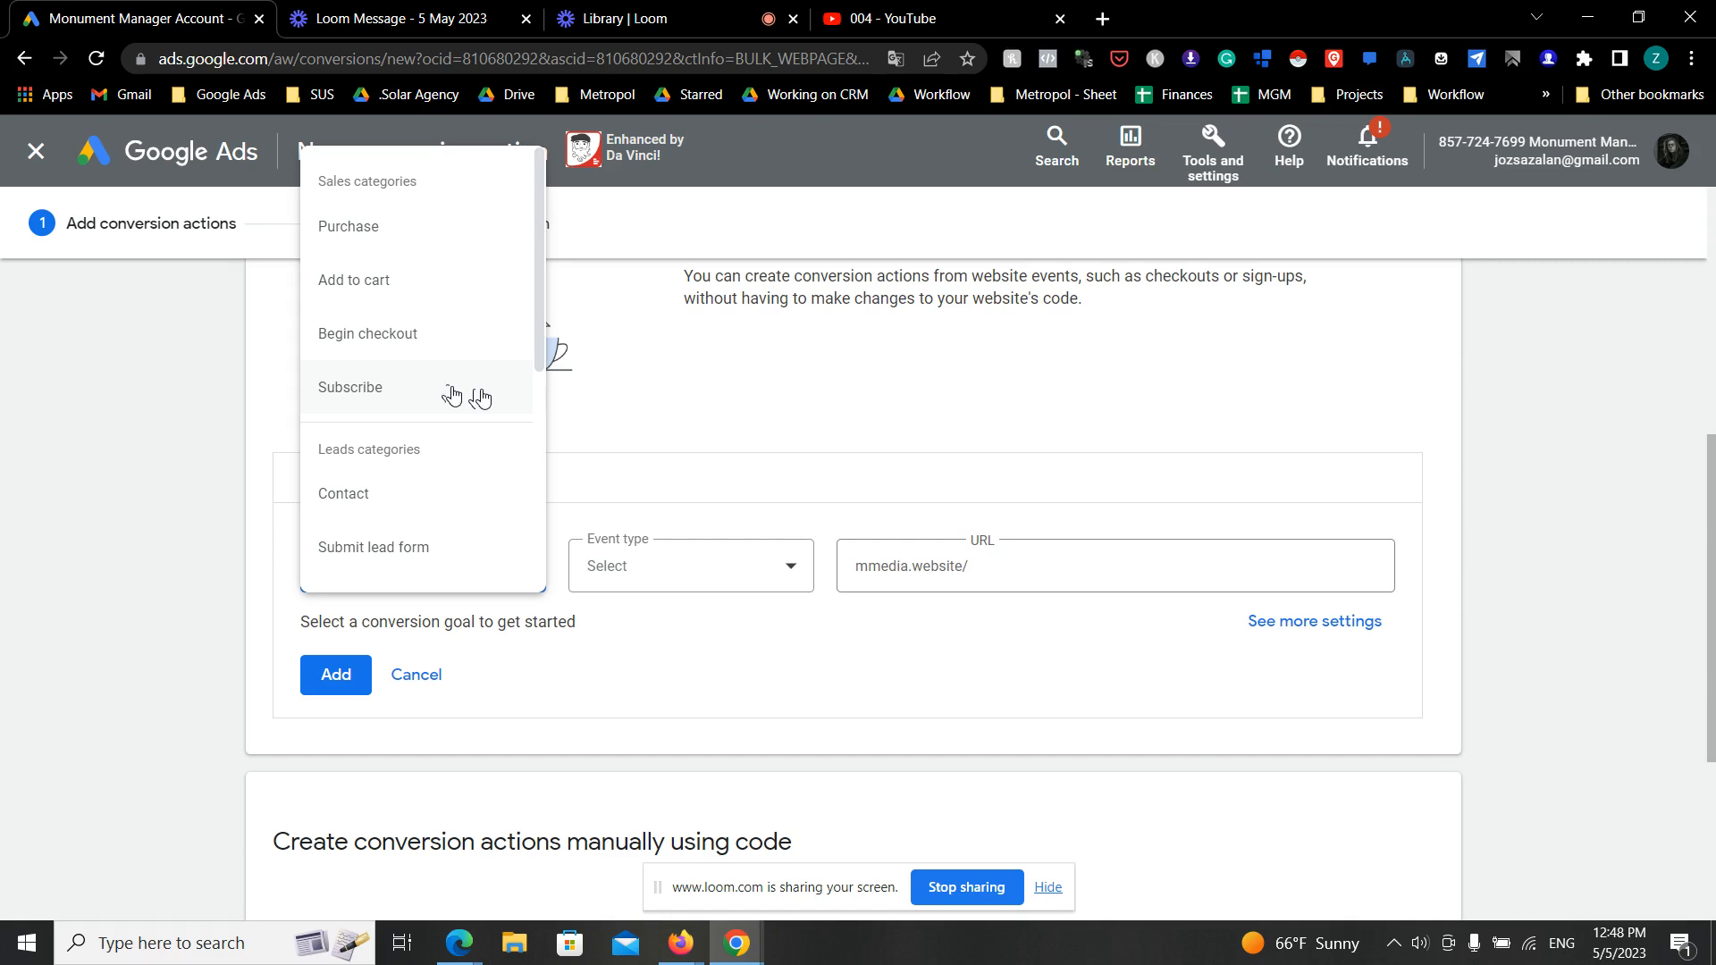
pyautogui.scroll(-4, 393, 348)
pyautogui.scroll(-1, 393, 347)
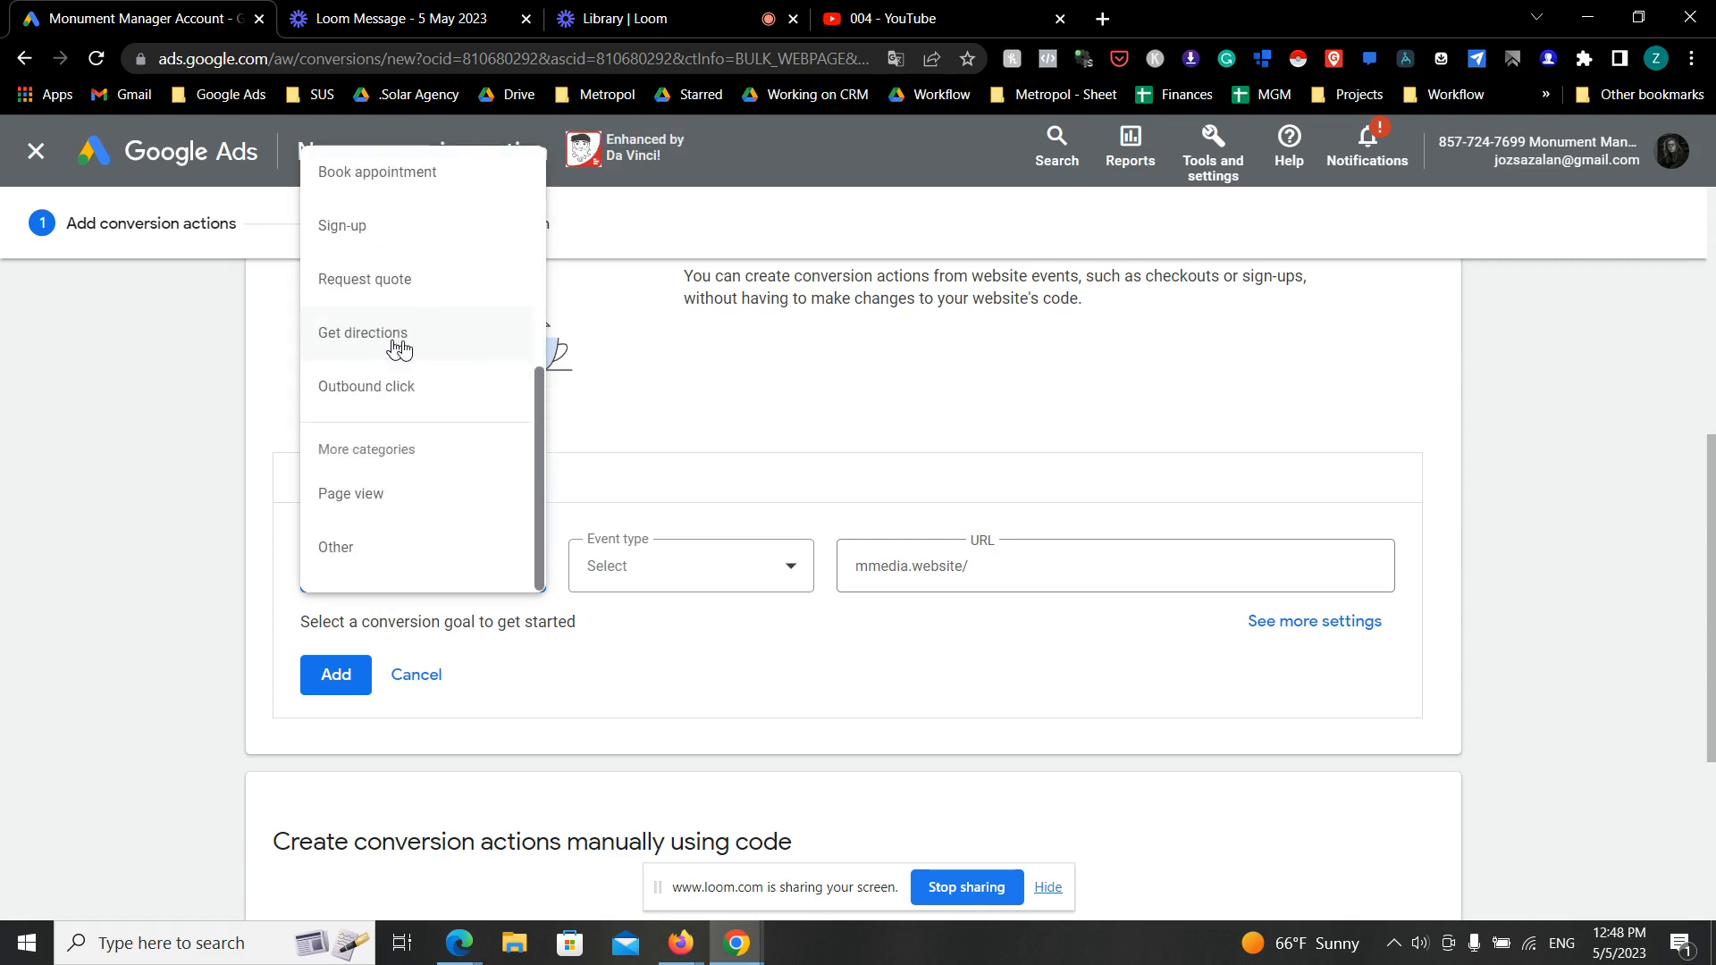
pyautogui.click(417, 551)
pyautogui.click(661, 572)
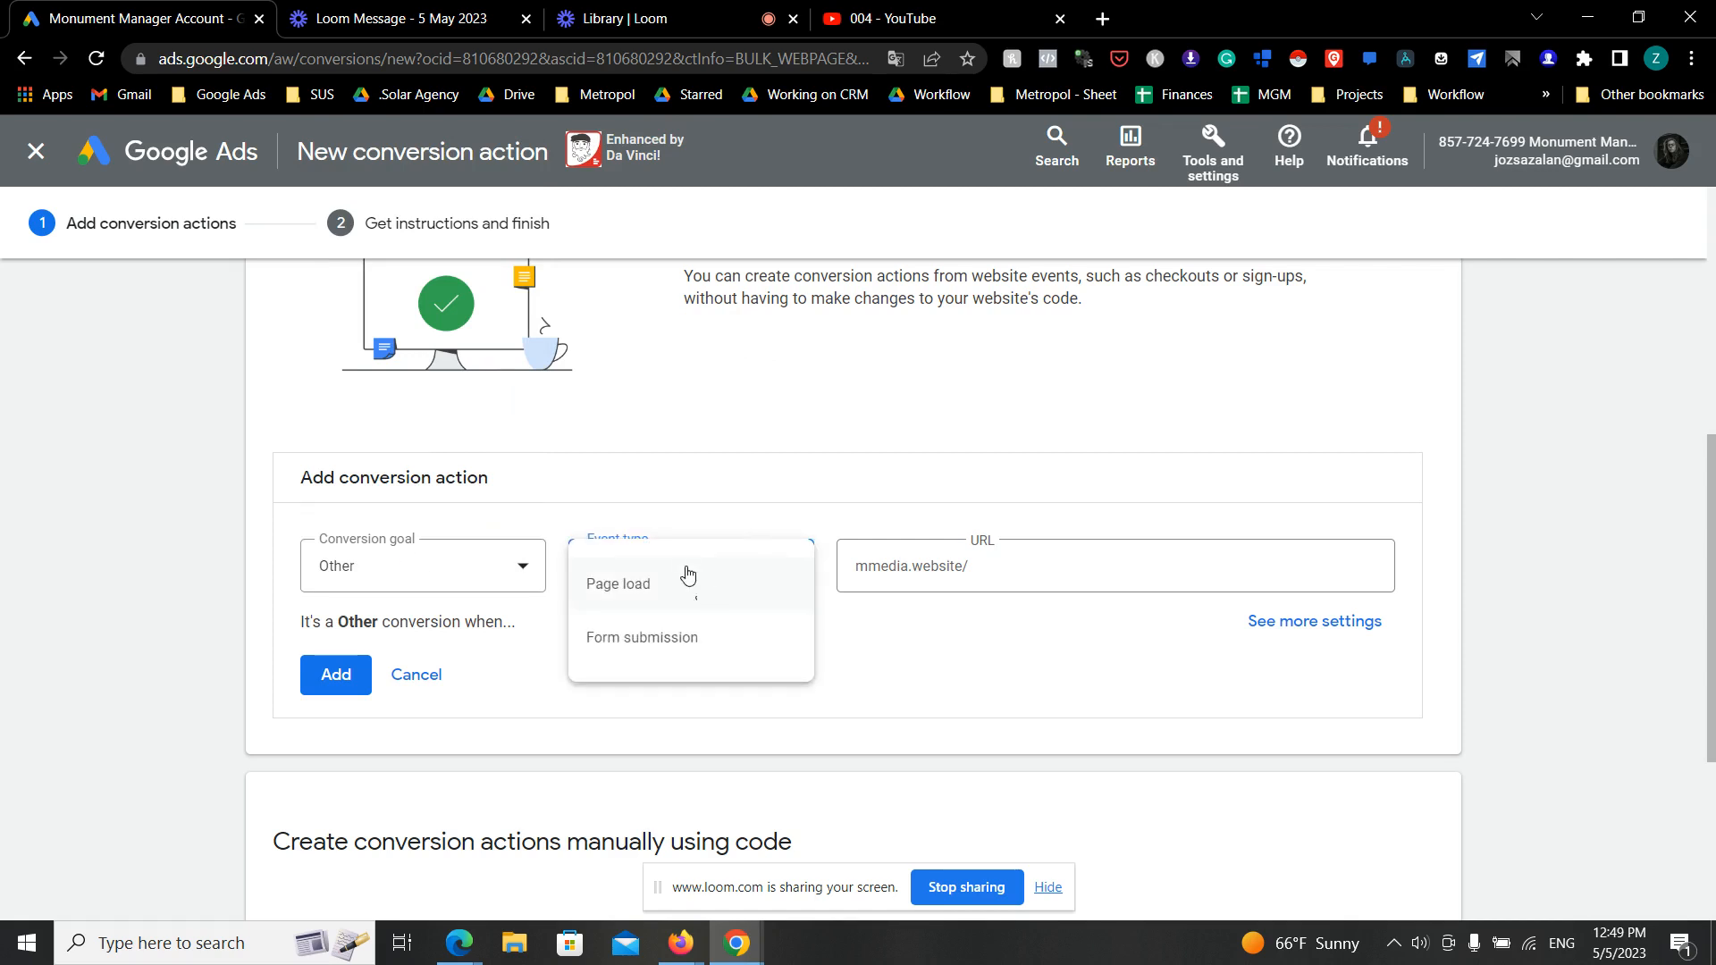
pyautogui.click(705, 590)
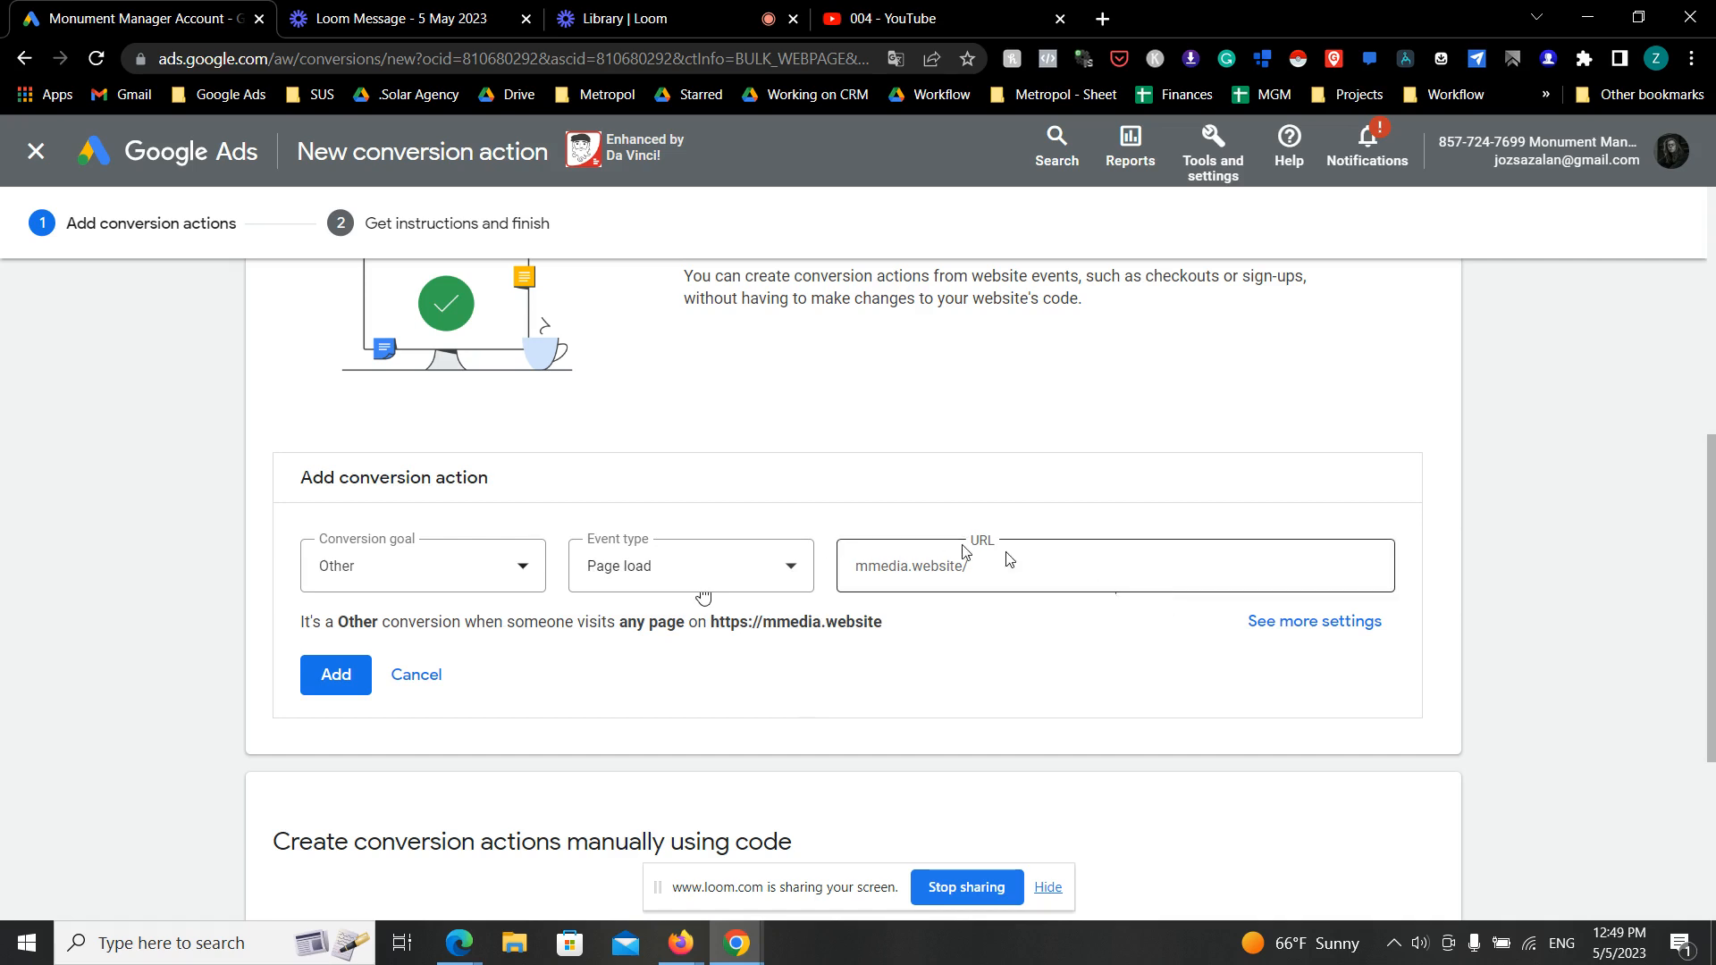
# - Switch to the funnel in Firefox and copy the Thank You Page's full URL
pyautogui.click(683, 951)
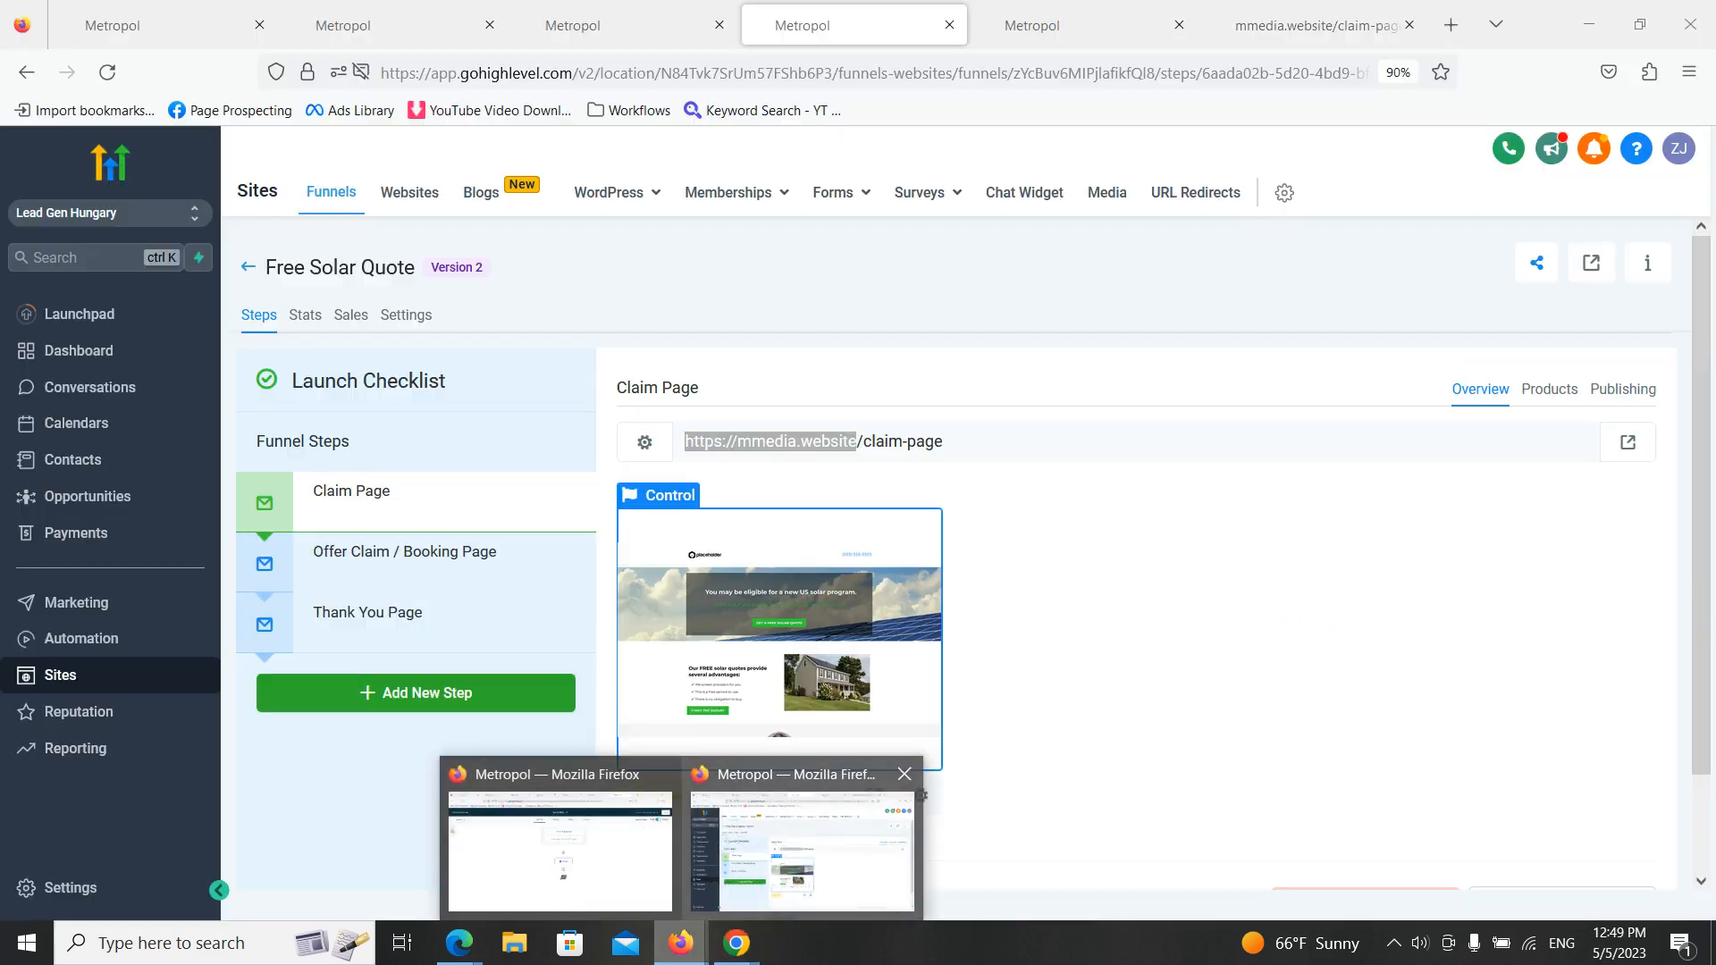
pyautogui.click(802, 851)
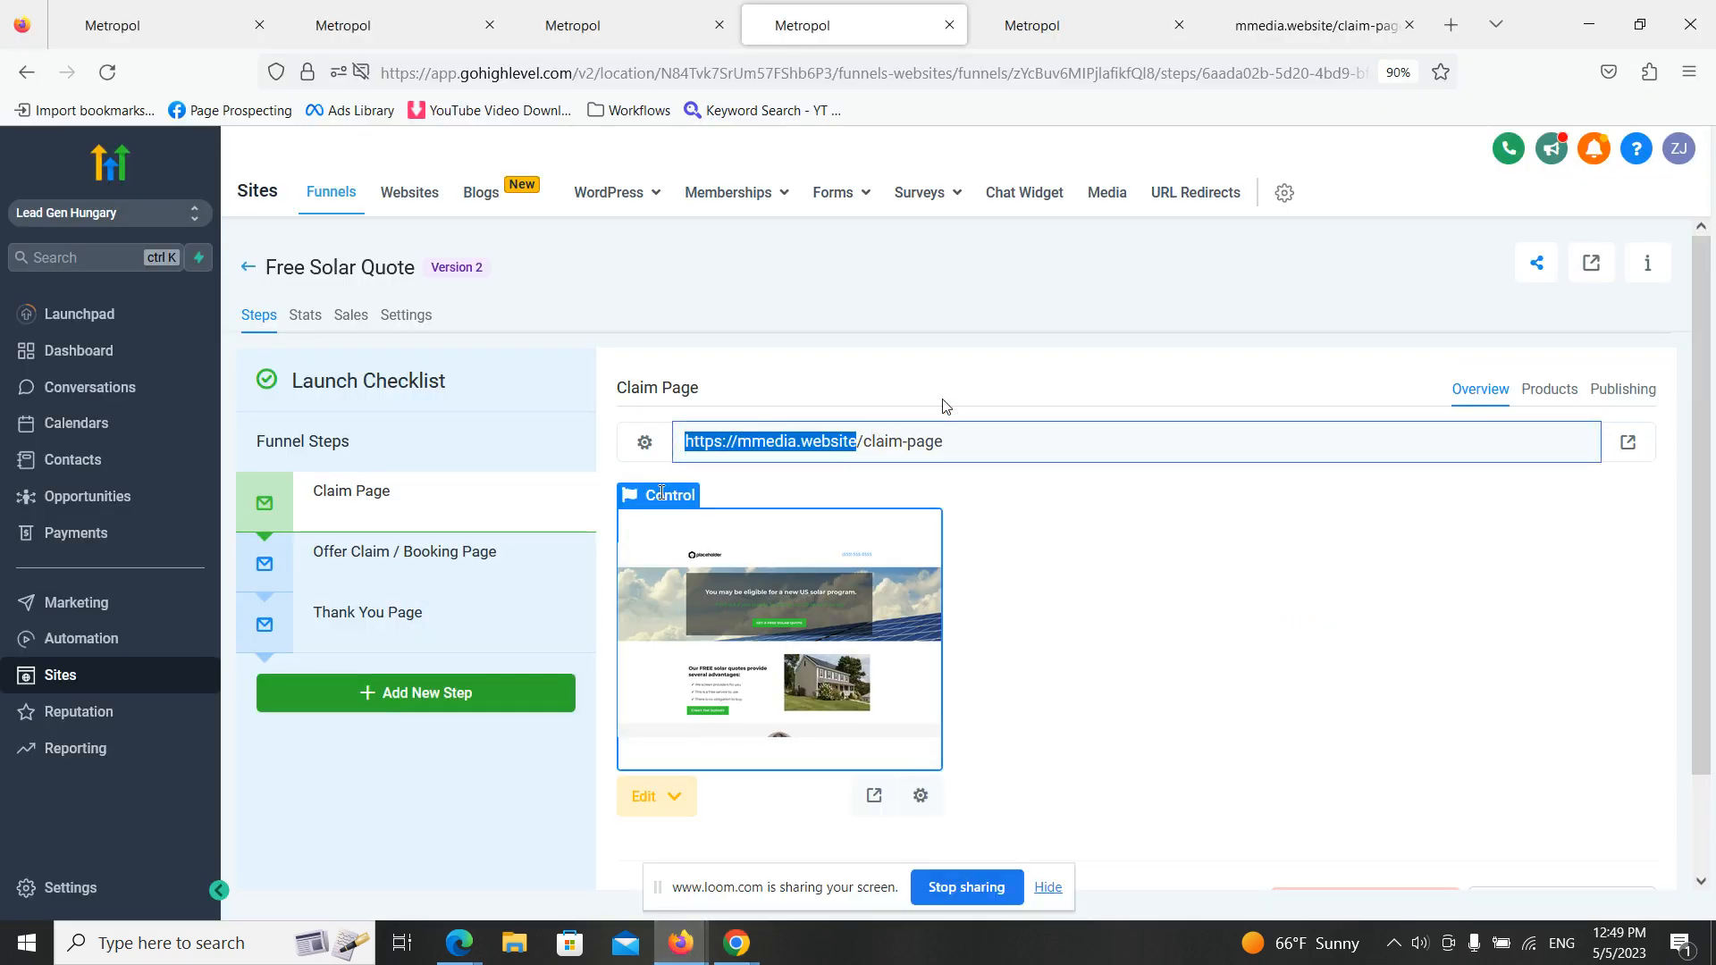
pyautogui.click(433, 636)
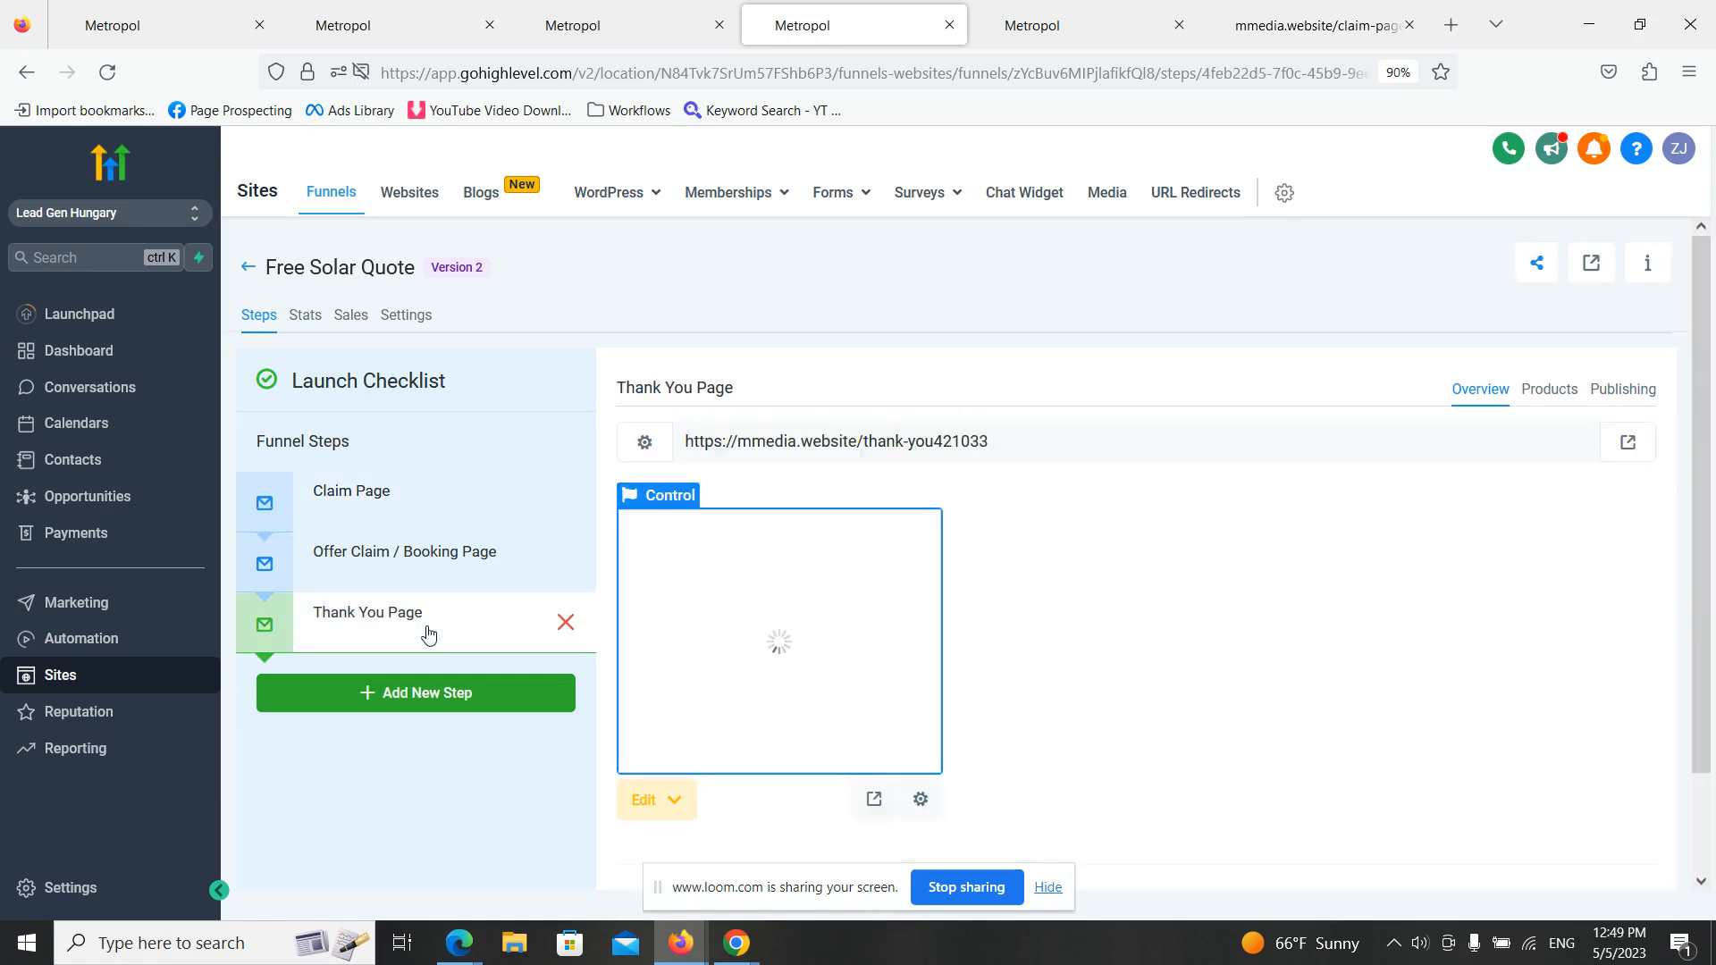
pyautogui.moveTo(1054, 435); pyautogui.dragTo(644, 600)
pyautogui.moveTo(1001, 477); pyautogui.dragTo(623, 436)
pyautogui.hotkey('ctrl', 'c')
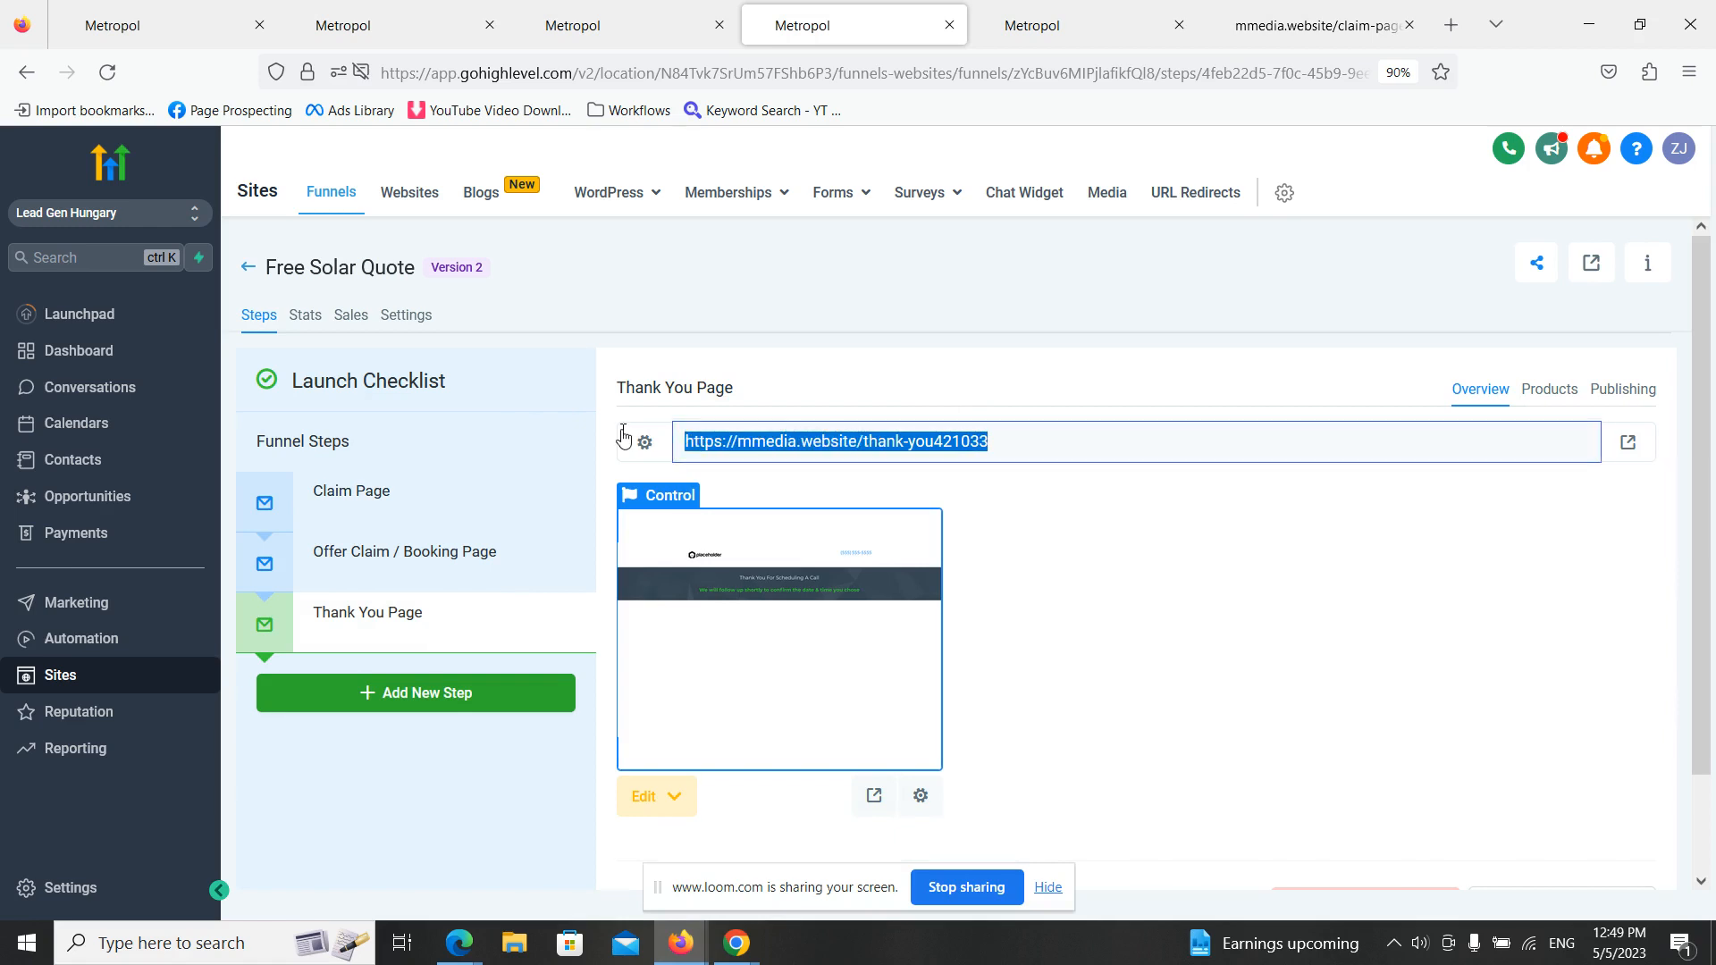
# - Return to the new conversion action in Google Ads and set its page URL path to thank-you421033, without the duplicated domain
pyautogui.click(736, 943)
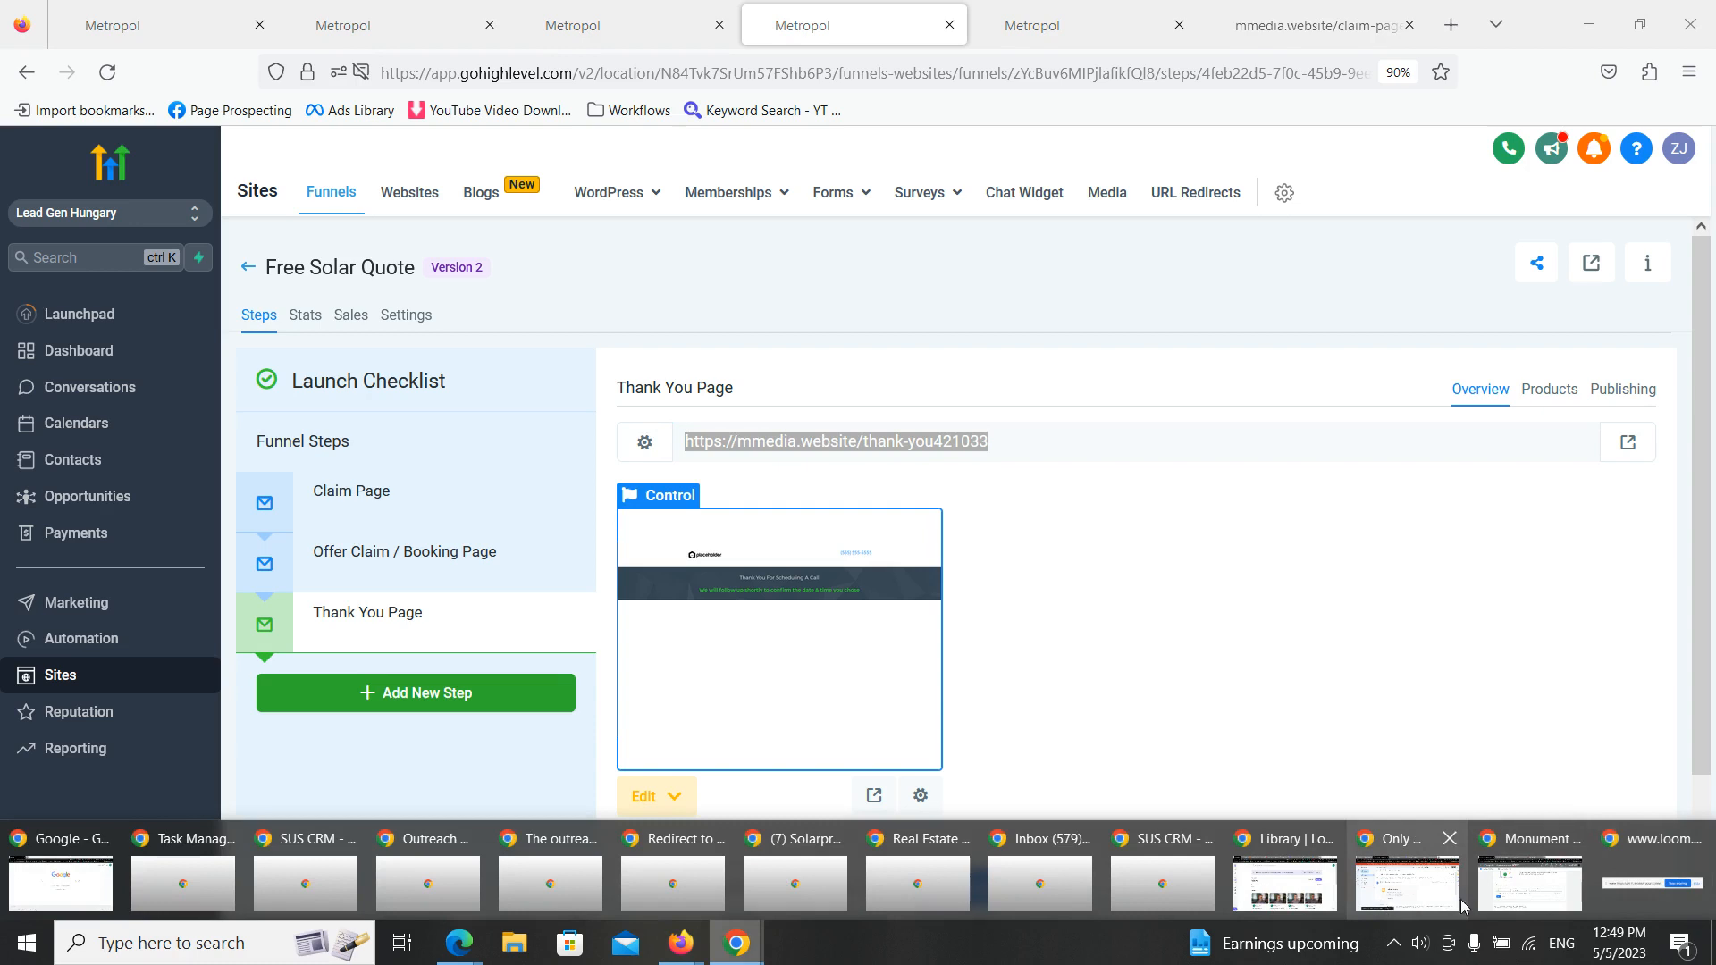
pyautogui.click(1511, 893)
pyautogui.click(1106, 565)
pyautogui.hotkey('ctrl', 'v')
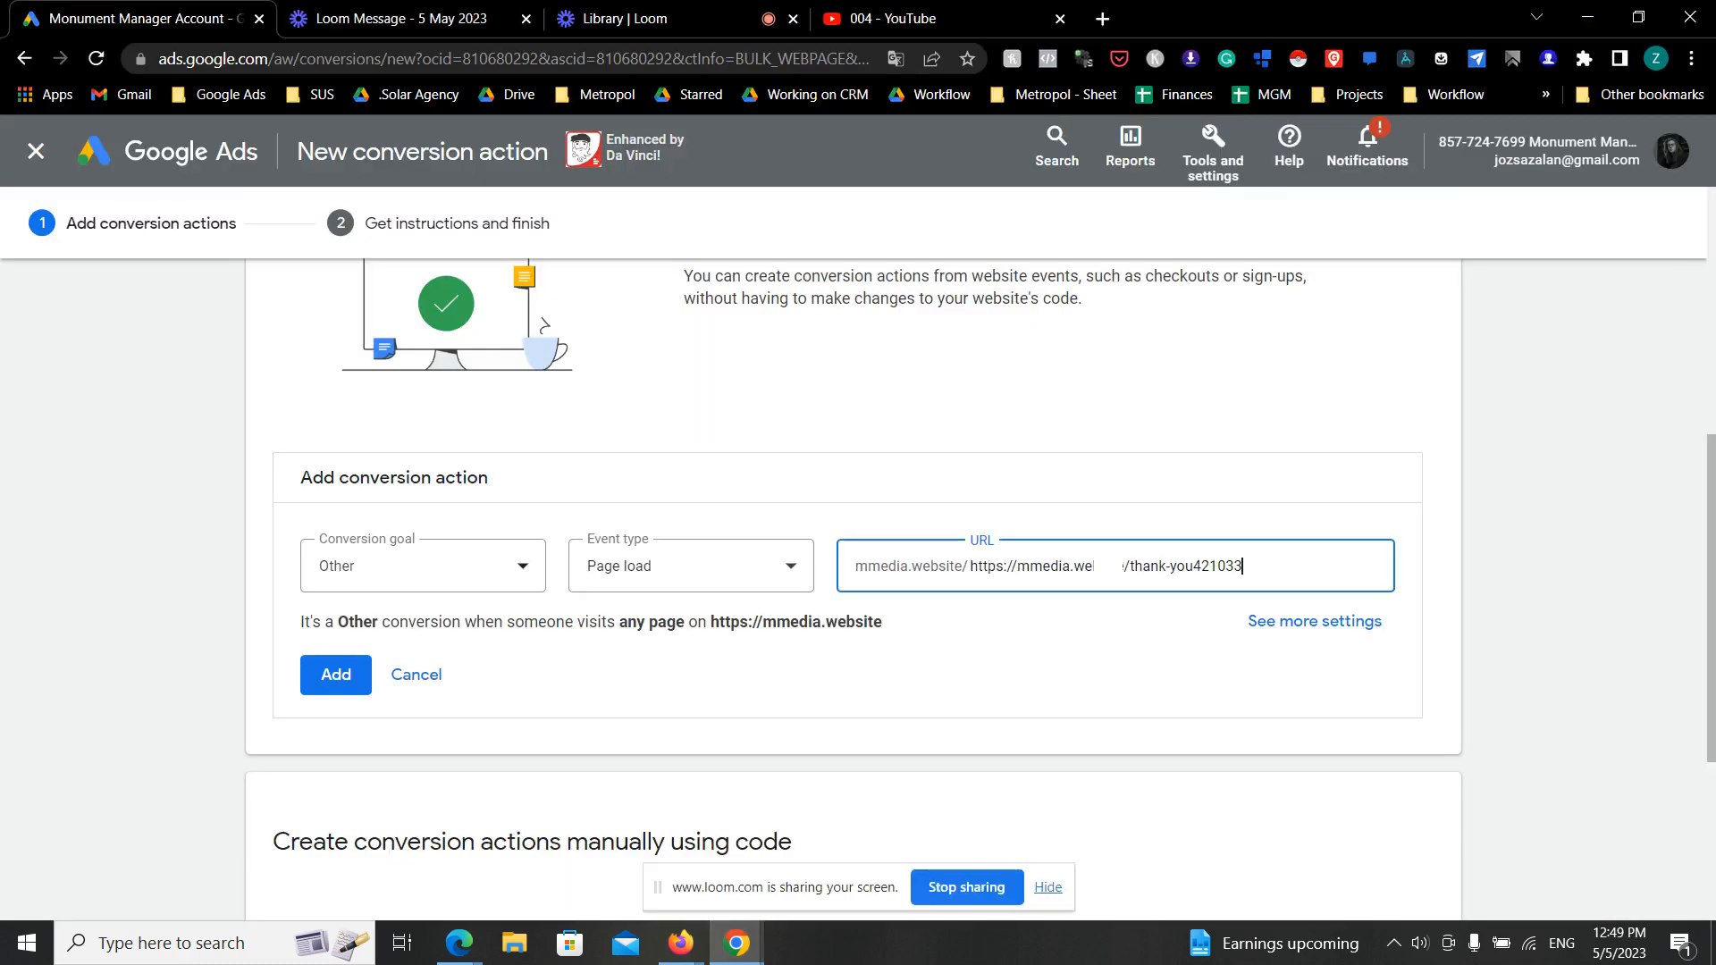
pyautogui.tripleClick(1102, 565)
pyautogui.click(1102, 566)
pyautogui.moveTo(1265, 566); pyautogui.dragTo(728, 563)
pyautogui.hotkey('ctrl', 'c')
pyautogui.press('BackSpace')
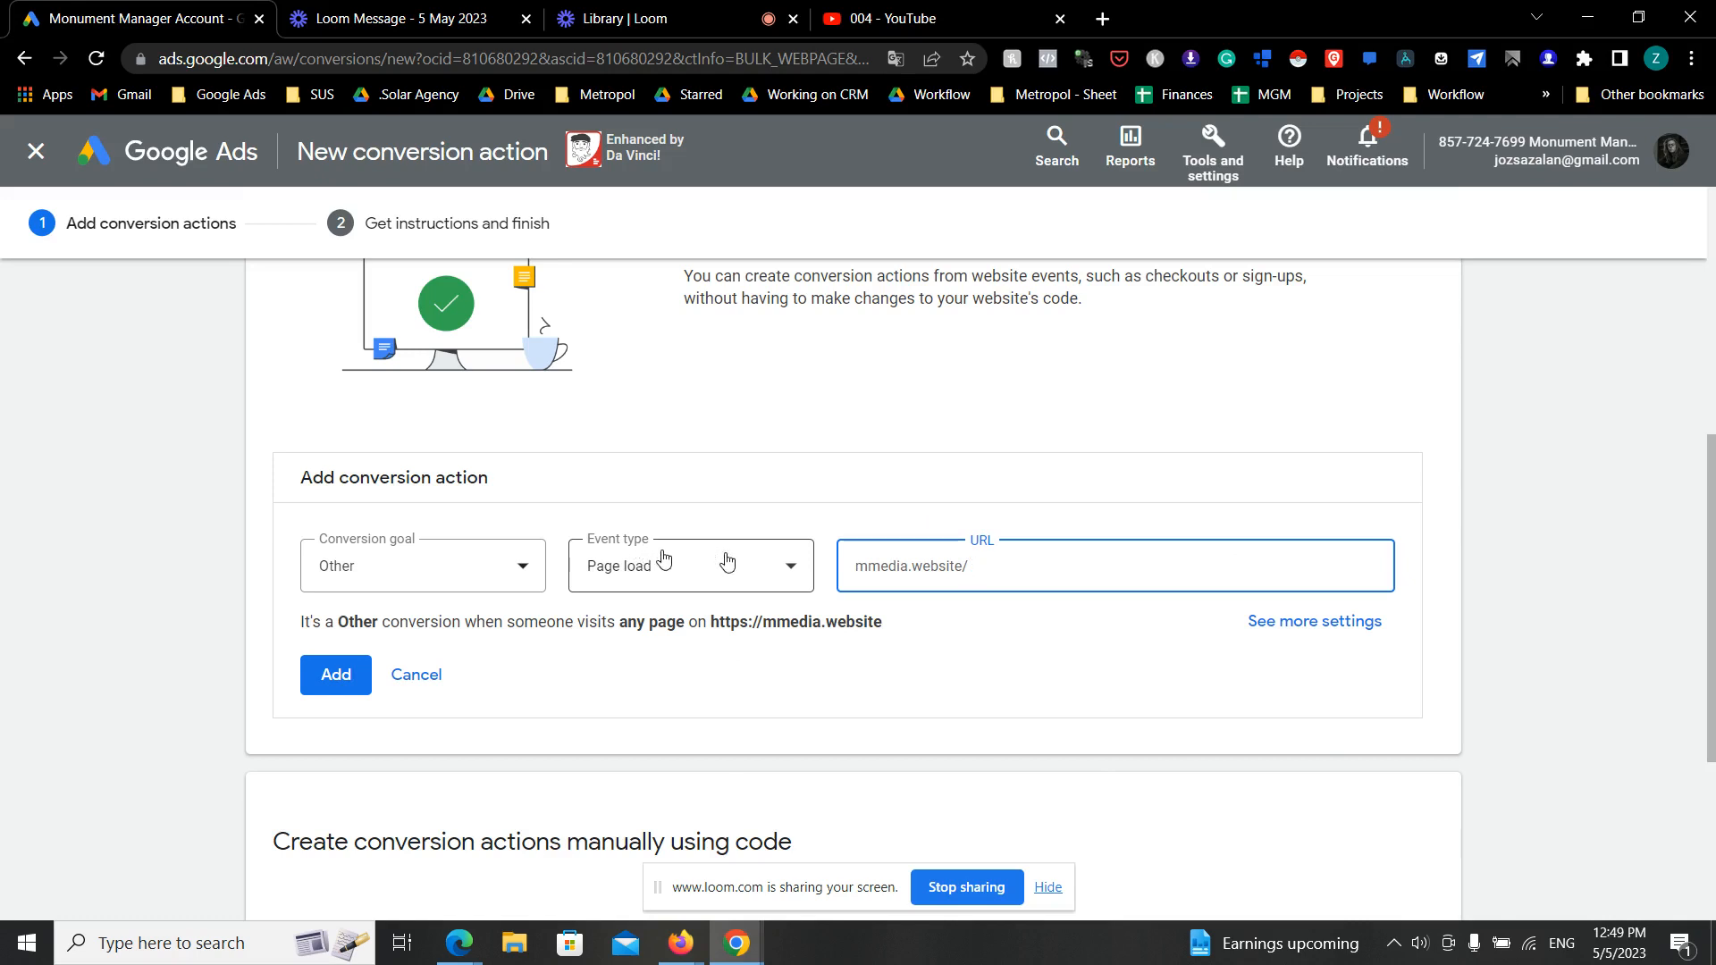
pyautogui.hotkey('ctrl', 'v')
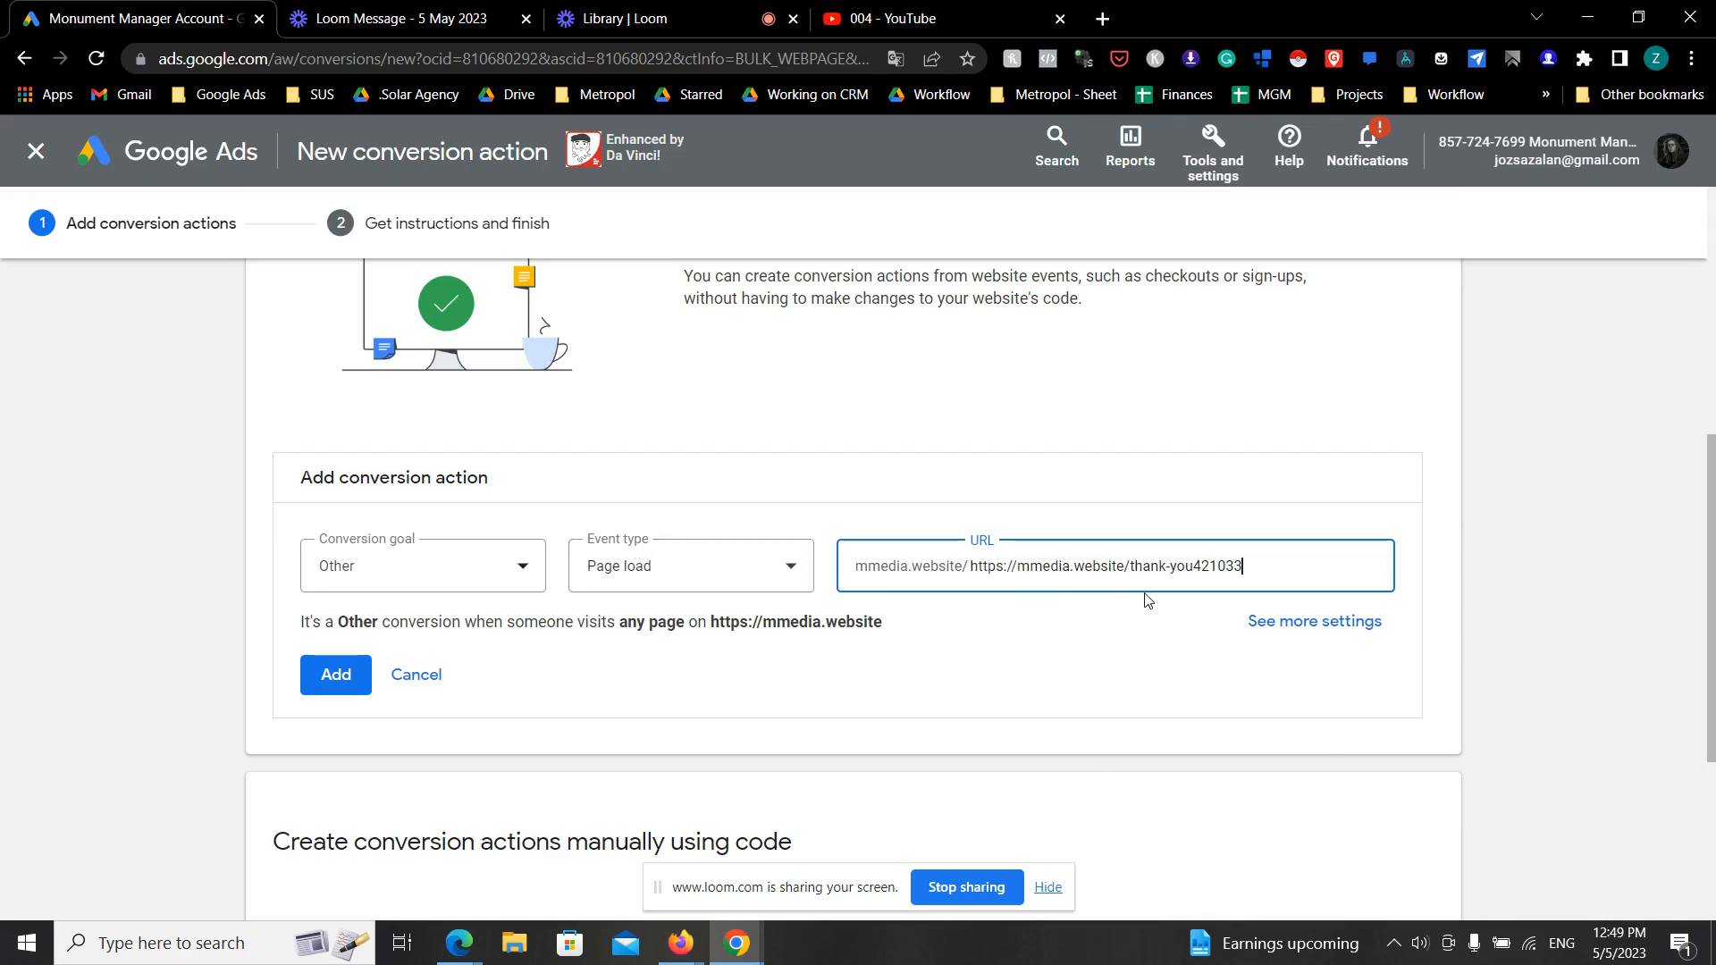
pyautogui.moveTo(1132, 565); pyautogui.dragTo(976, 581)
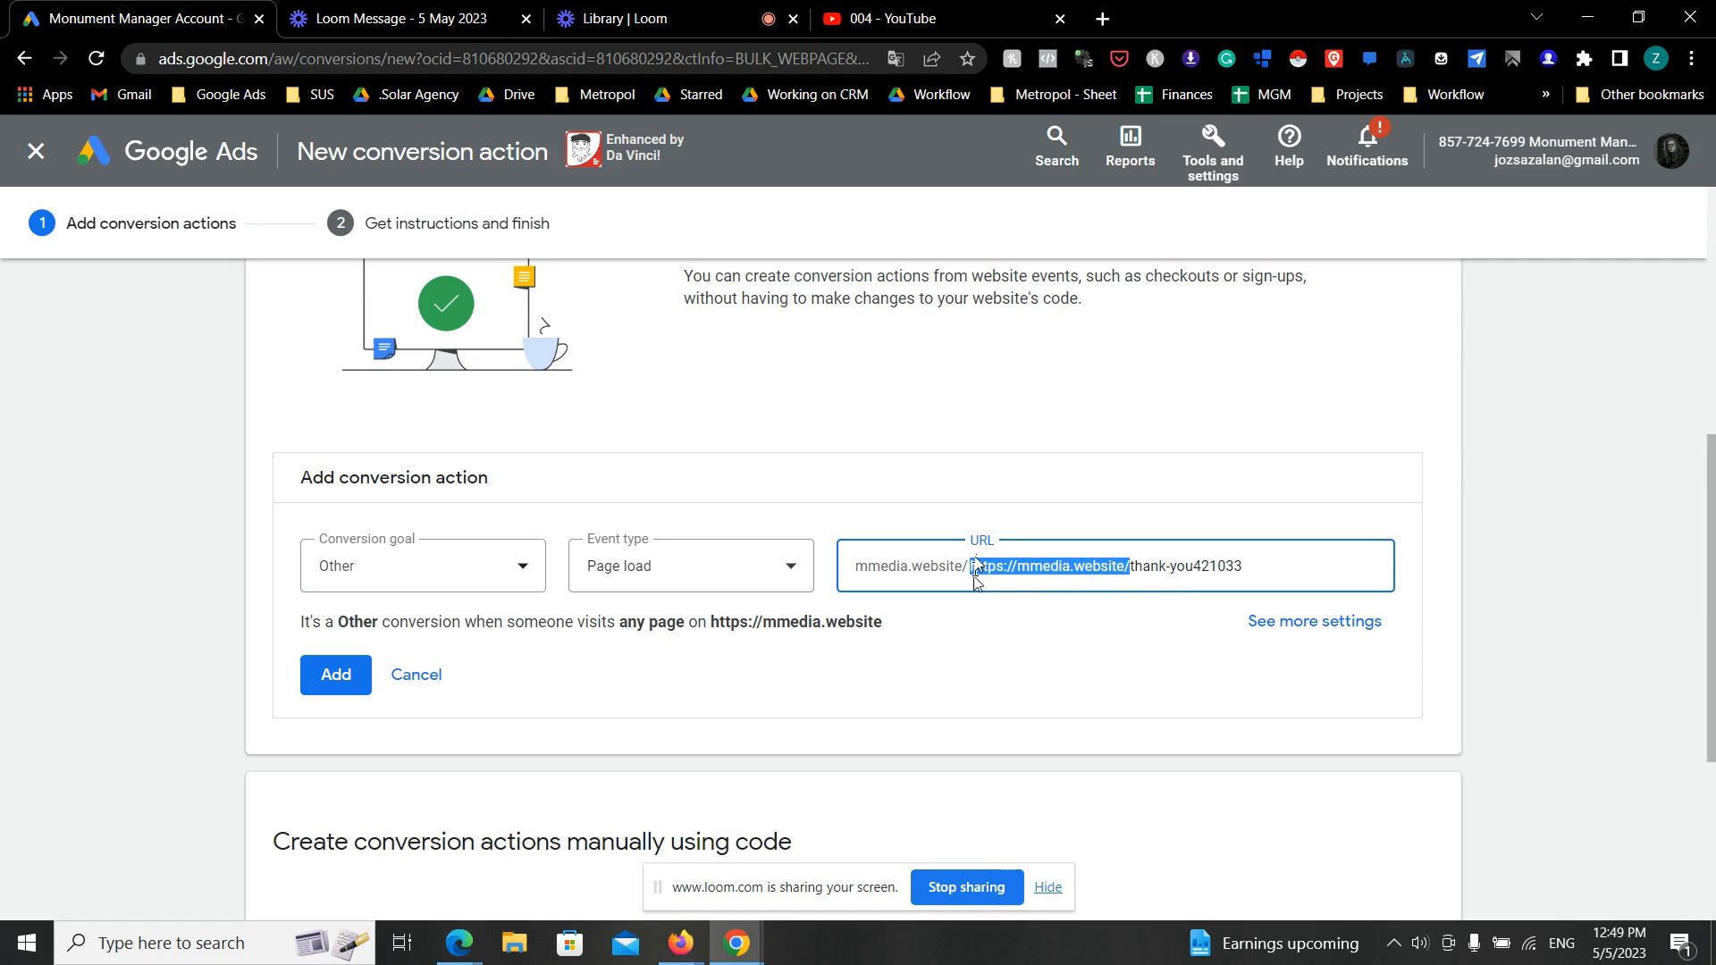
pyautogui.press('BackSpace')
pyautogui.click(990, 619)
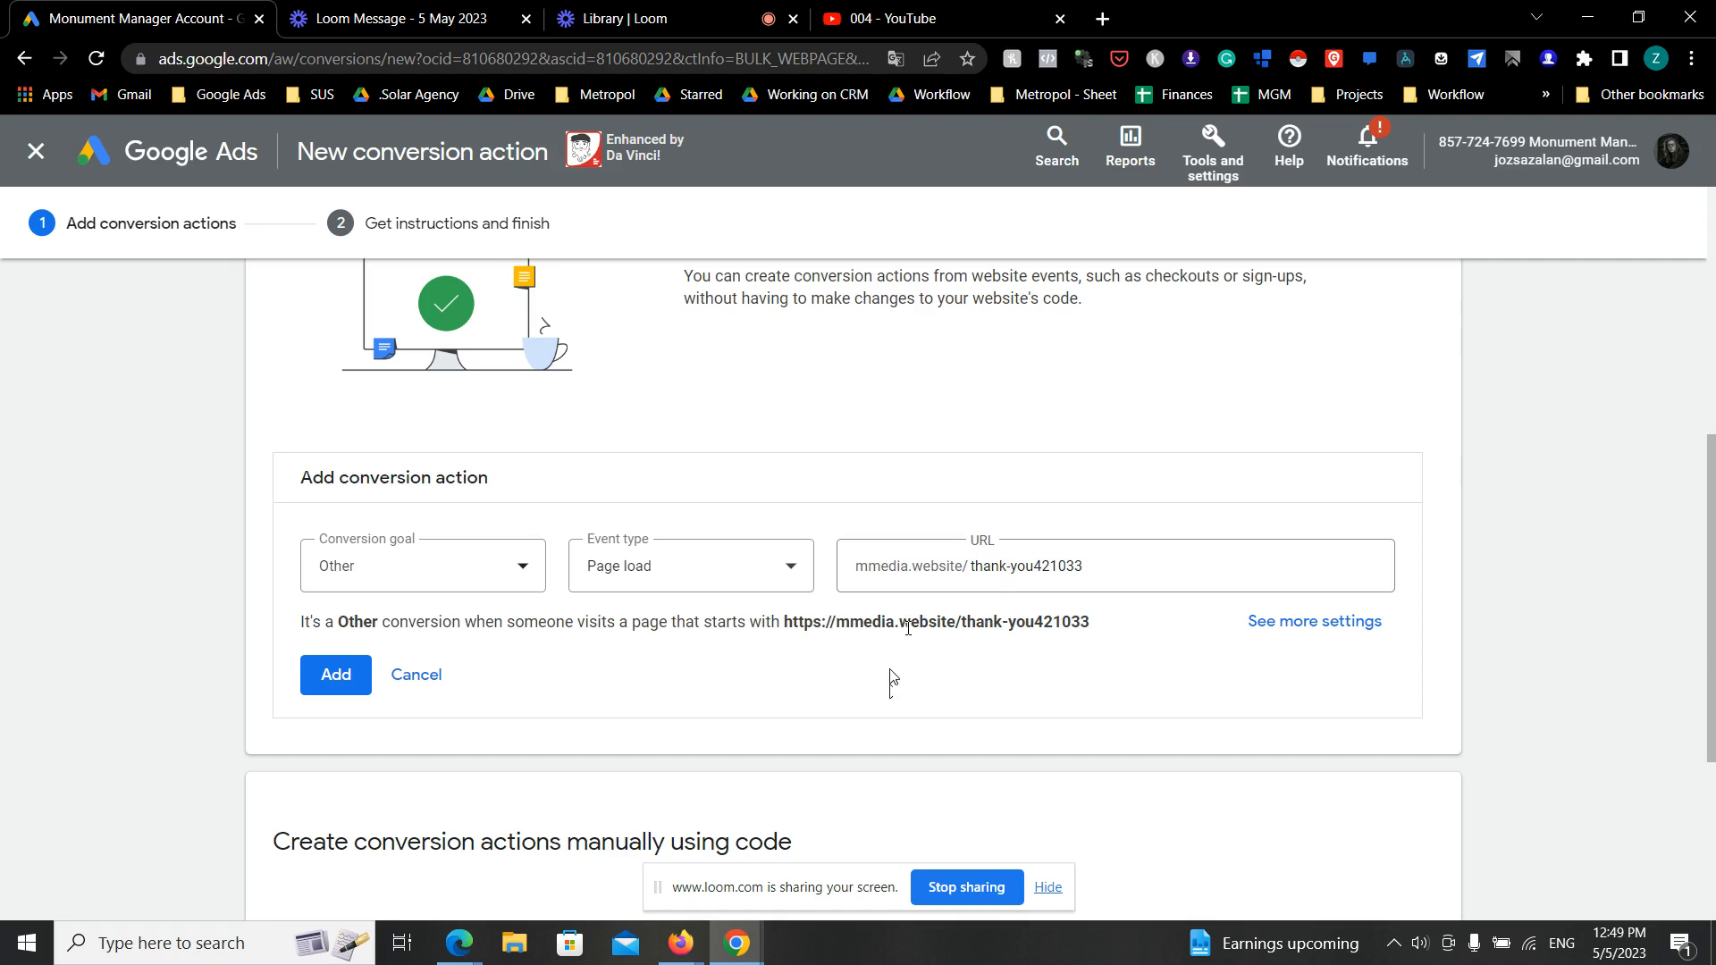
# - Add the page load conversion action, save it and finish without setting up the Google tag
pyautogui.click(344, 677)
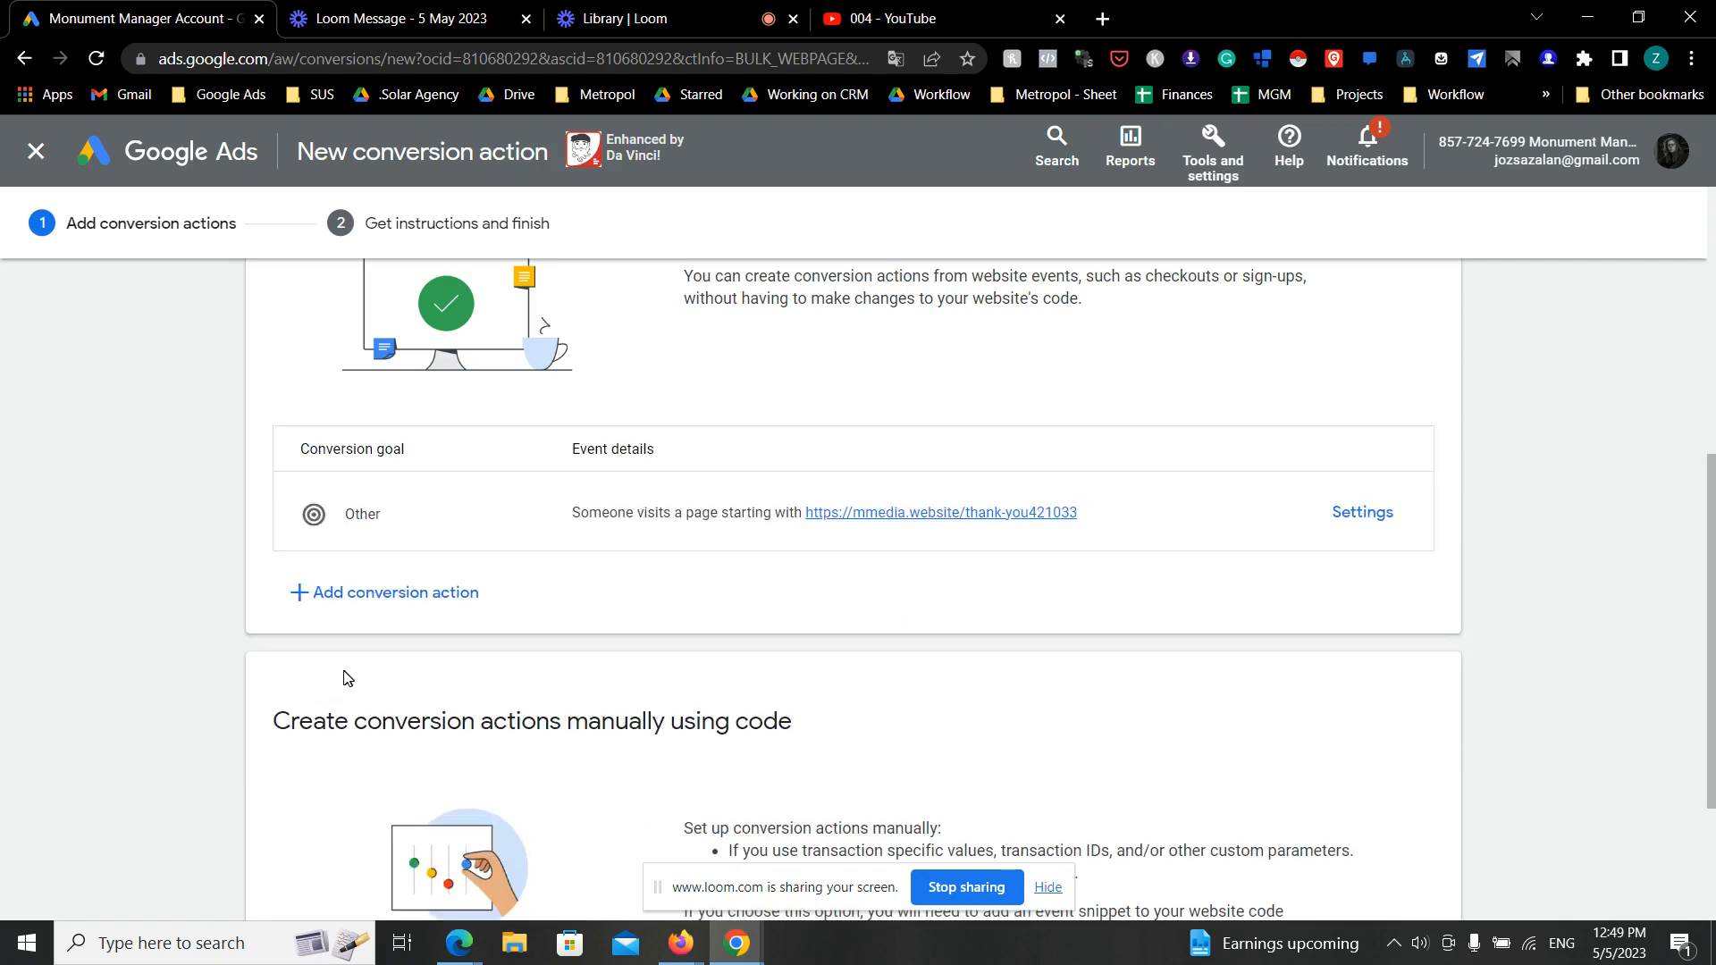
pyautogui.scroll(-3, 358, 675)
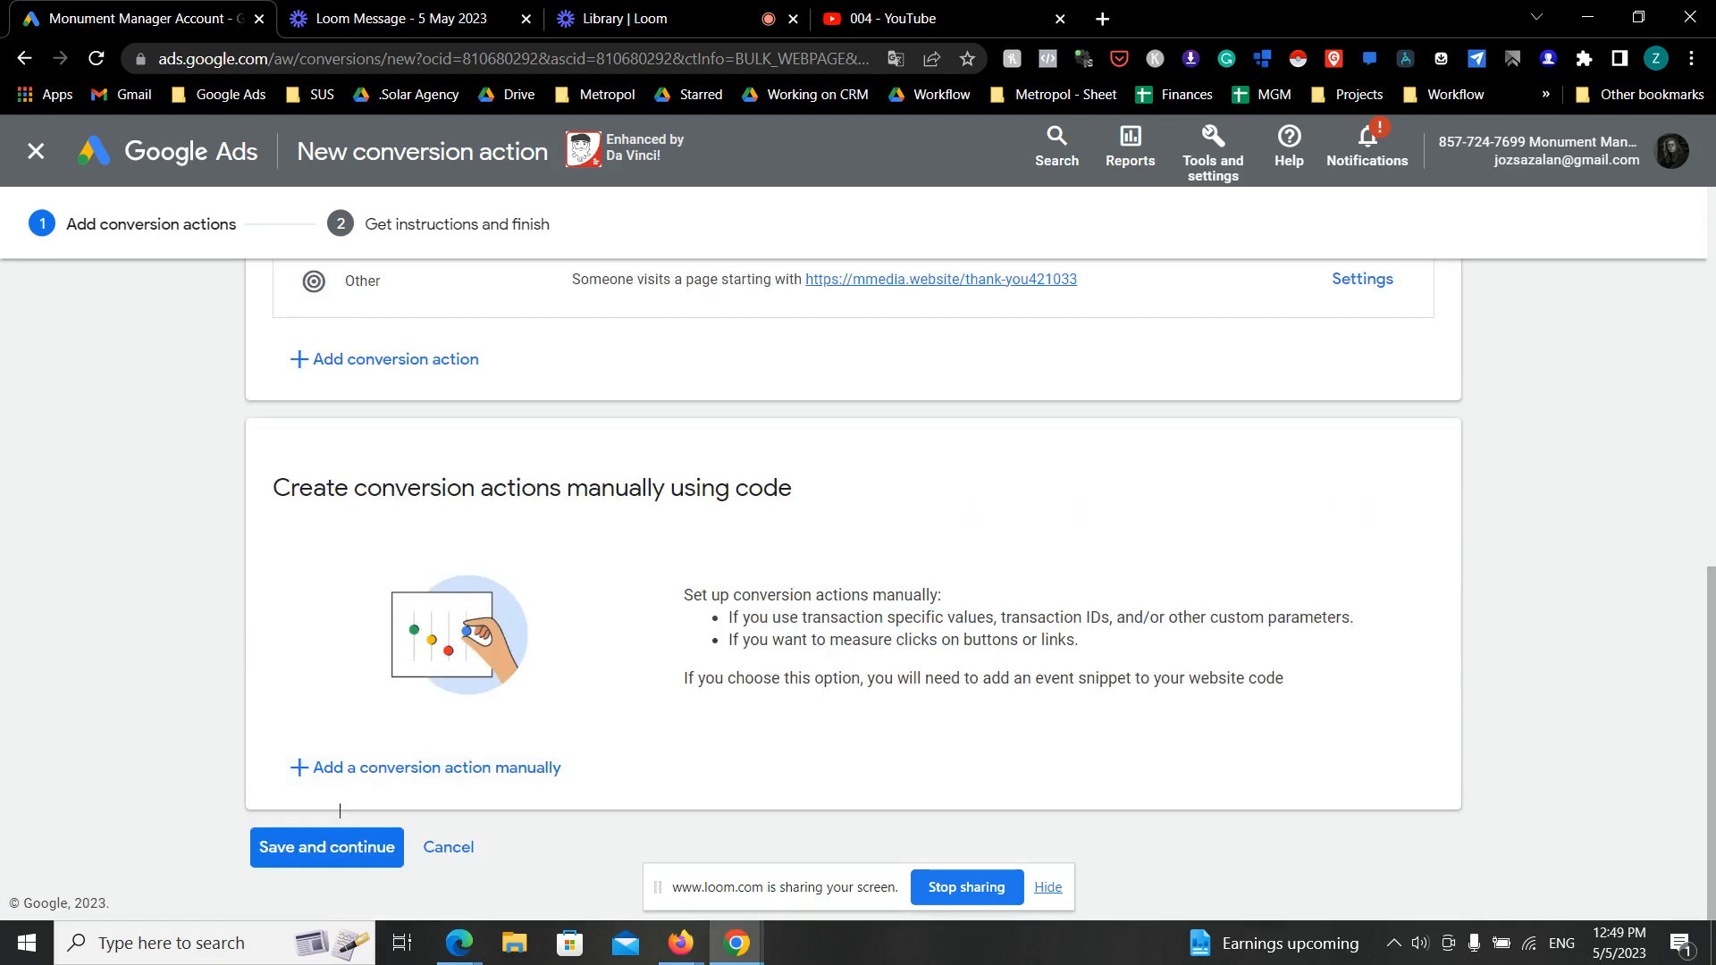
pyautogui.click(345, 851)
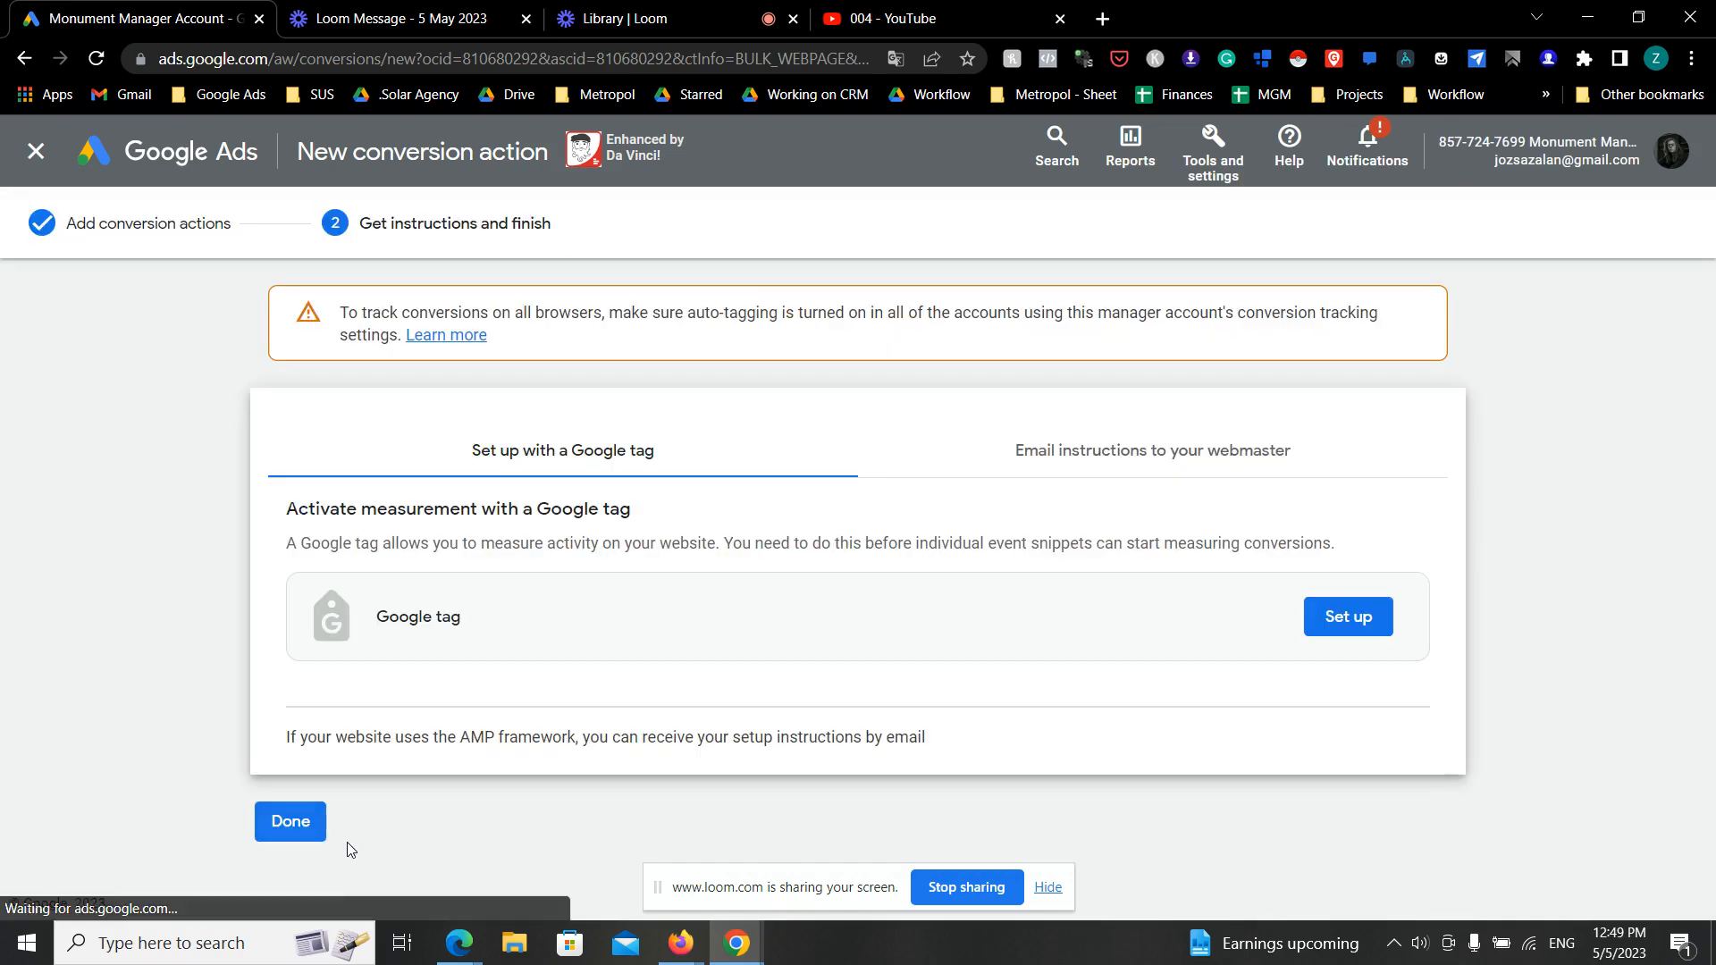
pyautogui.click(313, 836)
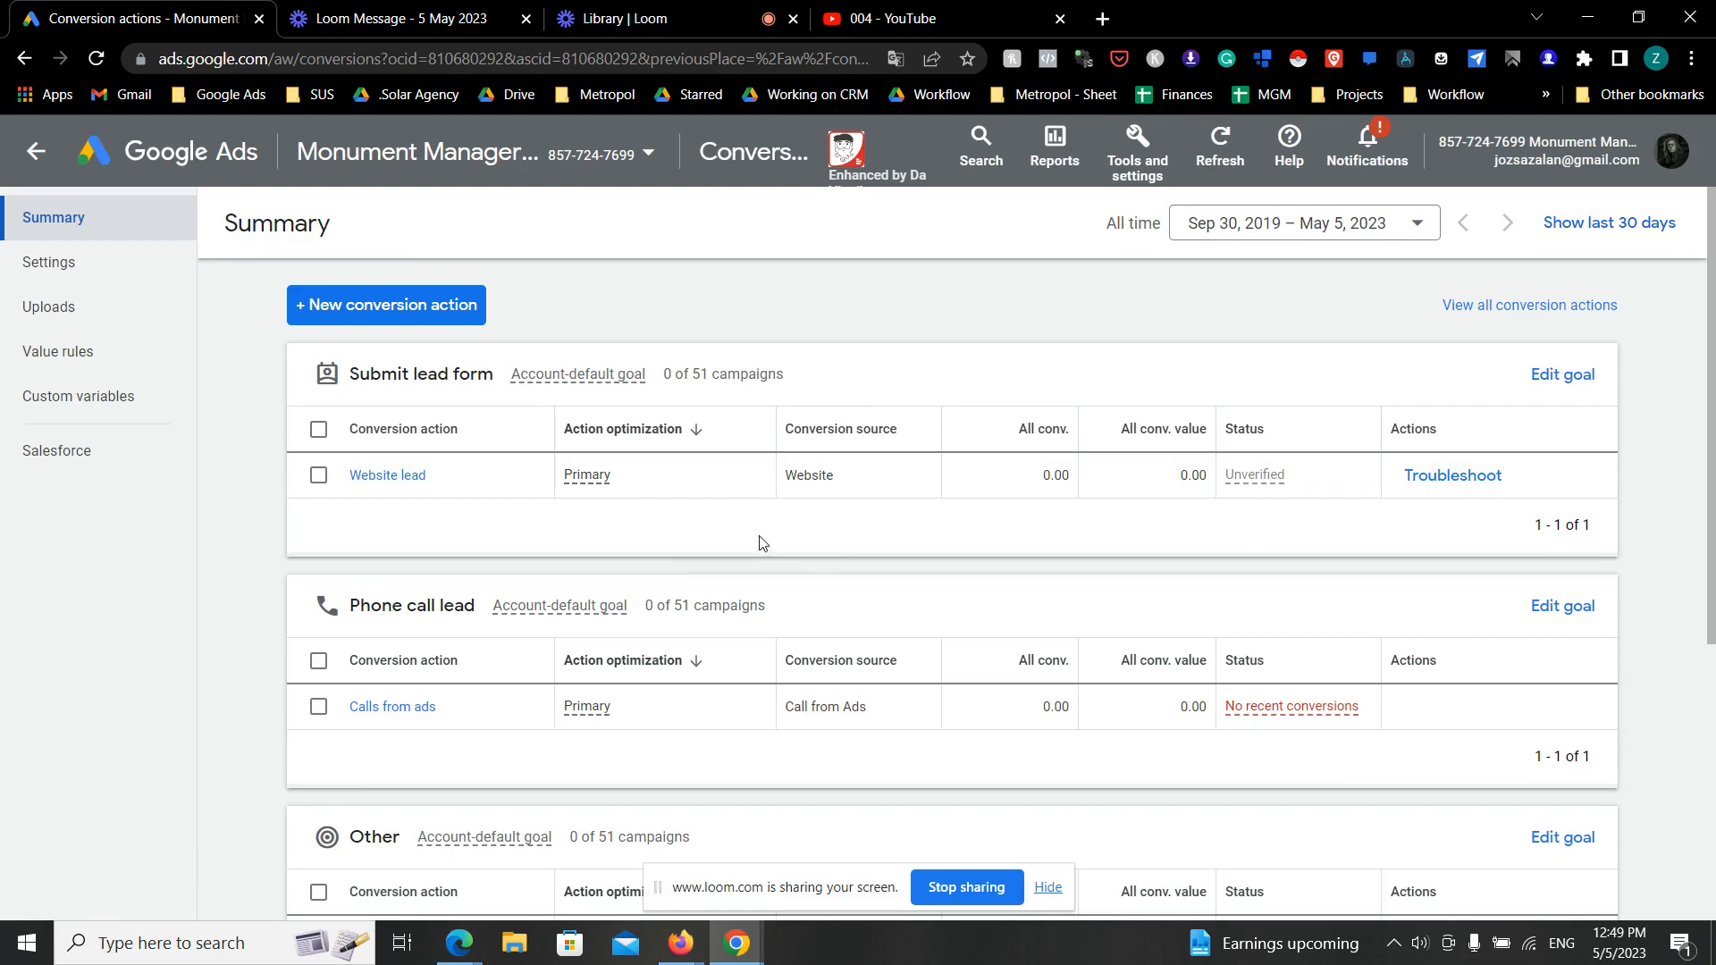
pyautogui.scroll(-3, 760, 542)
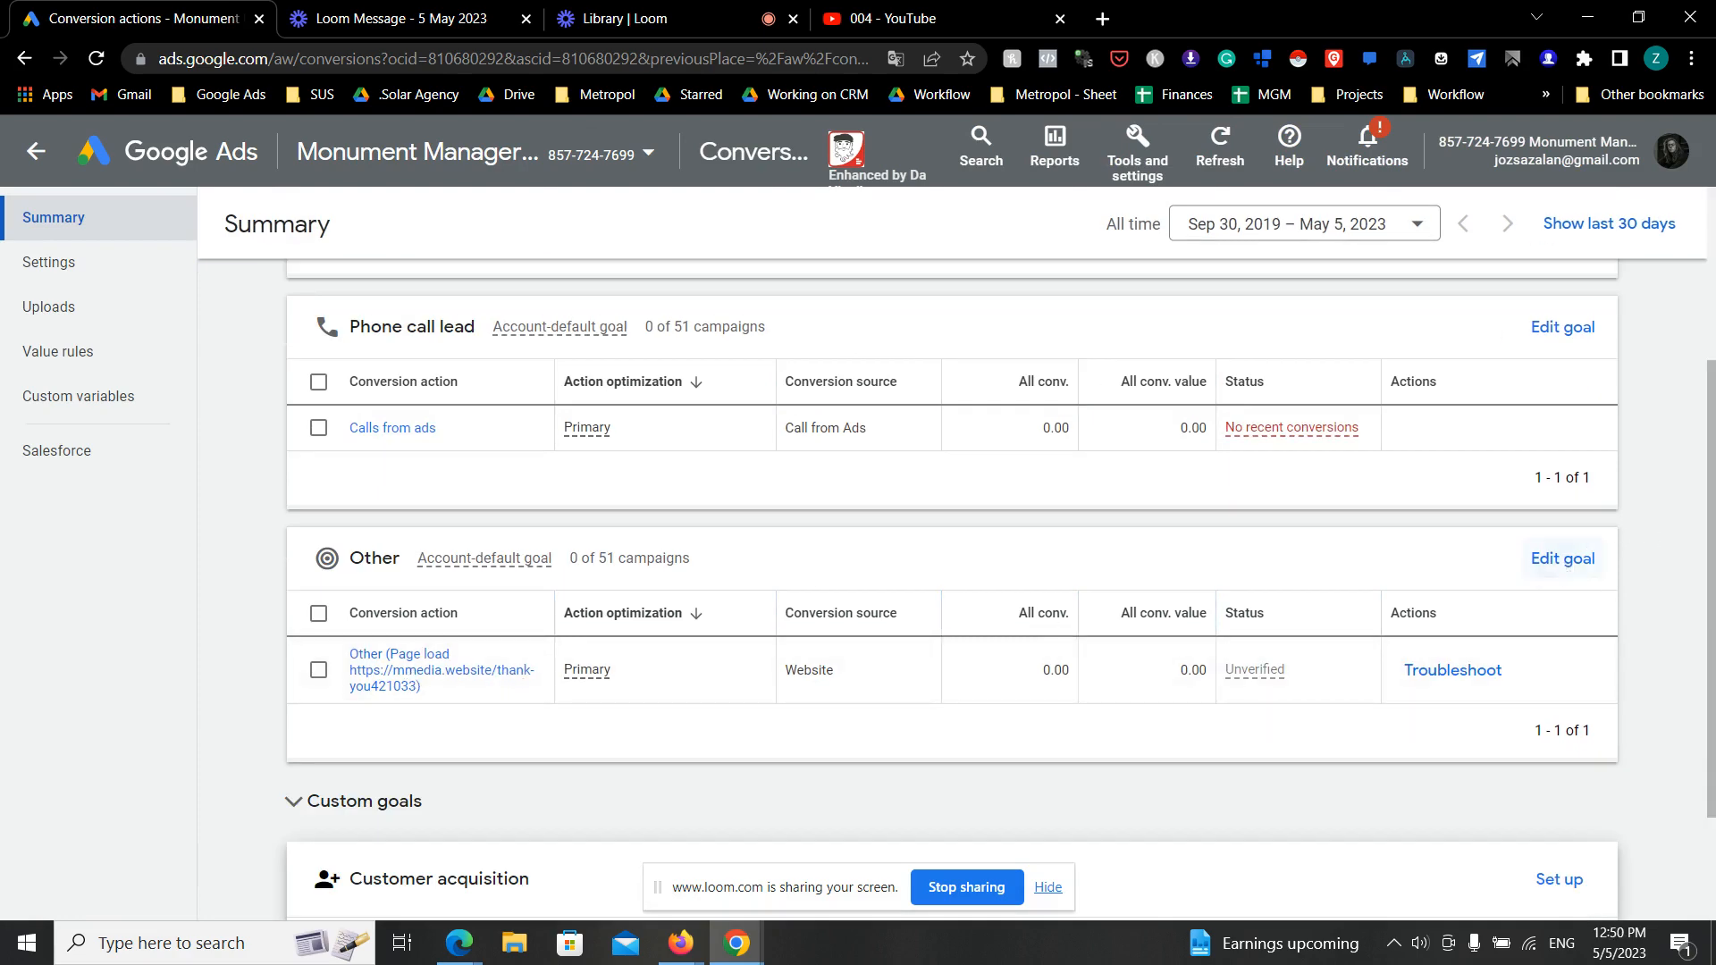
pyautogui.click(1560, 563)
pyautogui.scroll(-1, 1115, 498)
pyautogui.scroll(1, 1111, 492)
pyautogui.click(803, 374)
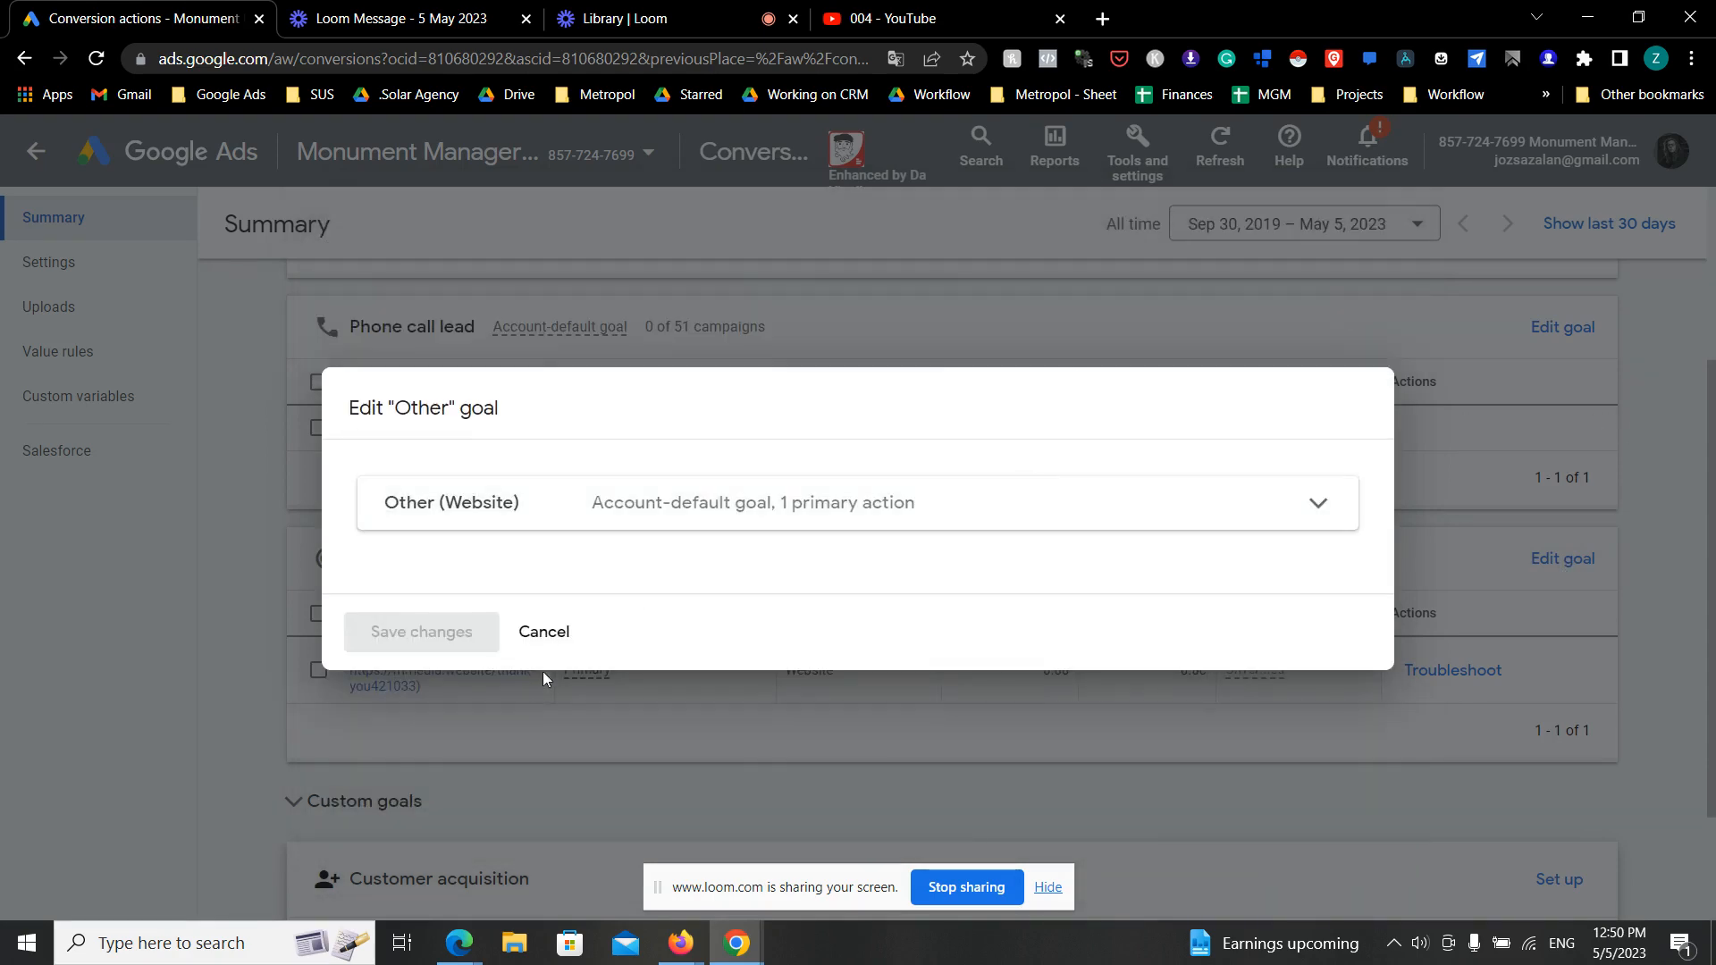
pyautogui.click(544, 630)
# - Open the thank-you page conversion action, choose to install its tag yourself and copy the HTML Google tag code
pyautogui.click(386, 672)
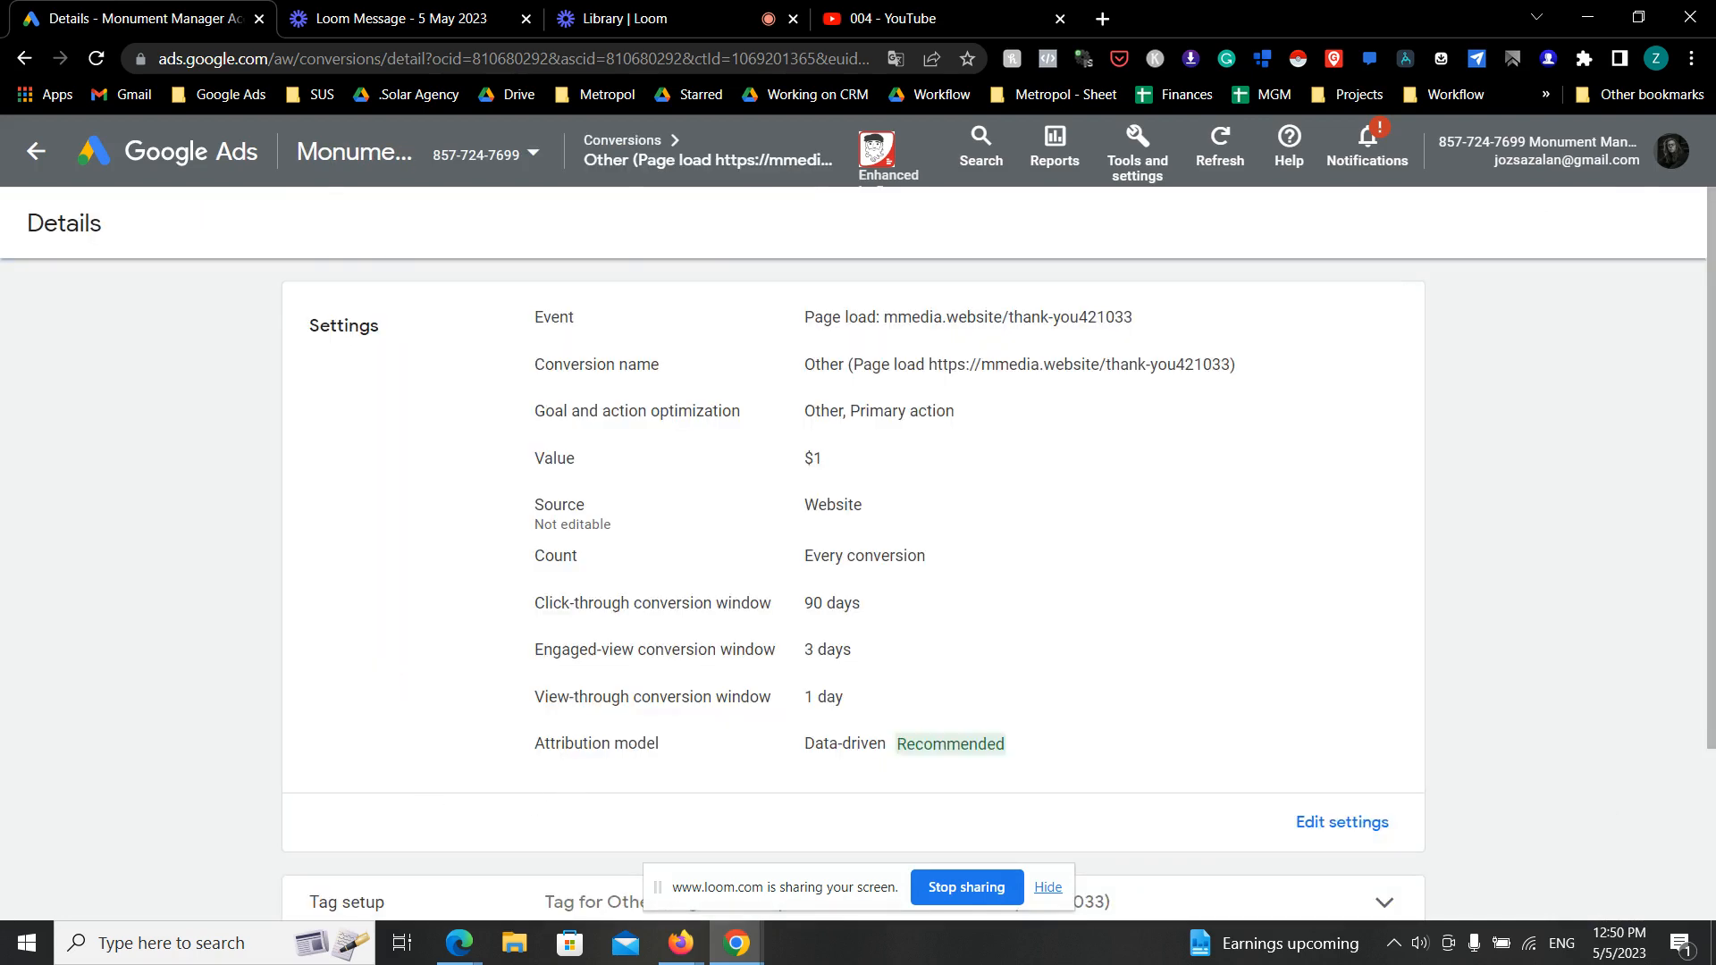
pyautogui.scroll(-3, 633, 570)
pyautogui.click(881, 678)
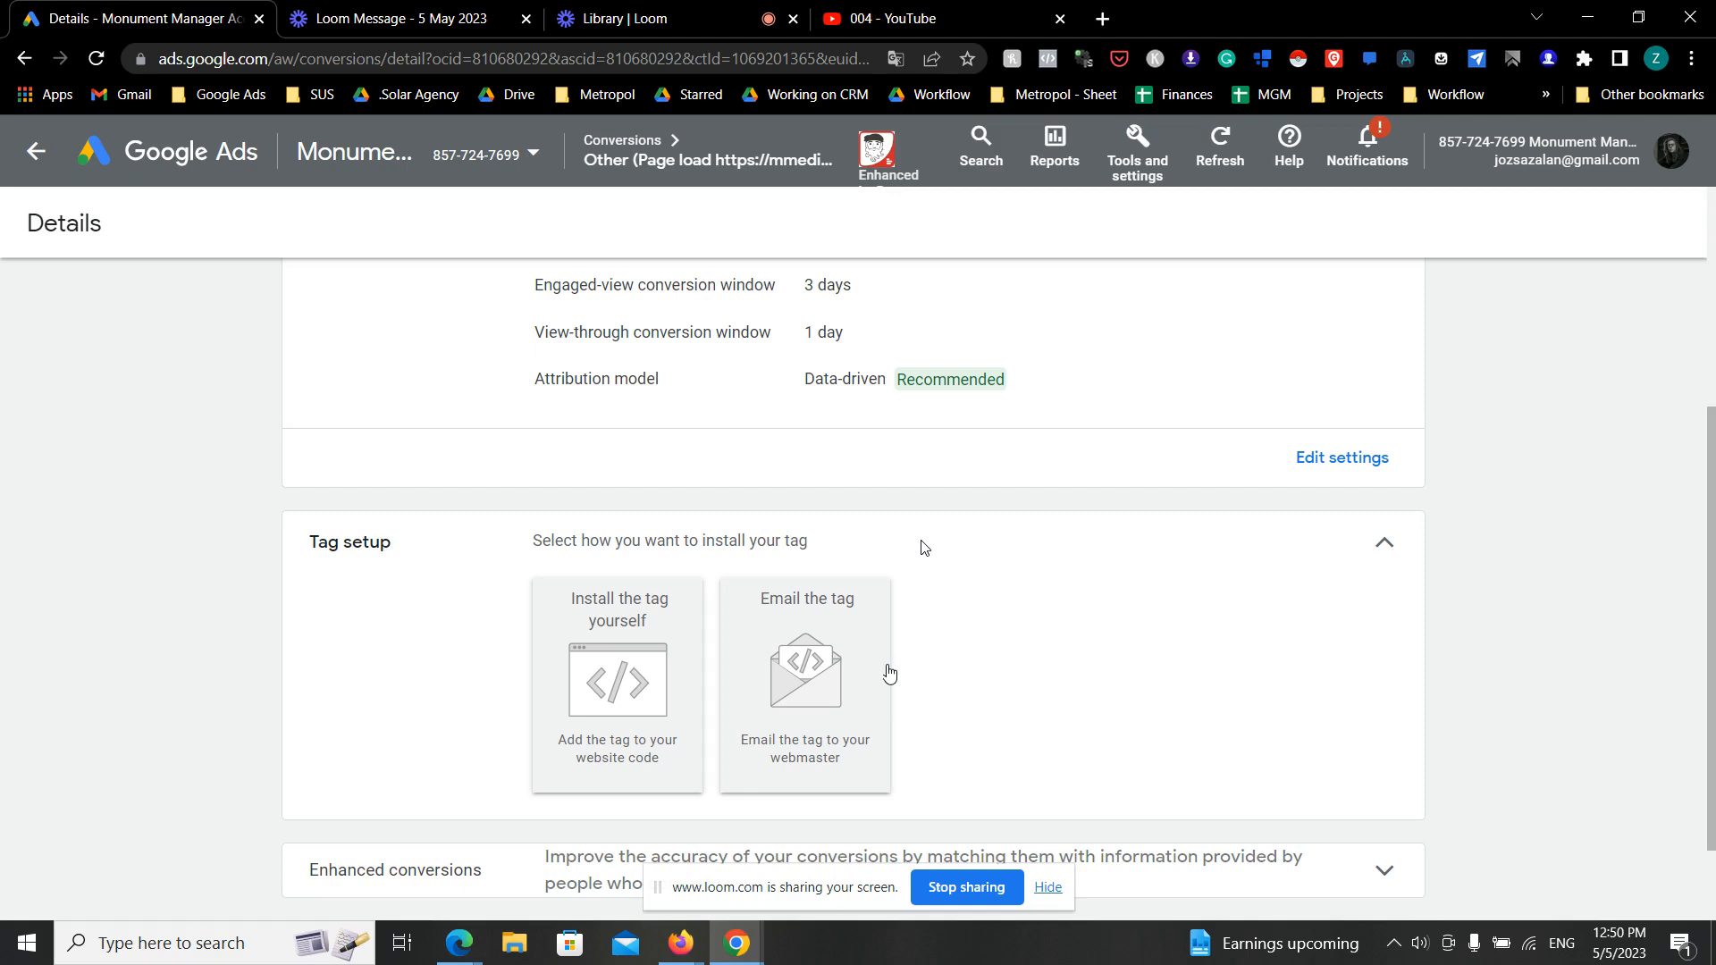
pyautogui.click(623, 662)
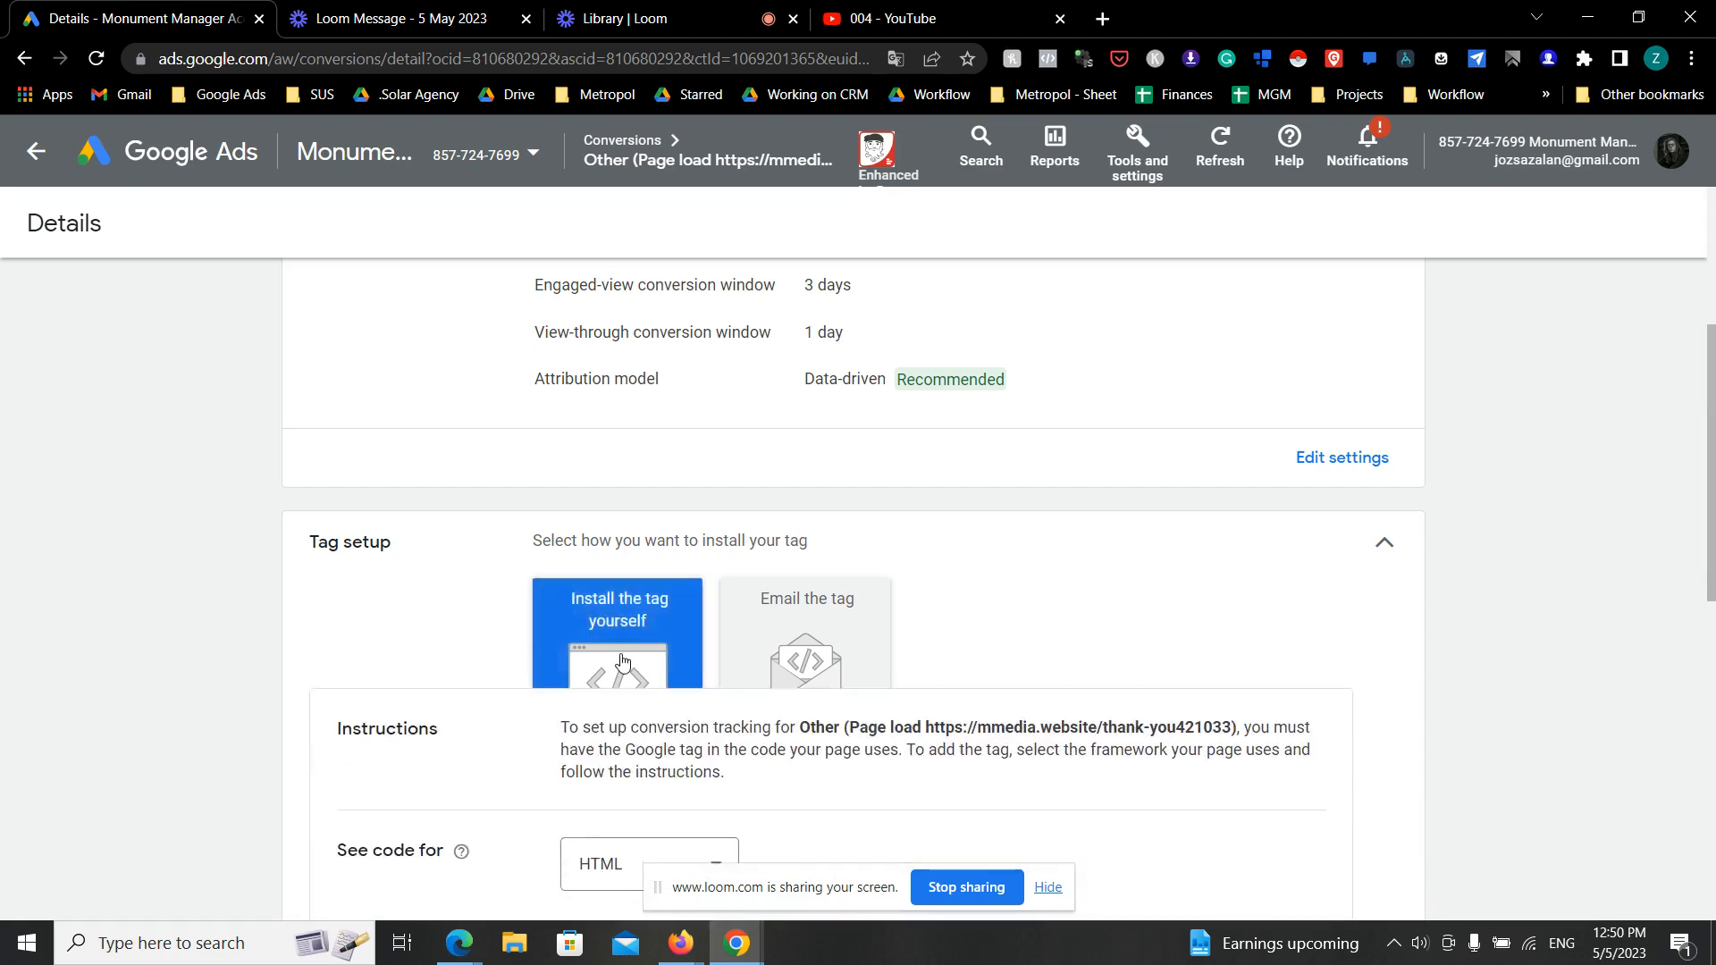
pyautogui.scroll(-5, 643, 661)
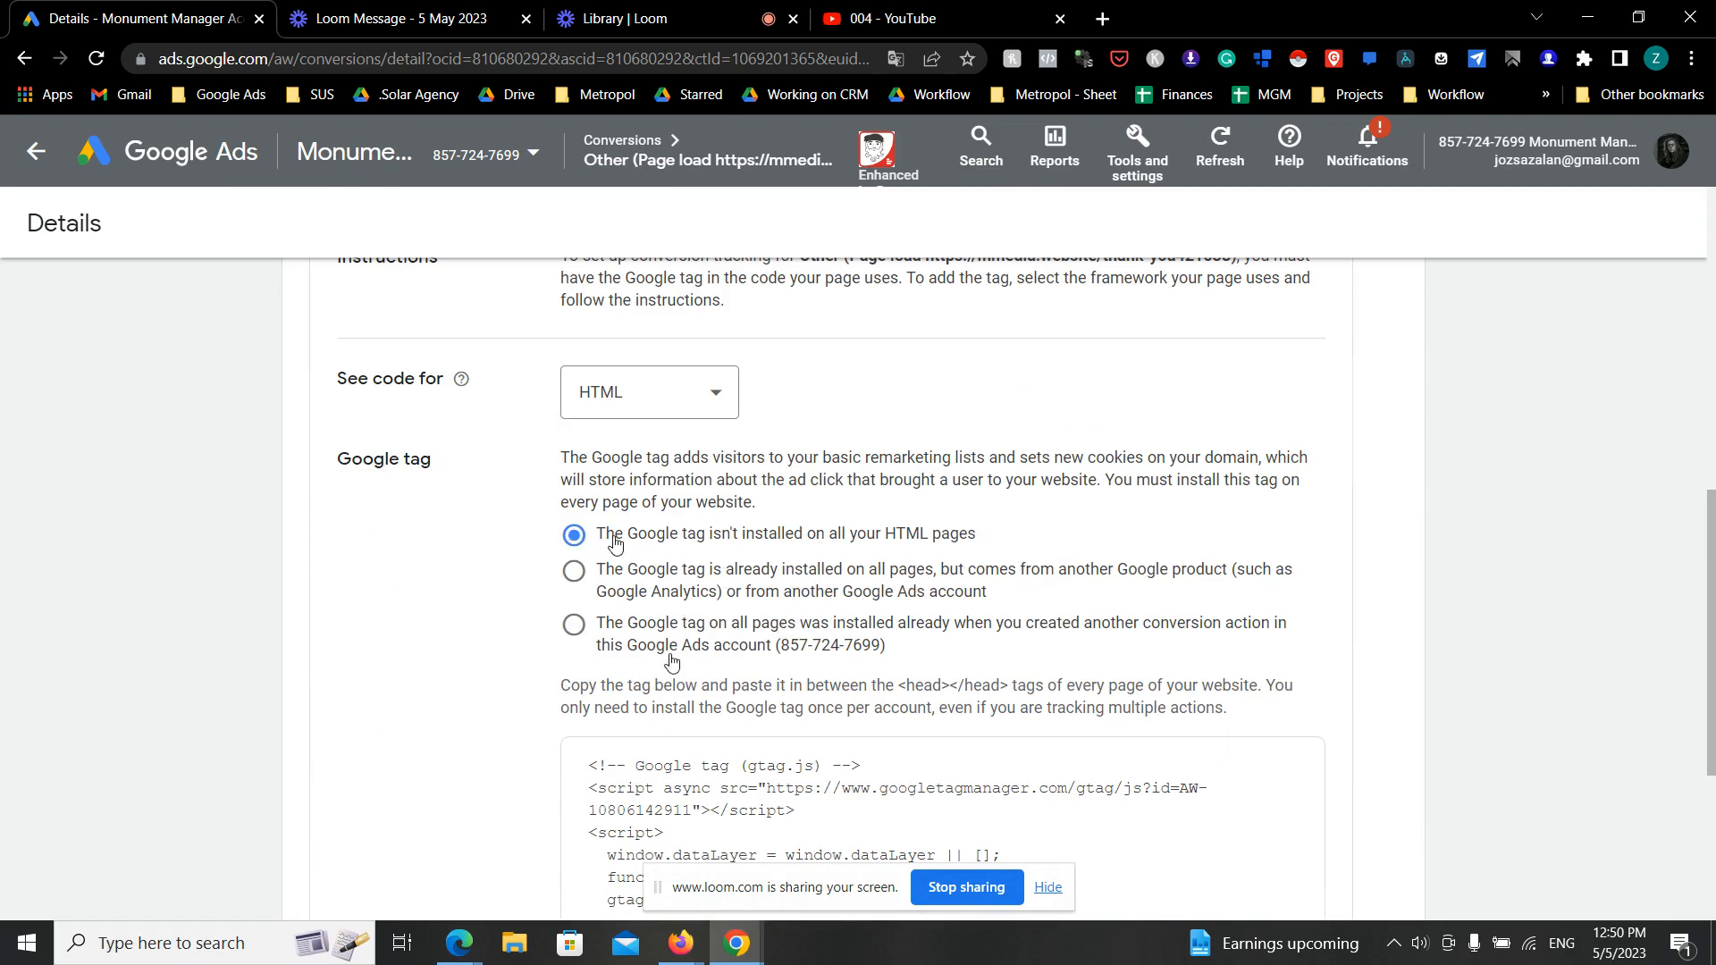
pyautogui.scroll(-3, 867, 635)
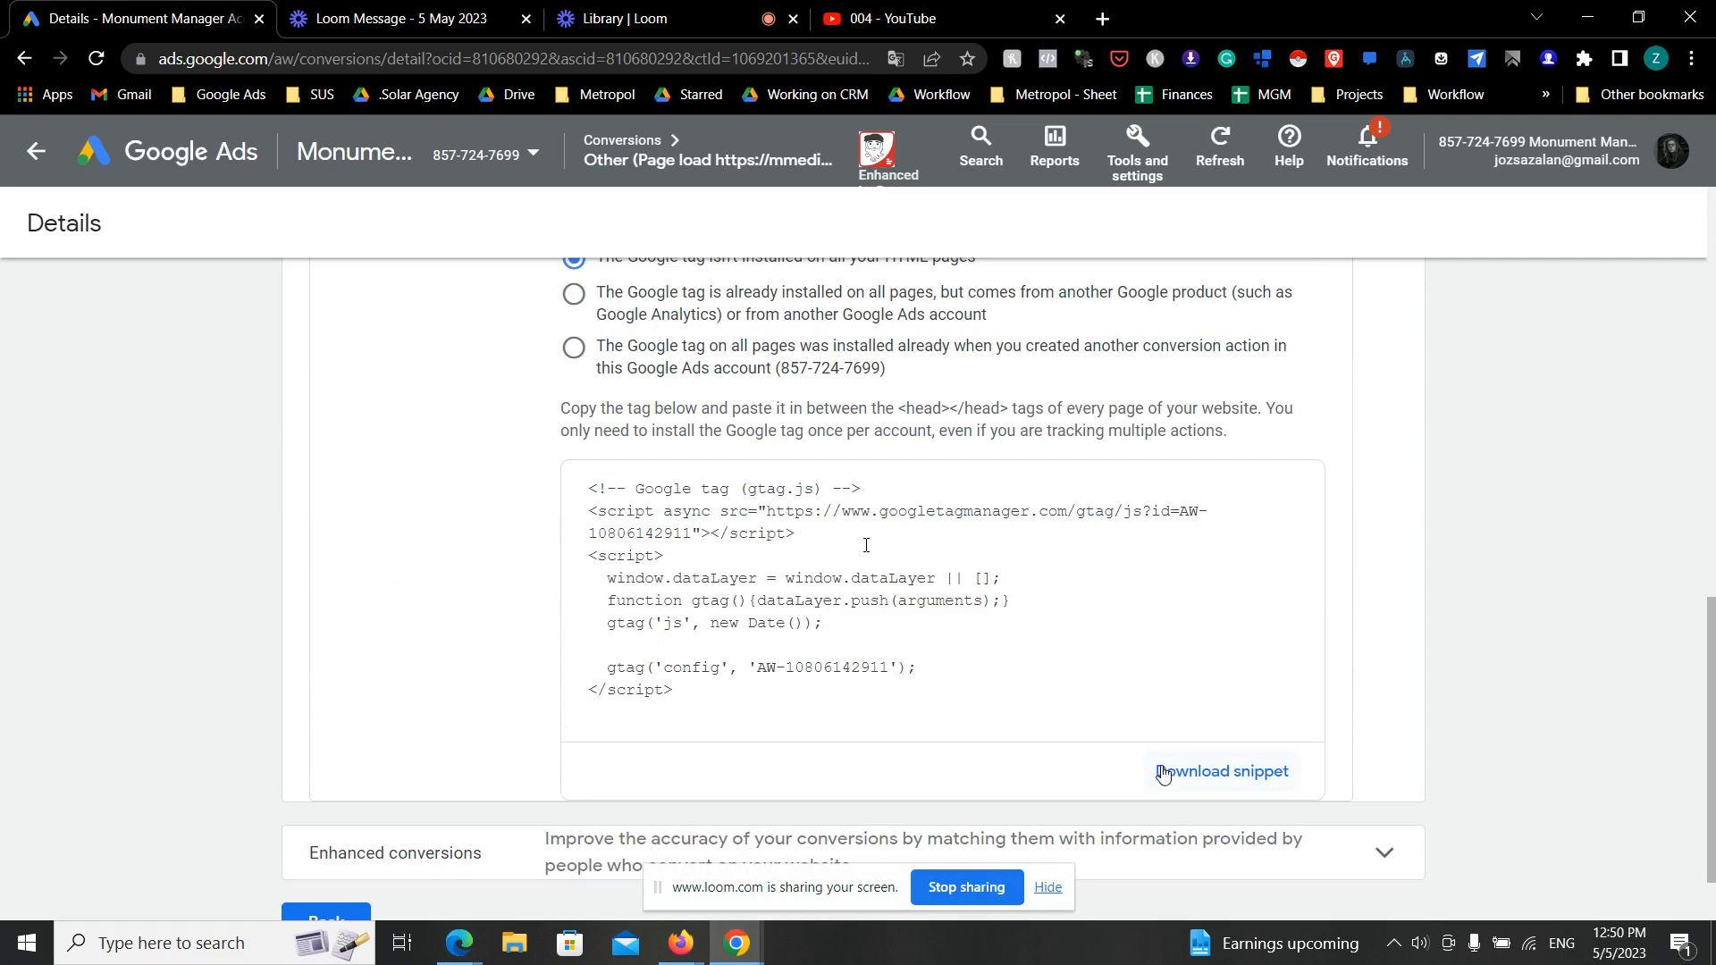
pyautogui.click(724, 688)
pyautogui.hotkey('ctrl', 'c')
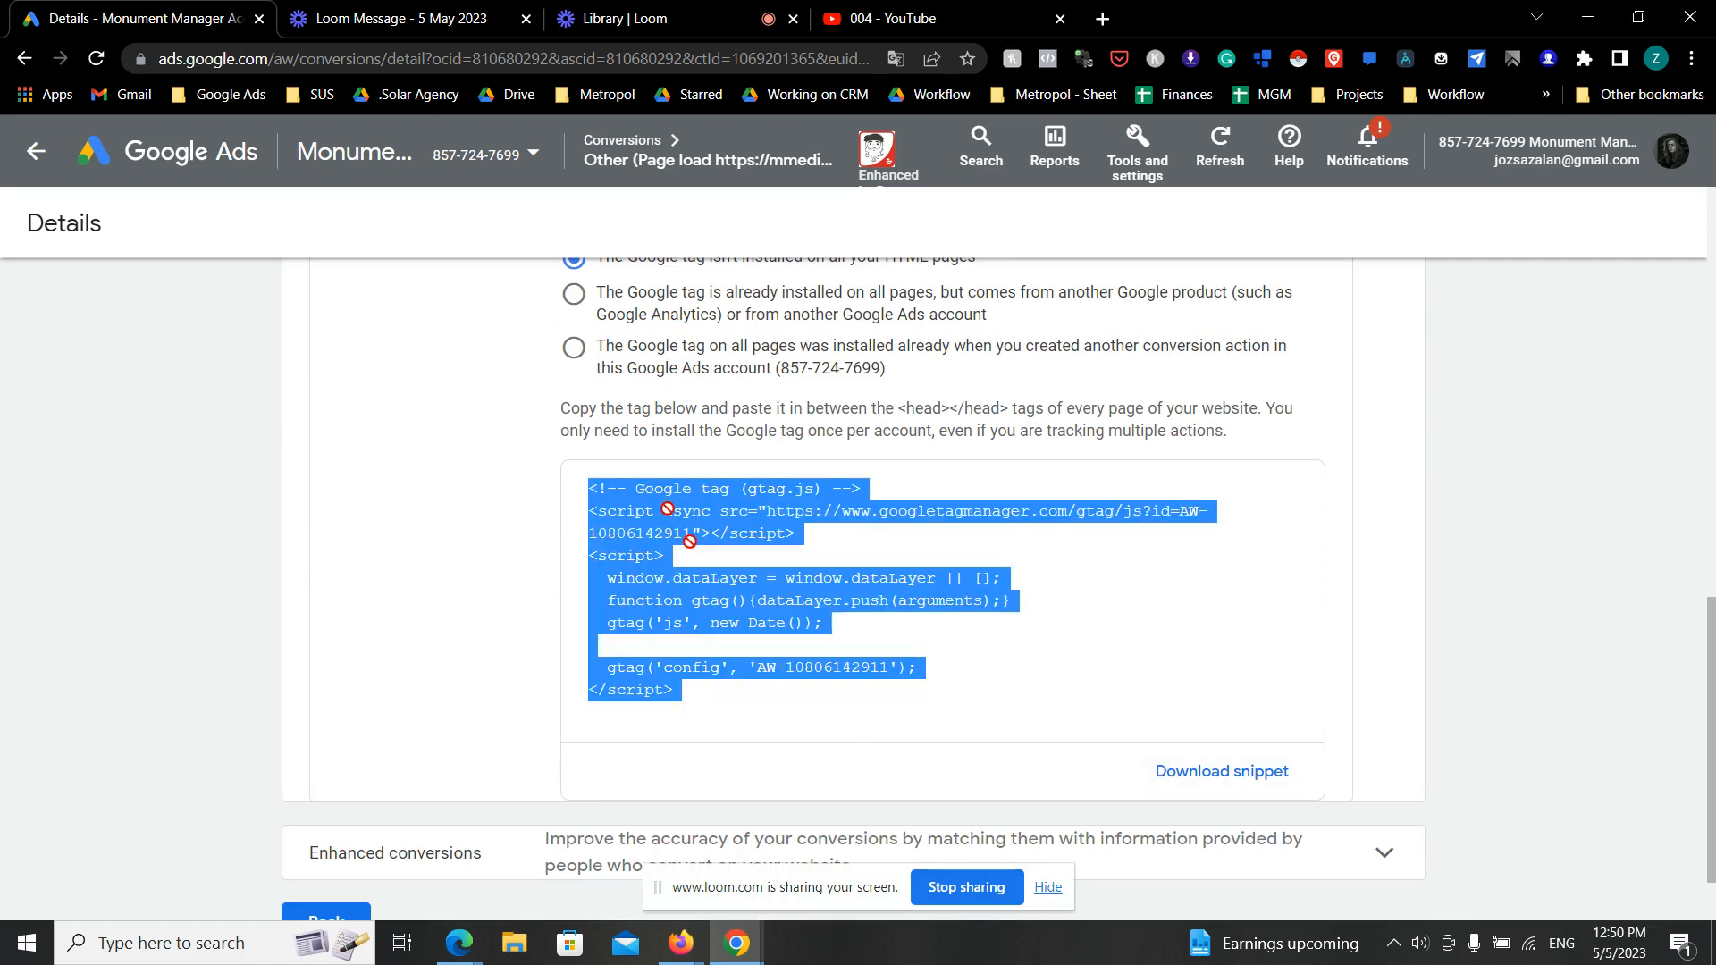
# - Switch to Firefox, paste the Google tag into the Free Solar Quote funnel's head tracking code and save the funnel settings
pyautogui.click(681, 943)
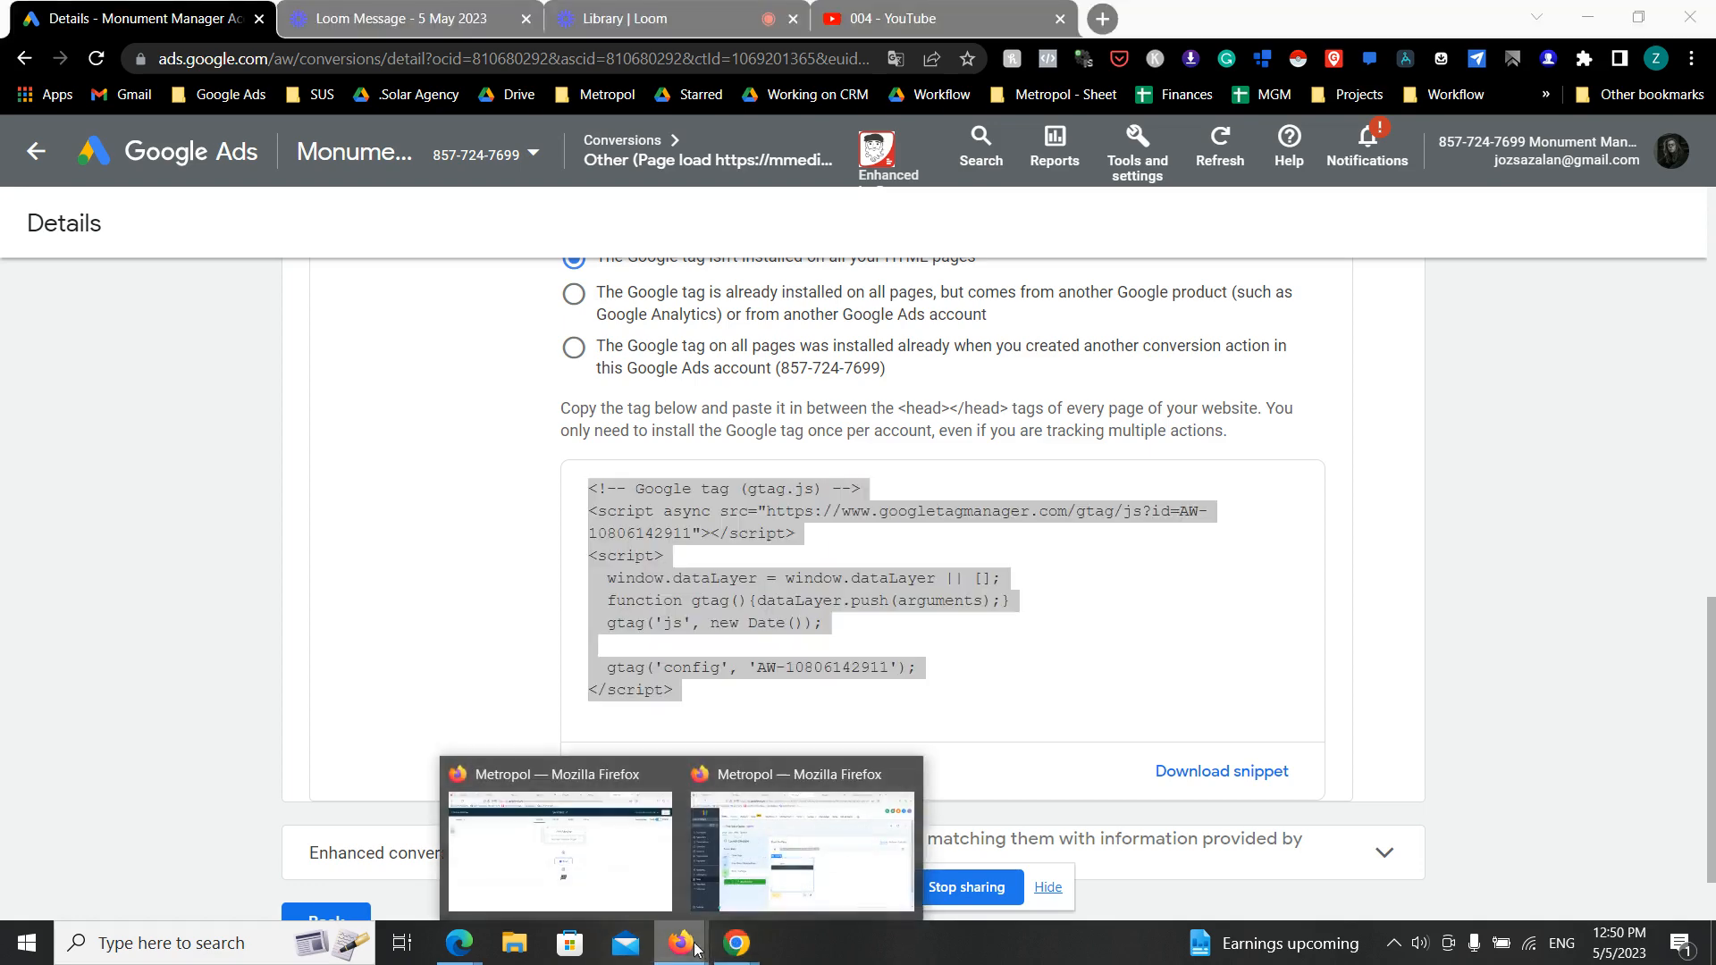
pyautogui.click(790, 869)
pyautogui.click(398, 318)
pyautogui.scroll(-3, 491, 363)
pyautogui.click(518, 478)
pyautogui.hotkey('ctrl', 'v')
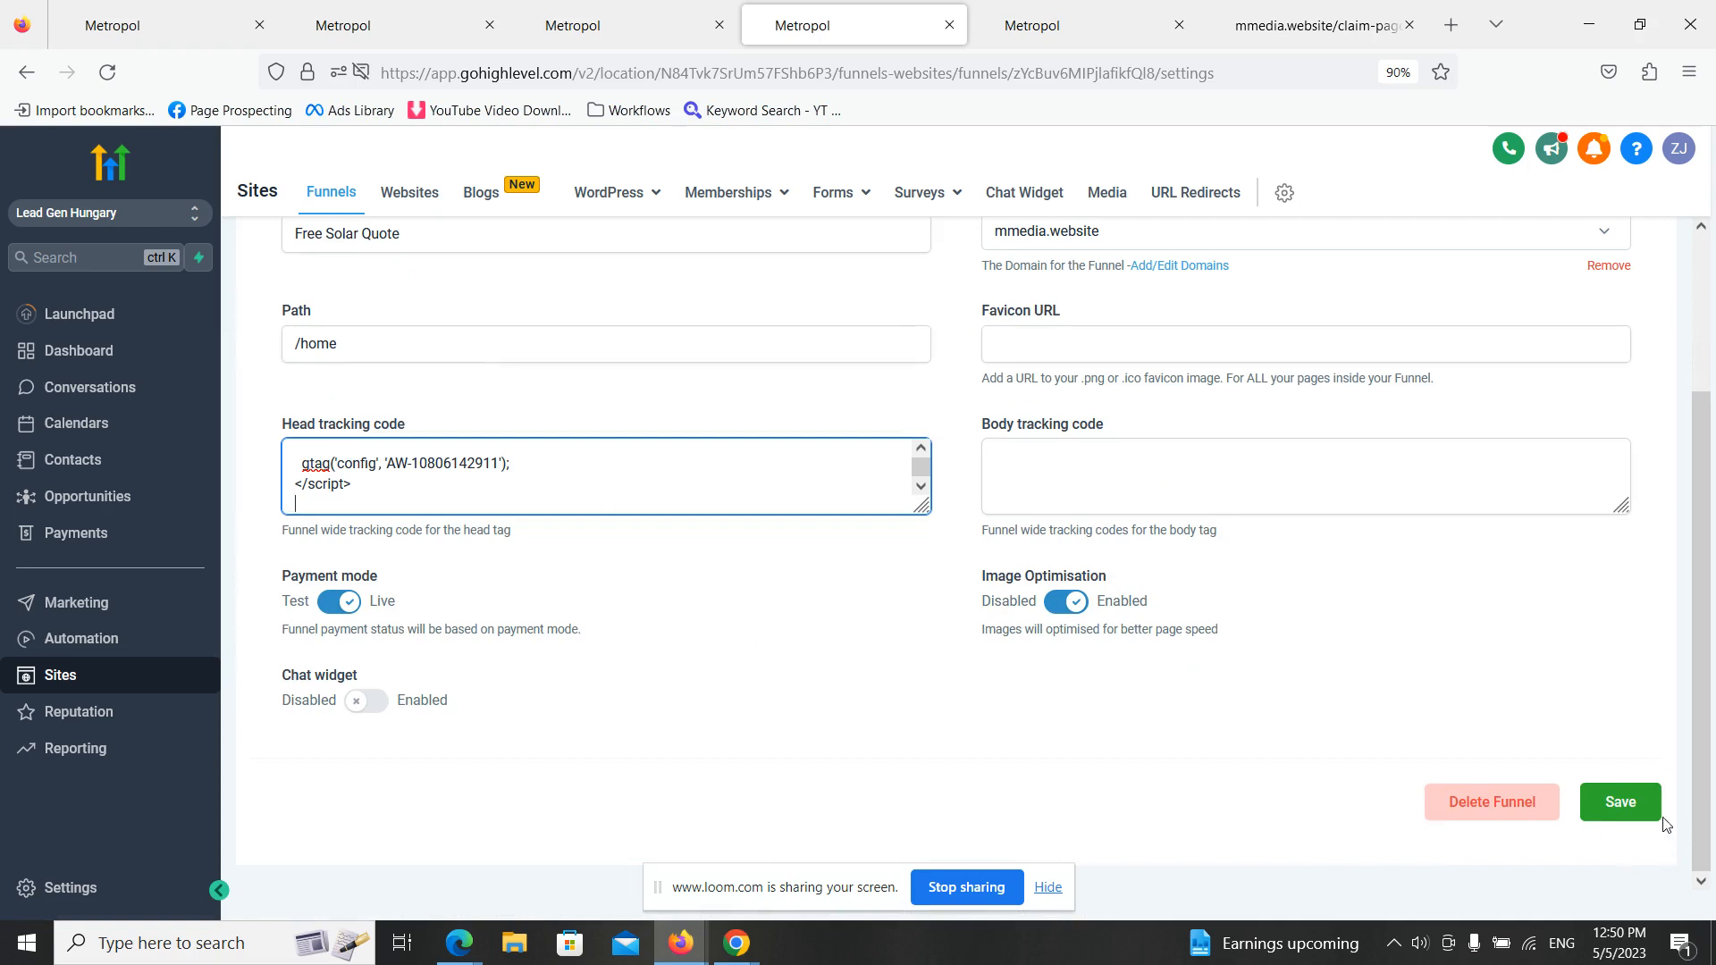
pyautogui.click(1632, 802)
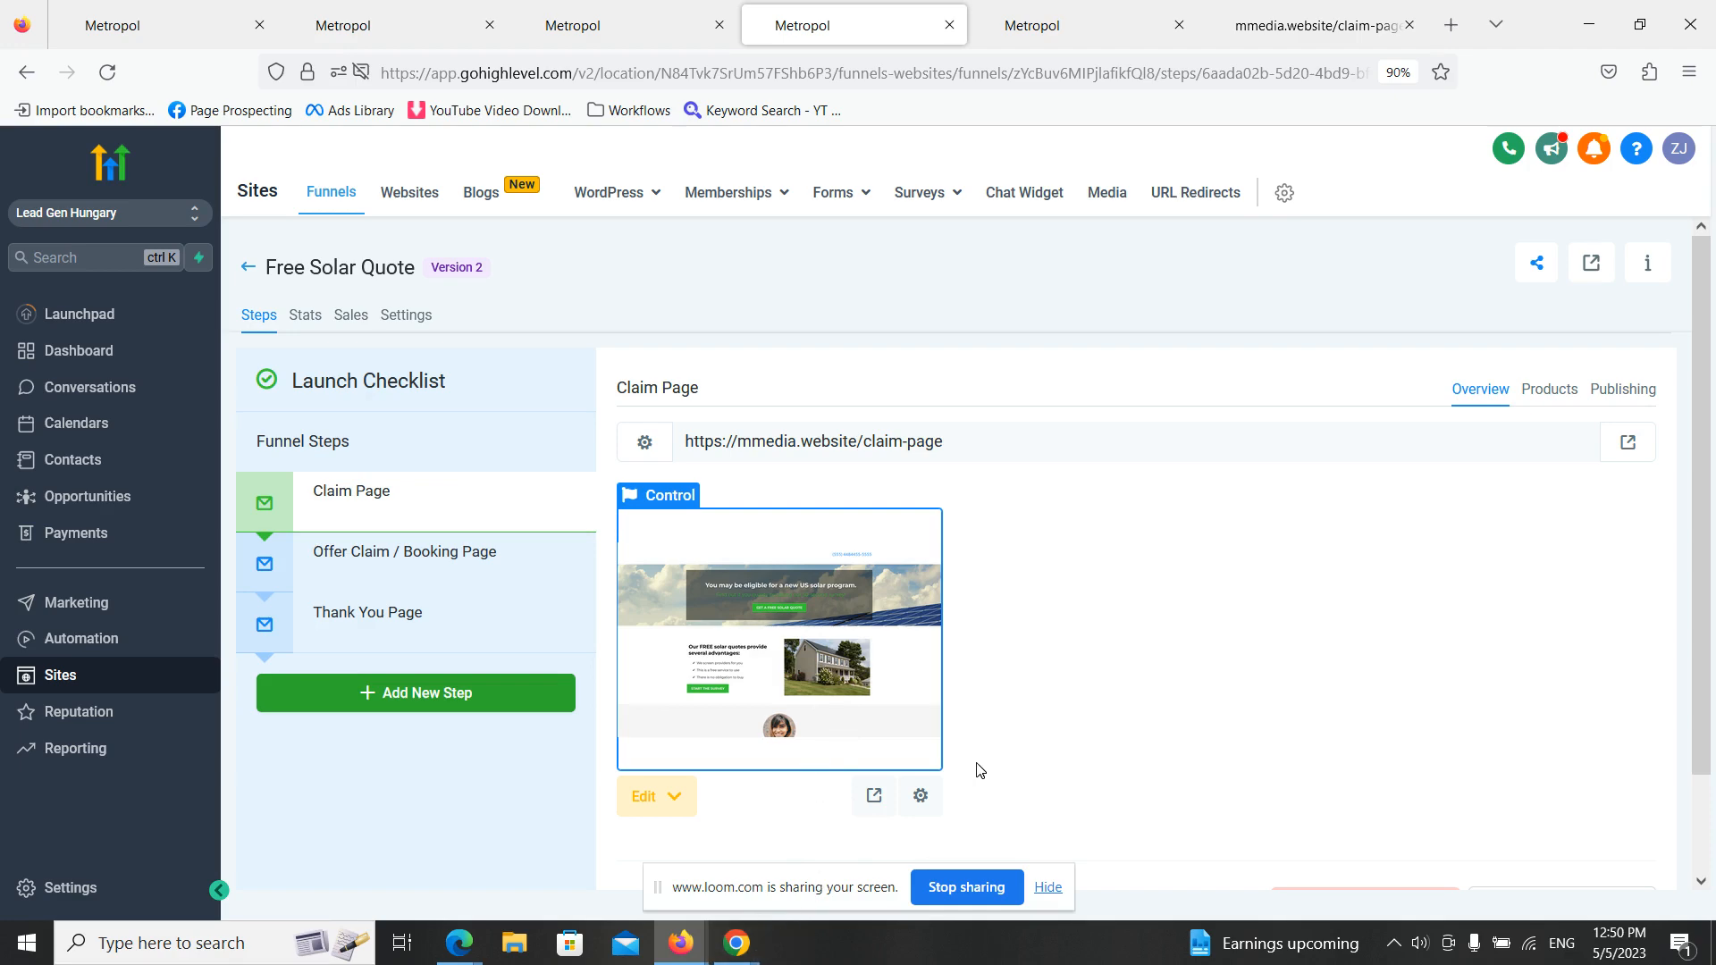
# - Return to Google Ads and leave the conversion action's details for the account overview
pyautogui.click(736, 943)
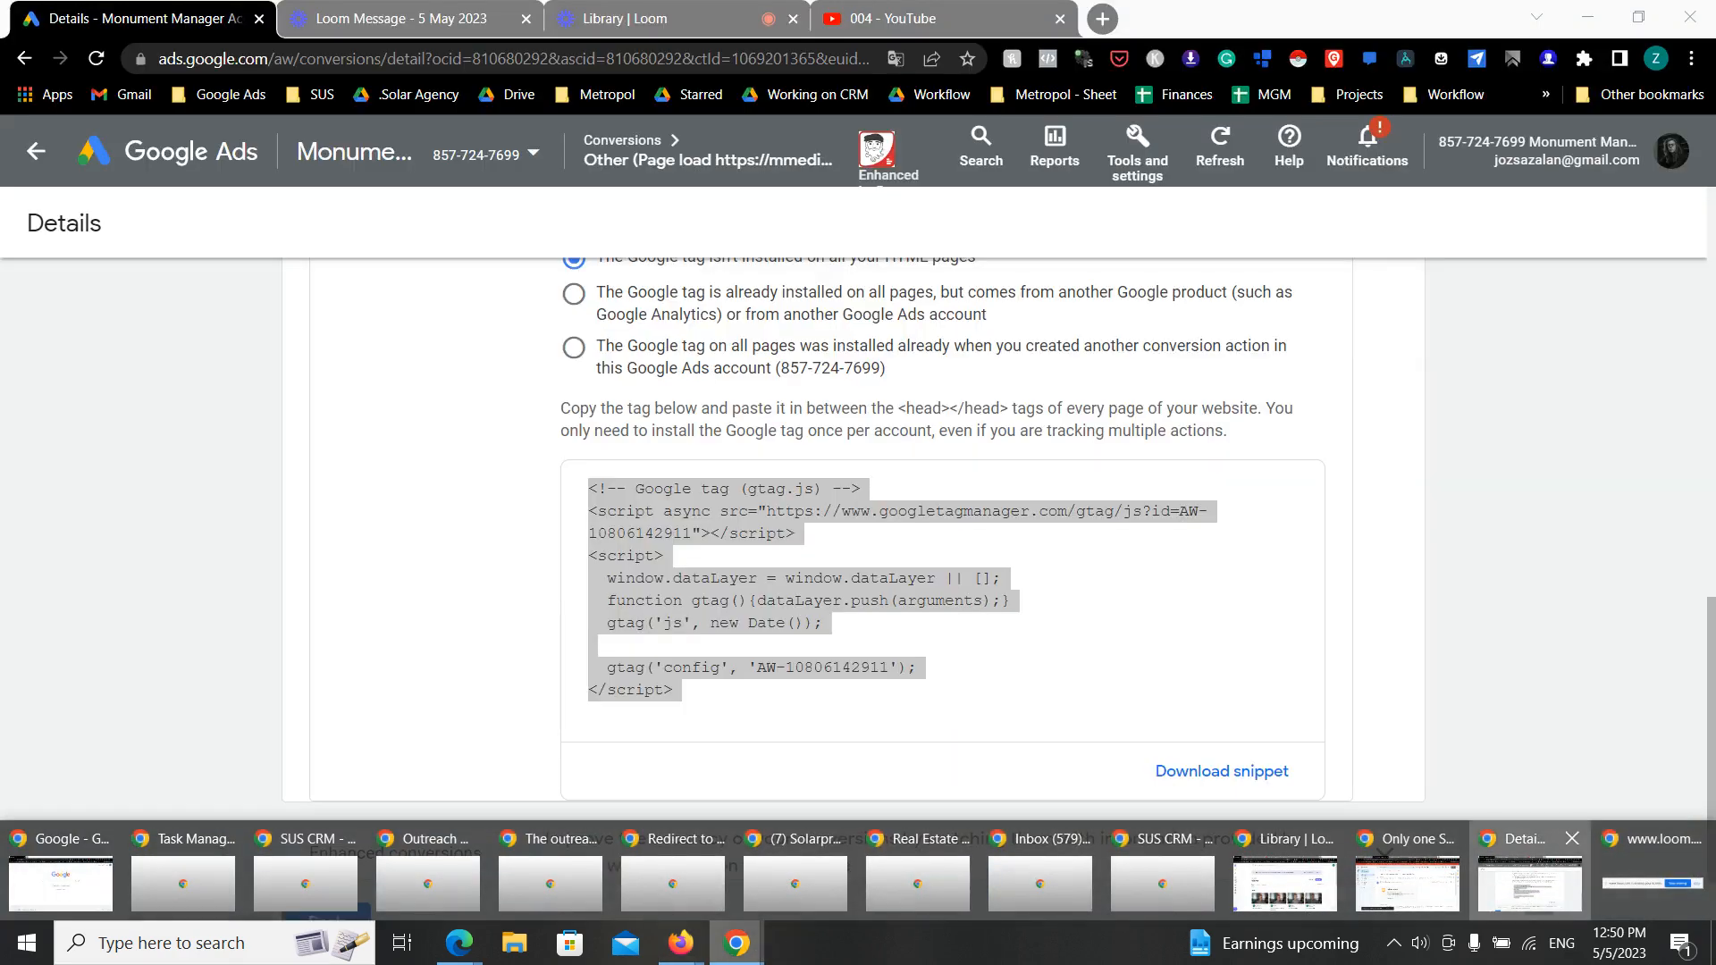
pyautogui.click(1529, 892)
pyautogui.scroll(10, 865, 502)
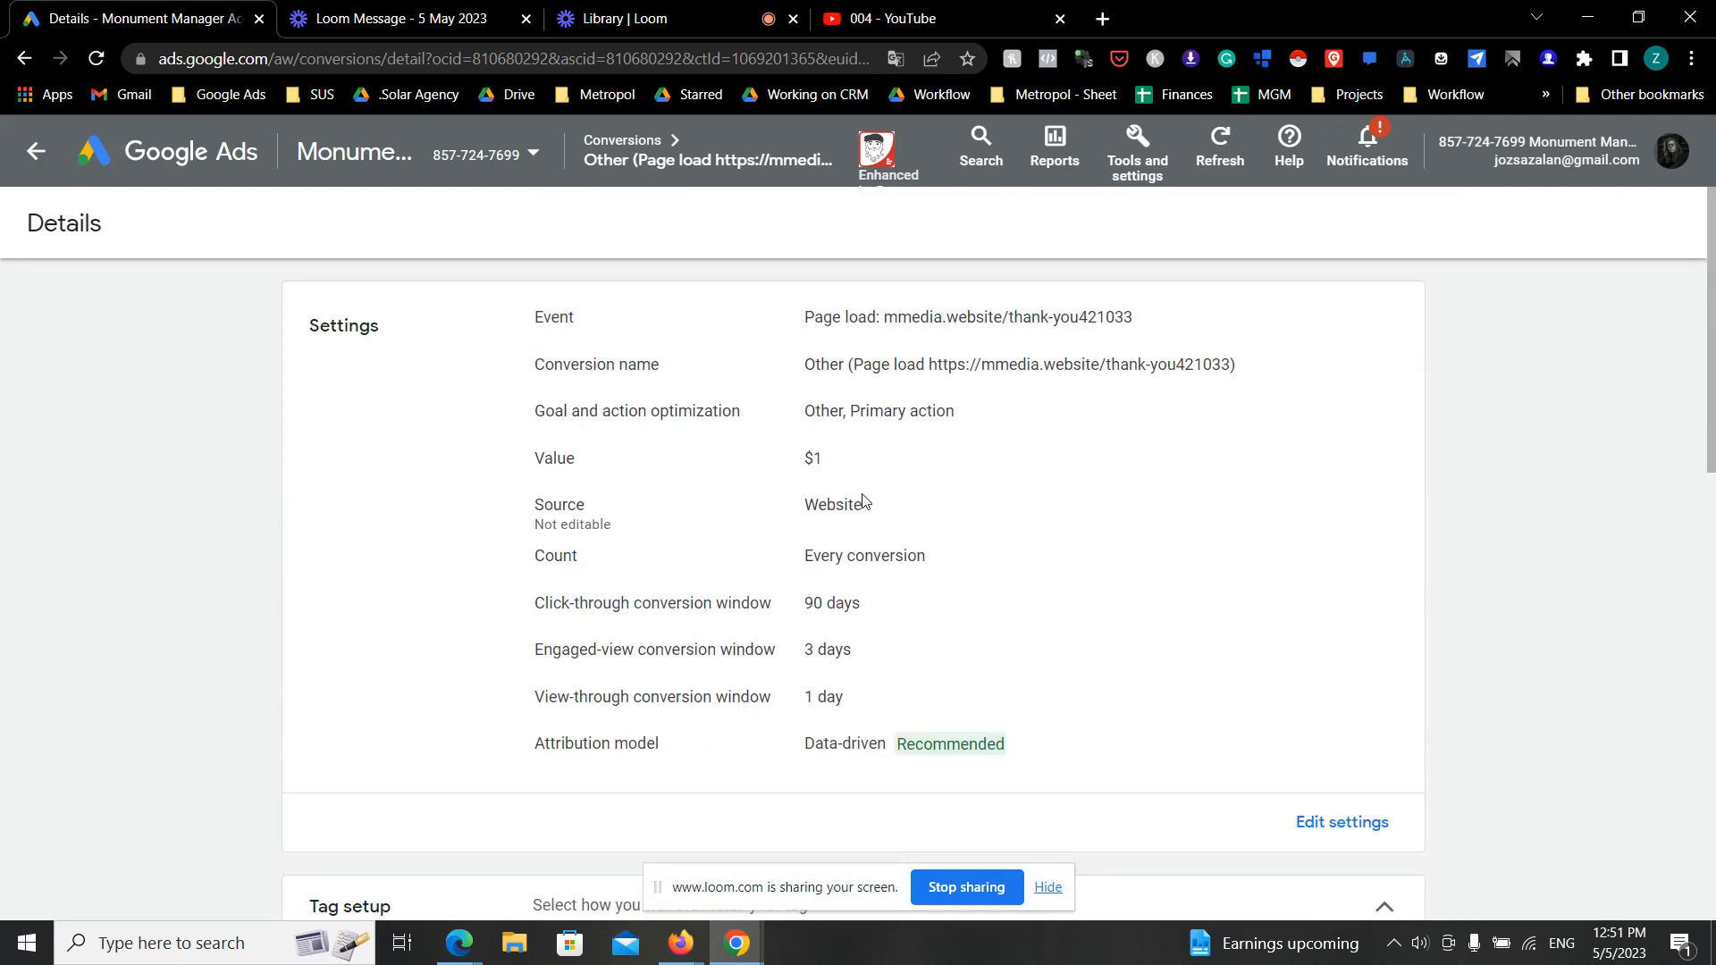
pyautogui.click(35, 152)
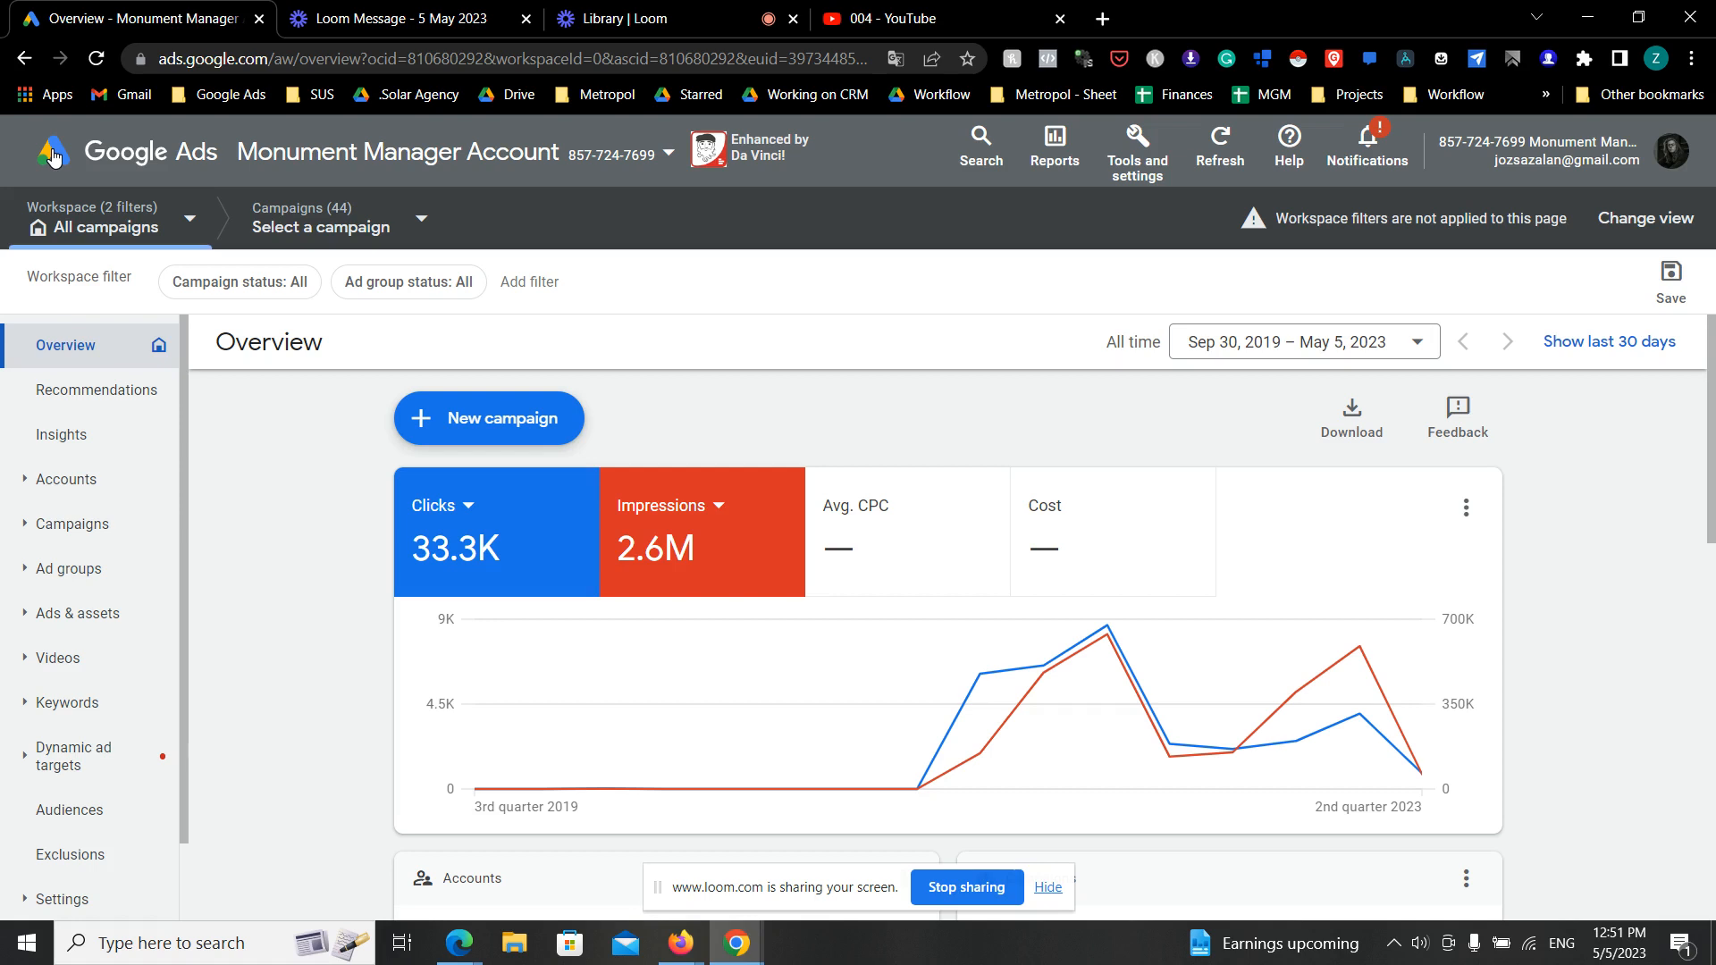
# - Start a new campaign in the 124 RO account with the Leads objective
pyautogui.click(483, 435)
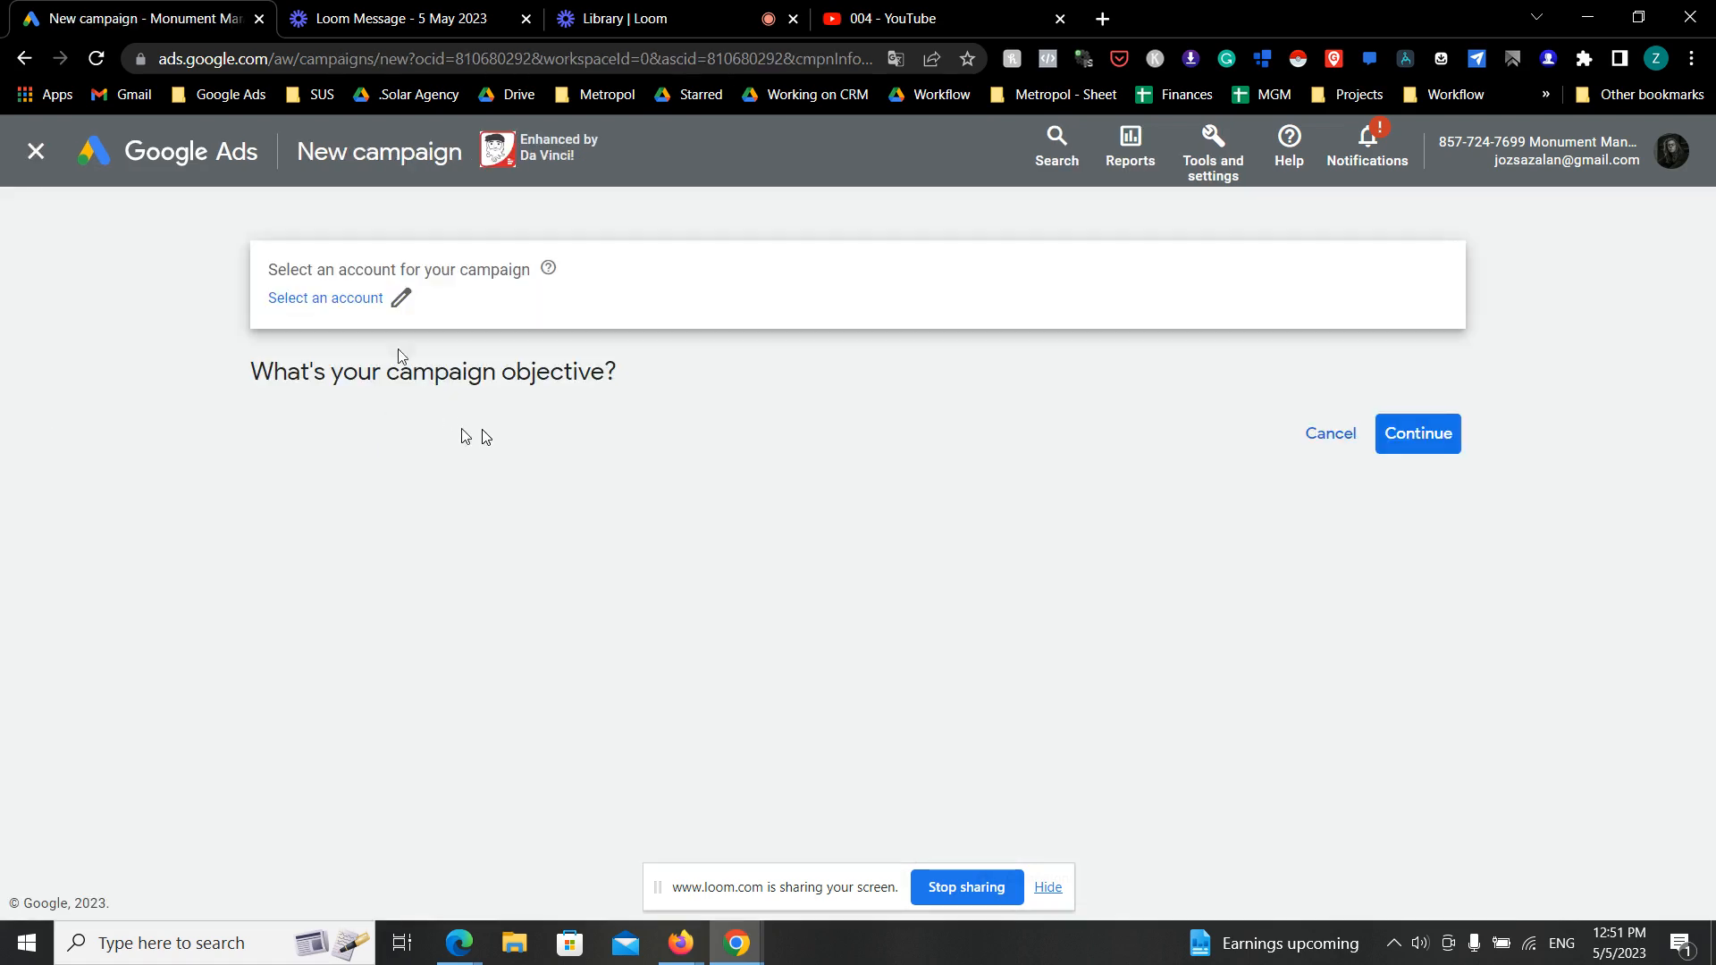
pyautogui.click(365, 304)
pyautogui.click(833, 438)
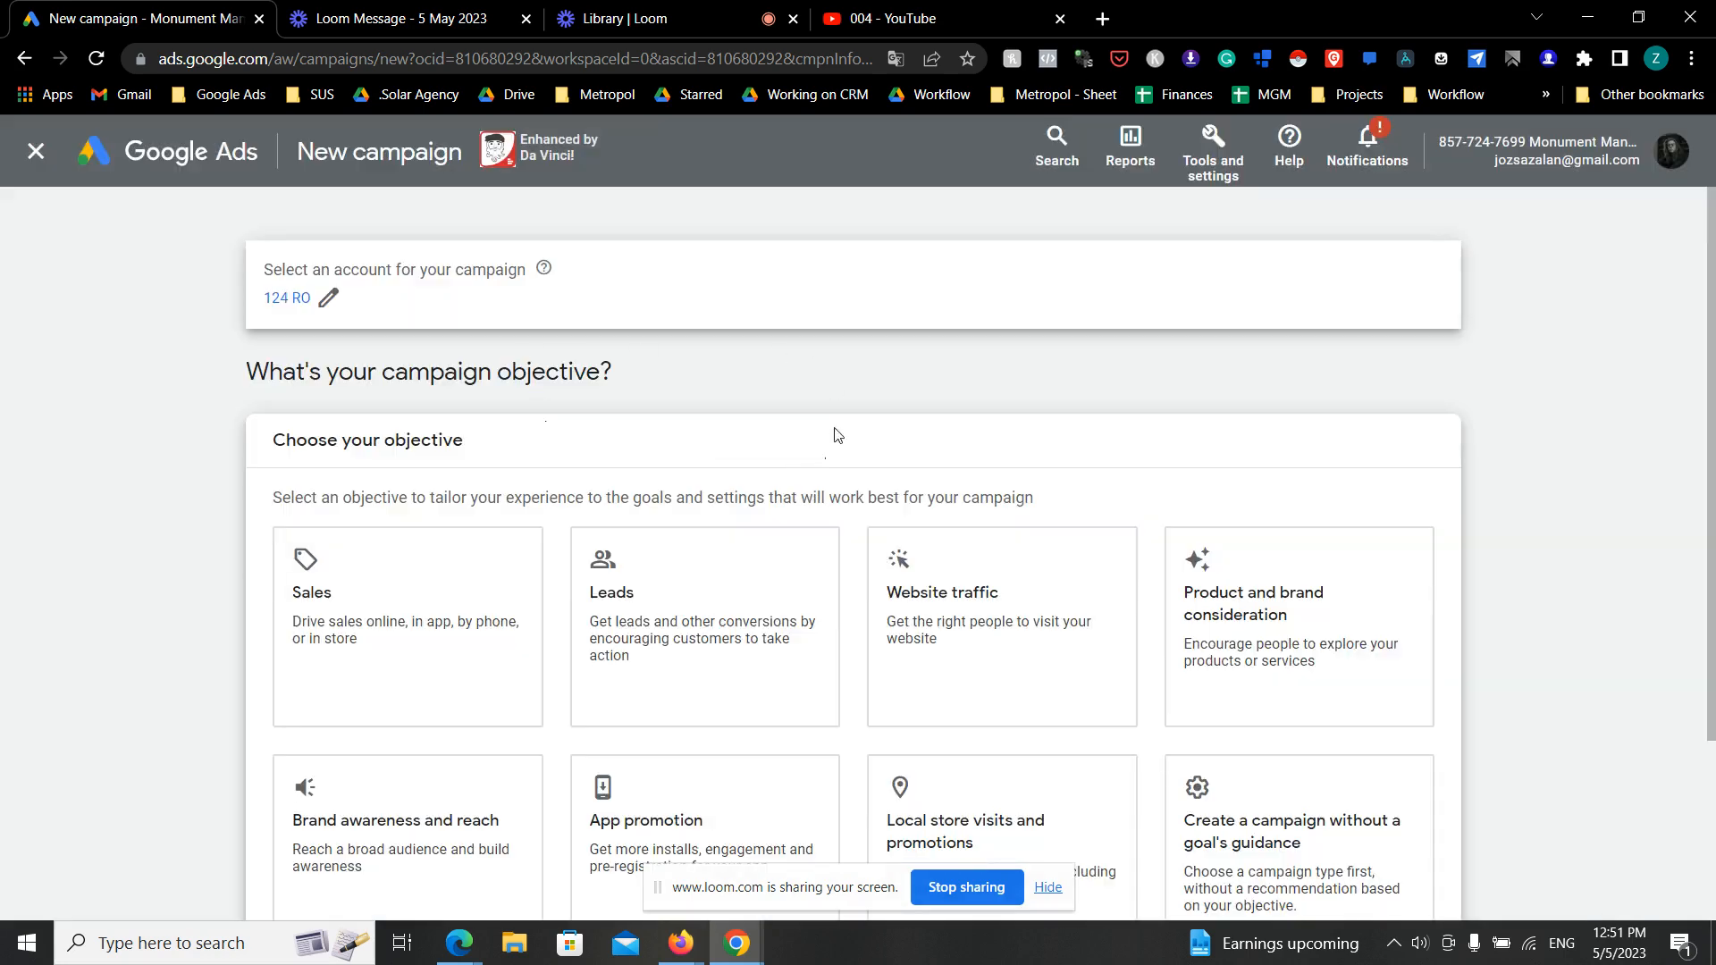
pyautogui.scroll(-2, 410, 410)
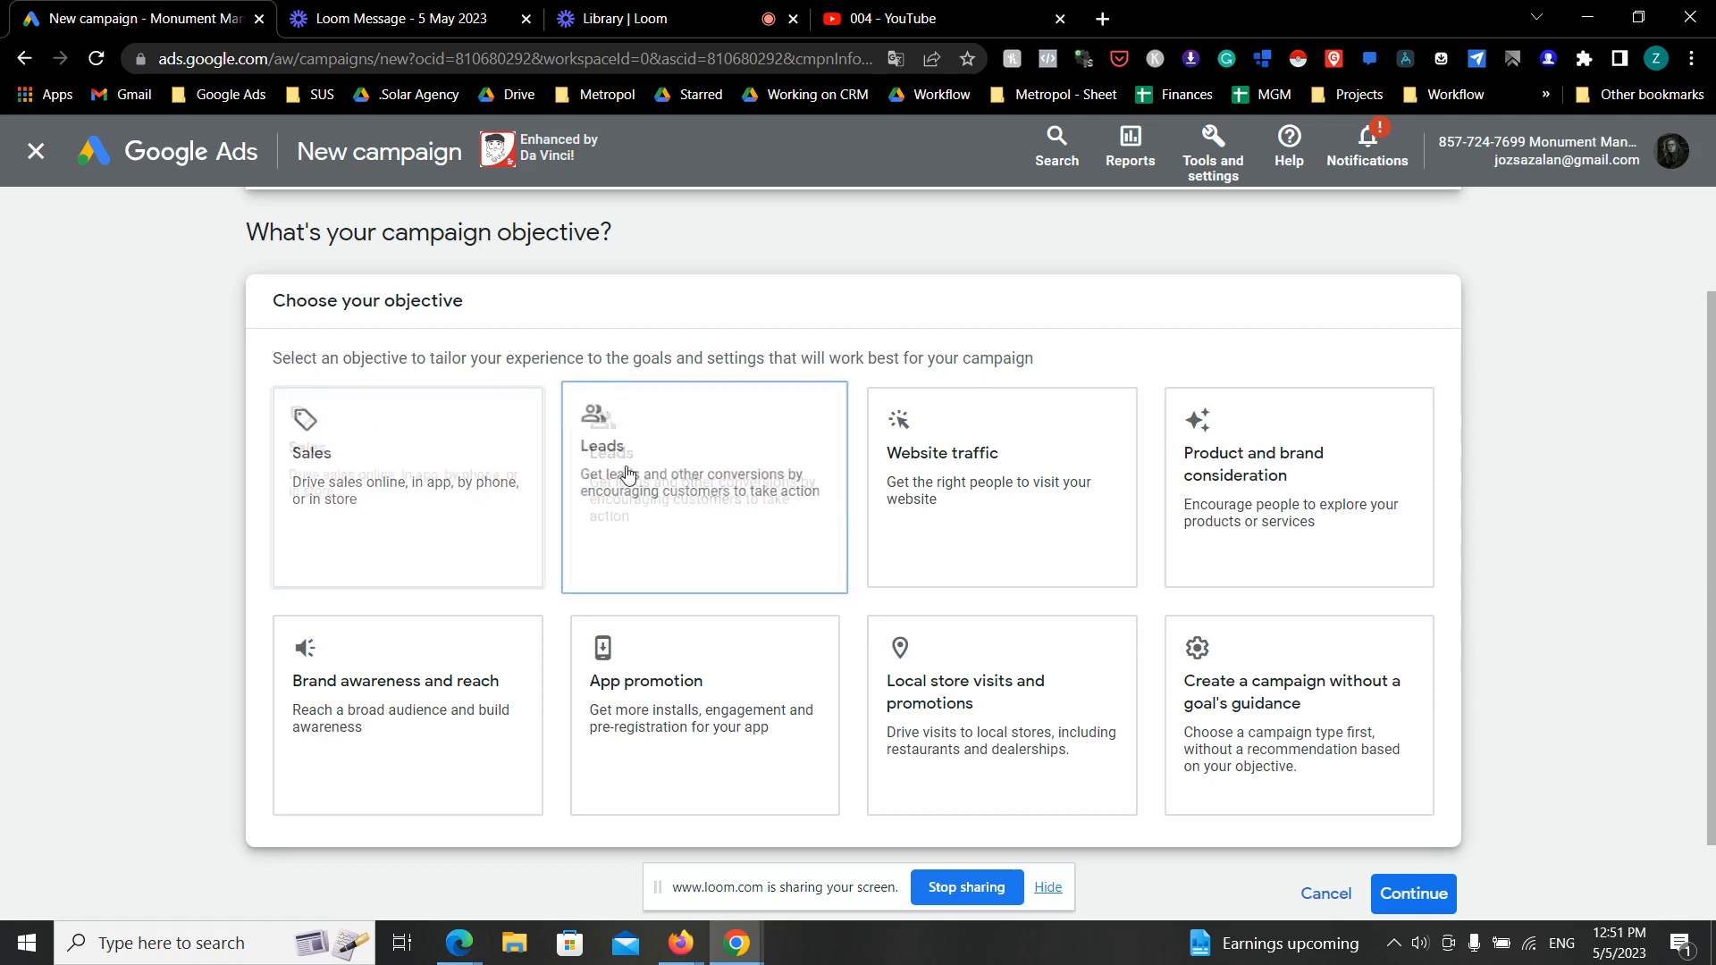
pyautogui.click(749, 481)
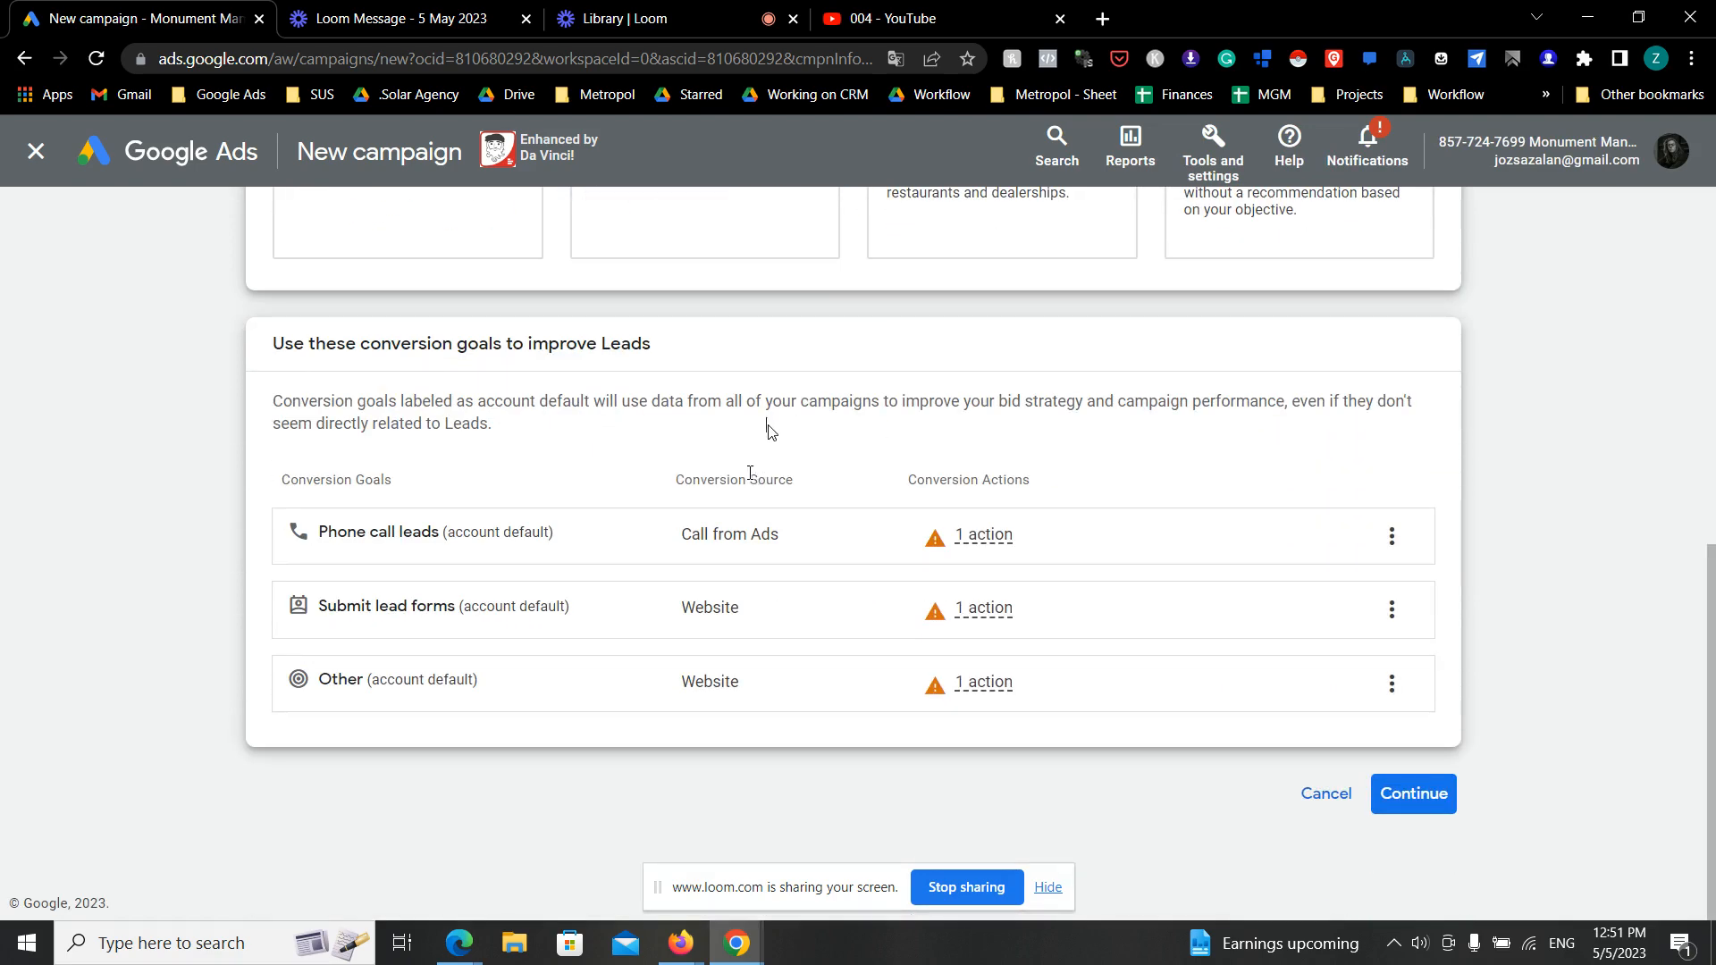
# - Remove the "Phone call leads" and "Submit lead forms" conversion goals, keeping only the Other goal, and continue
pyautogui.click(1394, 535)
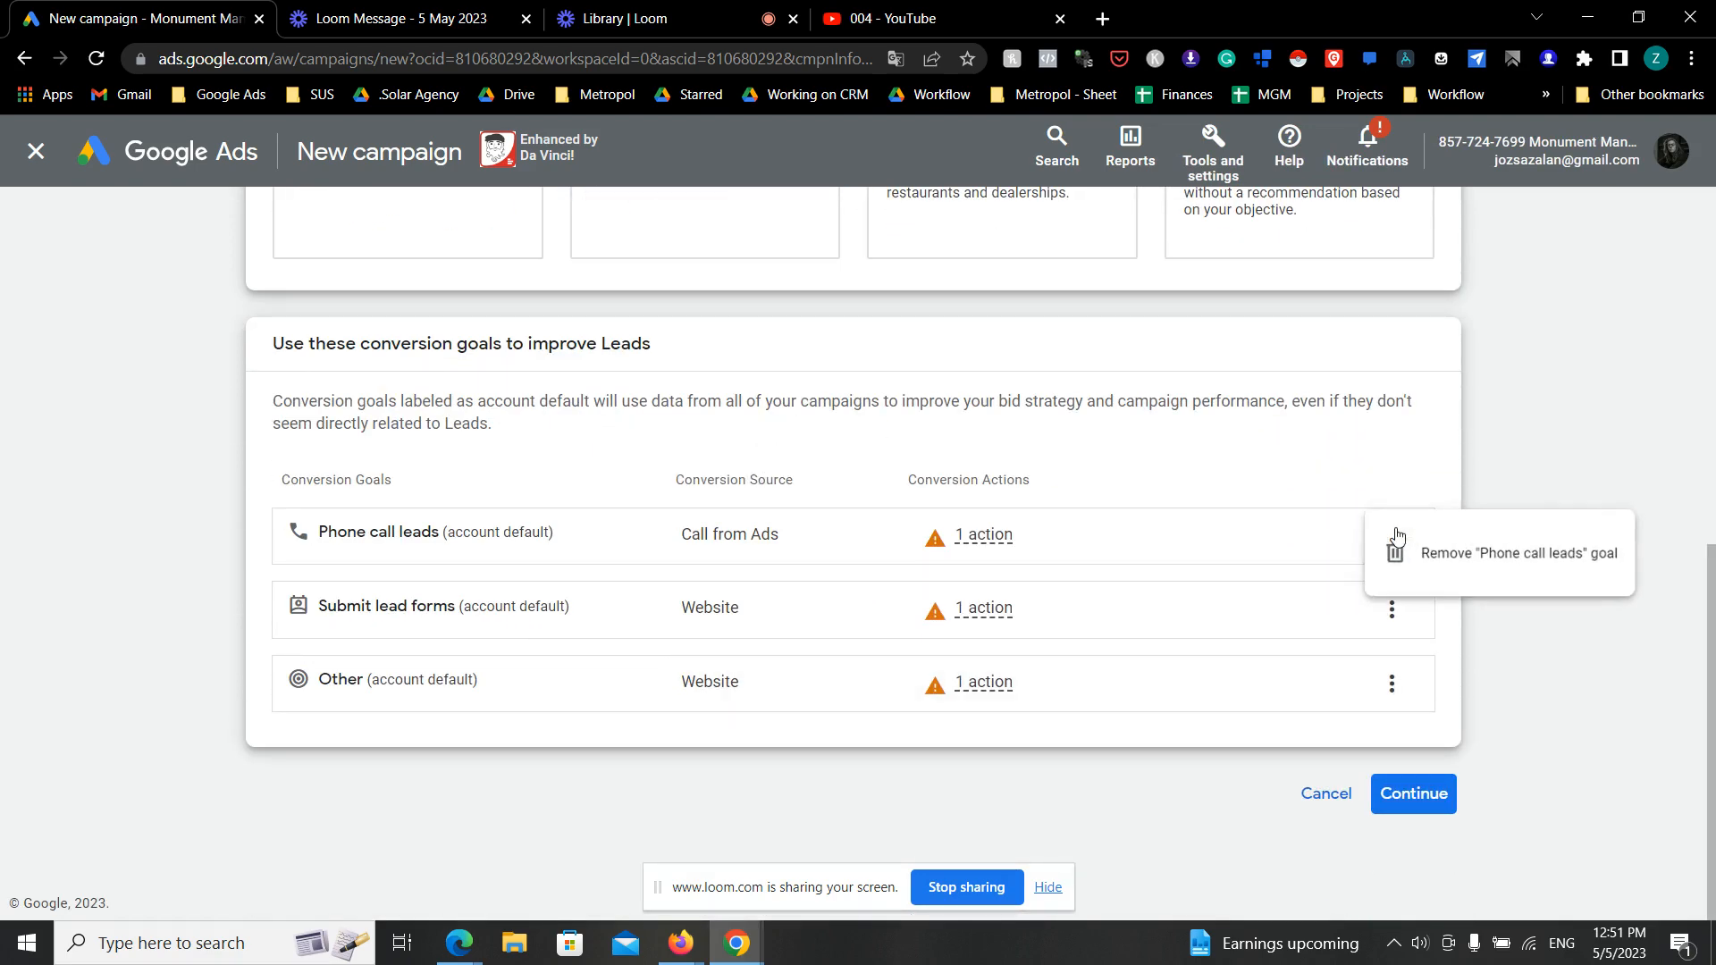
pyautogui.click(1412, 554)
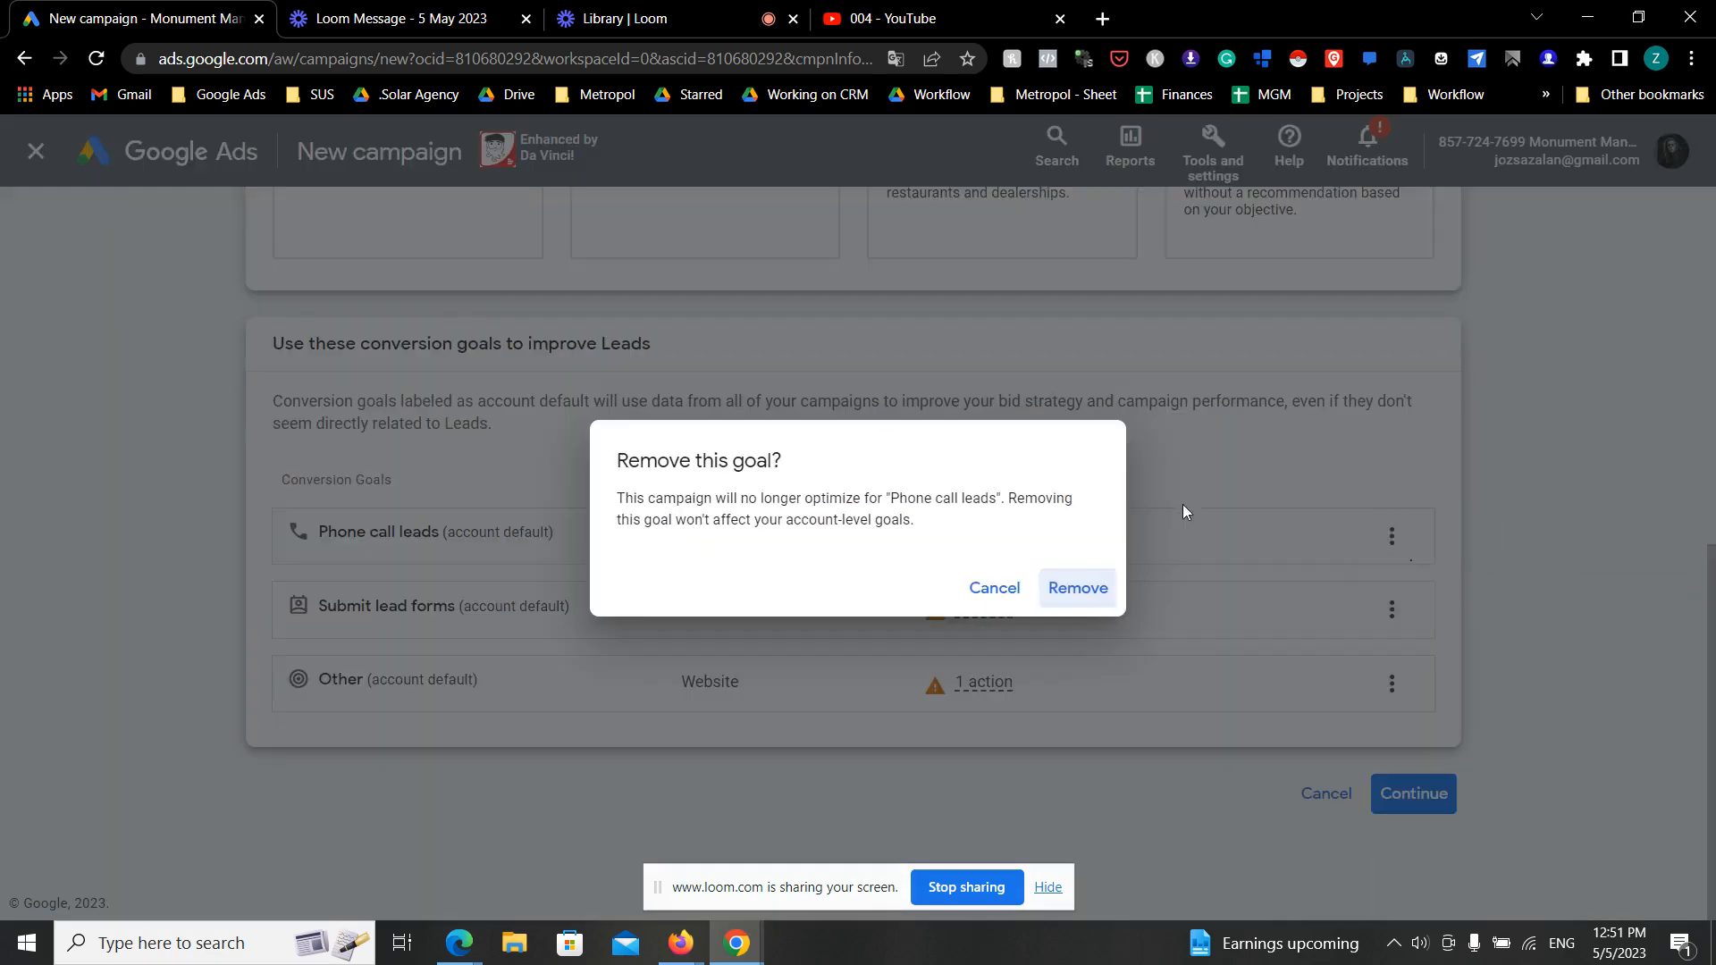
pyautogui.click(1105, 600)
pyautogui.click(1391, 572)
pyautogui.click(1394, 587)
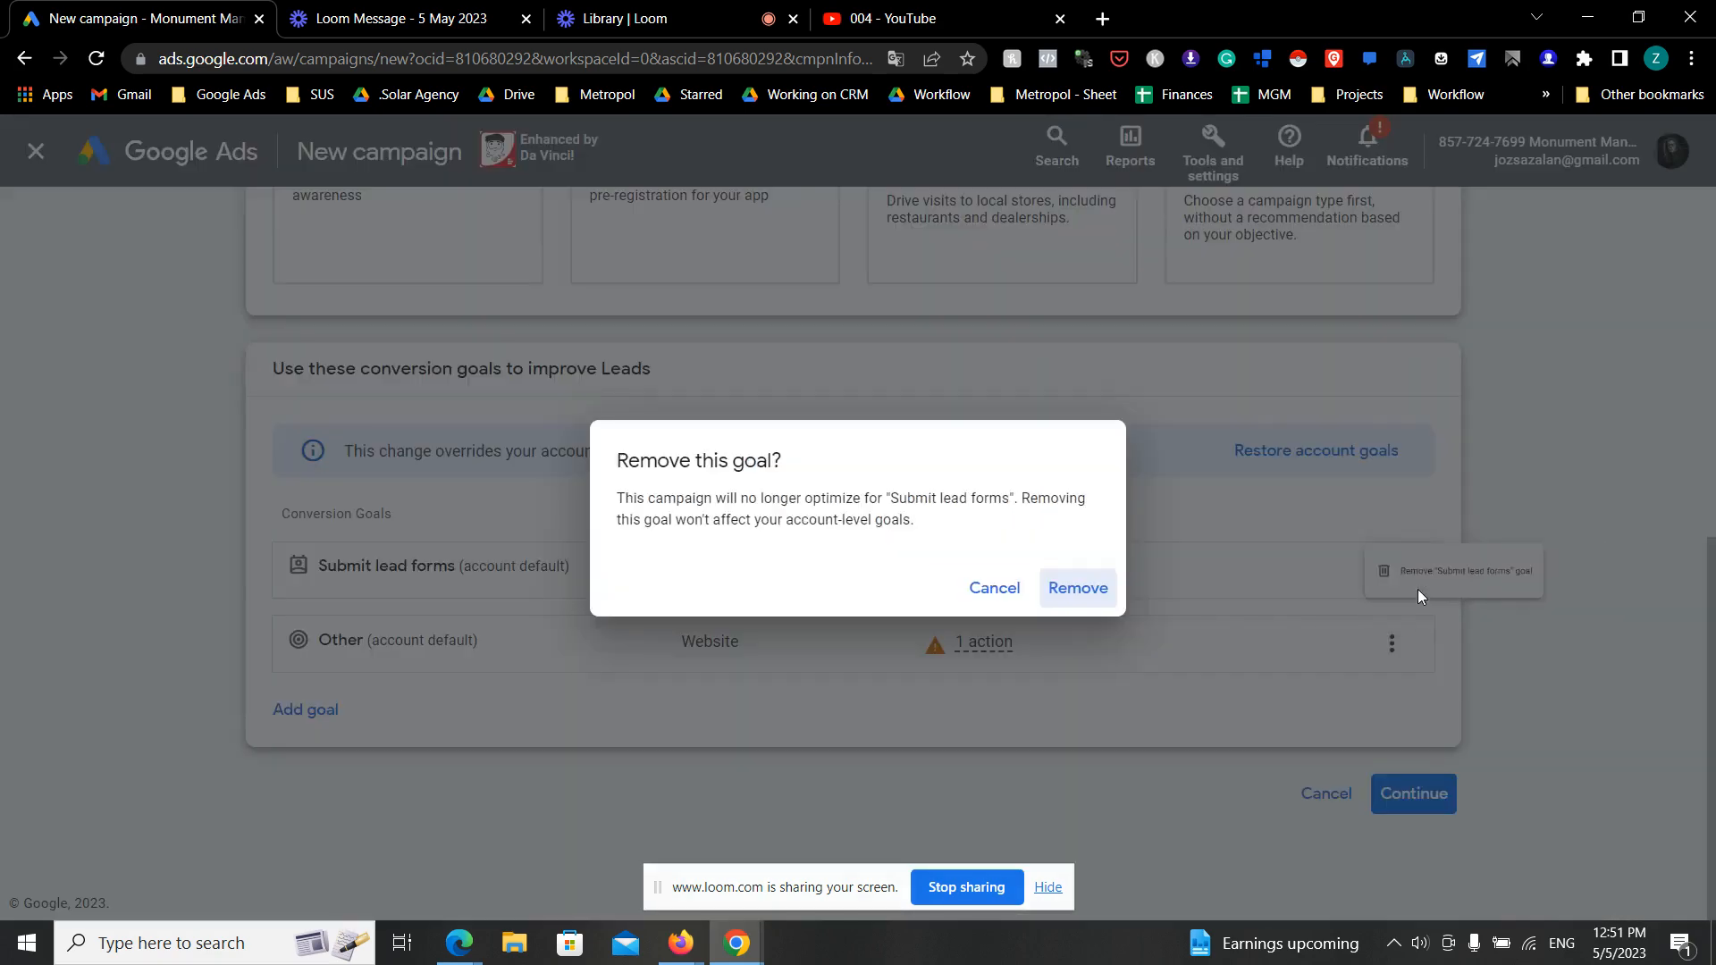
pyautogui.click(1081, 588)
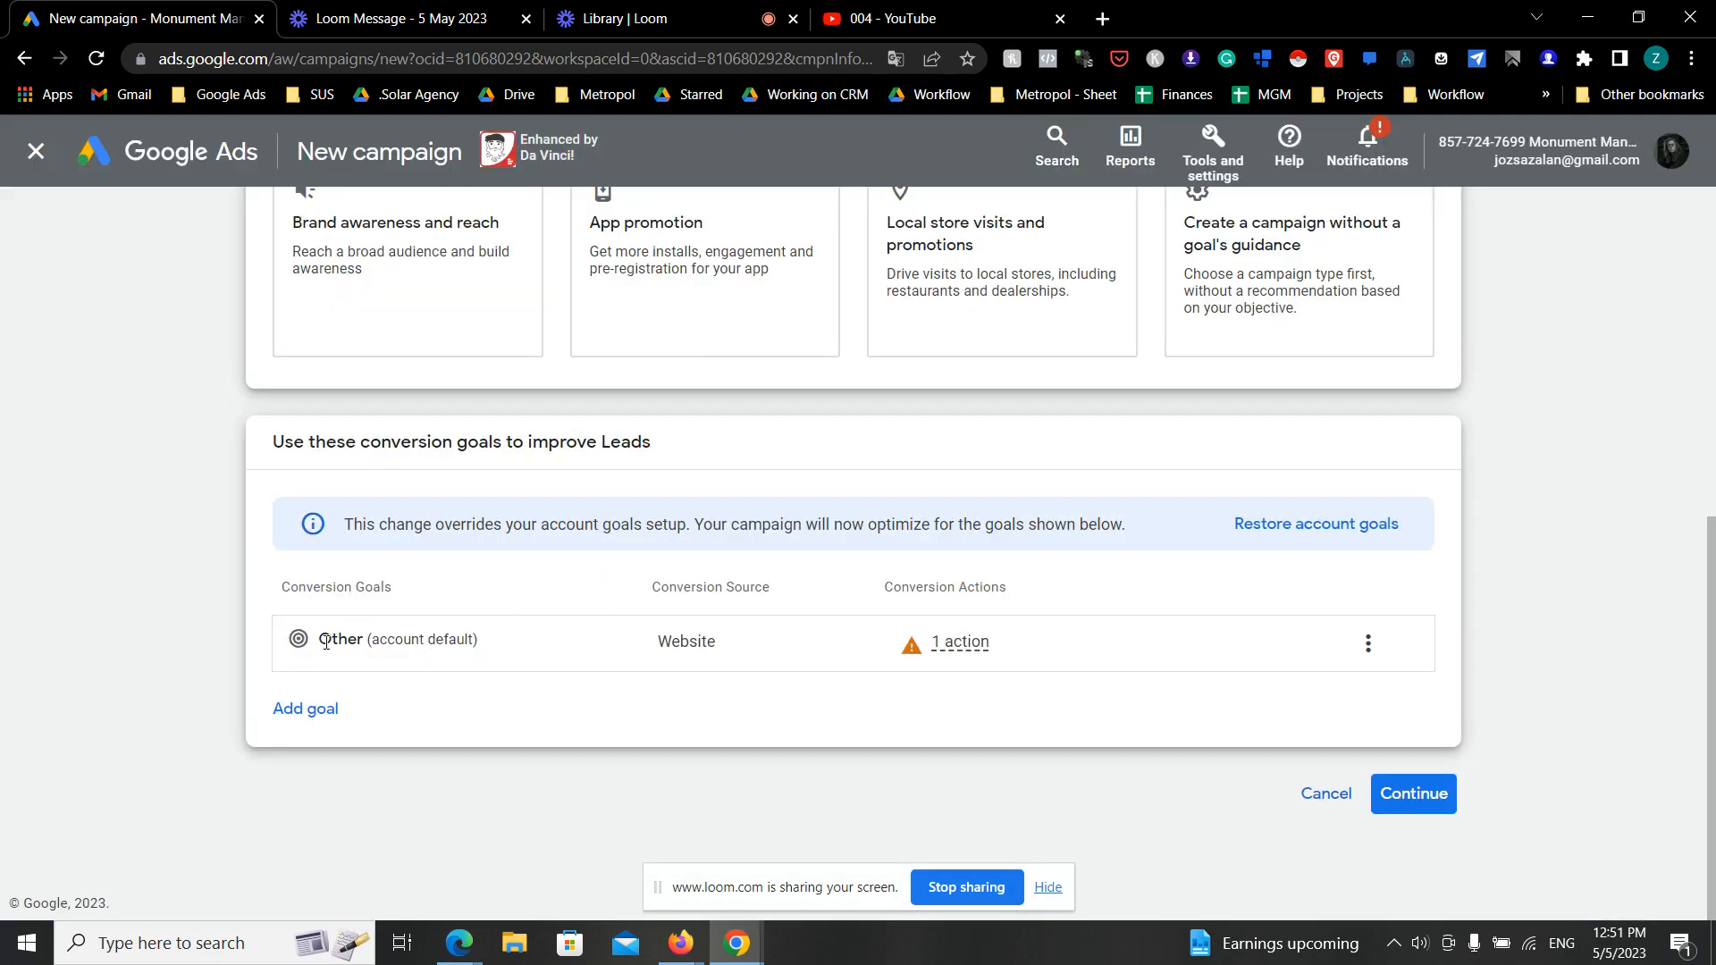
pyautogui.moveTo(308, 640); pyautogui.dragTo(502, 658)
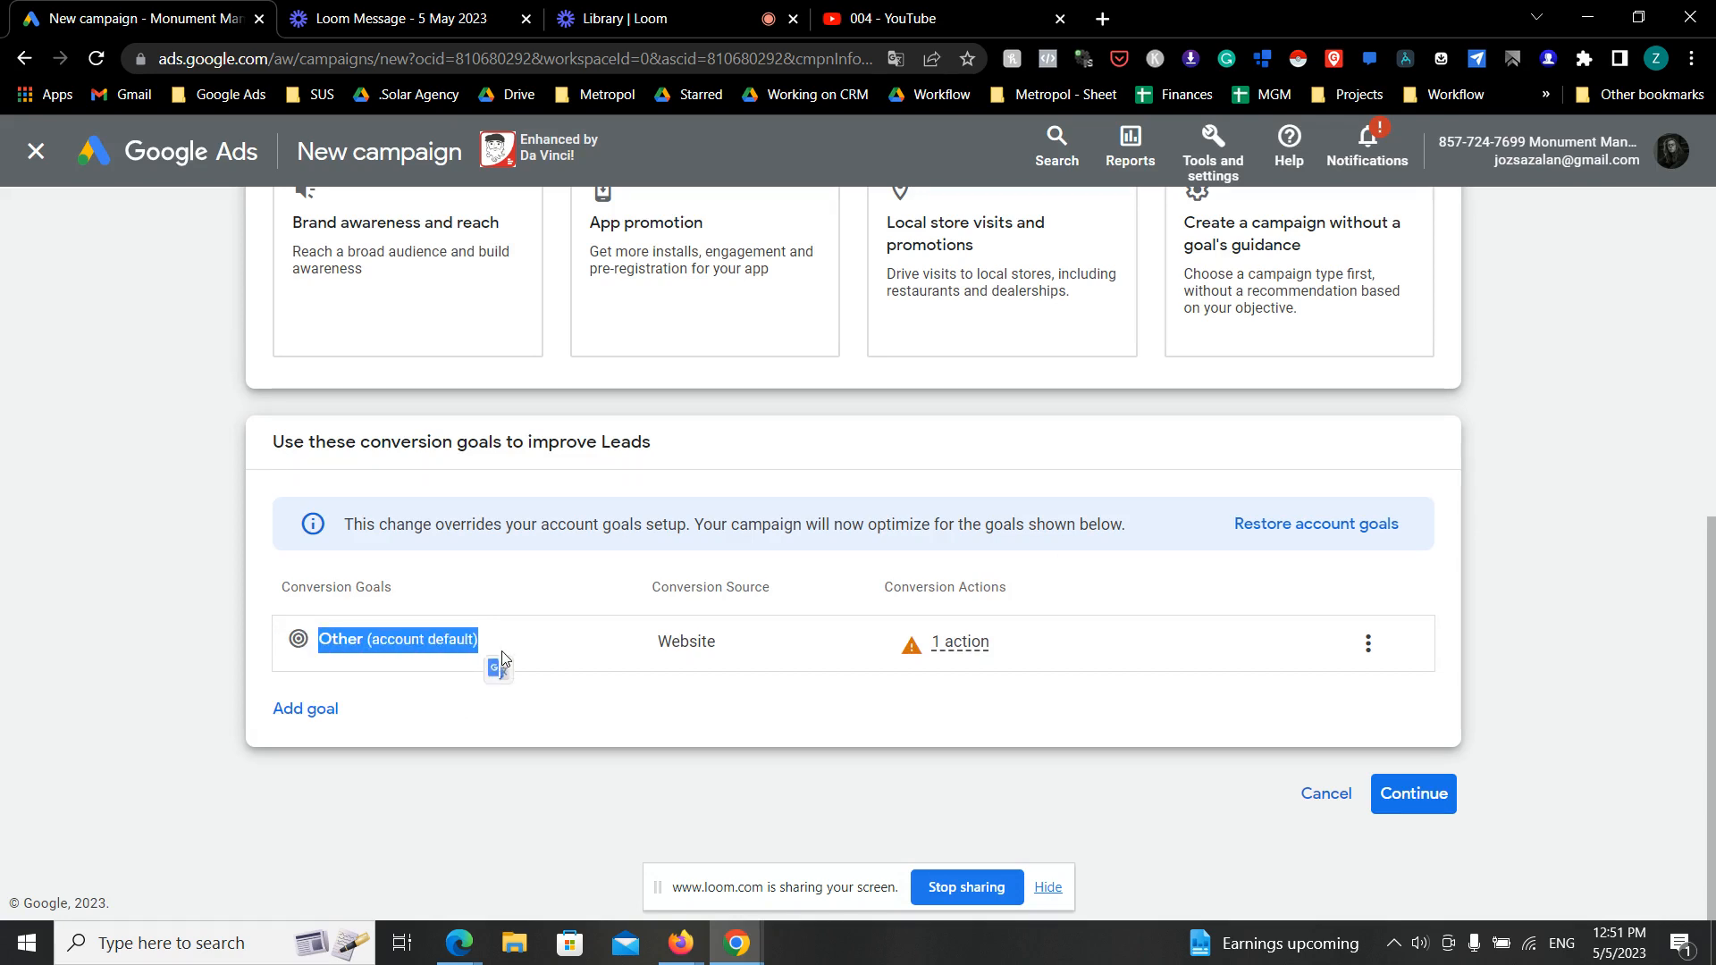
pyautogui.click(1413, 793)
# - Choose Video as the campaign type and continue to the campaign's general settings
pyautogui.scroll(-2, 1340, 796)
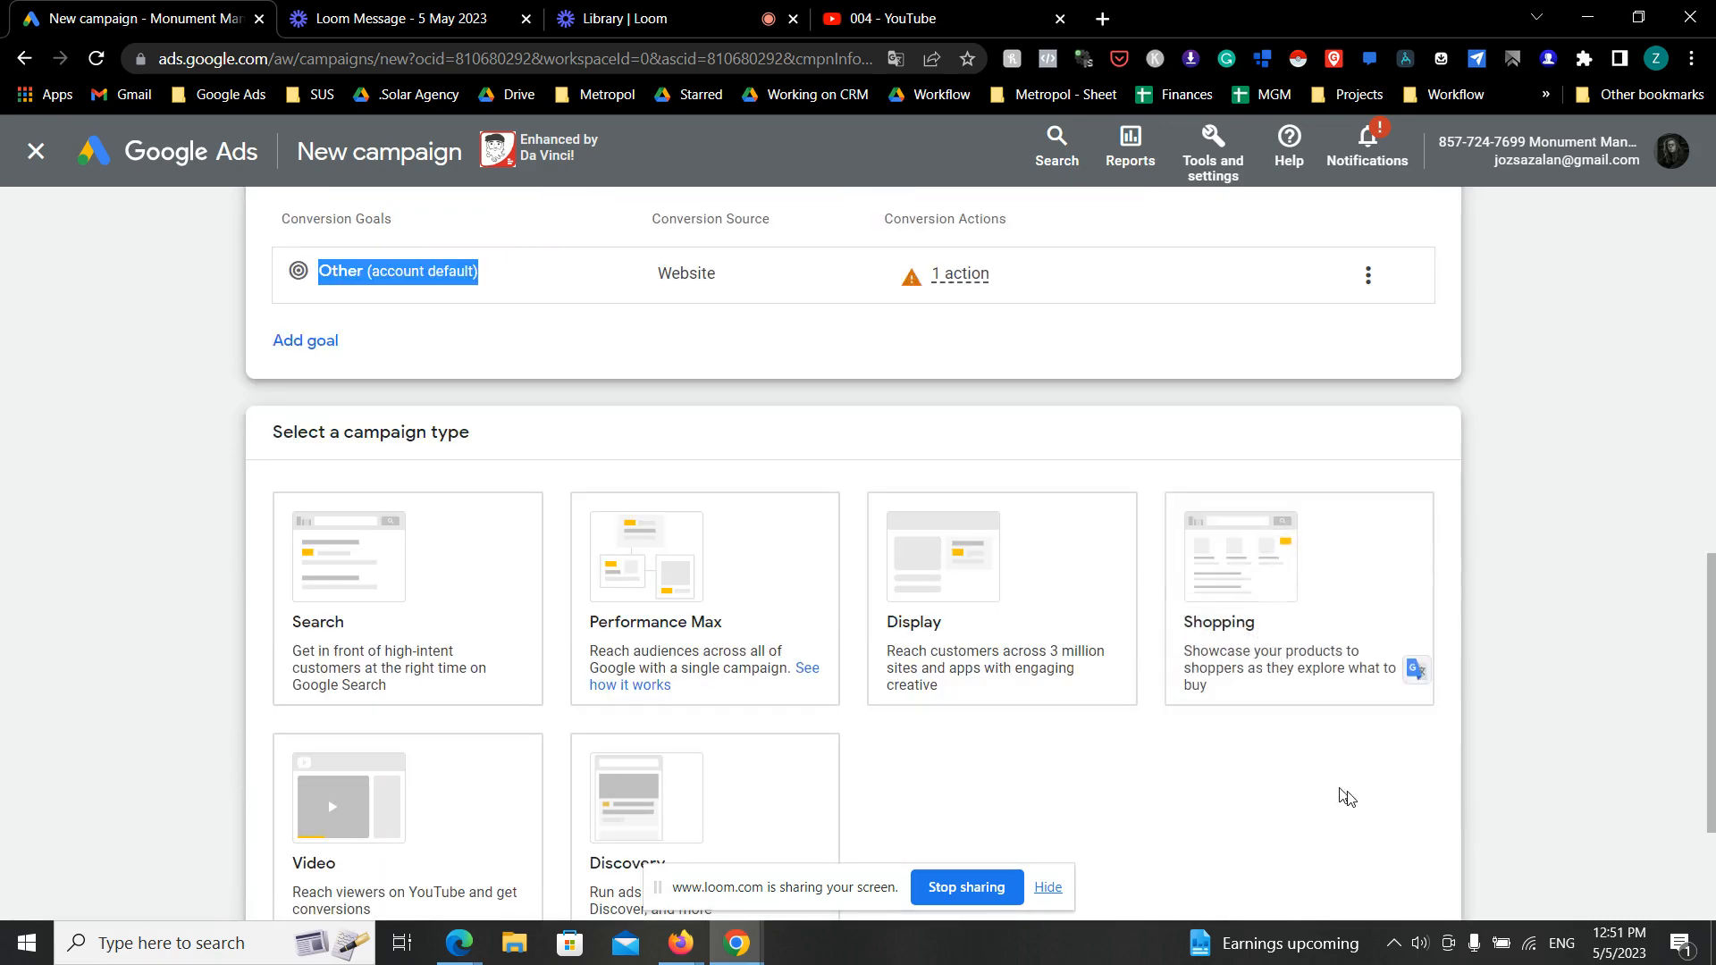
pyautogui.scroll(-2, 1340, 797)
pyautogui.click(459, 579)
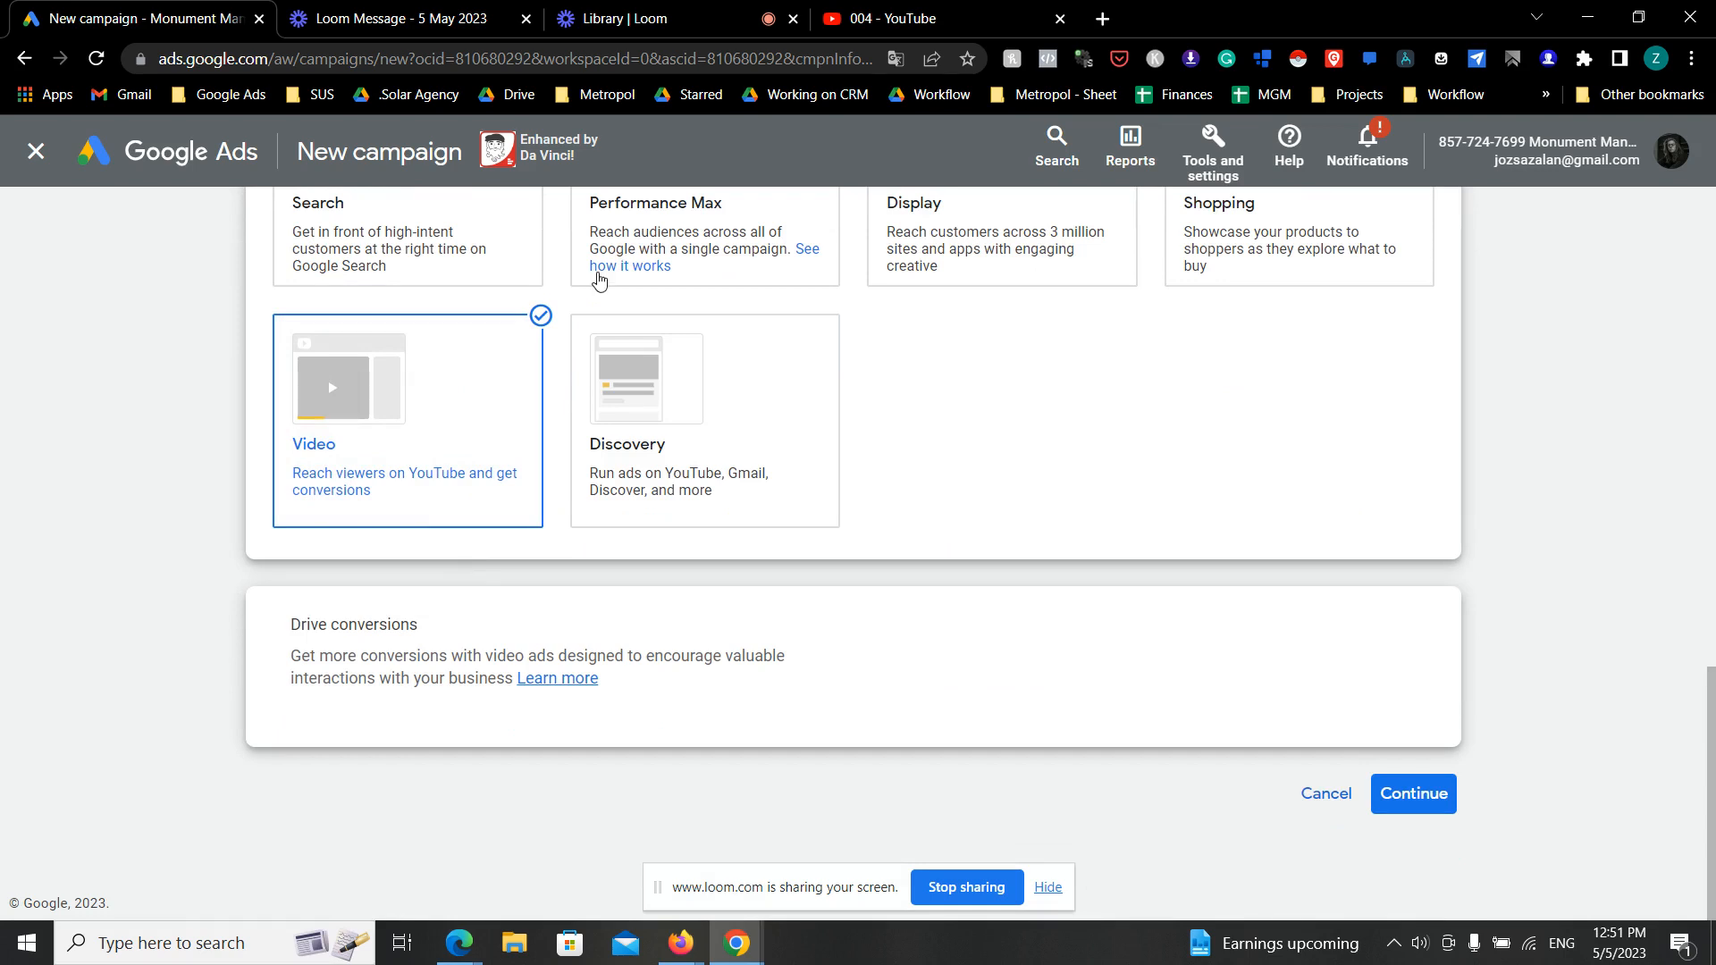
pyautogui.scroll(1, 625, 294)
pyautogui.scroll(-1, 1296, 357)
pyautogui.click(1406, 783)
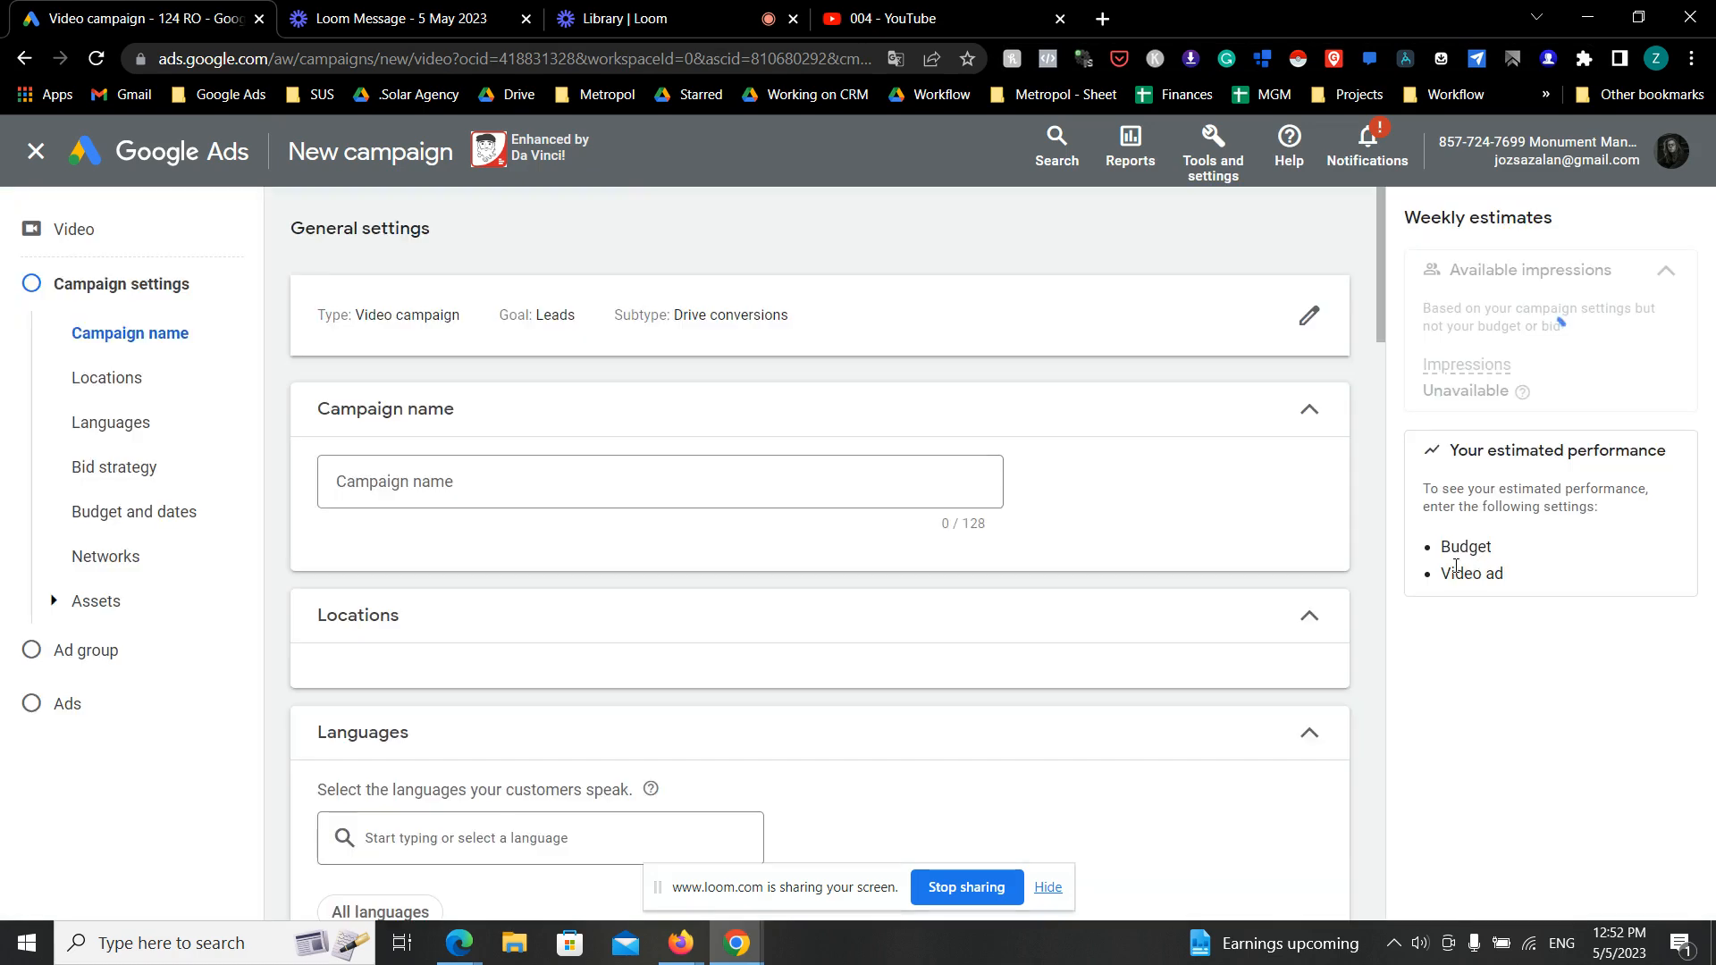
# - Replace the default campaign name with "05.05 Cool Solar Youtube Lead Gen"
pyautogui.click(703, 484)
pyautogui.hotkey('ctrl', 'a')
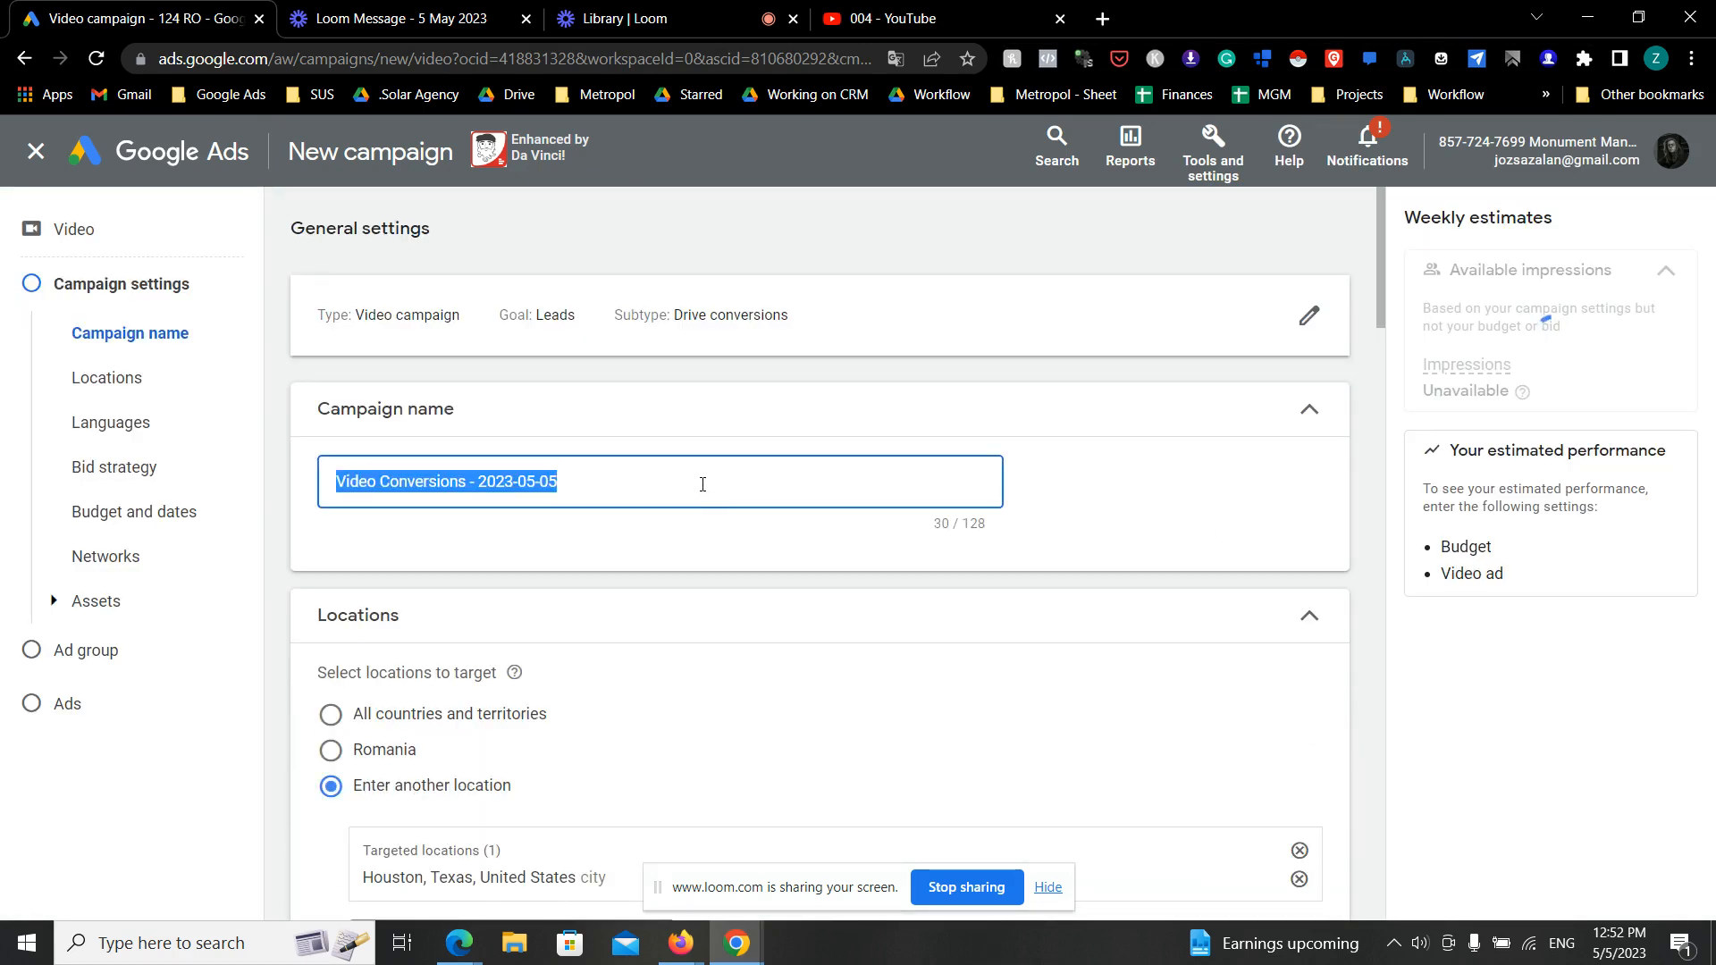
pyautogui.press('BackSpace')
pyautogui.write('0')
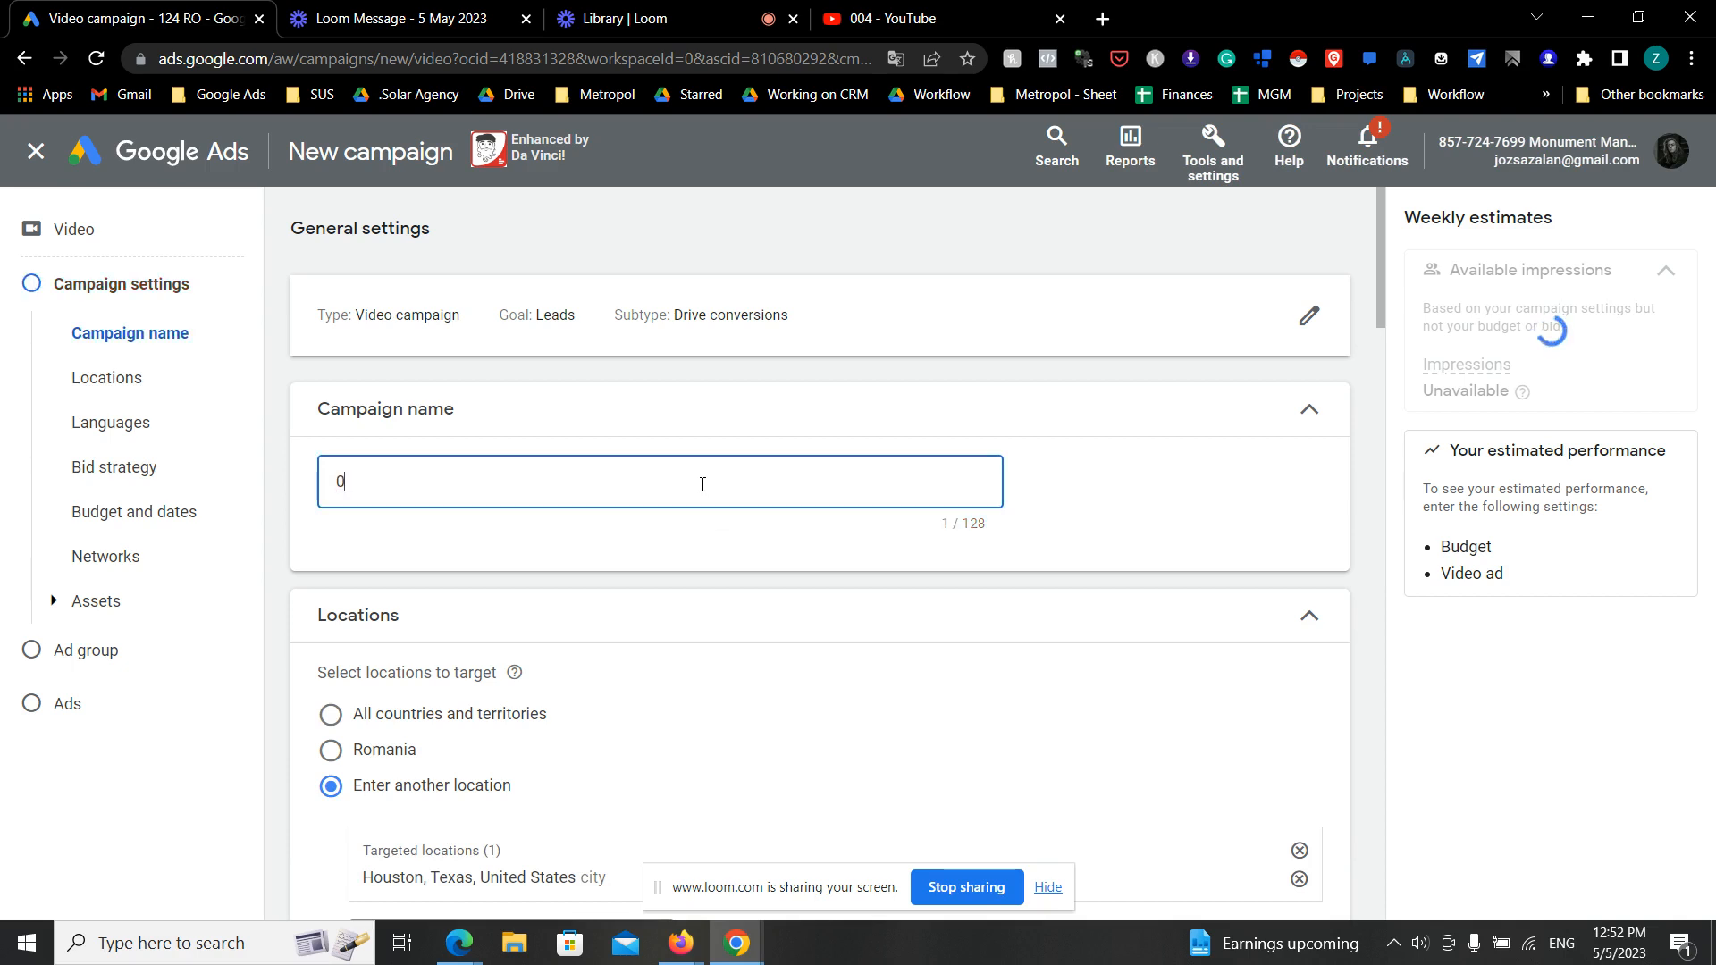
pyautogui.write('5.05 Coo')
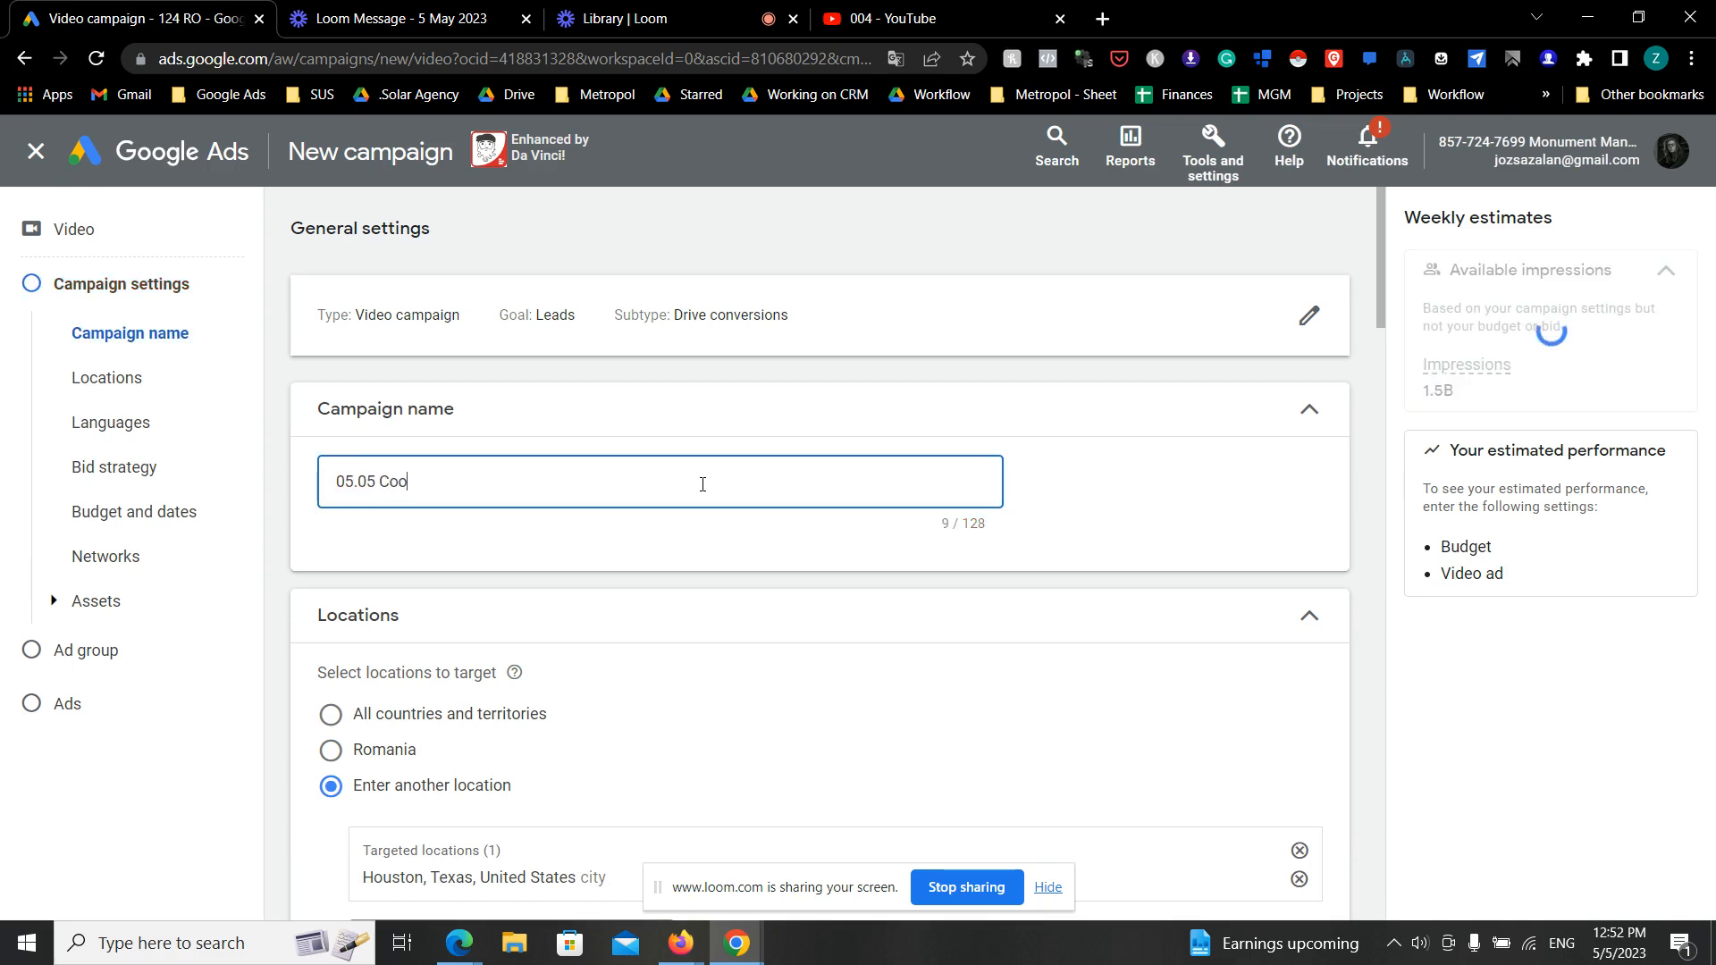
pyautogui.write('Solar Youtube Lead Gen')
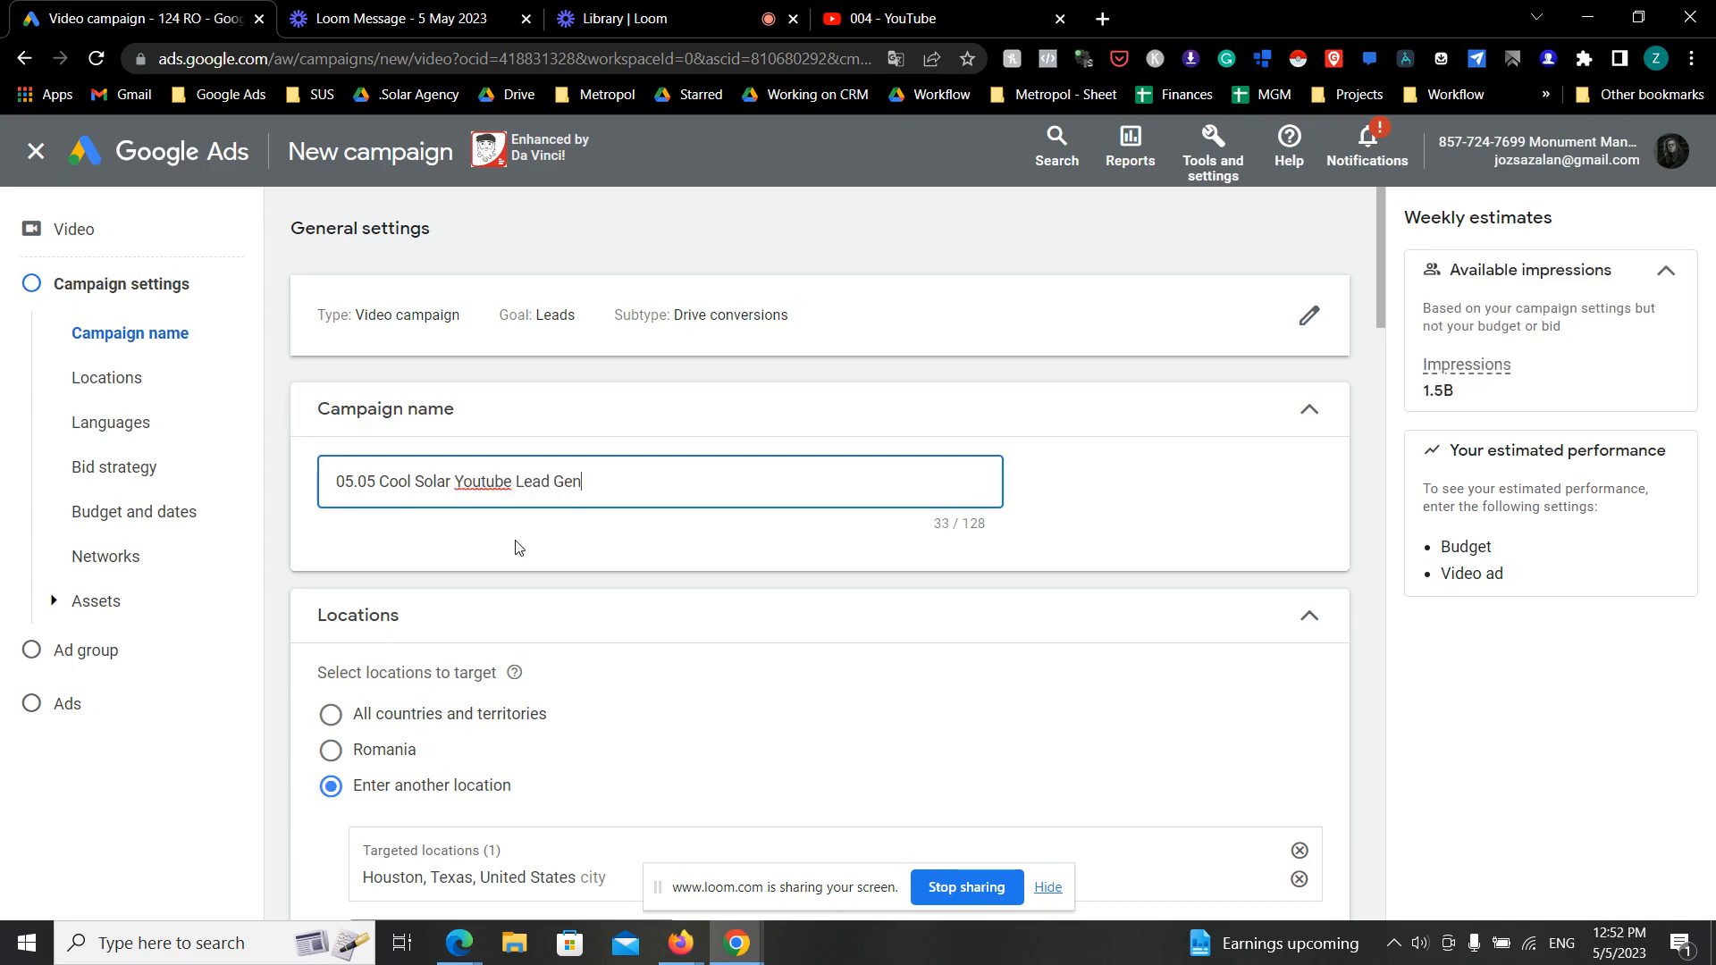
# - Add the US states of Florida and Arizona to the campaign's targeted locations
pyautogui.scroll(-5, 523, 561)
pyautogui.click(580, 547)
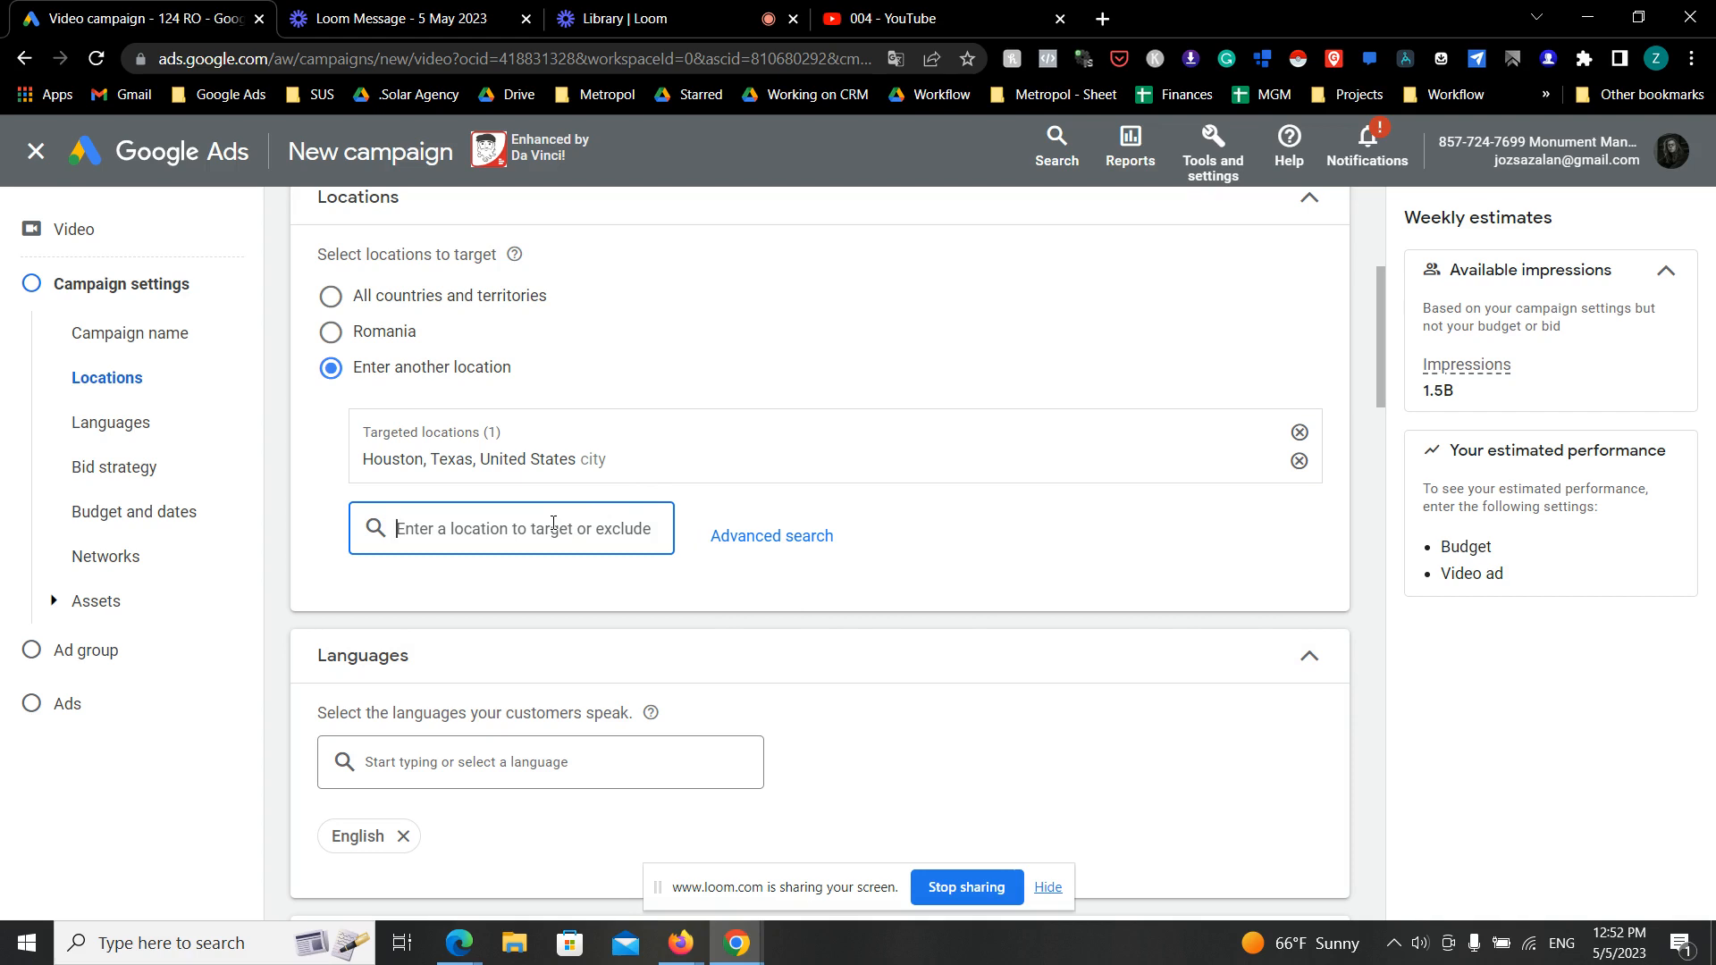
pyautogui.write('folrida')
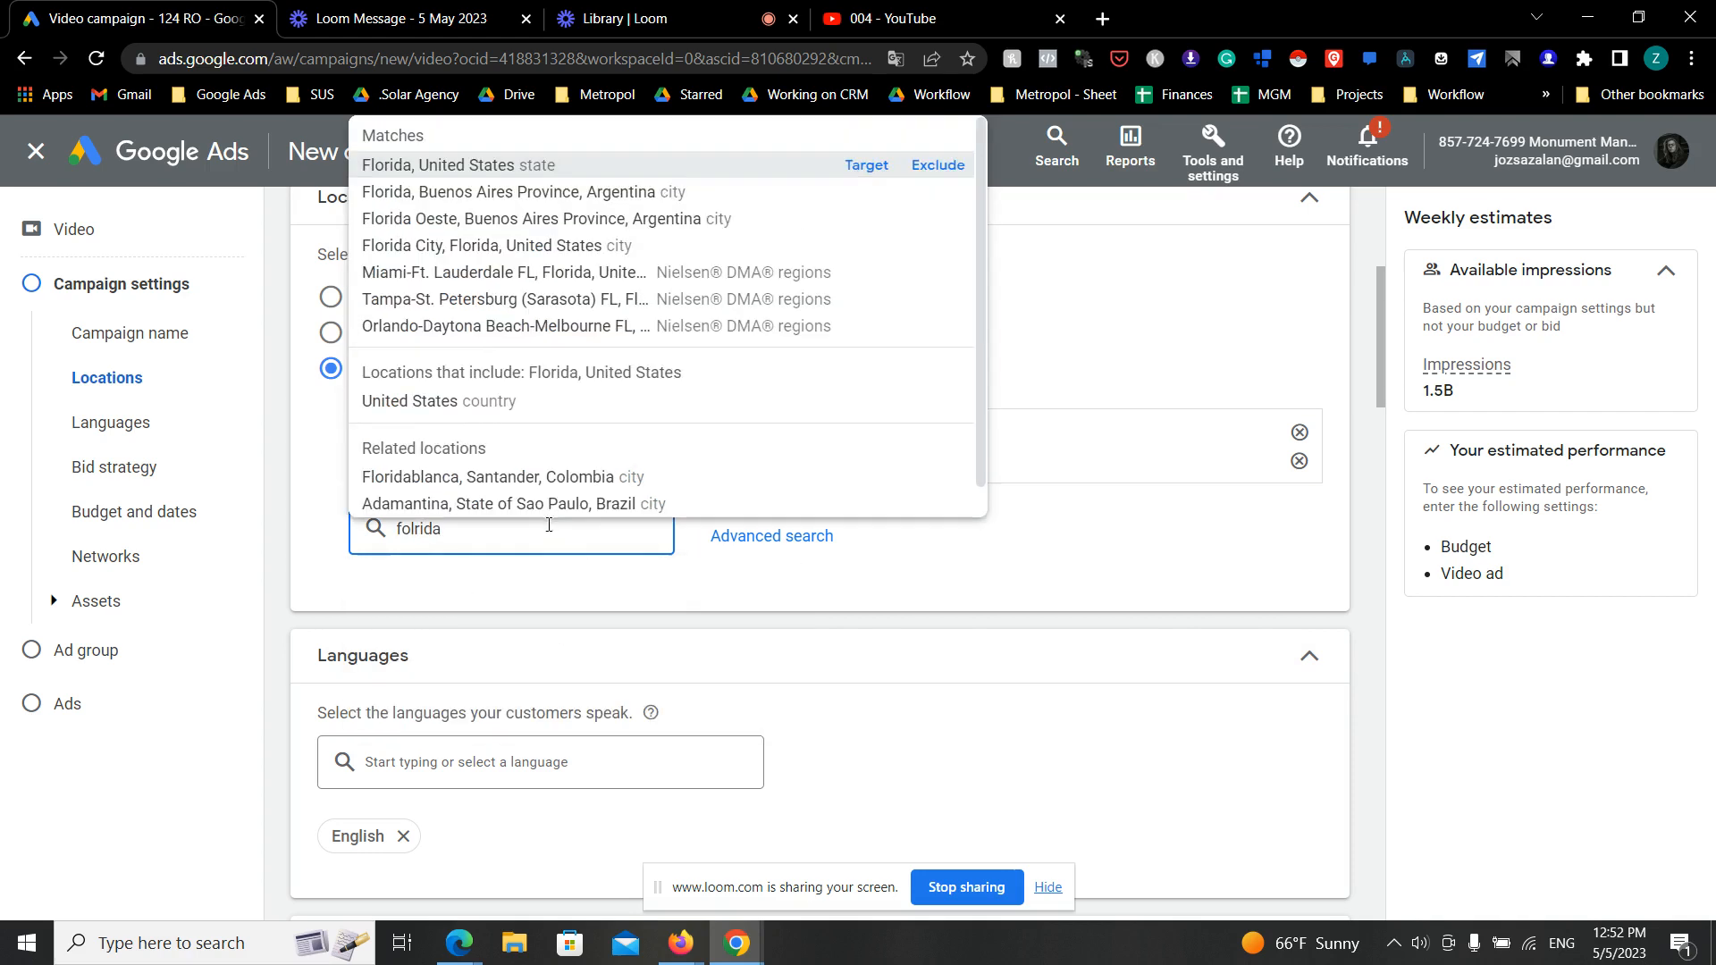
pyautogui.click(878, 165)
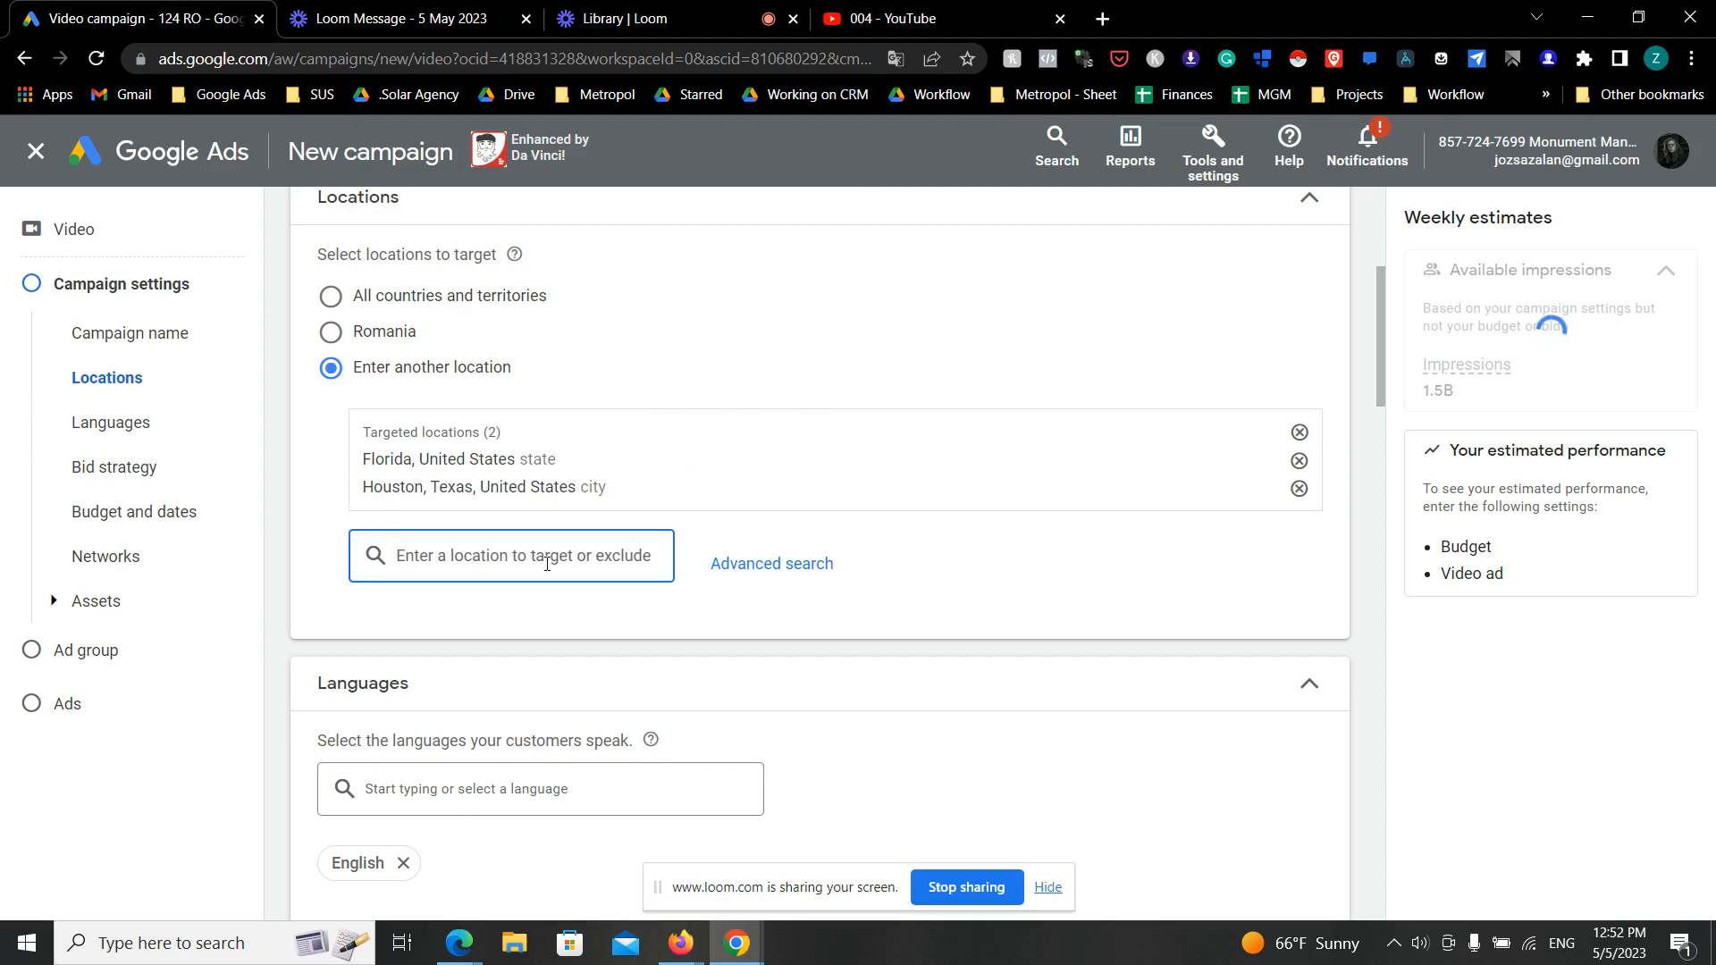
pyautogui.write('ari')
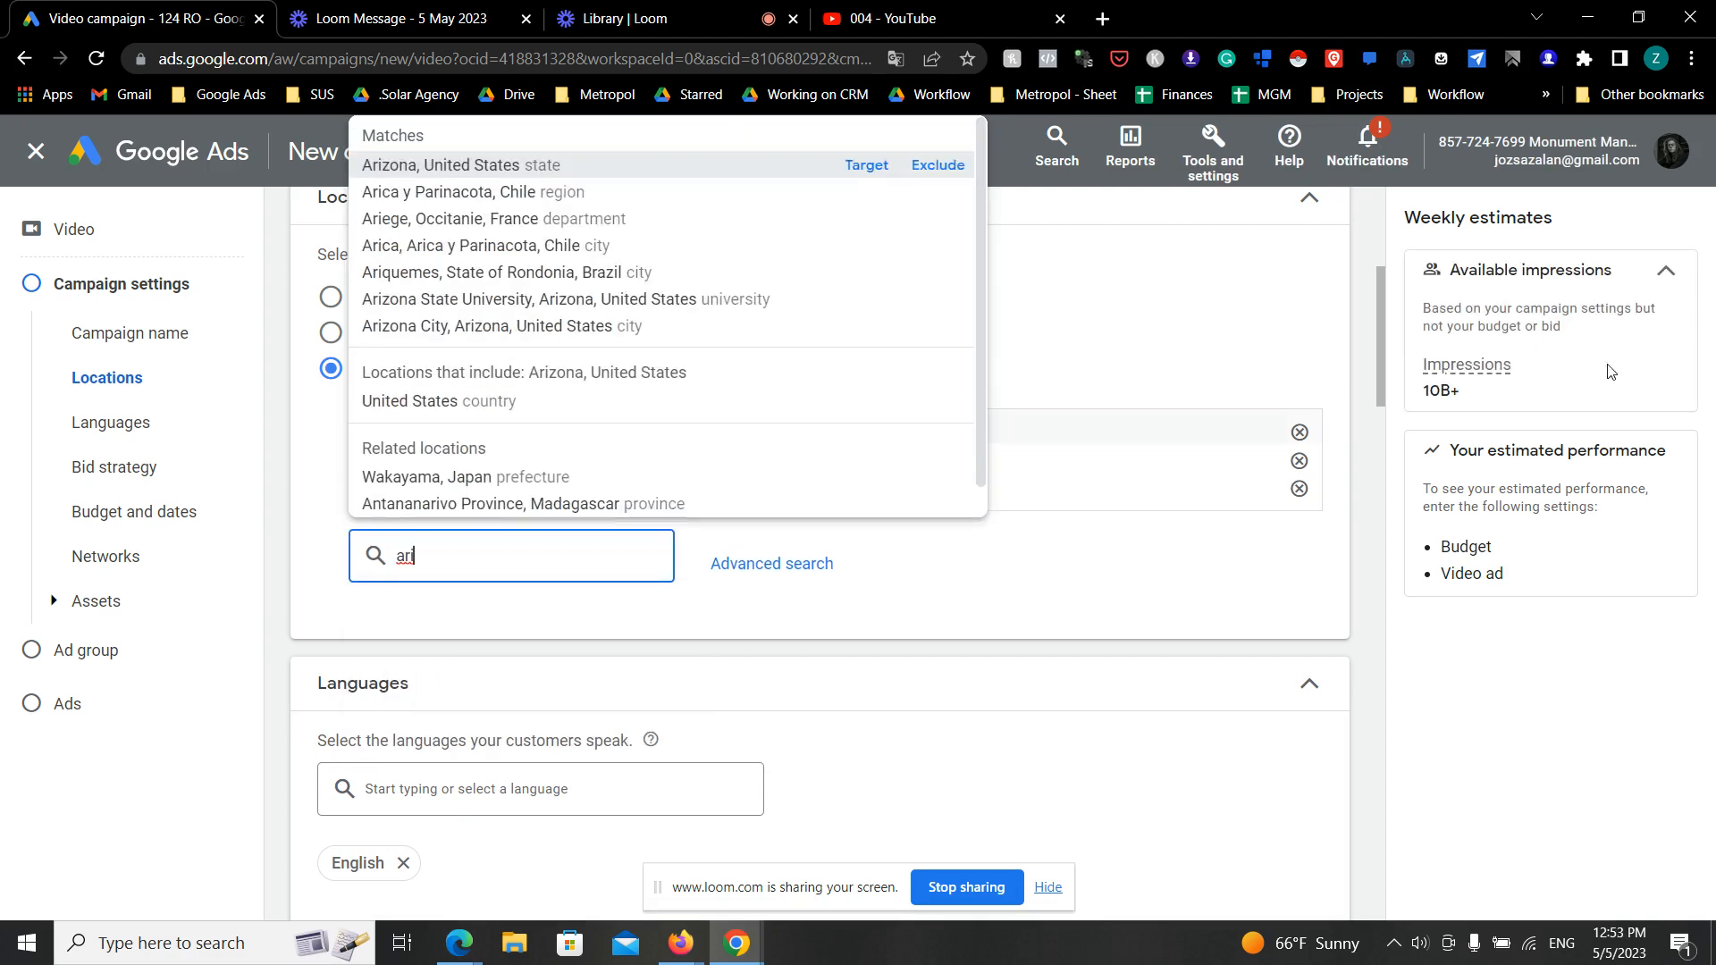
pyautogui.click(869, 166)
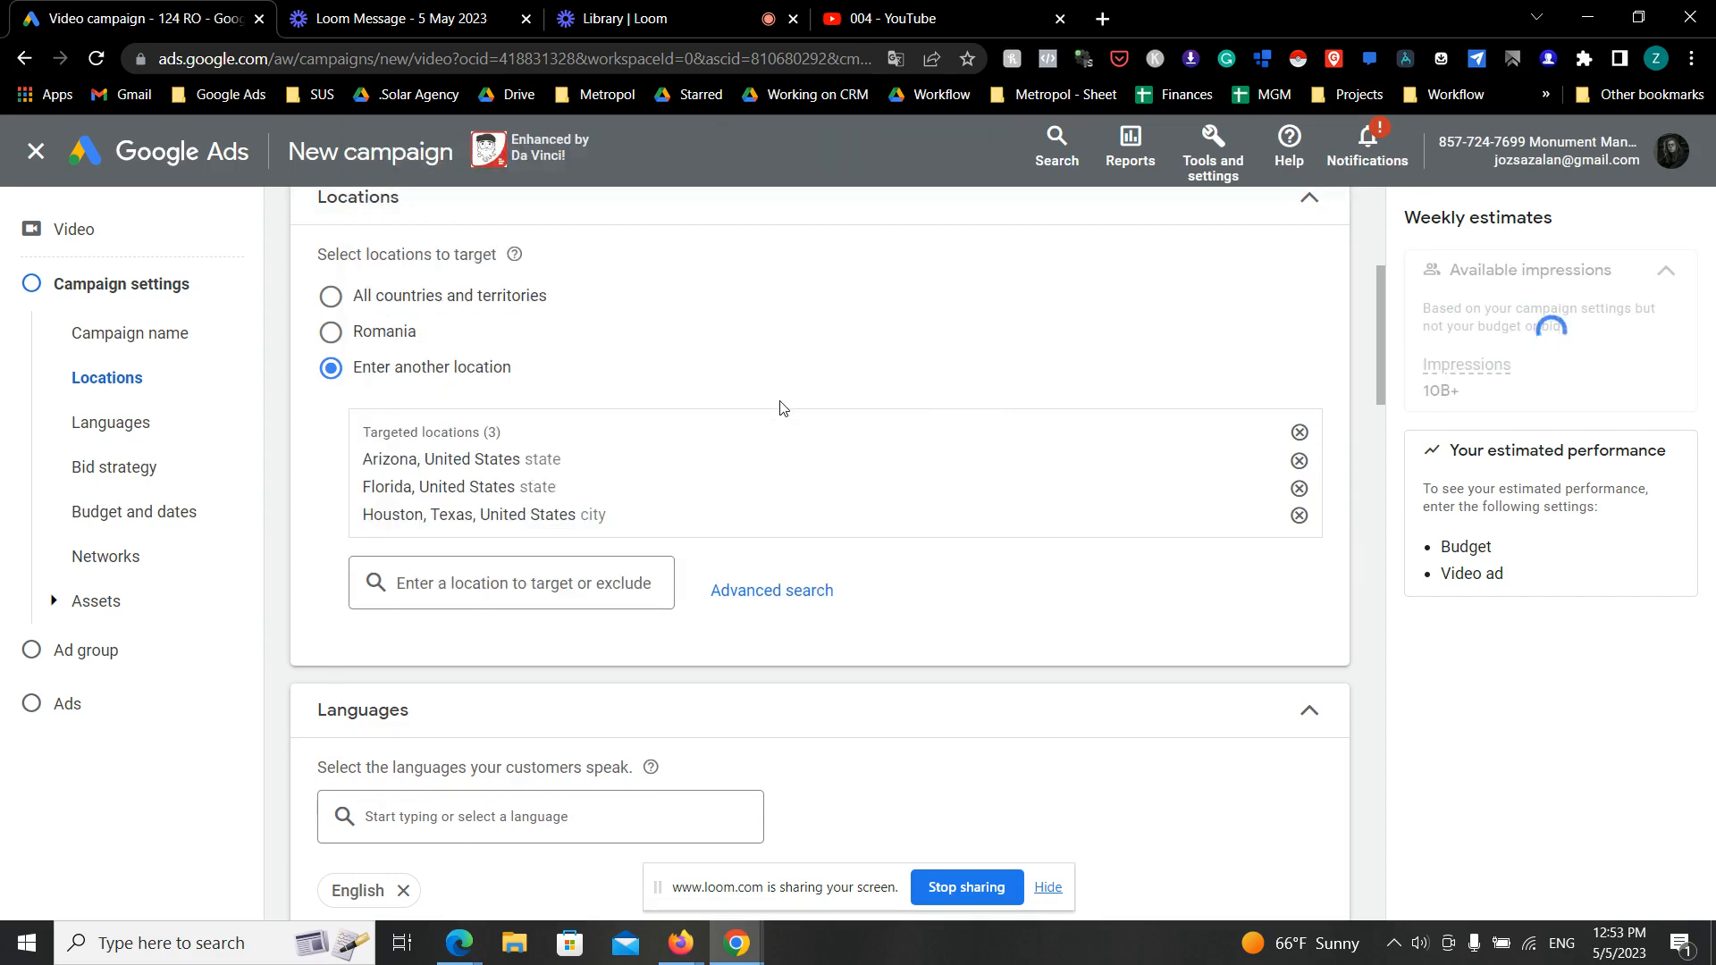
# - Check the campaign's language options and its bid strategy
pyautogui.scroll(-2, 644, 364)
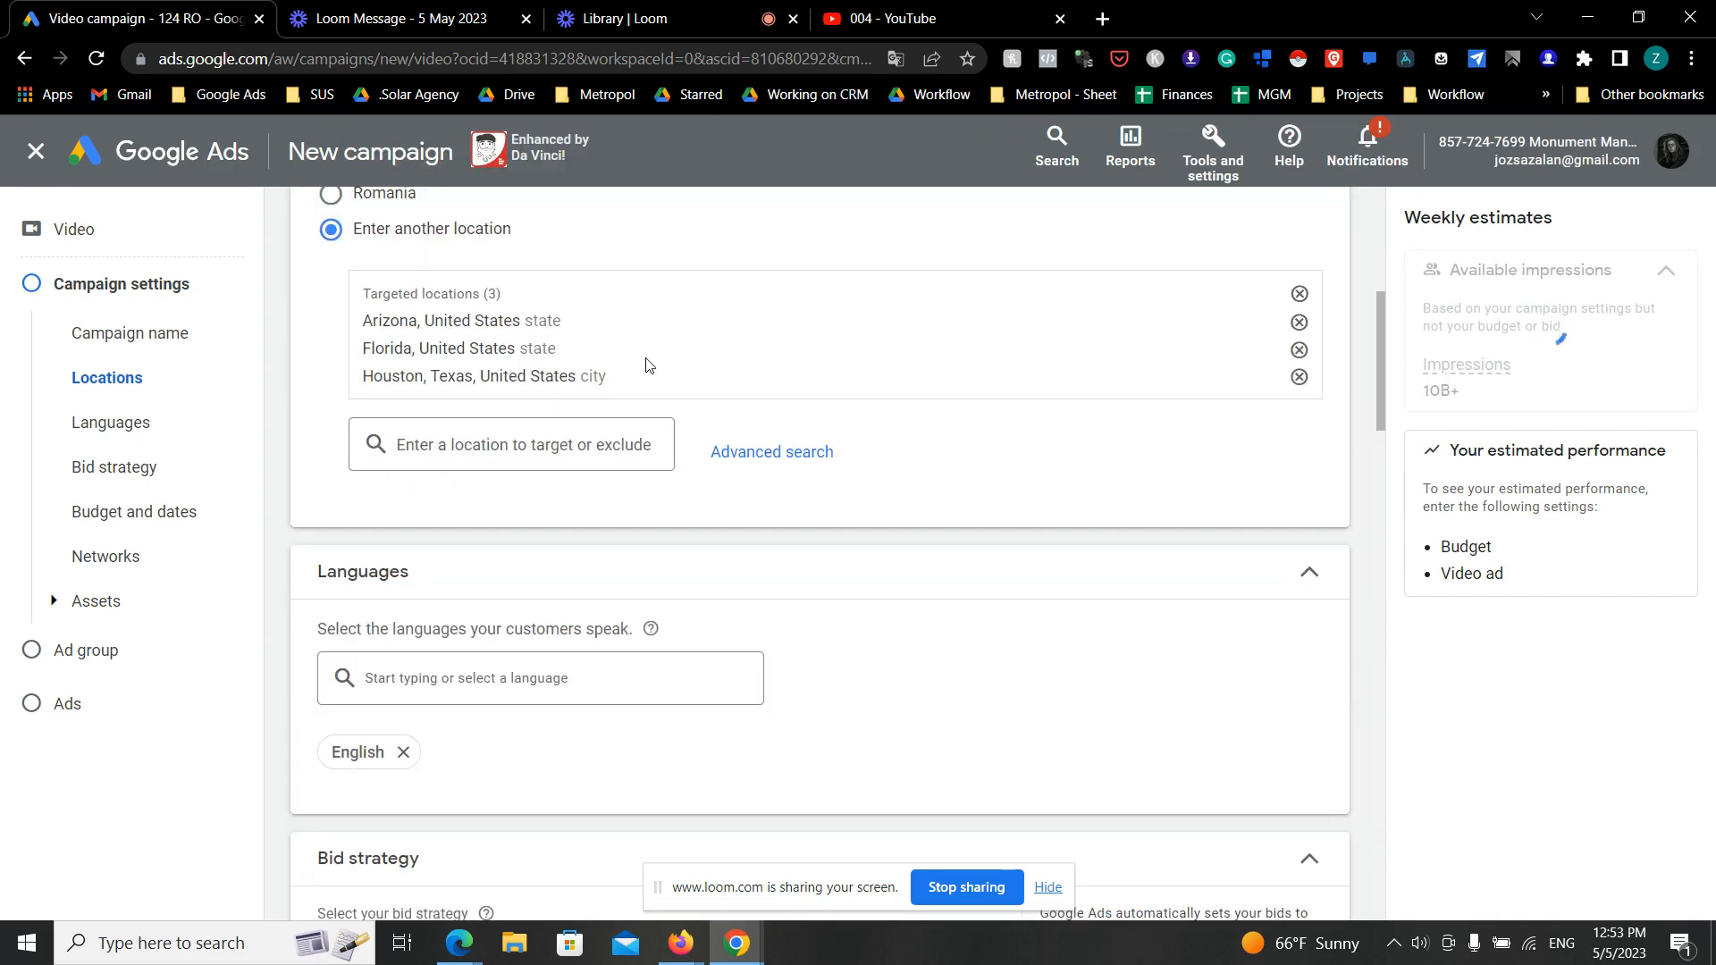
pyautogui.scroll(-3, 483, 715)
pyautogui.click(547, 403)
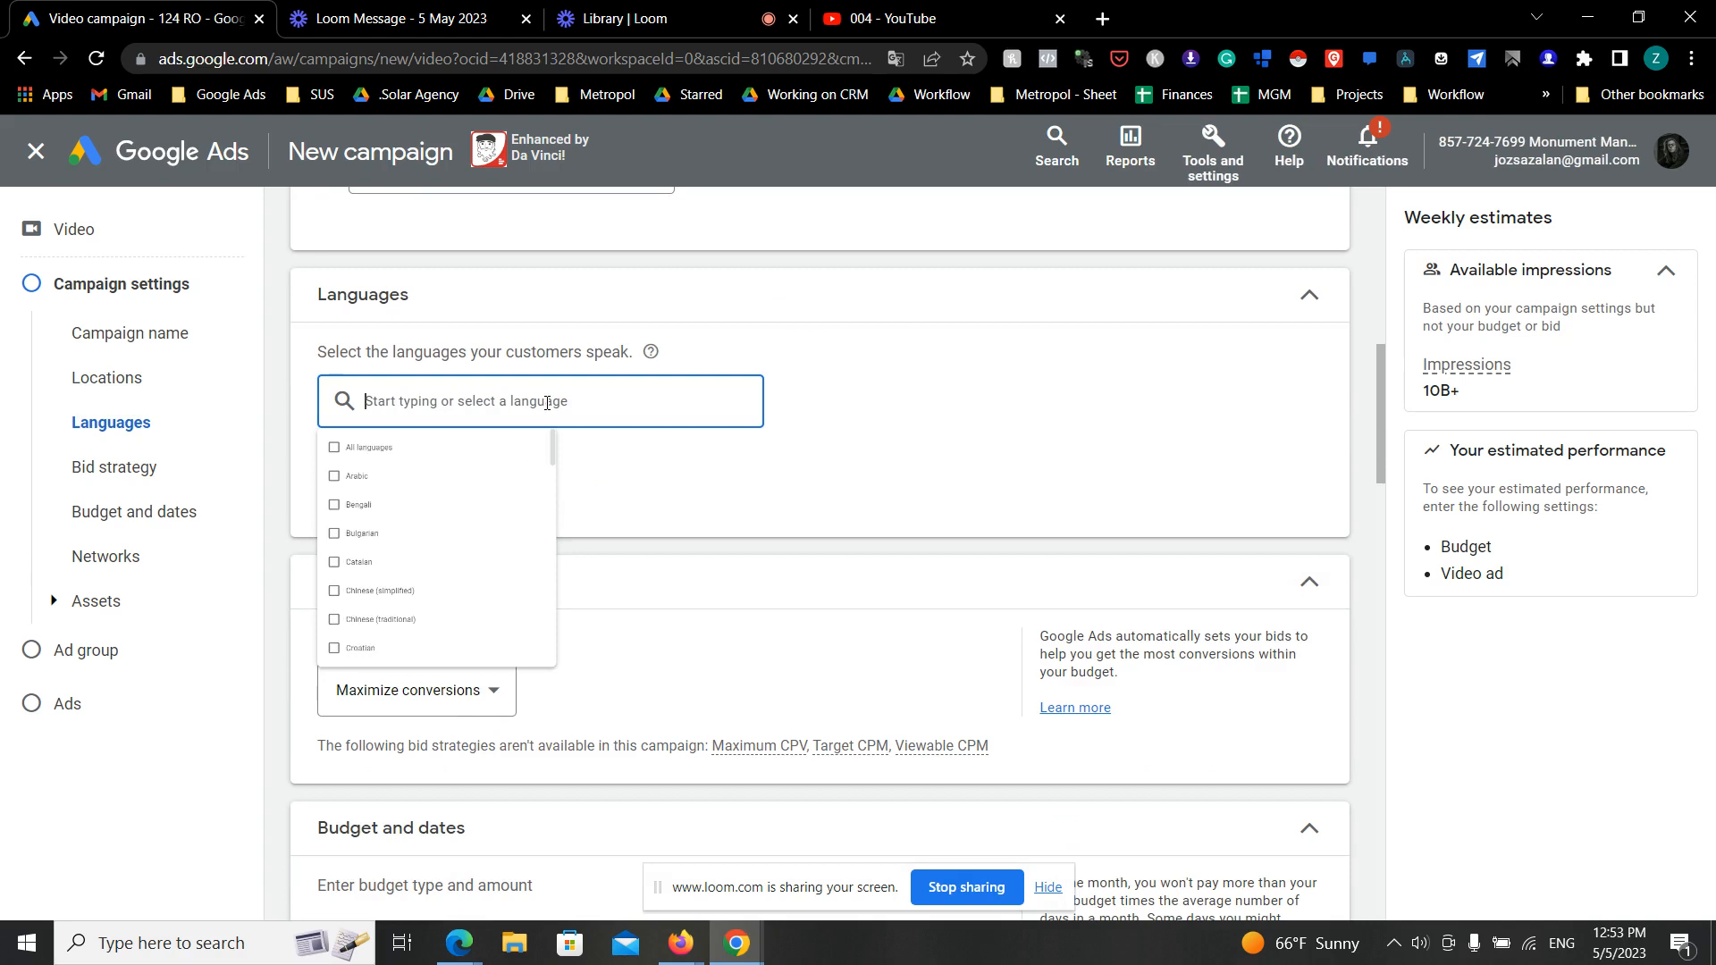
pyautogui.click(906, 514)
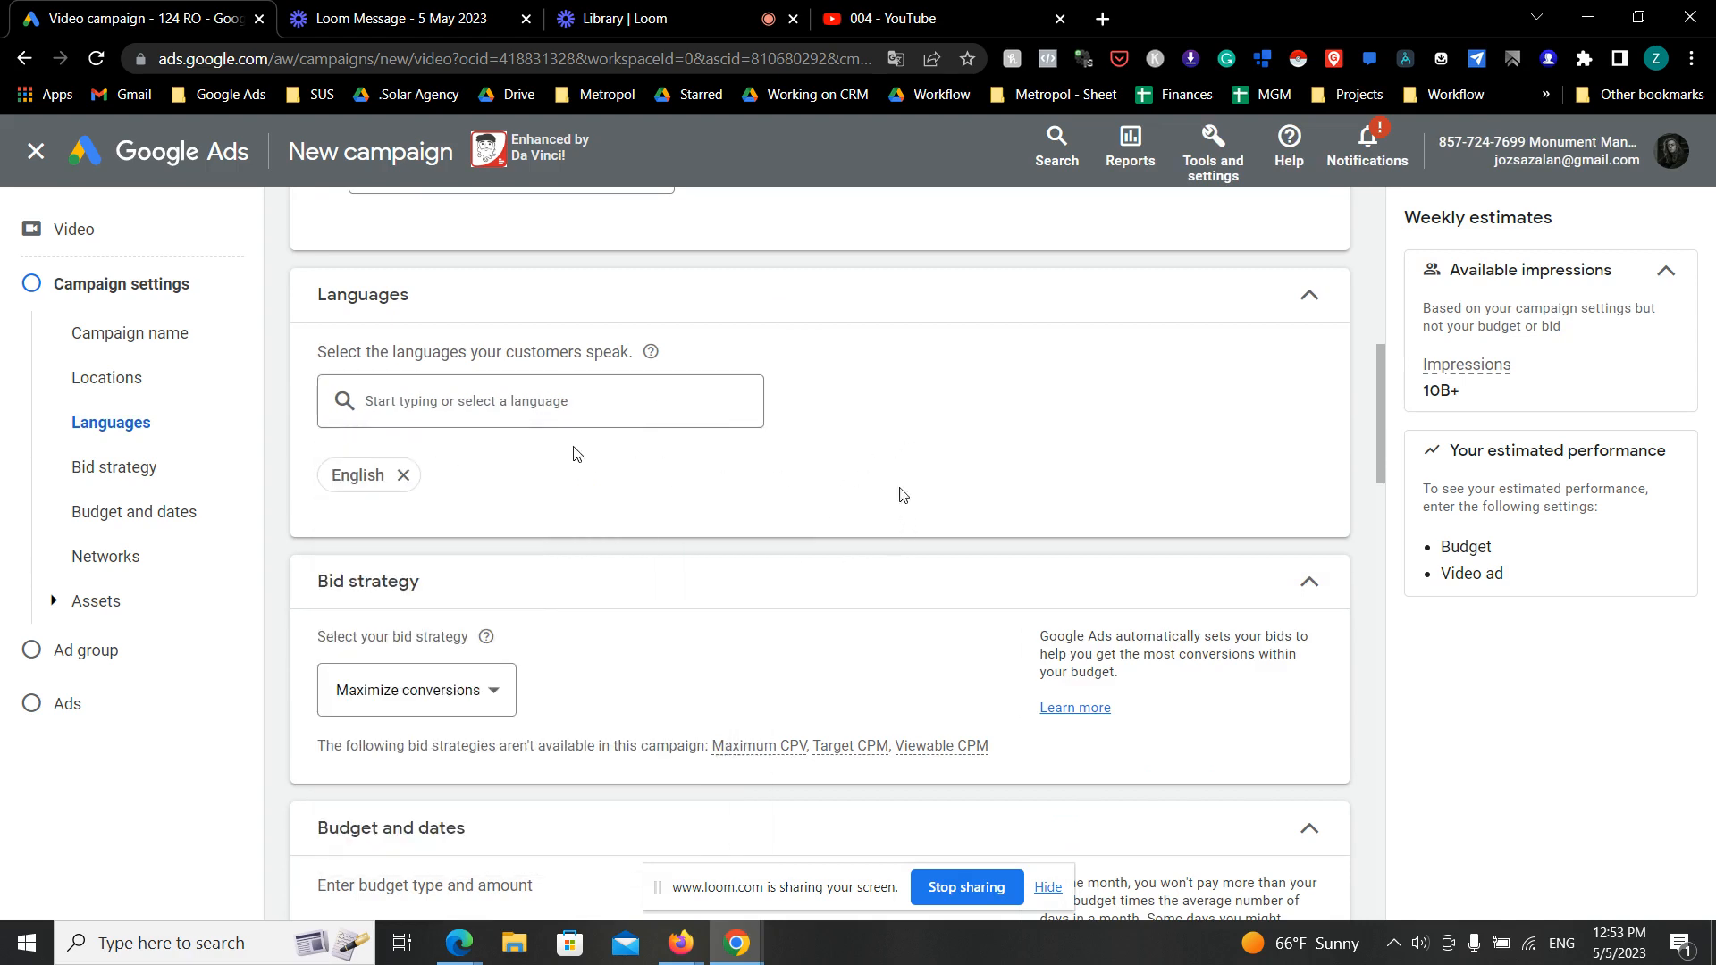
pyautogui.scroll(-2, 579, 452)
pyautogui.click(482, 576)
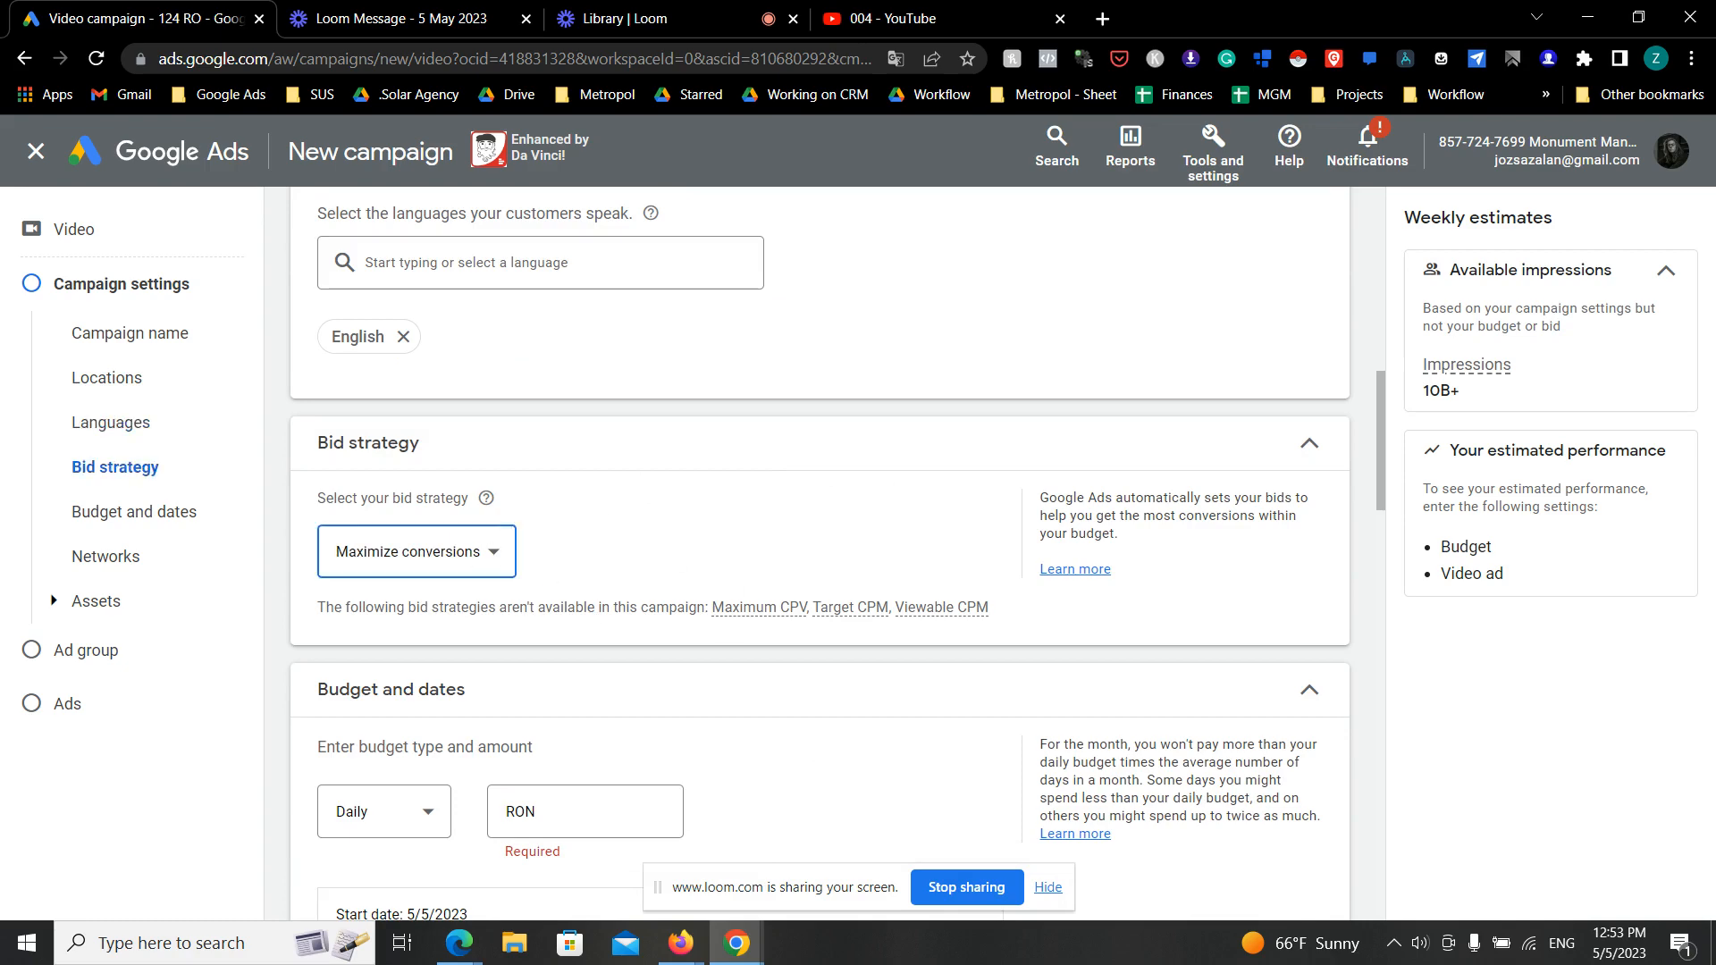
# - Set the campaign's daily budget to RON 400 and collapse the budget and dates settings
pyautogui.scroll(-3, 499, 637)
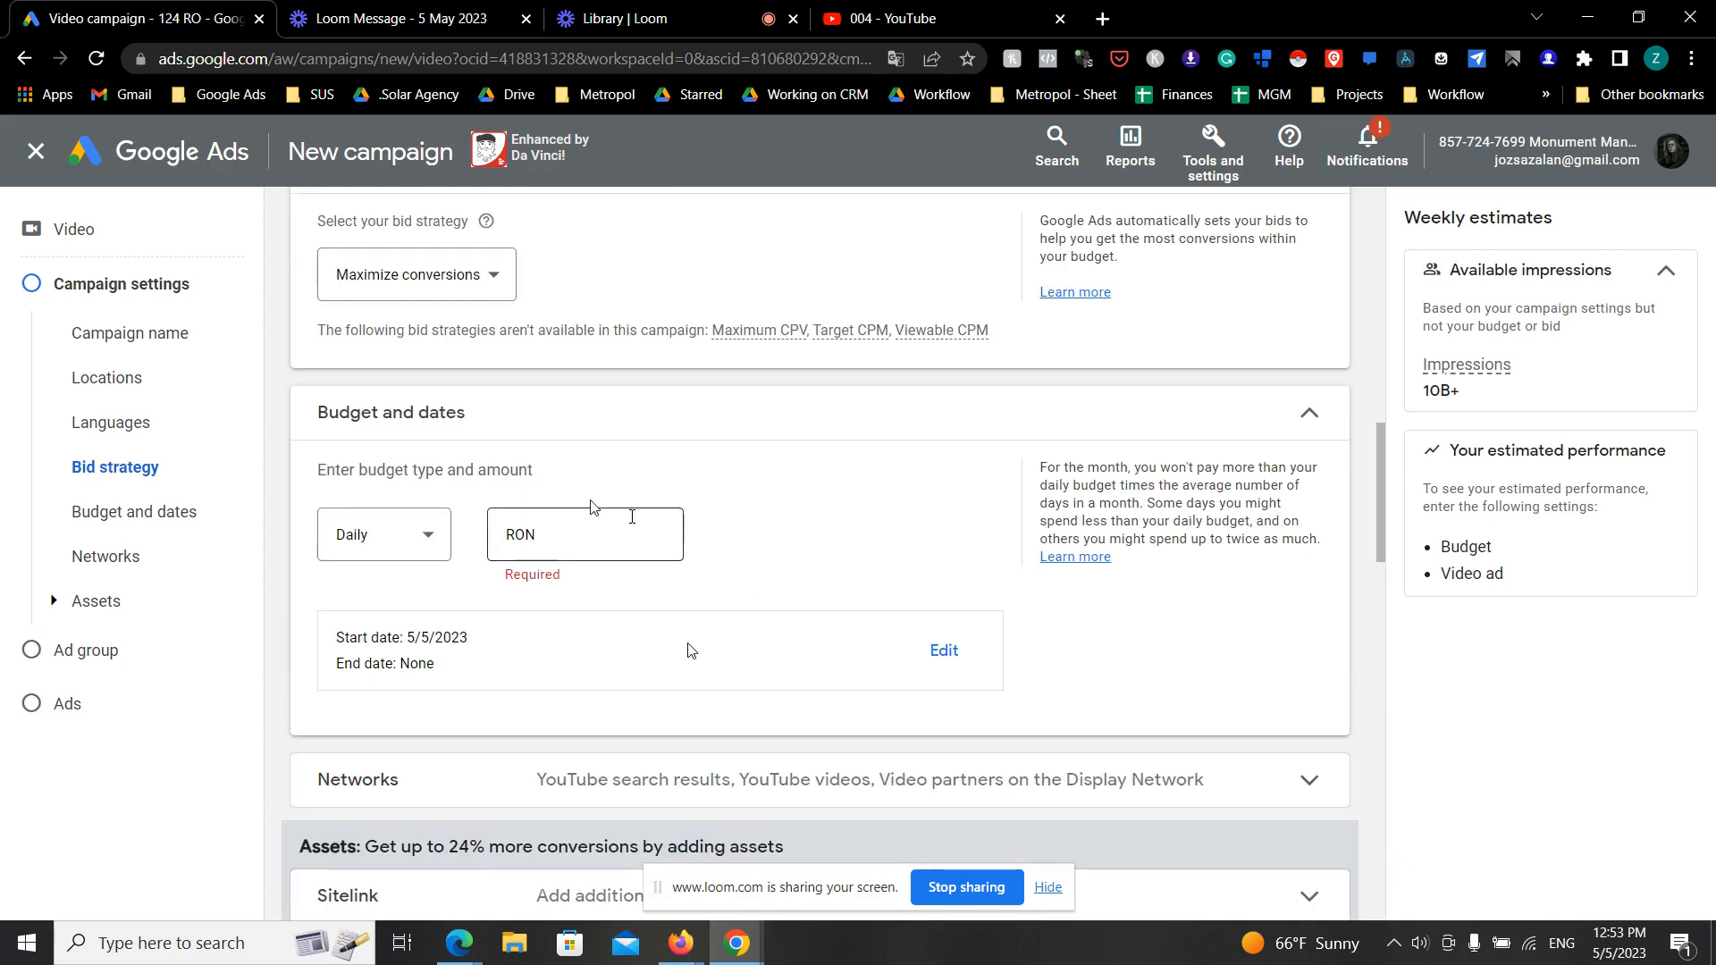
pyautogui.click(601, 529)
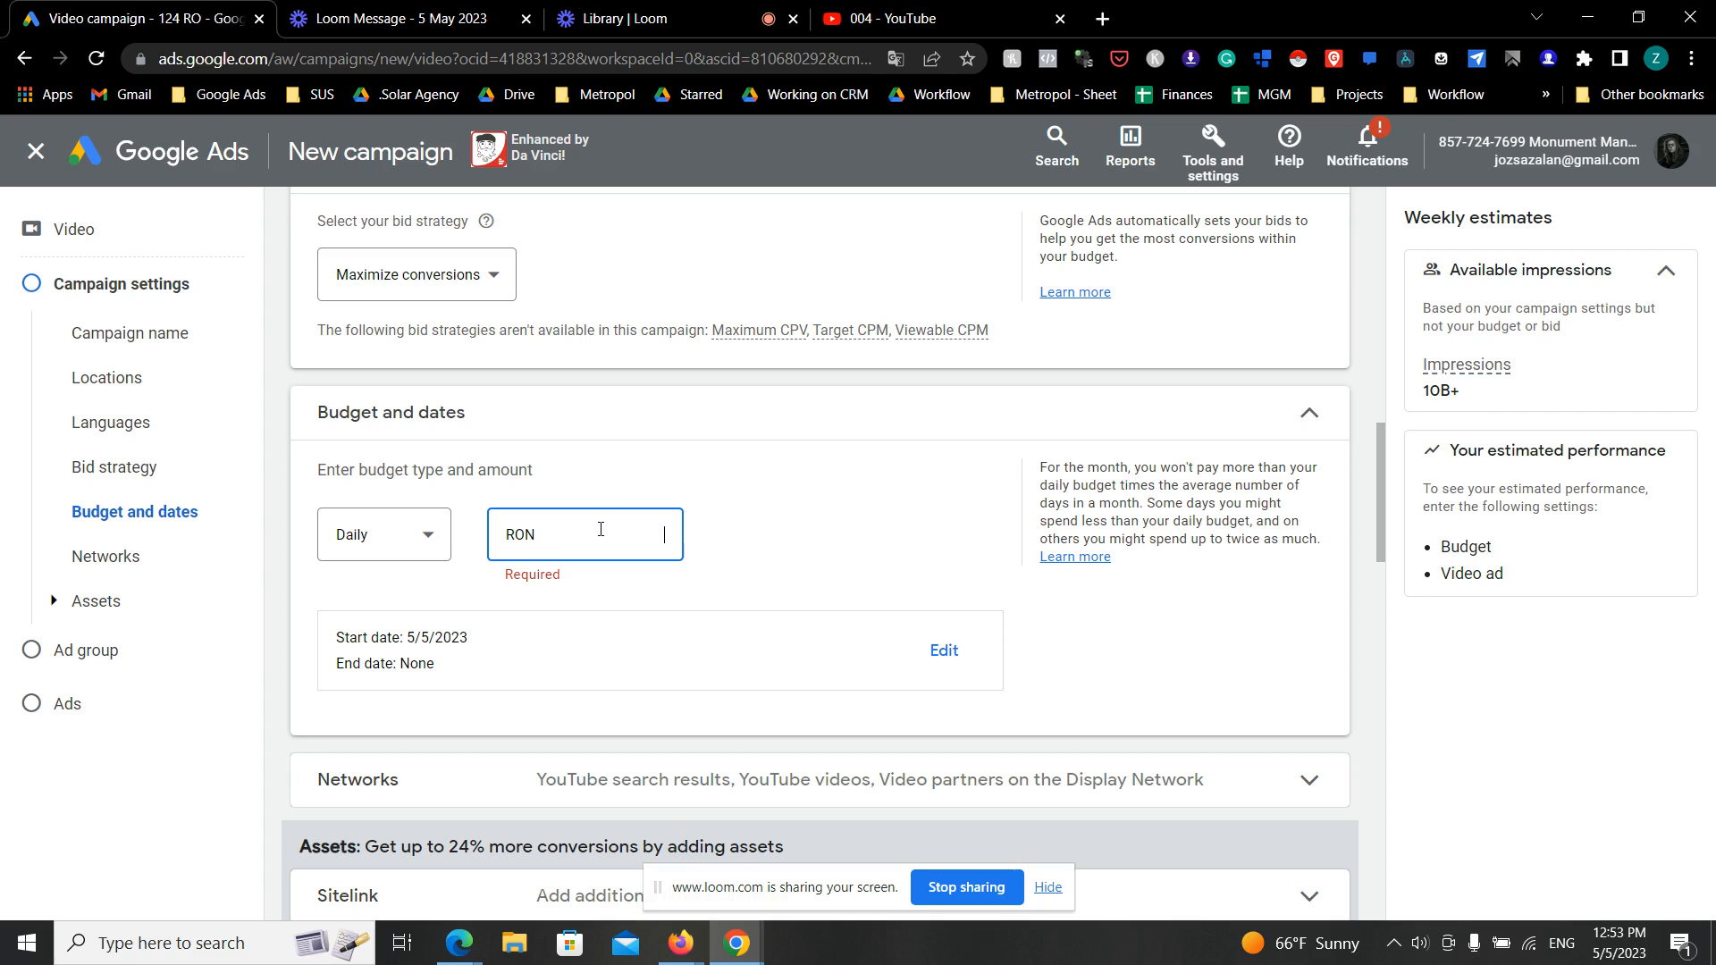
pyautogui.write('400')
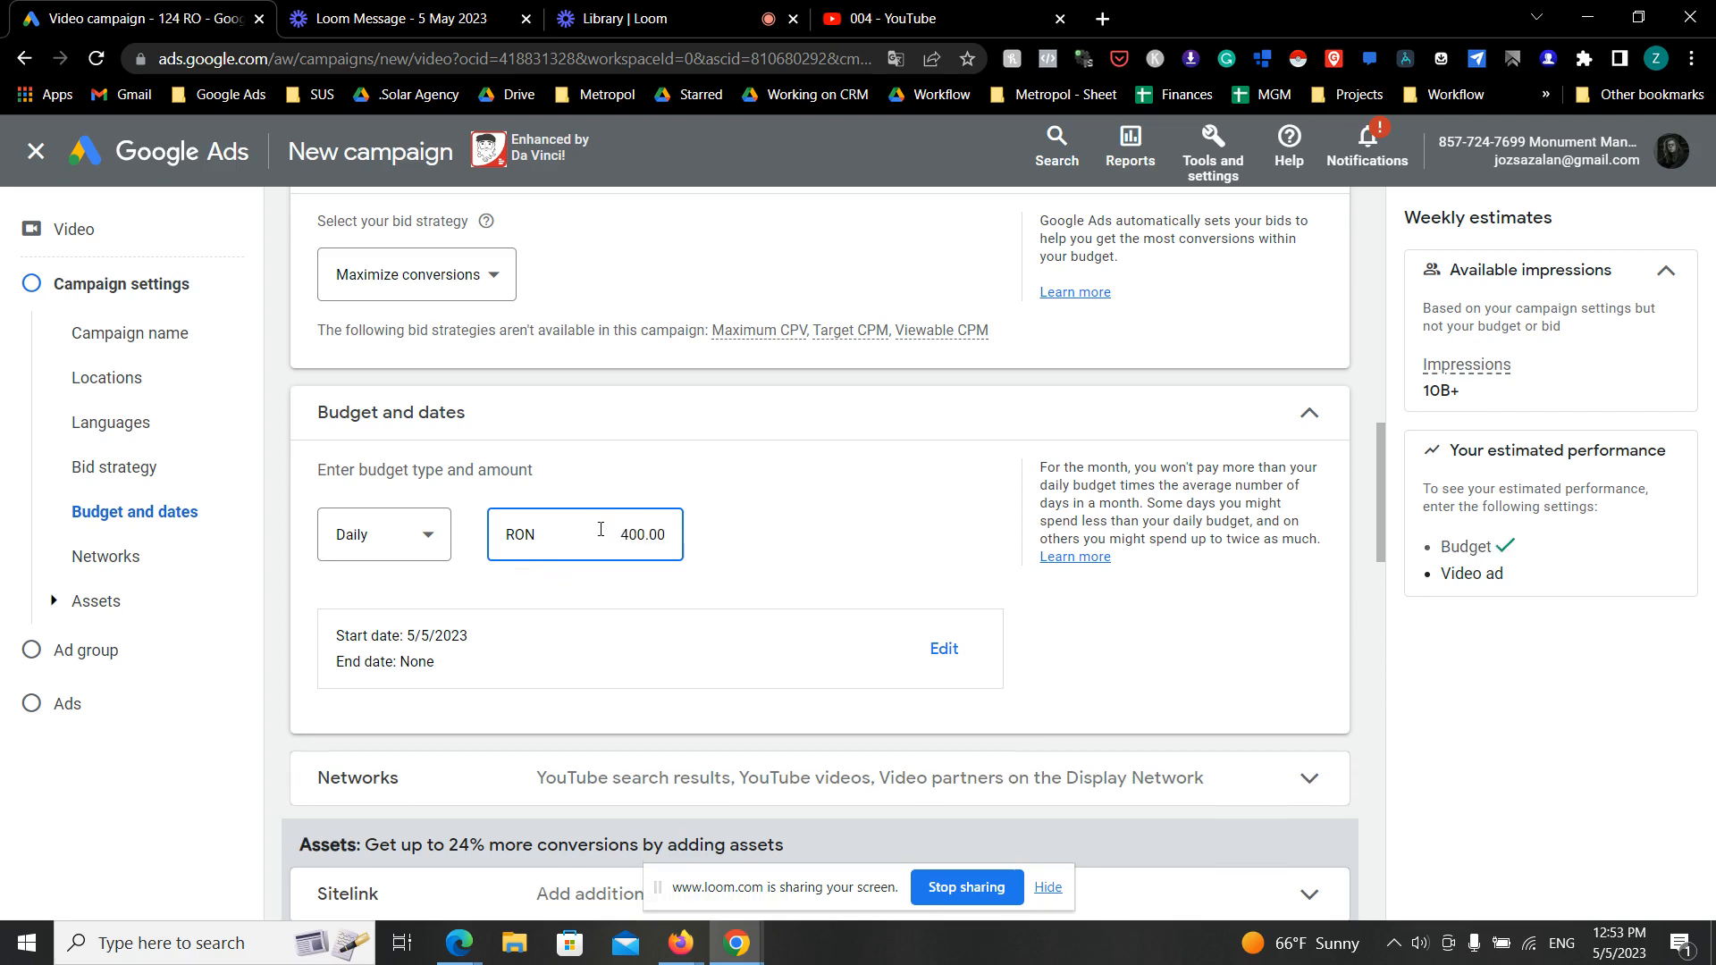
pyautogui.click(888, 399)
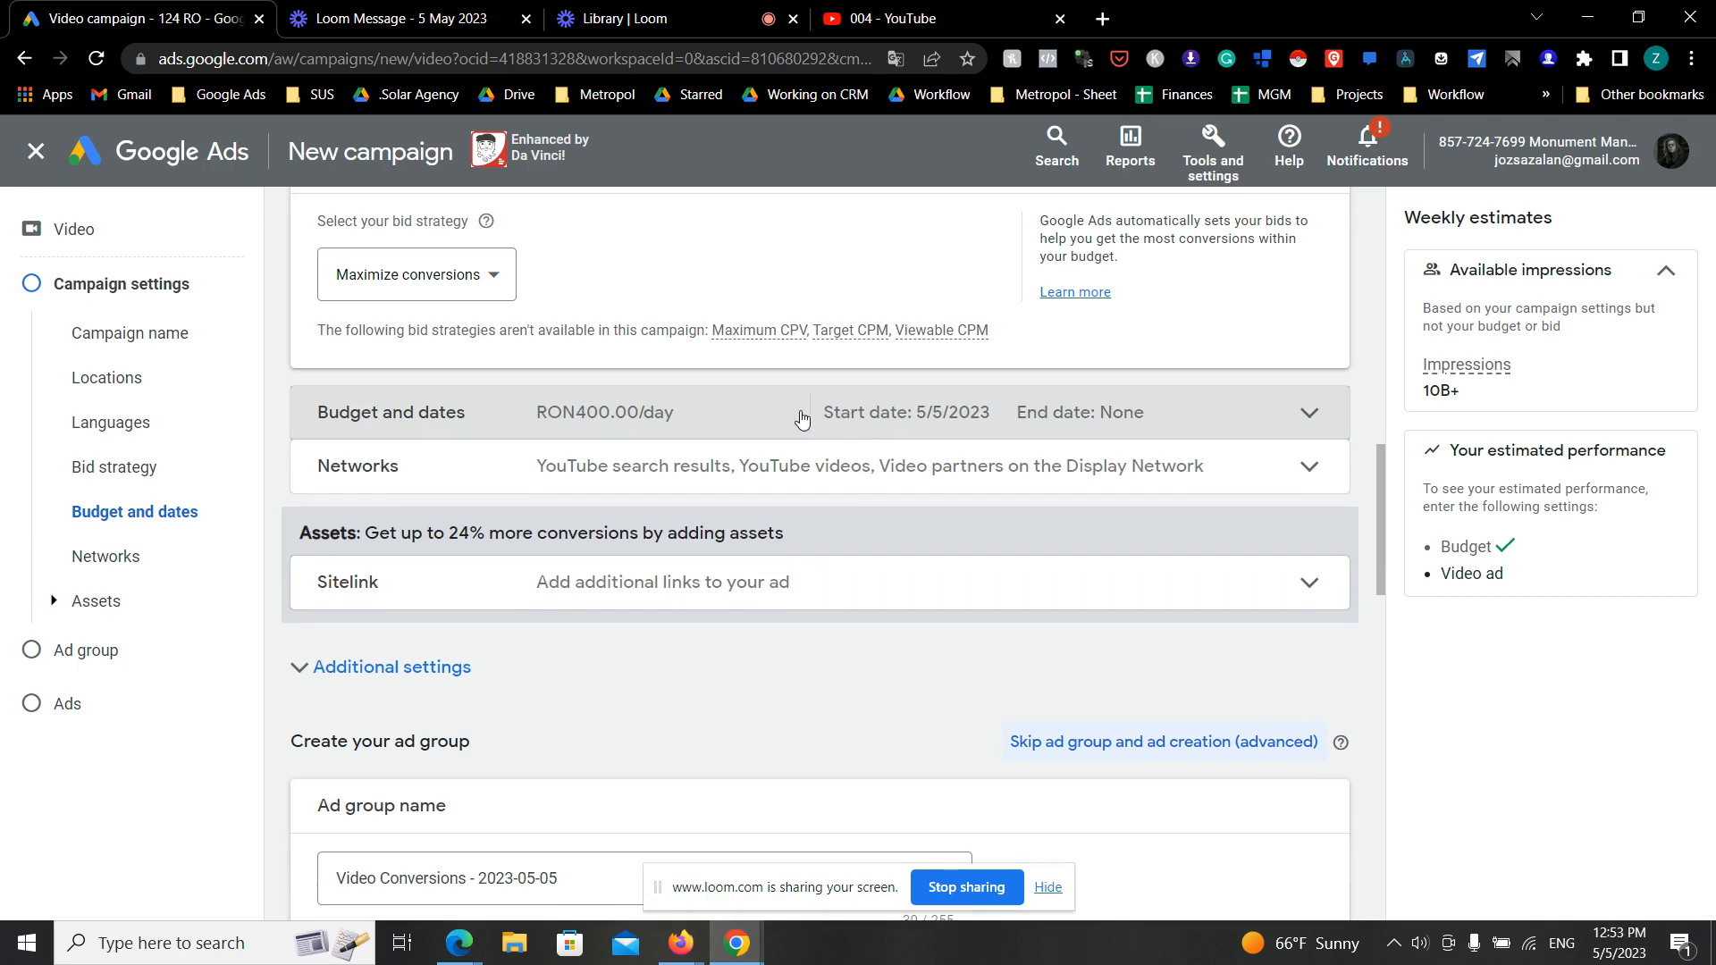
# - Examine the campaign's networks and the available sitelink assets, then collapse both sections
pyautogui.click(860, 467)
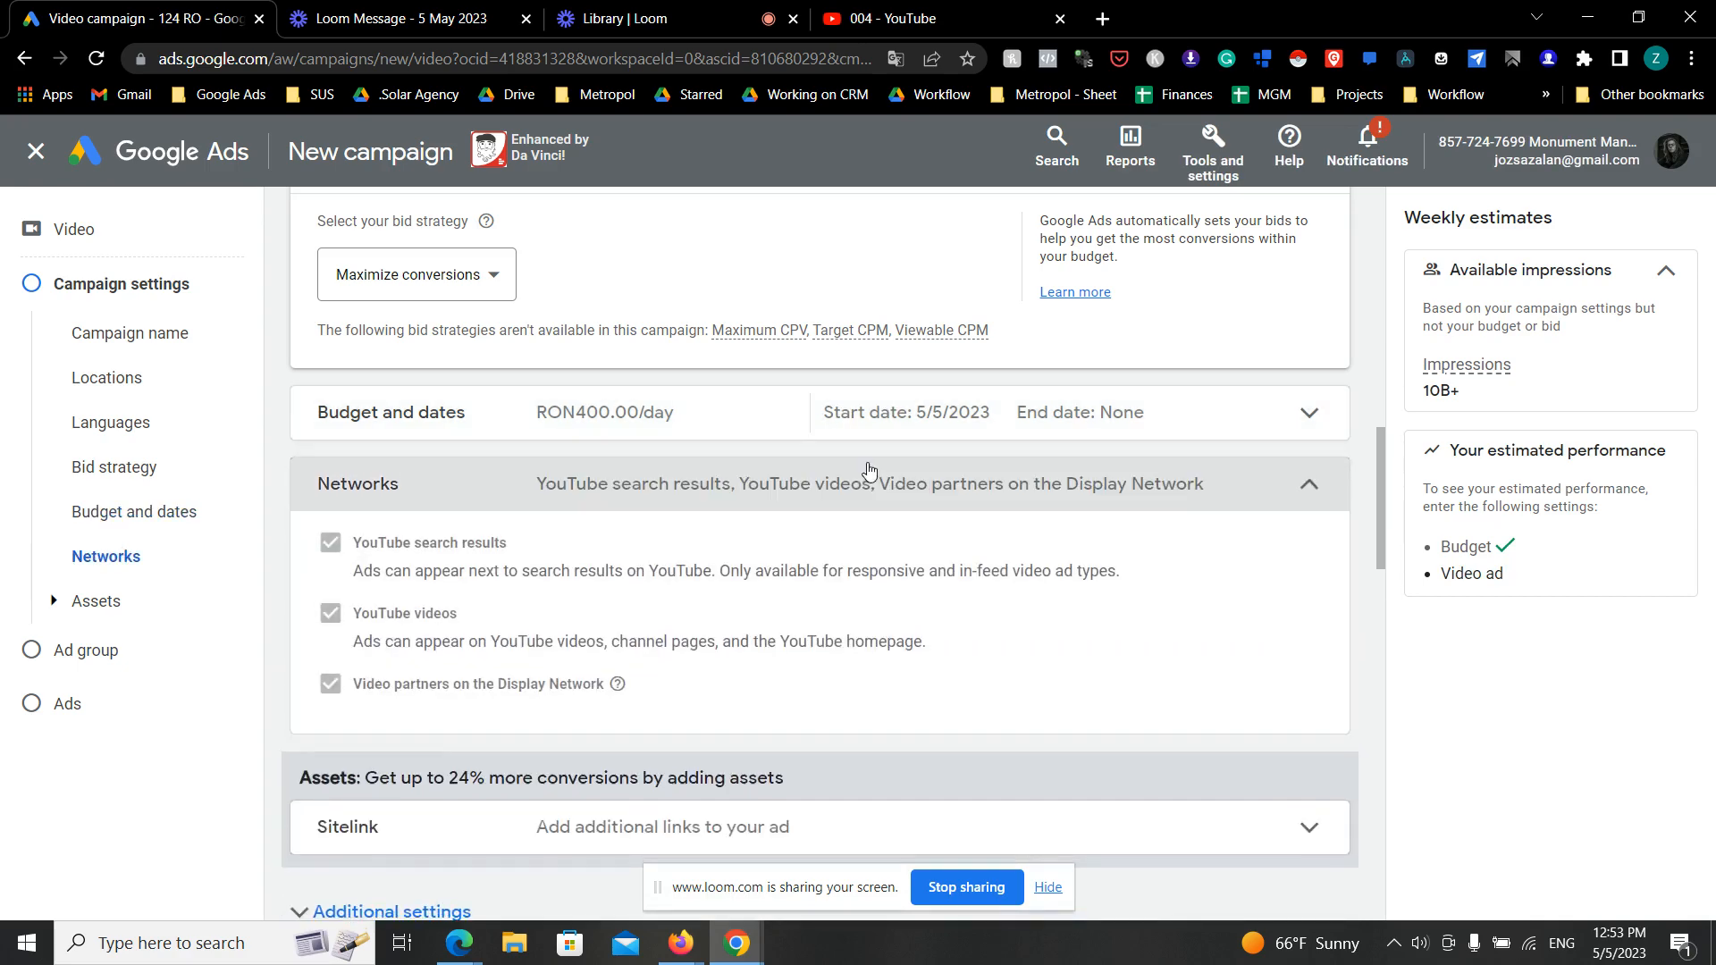
pyautogui.click(872, 471)
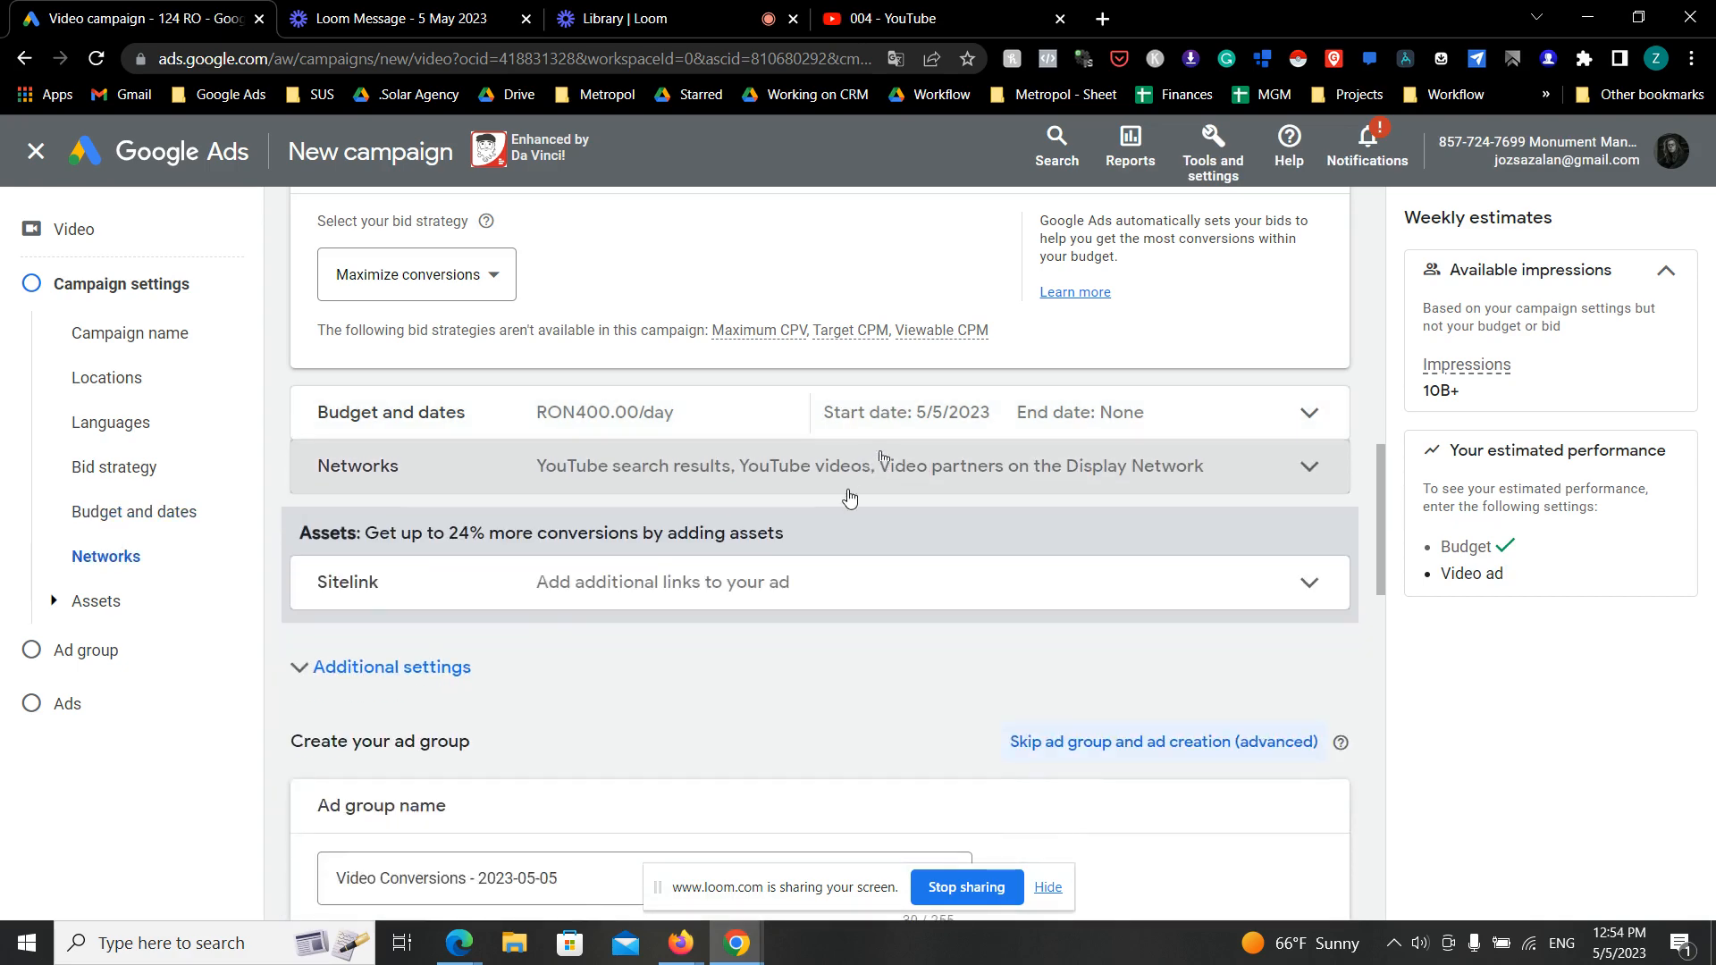
pyautogui.scroll(-2, 841, 501)
pyautogui.click(889, 463)
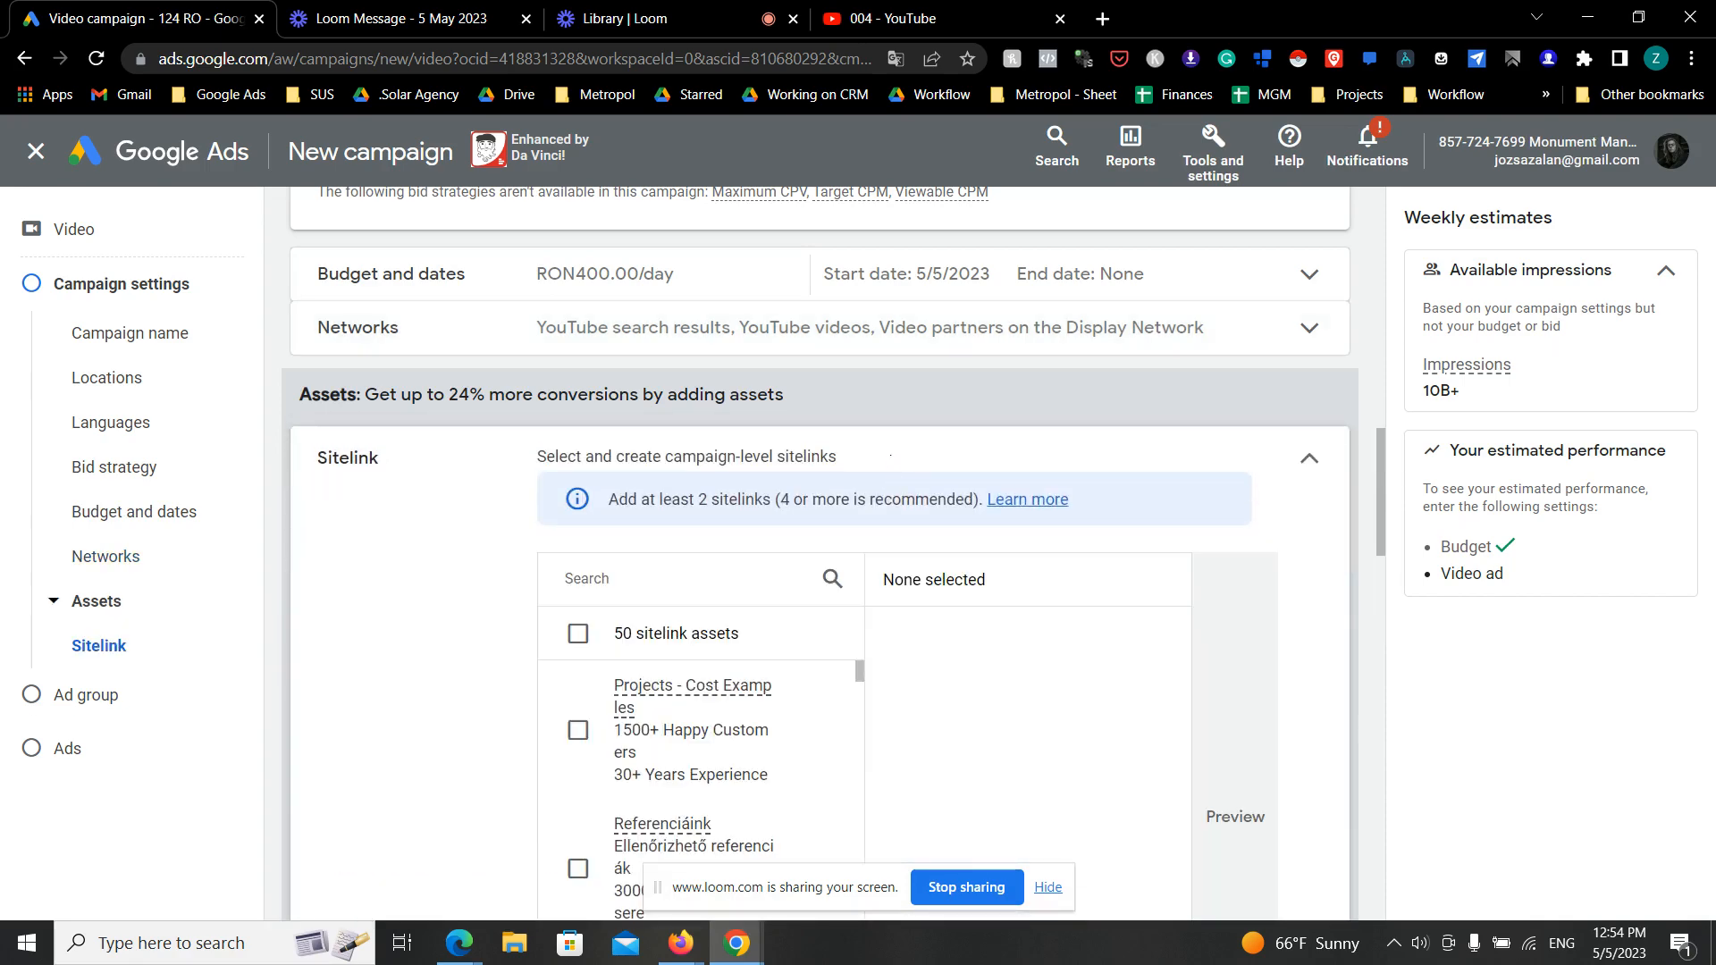
pyautogui.click(1308, 461)
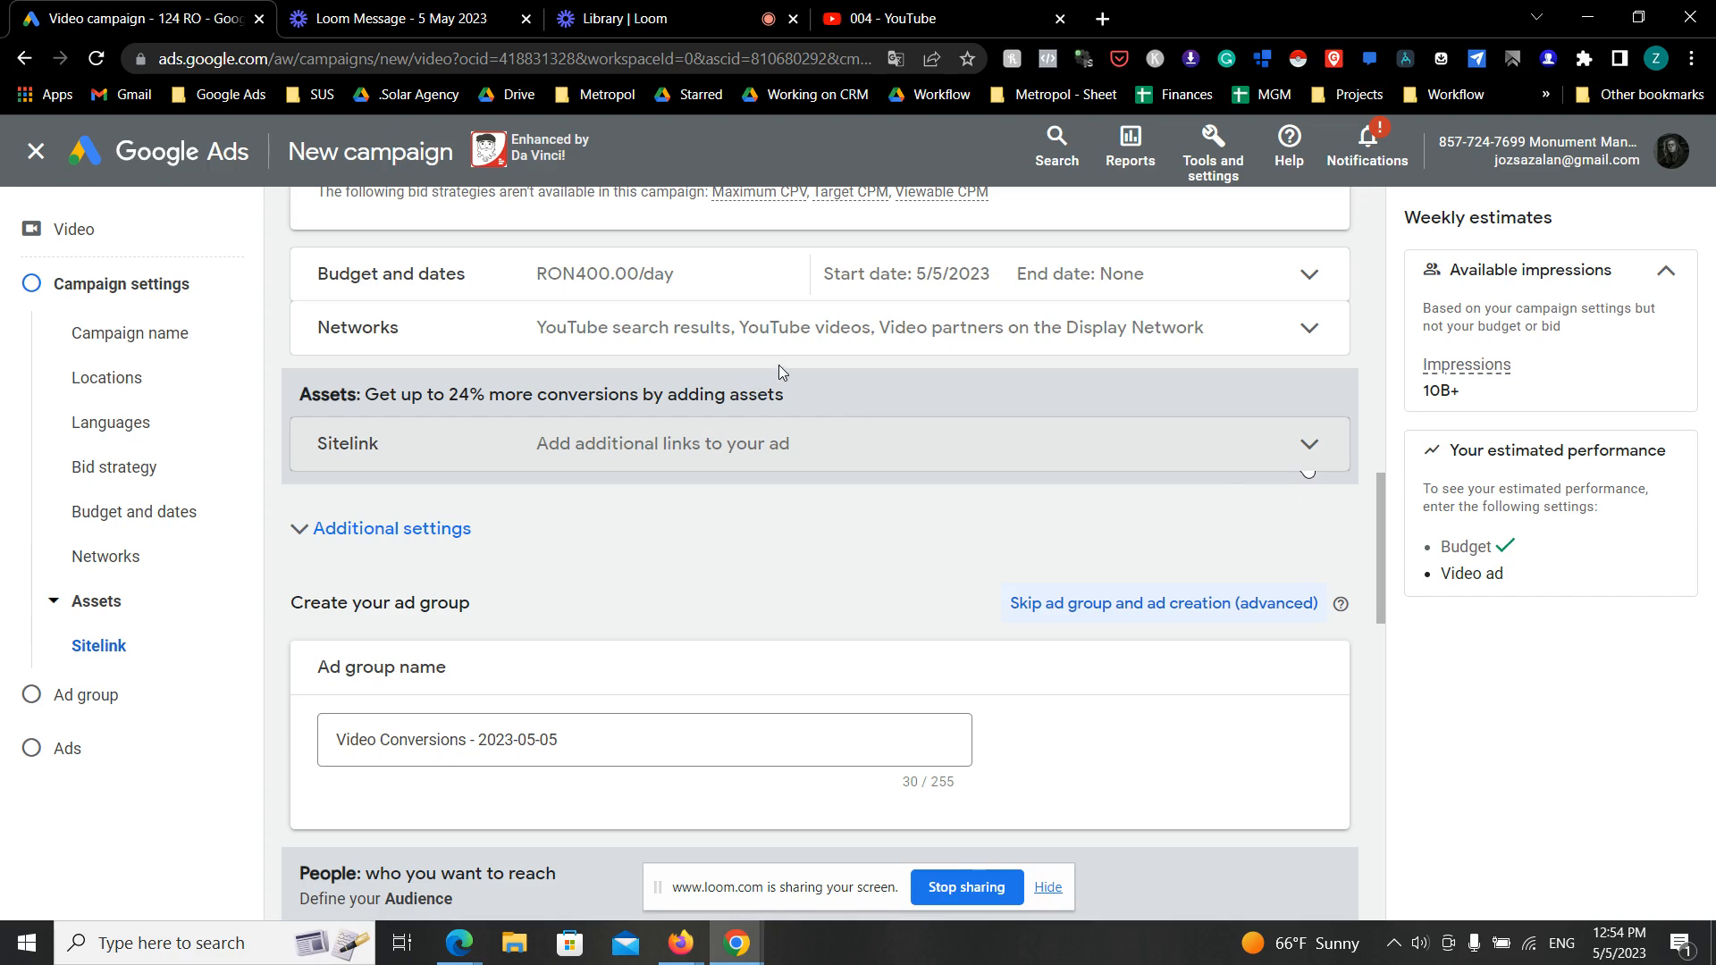
pyautogui.scroll(-2, 794, 367)
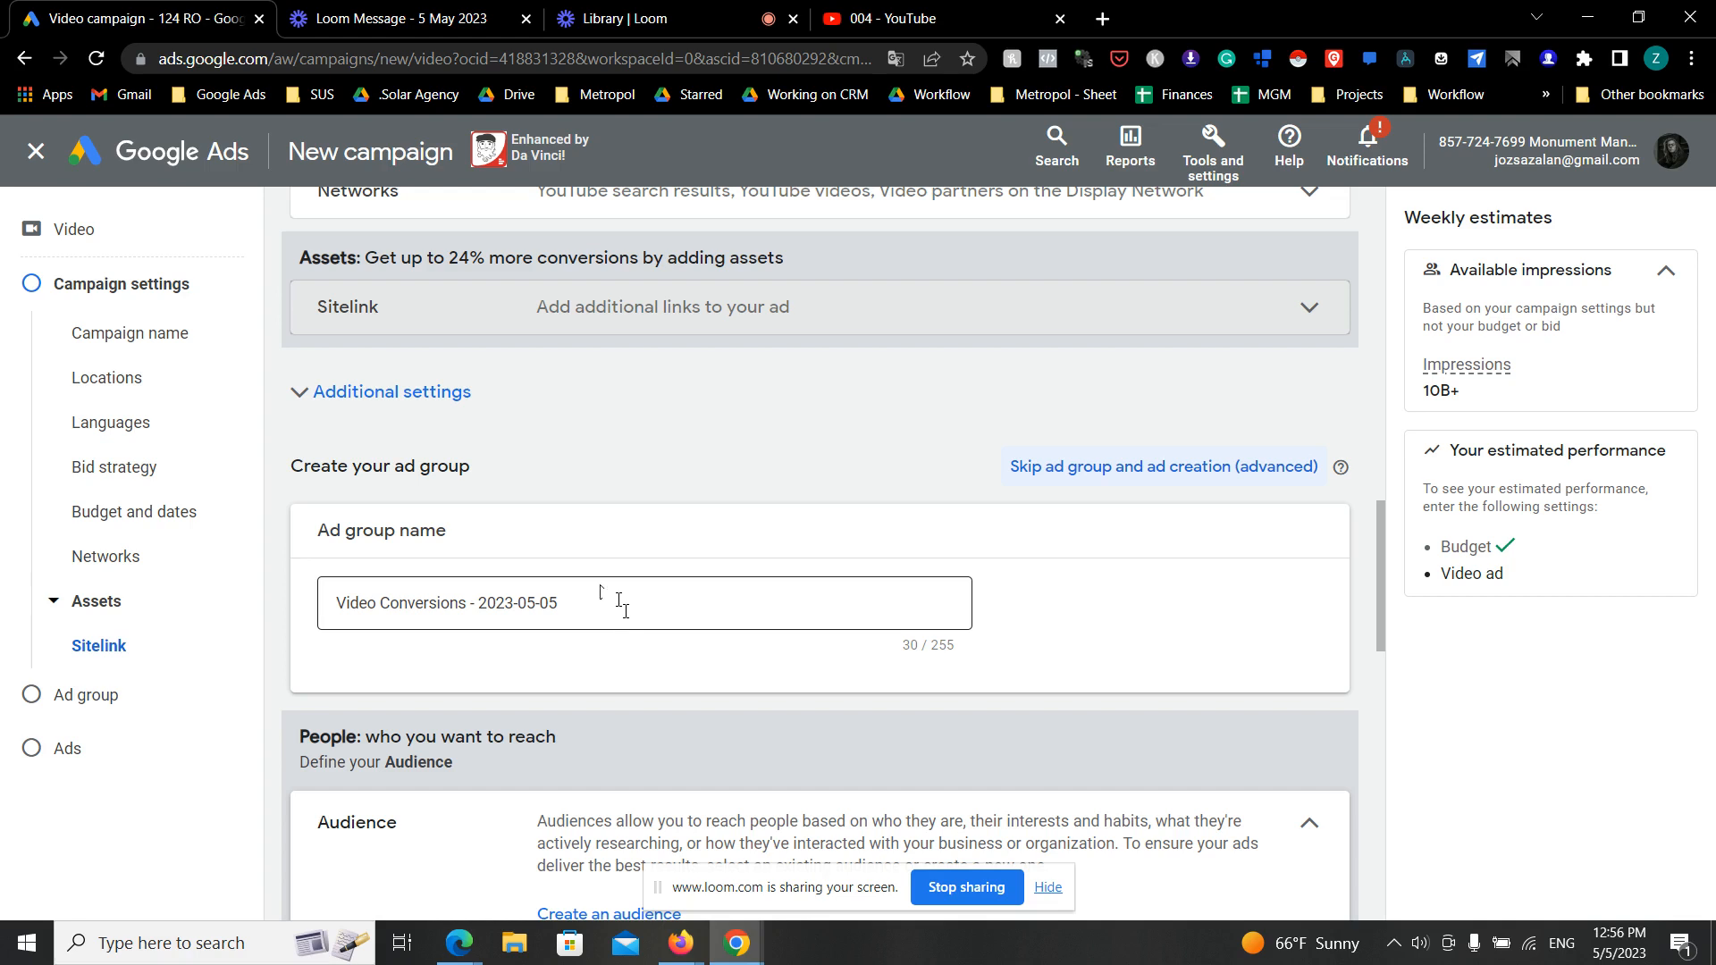
# - View the ad group section, then return to the campaign settings and review them from name and locations to budget
pyautogui.click(157, 717)
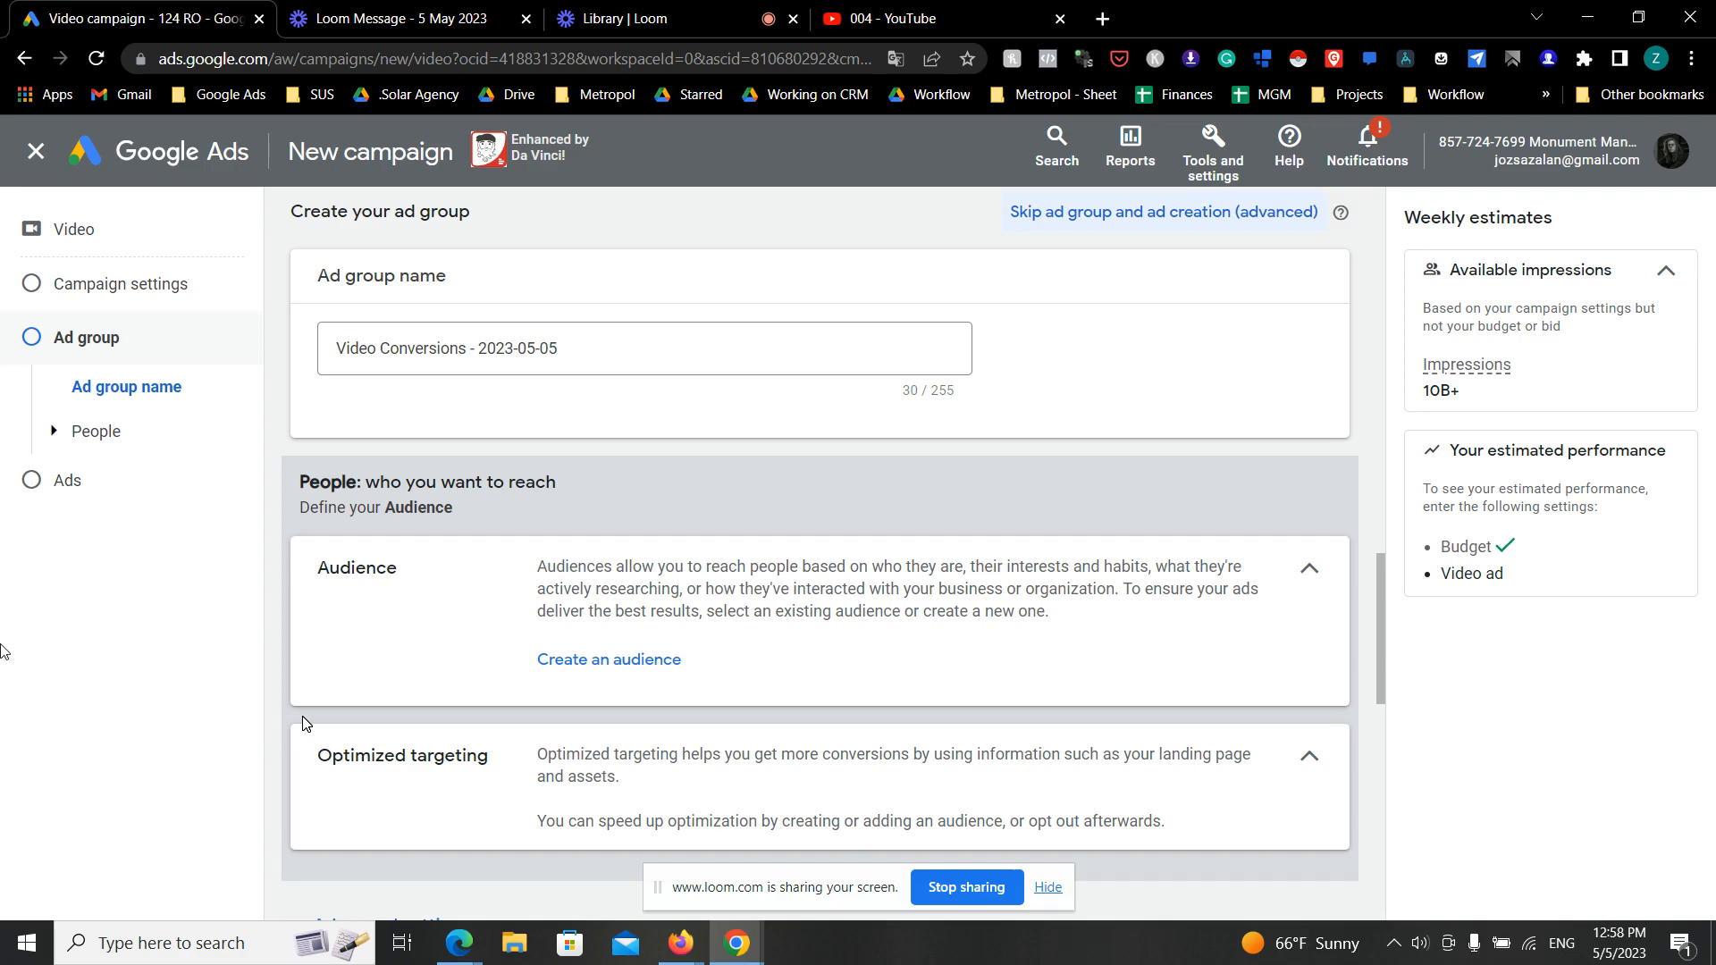
pyautogui.click(132, 286)
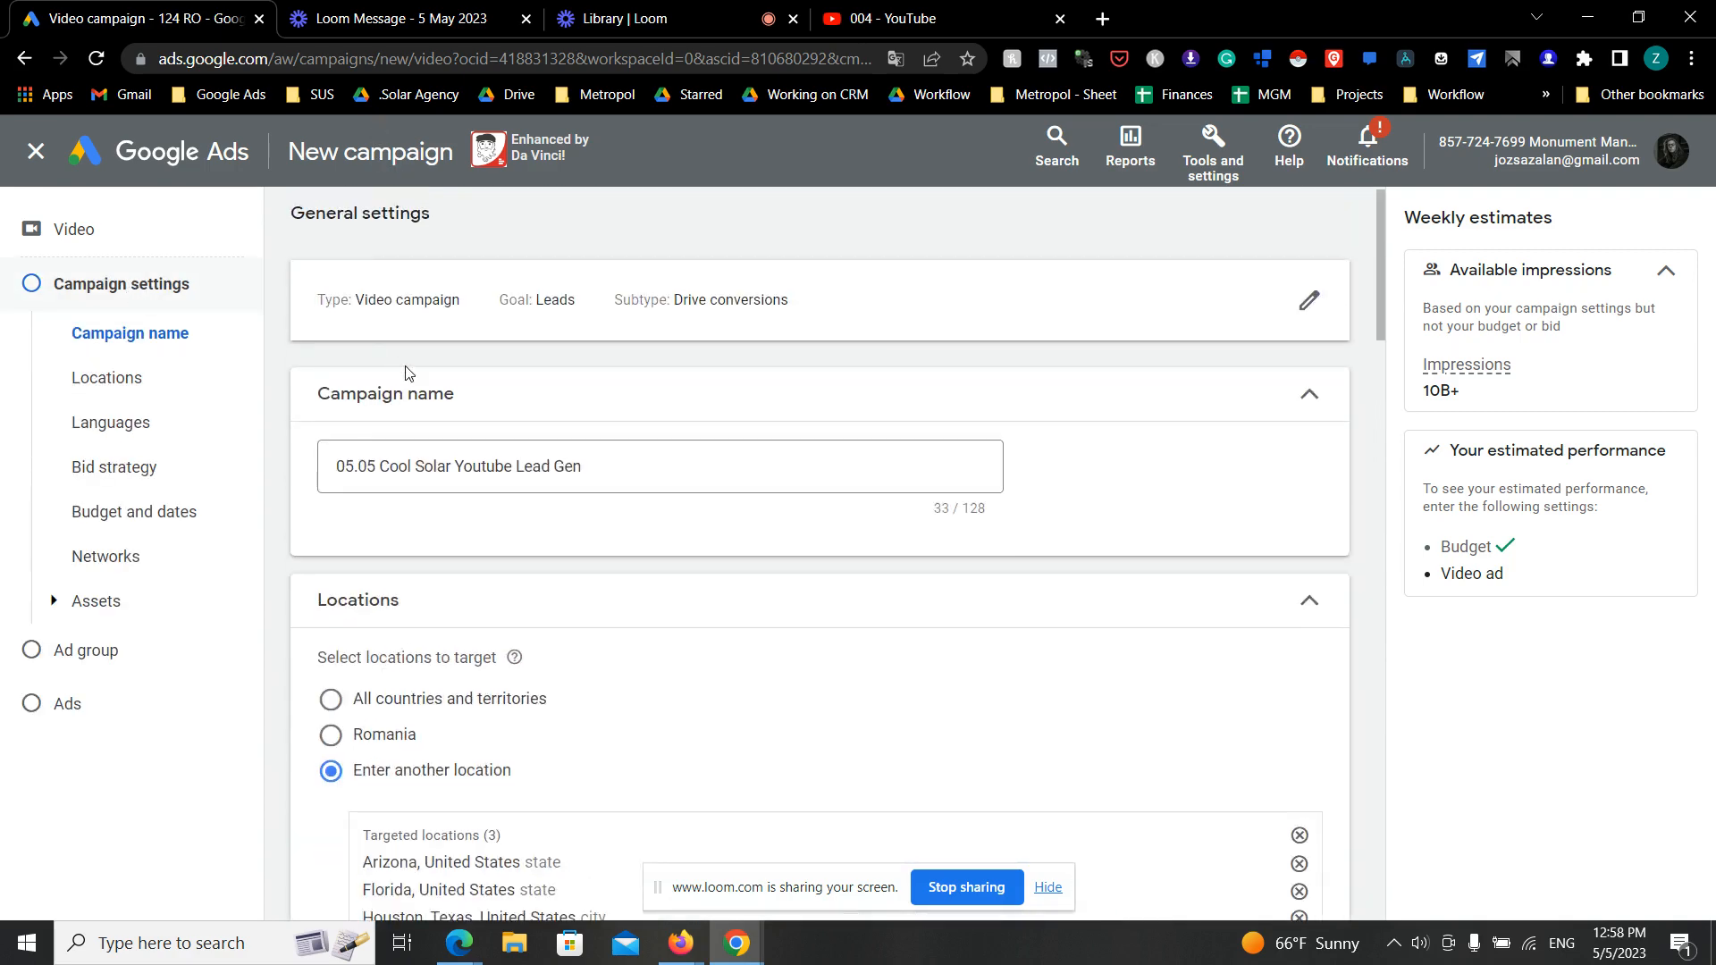
pyautogui.scroll(-8, 486, 450)
pyautogui.scroll(5, 527, 468)
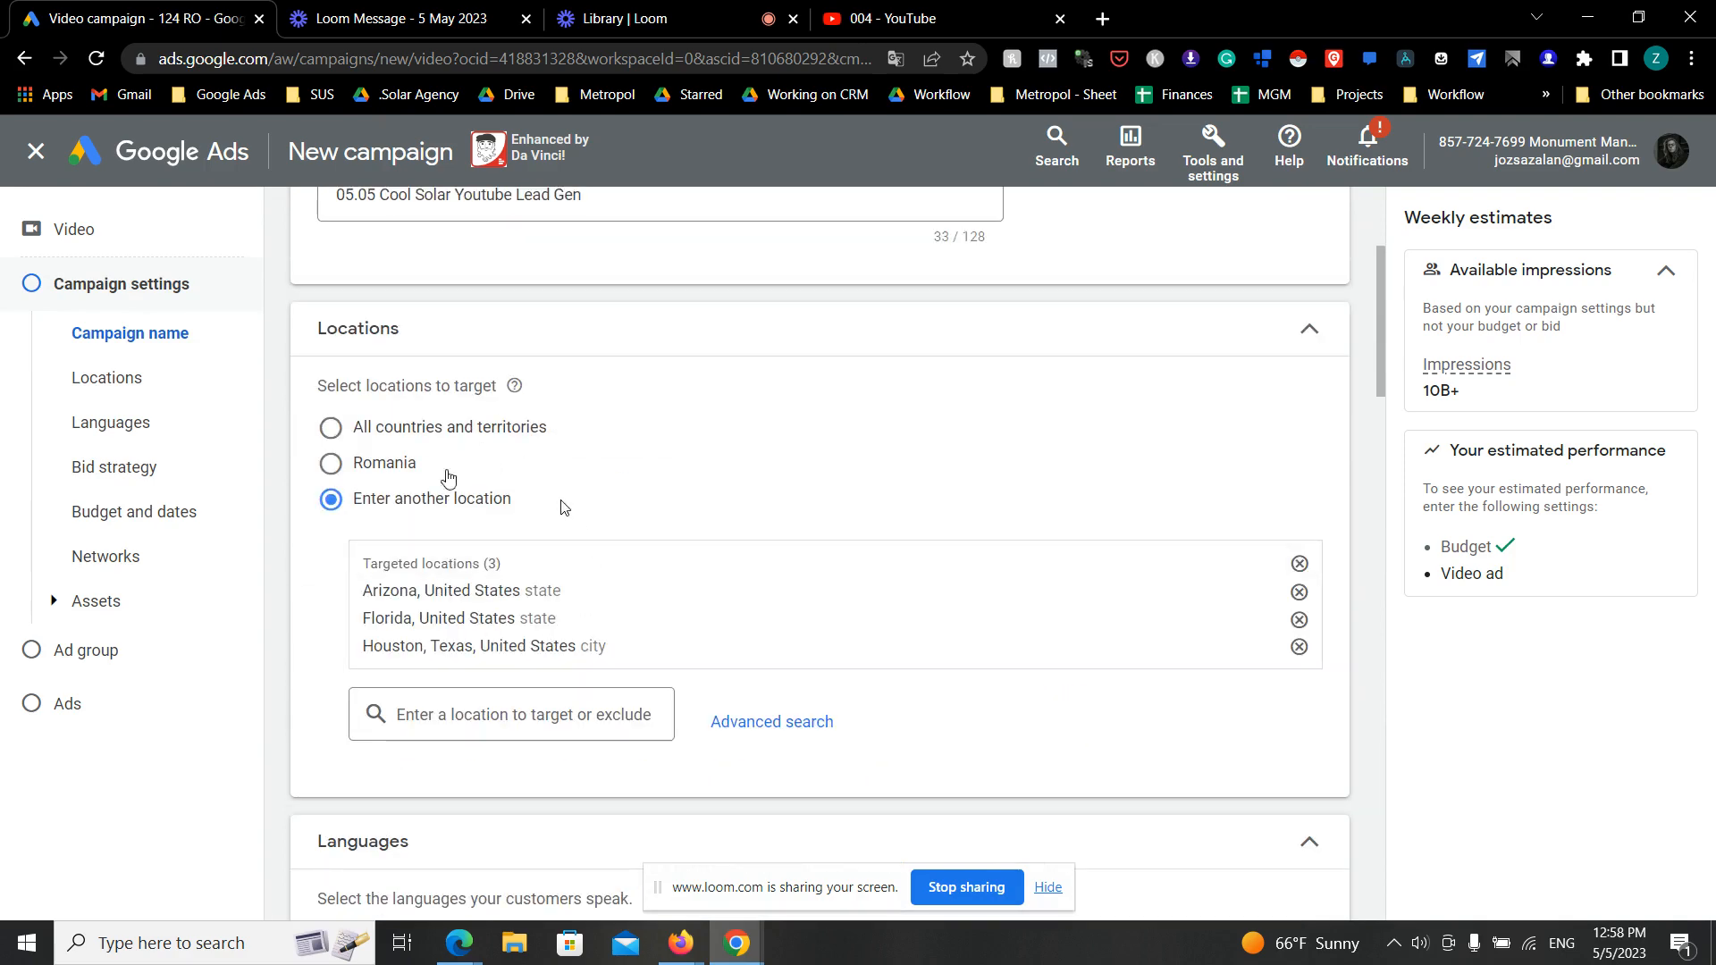
pyautogui.scroll(-2, 594, 429)
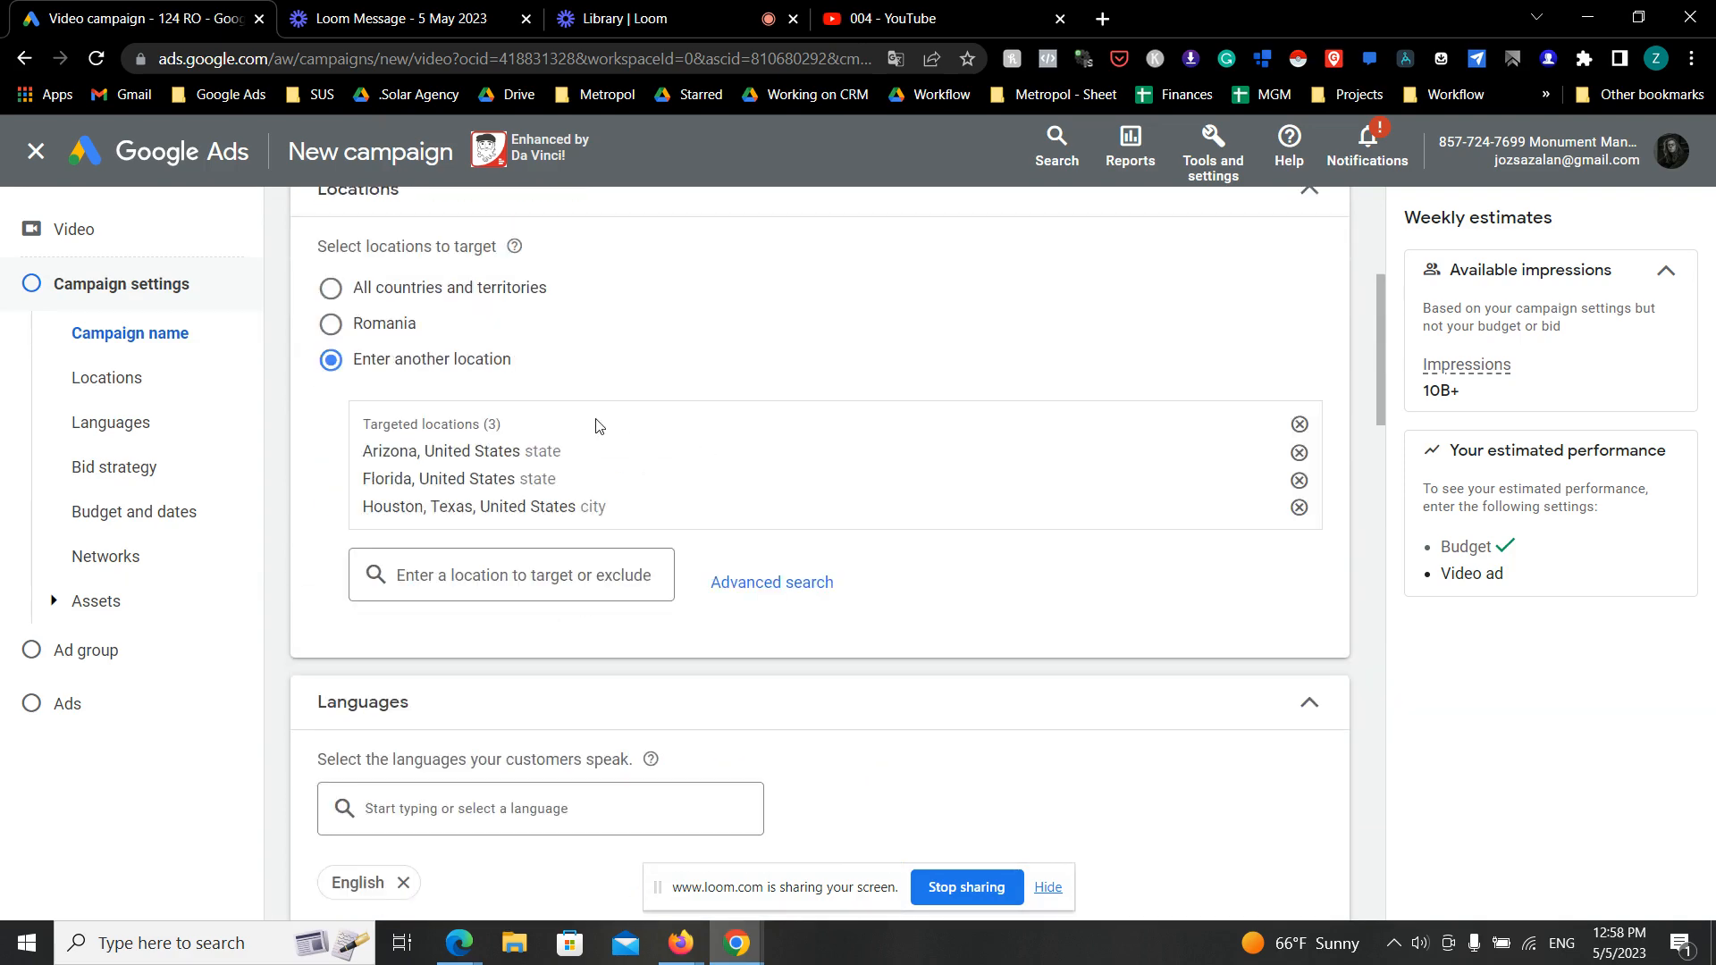
pyautogui.scroll(-10, 599, 429)
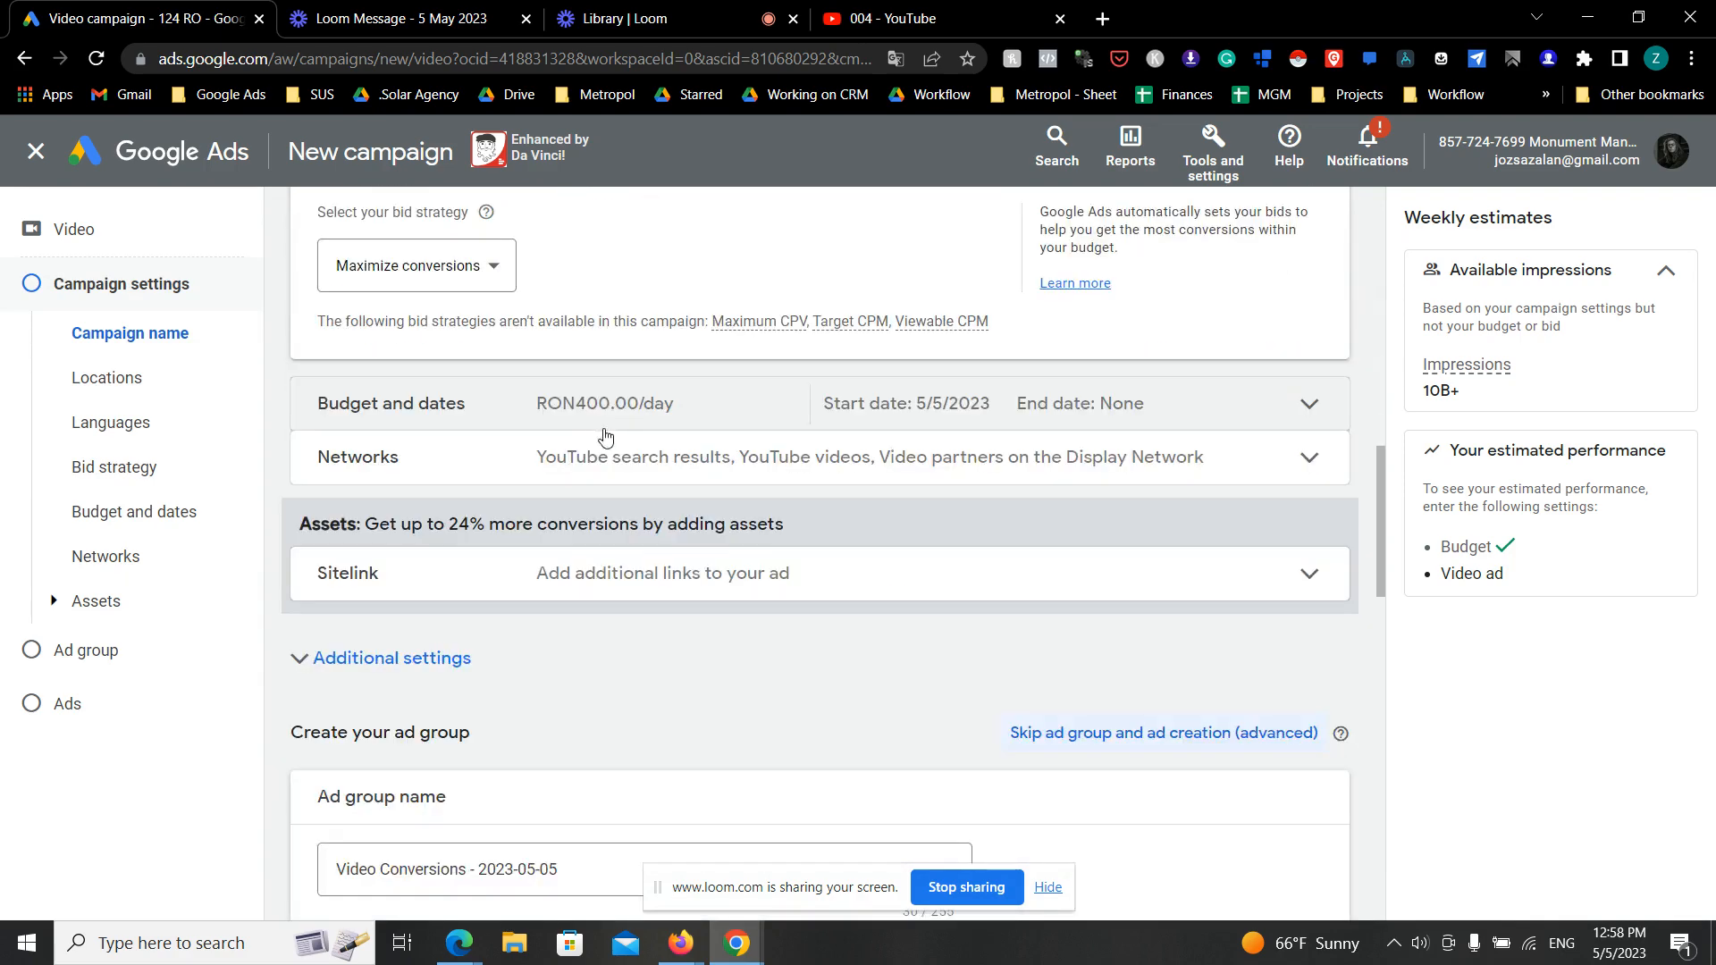
# - Replace the default ad group name with "Solar Peopple"
pyautogui.scroll(-5, 605, 437)
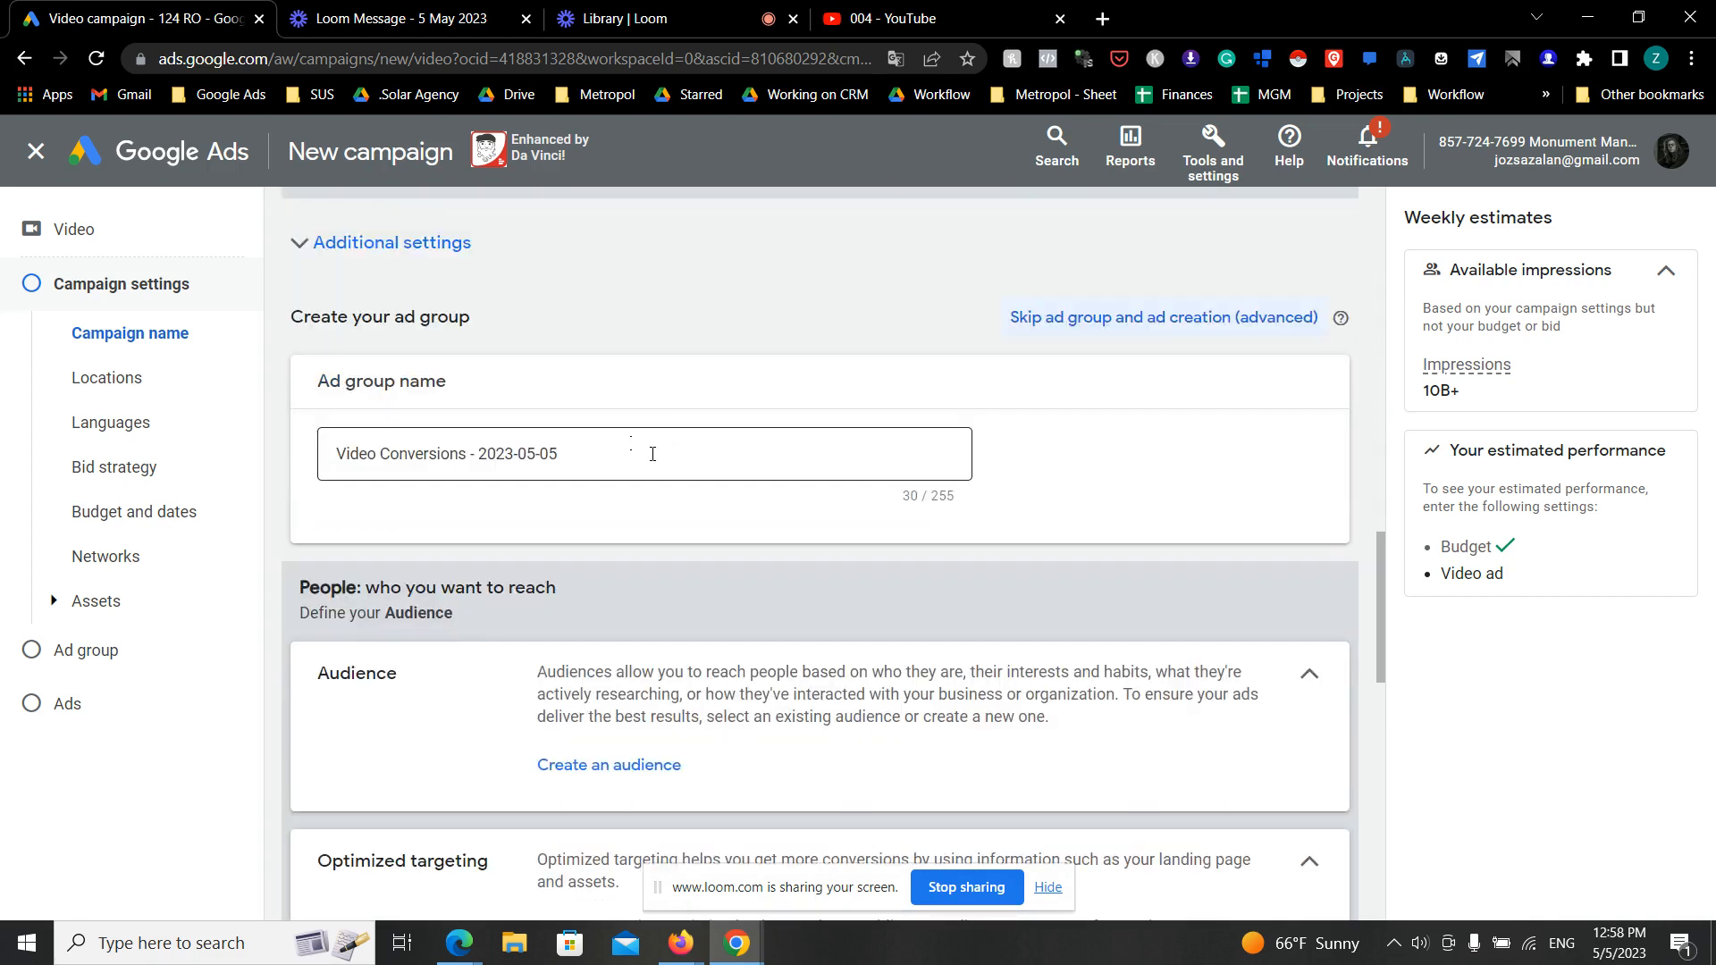
pyautogui.click(652, 454)
pyautogui.moveTo(651, 454); pyautogui.dragTo(257, 454)
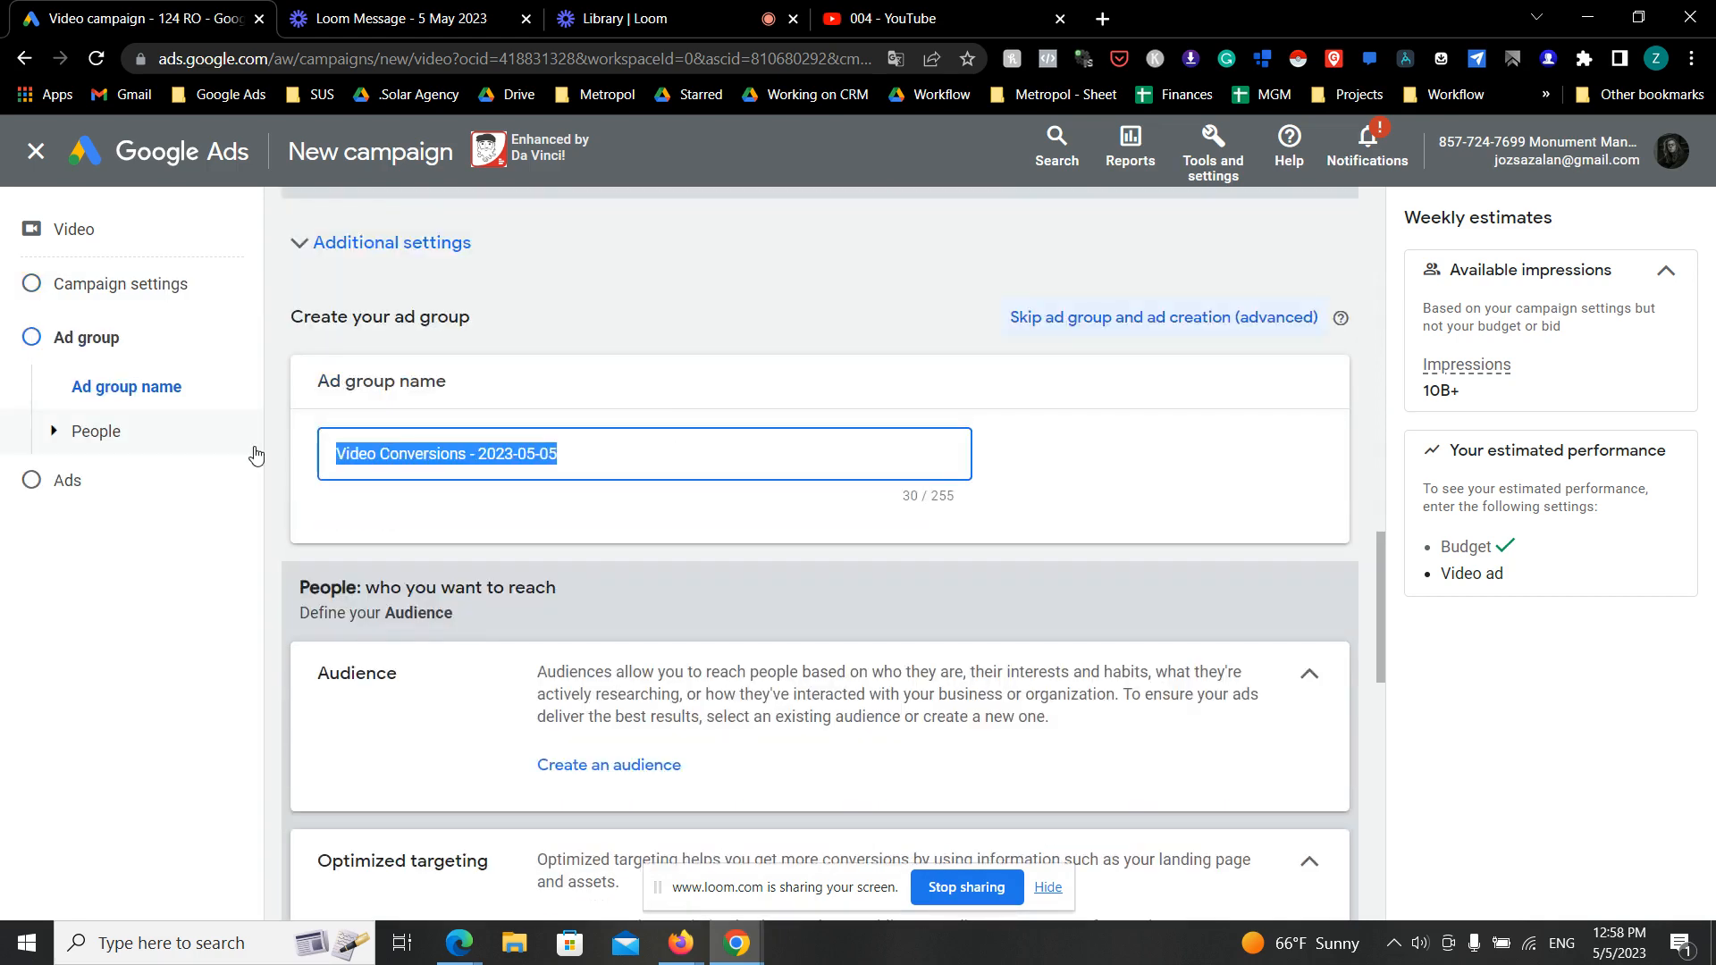
pyautogui.press('BackSpace')
pyautogui.write('Solar ')
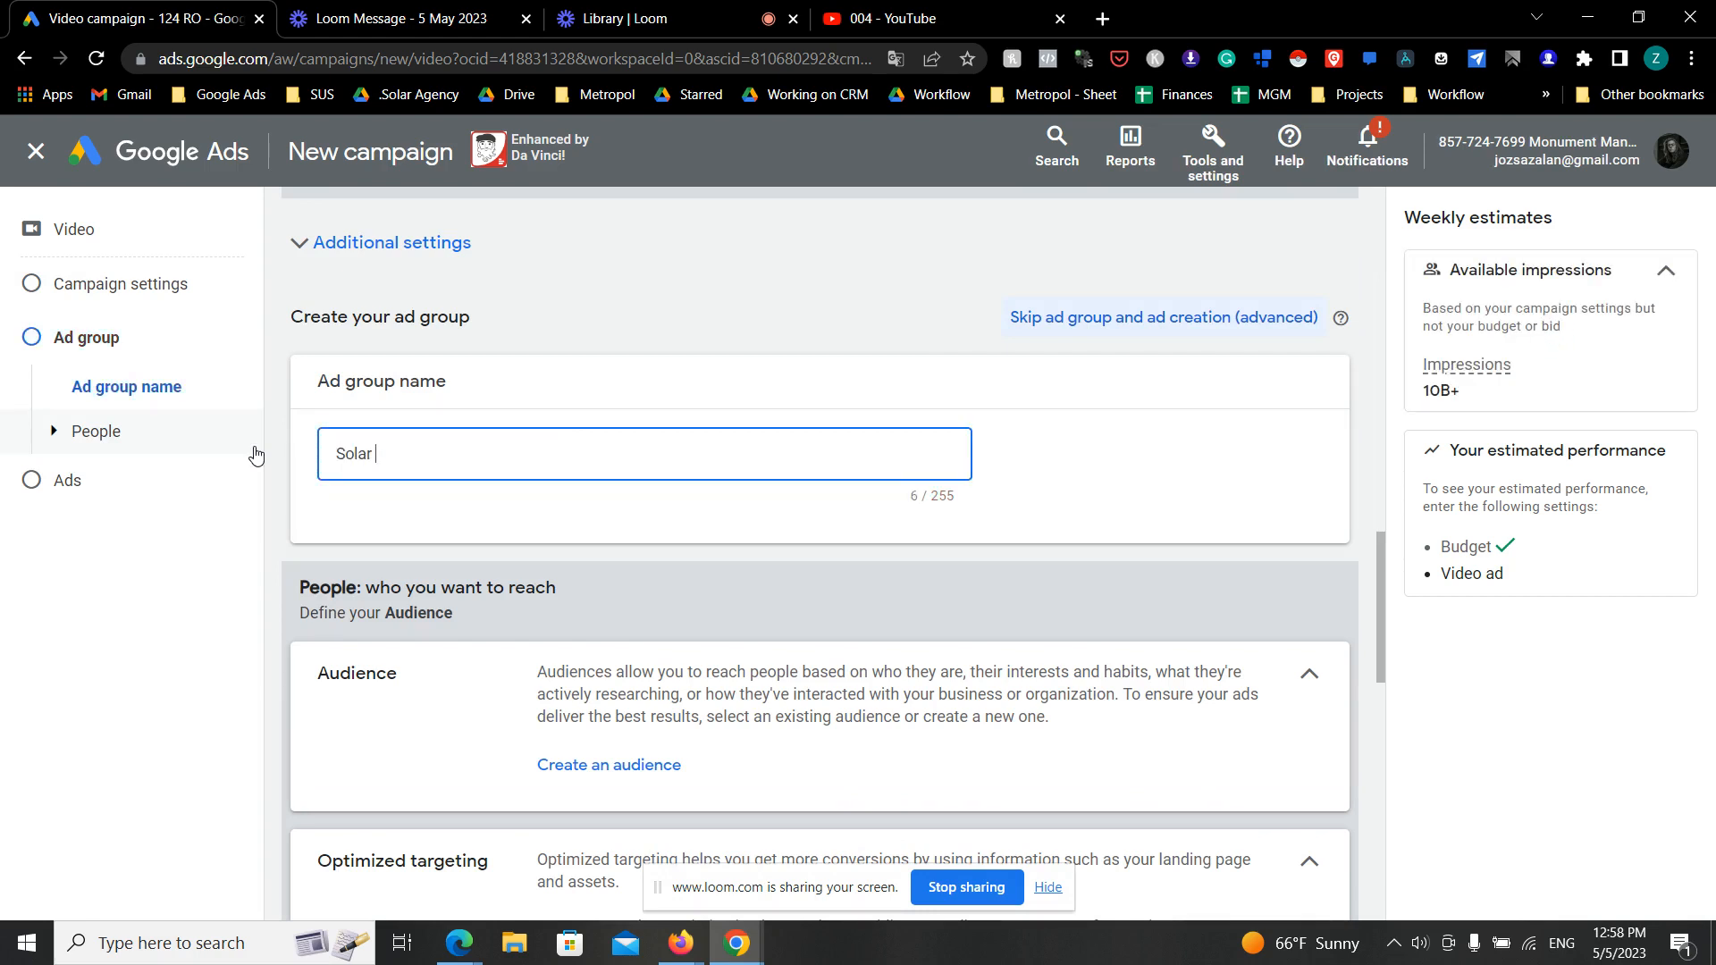
pyautogui.write('Peopl')
pyautogui.press('BackSpace')
pyautogui.write('ple')
# - Examine the ad group's audience section and expand the advanced settings to view the content targeting information
pyautogui.scroll(-3, 1307, 677)
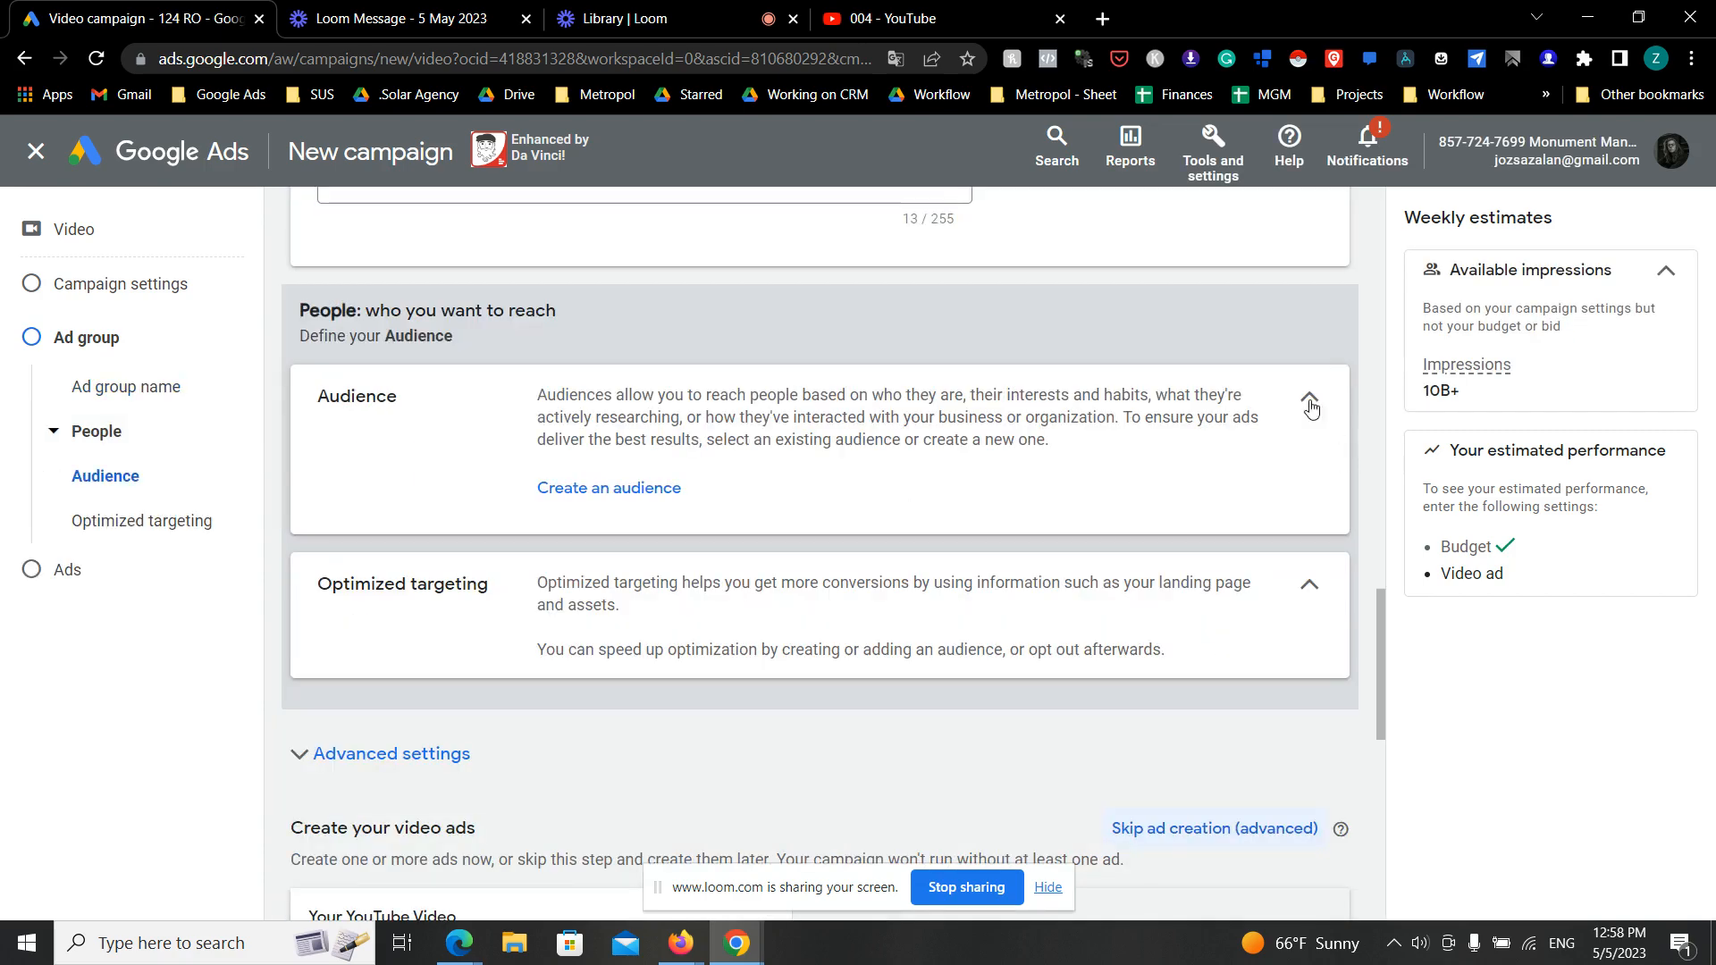
pyautogui.click(1307, 399)
pyautogui.click(1308, 384)
pyautogui.click(440, 756)
pyautogui.scroll(-3, 519, 728)
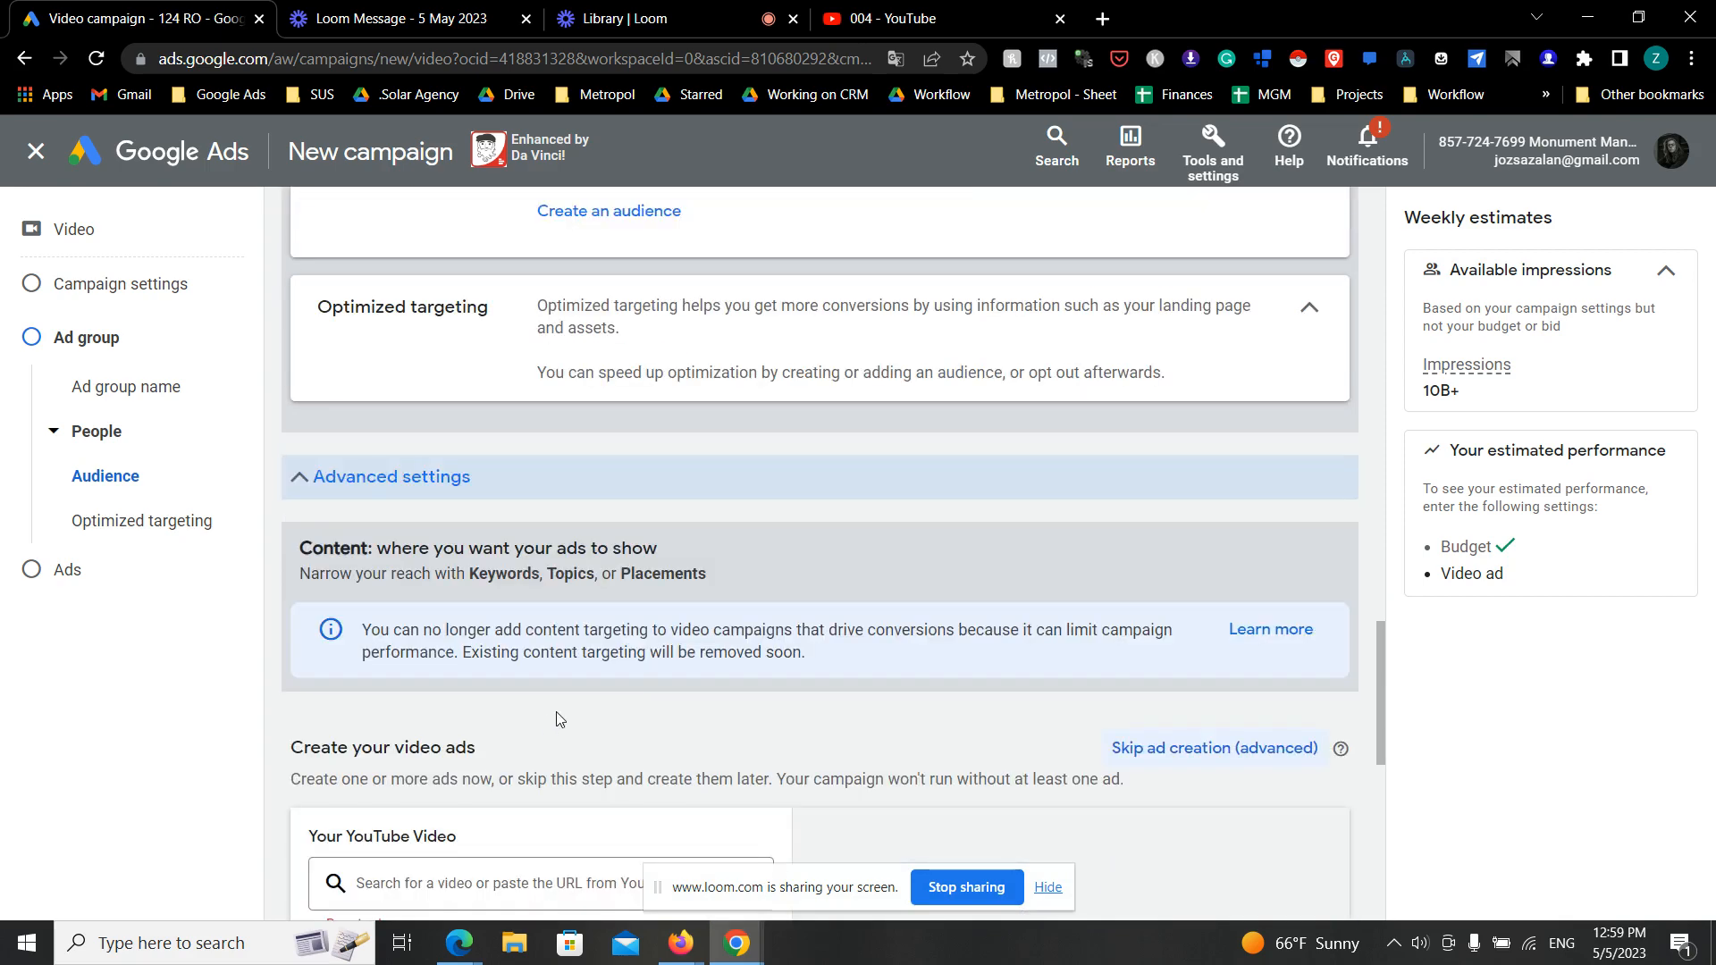
pyautogui.scroll(-3, 795, 600)
pyautogui.scroll(8, 795, 598)
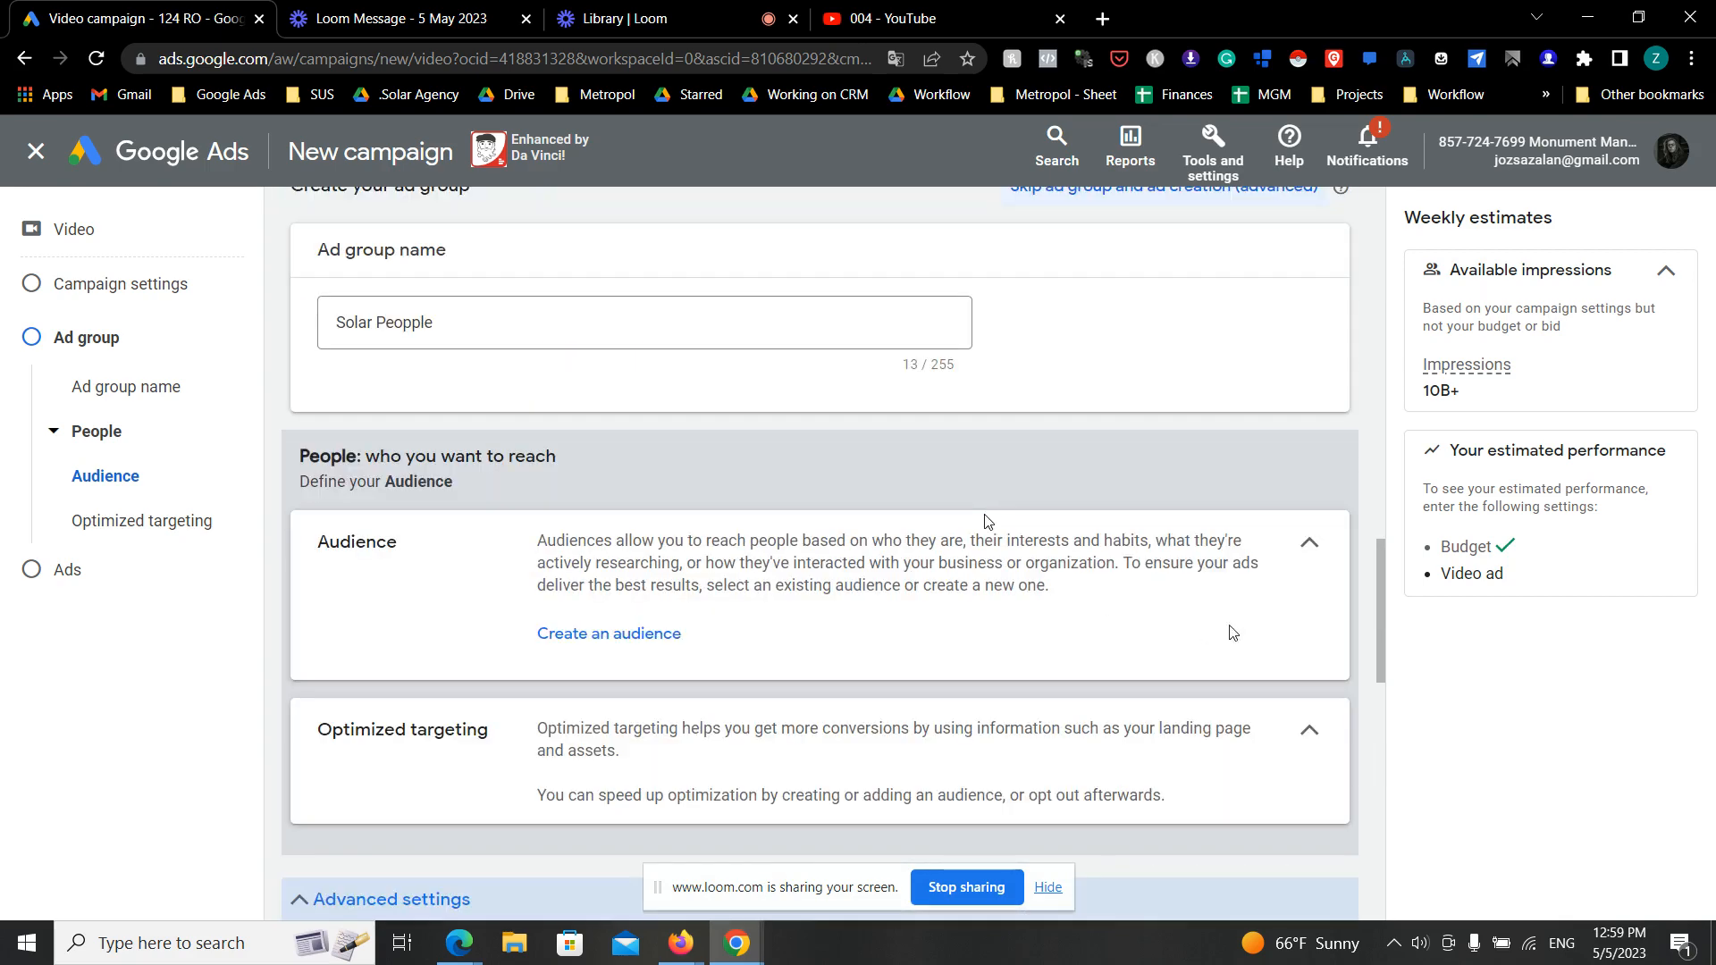
# - Open the new audience form, look over its segment options, and close it without saving
pyautogui.click(657, 633)
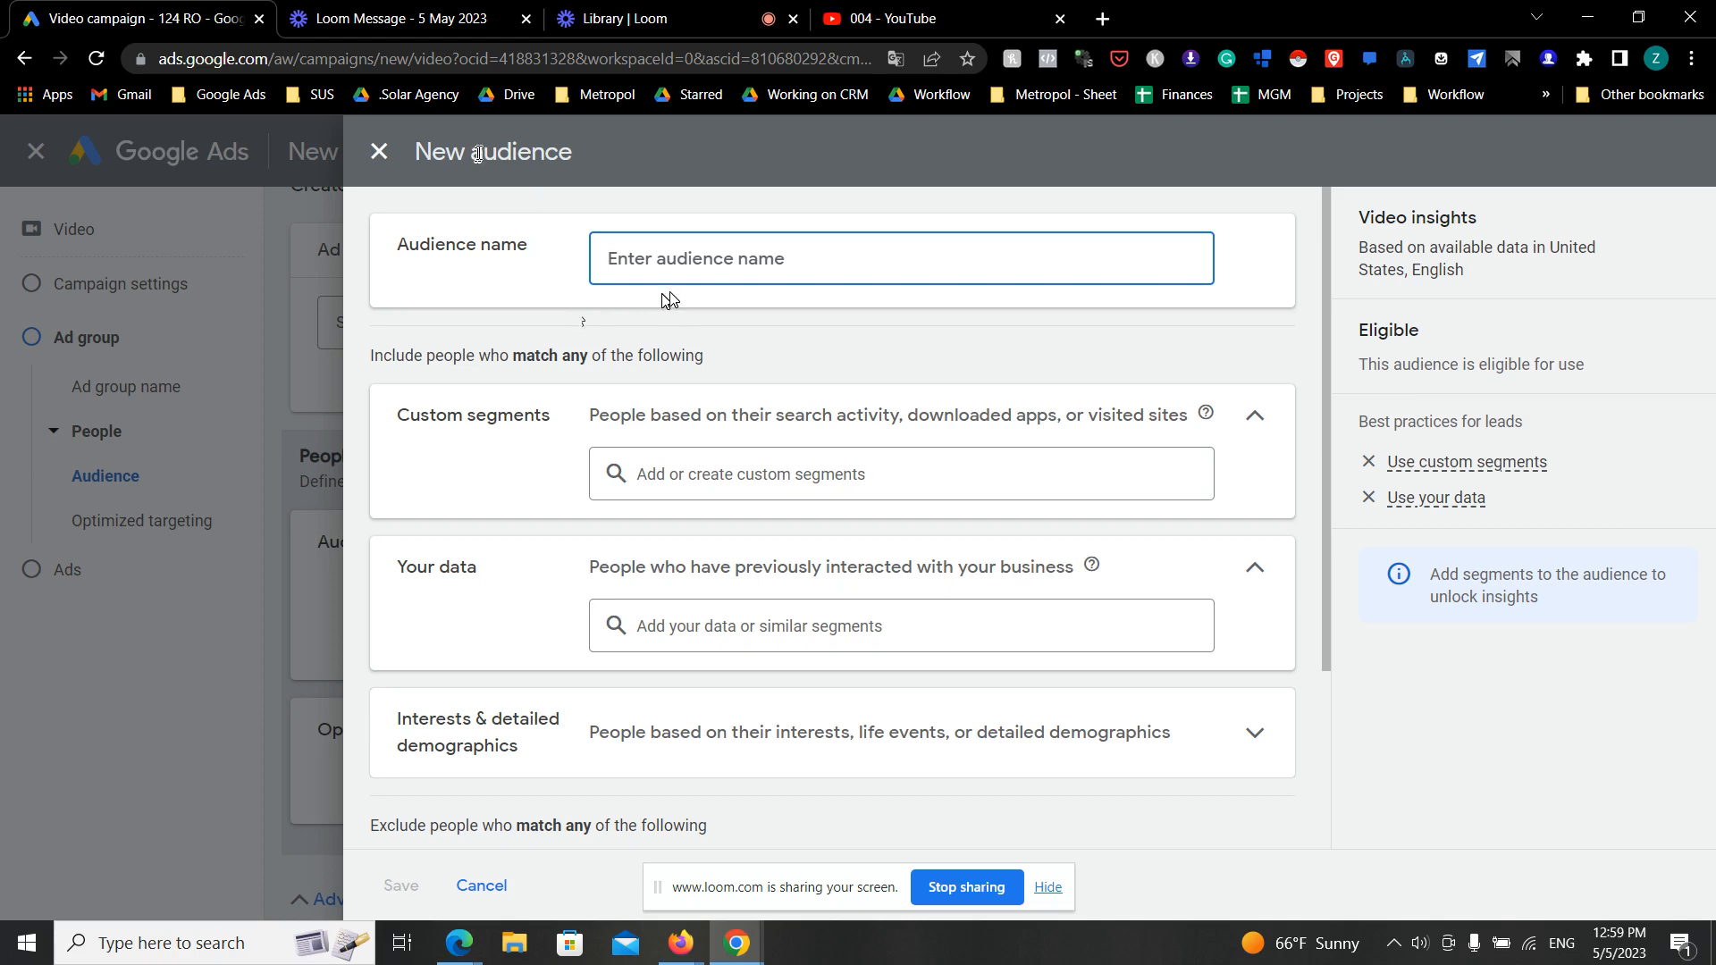
pyautogui.scroll(-1, 625, 430)
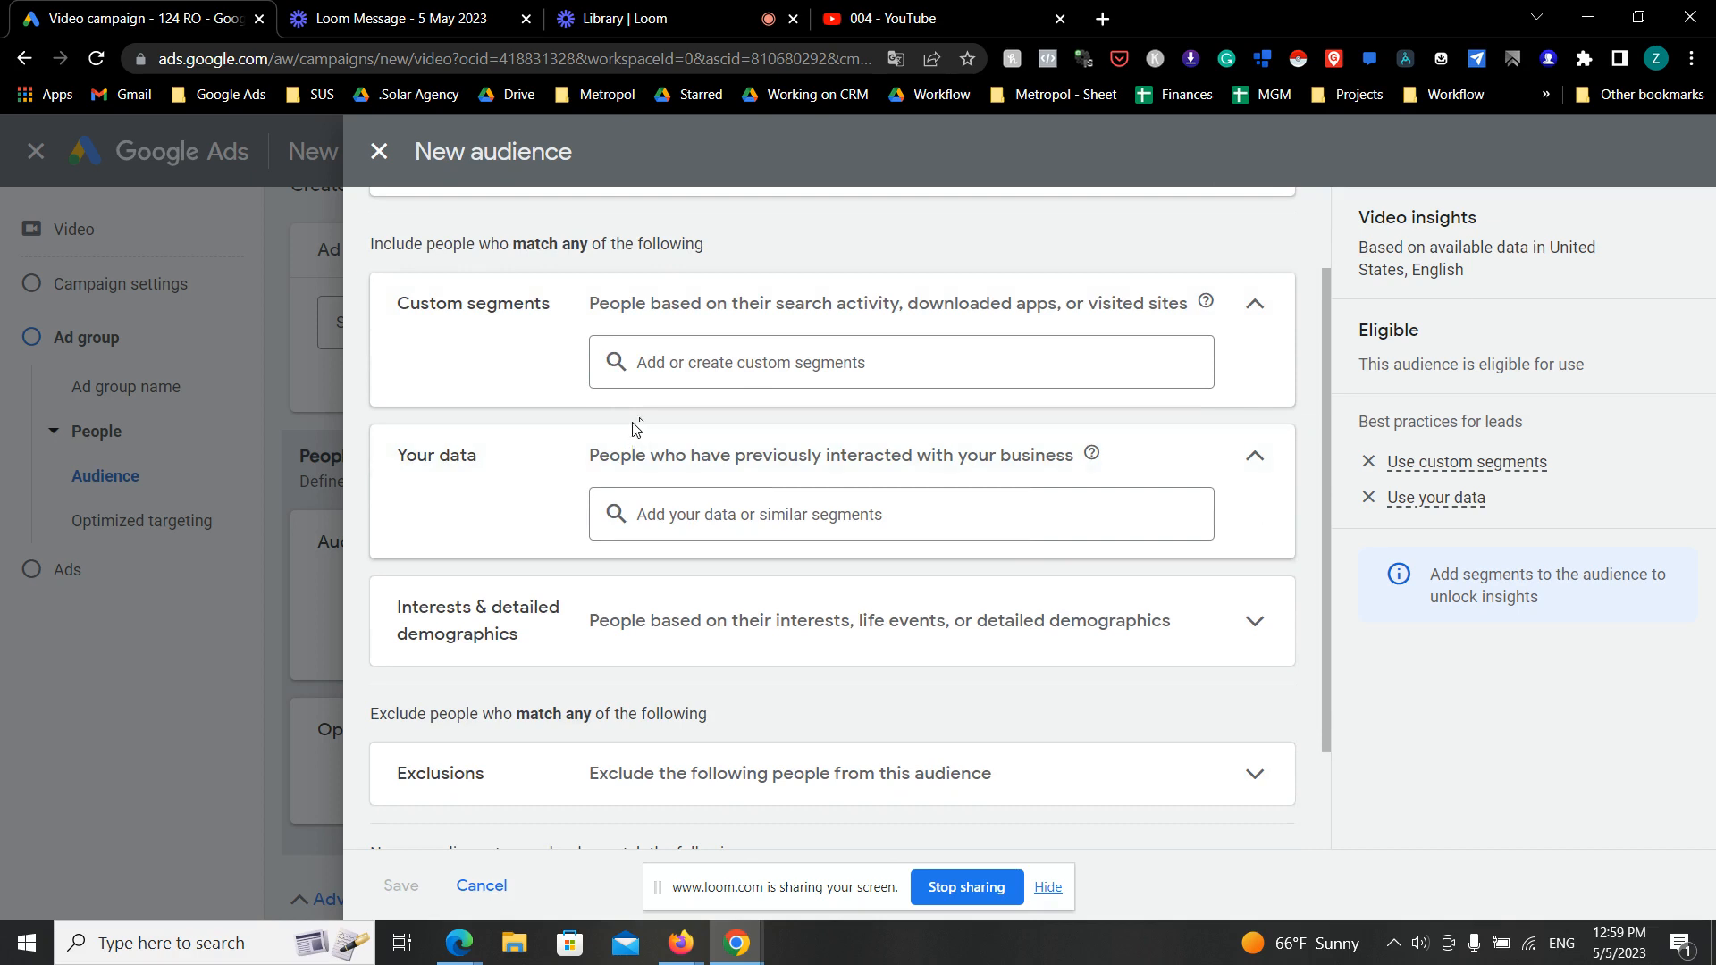
pyautogui.scroll(1, 636, 427)
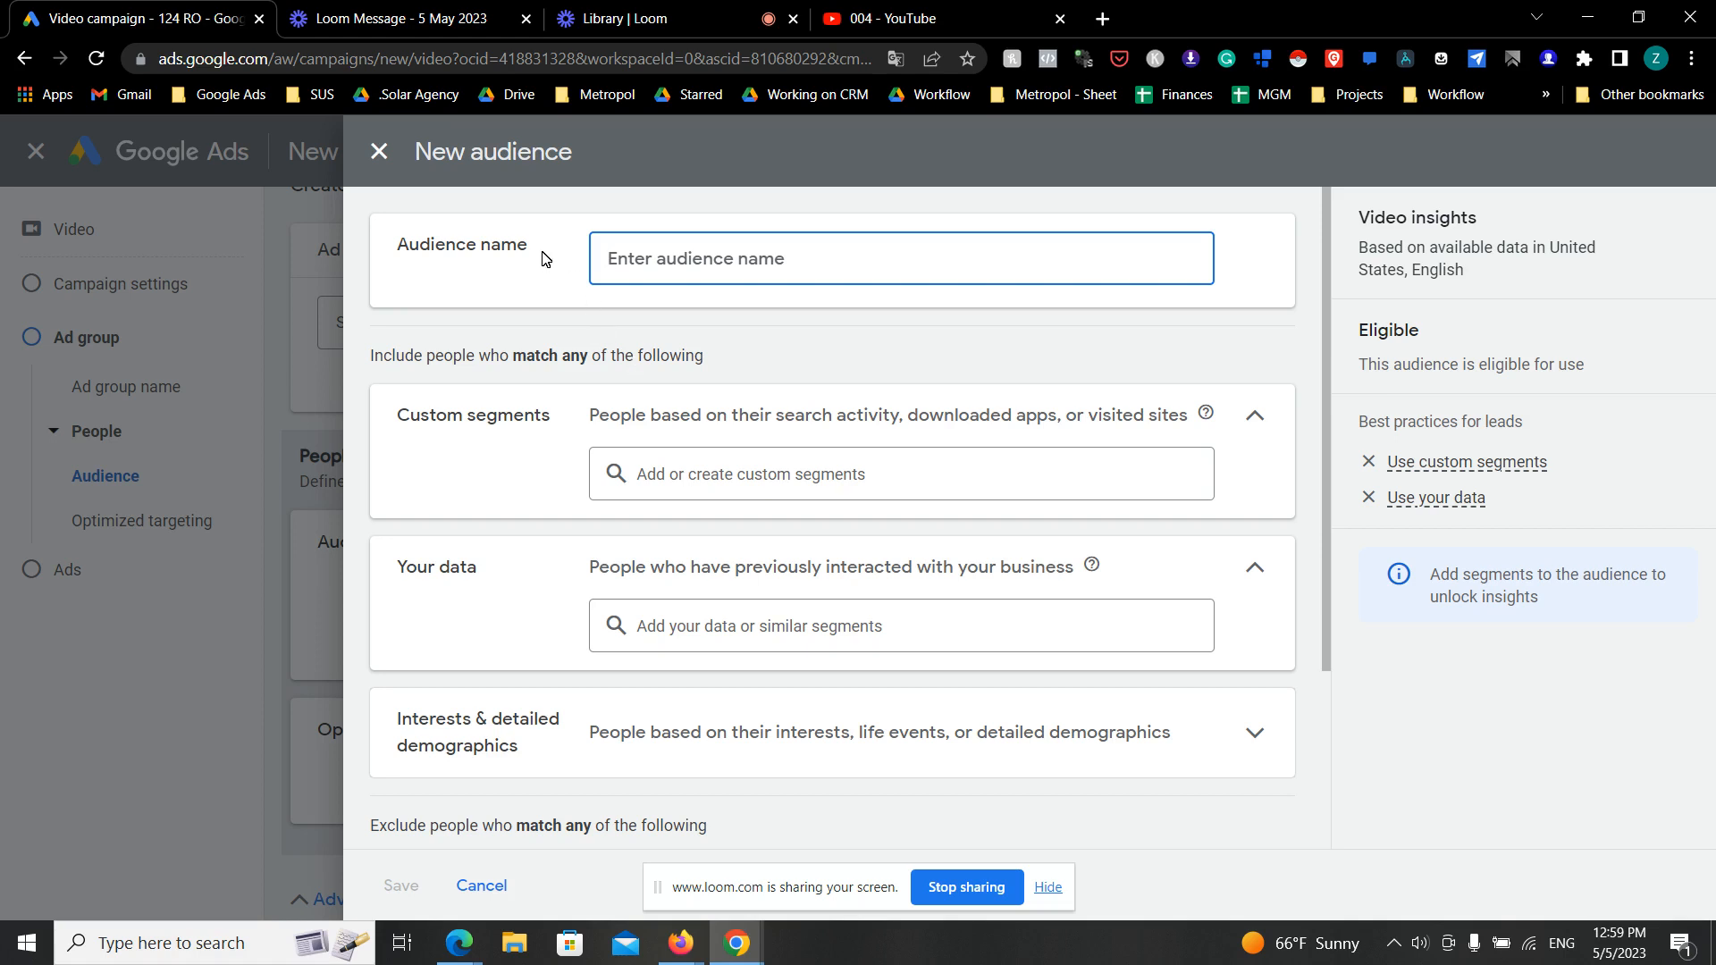
pyautogui.click(385, 158)
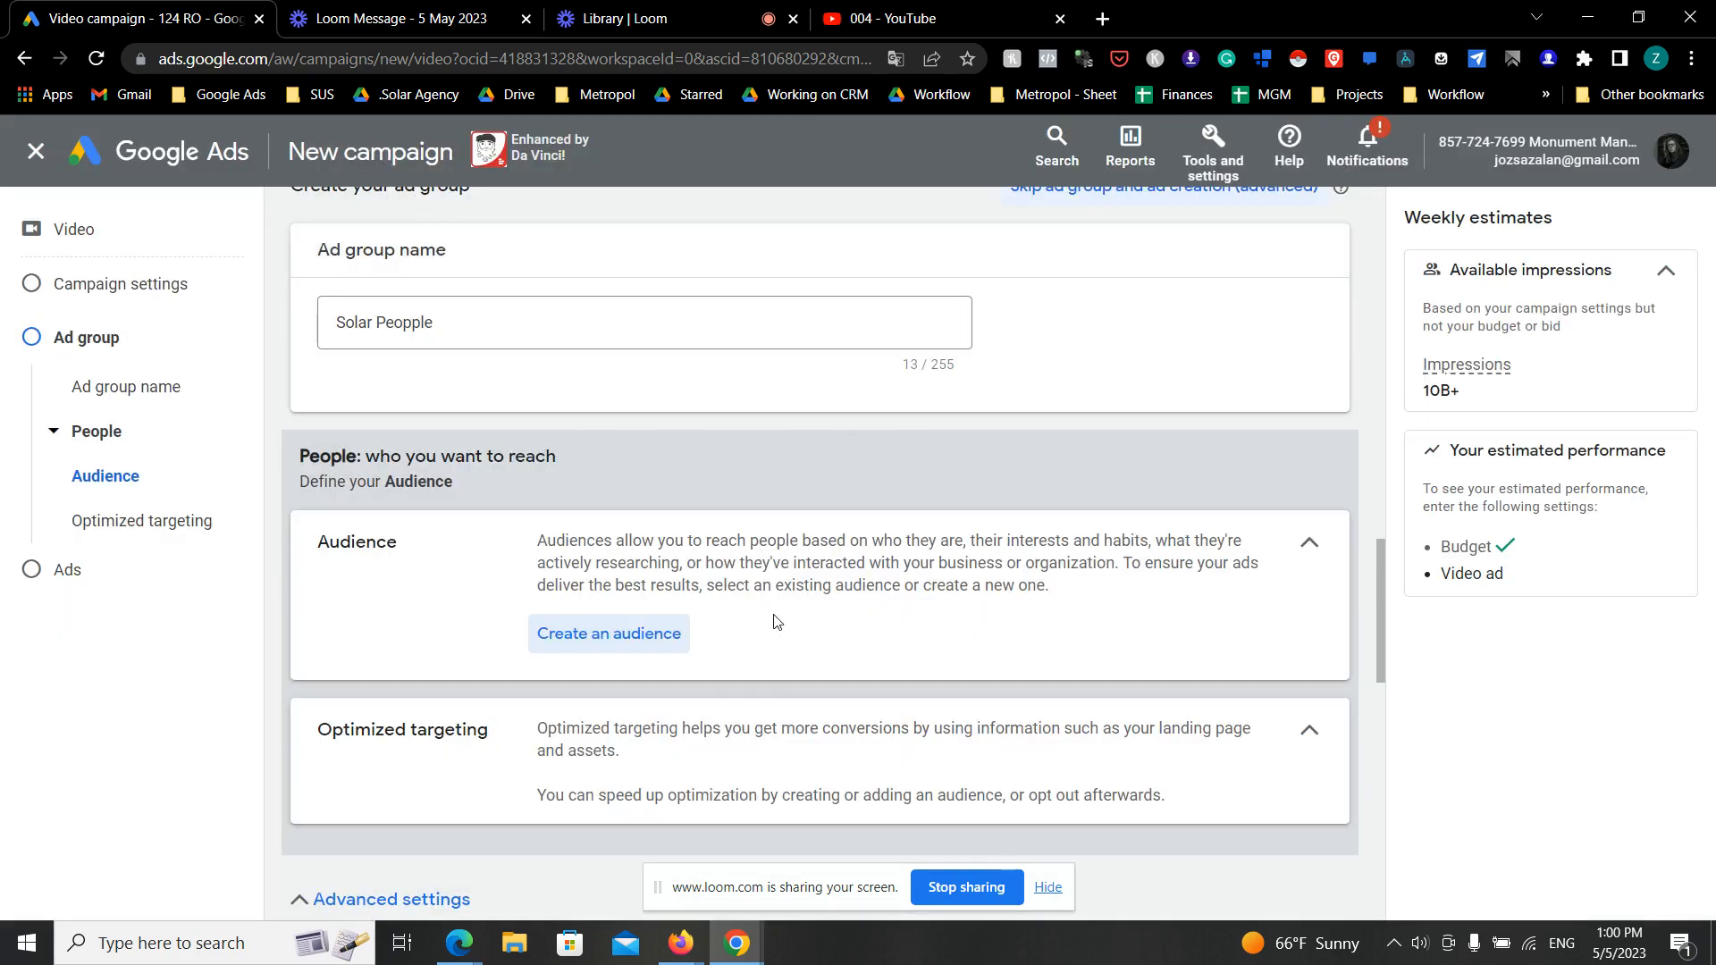
# - Collapse and reopen the ad group's advanced settings to recheck the content targeting notice, and return to the audience section
pyautogui.scroll(-2, 774, 633)
pyautogui.click(358, 869)
pyautogui.scroll(-4, 638, 757)
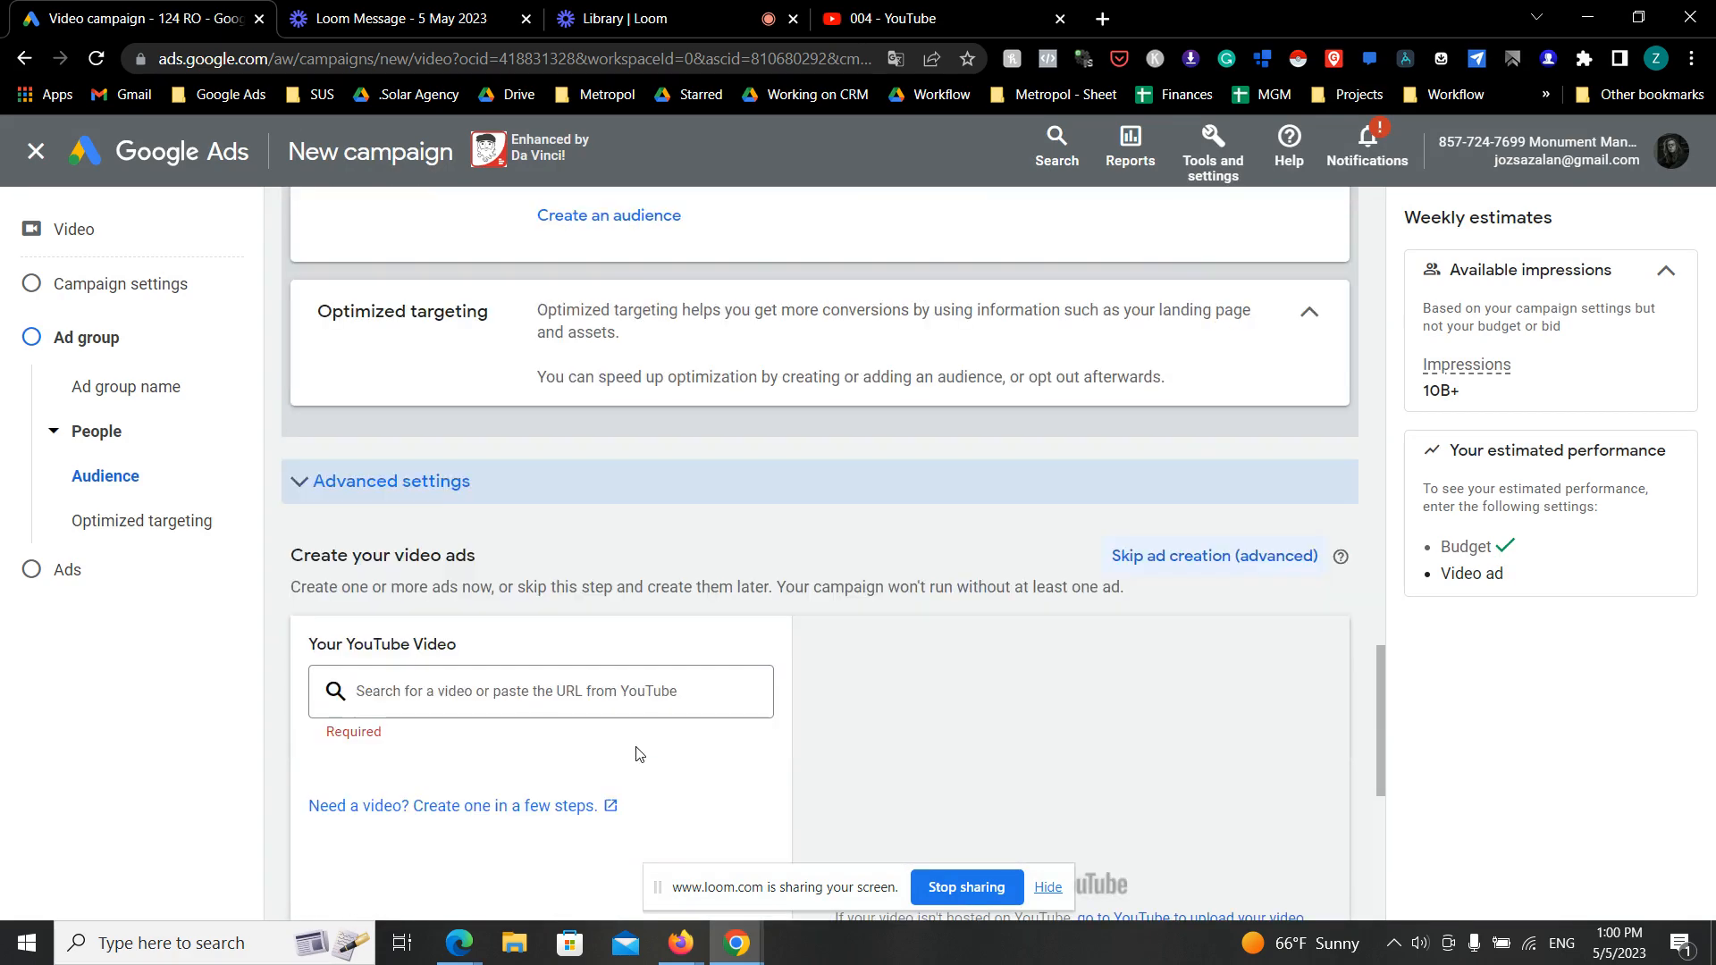
pyautogui.click(432, 492)
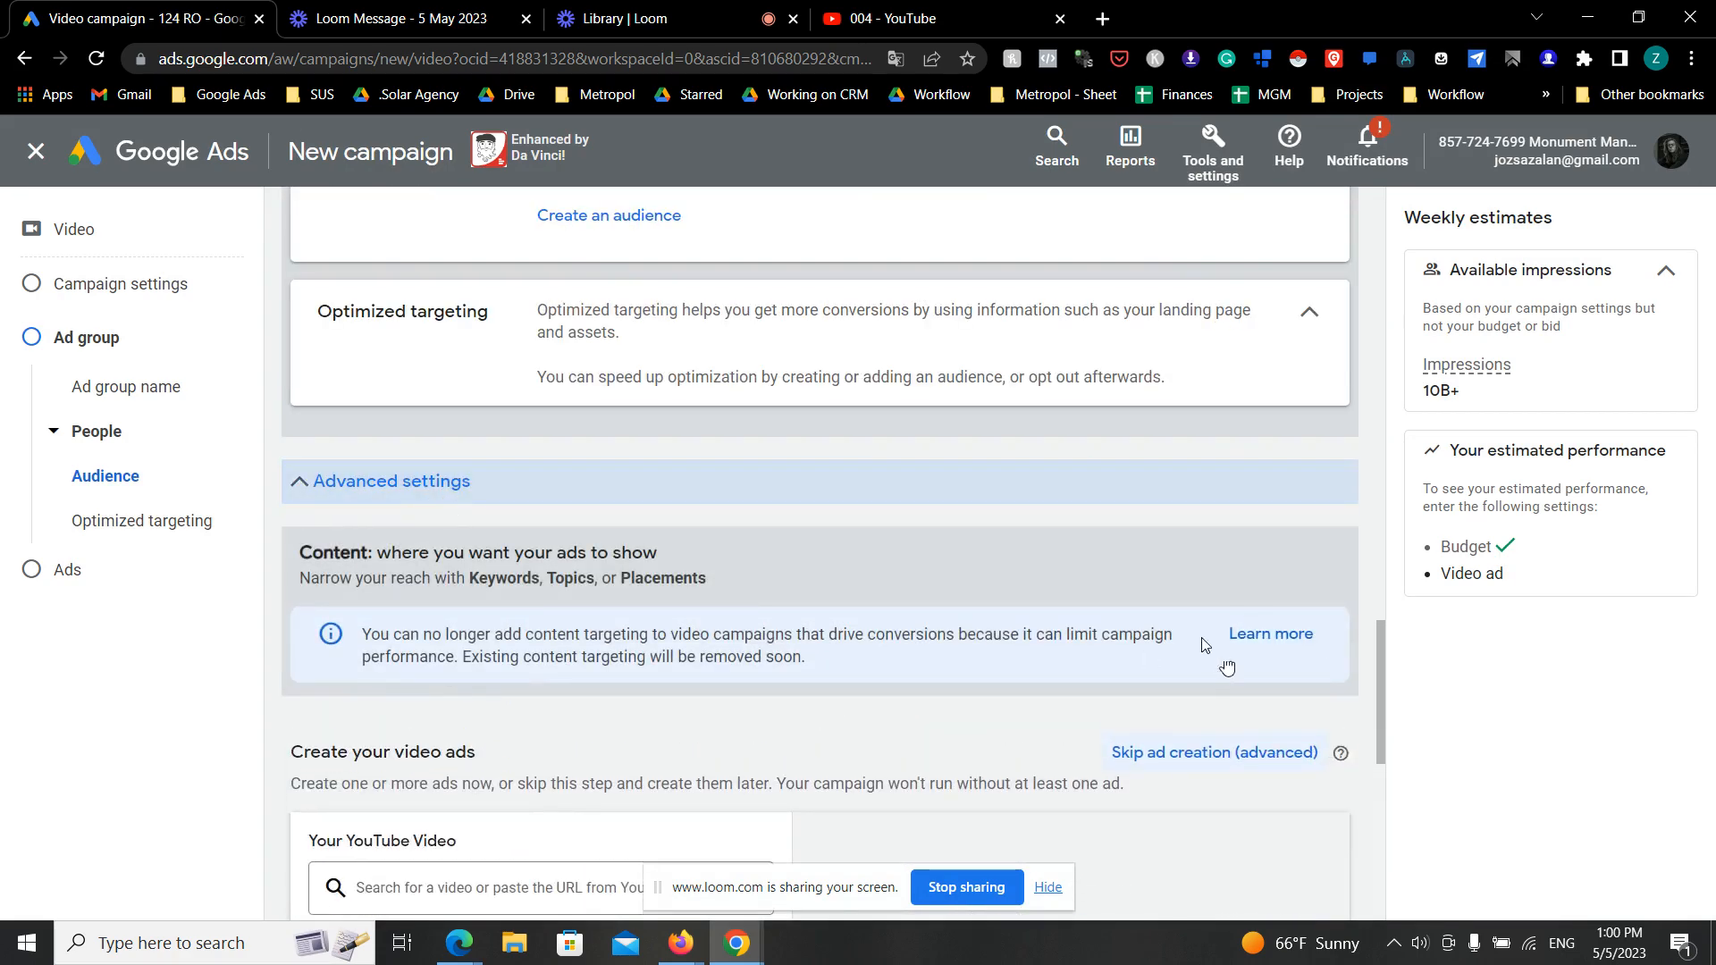
pyautogui.scroll(5, 850, 631)
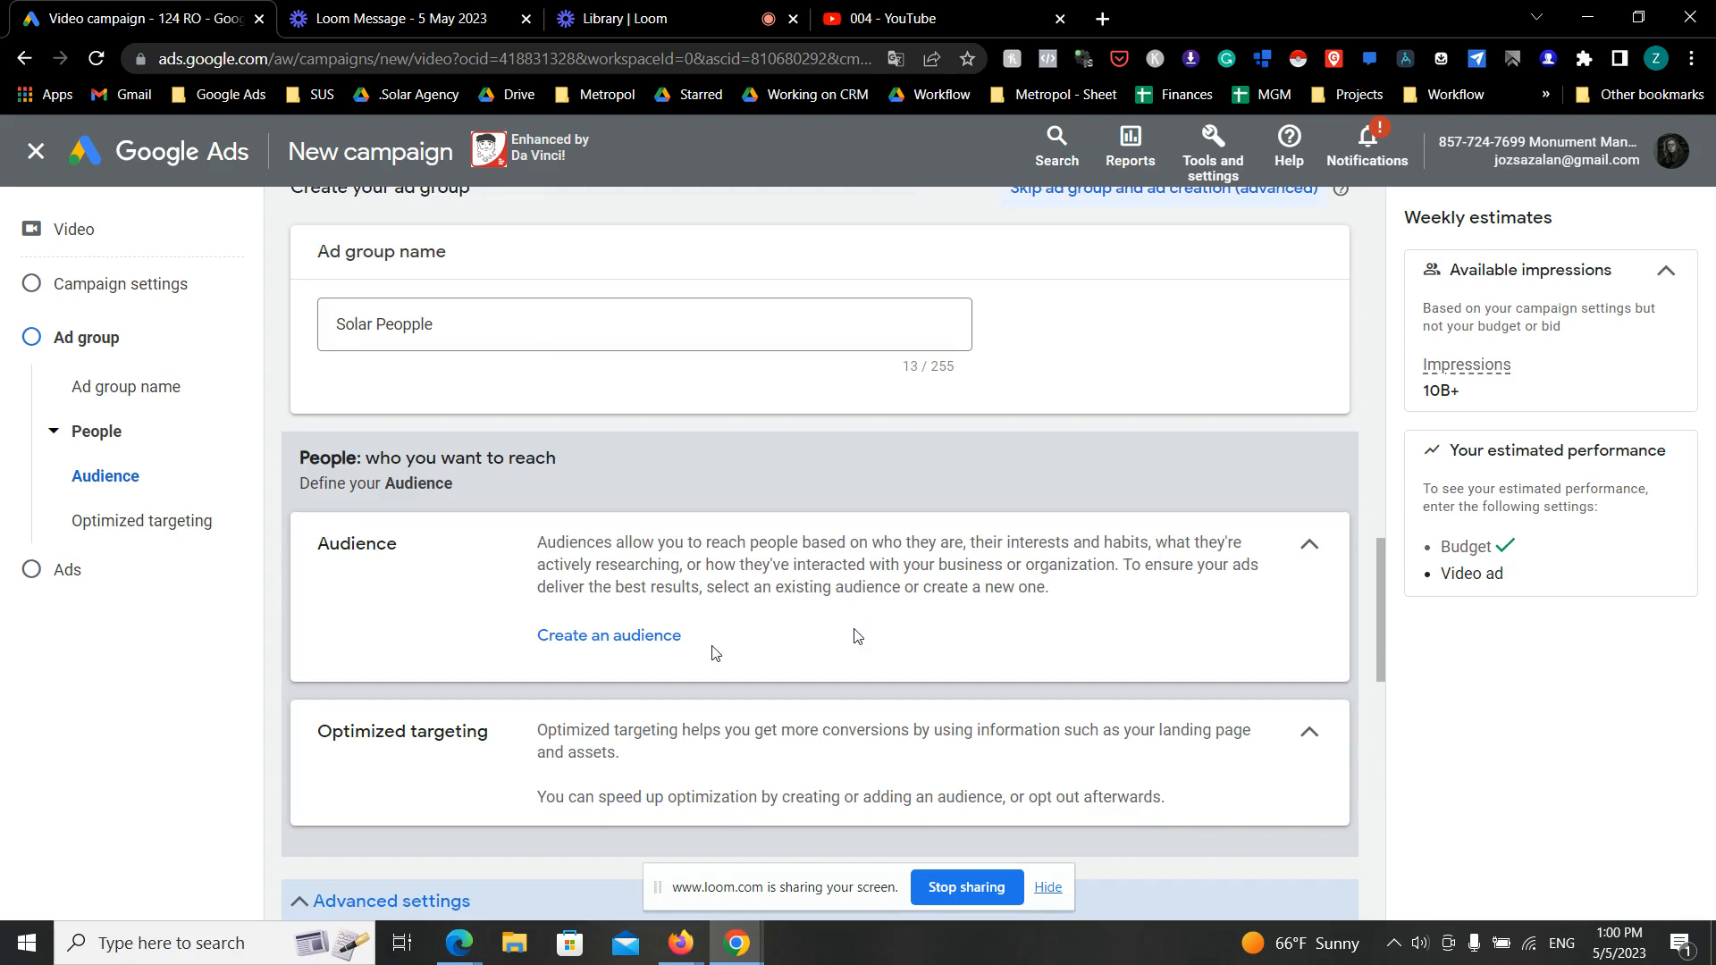
# - Start a new audience, search its interests and detailed demographics for "solar", and add the Solar Energy and Solar Roofs segments
pyautogui.click(648, 650)
pyautogui.scroll(-3, 1018, 639)
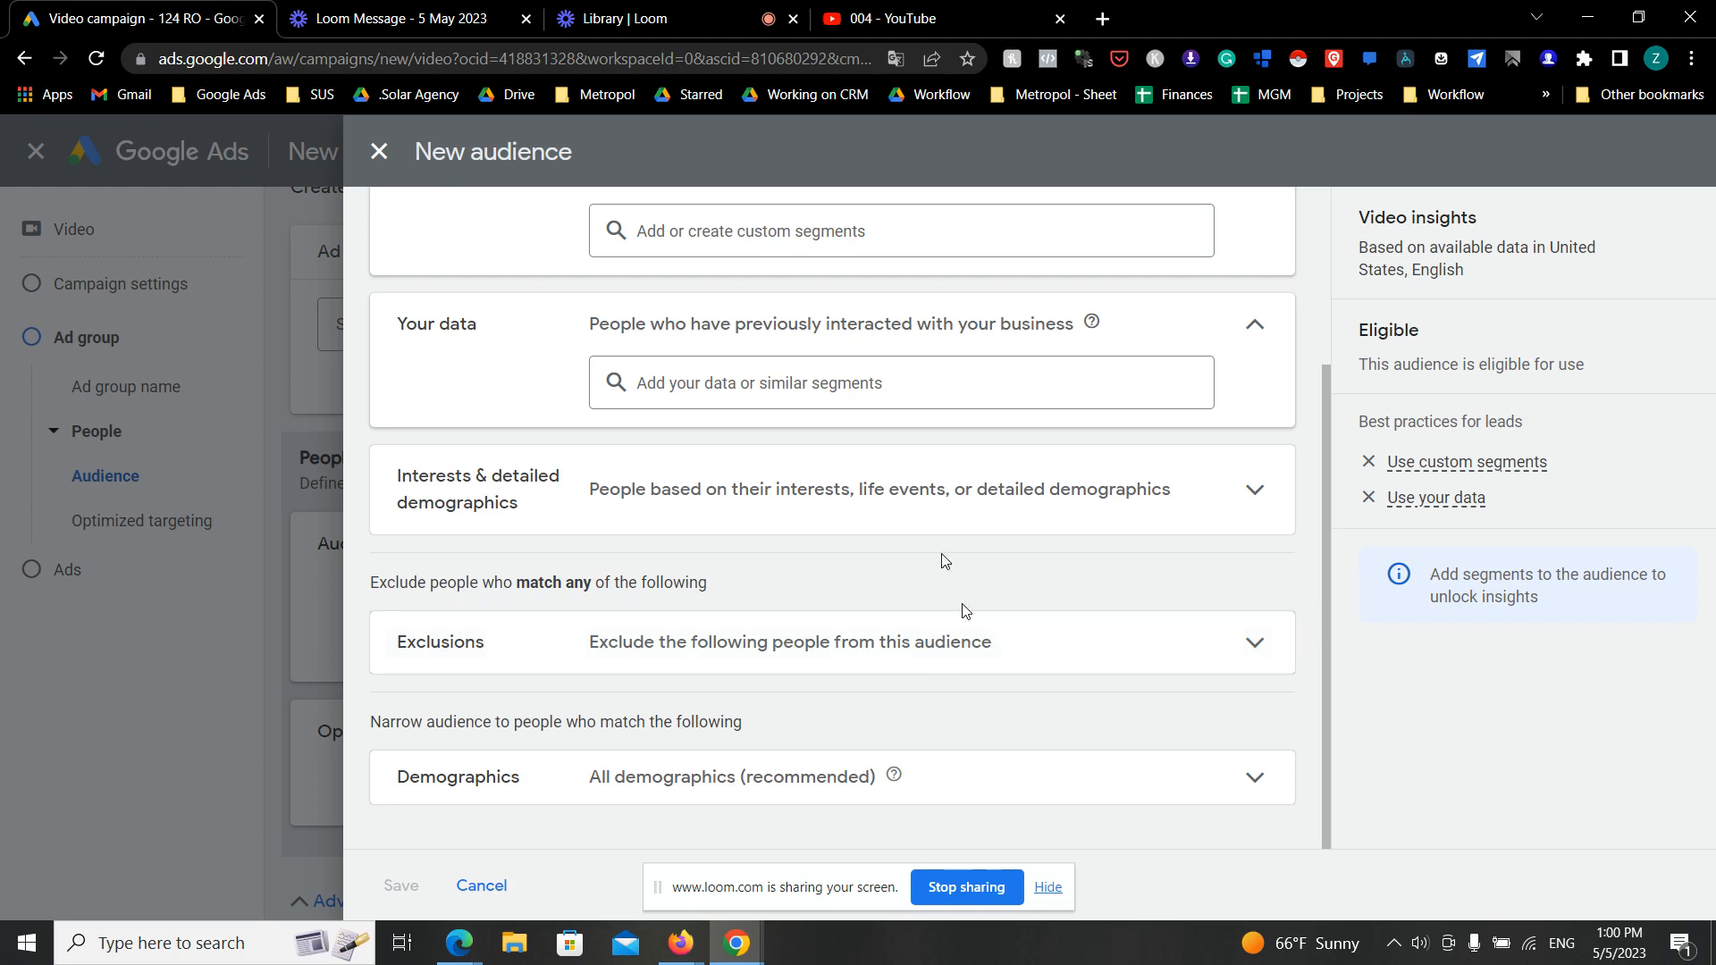
pyautogui.scroll(1, 930, 564)
pyautogui.click(862, 615)
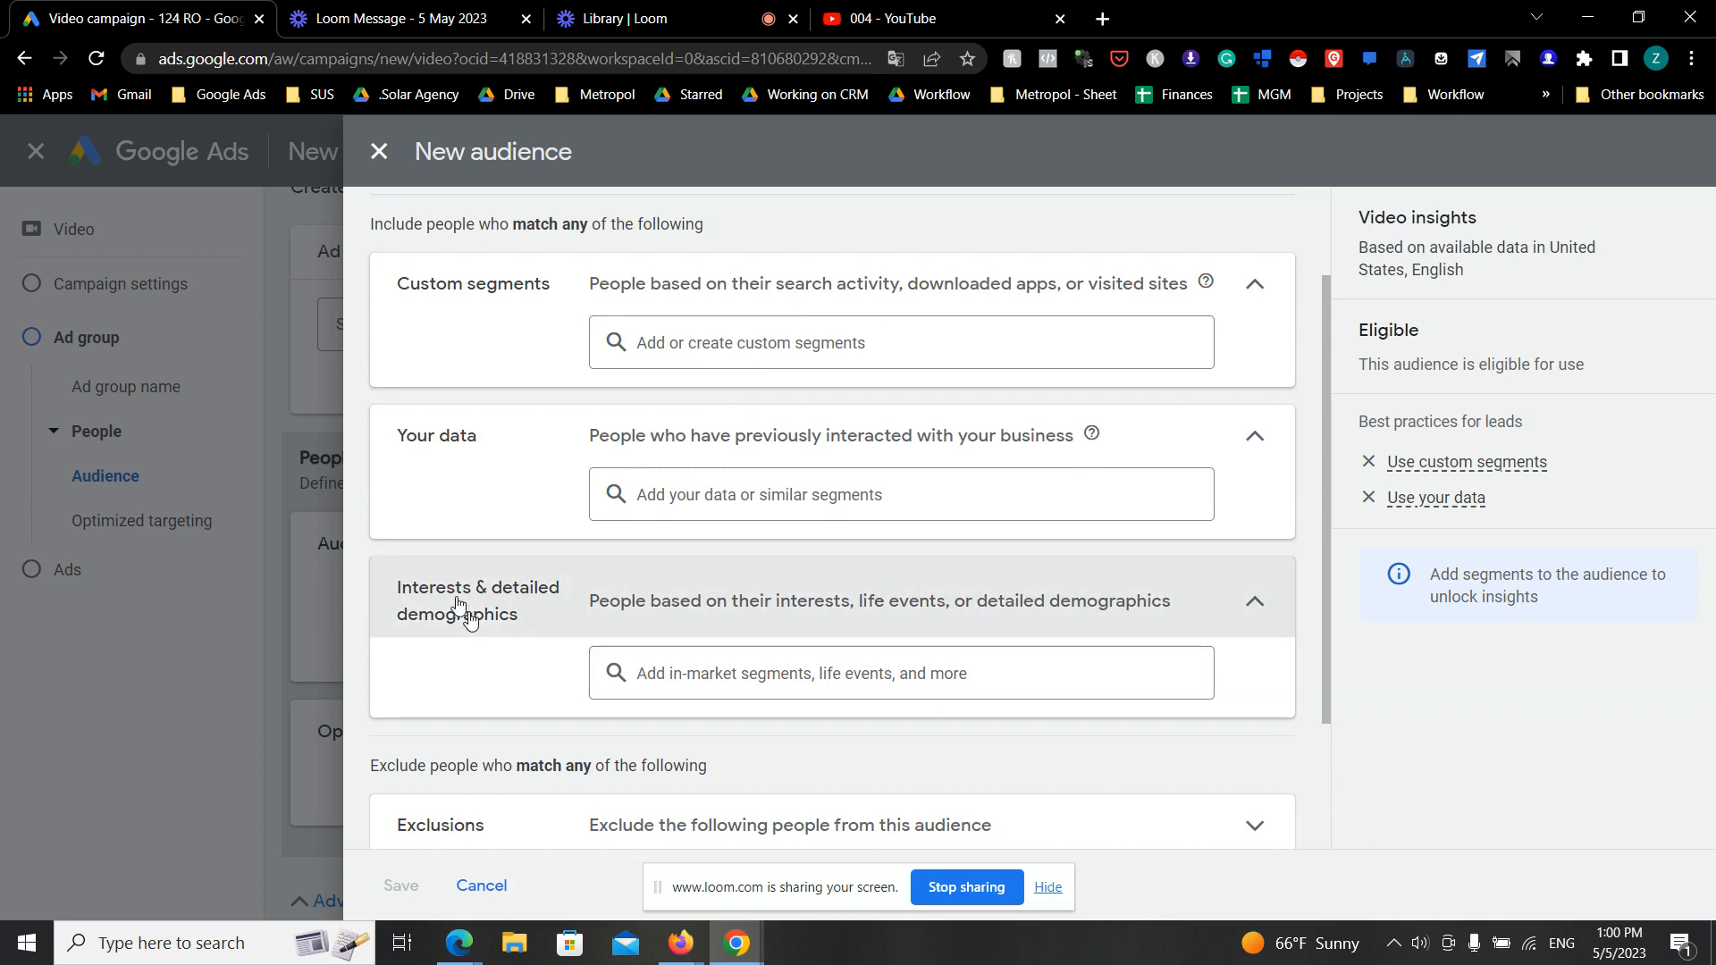
pyautogui.click(768, 689)
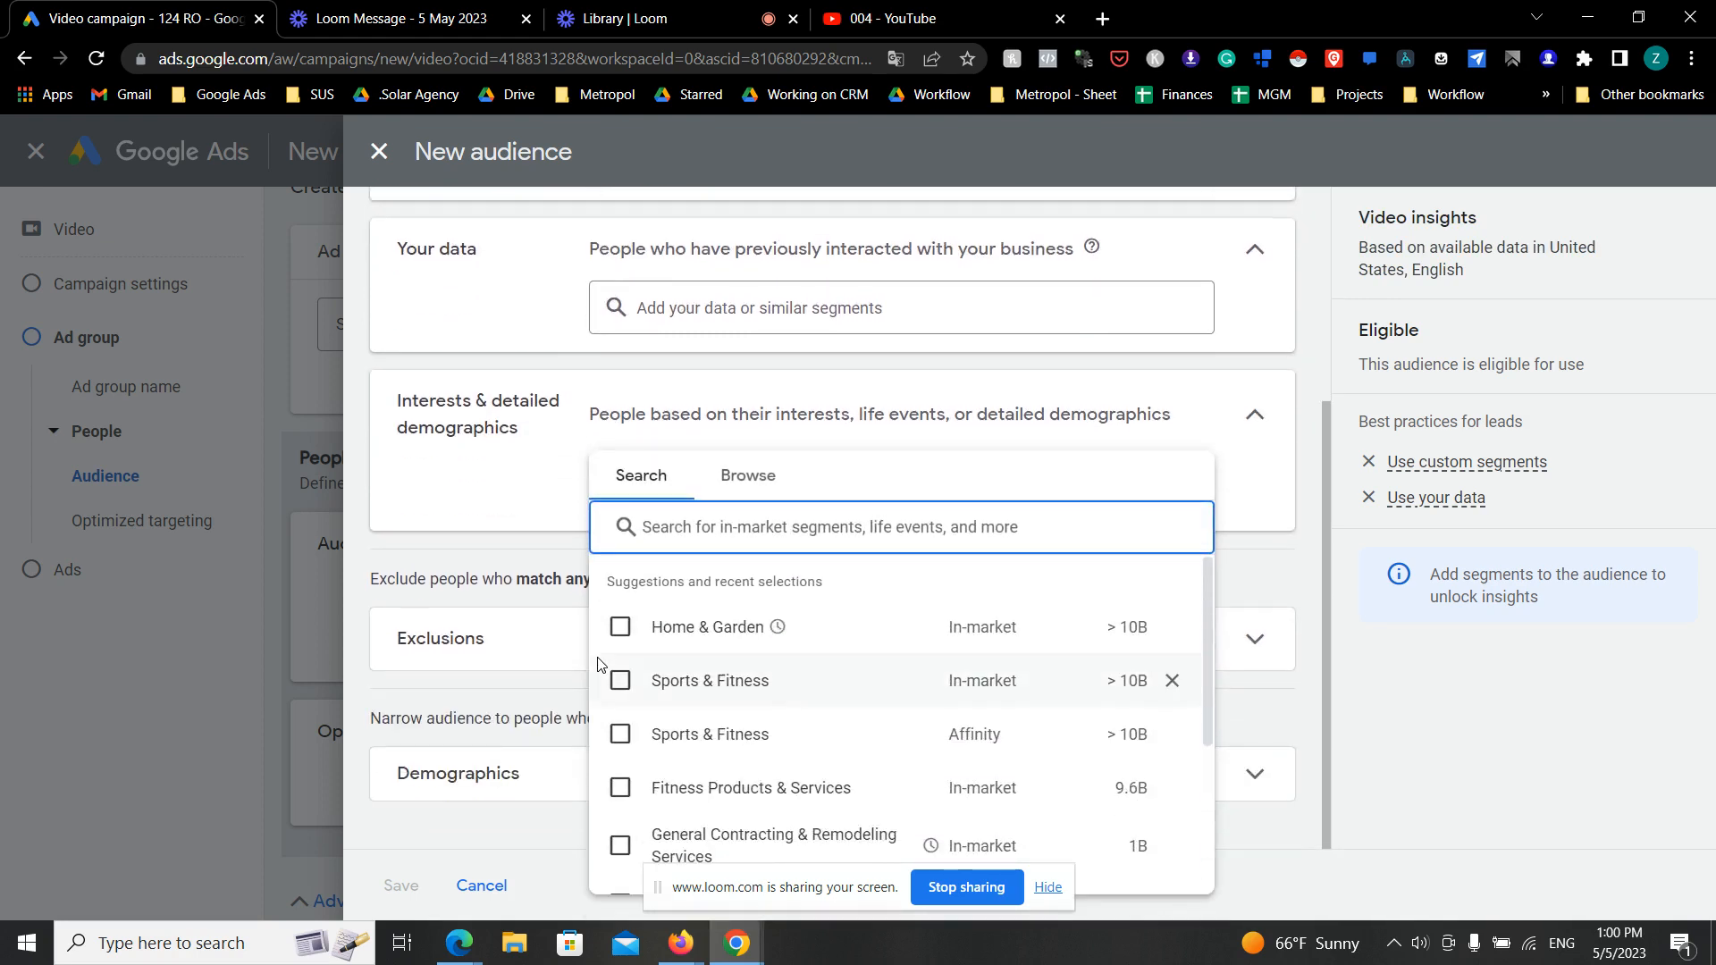
pyautogui.write('solar')
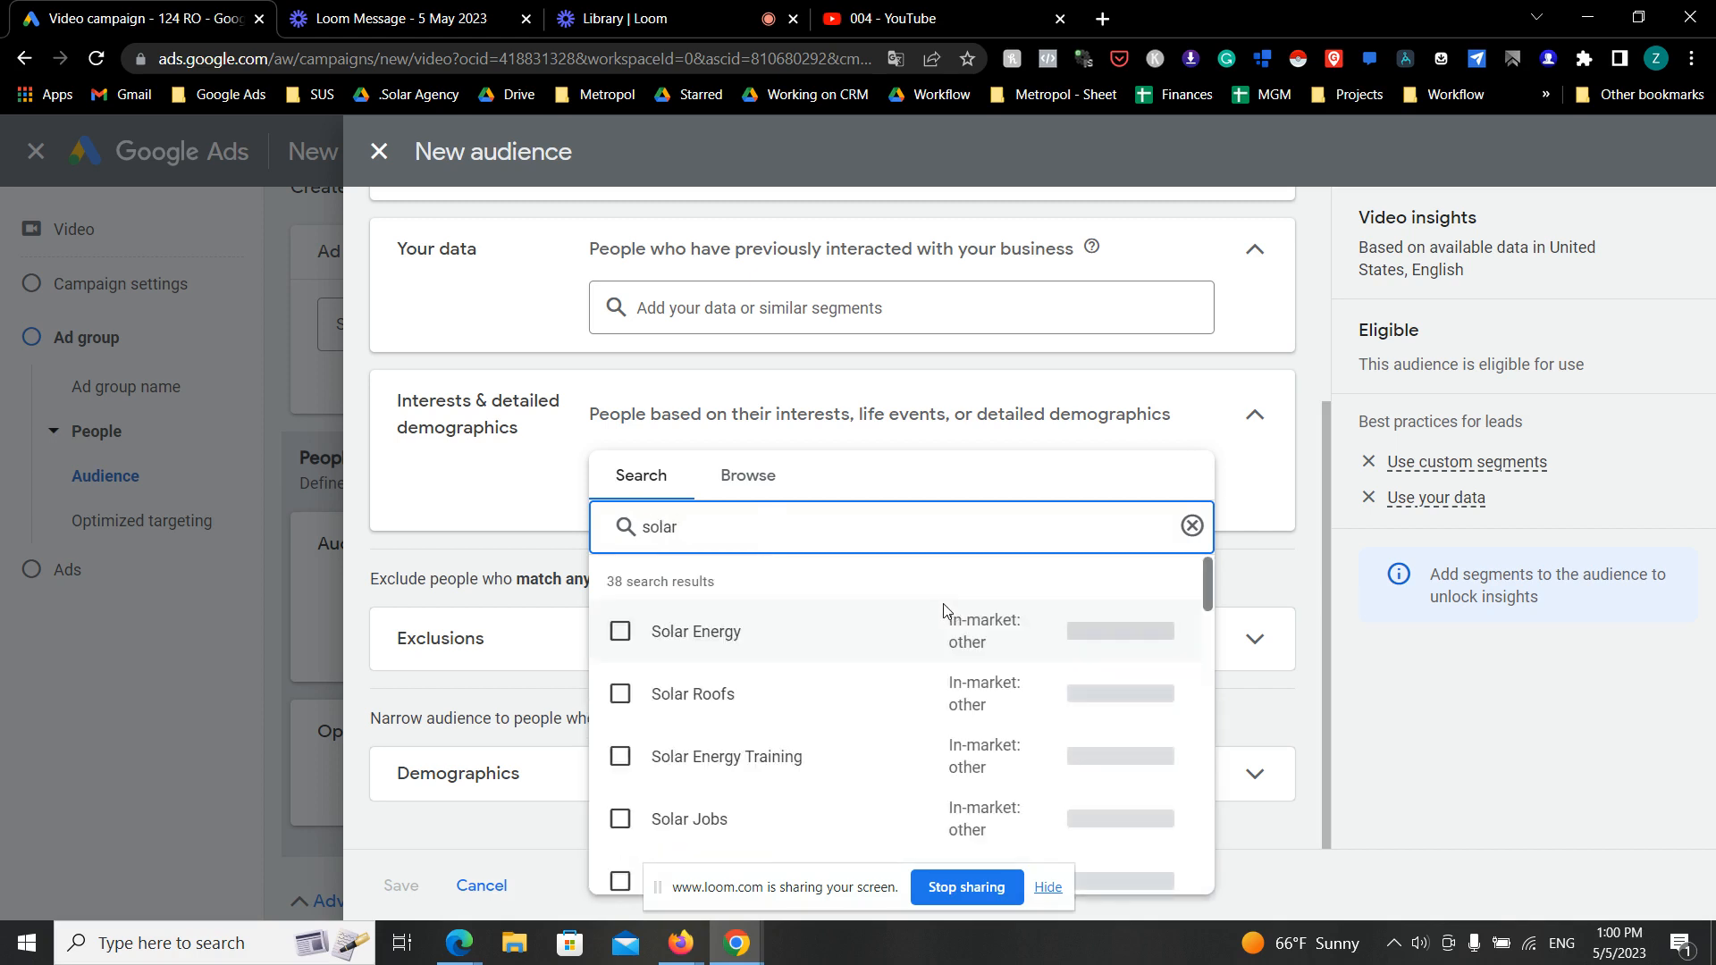
pyautogui.click(620, 631)
pyautogui.click(620, 694)
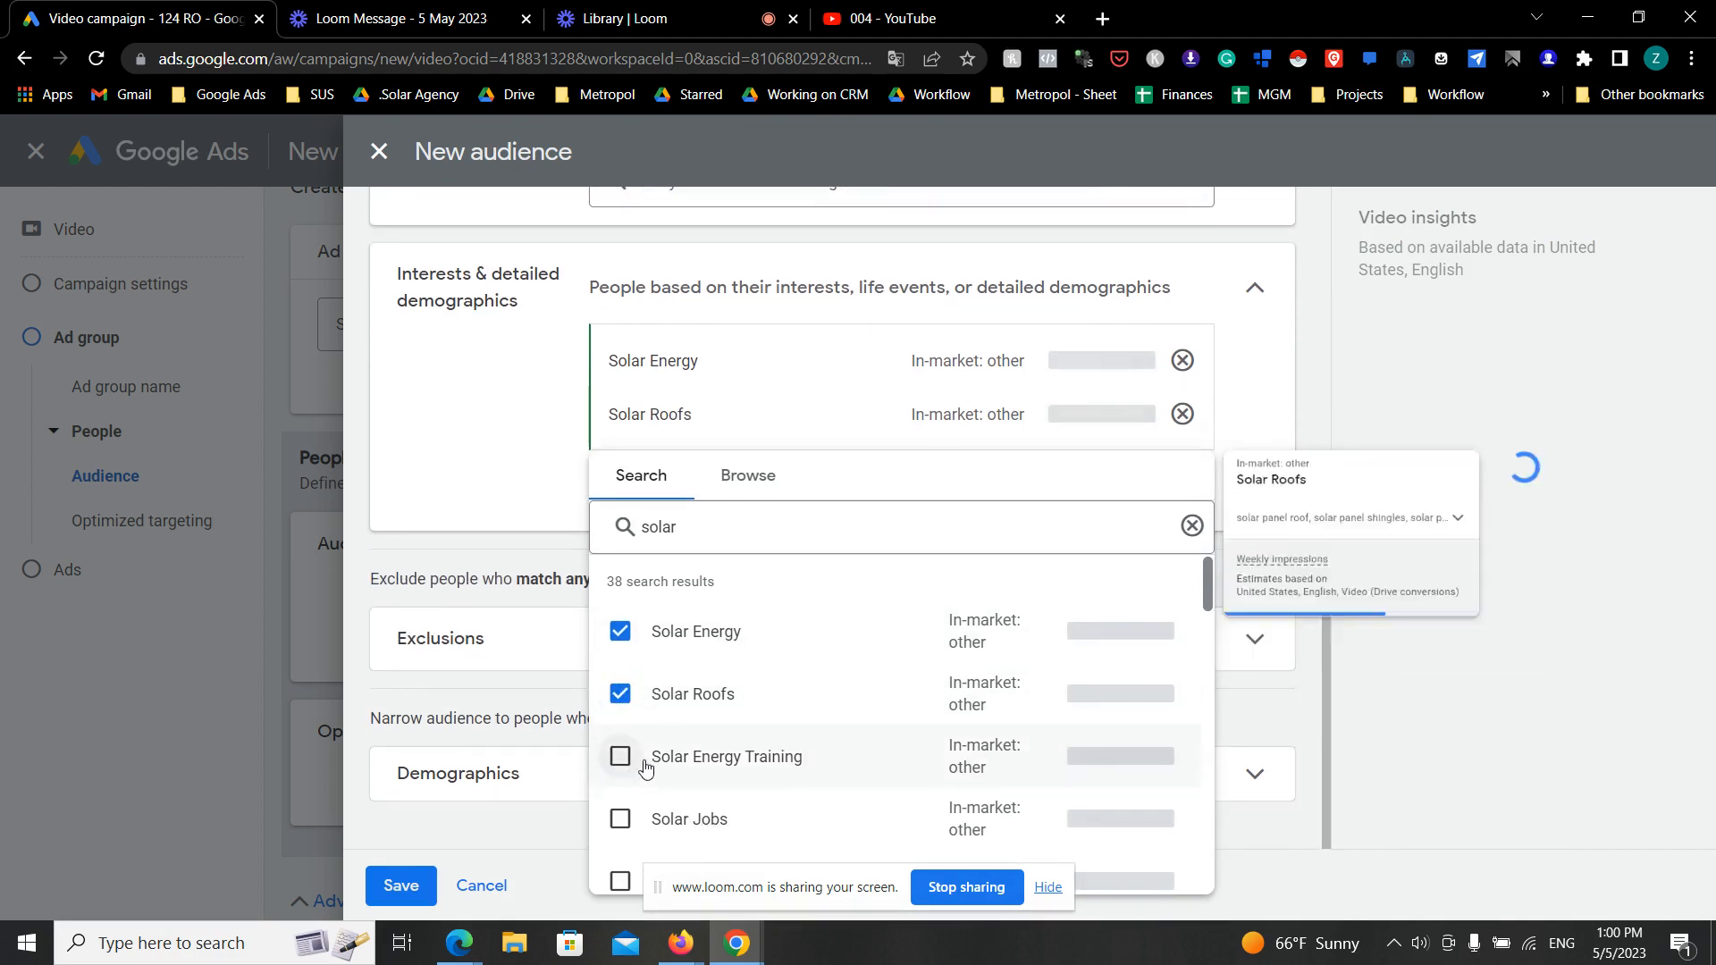
# - Add the Renewable Energy Service in California, Solar Energy Grants and Batteries segments to the audience
pyautogui.scroll(-1, 614, 755)
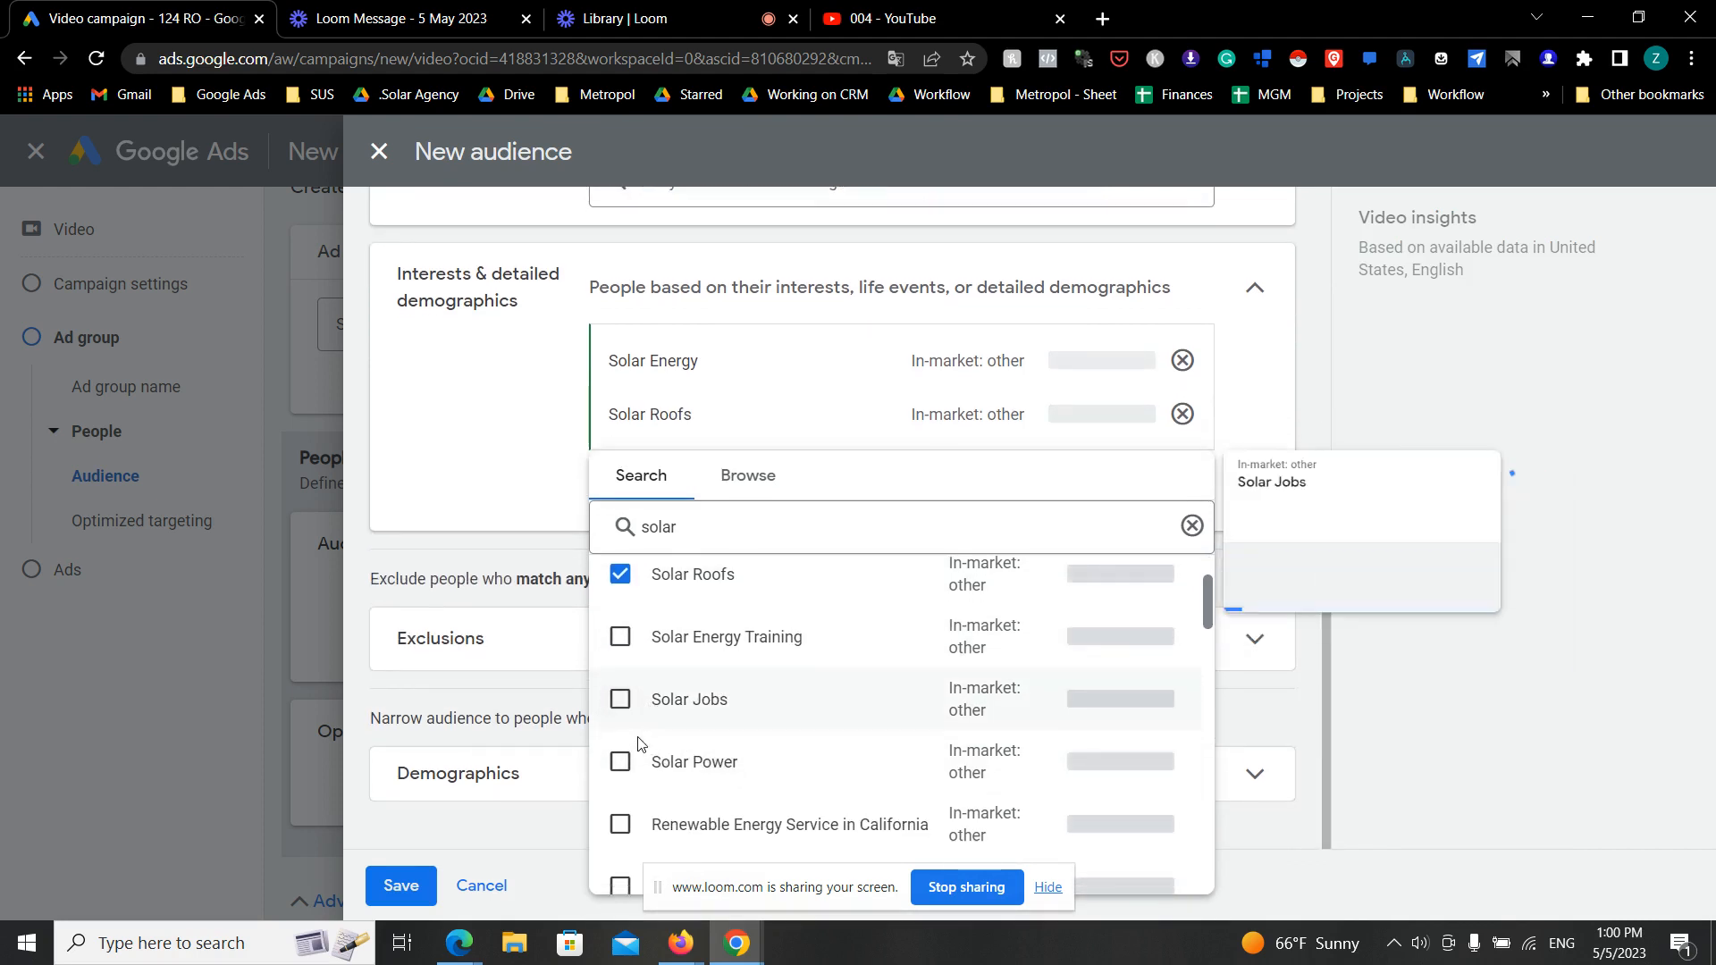
pyautogui.scroll(-2, 608, 715)
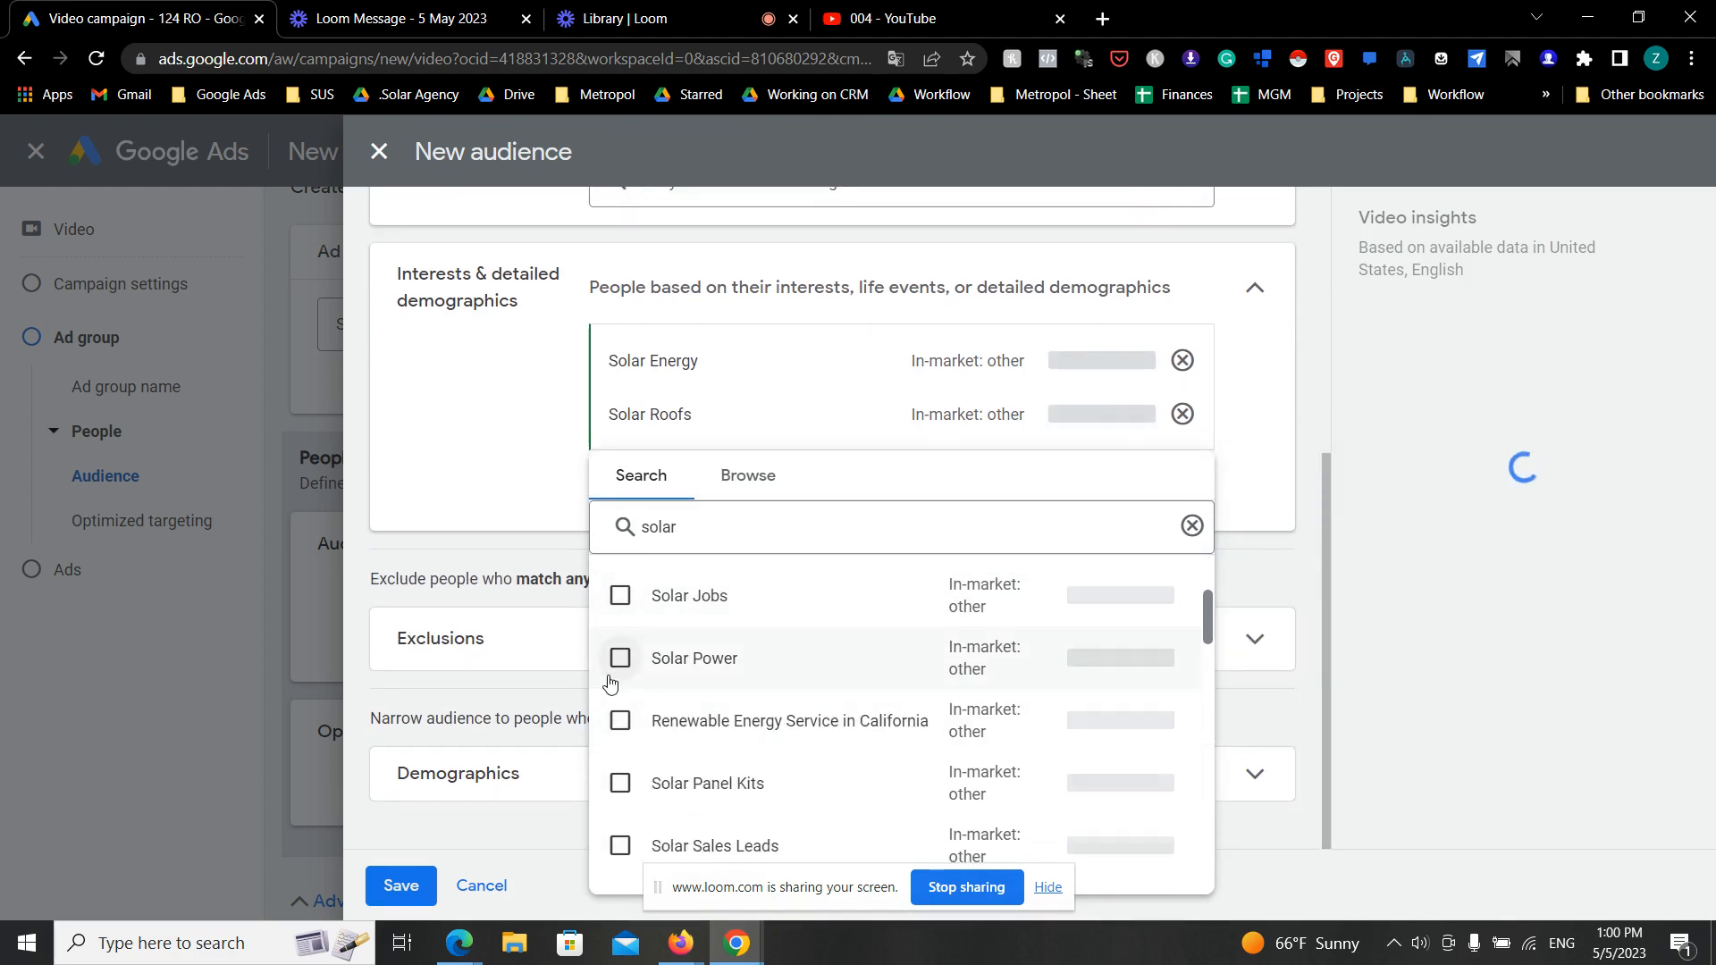
pyautogui.click(621, 721)
pyautogui.scroll(-1, 798, 713)
pyautogui.scroll(-1, 651, 725)
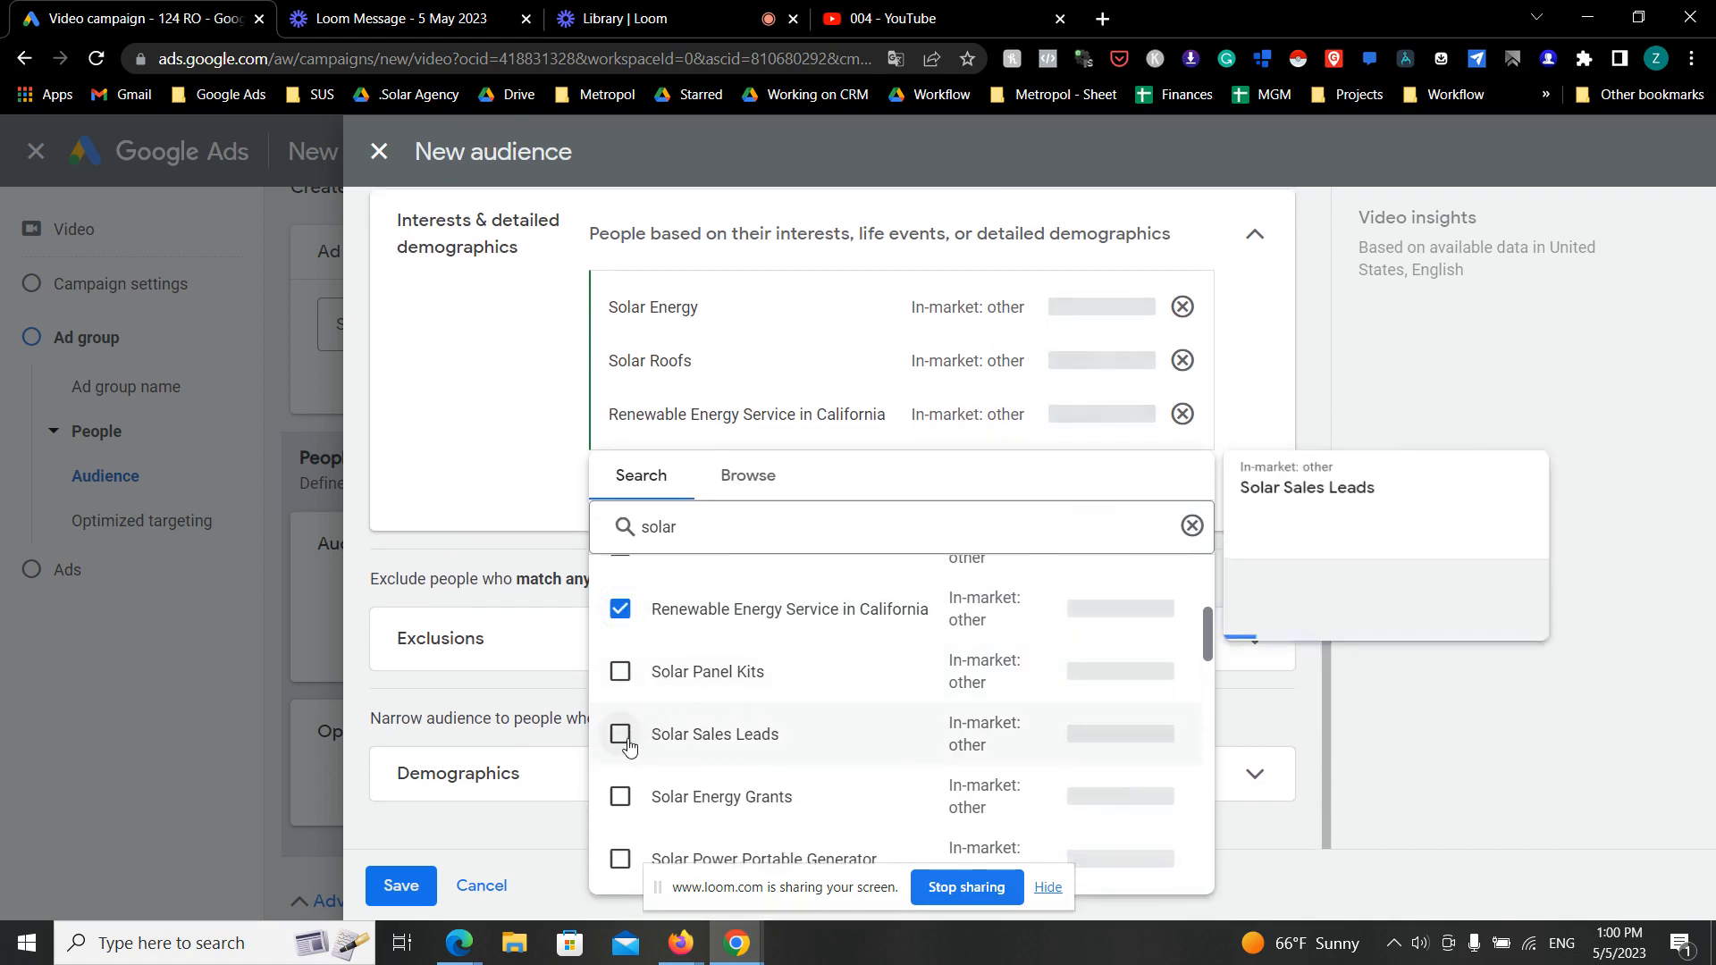
pyautogui.scroll(-2, 650, 720)
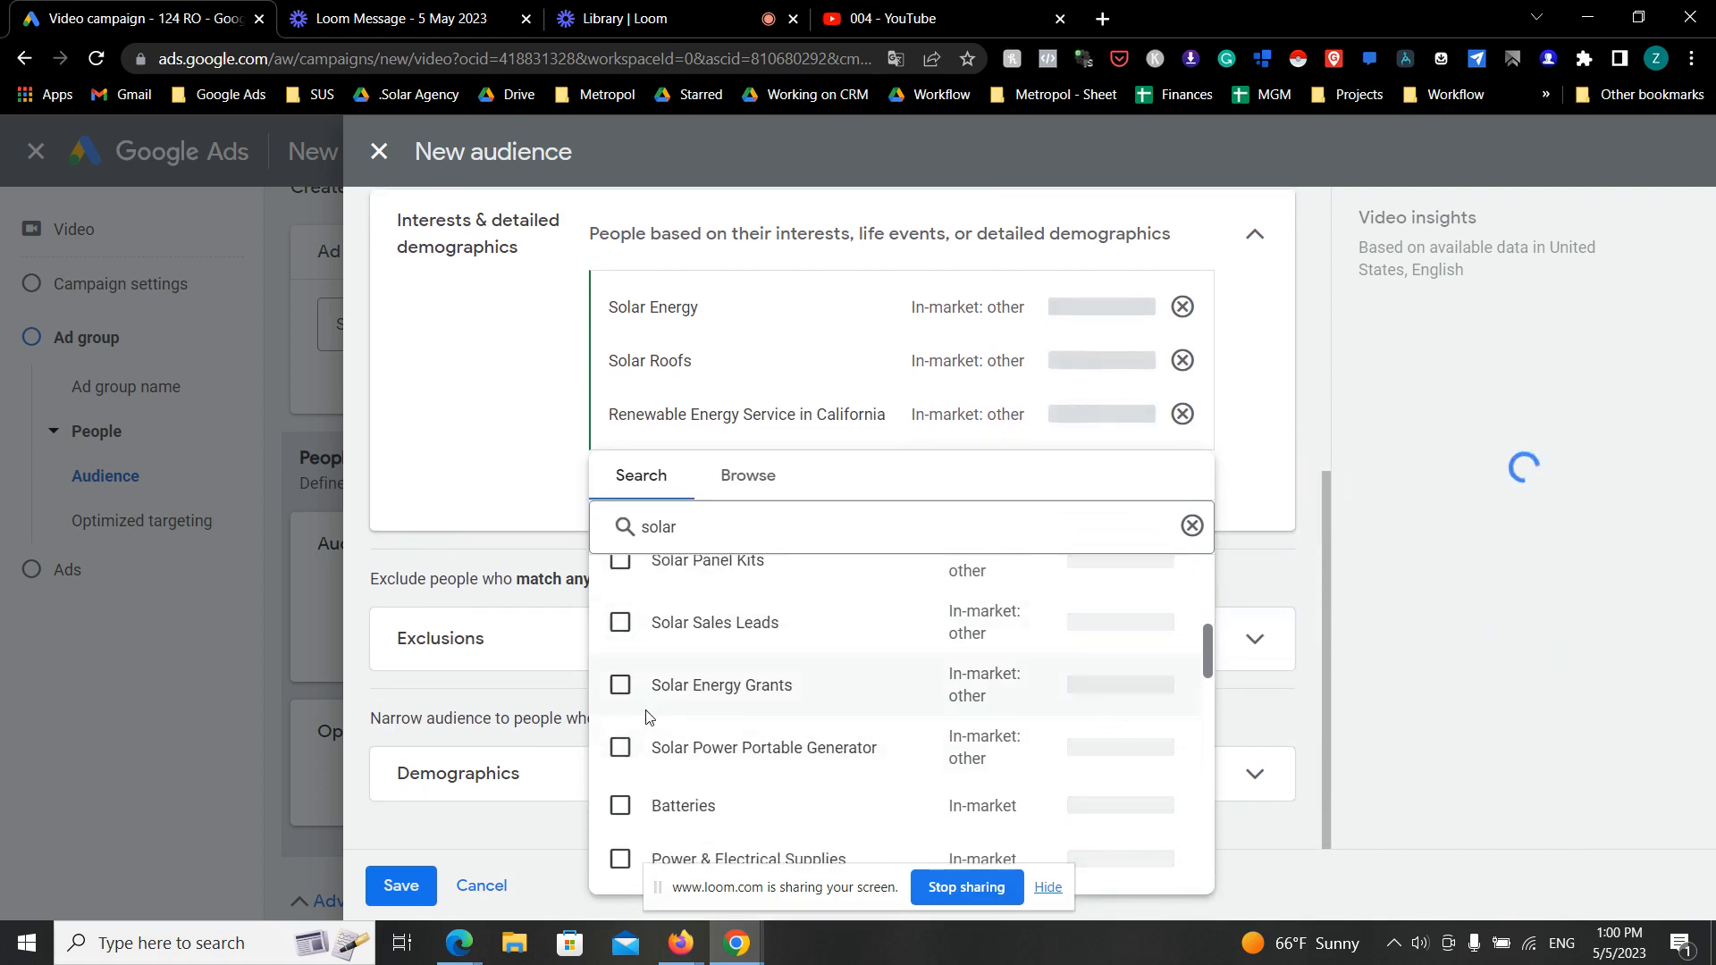
pyautogui.scroll(-2, 650, 715)
pyautogui.click(620, 573)
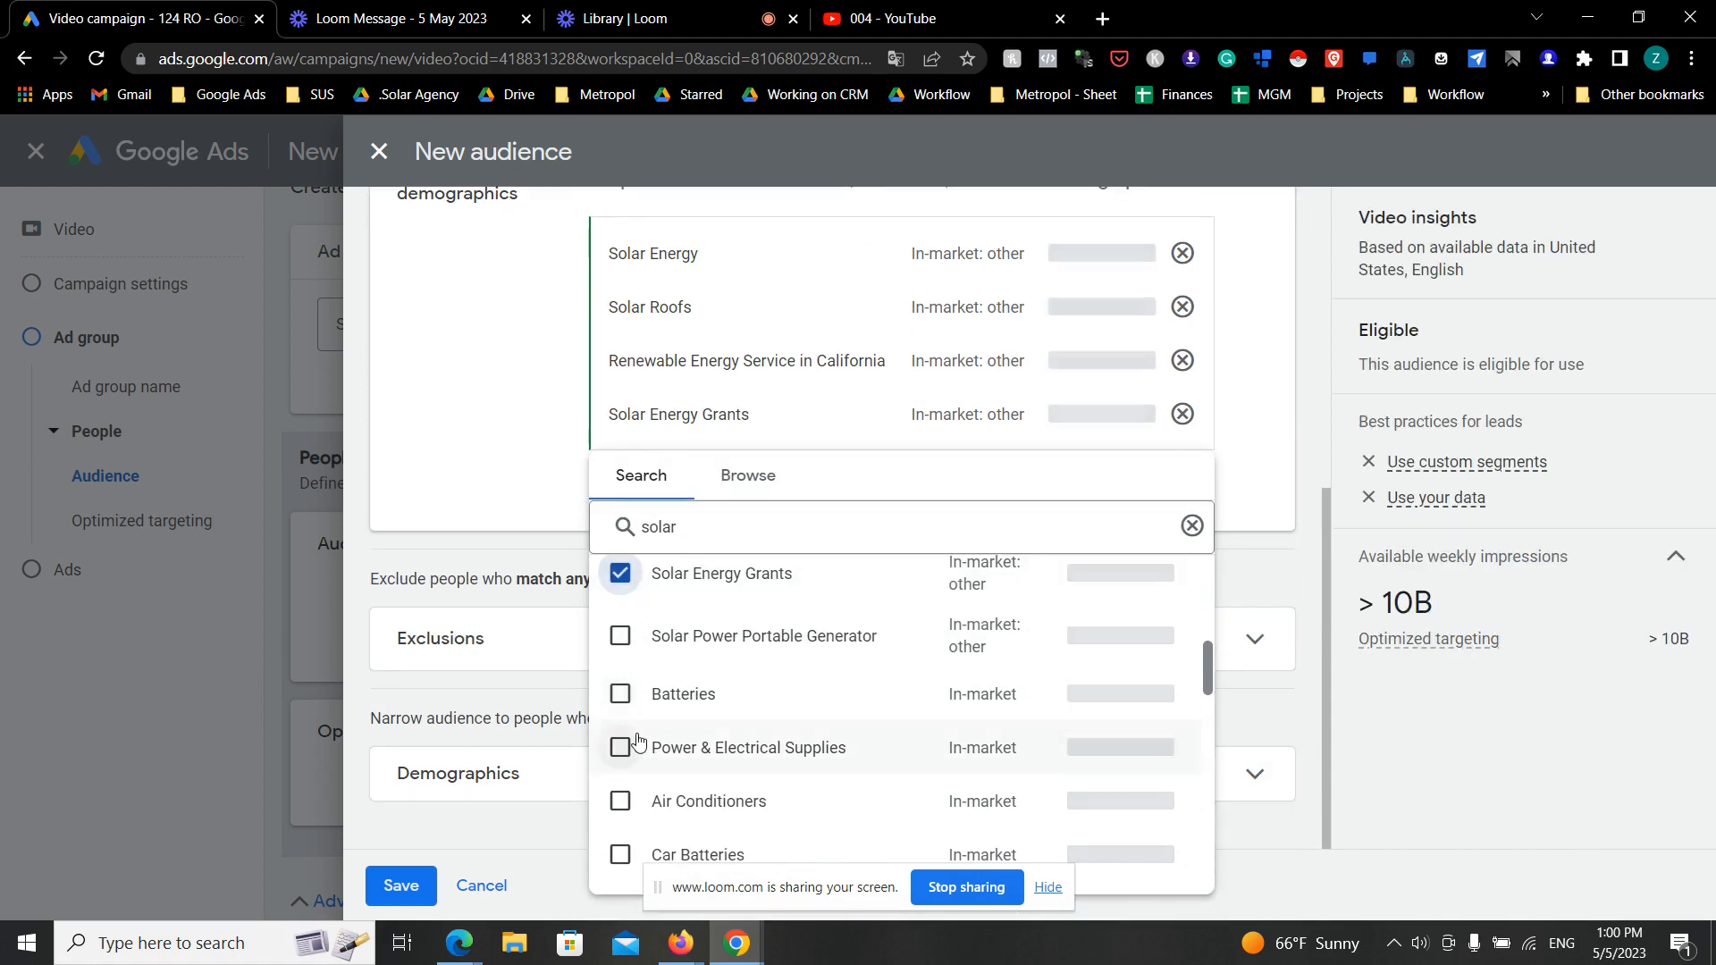
pyautogui.click(621, 680)
# - Add the Home Security in-market segment to the audience
pyautogui.scroll(-4, 625, 706)
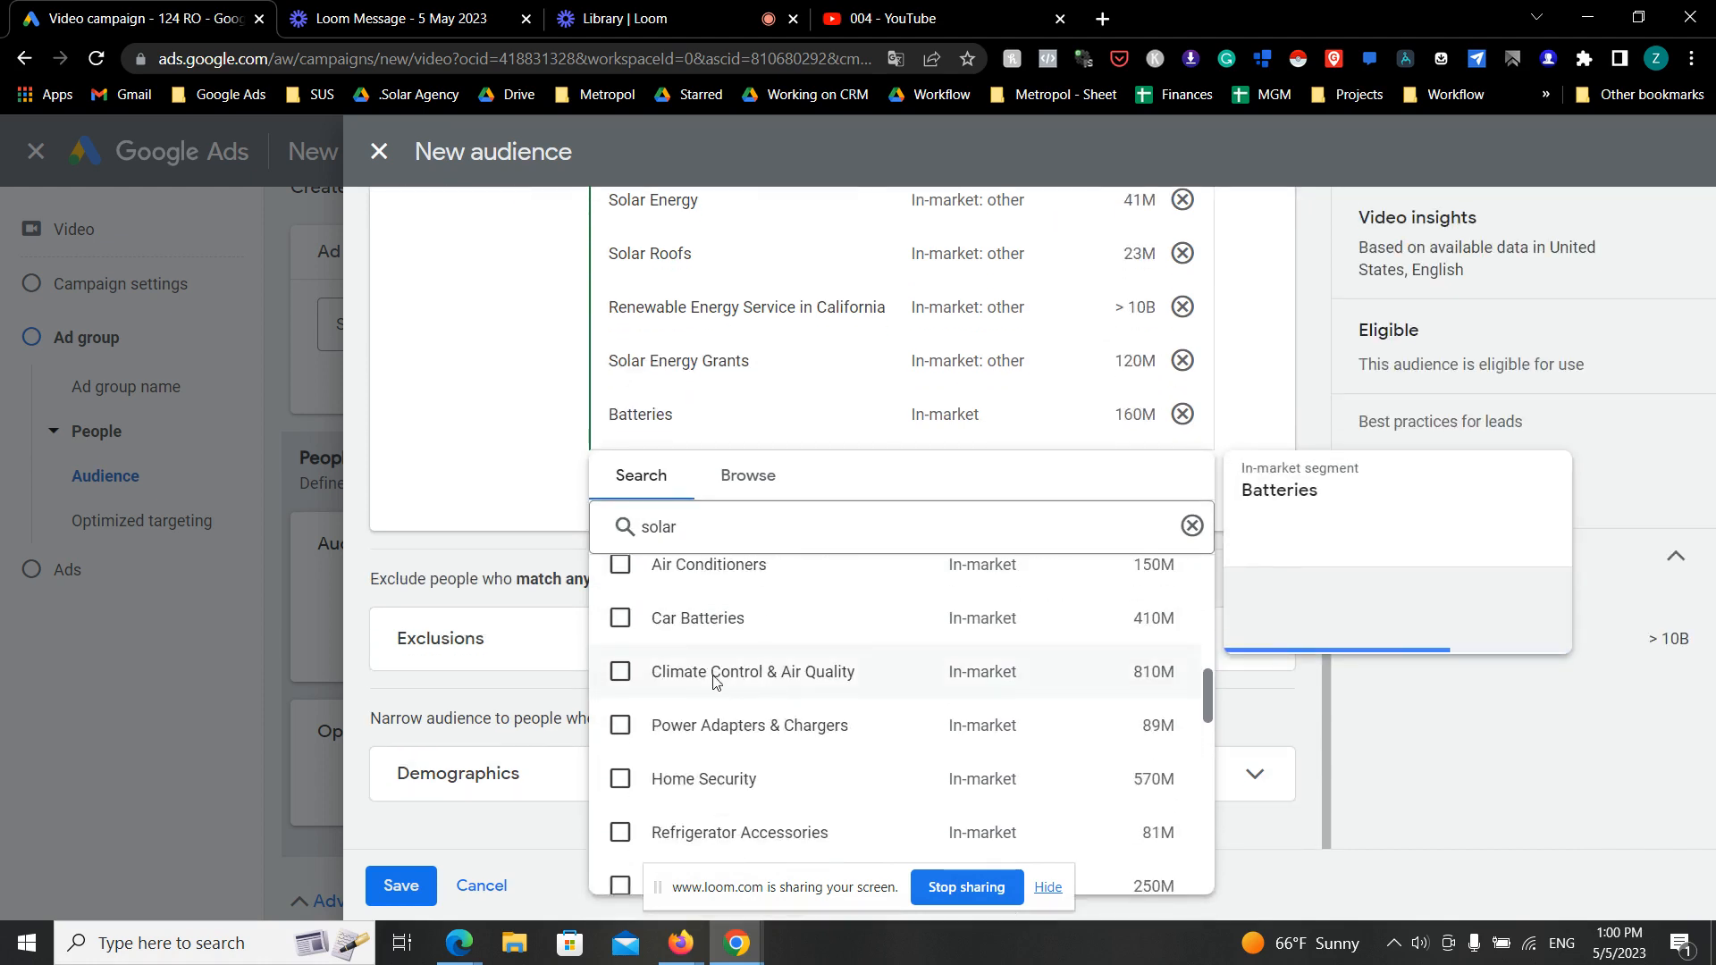
pyautogui.scroll(5, 630, 704)
pyautogui.scroll(-3, 636, 701)
pyautogui.scroll(-1, 650, 713)
pyautogui.scroll(1, 650, 712)
pyautogui.scroll(-2, 650, 712)
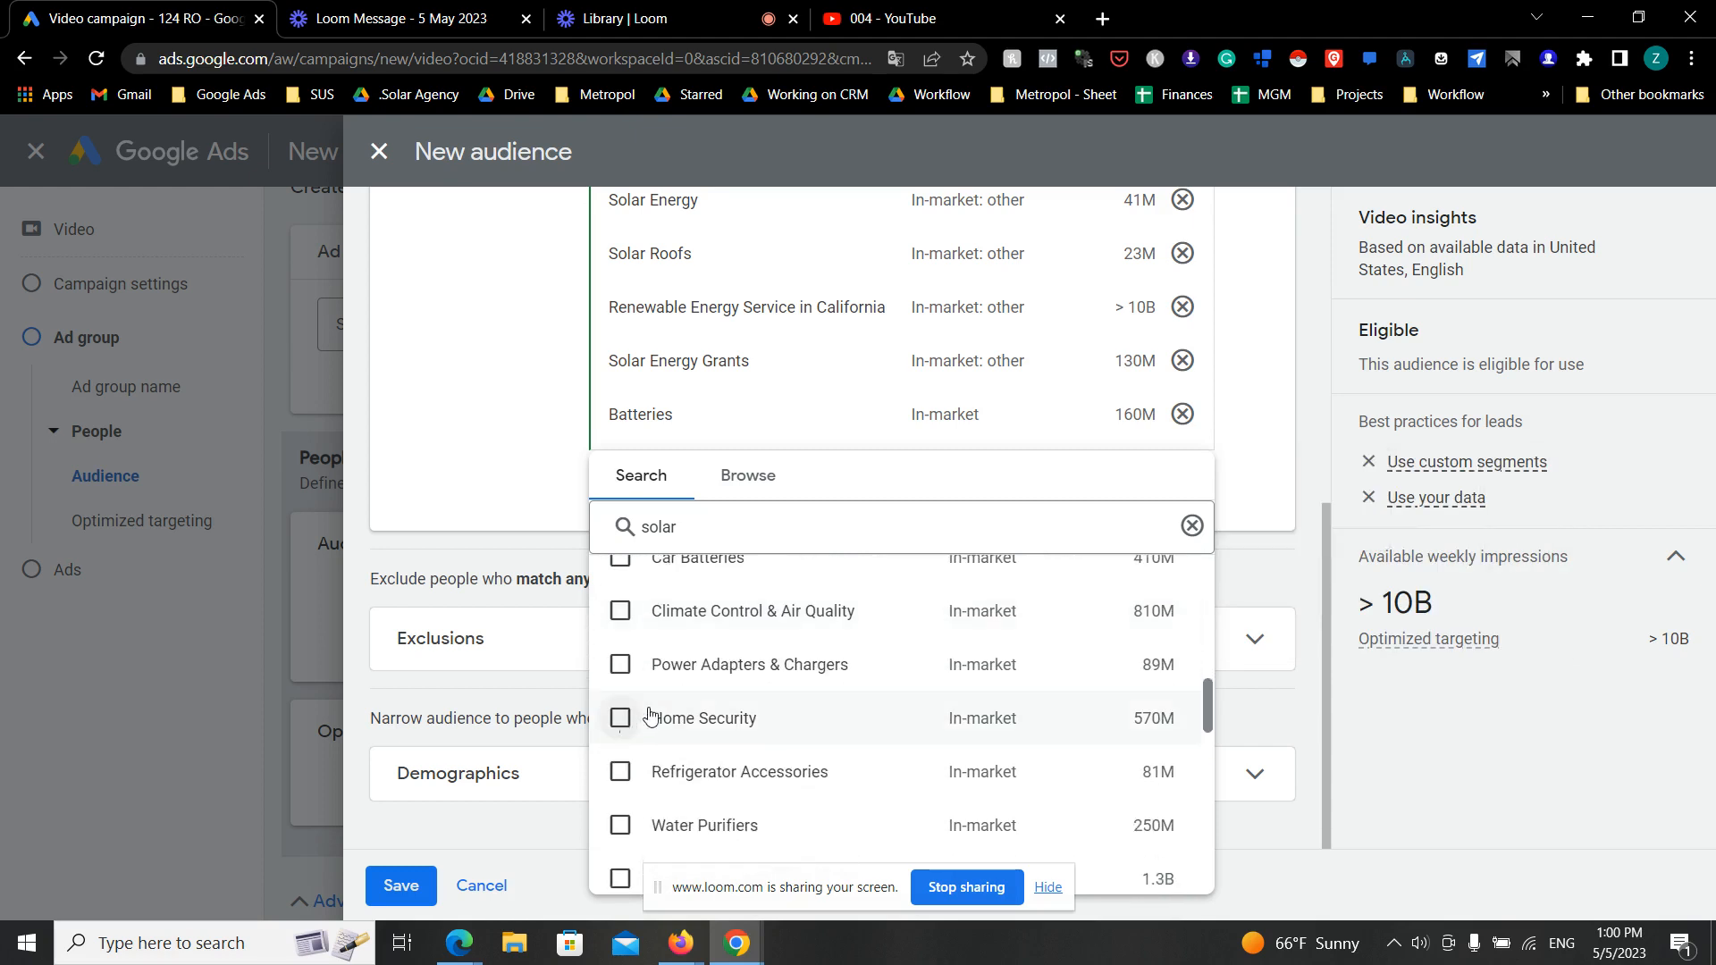
pyautogui.moveTo(637, 728)
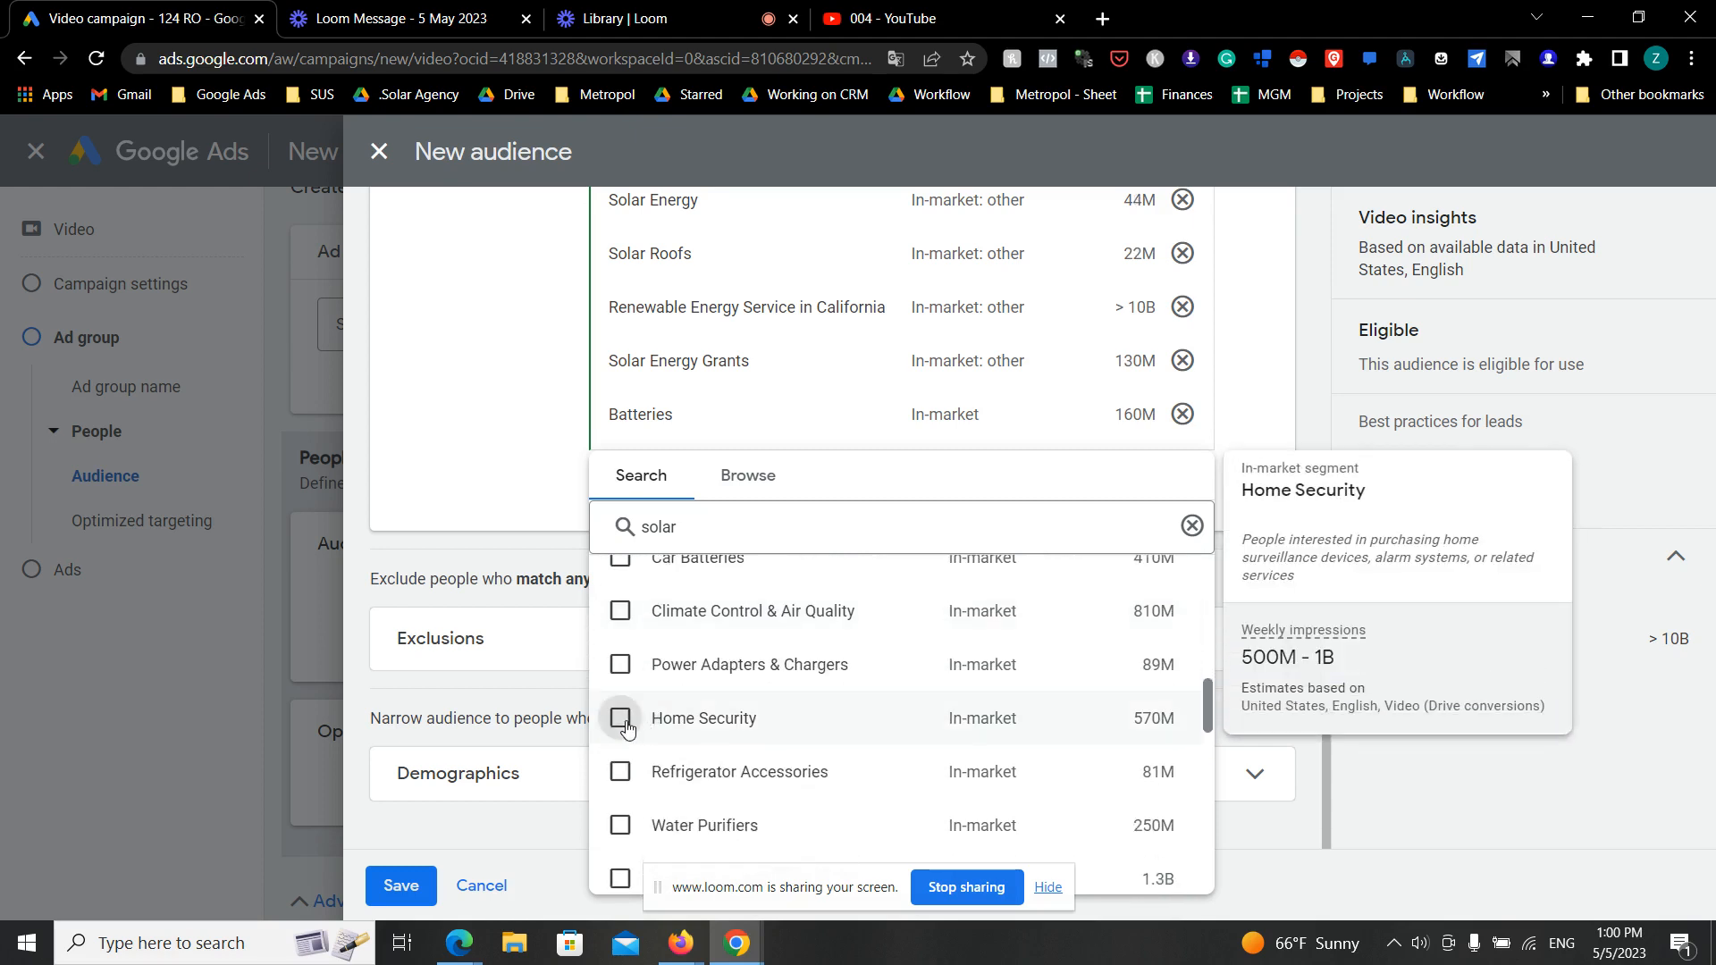
pyautogui.click(623, 722)
# - Add the Home & Garden affinity segment to the audience
pyautogui.scroll(-4, 707, 724)
pyautogui.scroll(4, 707, 724)
pyautogui.moveTo(707, 722)
pyautogui.scroll(-4, 708, 723)
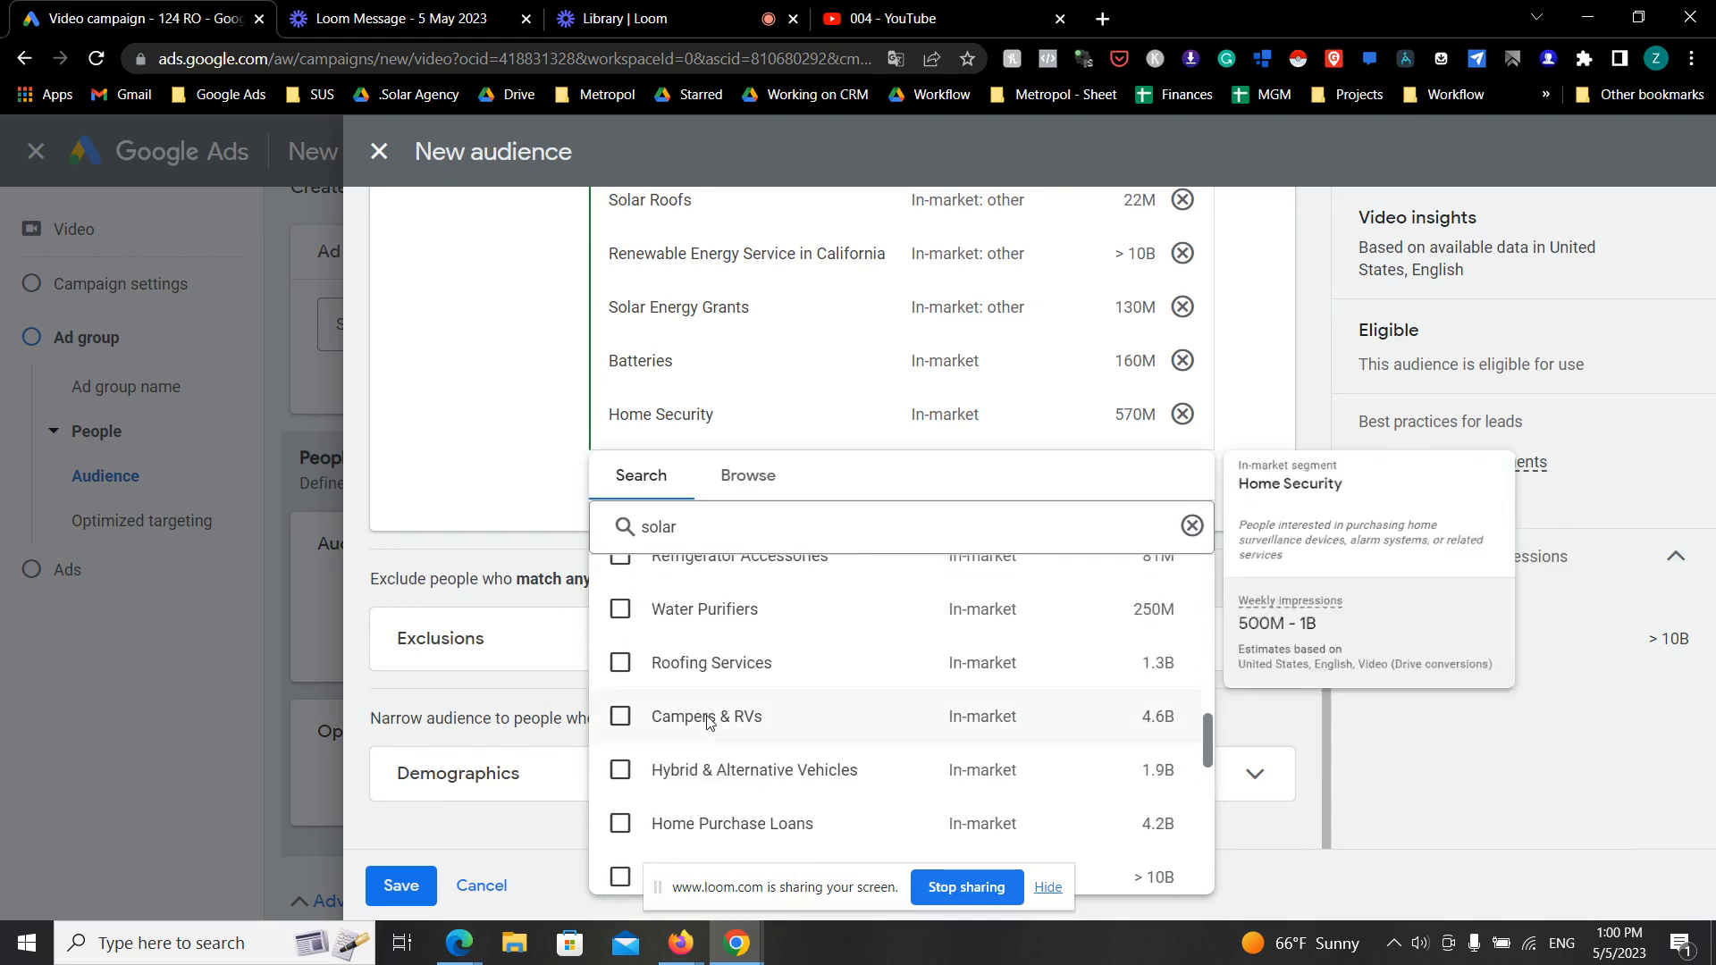
pyautogui.scroll(-3, 708, 722)
pyautogui.scroll(-4, 707, 722)
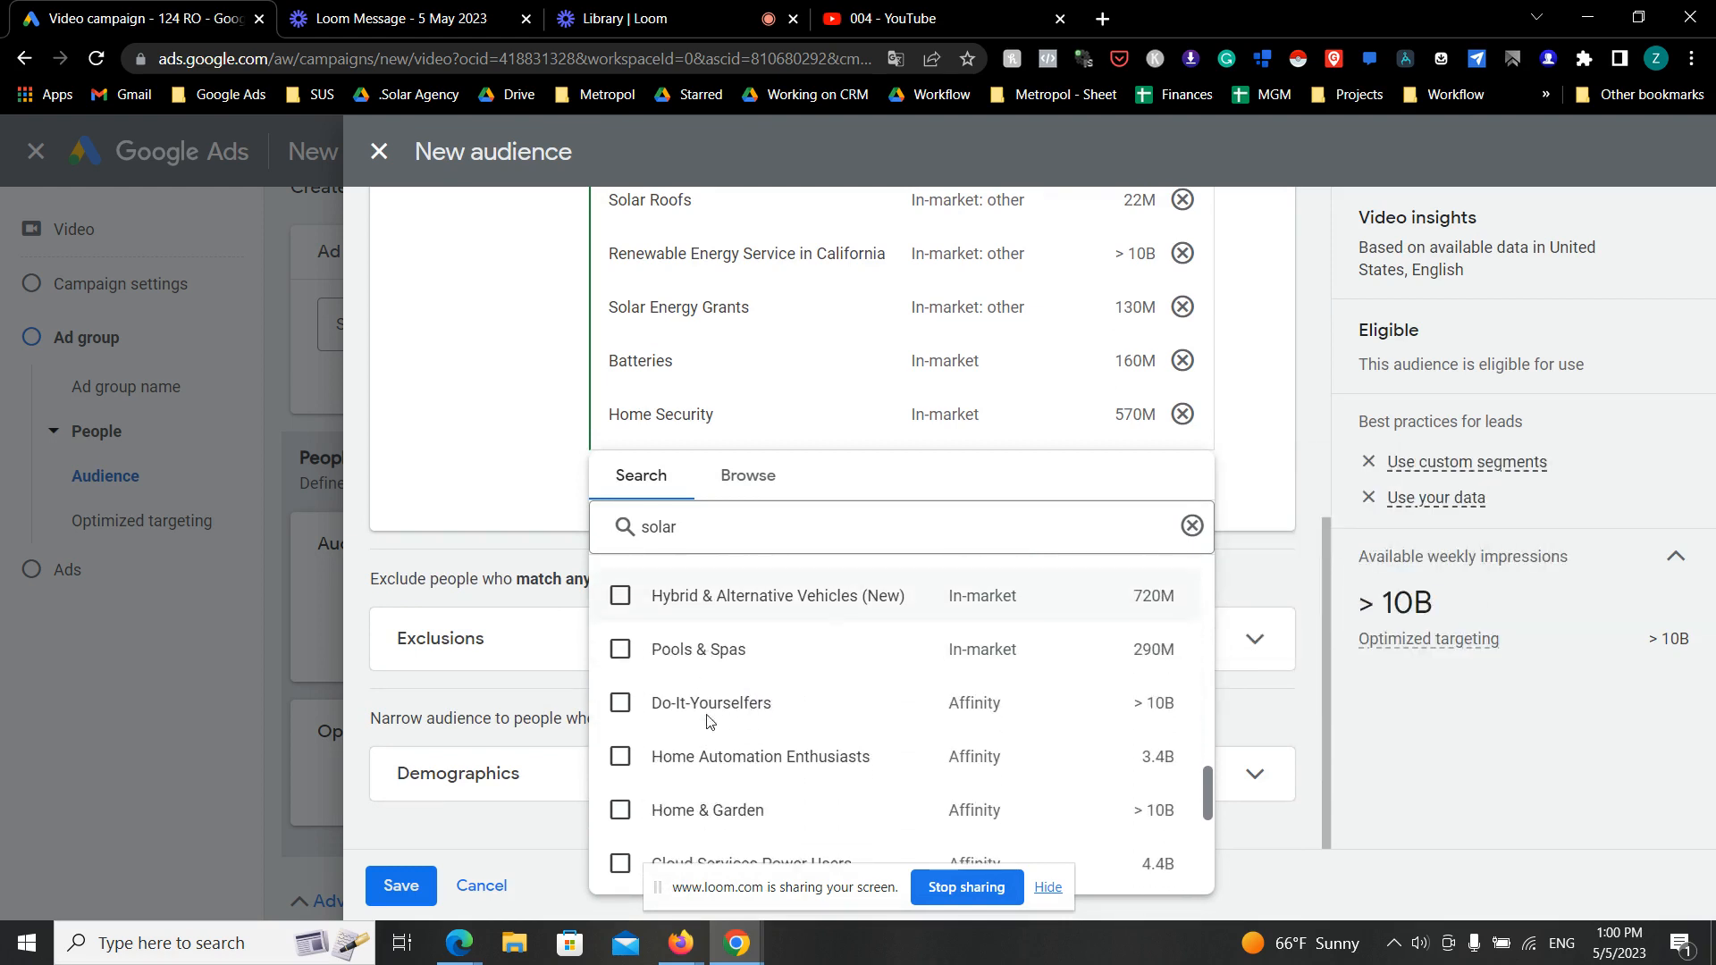
pyautogui.scroll(-2, 708, 723)
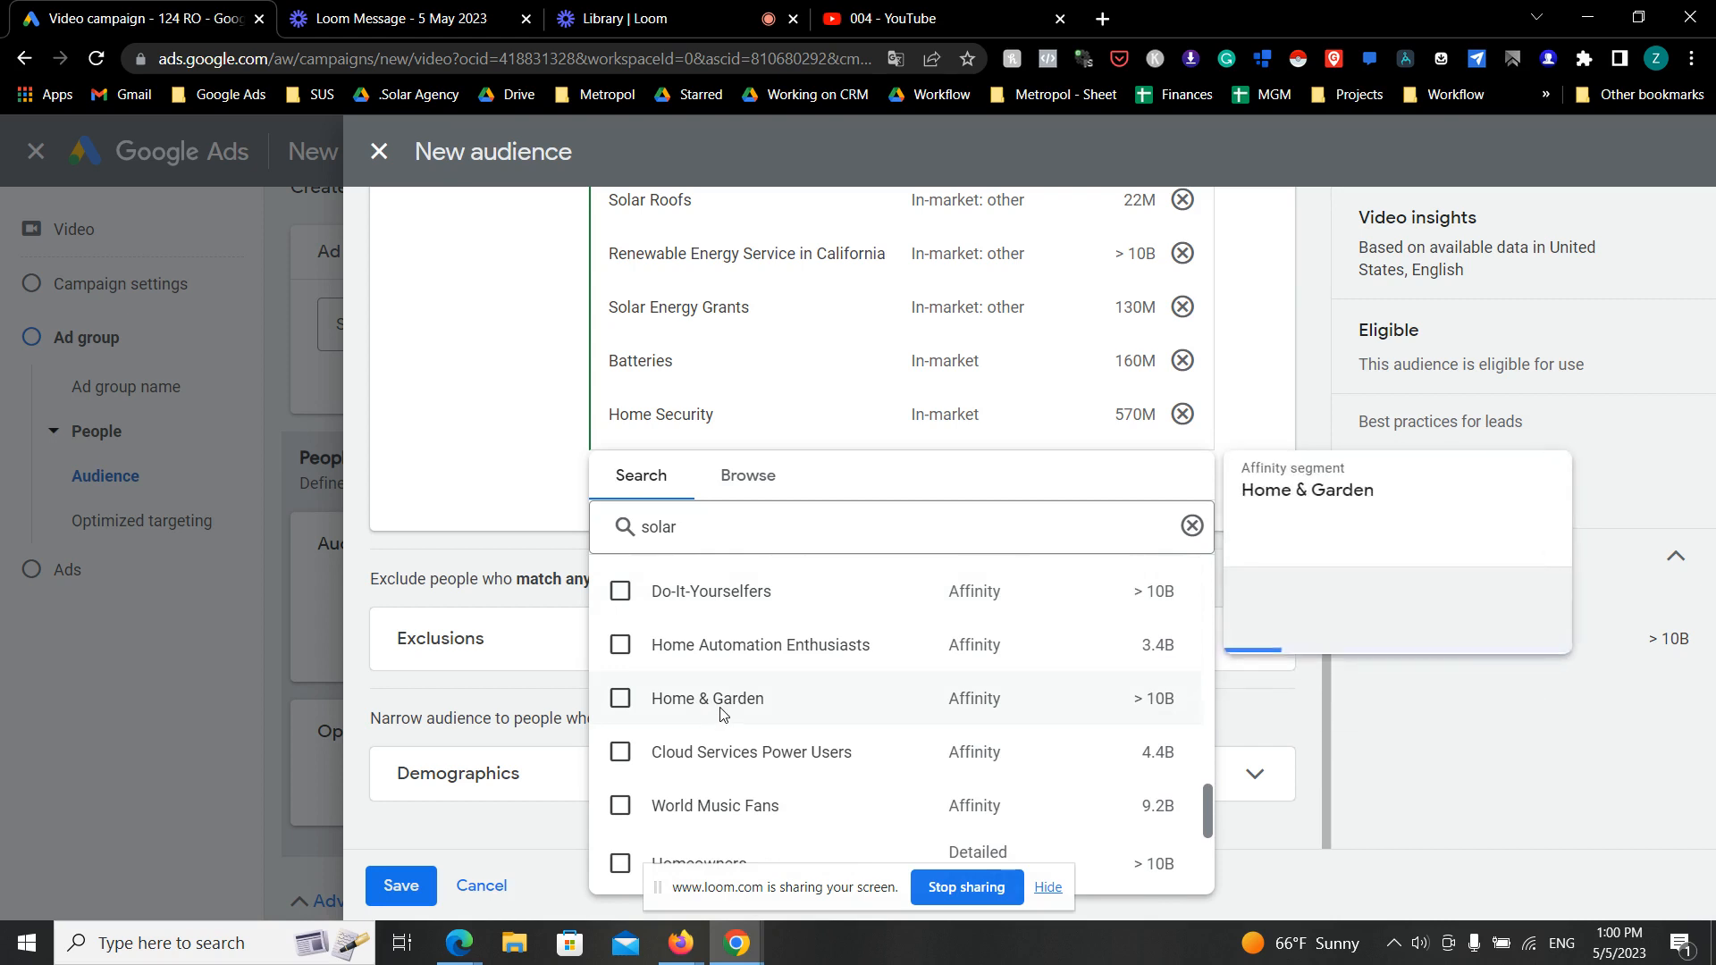
pyautogui.click(621, 698)
# - Look through the remaining segment results, close the list, and review the chosen segments, the available weekly impressions and the other audience sections
pyautogui.scroll(-3, 751, 722)
pyautogui.scroll(3, 751, 723)
pyautogui.scroll(-4, 753, 689)
pyautogui.scroll(3, 753, 661)
pyautogui.scroll(-4, 858, 677)
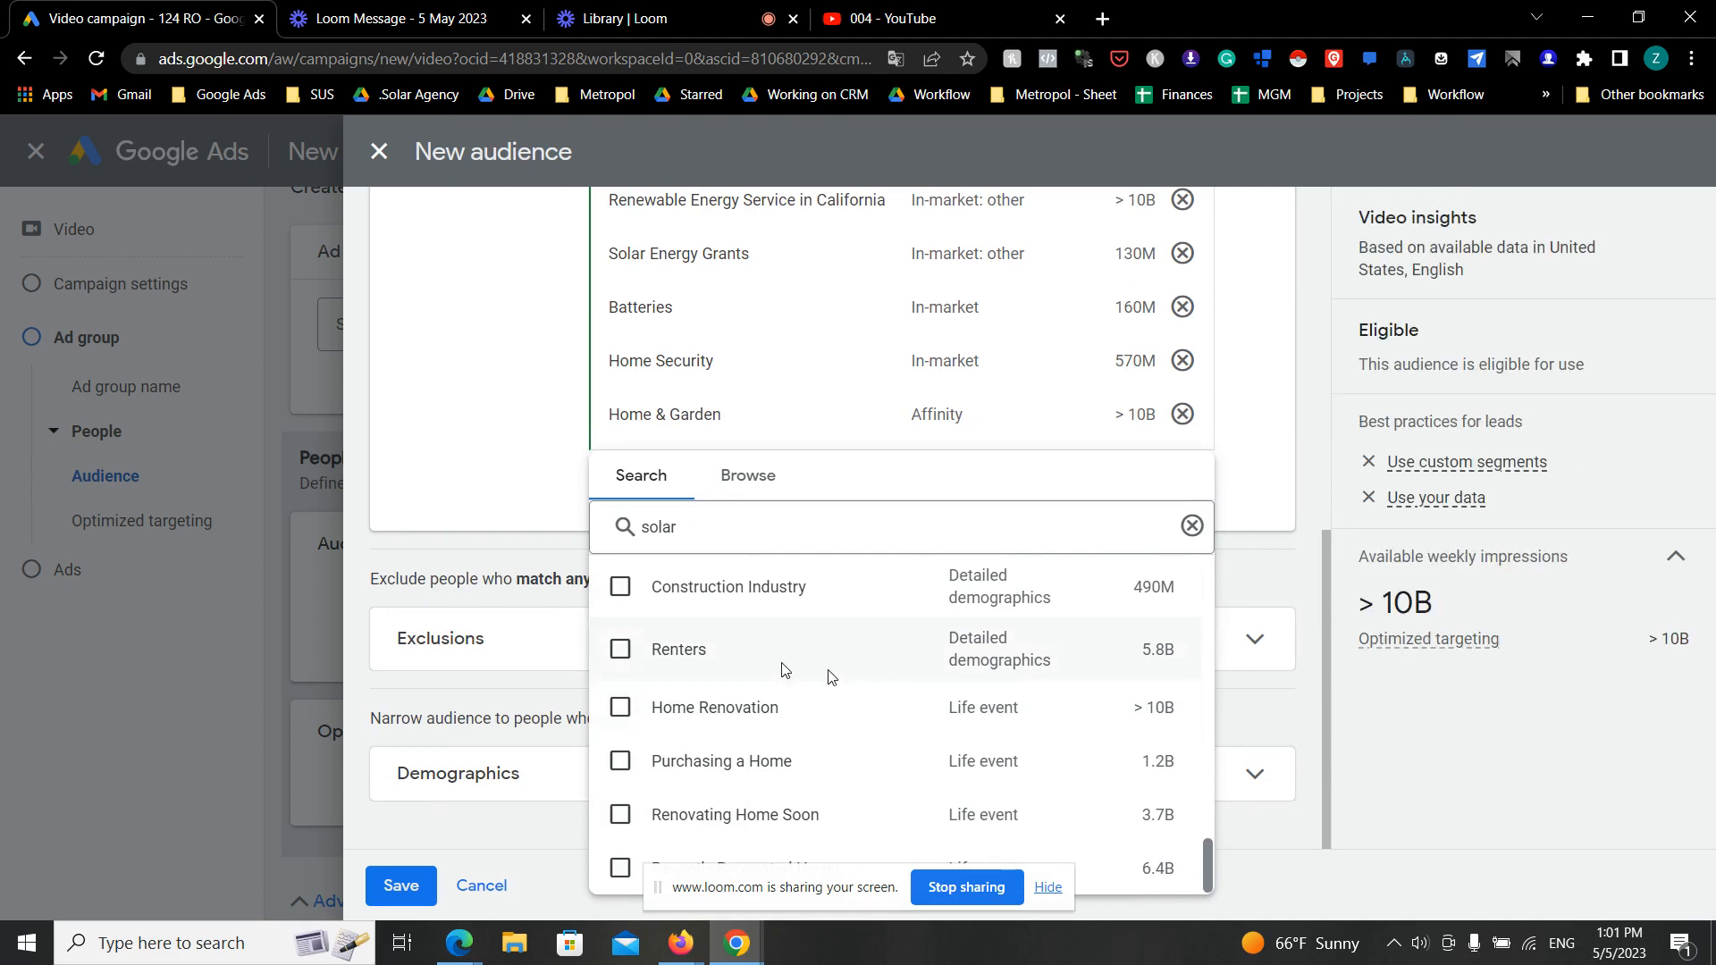
pyautogui.scroll(4, 784, 670)
pyautogui.click(494, 581)
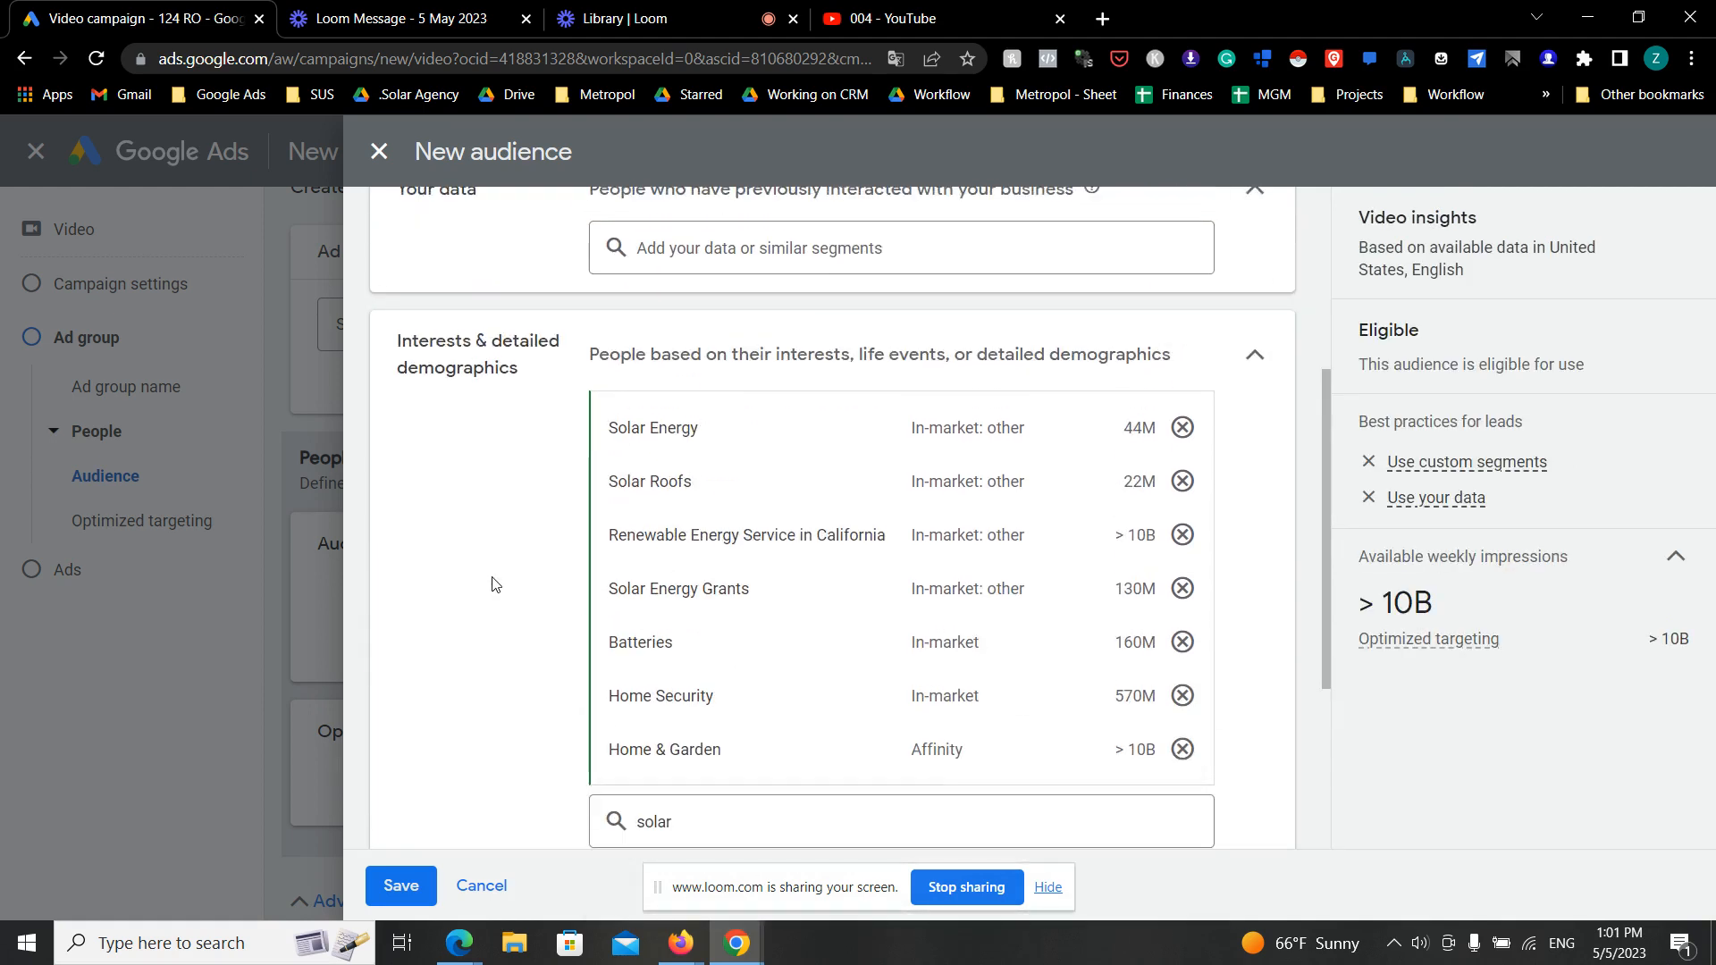
pyautogui.moveTo(1435, 605); pyautogui.dragTo(1381, 605)
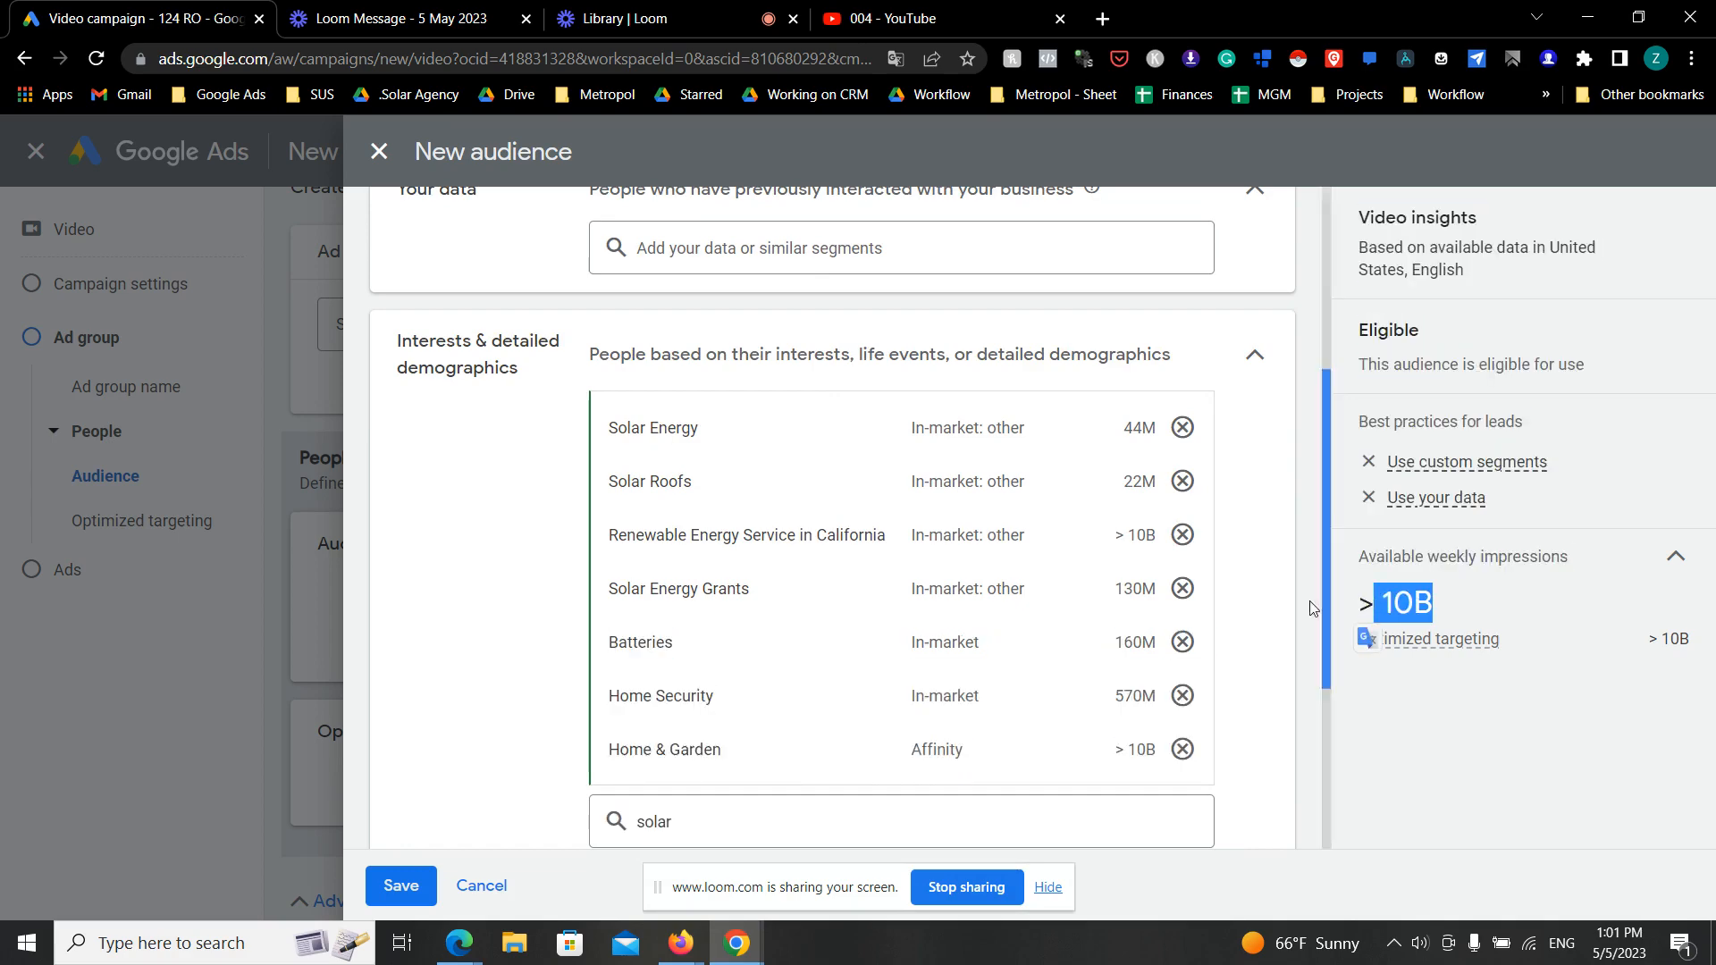
pyautogui.scroll(5, 1042, 594)
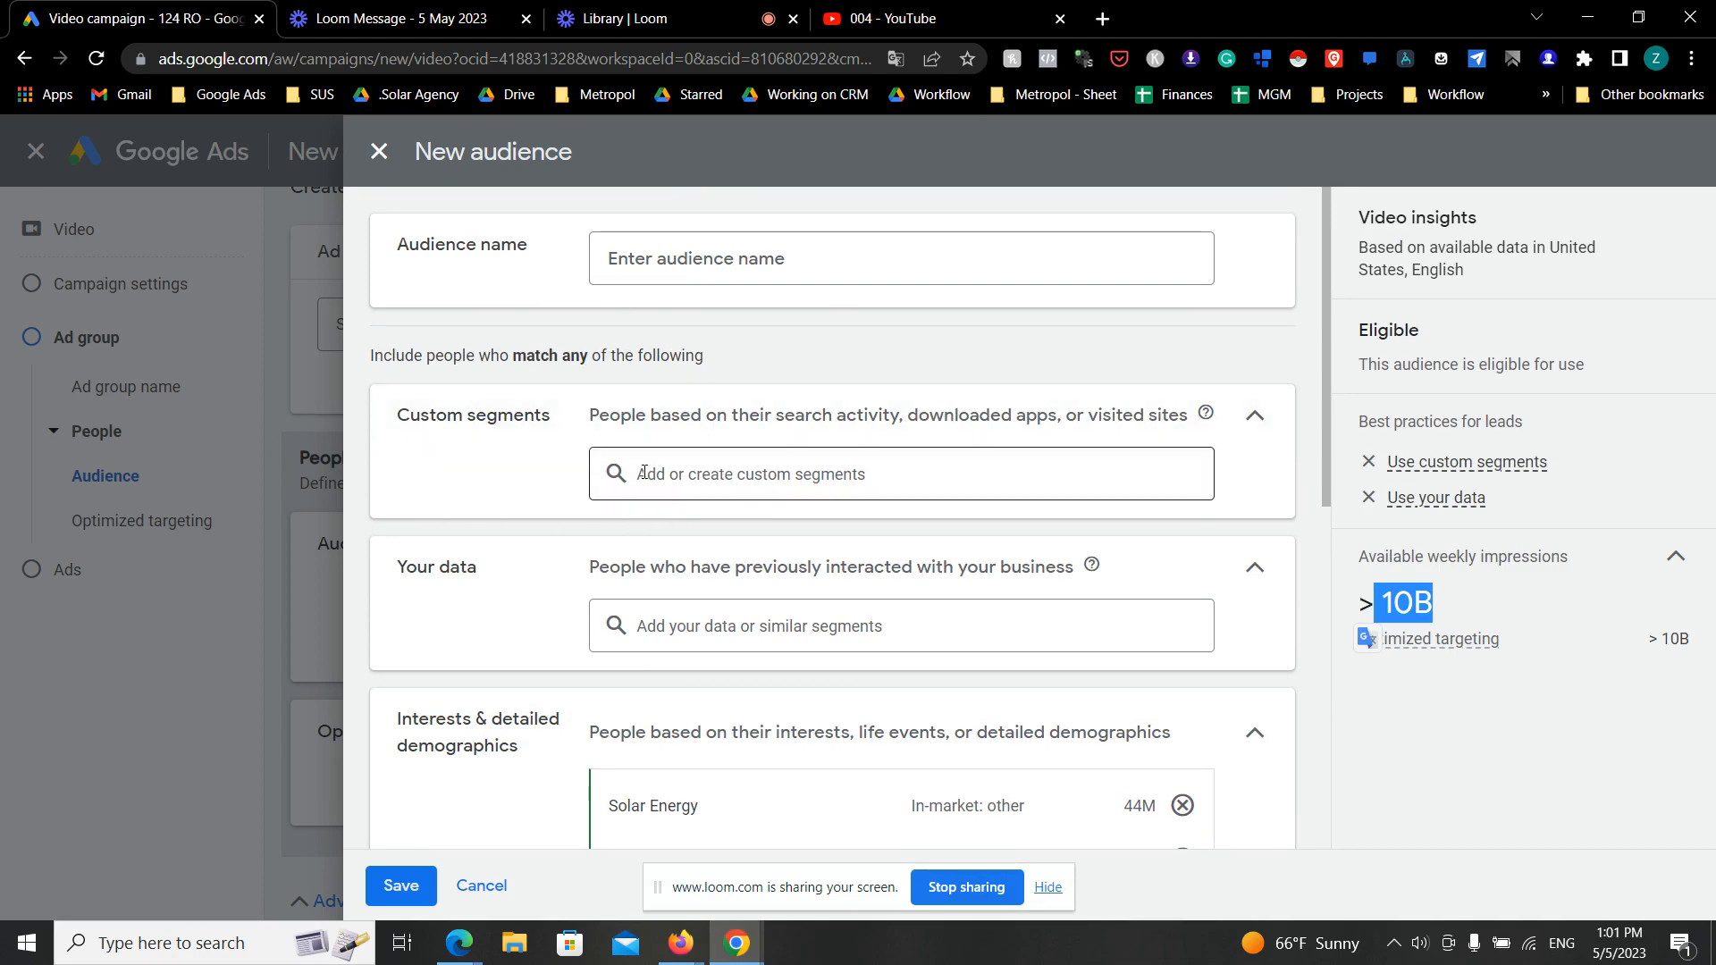
pyautogui.scroll(-4, 643, 472)
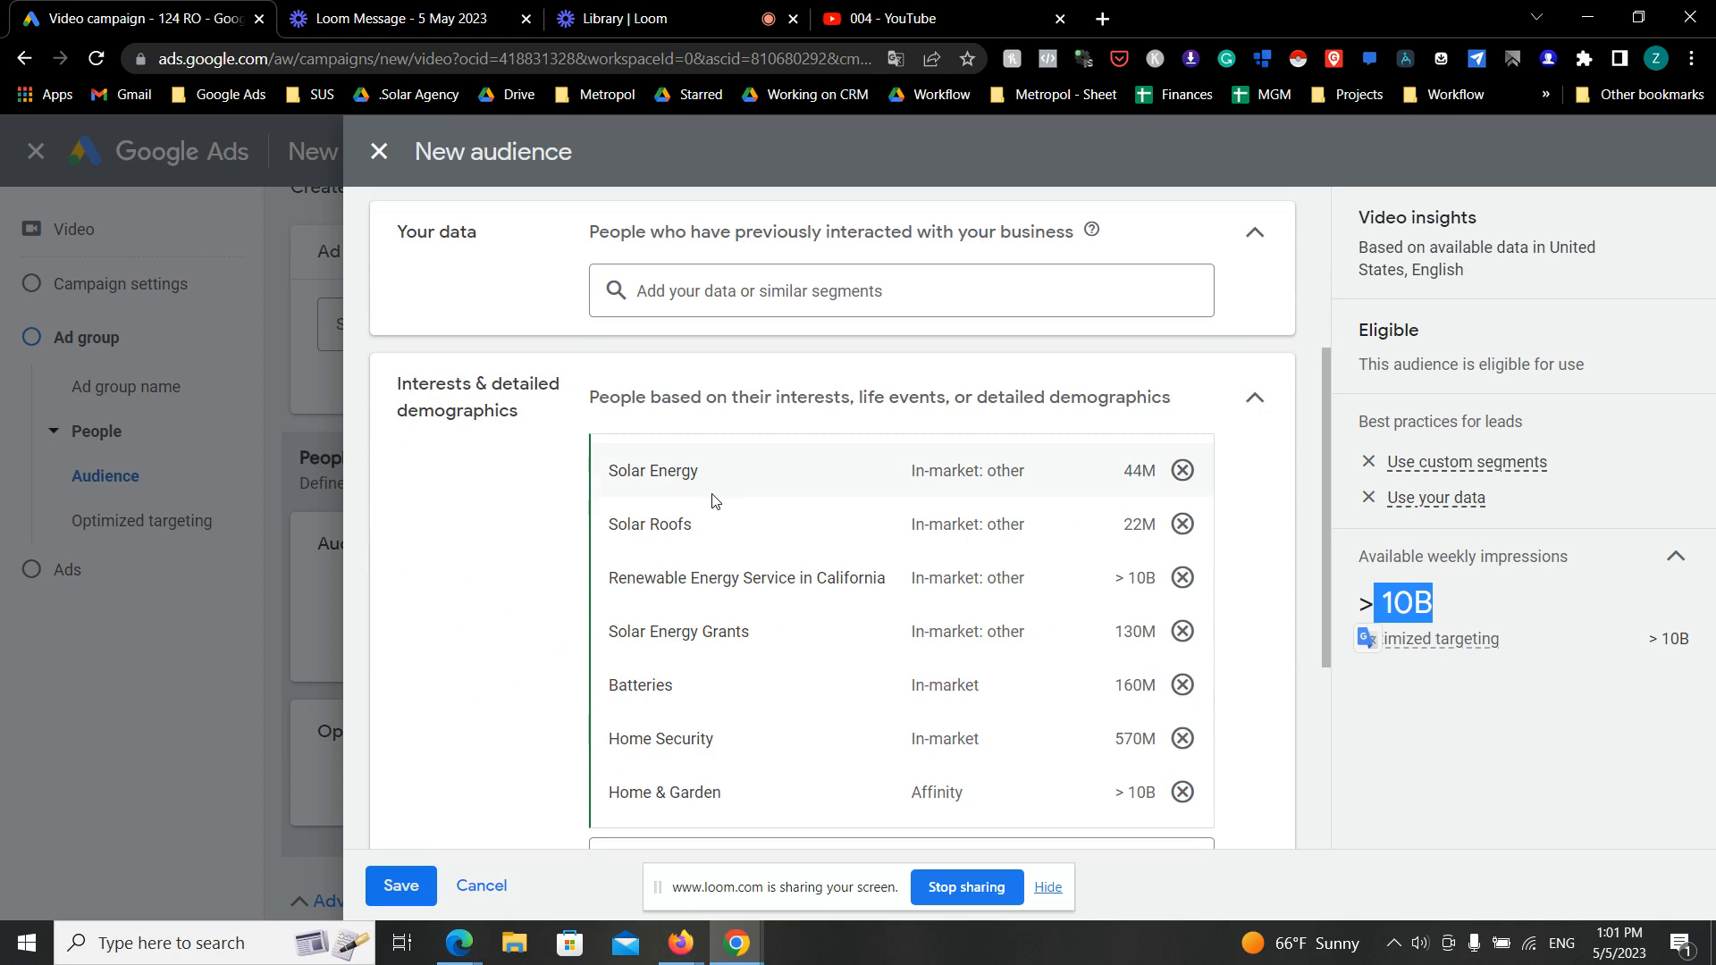
pyautogui.scroll(4, 1134, 352)
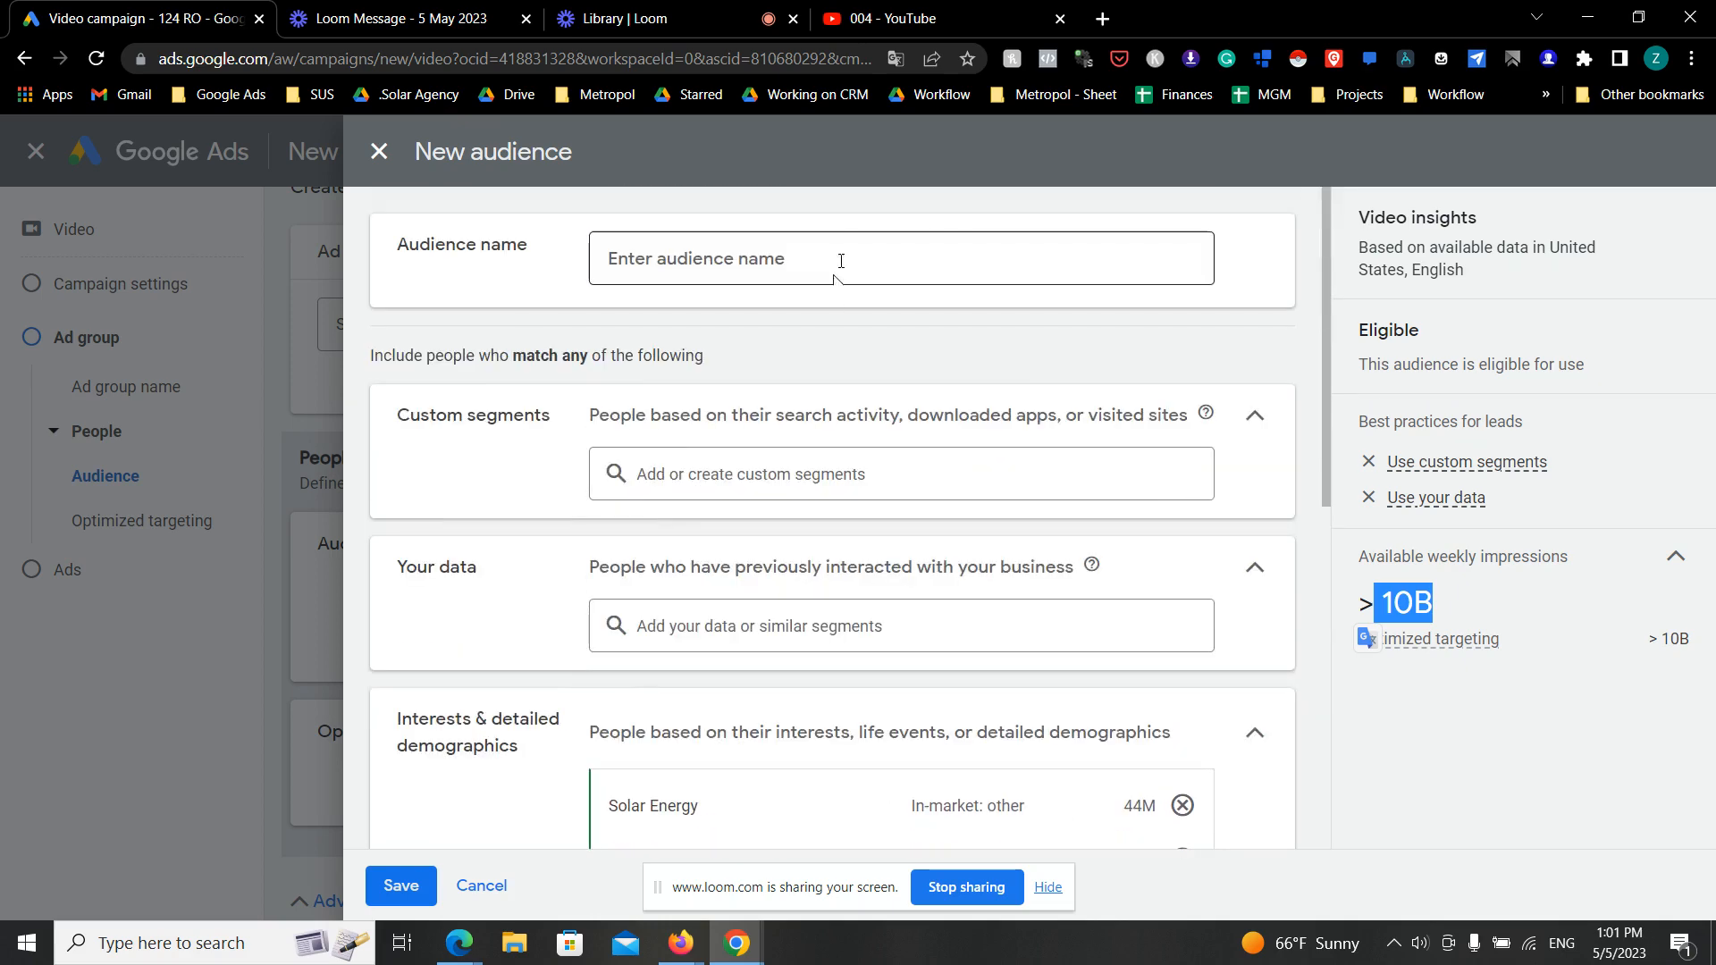
# - Name the audience "Solar -Interest Based" and save it
pyautogui.click(840, 261)
pyautogui.write('Solar - Topi')
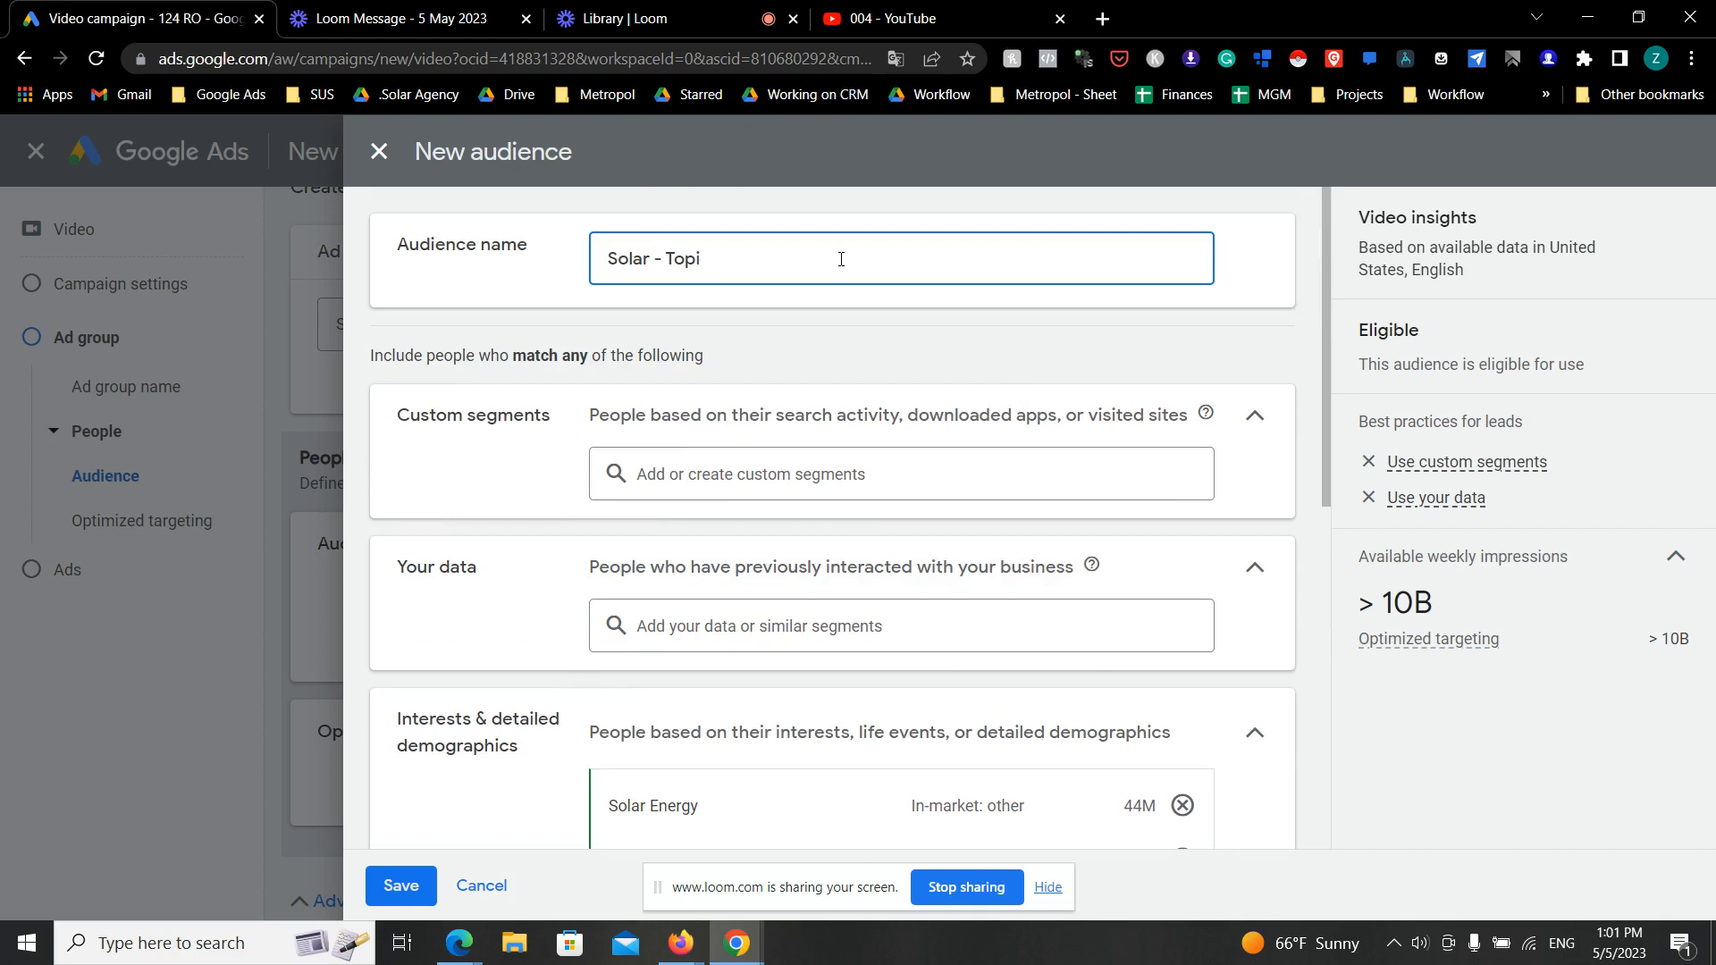
pyautogui.write('BAsedsed')
pyautogui.click(697, 258)
pyautogui.write('e')
pyautogui.scroll(-8, 840, 464)
pyautogui.click(402, 886)
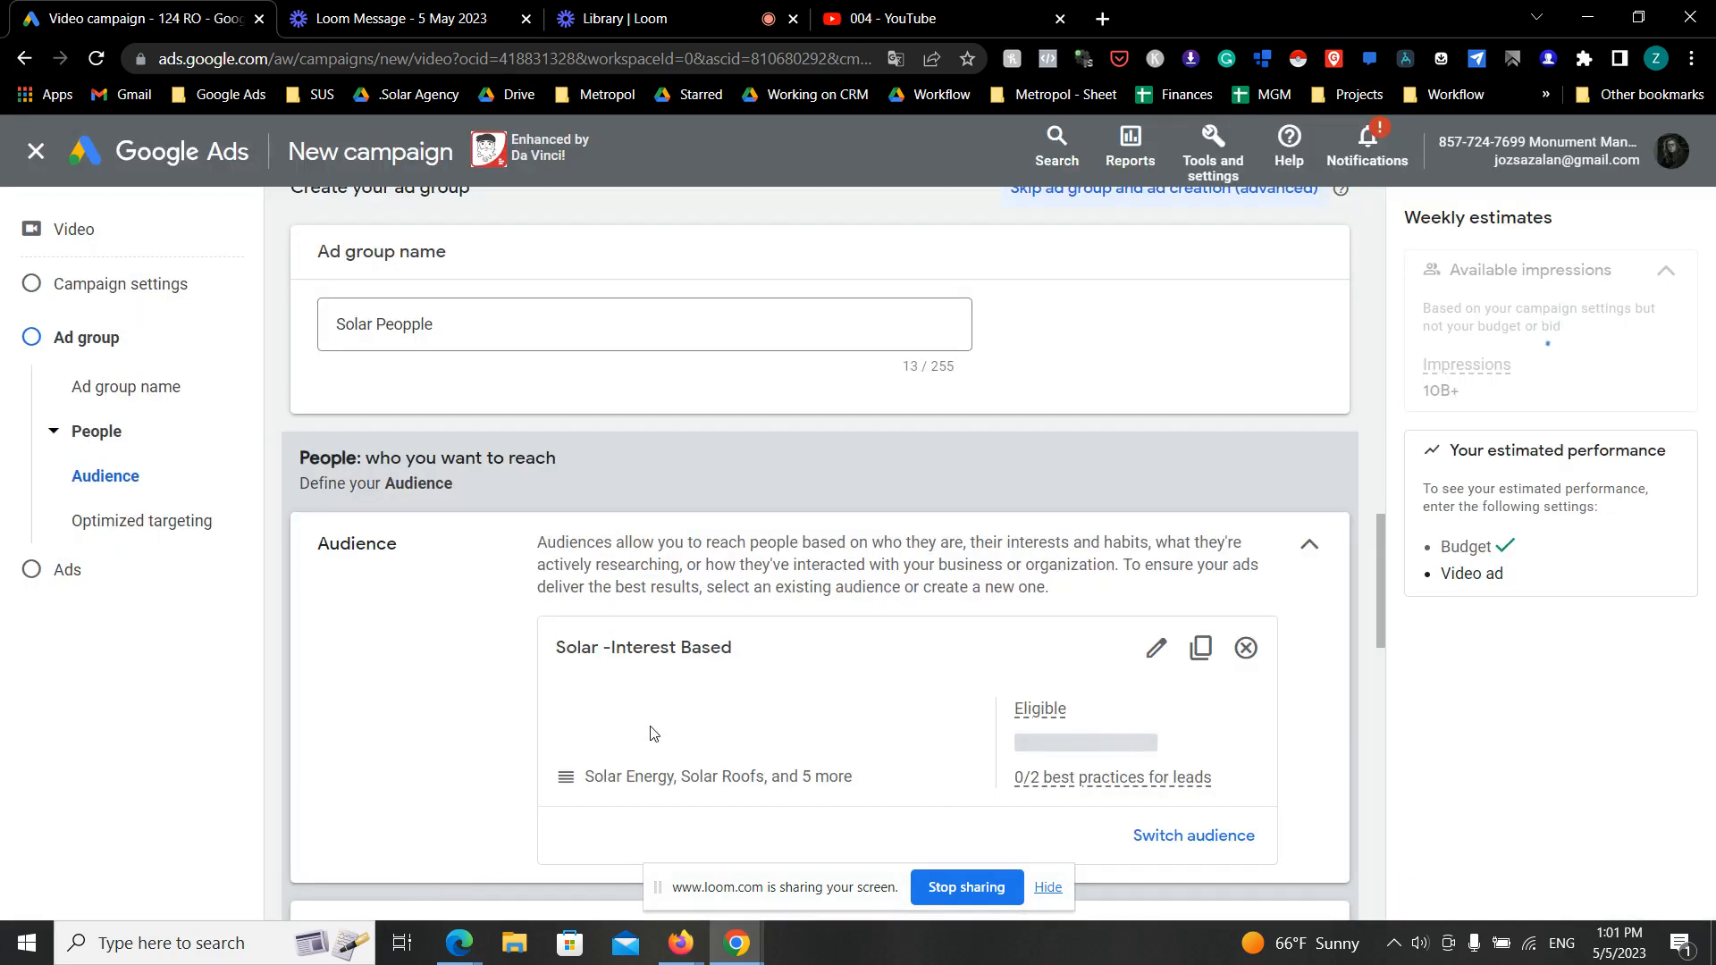
# - Edit the saved audience to limit its demographics to ages 25 to 64, and save the change
pyautogui.click(1156, 648)
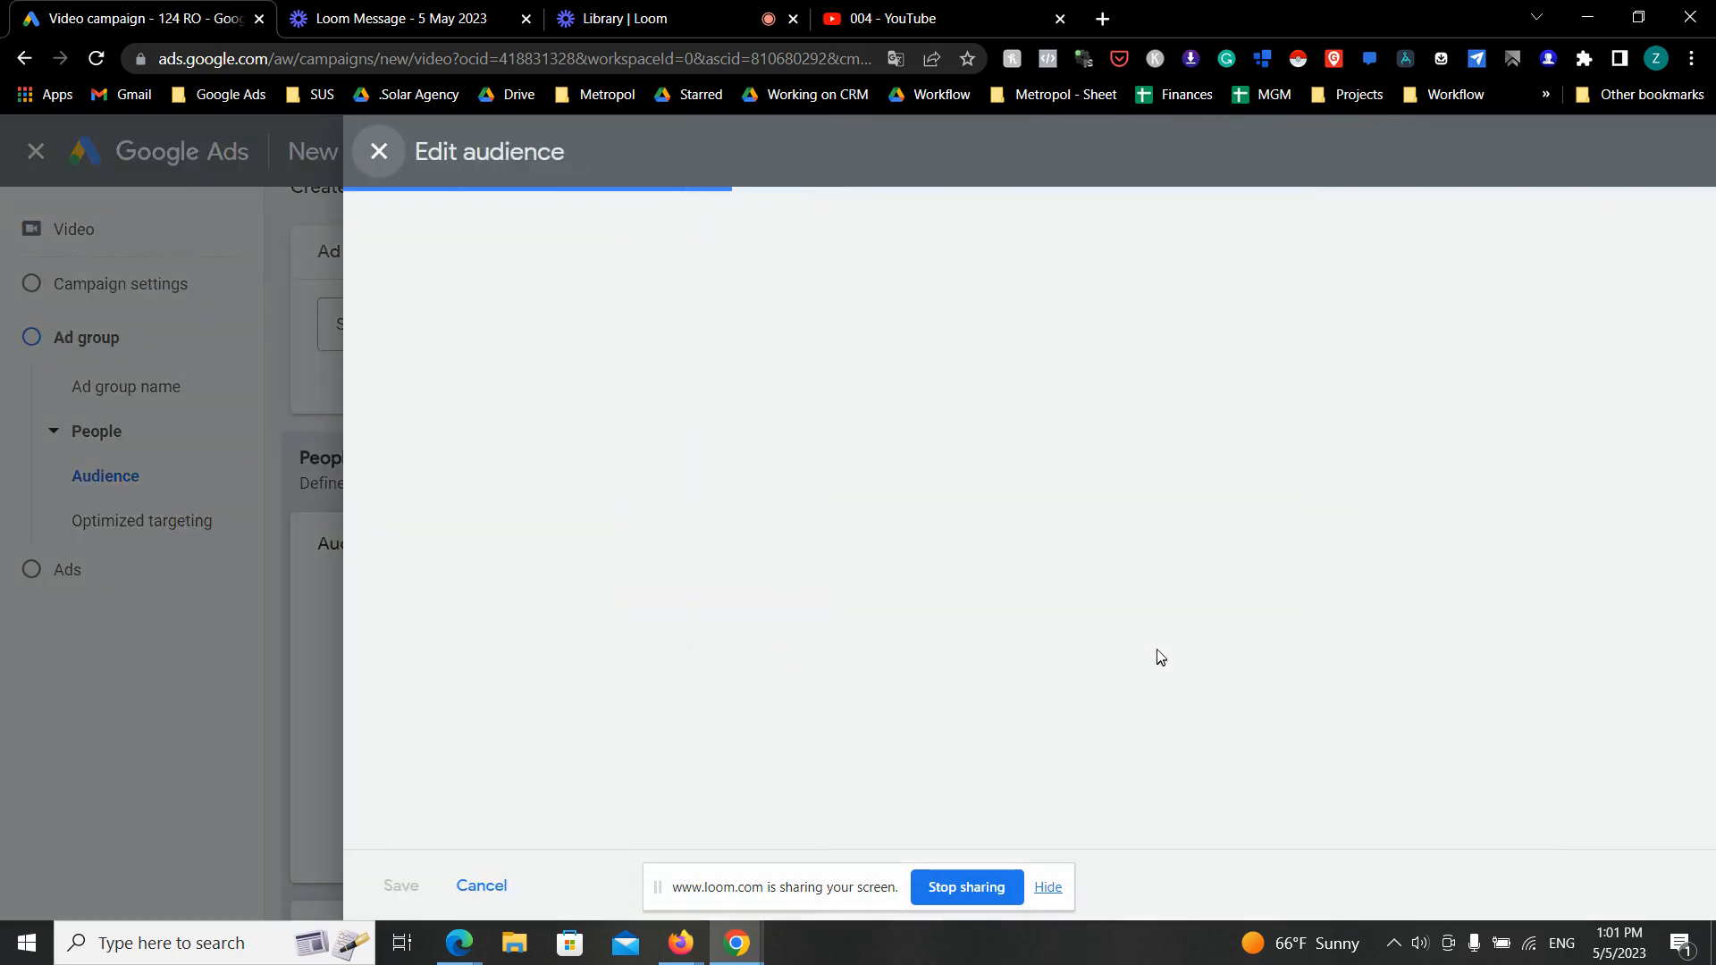
pyautogui.scroll(-5, 799, 545)
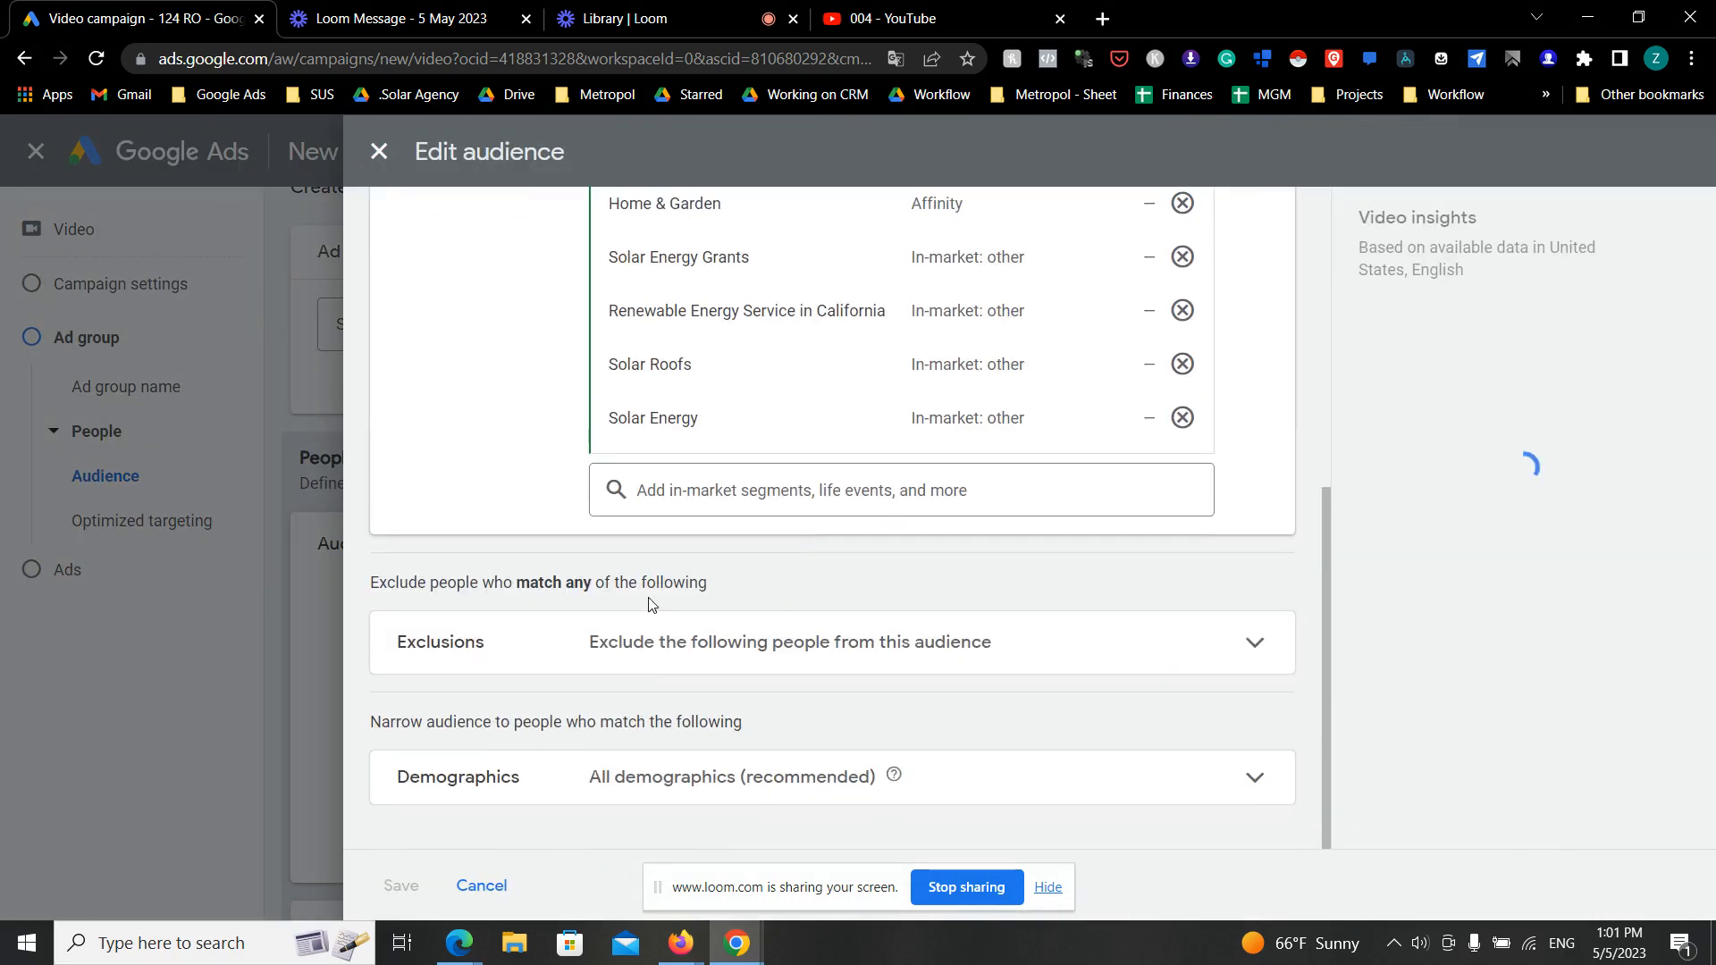
pyautogui.click(1061, 789)
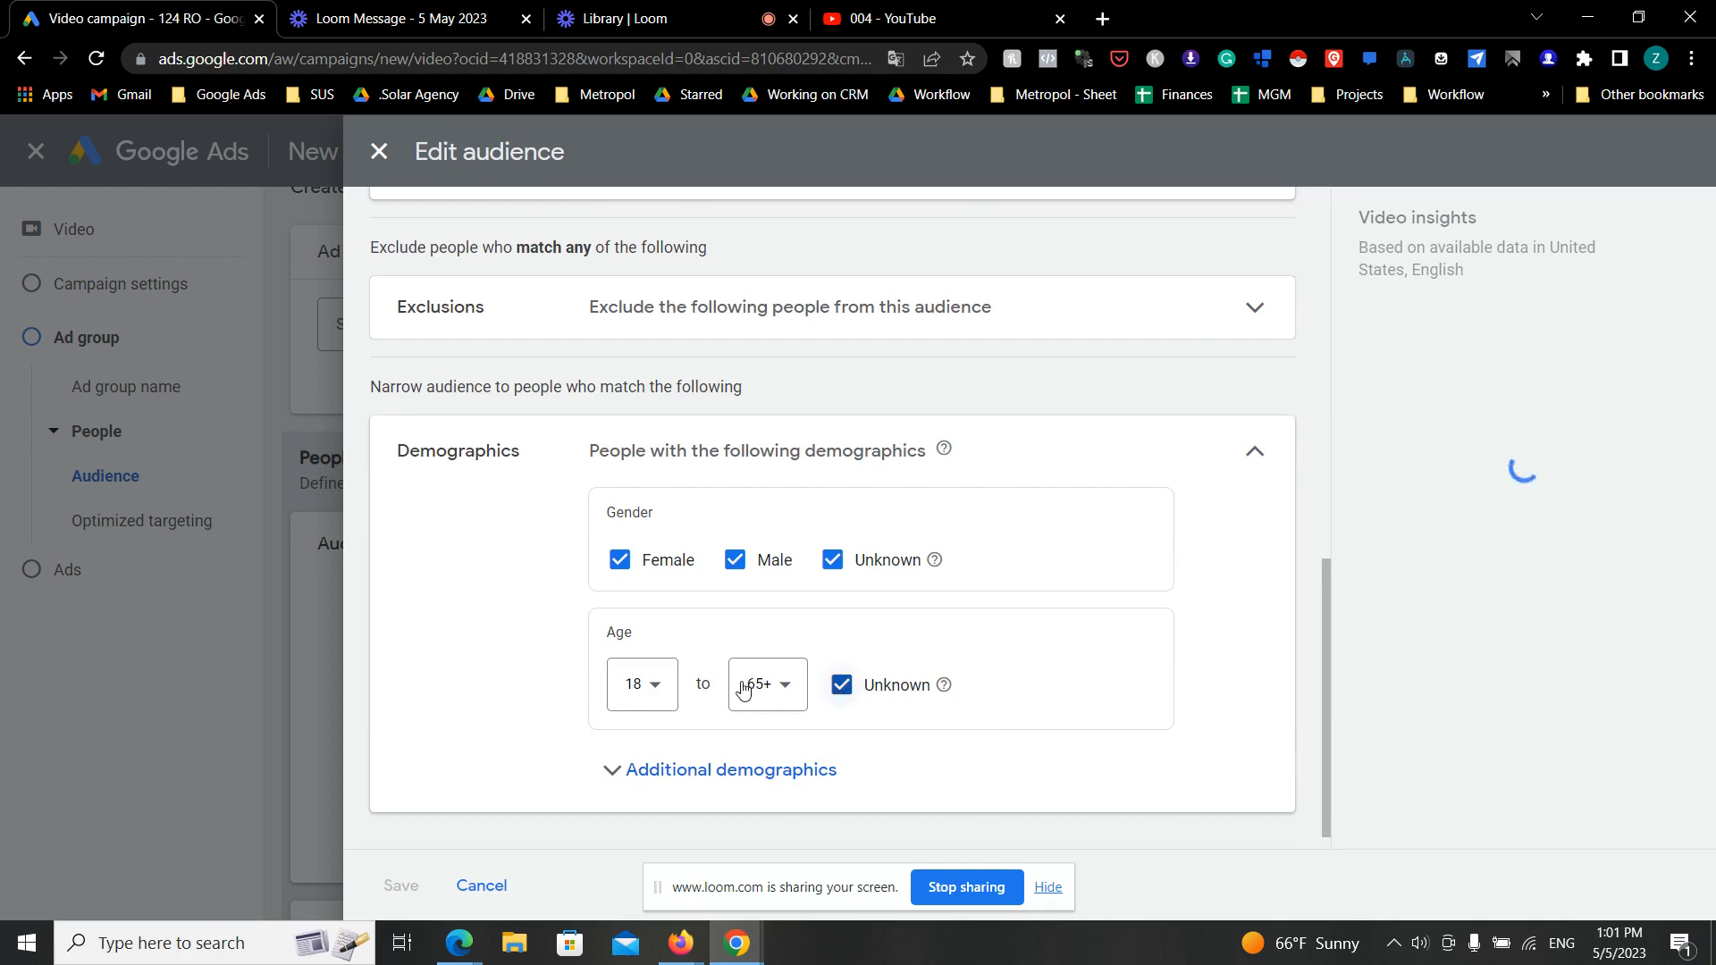
pyautogui.click(653, 688)
pyautogui.click(651, 454)
pyautogui.click(790, 695)
pyautogui.click(787, 637)
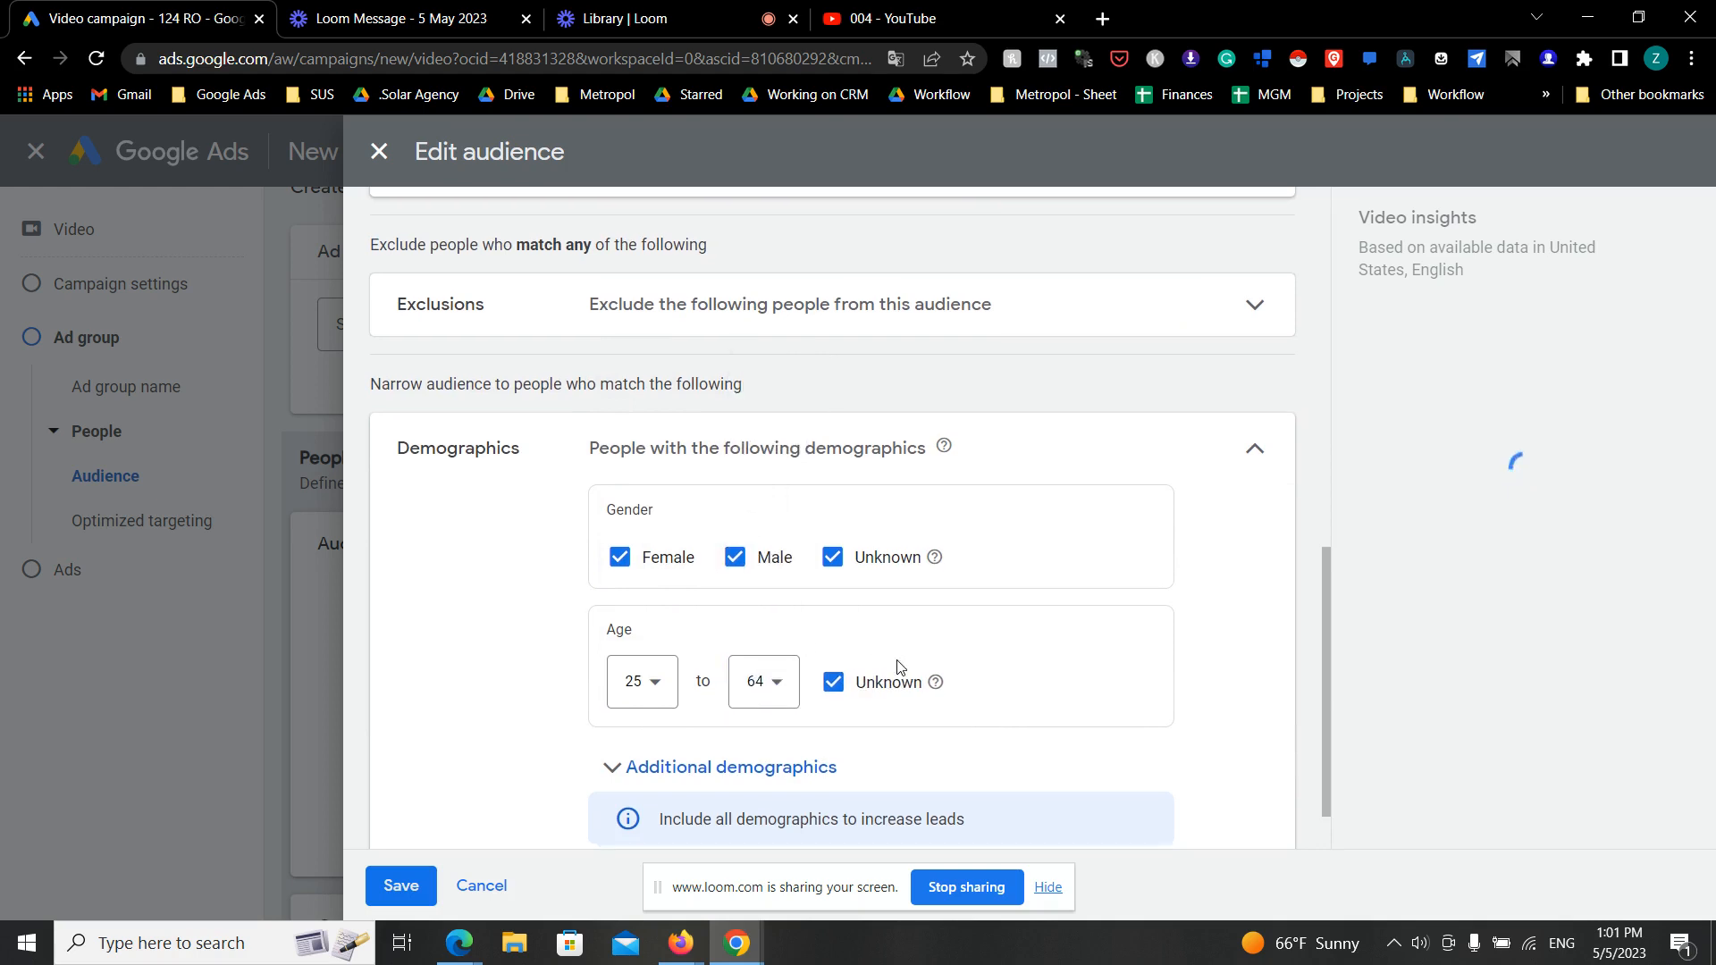
pyautogui.scroll(-1, 626, 733)
pyautogui.click(398, 885)
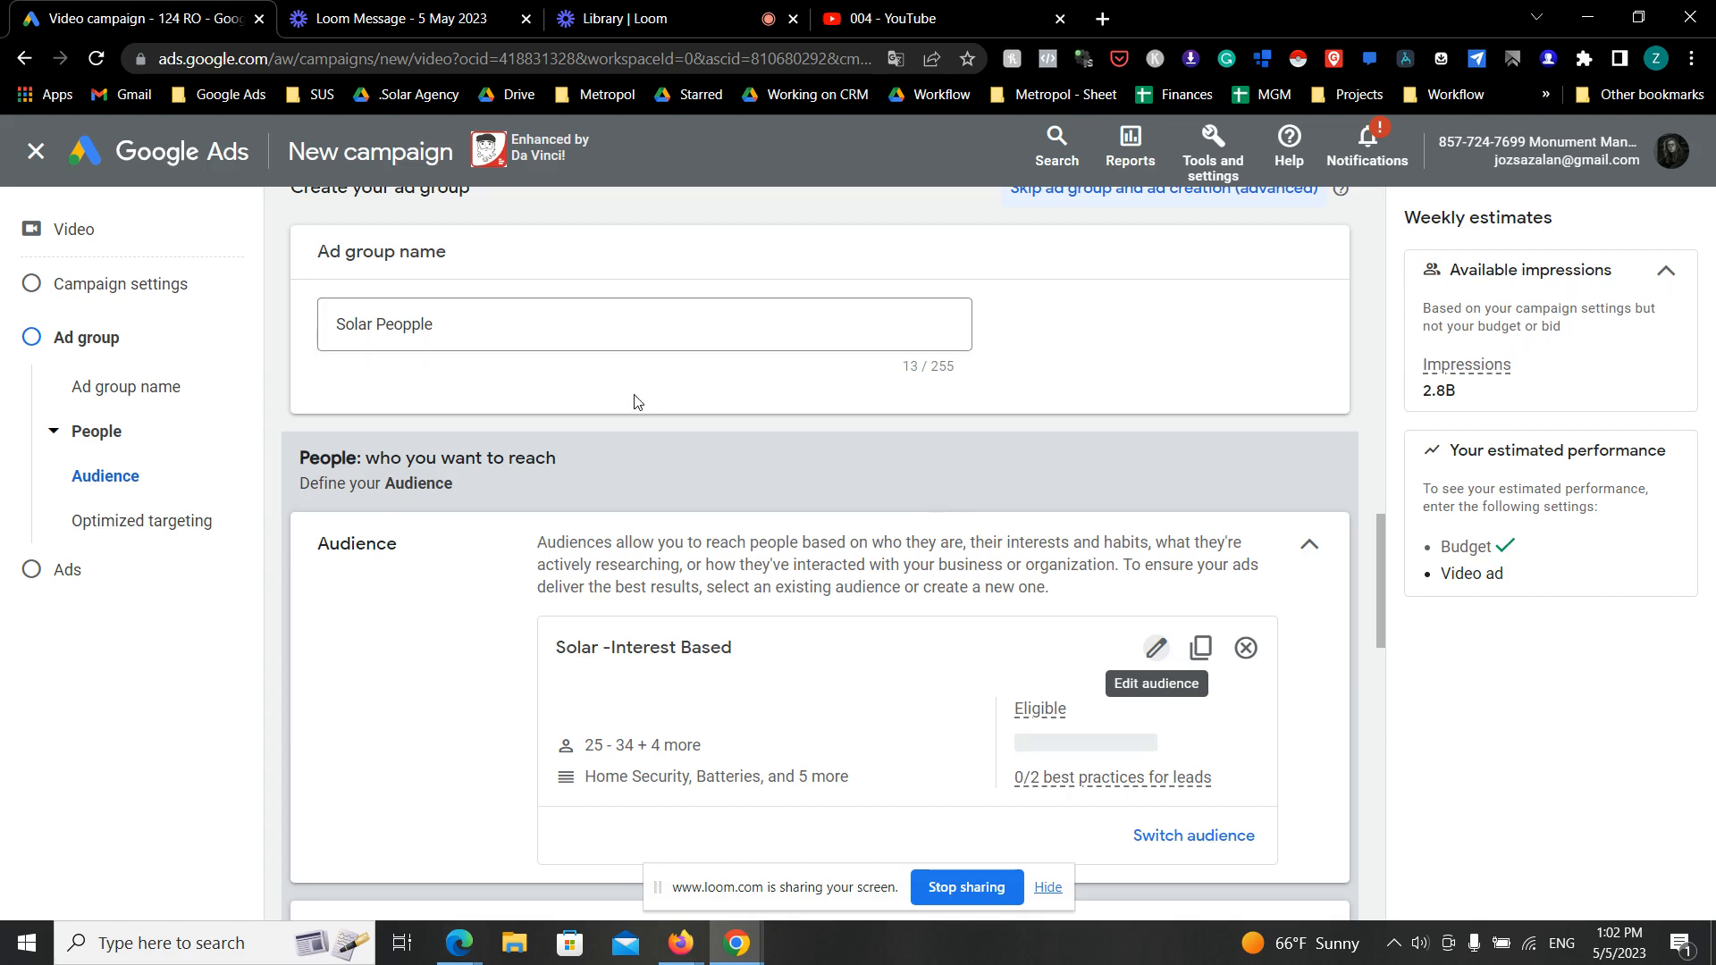
# - Switch to the YouTube page of the 004 Short and copy its URL
pyautogui.scroll(-5, 694, 389)
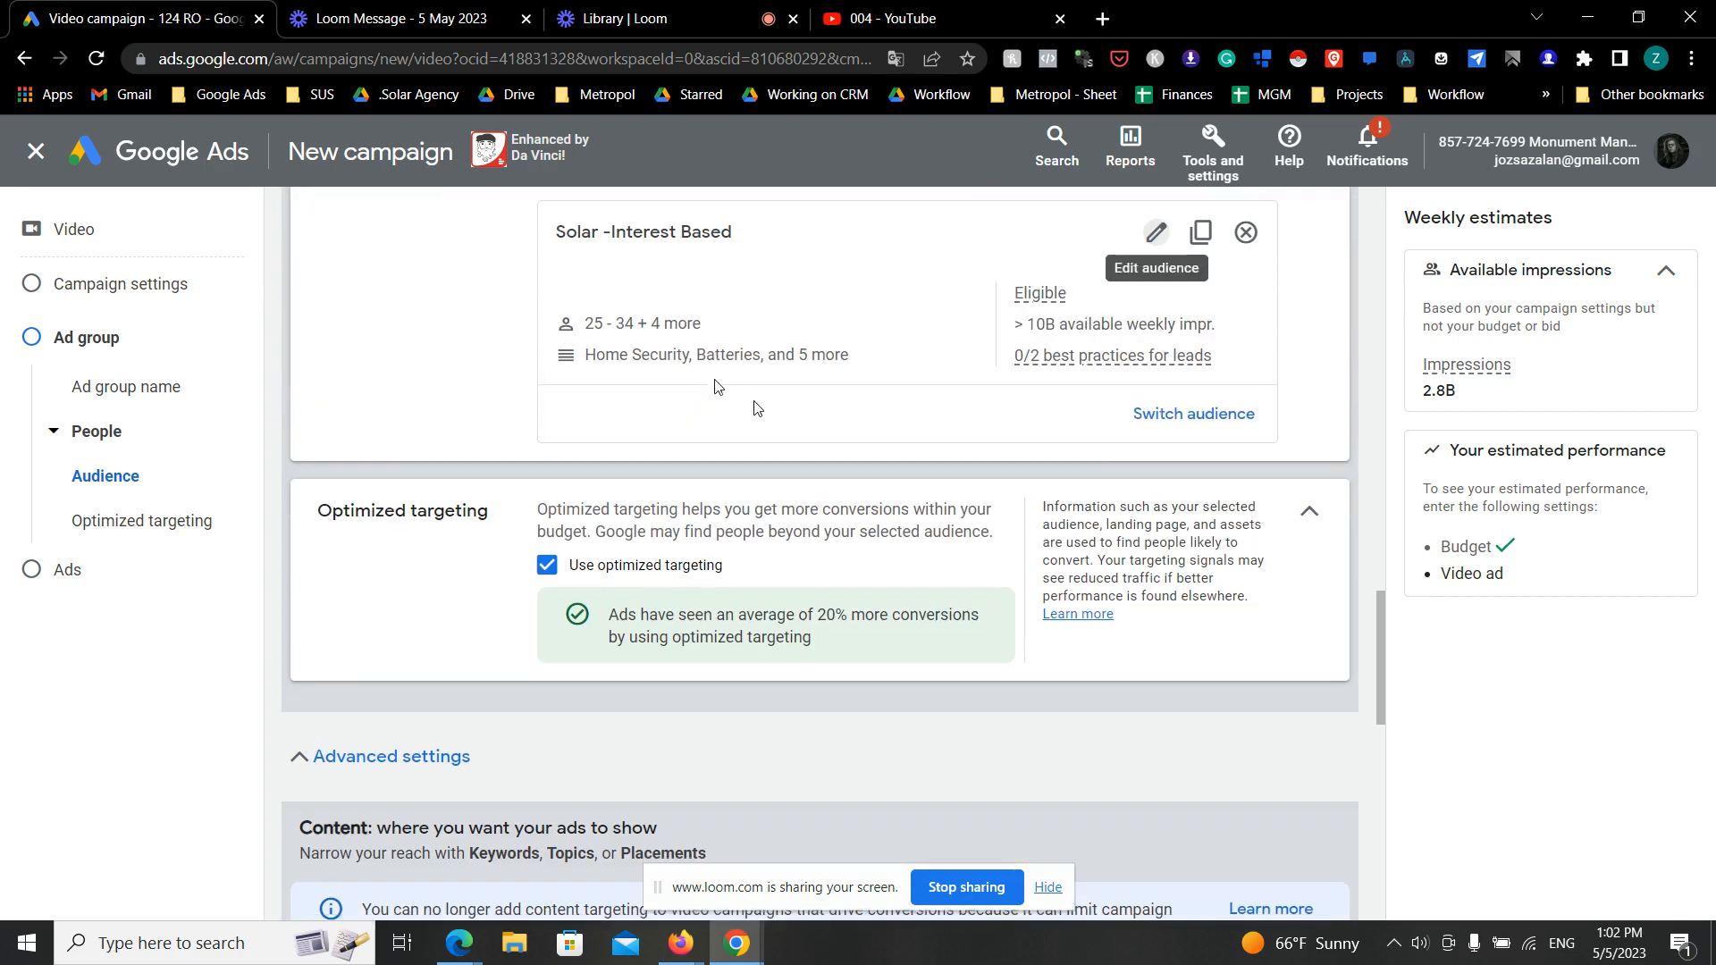
pyautogui.scroll(-6, 753, 401)
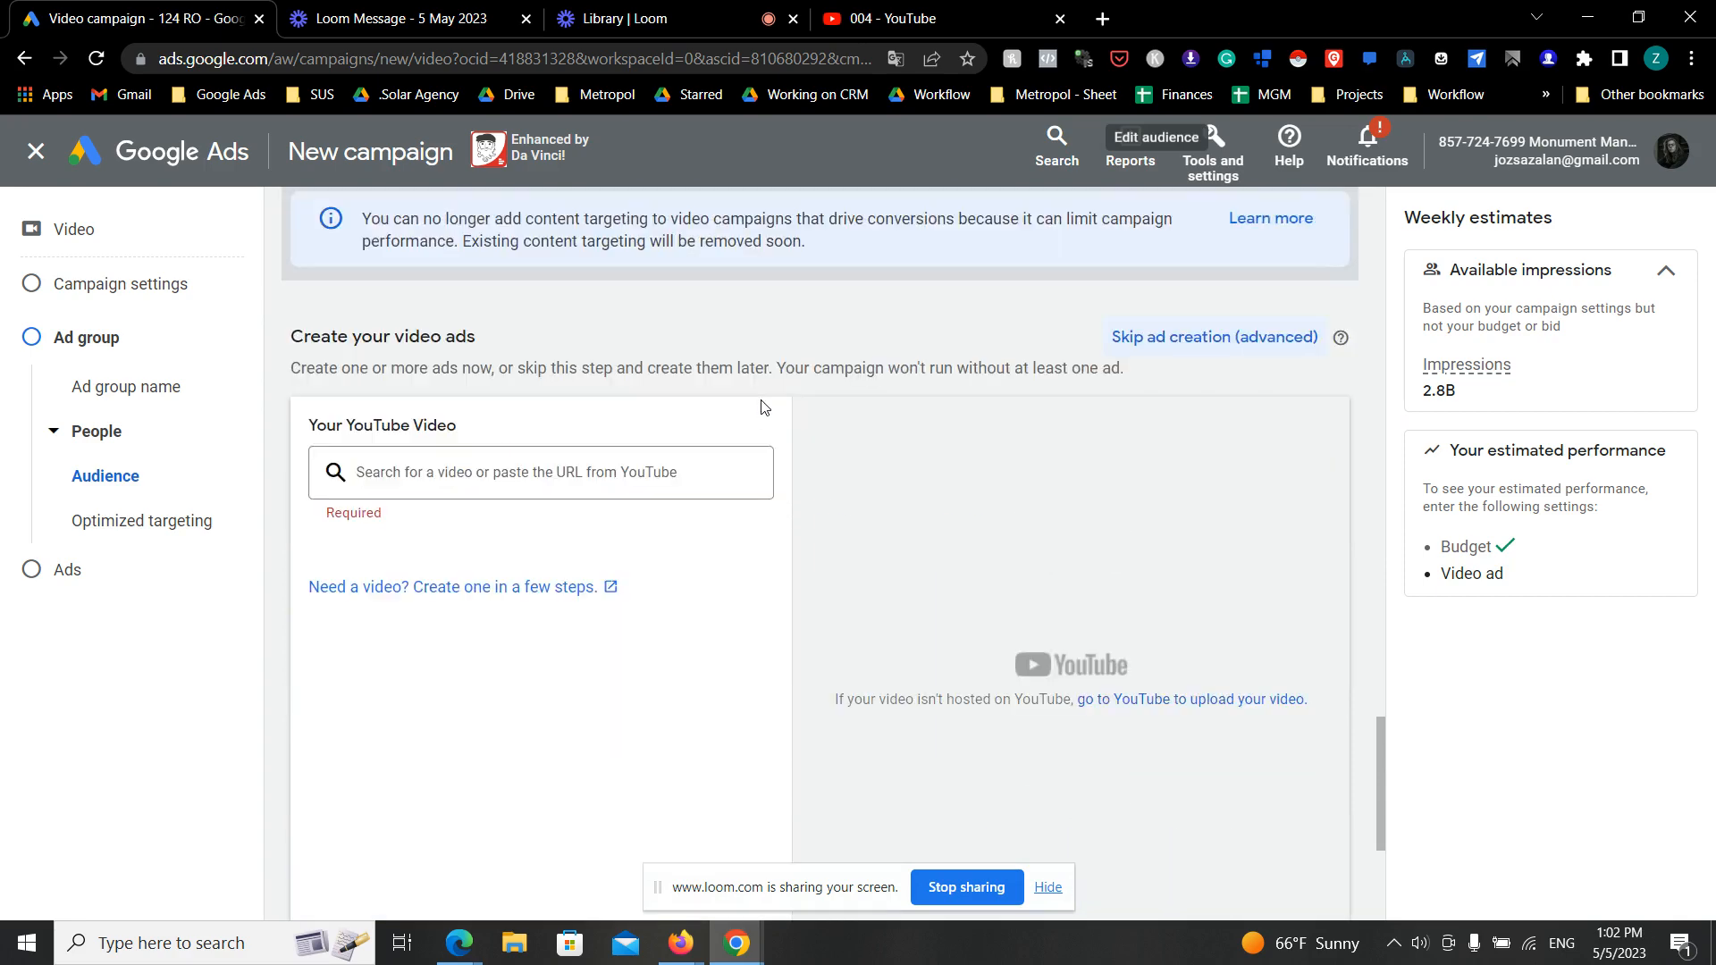
pyautogui.scroll(2, 764, 407)
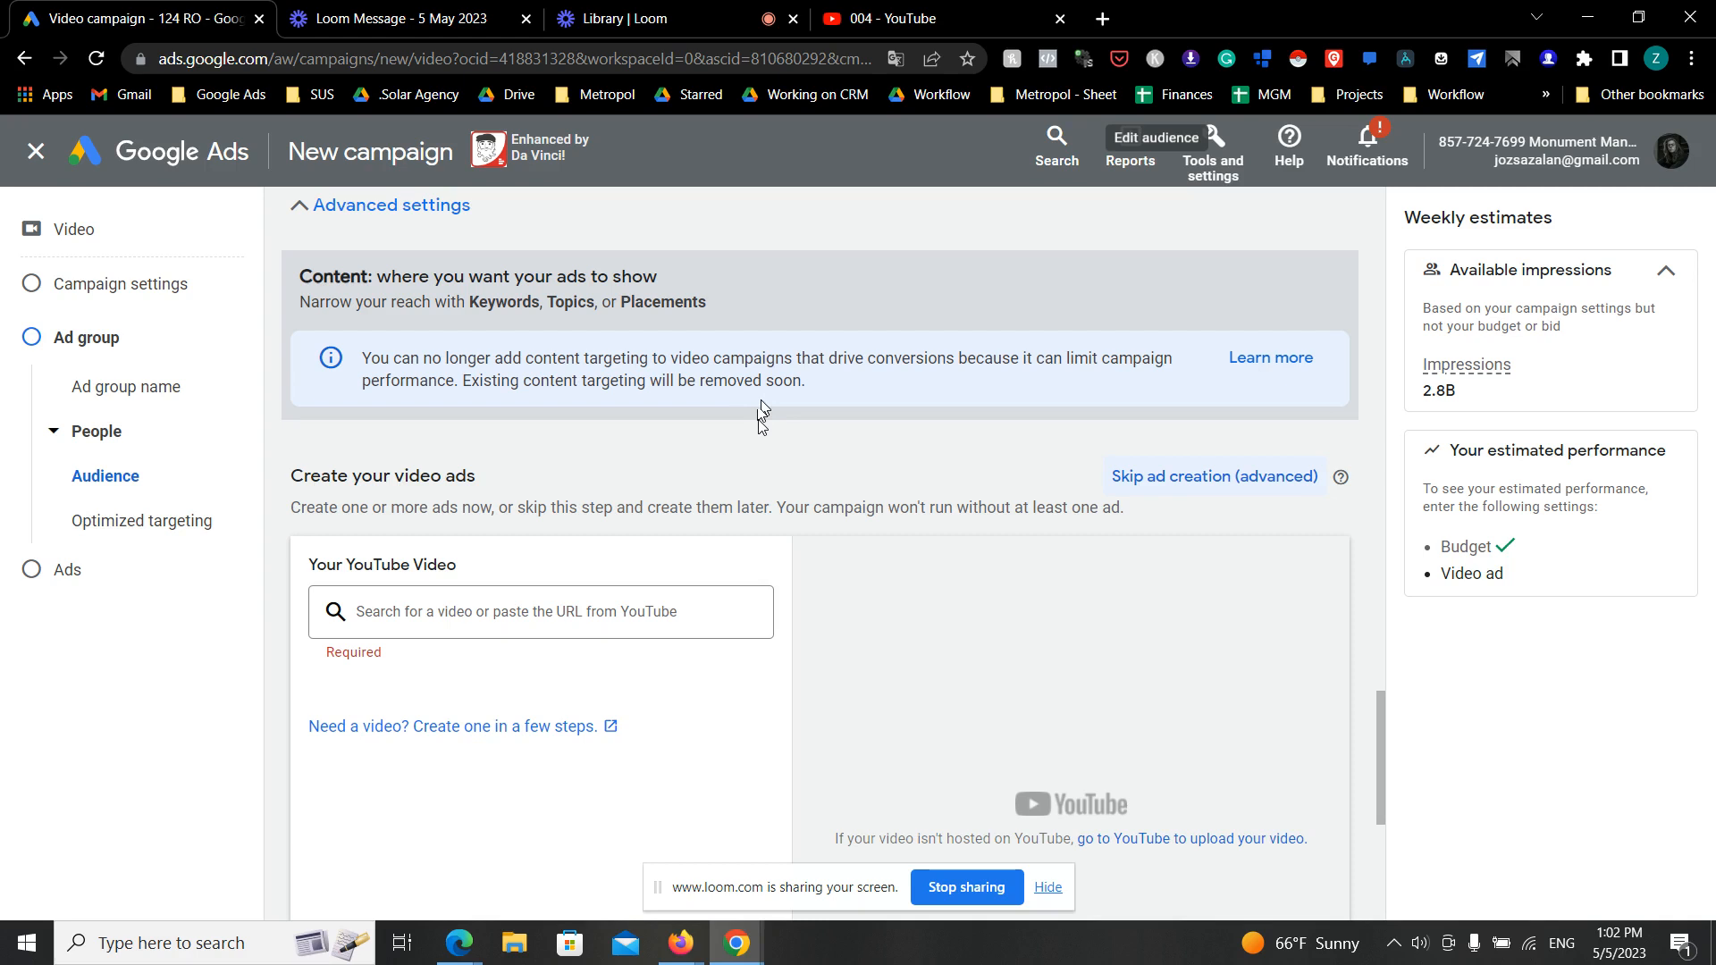
pyautogui.click(948, 18)
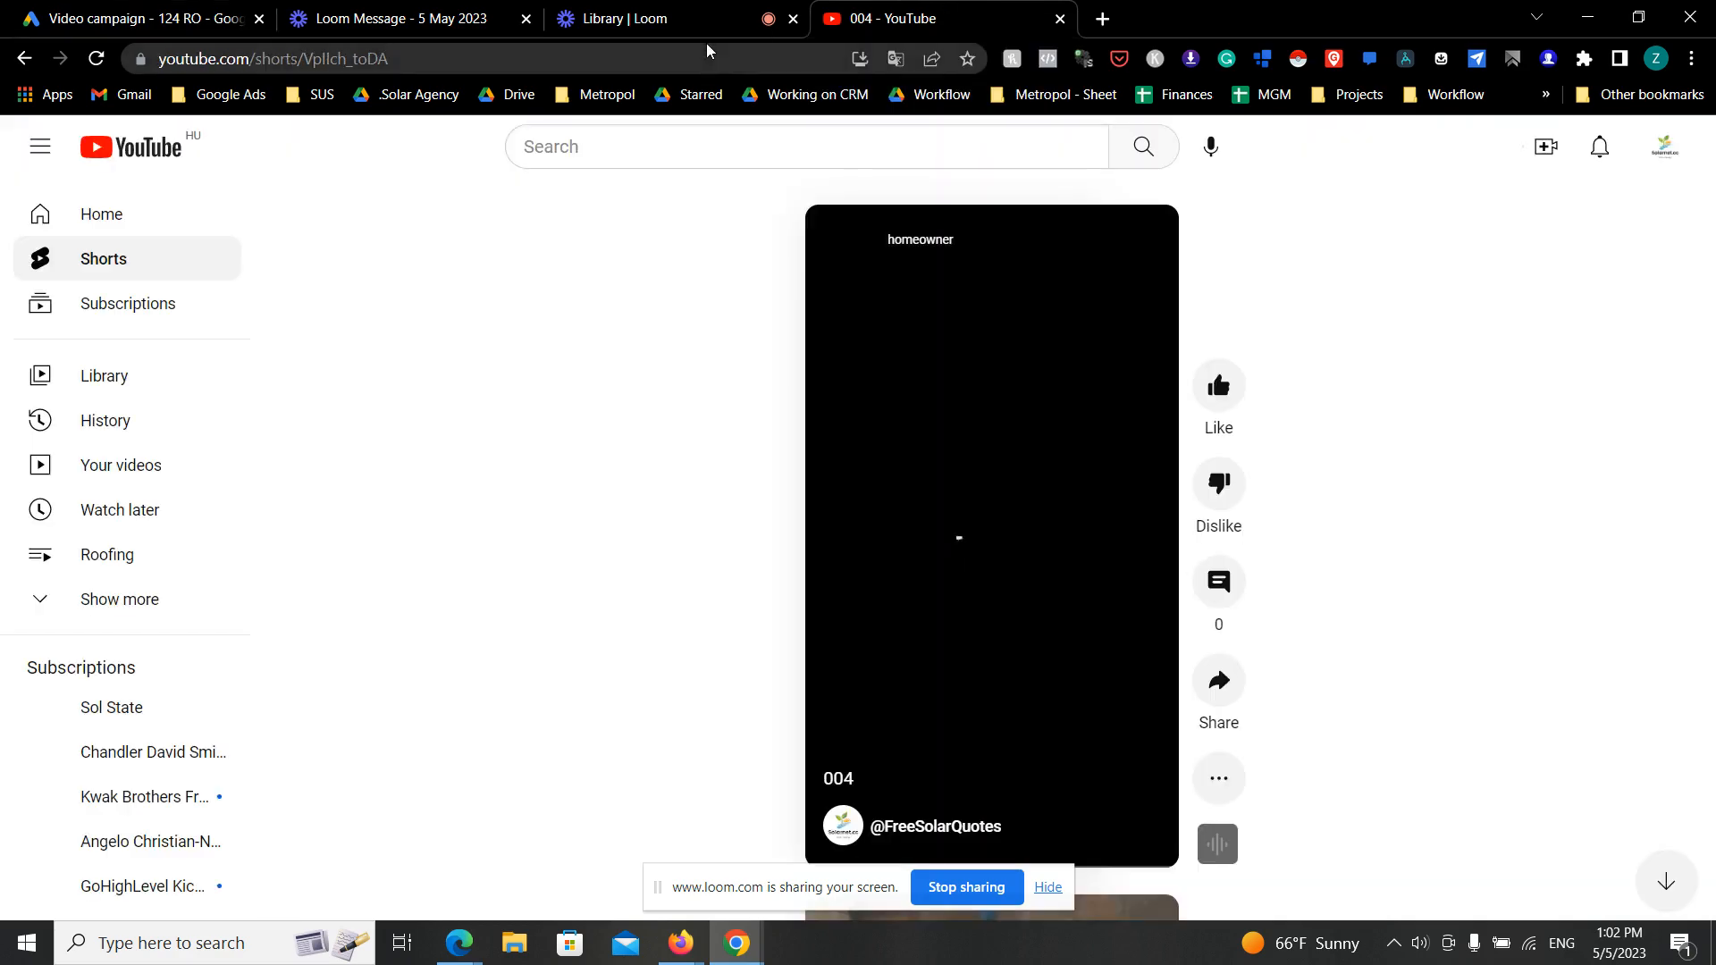
pyautogui.click(552, 59)
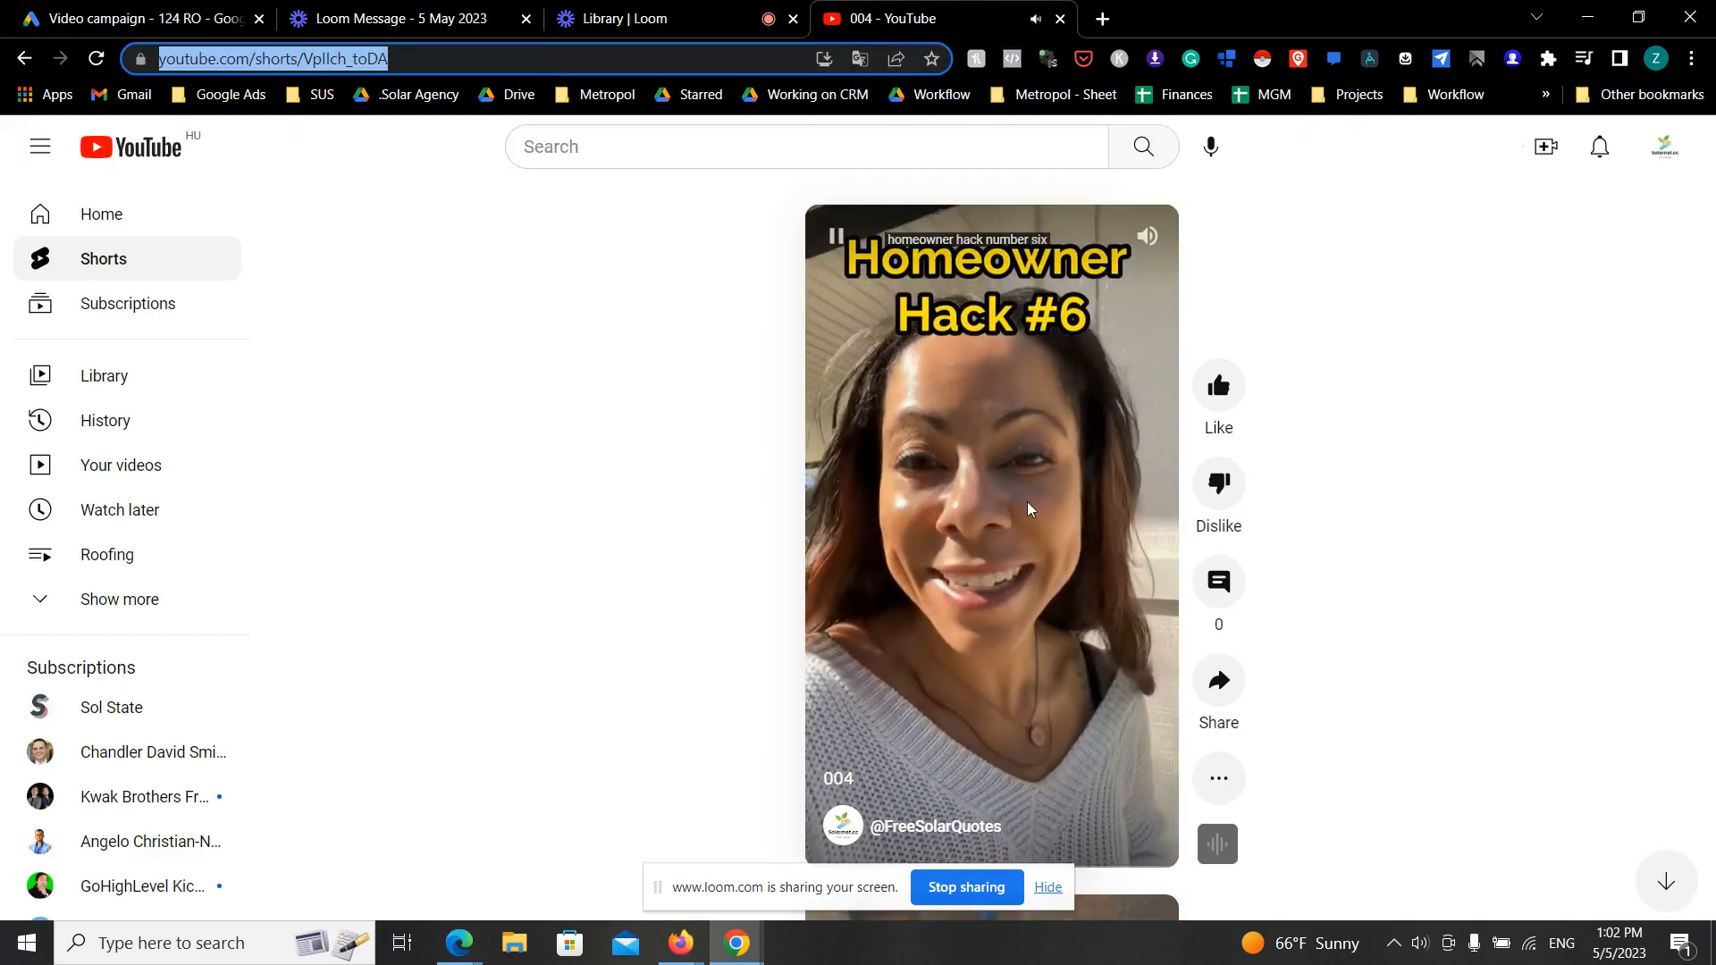
pyautogui.click(478, 58)
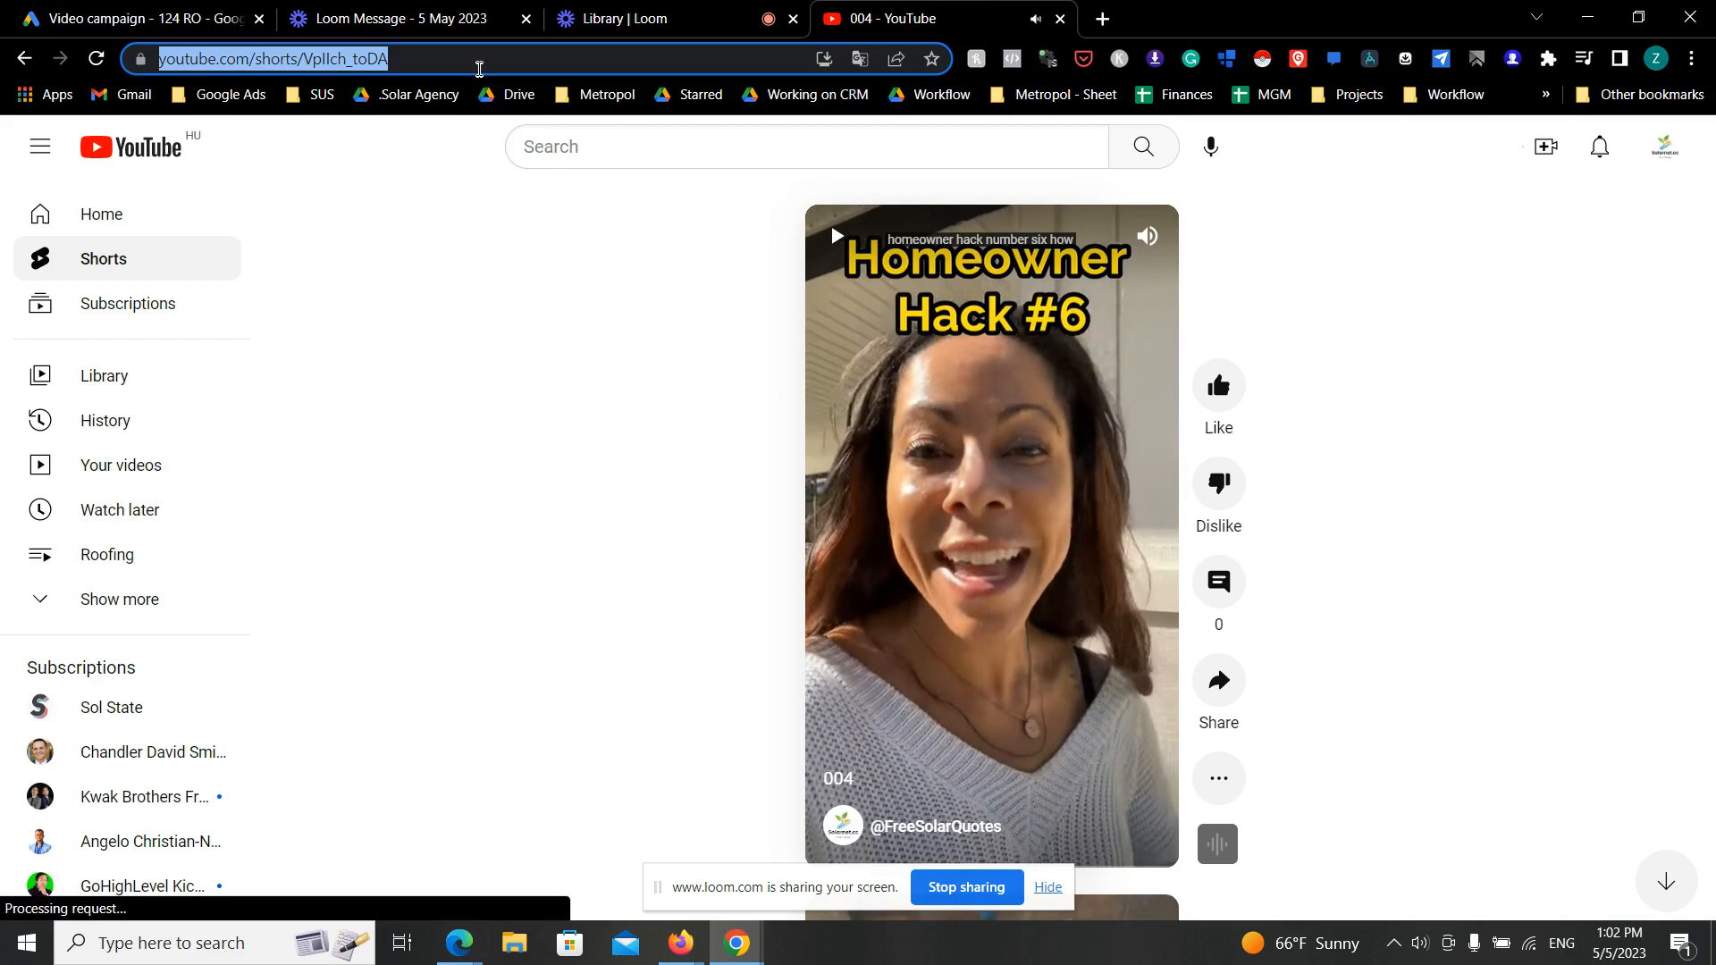
# - Return to the Google Ads campaign and add the copied 004 Short URL as the ad's YouTube video
pyautogui.click(562, 11)
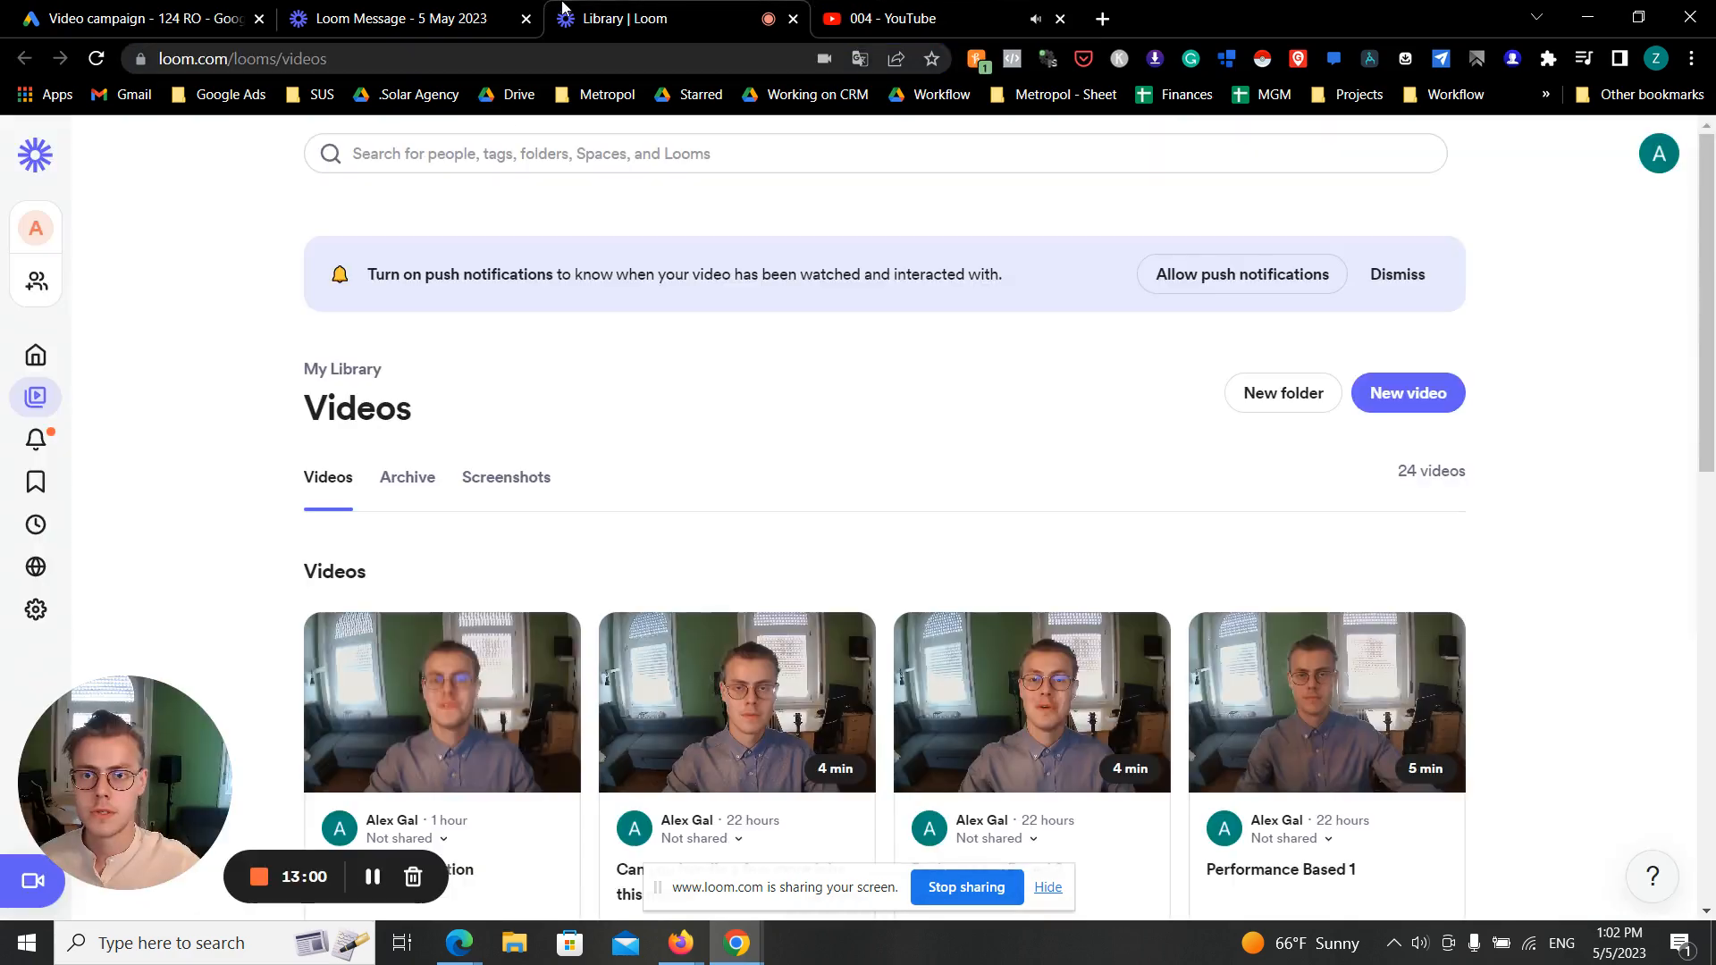
pyautogui.click(203, 11)
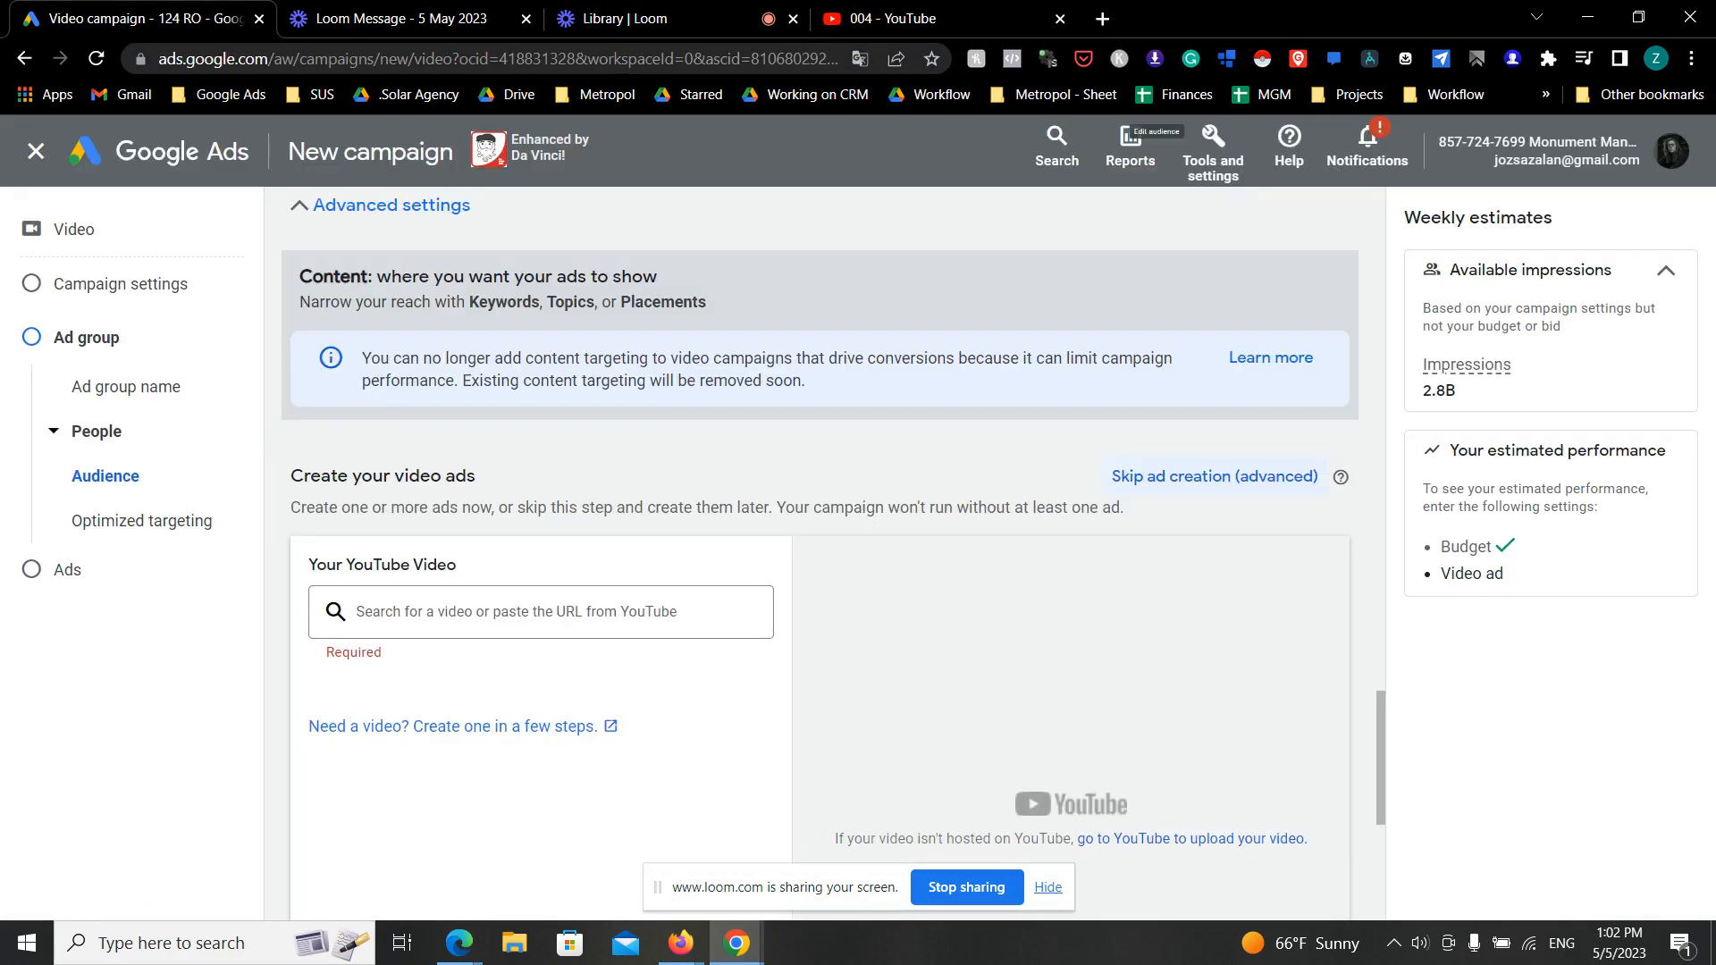
pyautogui.click(566, 607)
pyautogui.hotkey('ctrl', 'v')
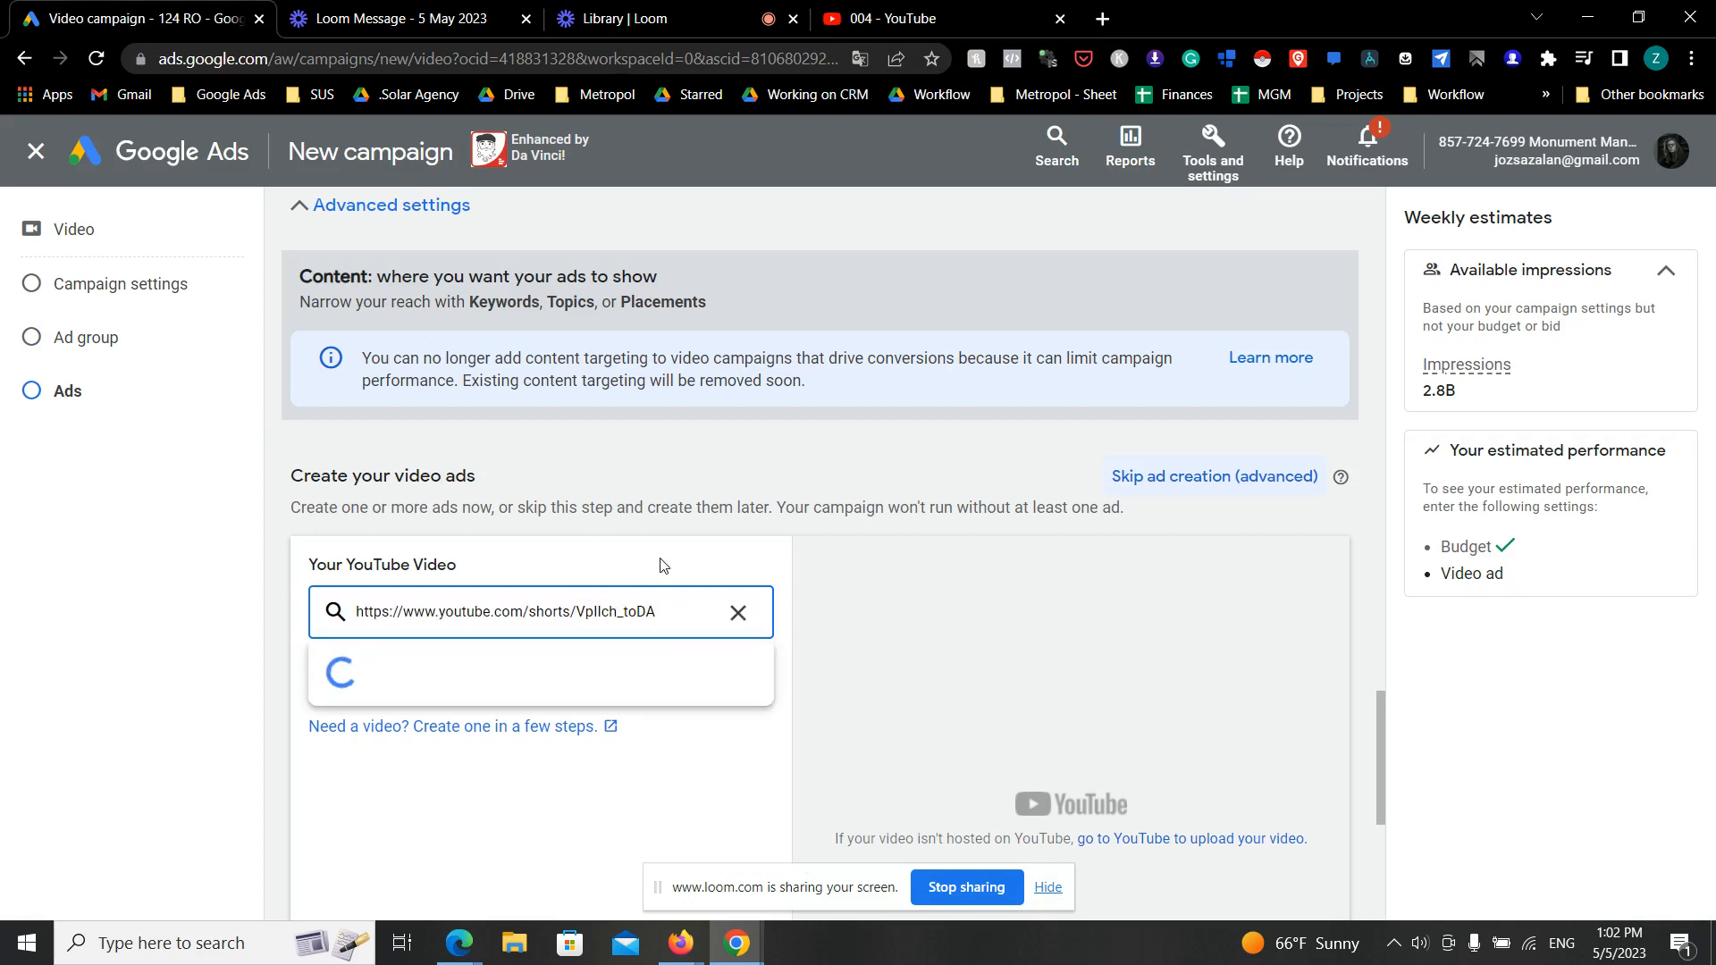
pyautogui.scroll(-3, 757, 549)
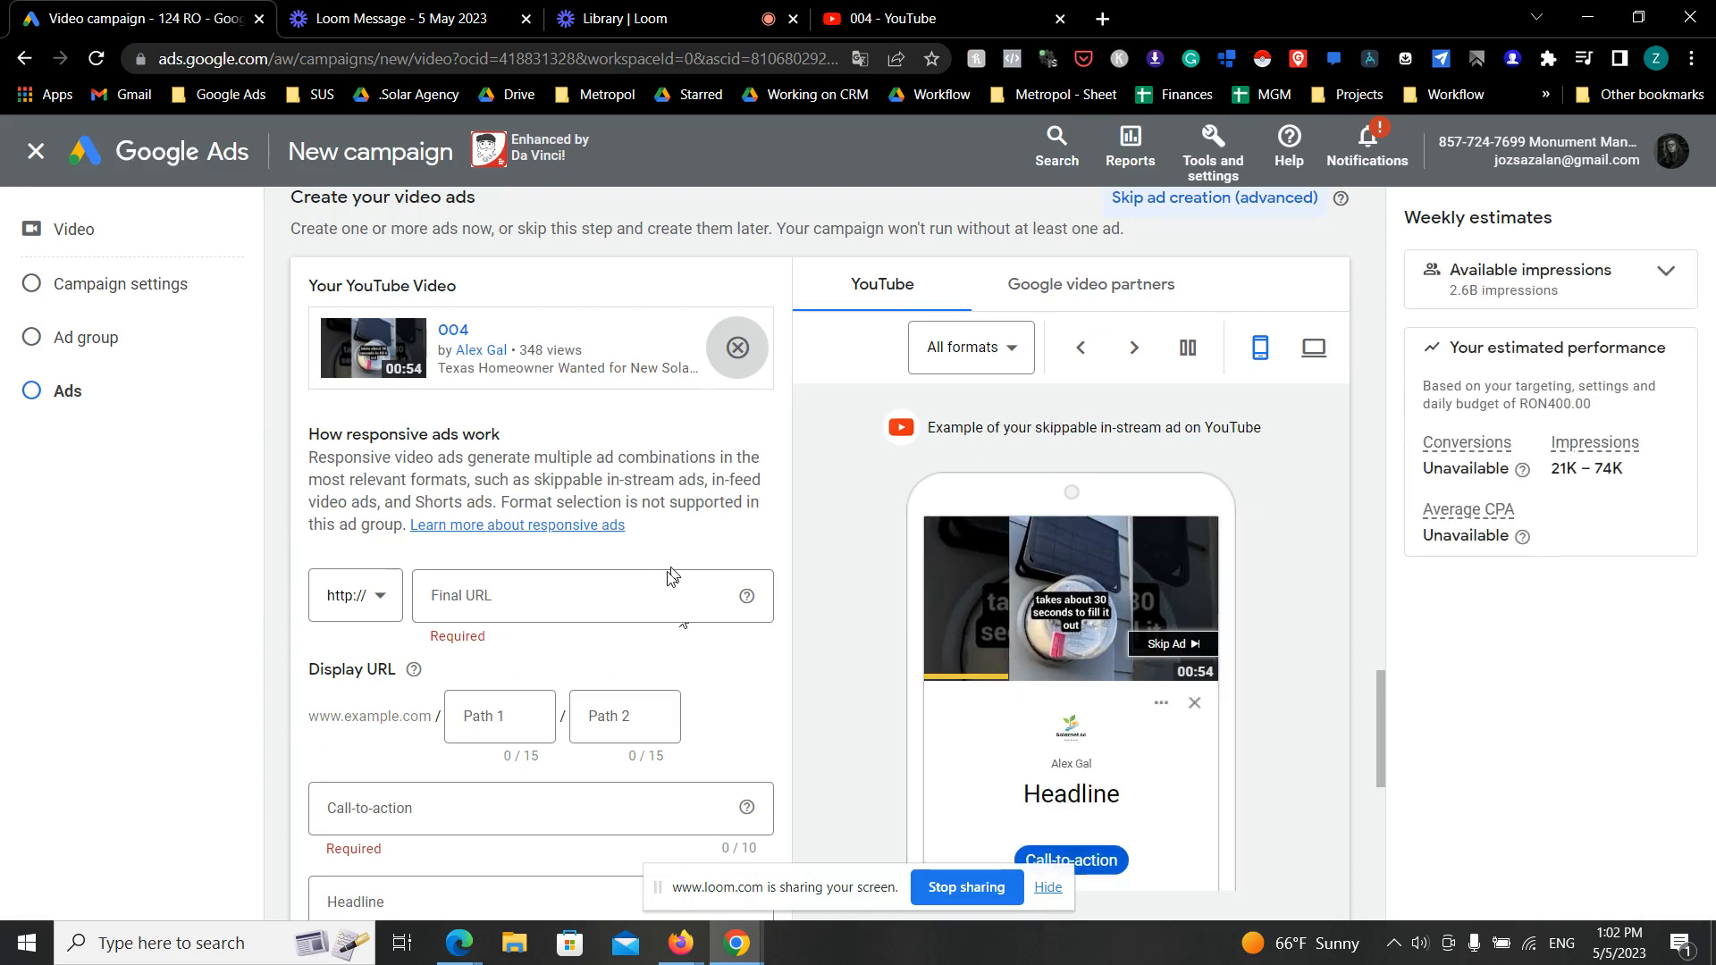
# - Switch to the Free Solar Quote funnel in HighLevel, copy the Claim Page's URL, and return to the Google Ads campaign
pyautogui.click(681, 942)
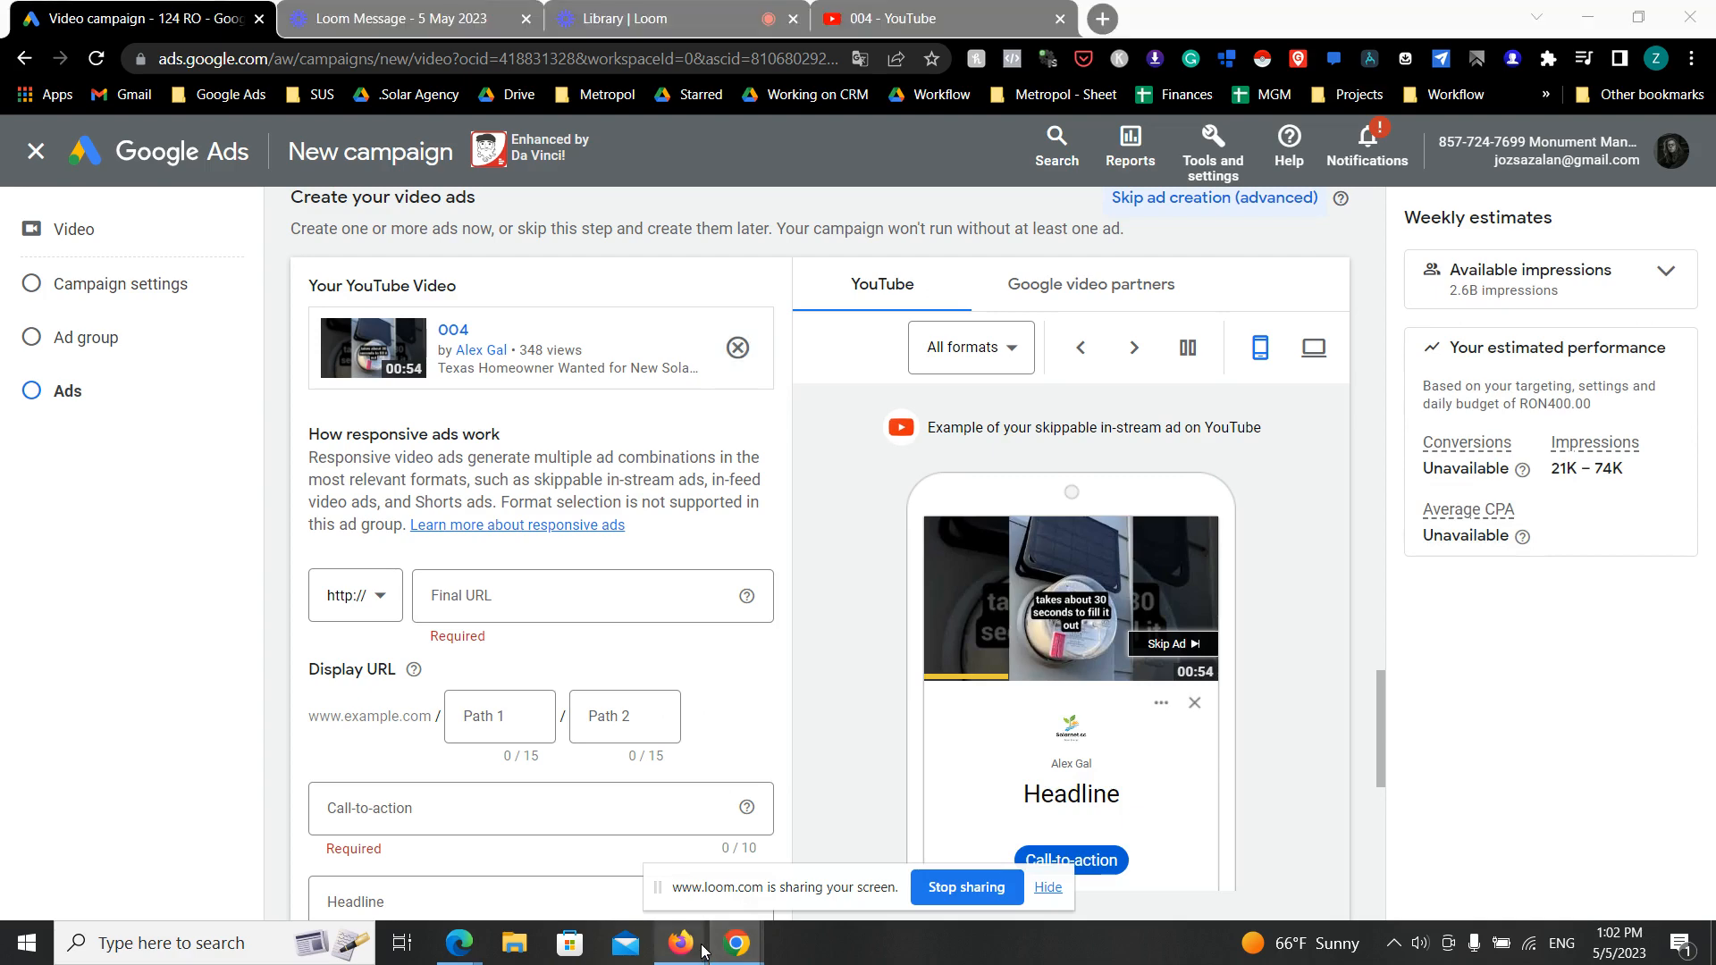
pyautogui.click(777, 899)
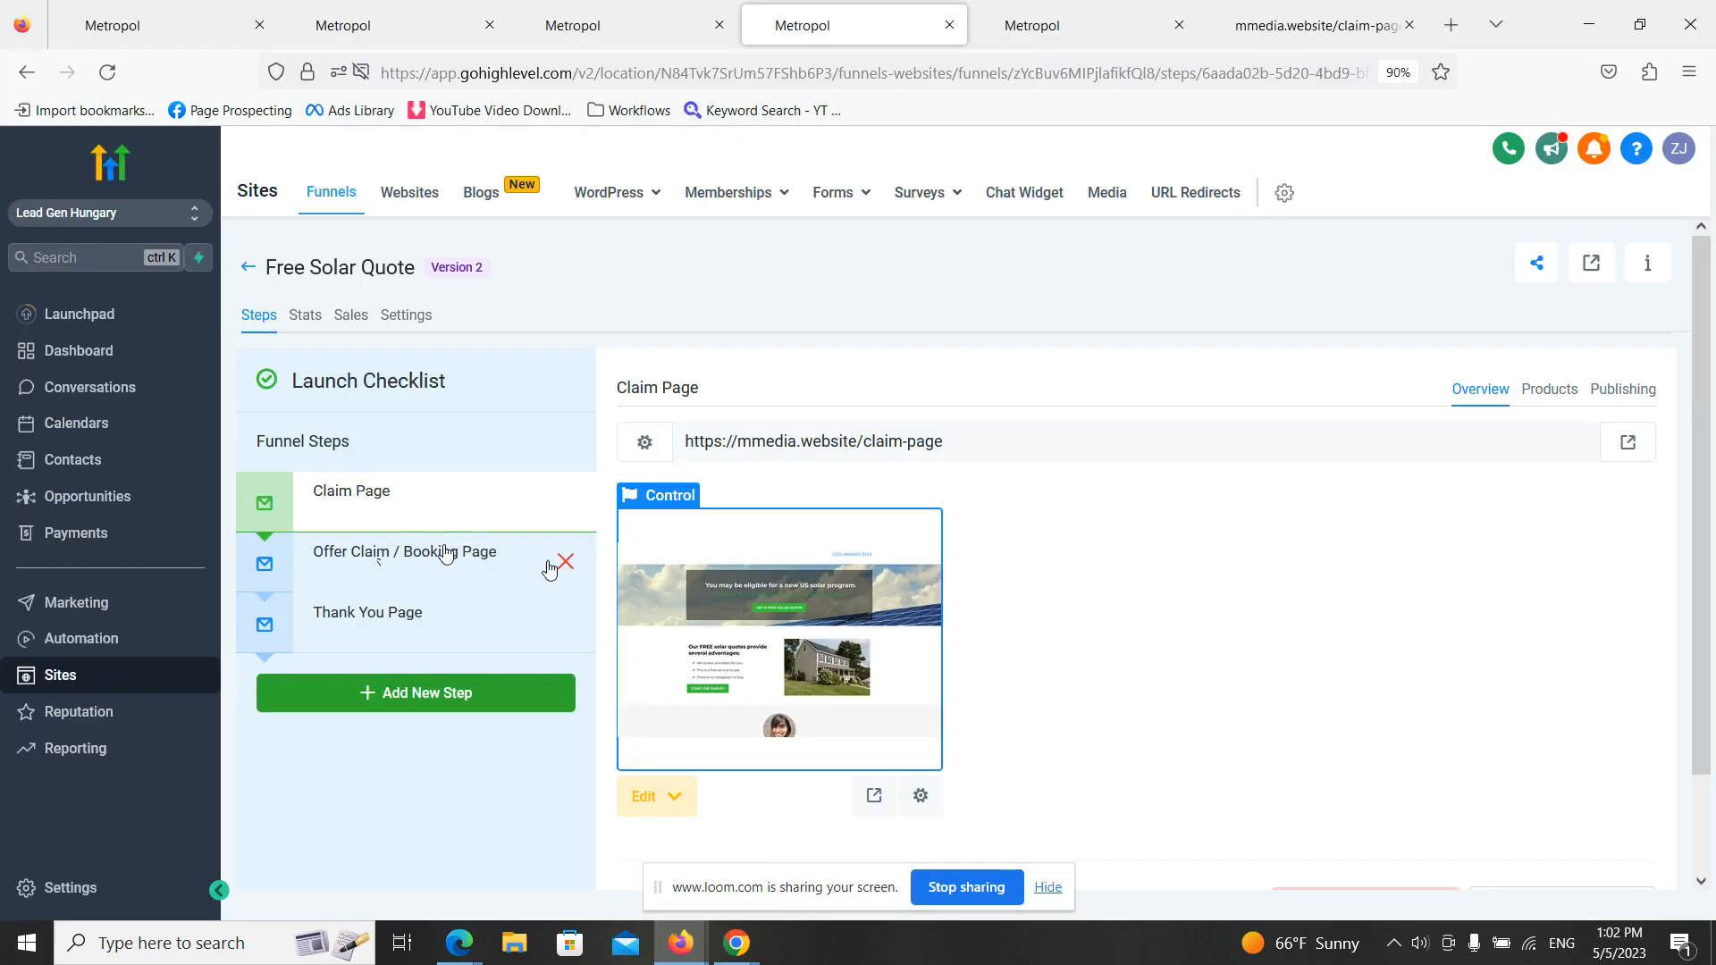
pyautogui.click(411, 509)
pyautogui.moveTo(1011, 445); pyautogui.dragTo(608, 451)
pyautogui.click(1587, 24)
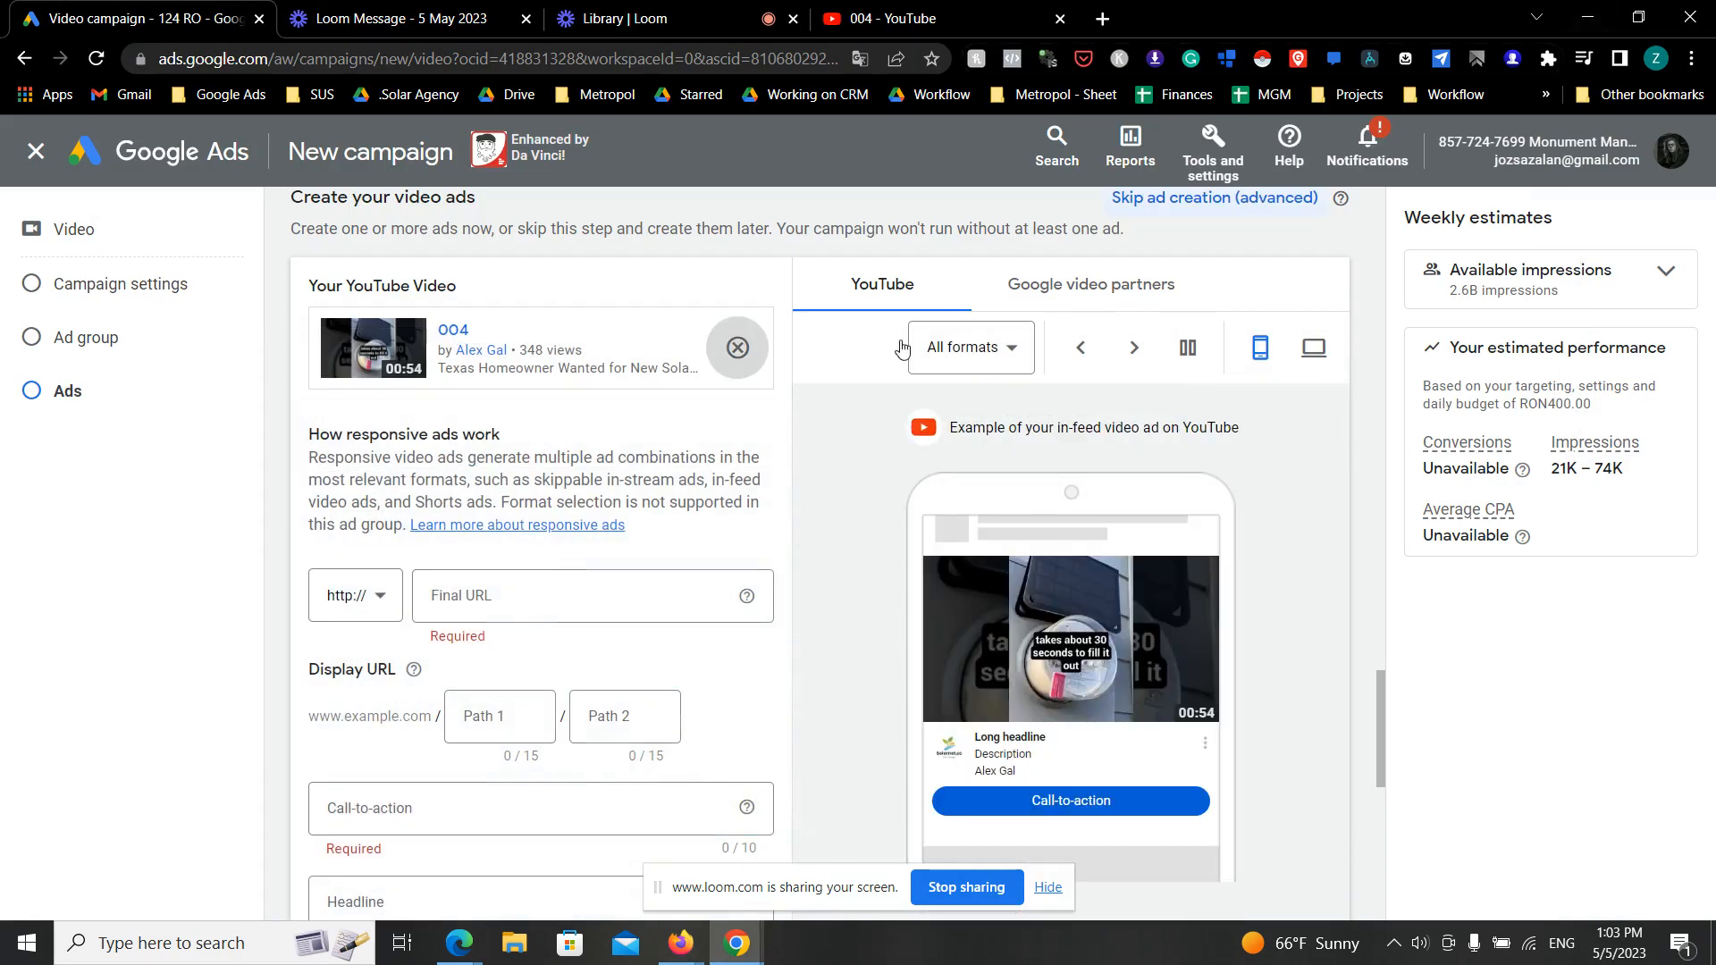
pyautogui.click(537, 595)
pyautogui.write('mmedia.website/claim-page')
pyautogui.scroll(-2, 555, 590)
pyautogui.click(768, 535)
pyautogui.click(535, 579)
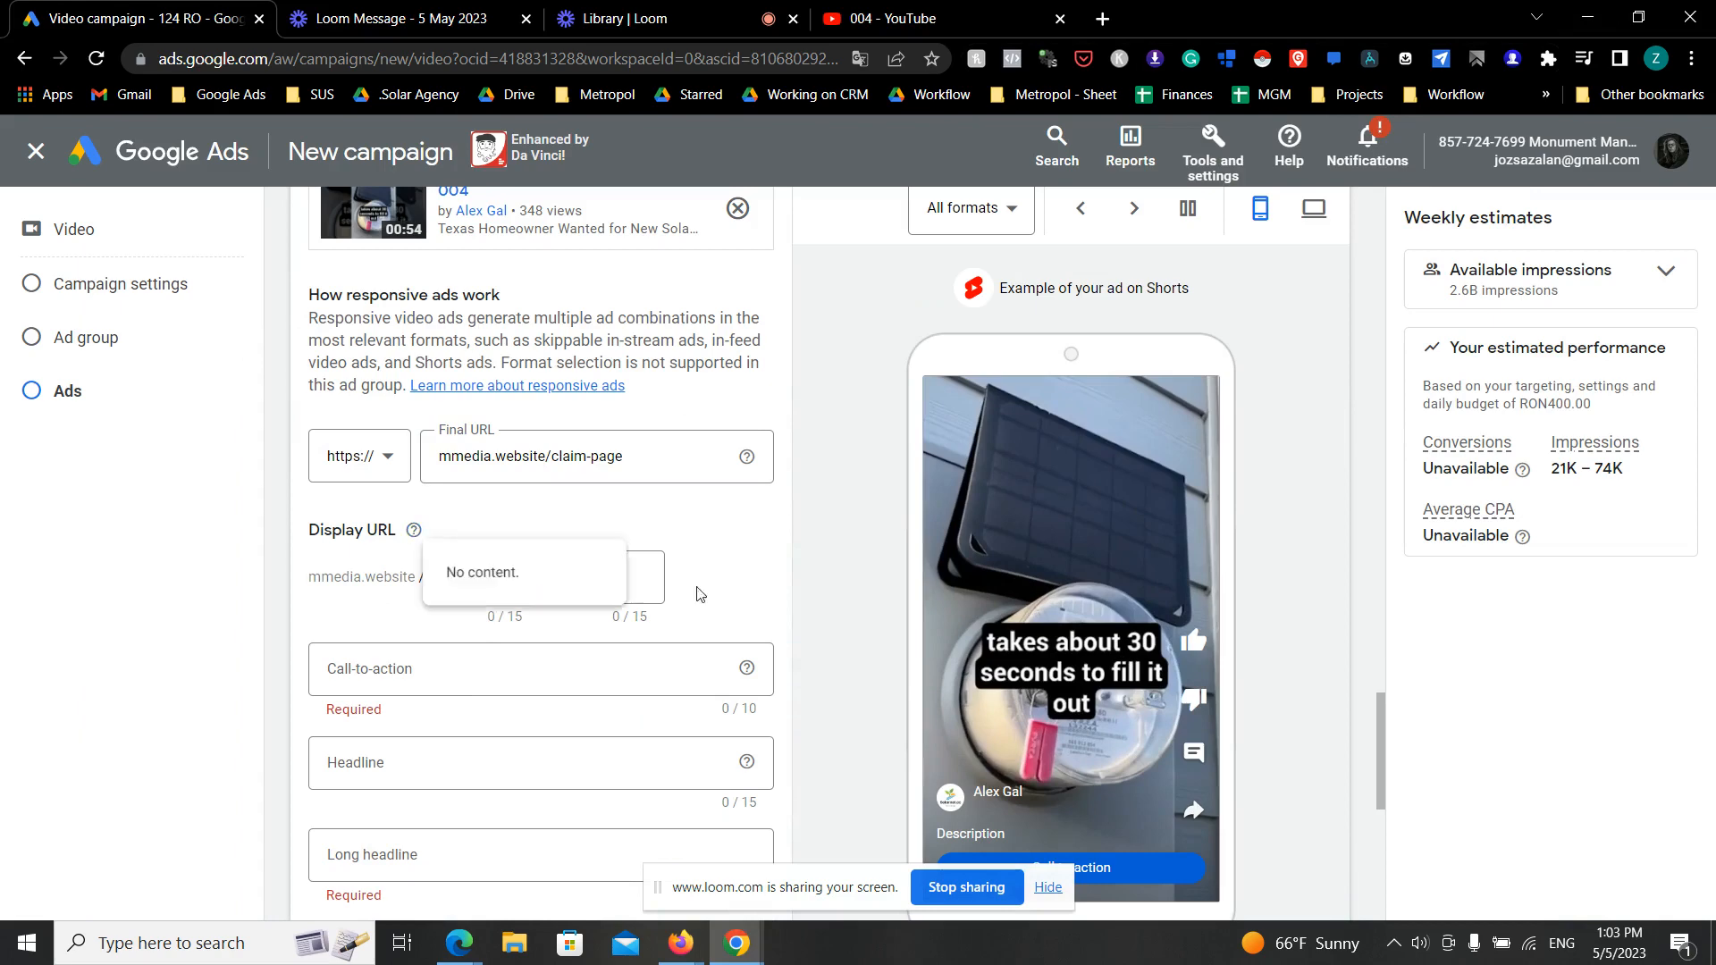
pyautogui.click(794, 578)
# - Set the ad's call-to-action to "Learn more"
pyautogui.scroll(-3, 842, 563)
pyautogui.scroll(3, 658, 555)
pyautogui.click(549, 689)
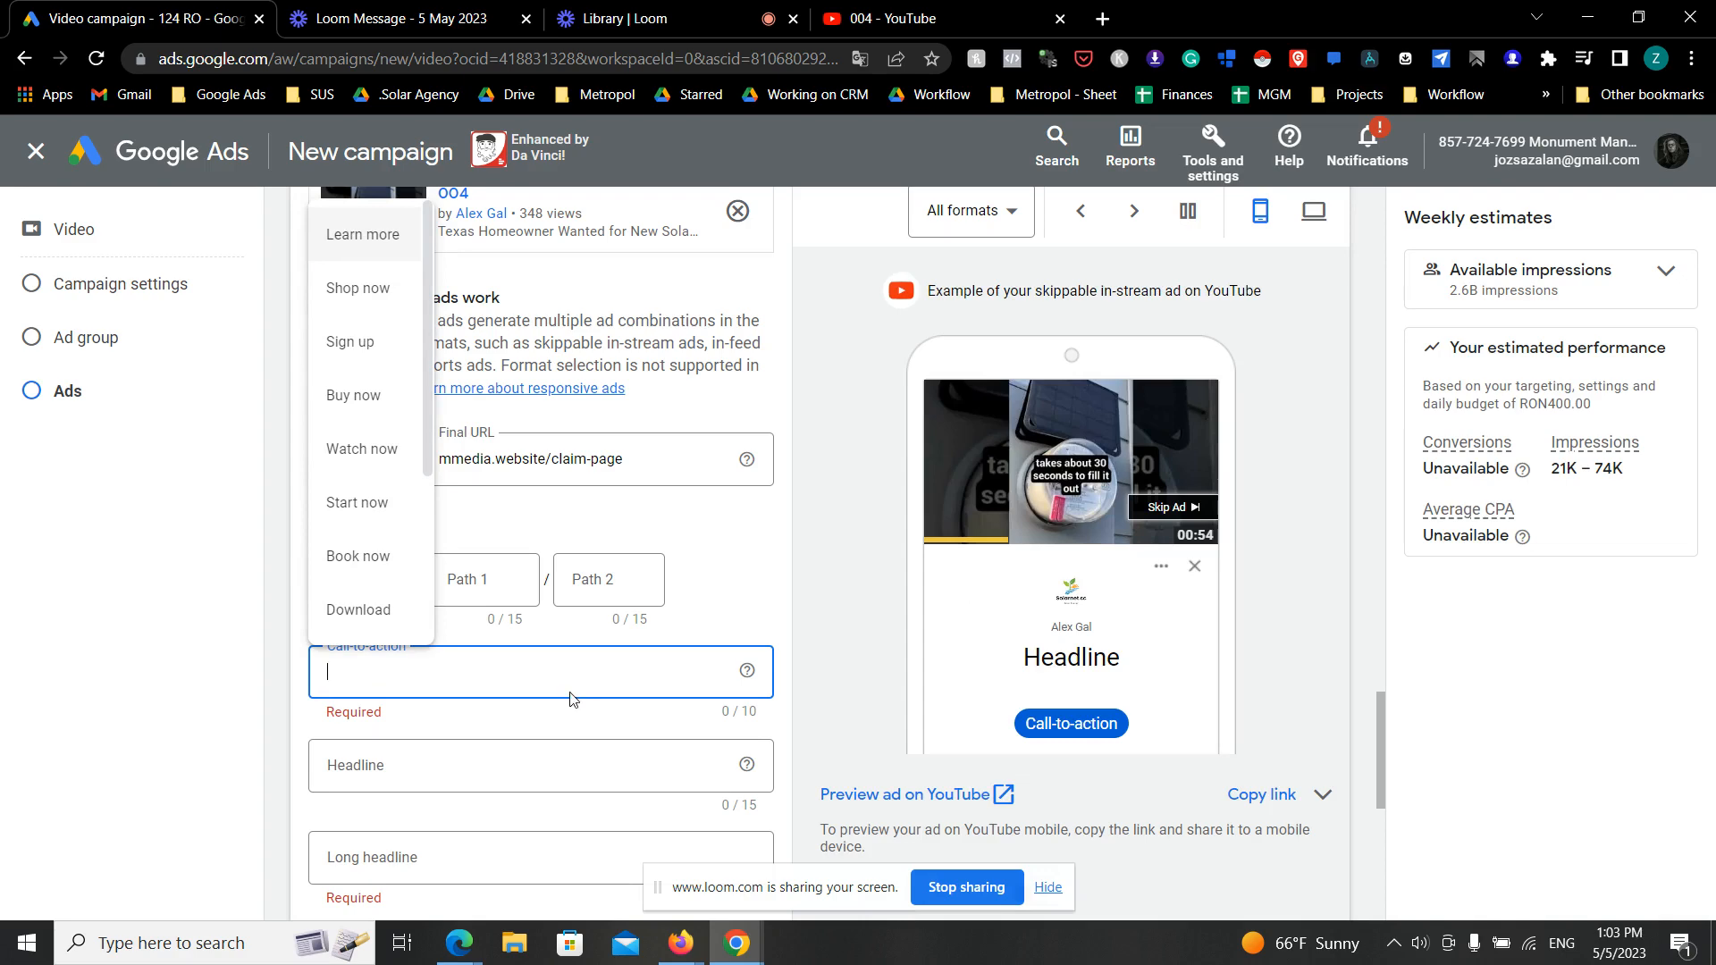
pyautogui.click(392, 250)
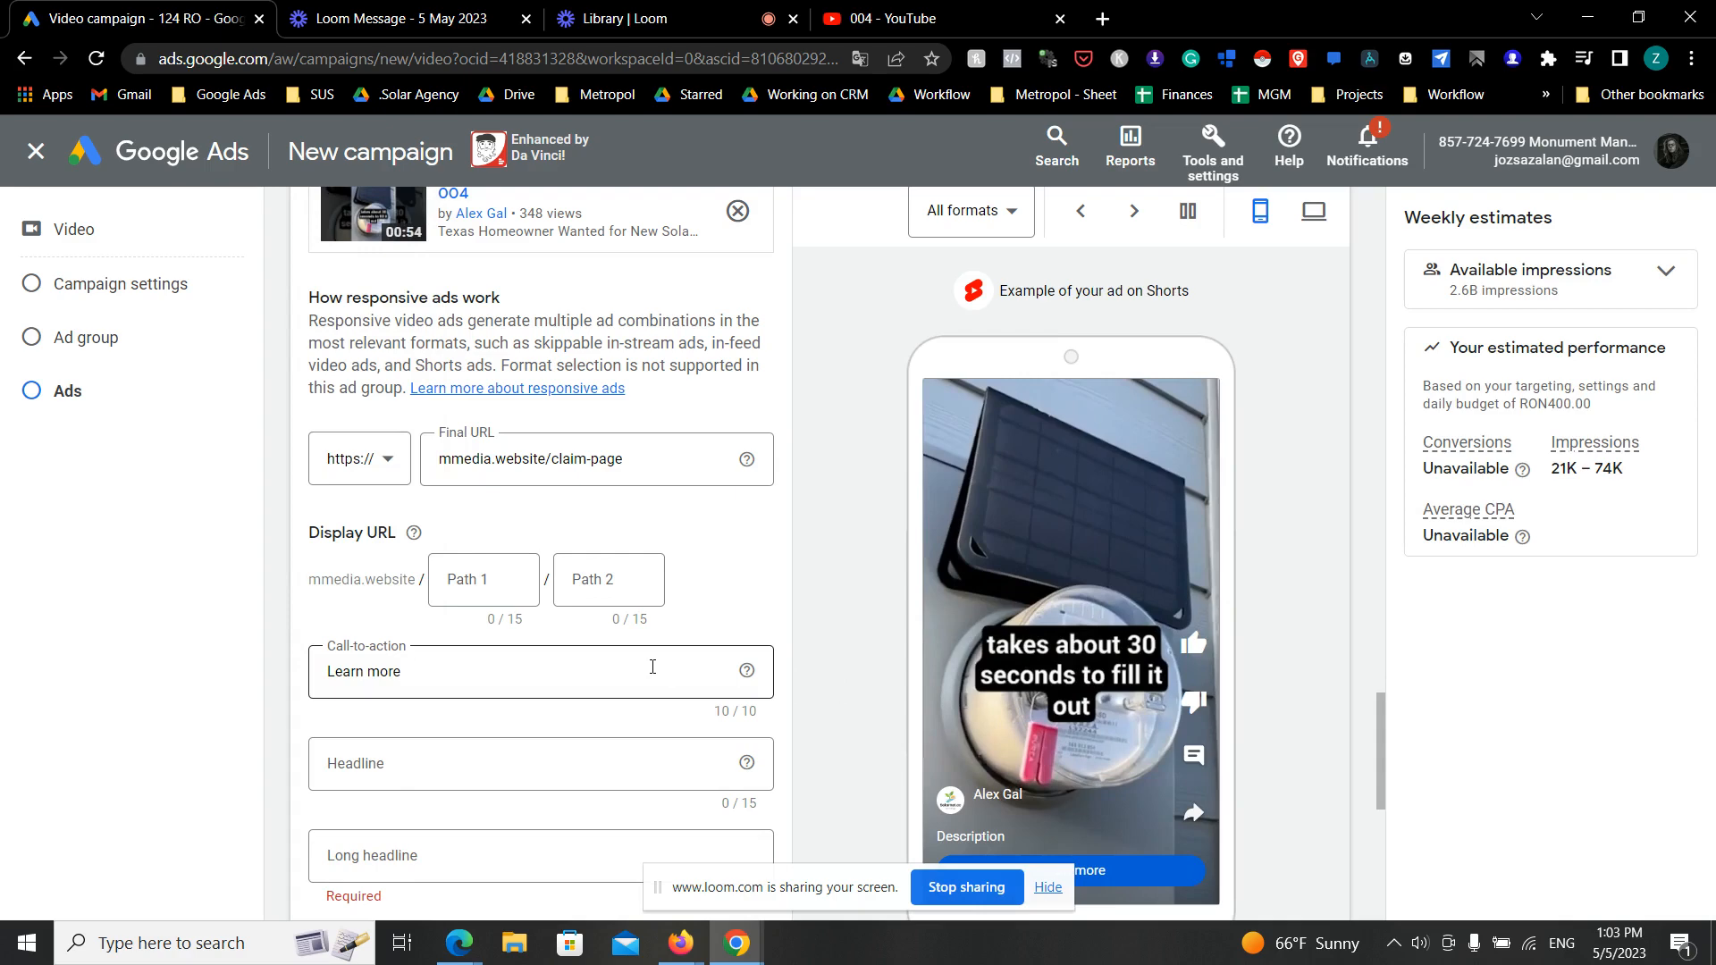
# - Set the ad's headline to "Go Solar Now"
pyautogui.scroll(-2, 651, 674)
pyautogui.click(502, 624)
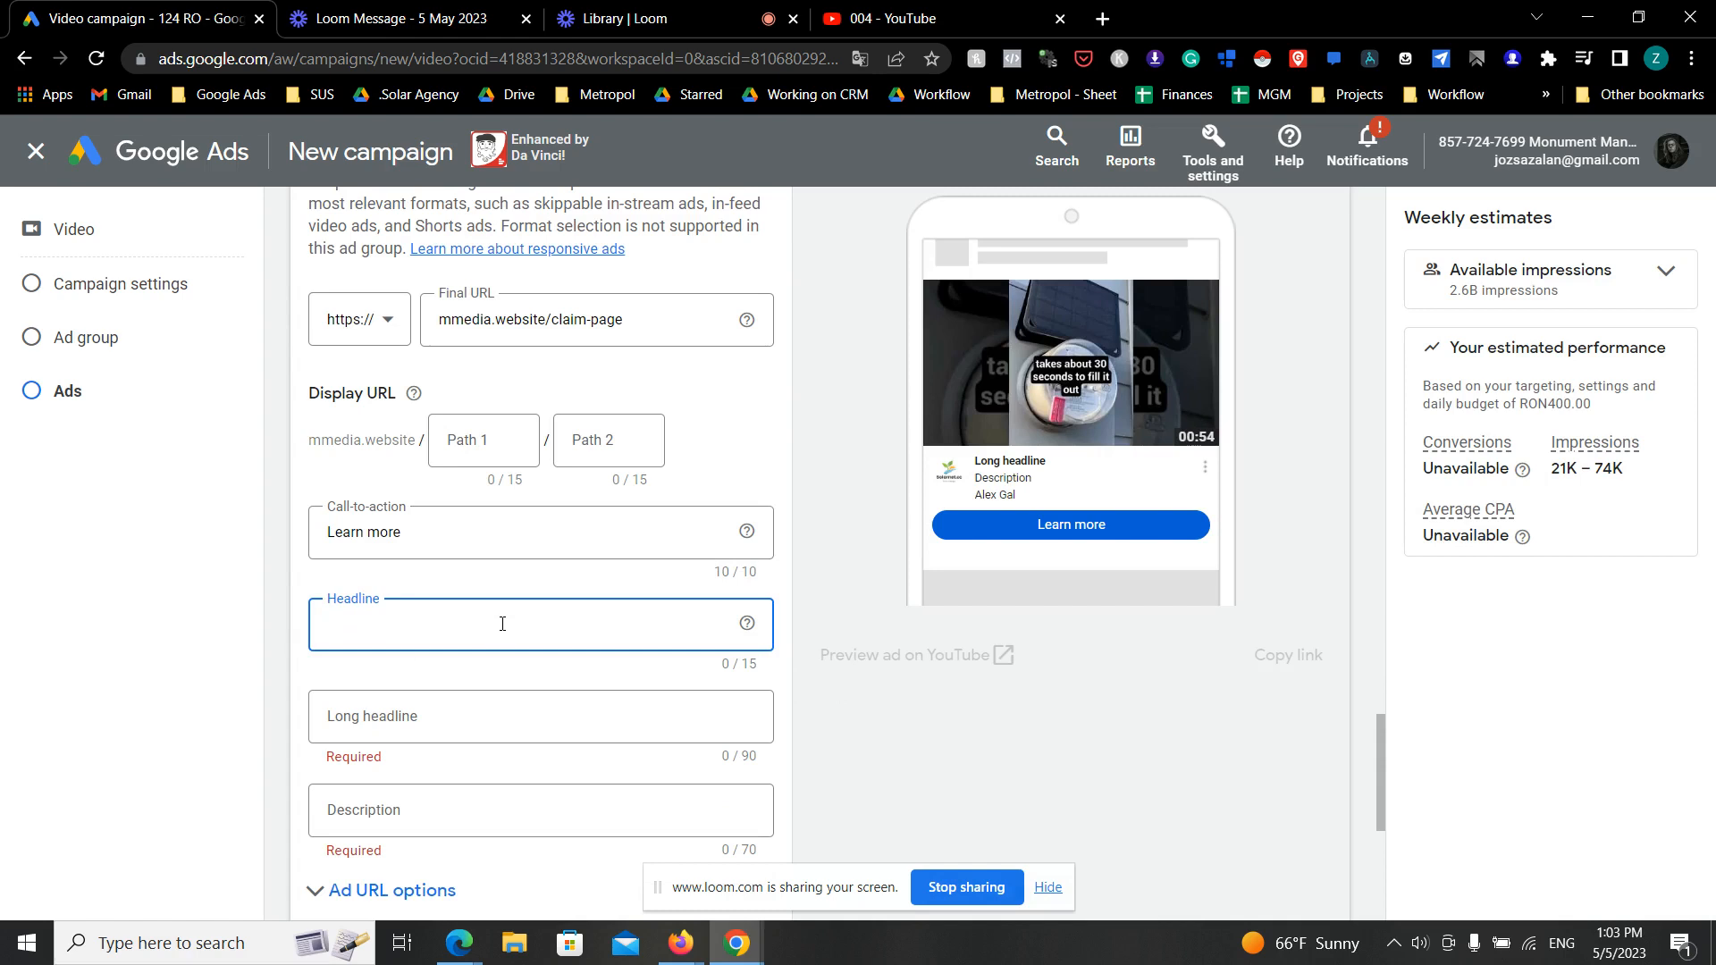
pyautogui.write('G')
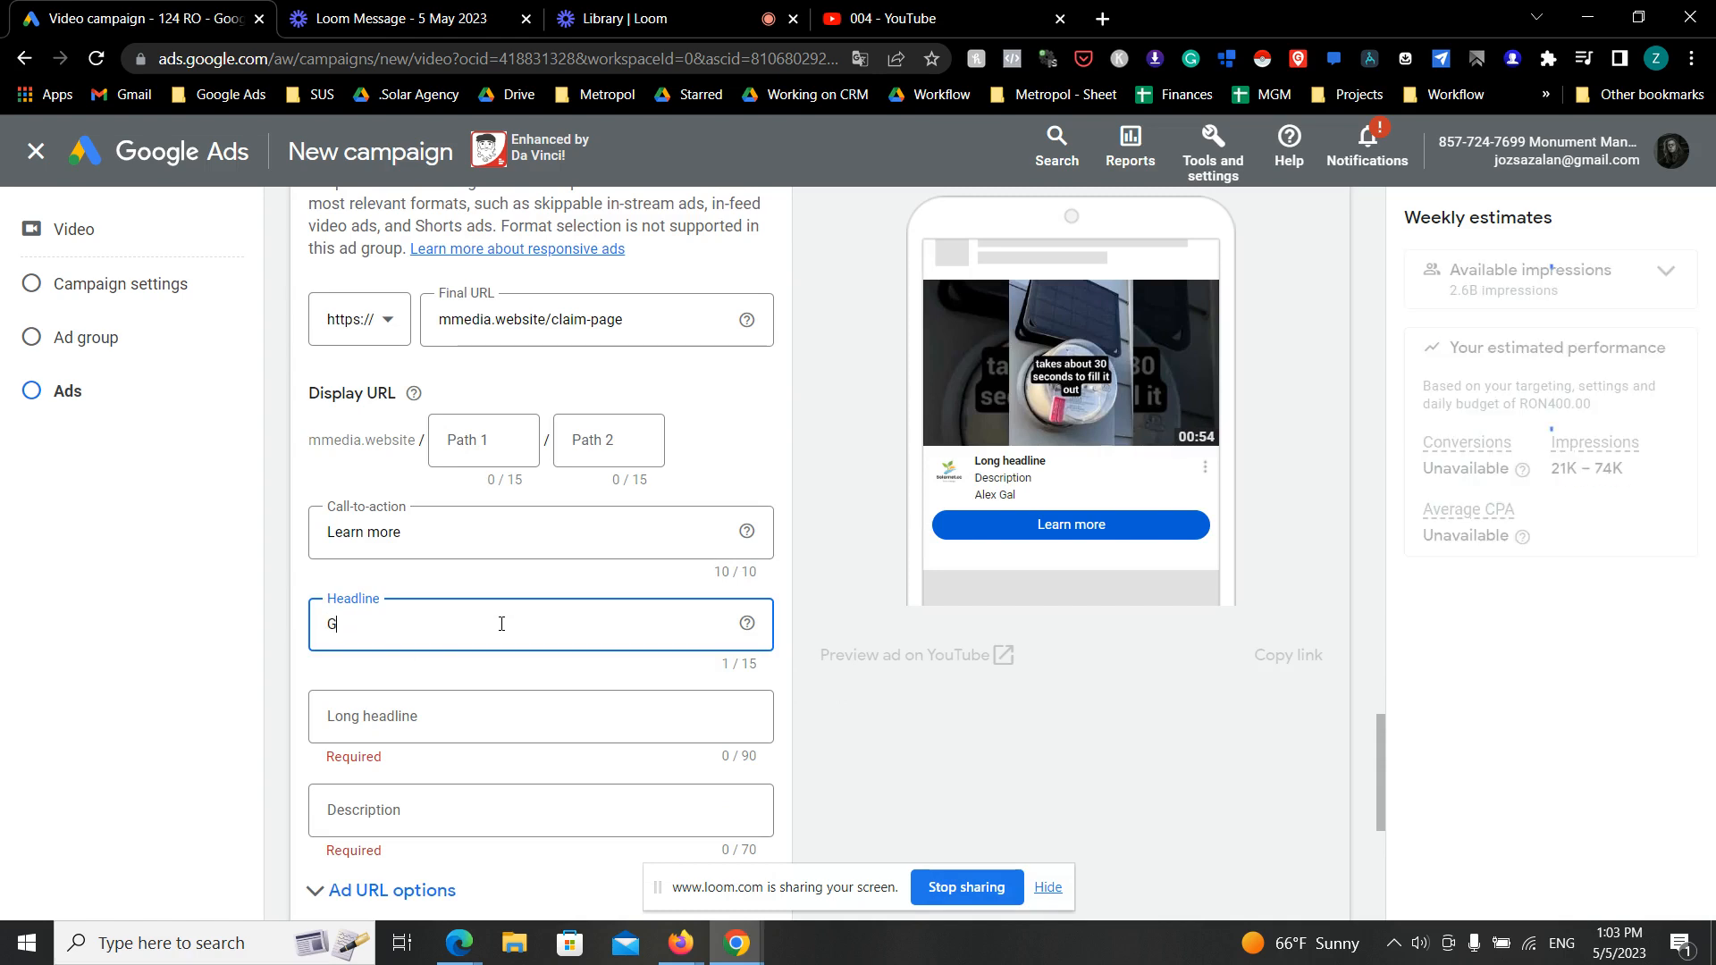
pyautogui.write('o Solar ')
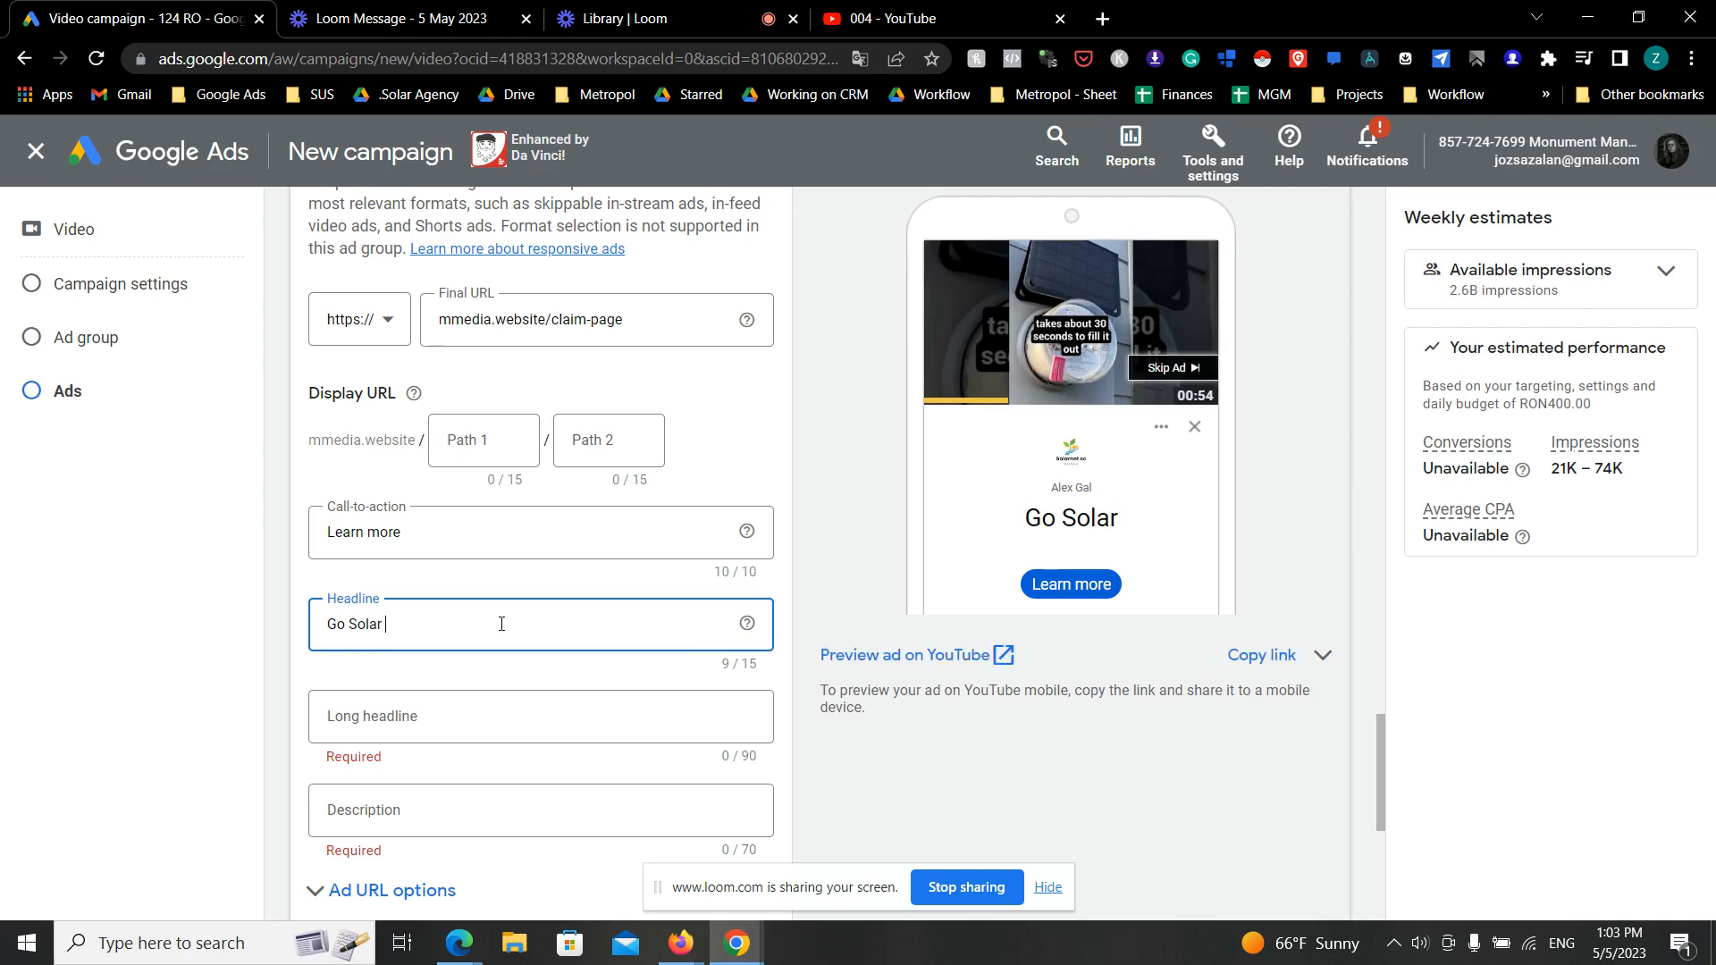
pyautogui.write('Now')
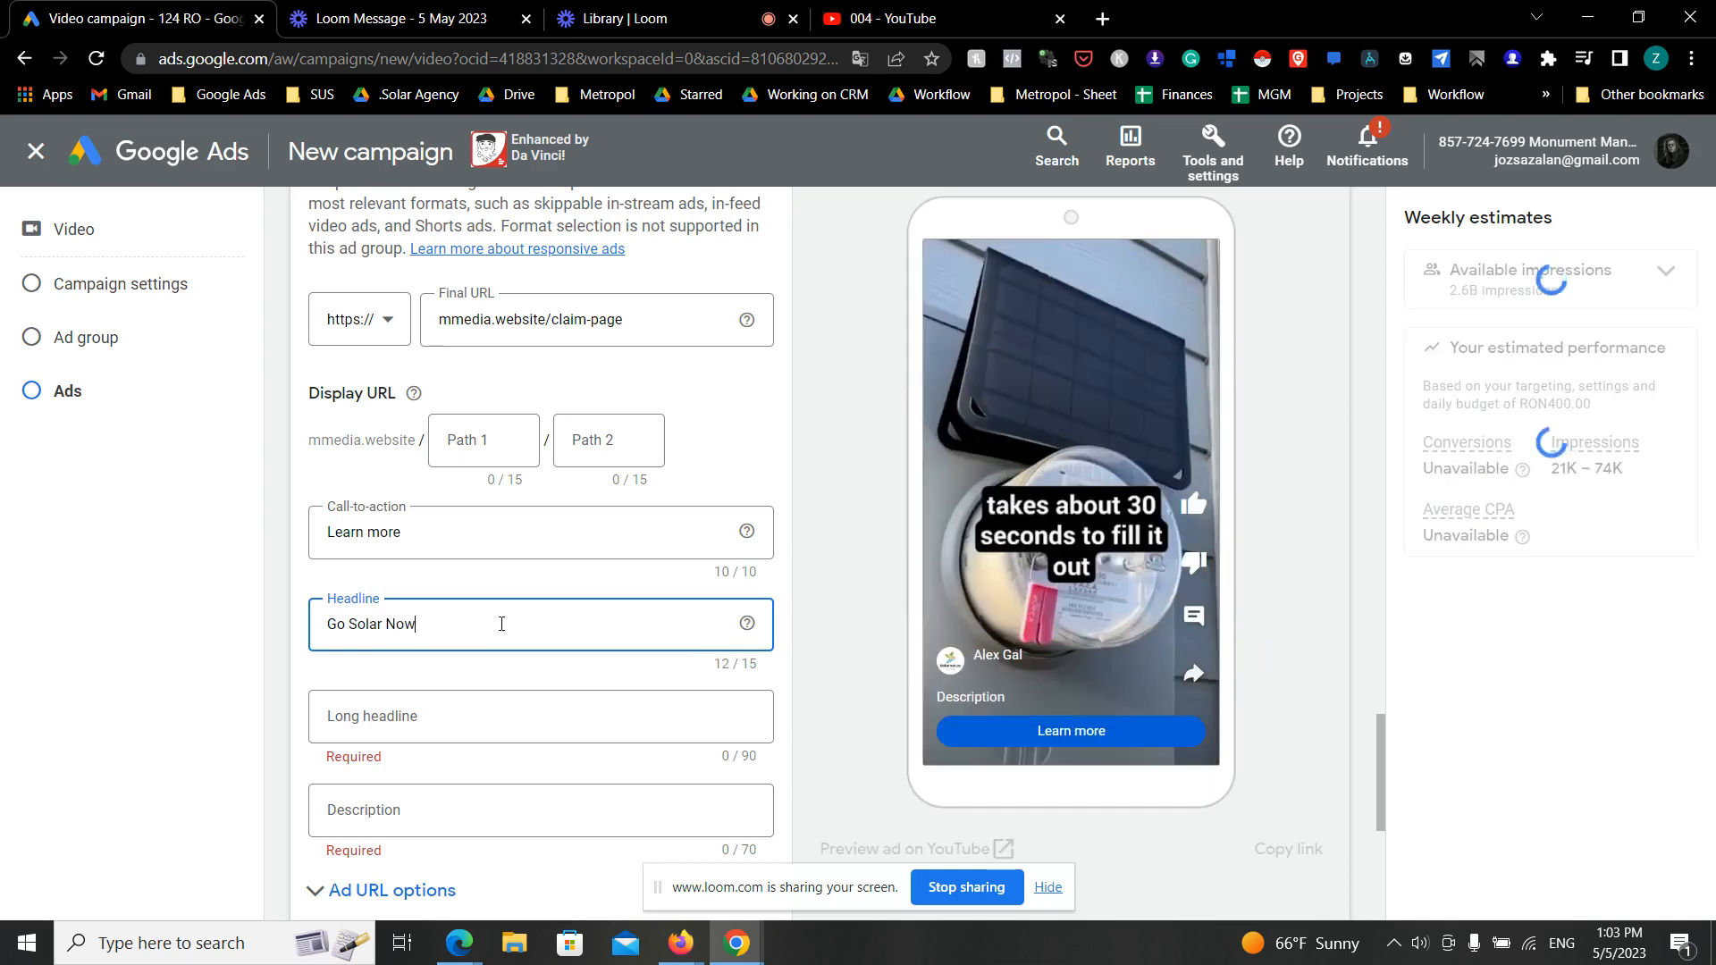
# - Set the ad's long headline to "Go Solar now, with $0 out of pocket. See if you qualify"
pyautogui.click(460, 716)
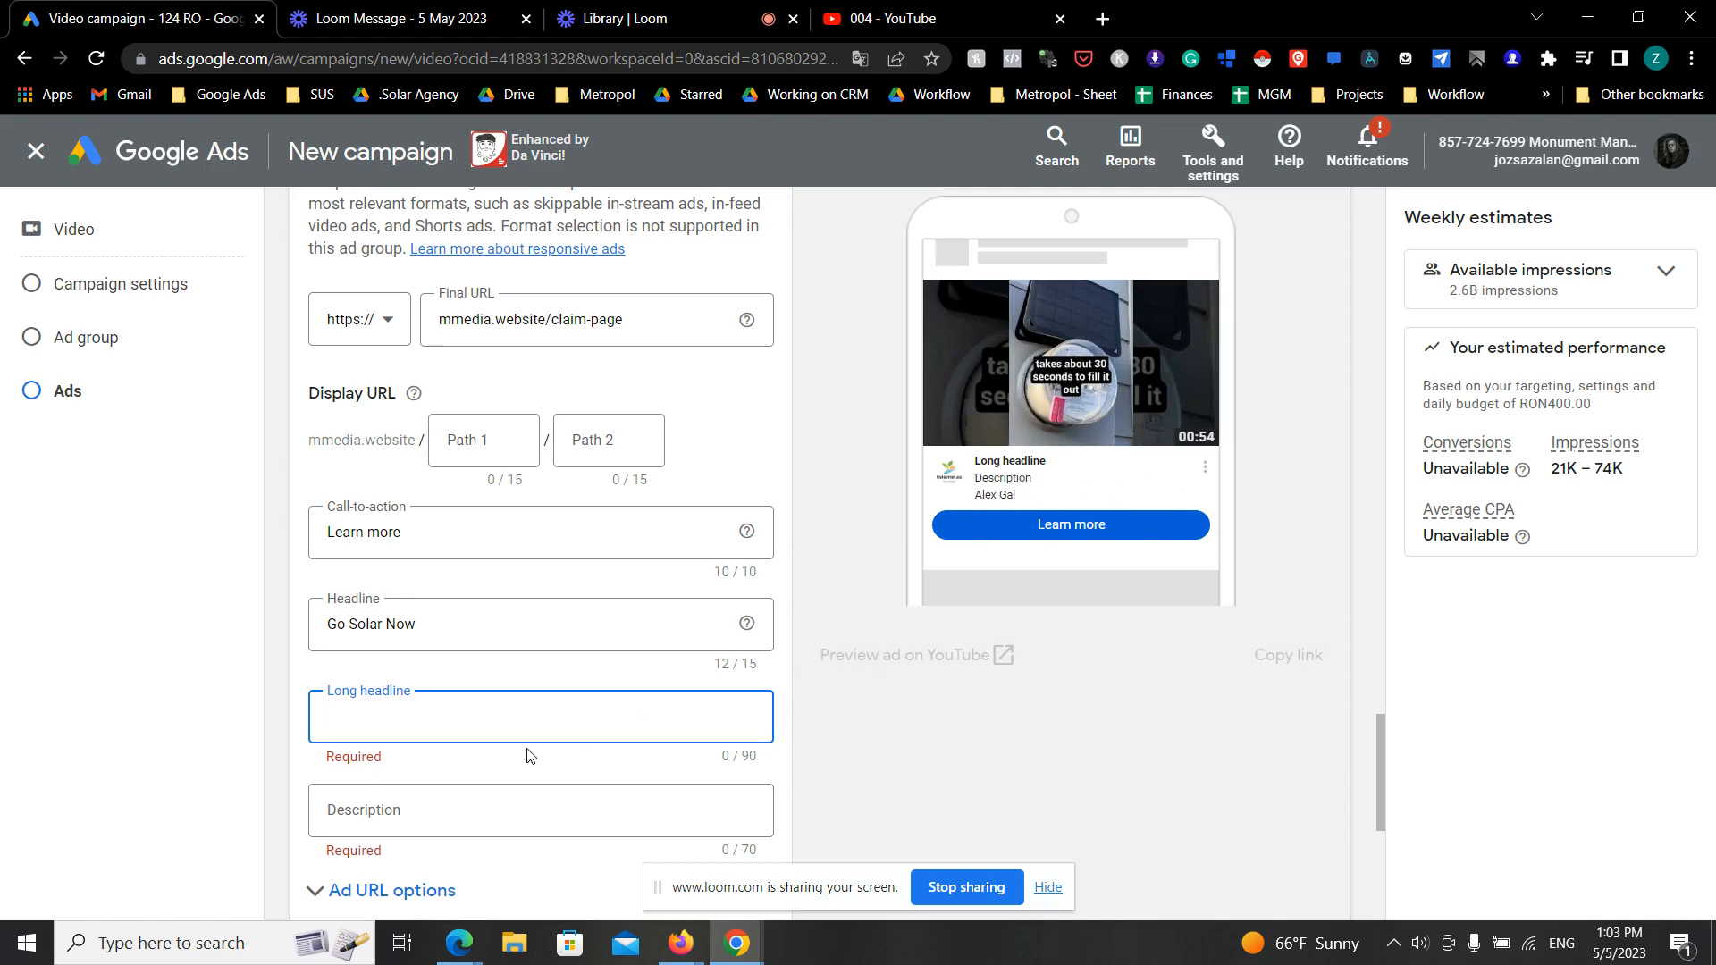
pyautogui.write('Go')
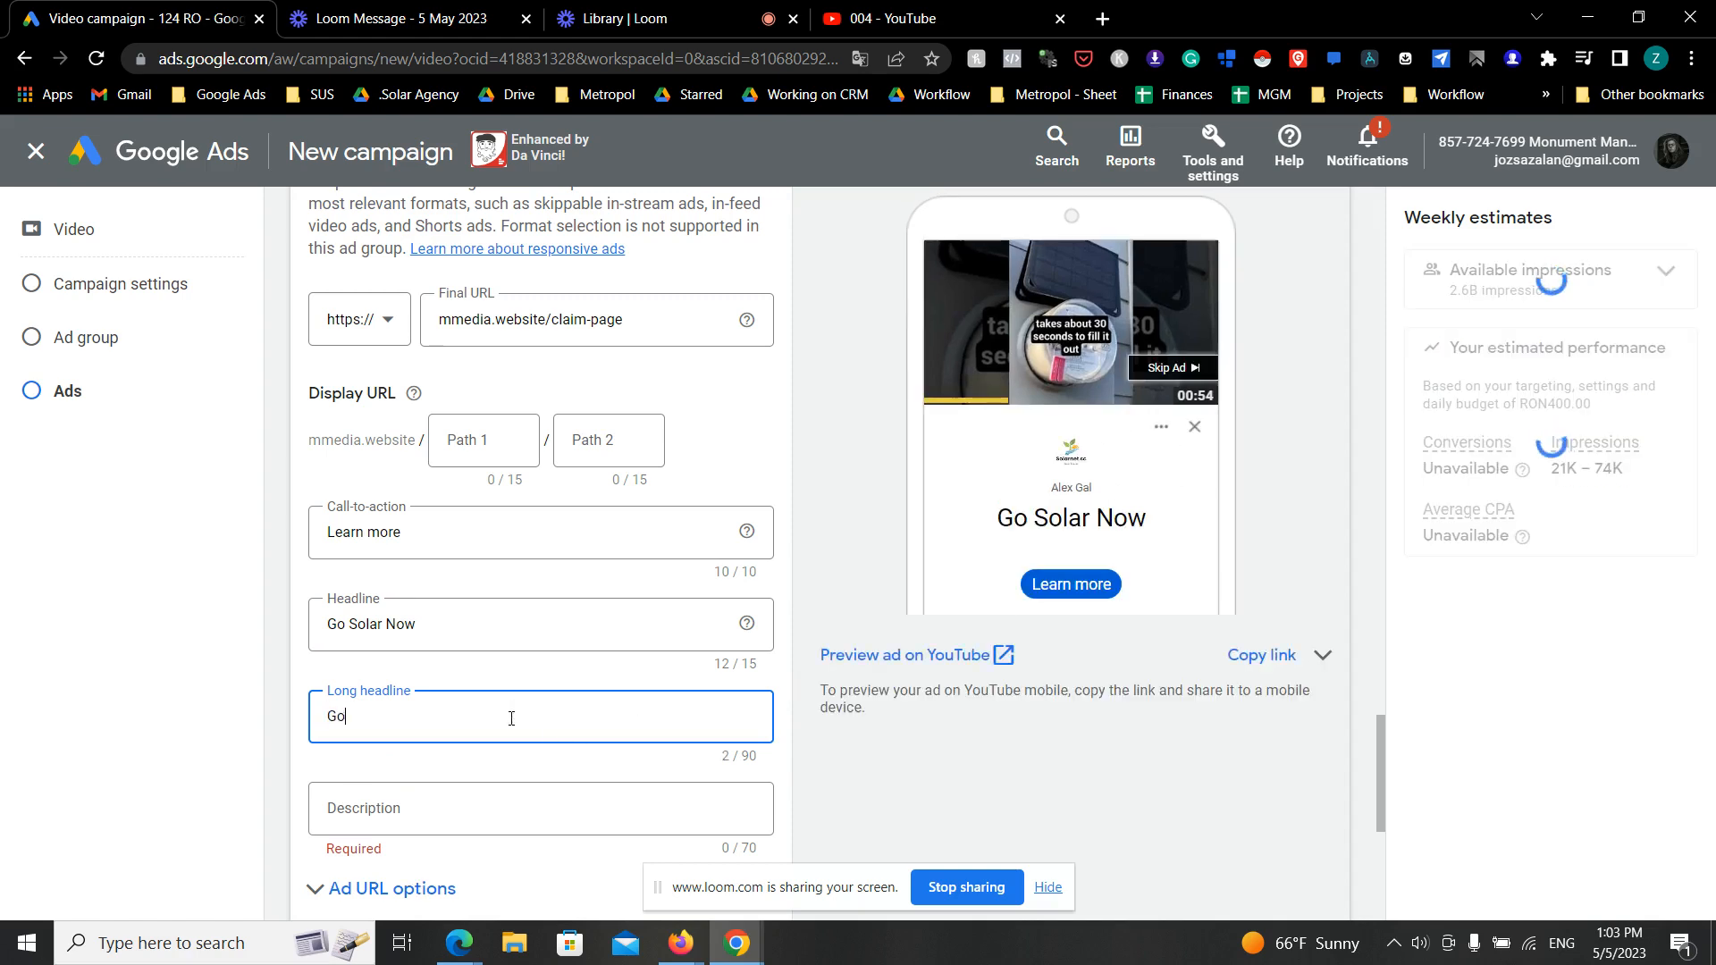
pyautogui.write(' Solar now')
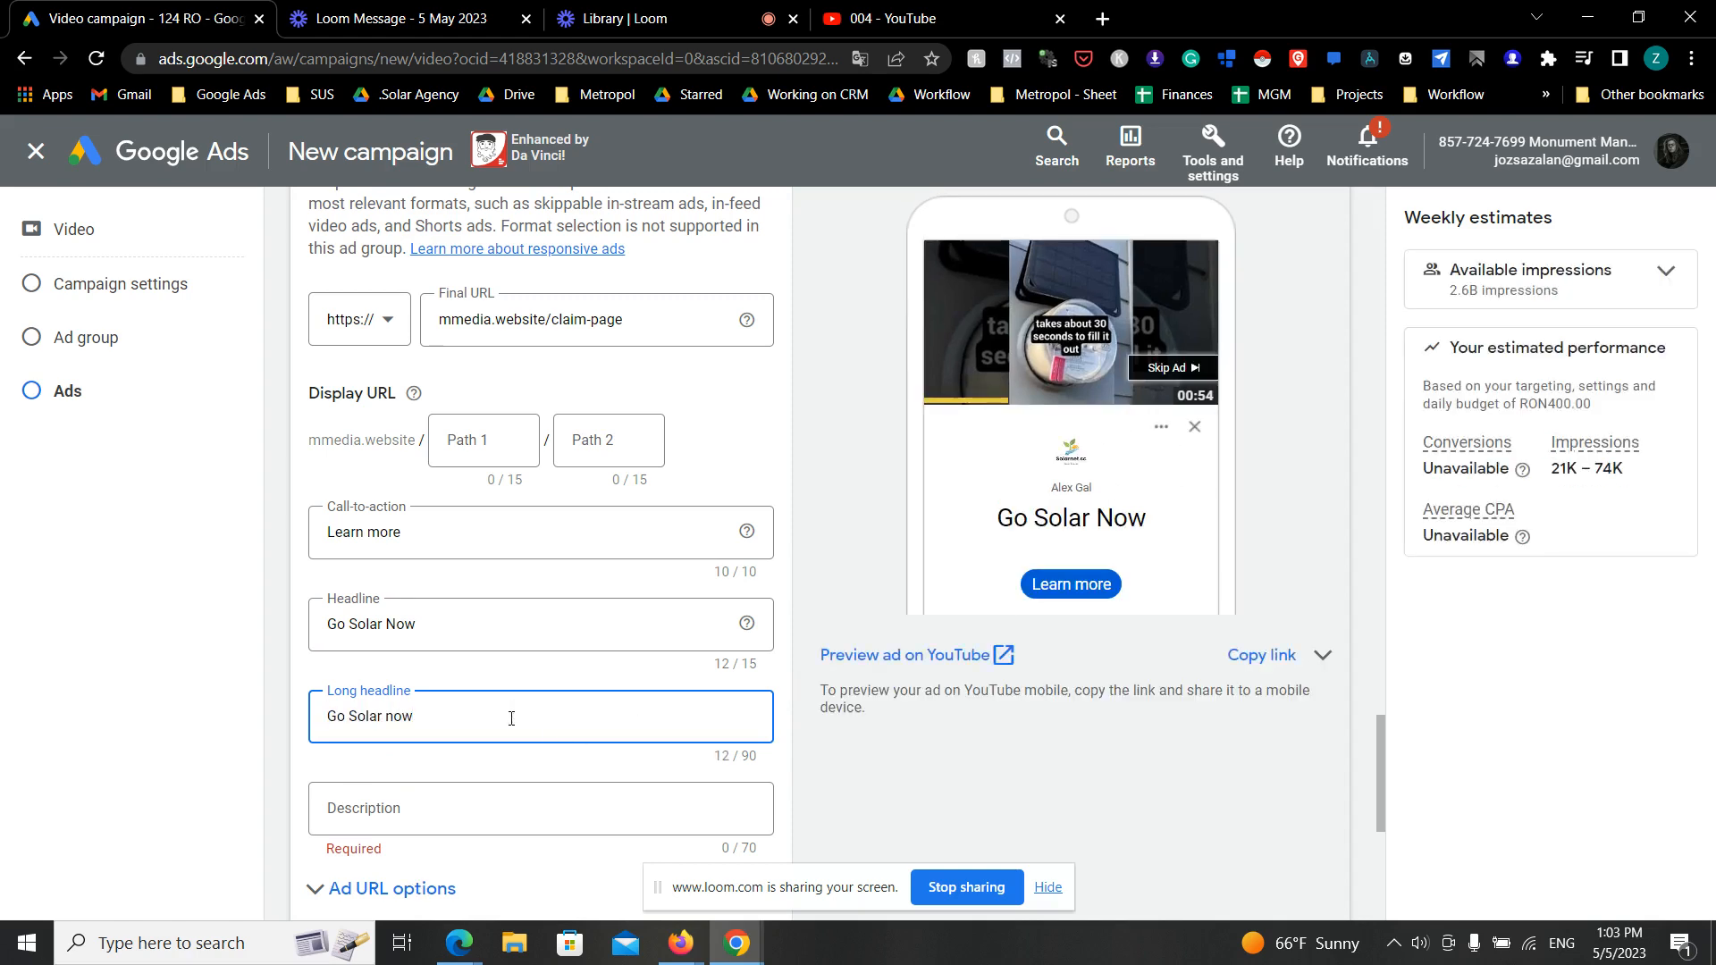
pyautogui.write(', with')
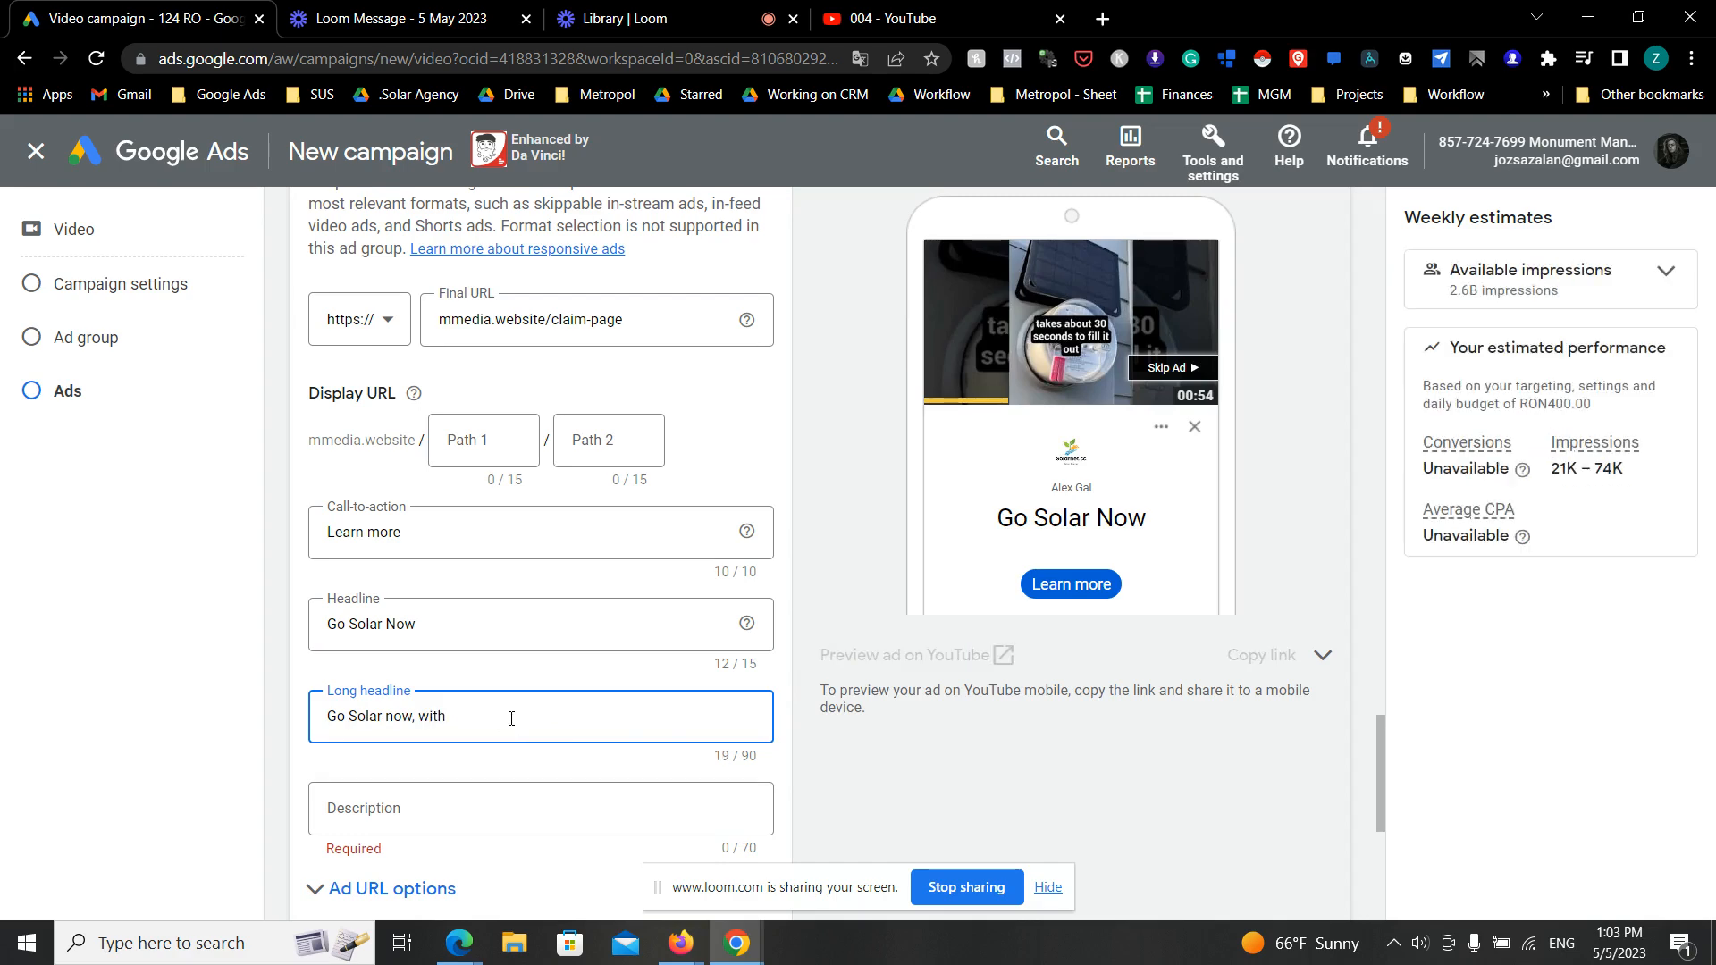
pyautogui.write(' $0 out ')
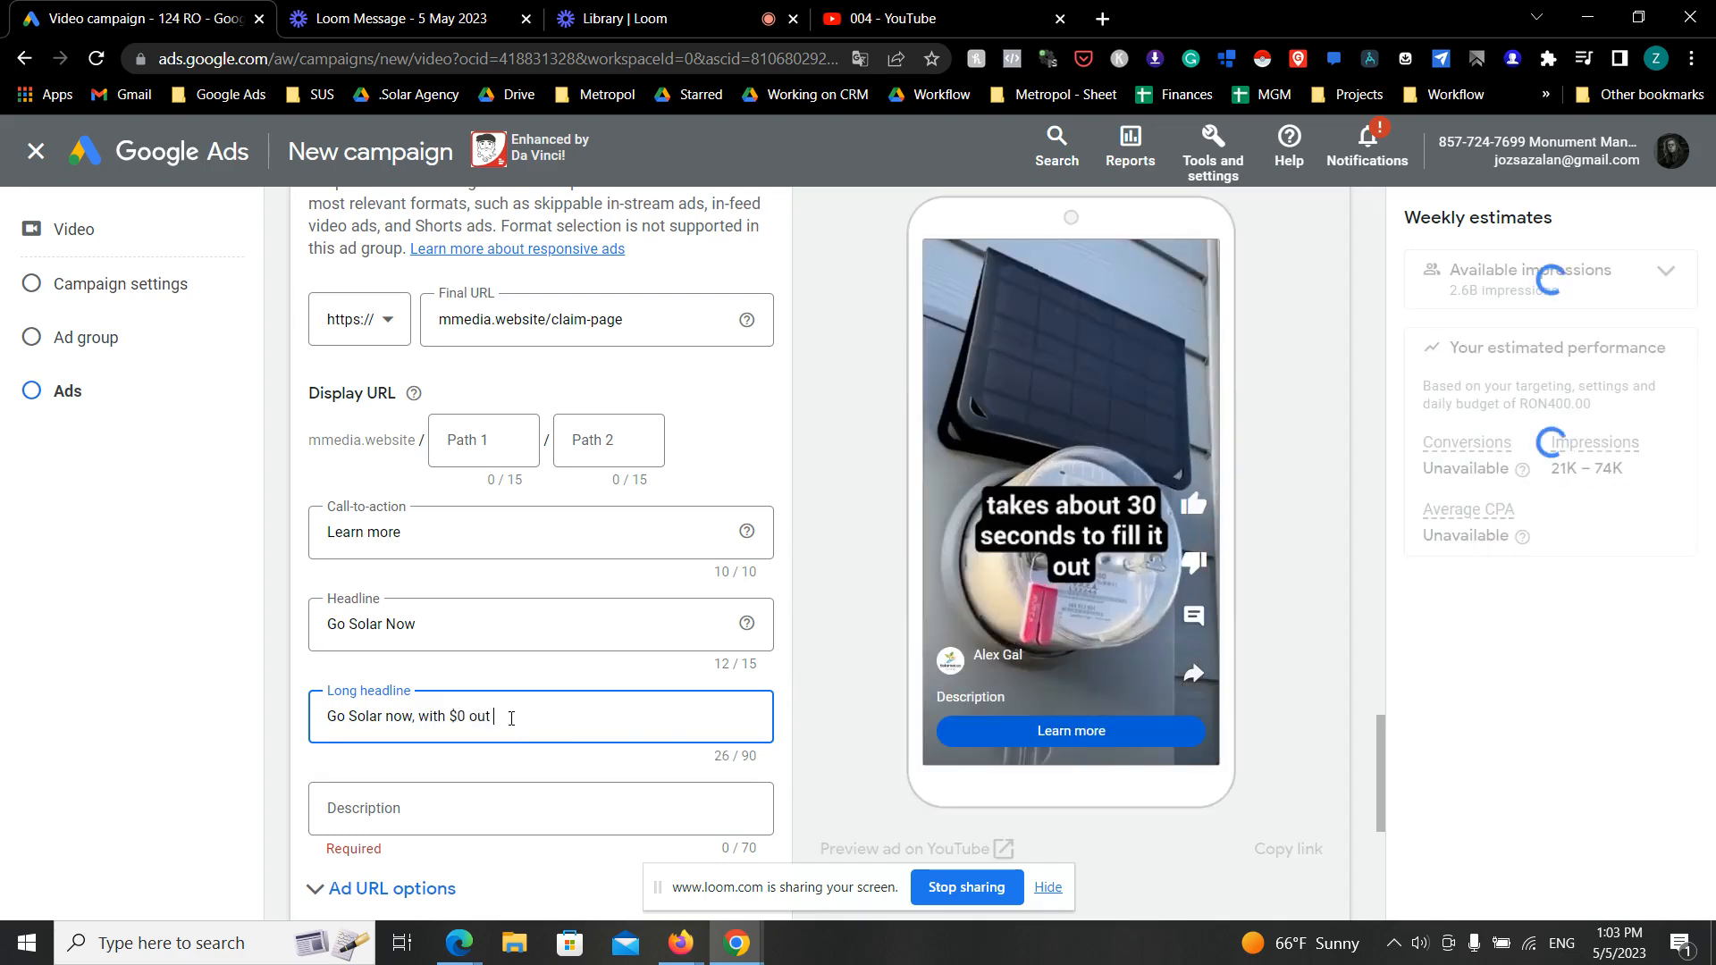
pyautogui.write('of pocket. ')
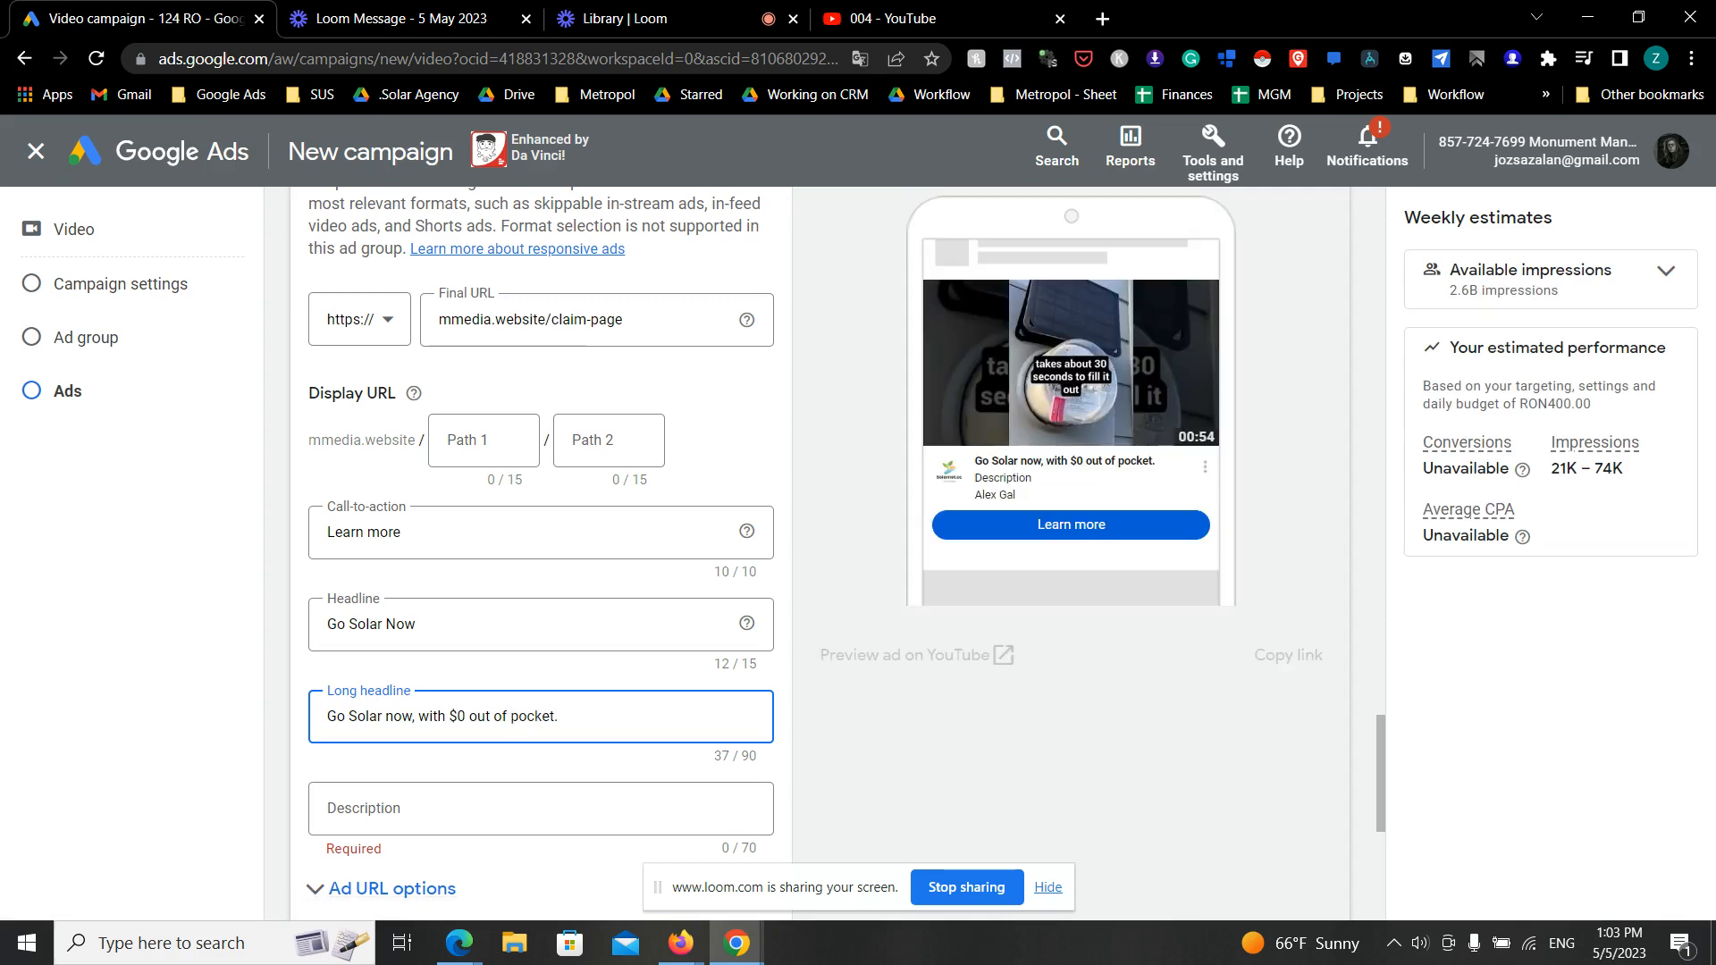
pyautogui.write('See if you qualify')
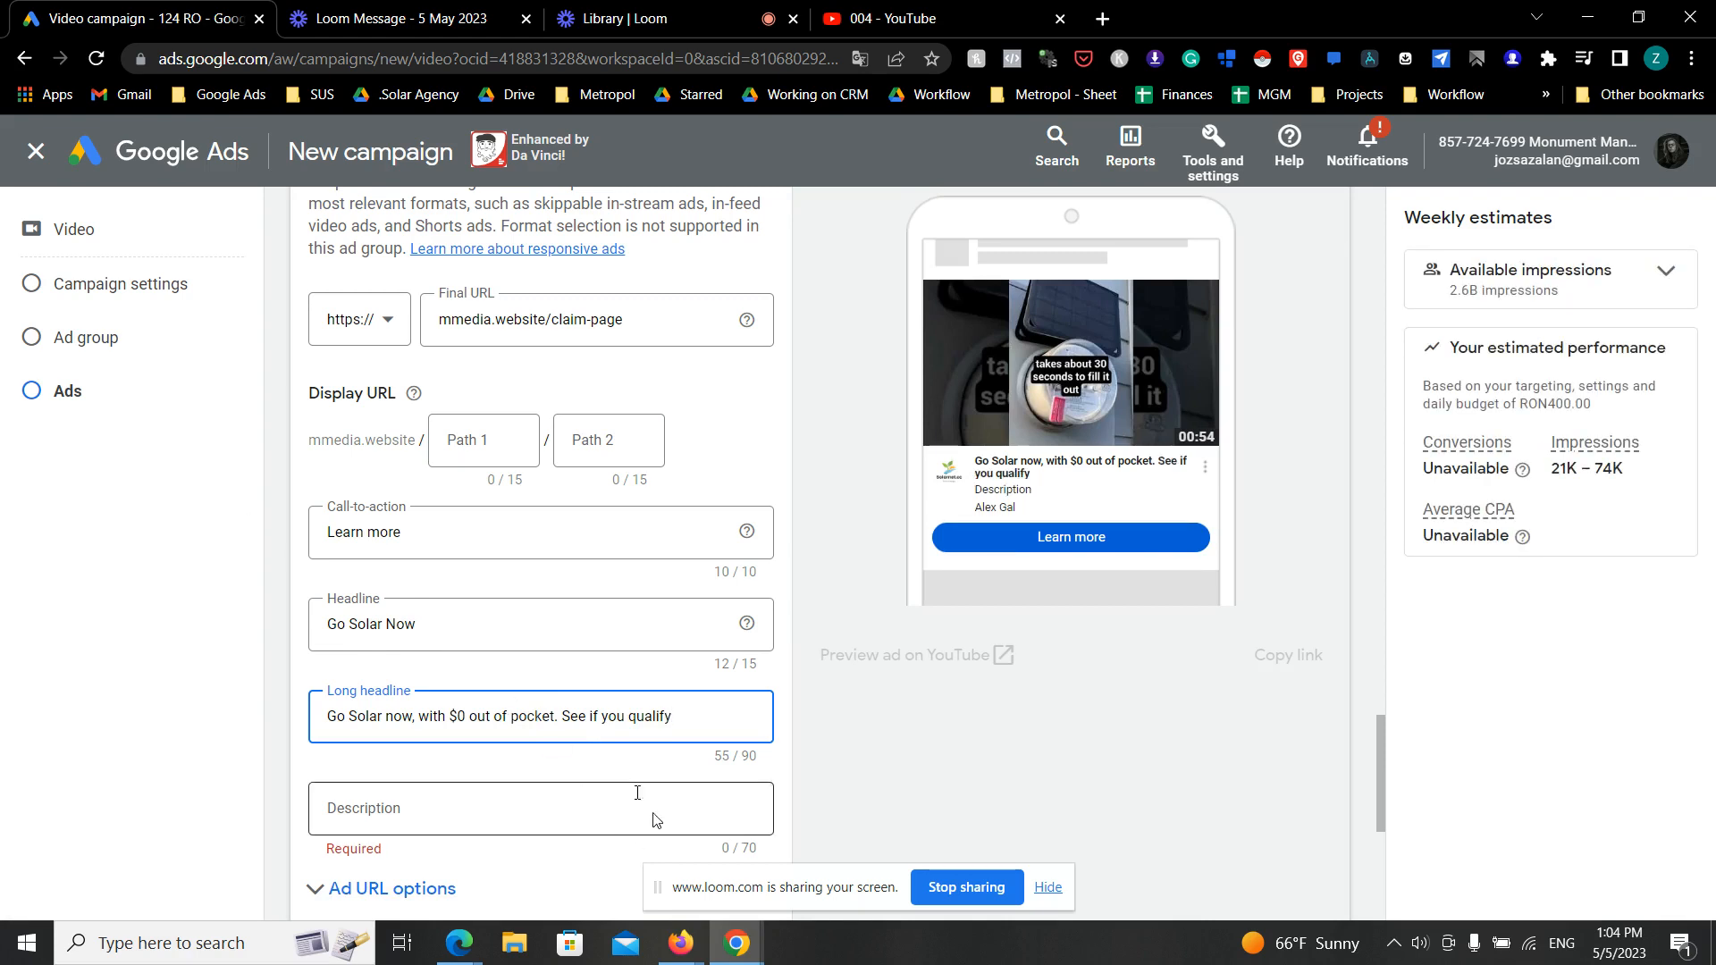
# - Enter "$0 down Solar Program" as the ad's description
pyautogui.click(563, 813)
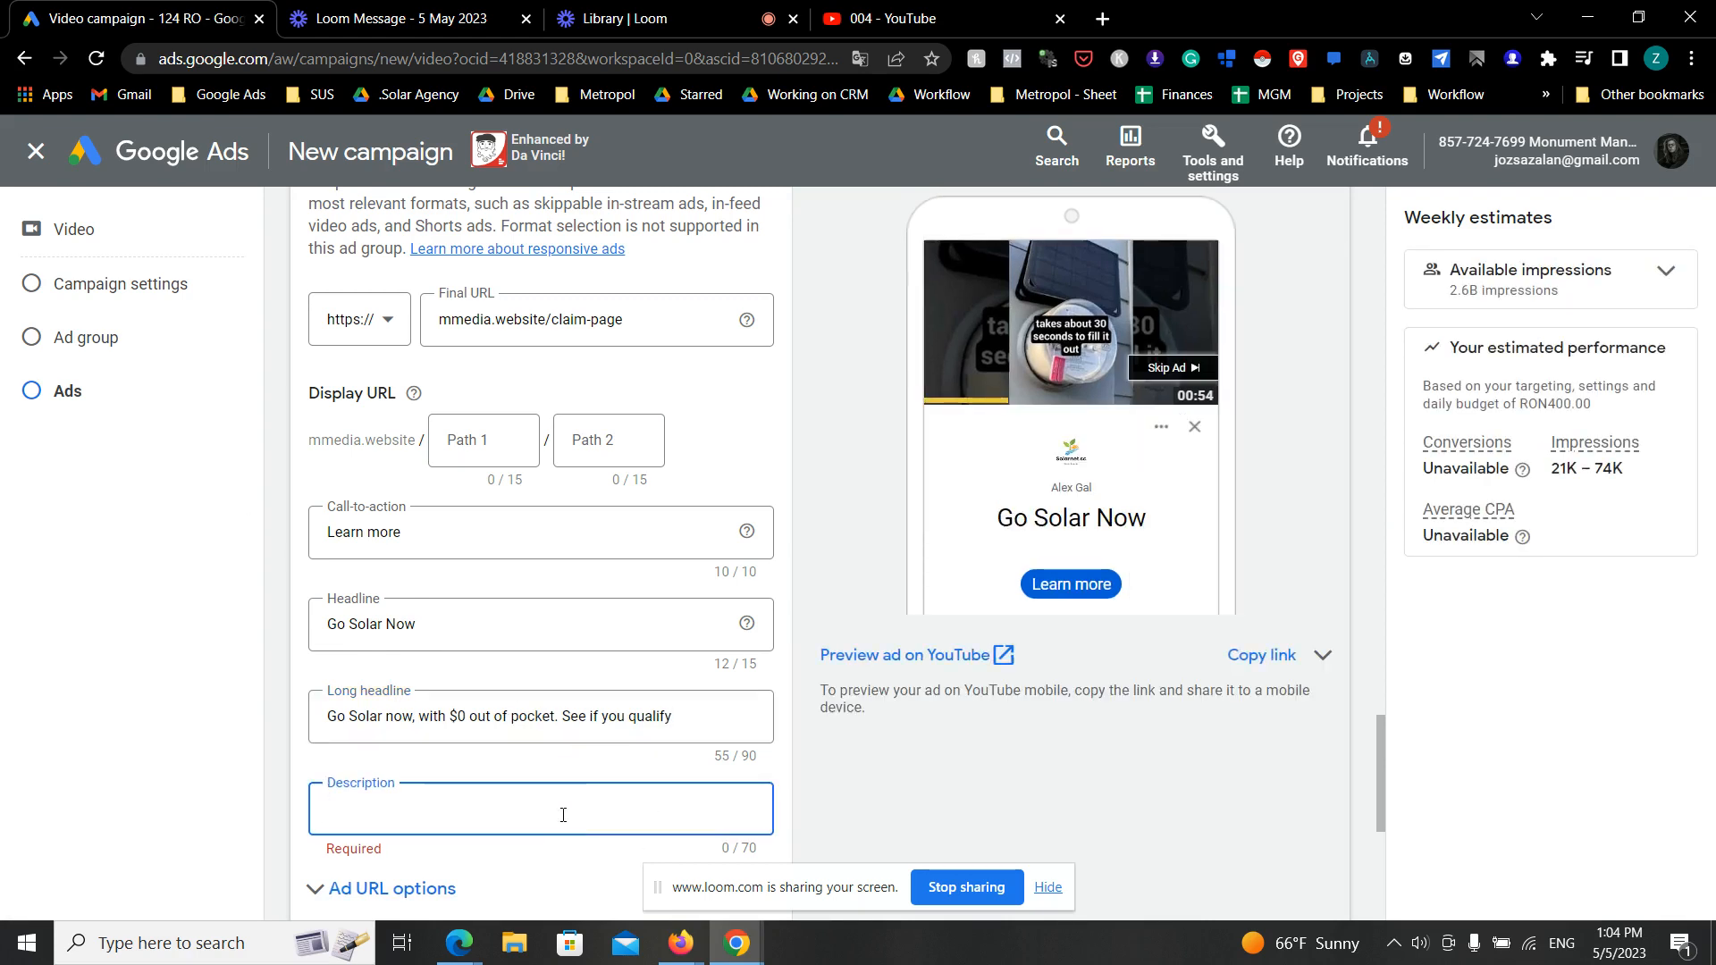
pyautogui.write('$0 down Soalr')
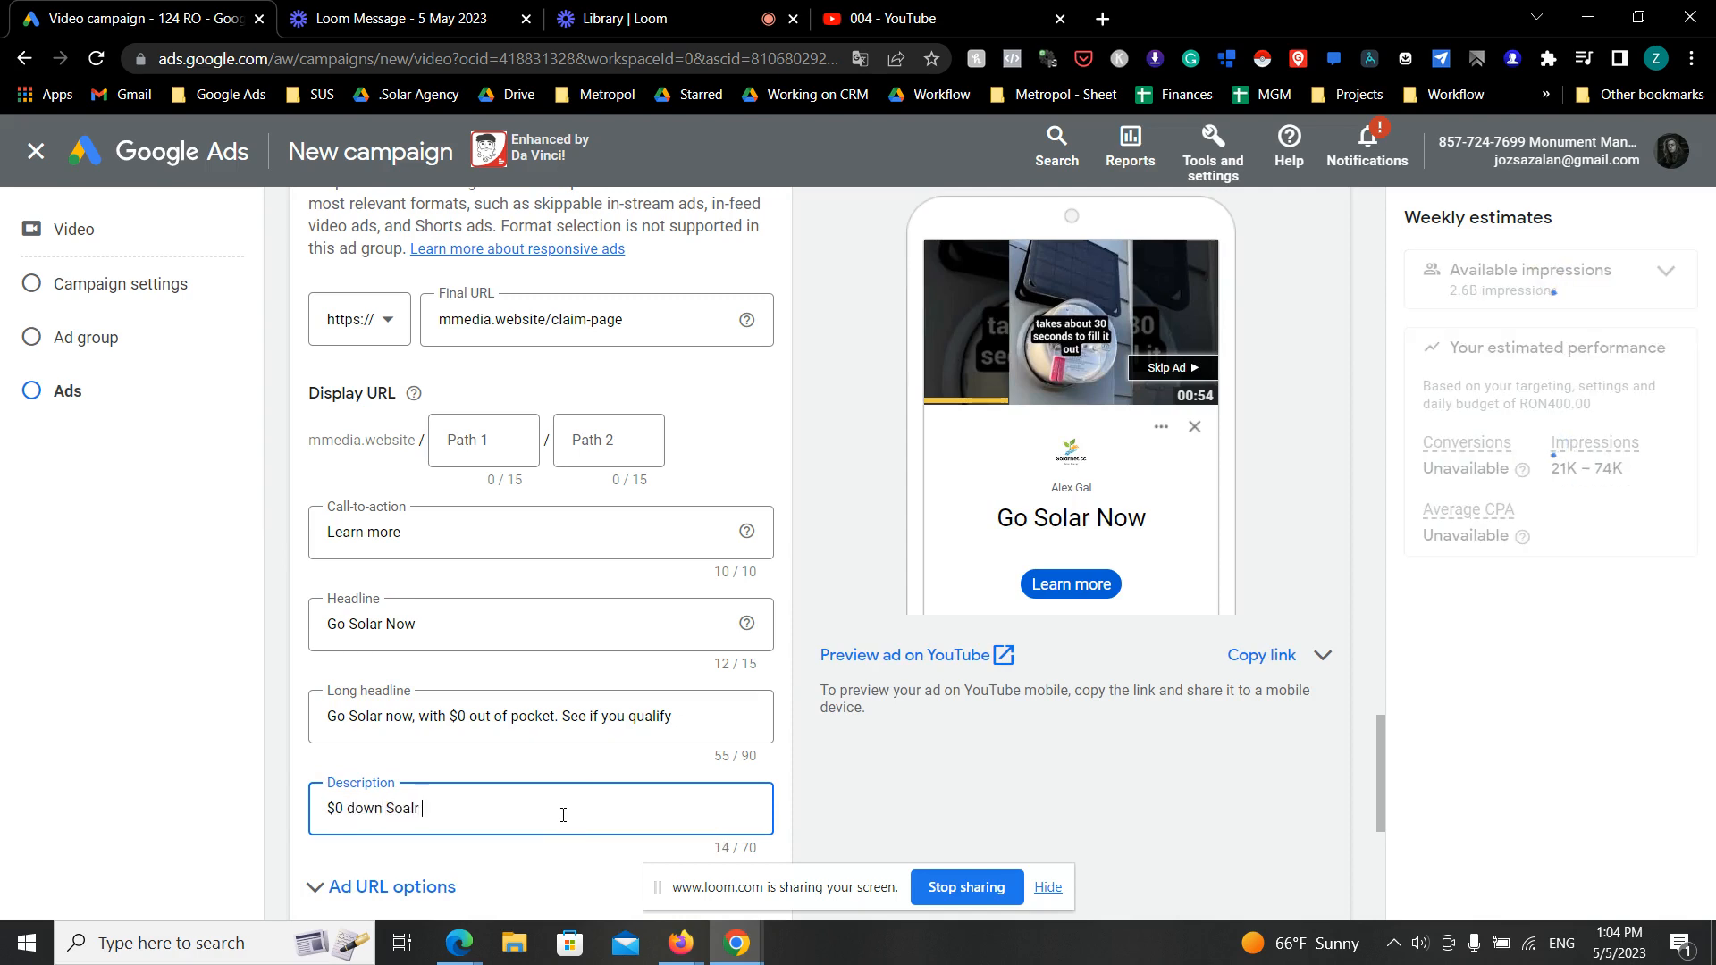
pyautogui.write(' Program')
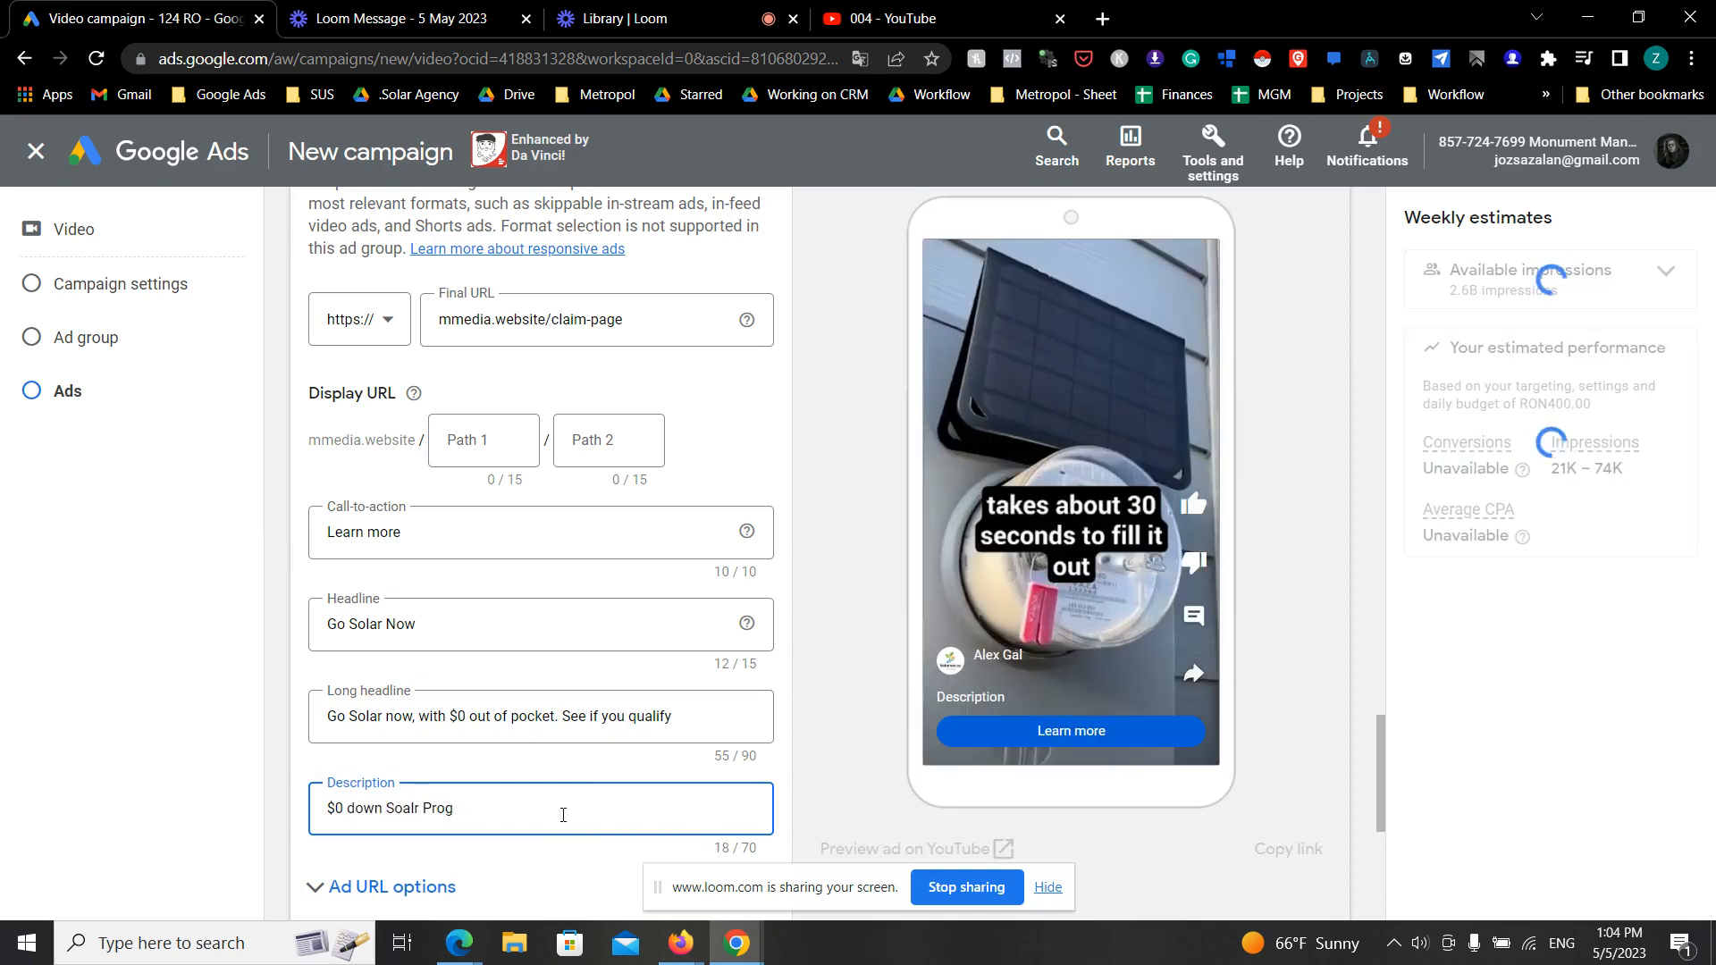
pyautogui.press('BackSpace')
pyautogui.press('BackSpace')
pyautogui.write('lar Program')
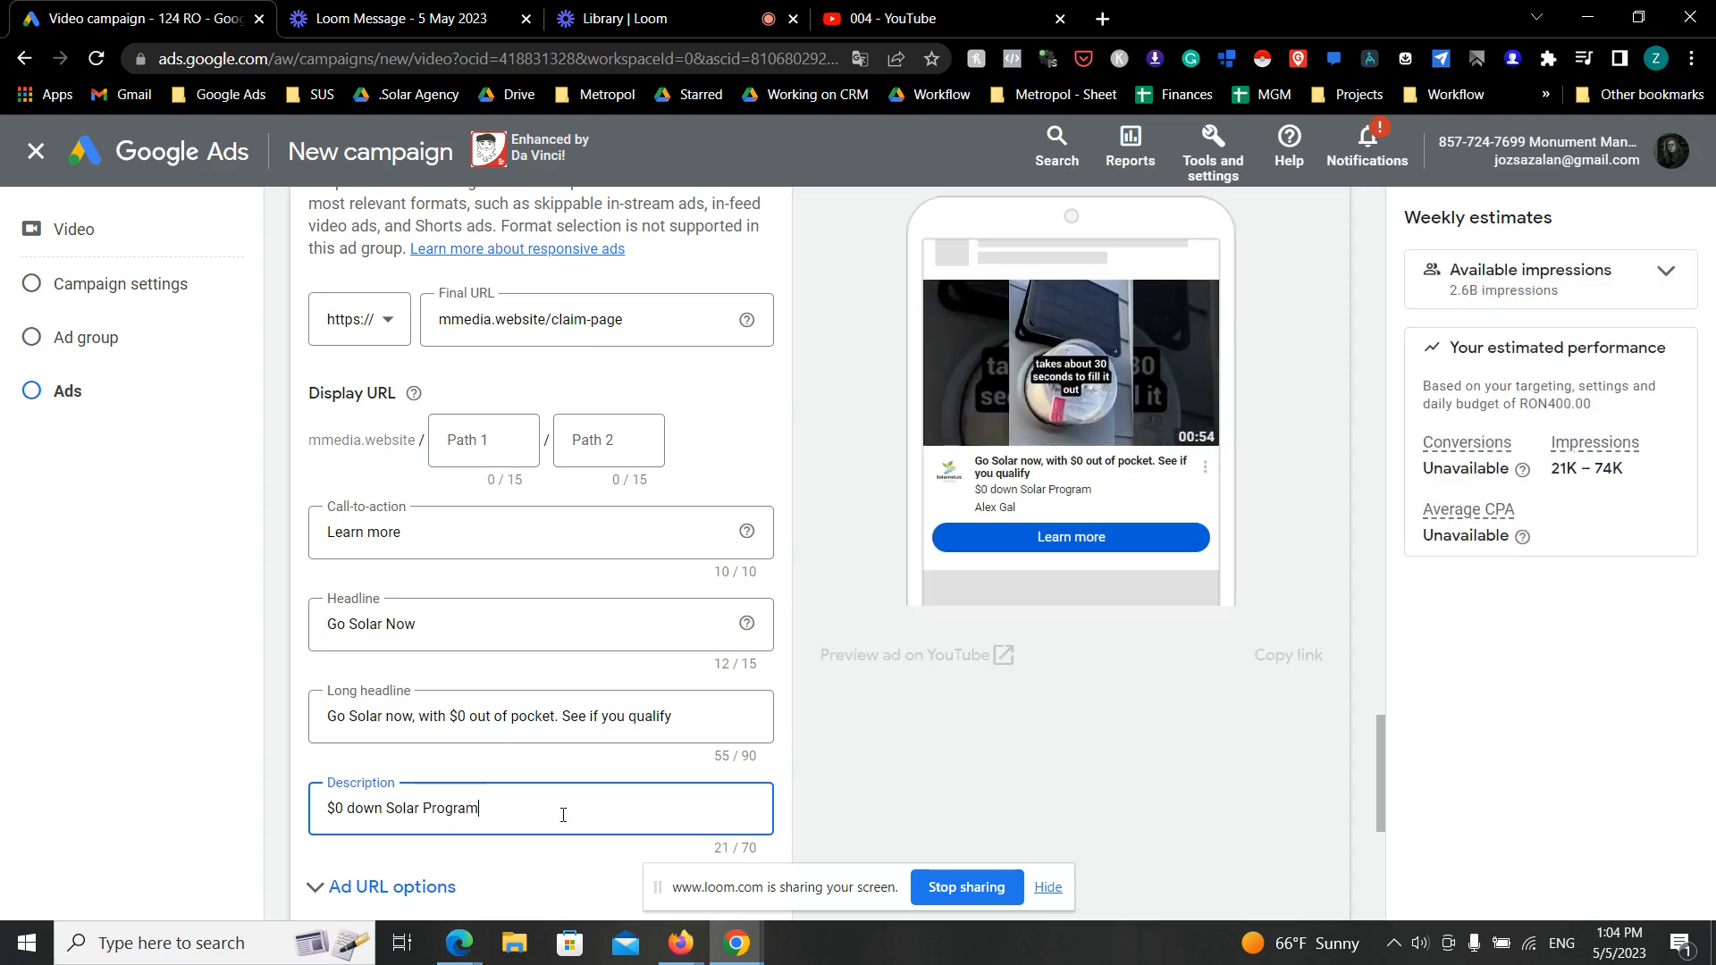
# - Replace the ad's description with "Homeowner wanted for $0 Down Solar Program"
pyautogui.hotkey('ctrl', 'a')
pyautogui.press('BackSpace')
pyautogui.write('Homwo')
pyautogui.press('BackSpace')
pyautogui.press('BackSpace')
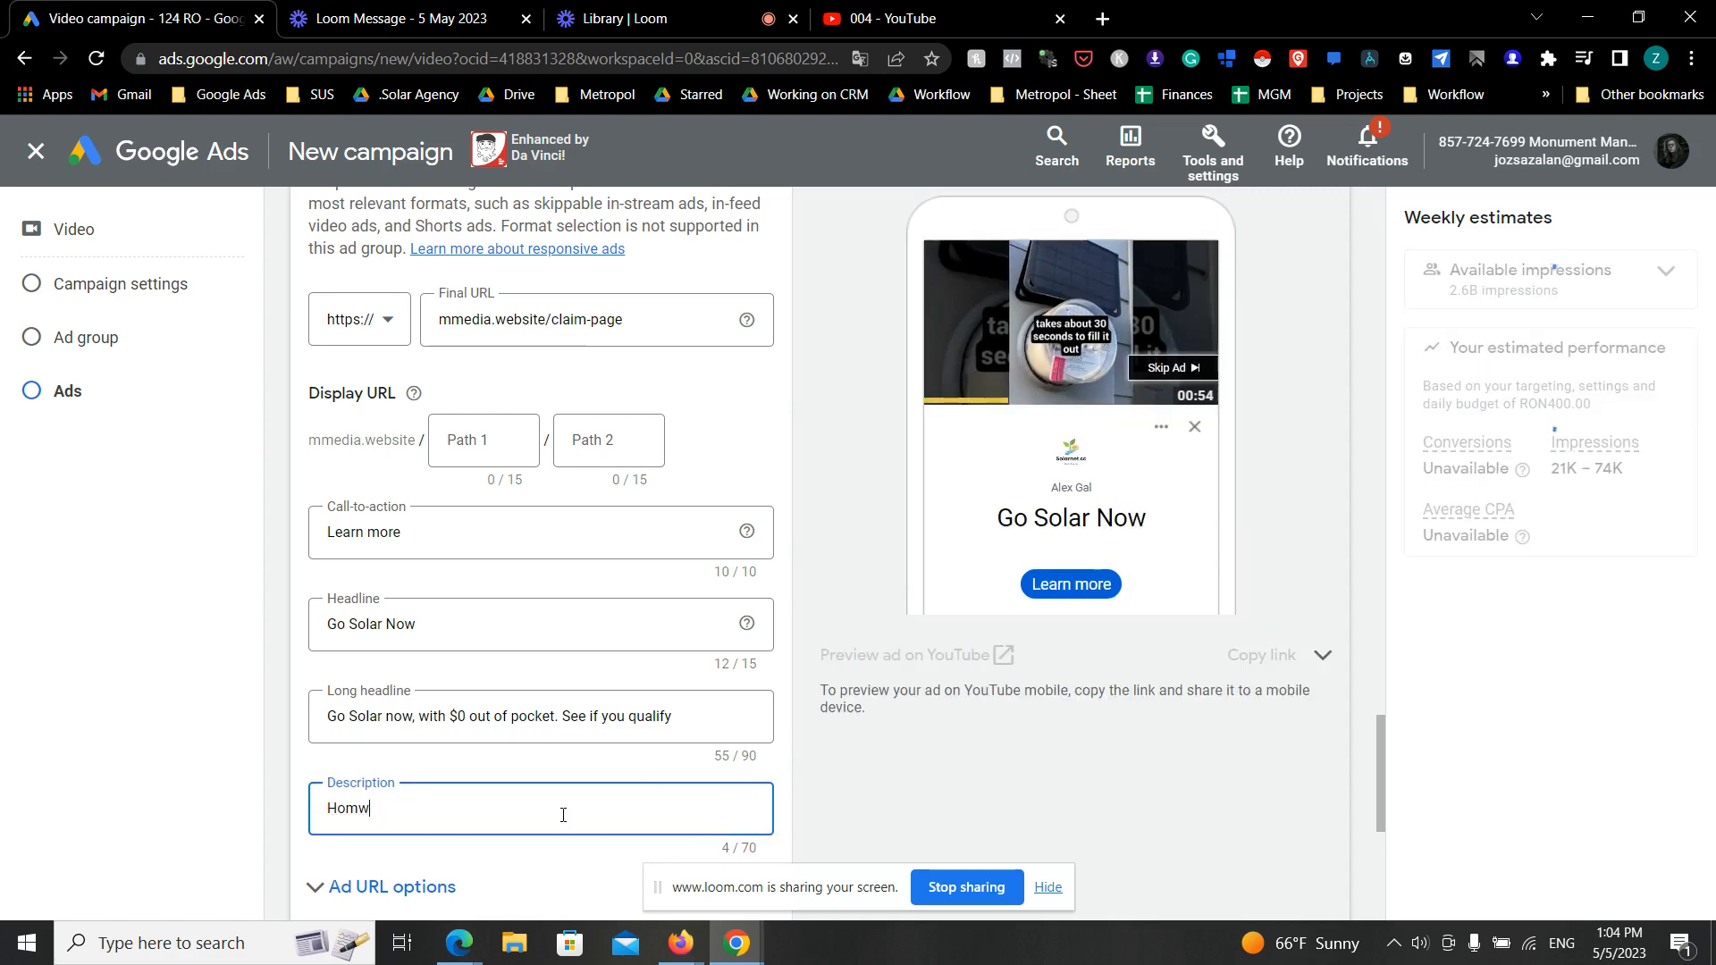
pyautogui.write('eowner wanted of')
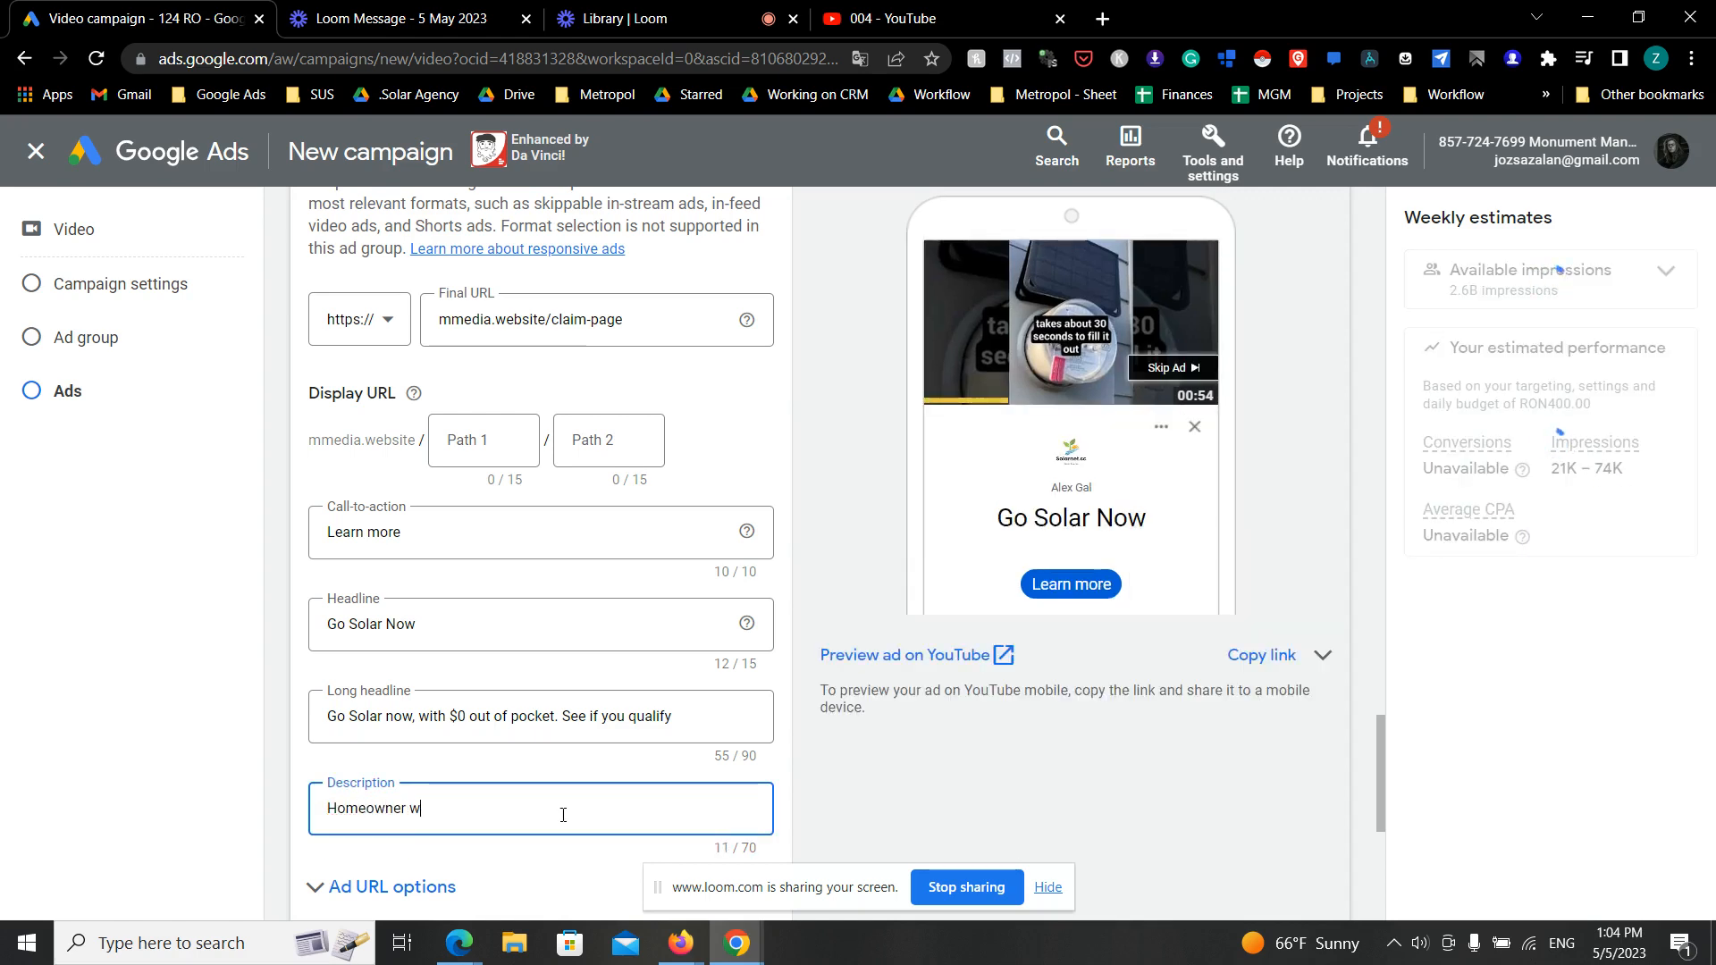
pyautogui.write('r $0 Down Sola')
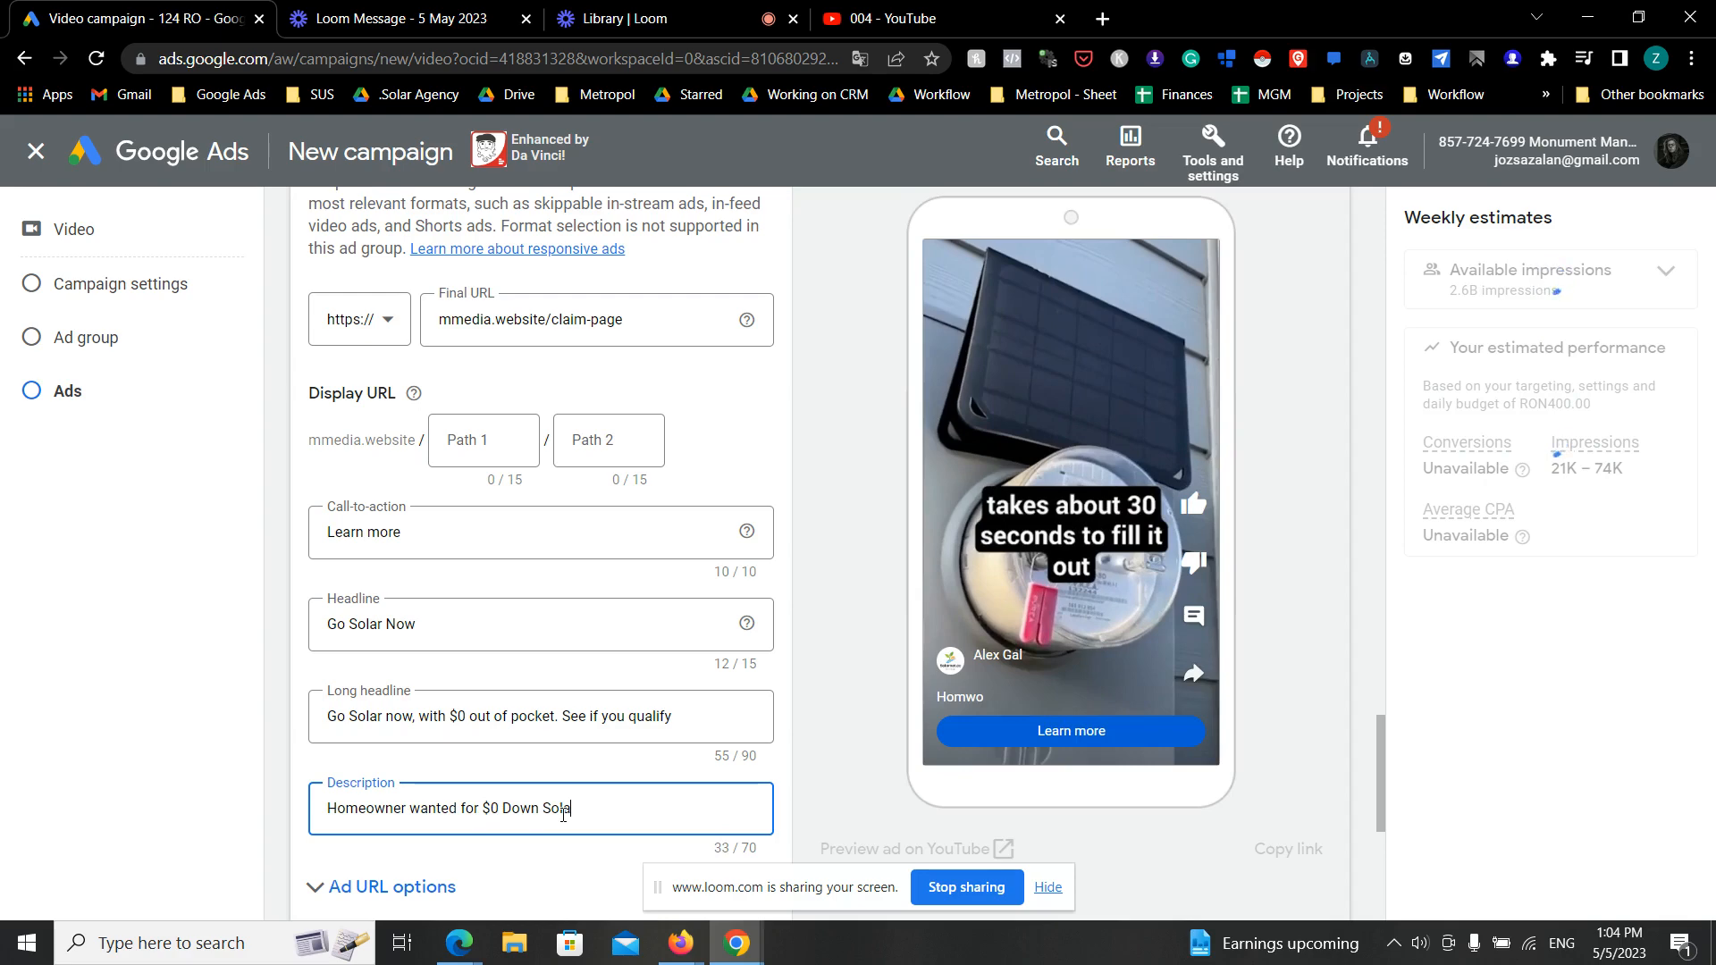
pyautogui.write('r Program. See i')
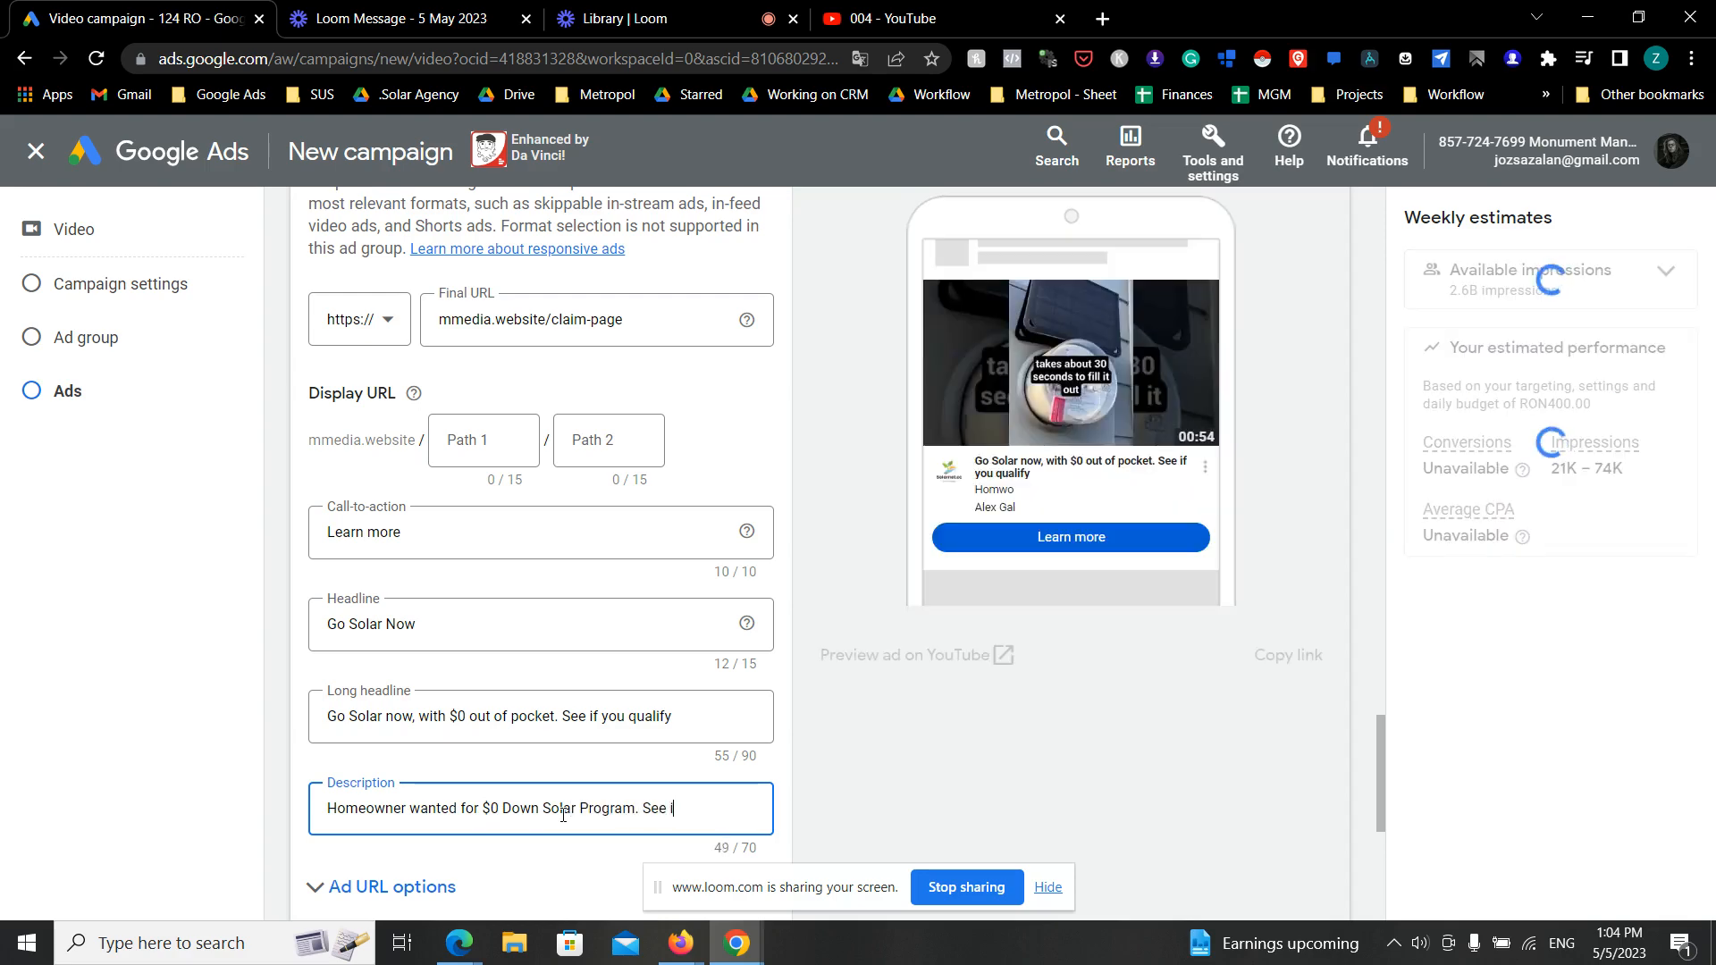
pyautogui.write('f you')
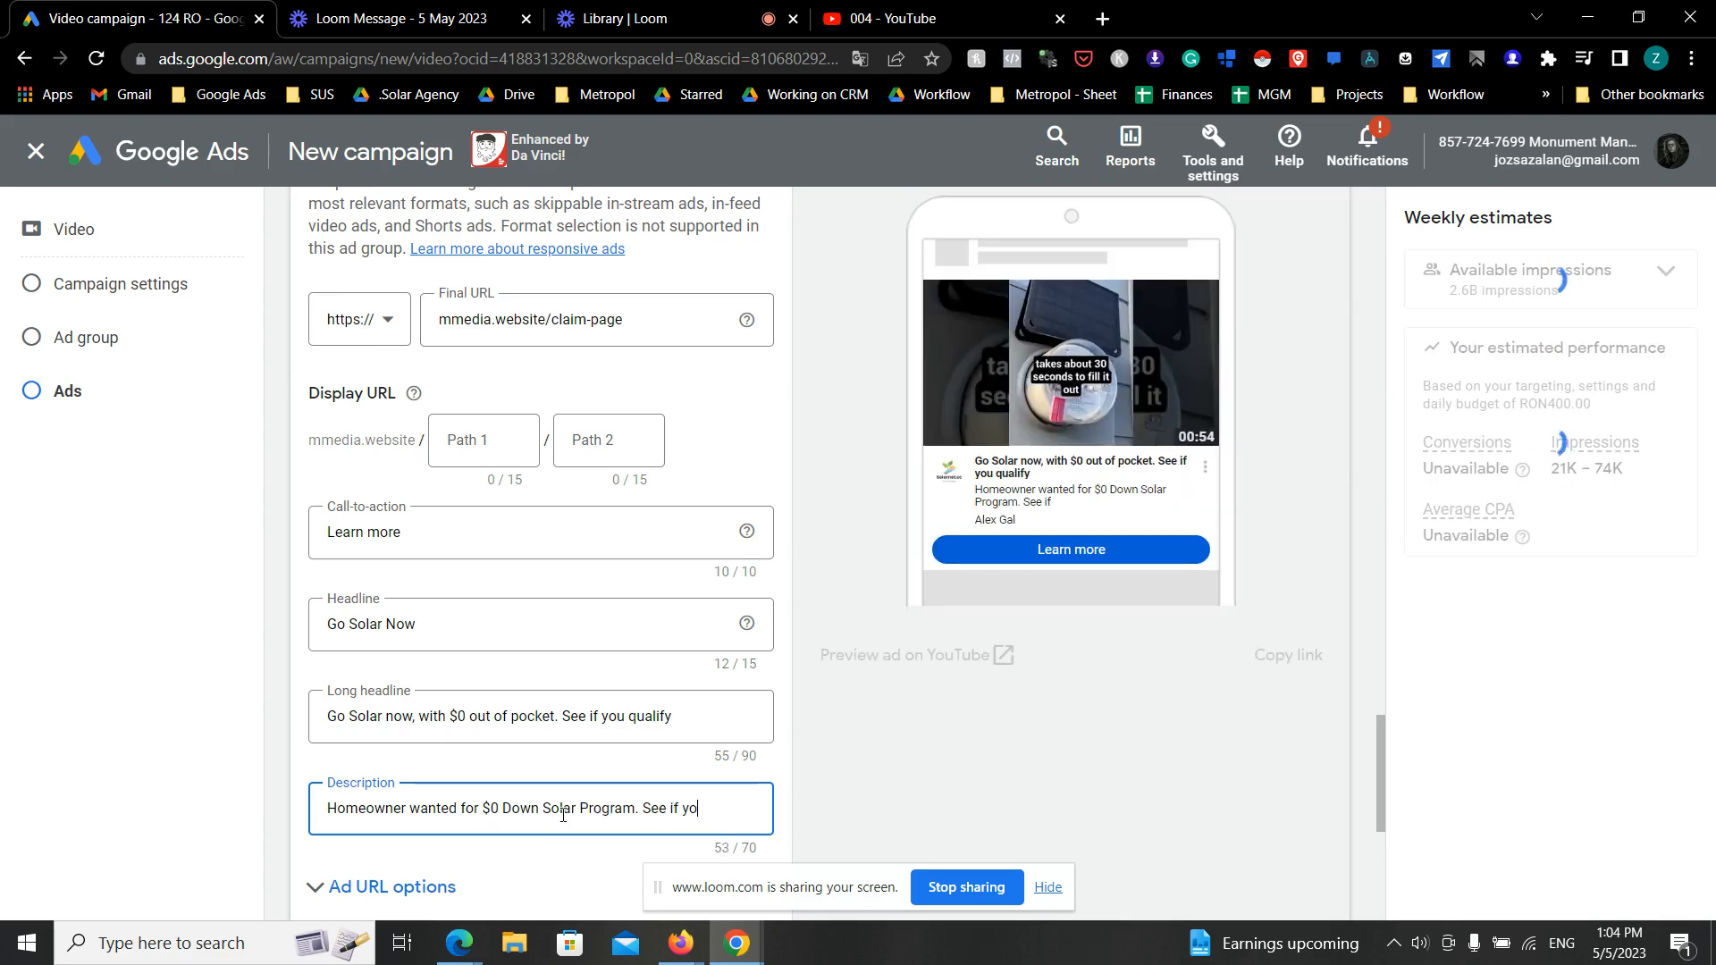
pyautogui.press('BackSpace')
pyautogui.press('BackSpace')
pyautogui.press('BackSpace')
pyautogui.press('BackSpace')
pyautogui.press('BackSpace')
pyautogui.press('BackSpace')
pyautogui.press('BackSpace')
pyautogui.press('BackSpace')
pyautogui.press('BackSpace')
pyautogui.press('BackSpace')
pyautogui.press('BackSpace')
pyautogui.press('BackSpace')
pyautogui.press('BackSpace')
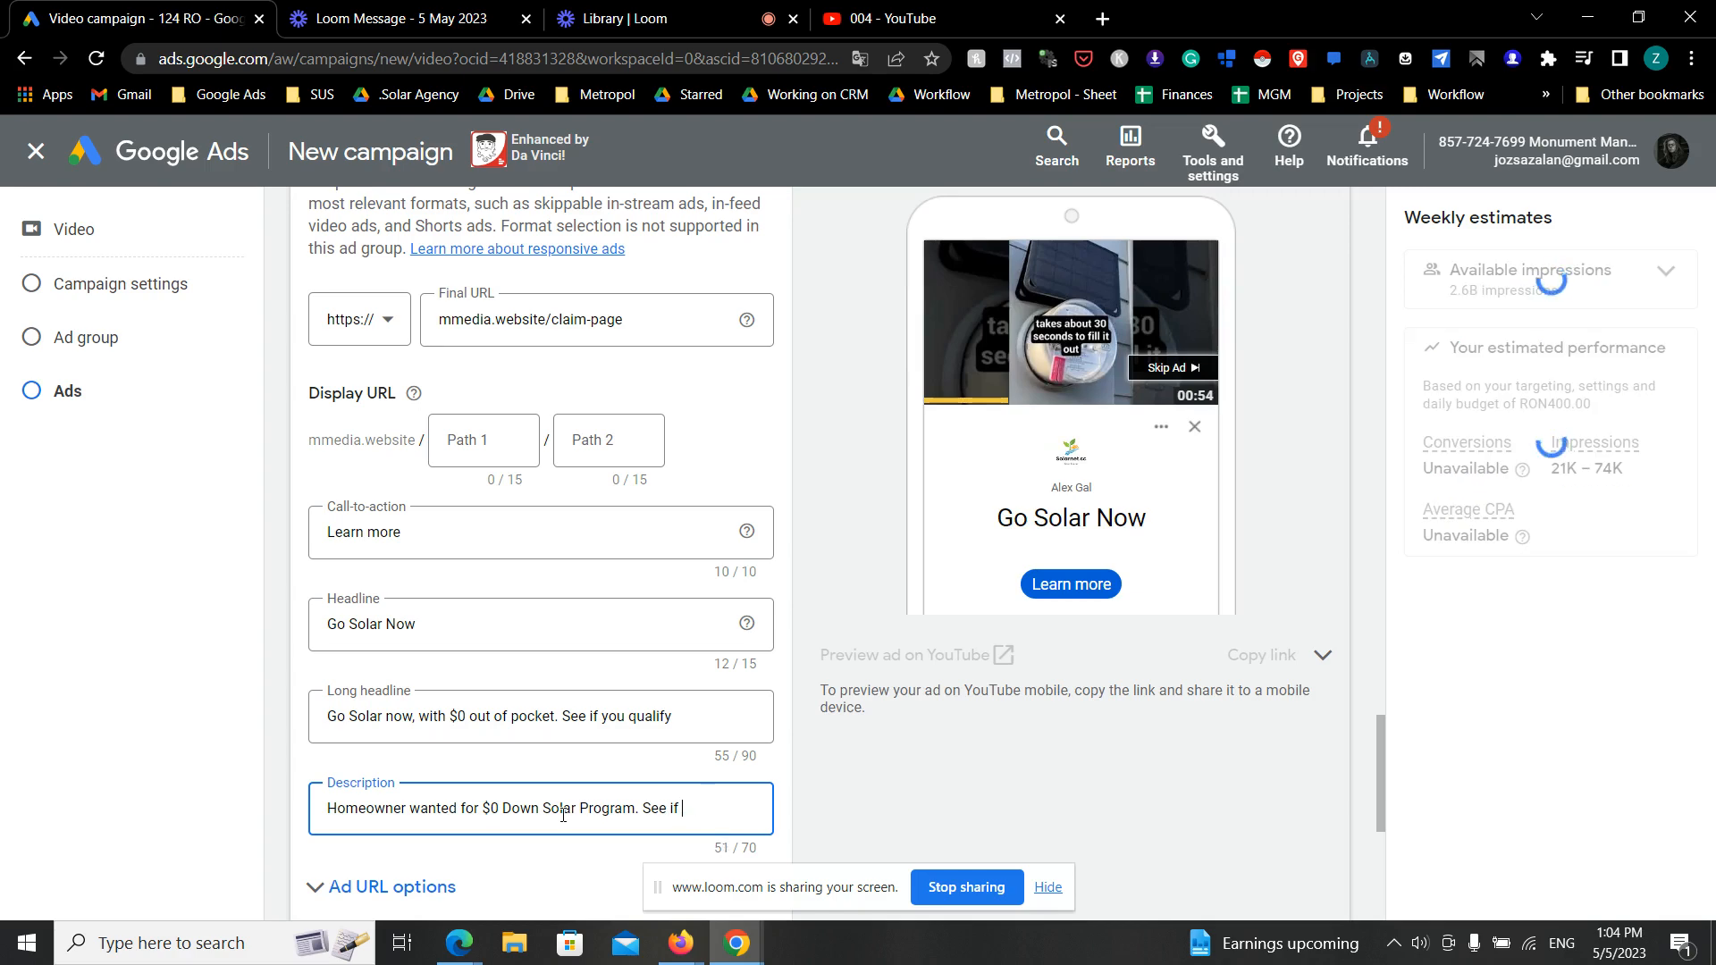
pyautogui.write('m')
# - Rename the ad as 001, keeping the companion banner autogenerated from the channel banner
pyautogui.scroll(-2, 560, 742)
pyautogui.scroll(-2, 560, 738)
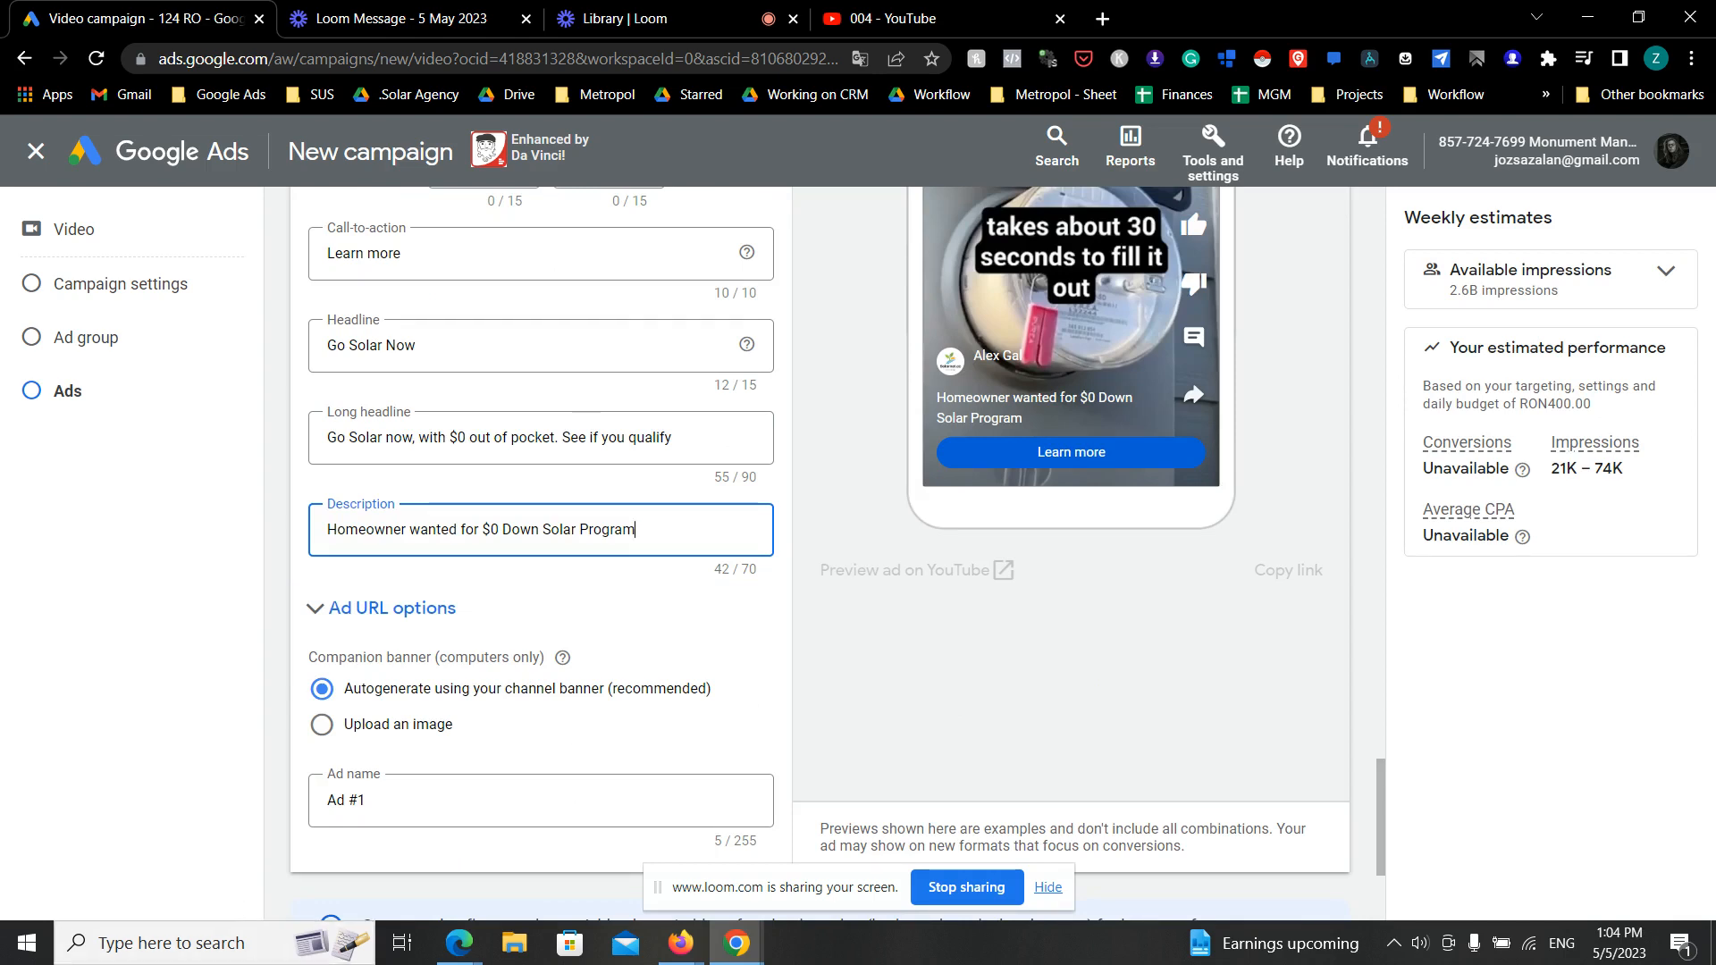
pyautogui.click(418, 798)
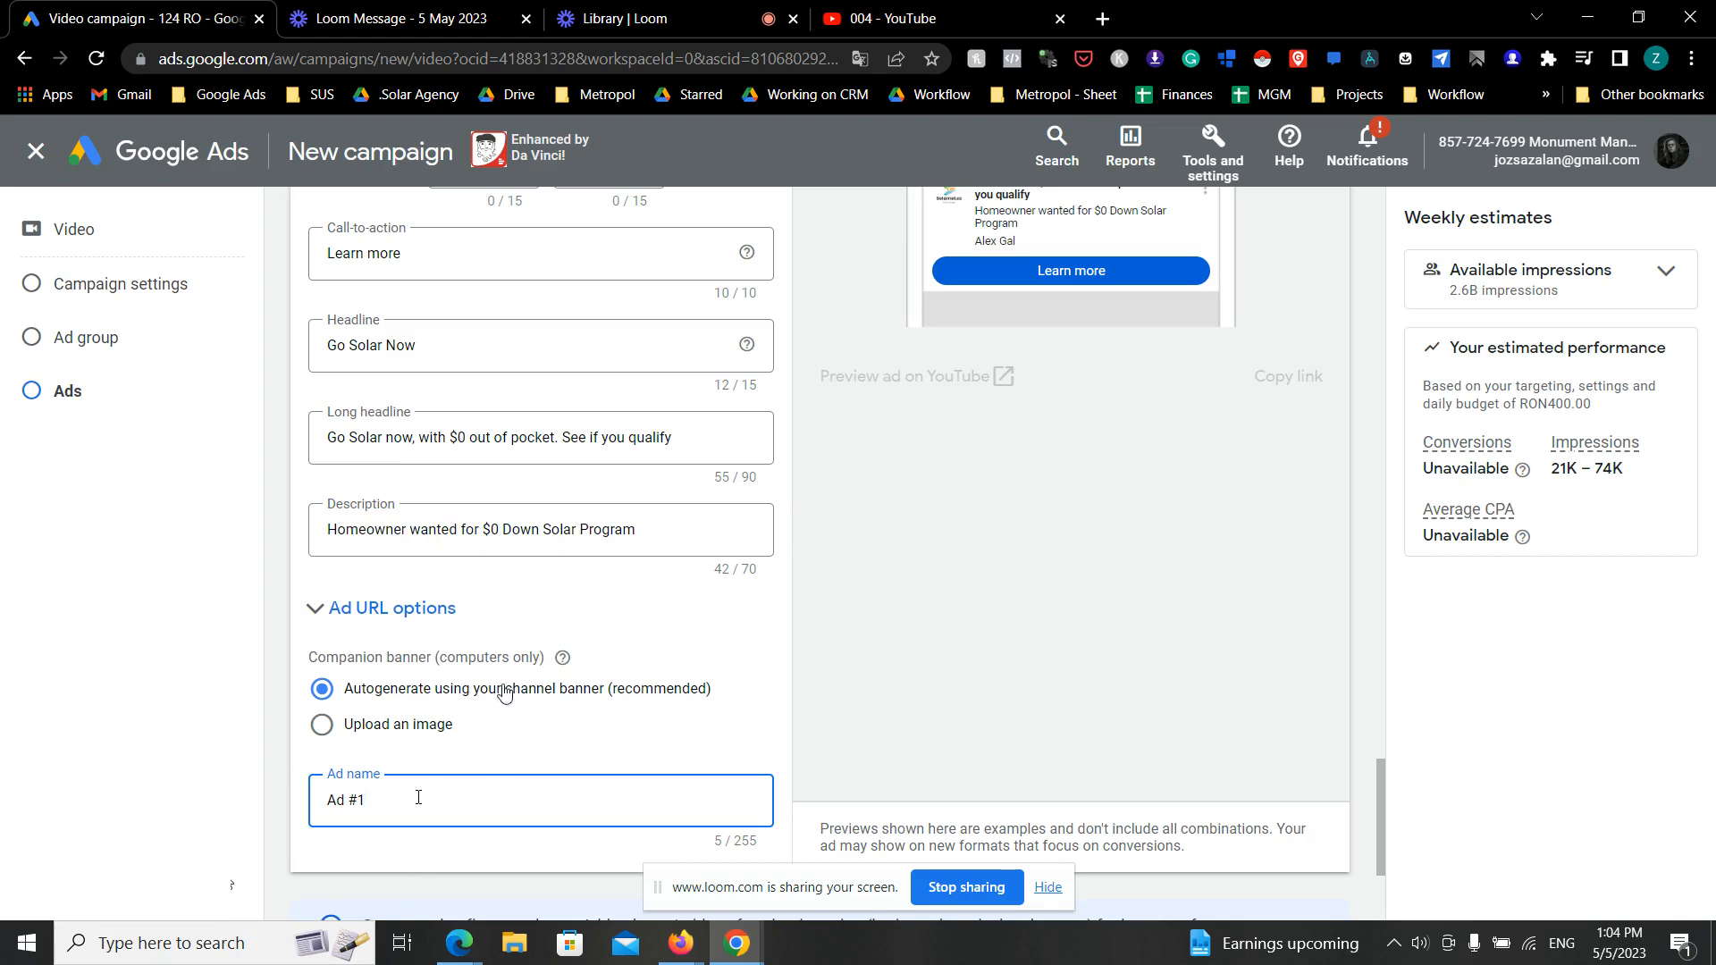
pyautogui.moveTo(411, 797); pyautogui.dragTo(307, 807)
pyautogui.press('BackSpace')
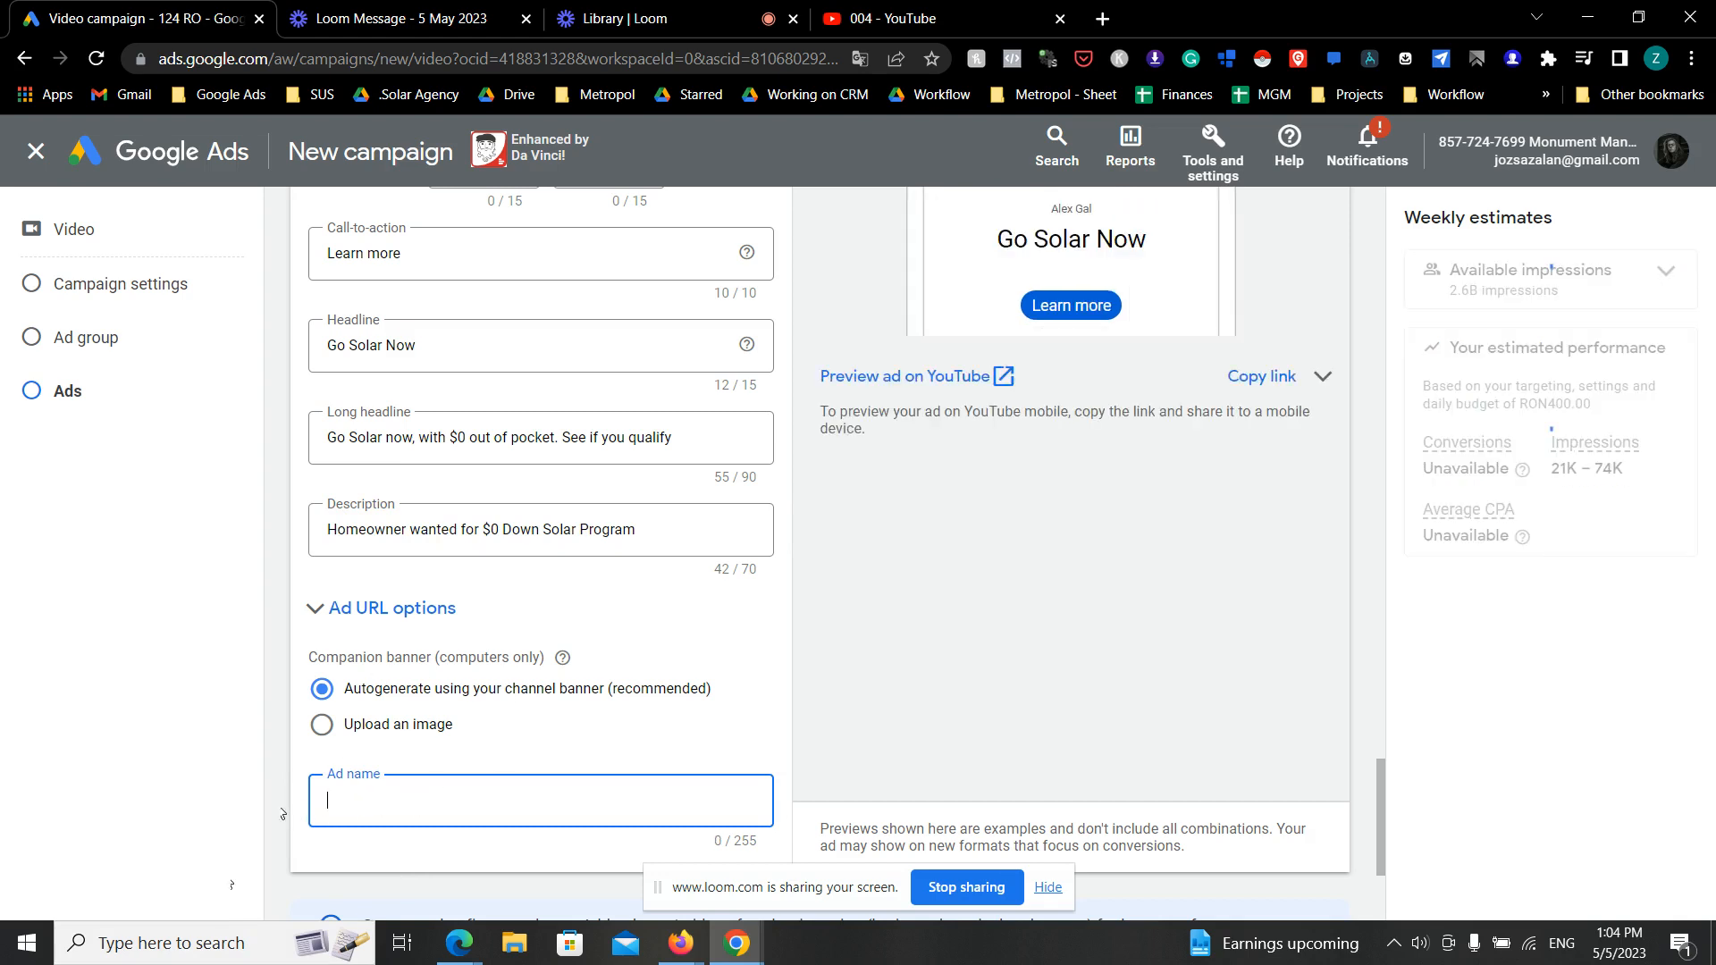
pyautogui.write('001')
# - Try to create the campaign, dismiss the error message and submit it again
pyautogui.scroll(-3, 706, 858)
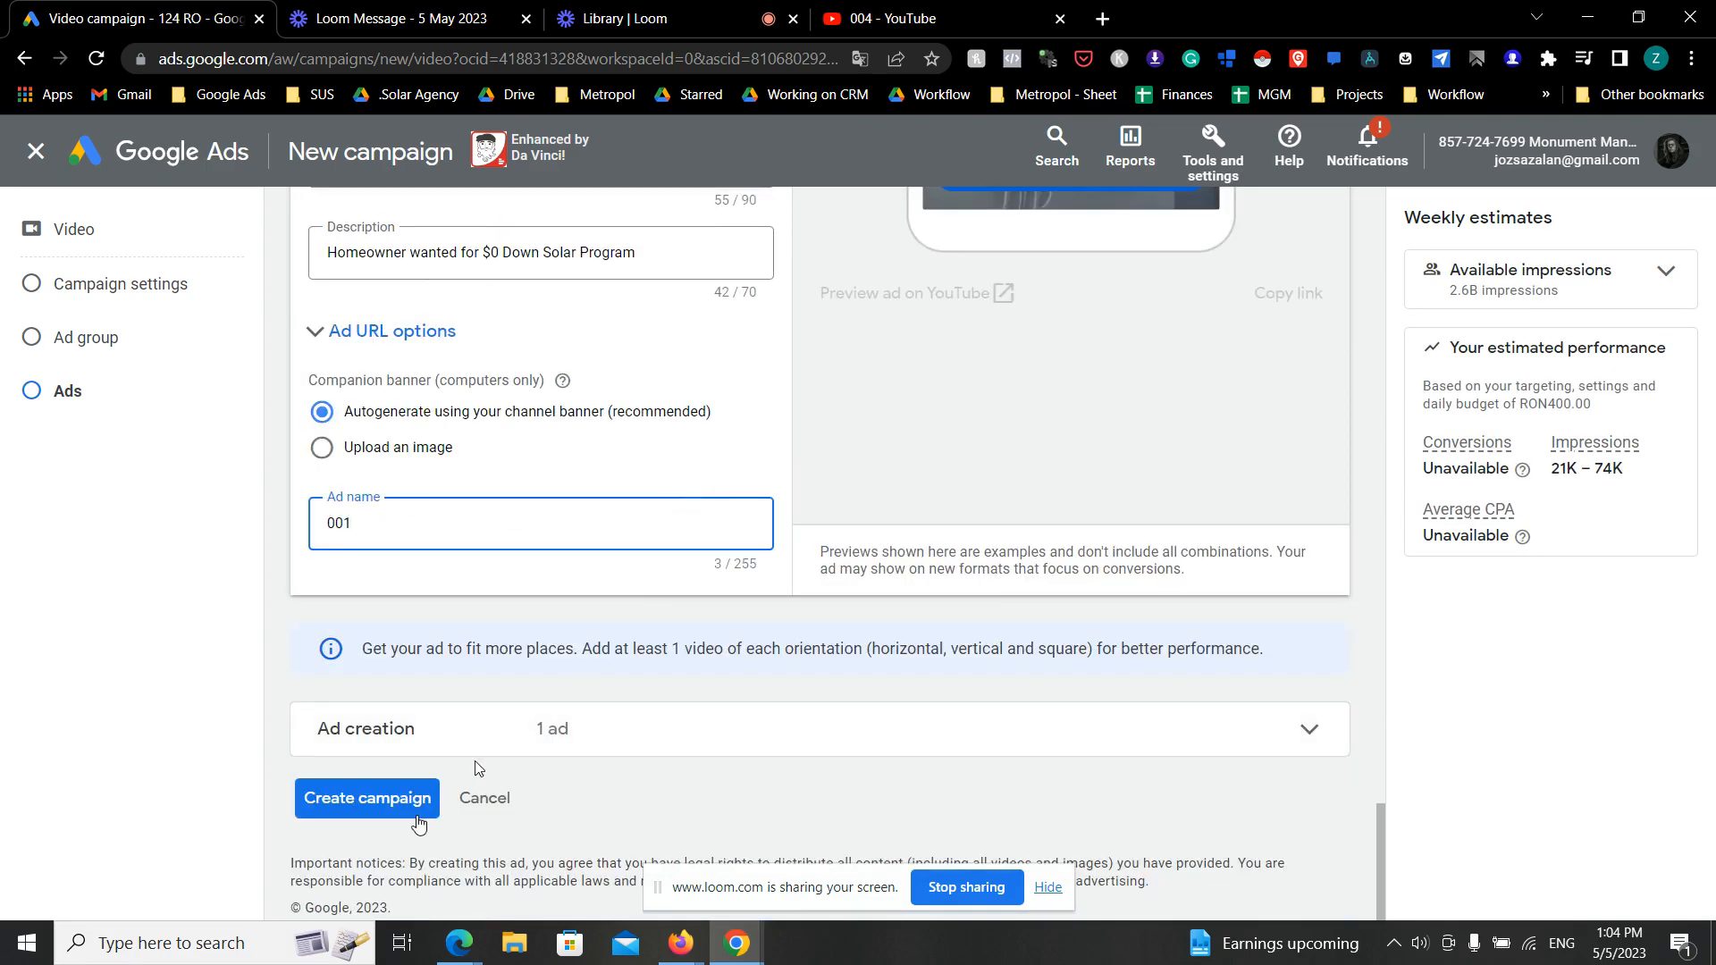
pyautogui.click(410, 798)
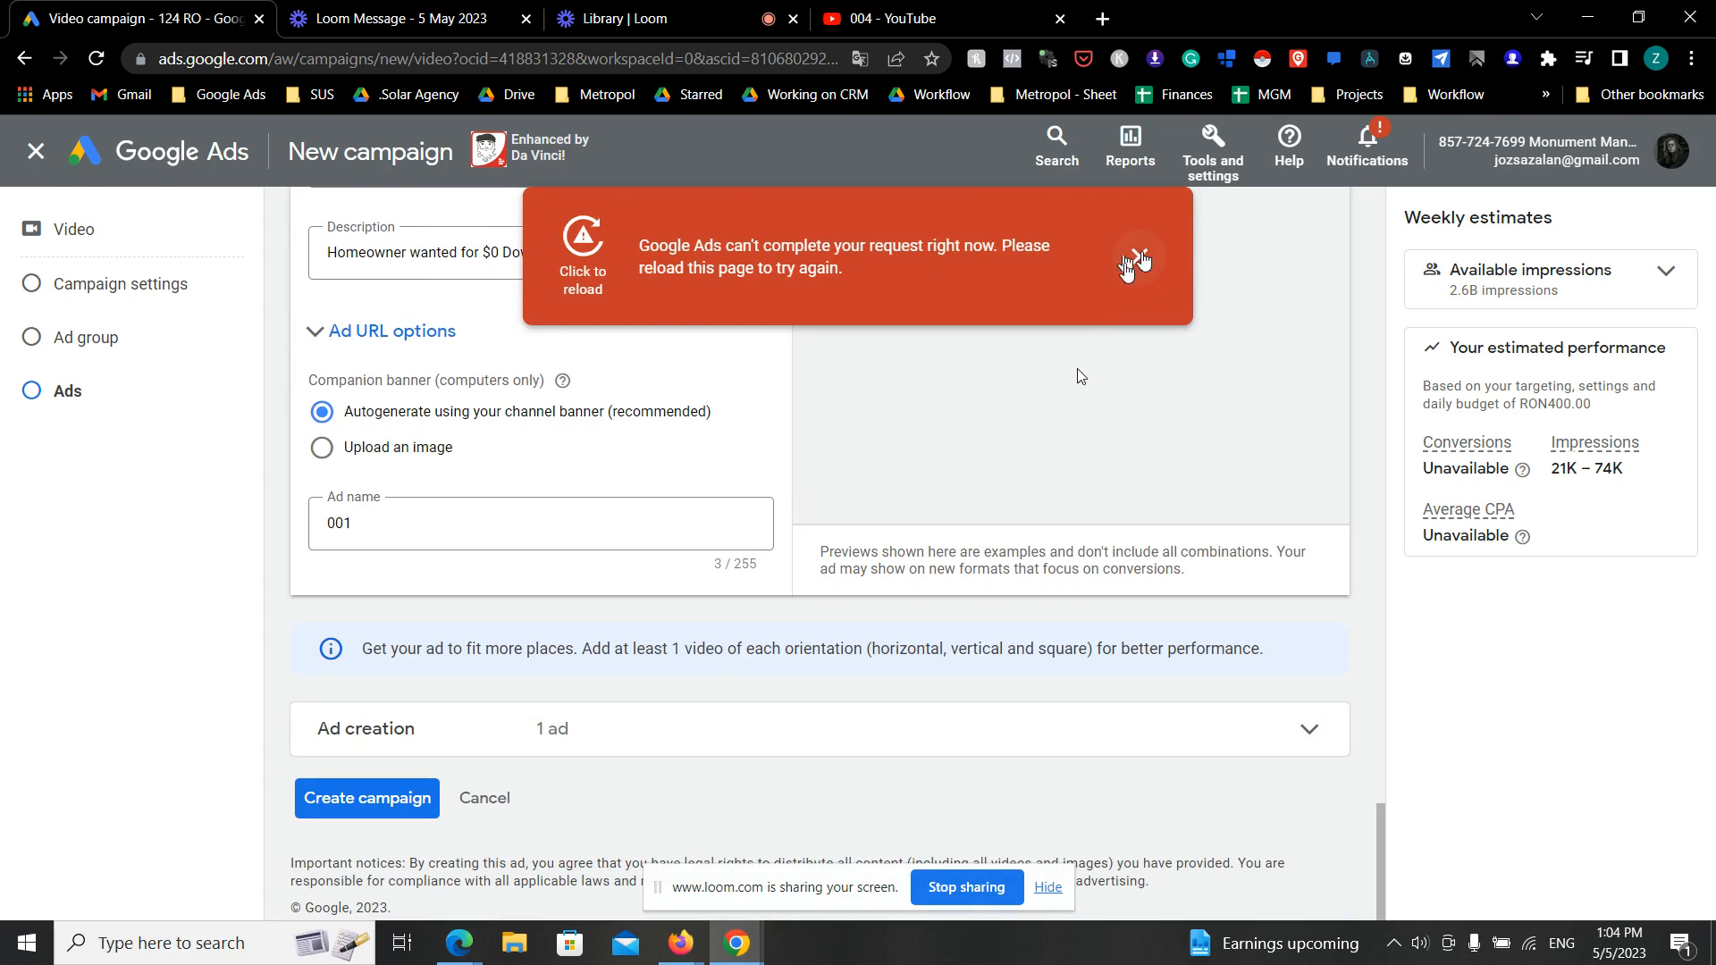
pyautogui.click(1105, 269)
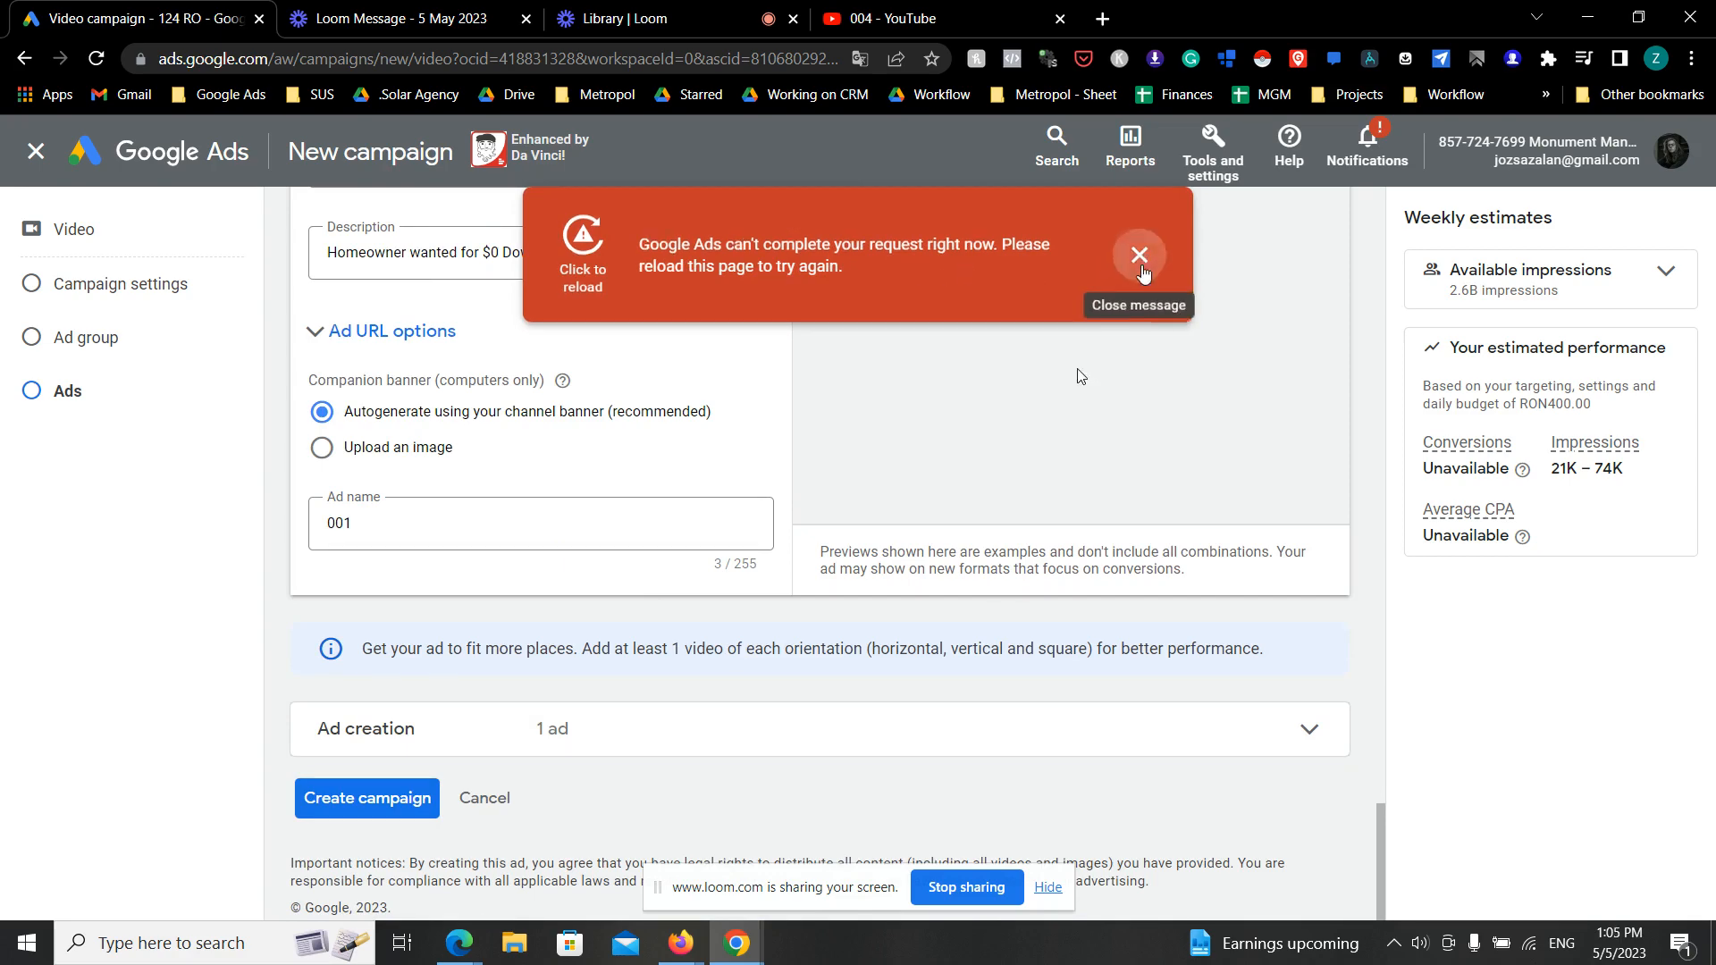
pyautogui.click(405, 791)
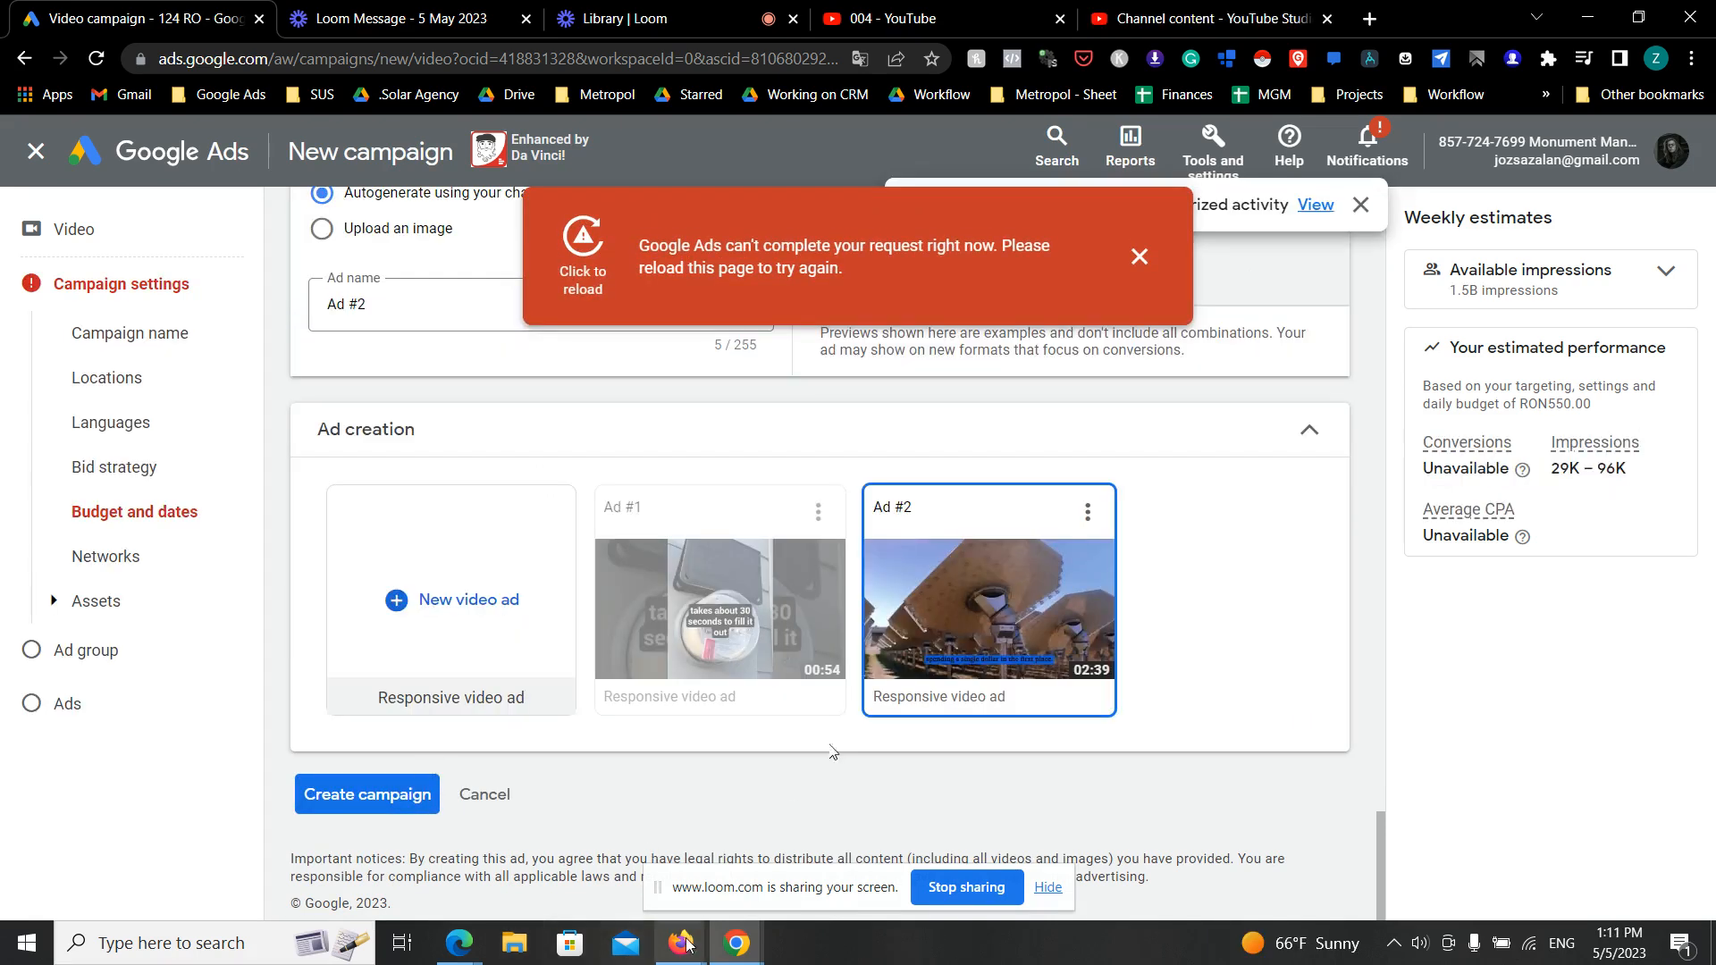
# - Switch to the HighLevel funnel in Firefox, open the live Claim Page and close its survey popup
pyautogui.moveTo(681, 942)
pyautogui.click(777, 865)
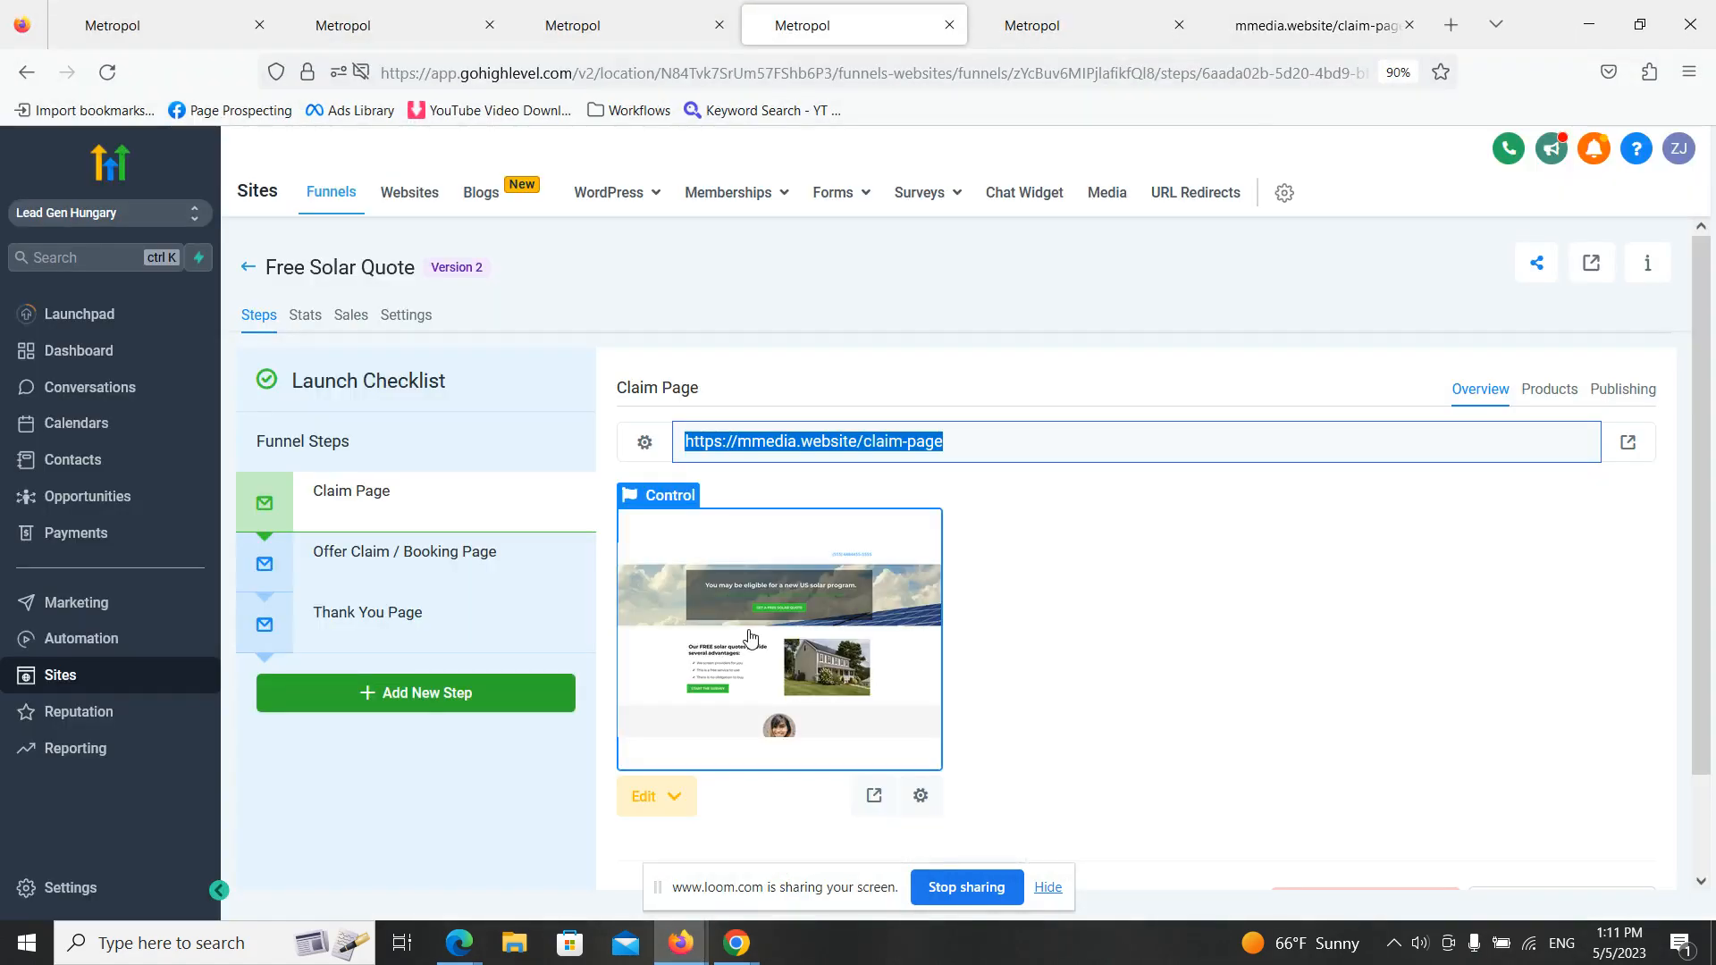
pyautogui.click(1626, 444)
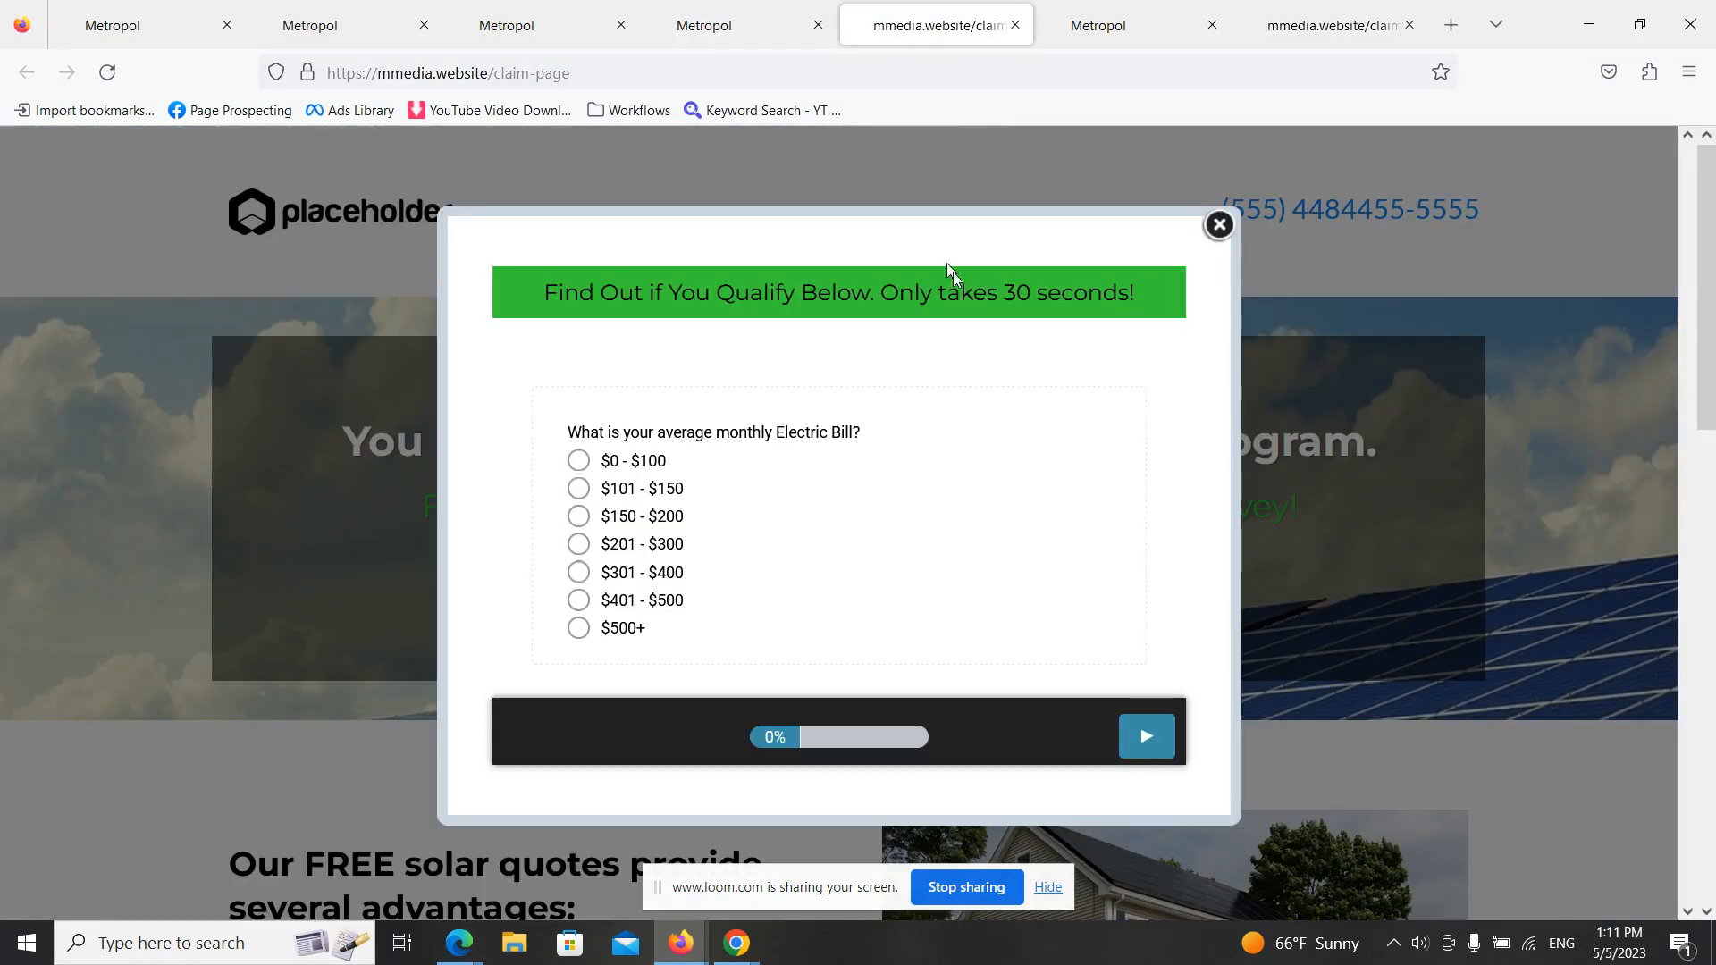
pyautogui.click(1218, 226)
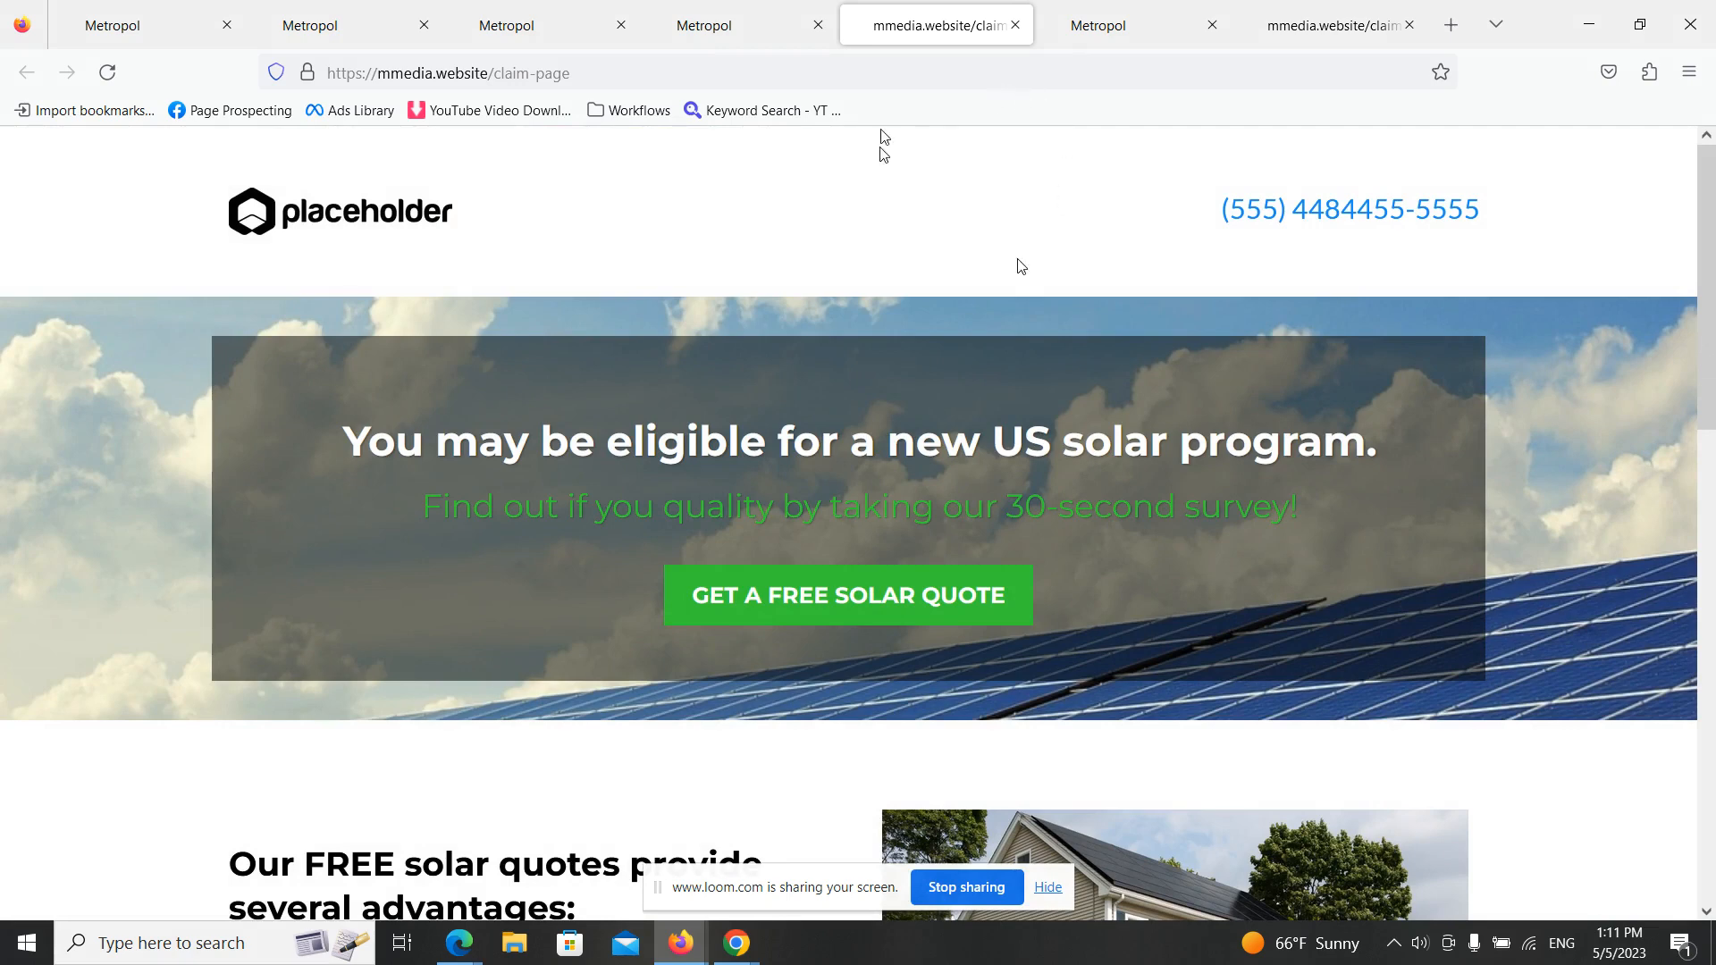
# - Reload the claim page, open the free solar quote survey and answer the electric bill question with $150 - $200 and the home ownership question
pyautogui.click(110, 75)
pyautogui.click(785, 617)
pyautogui.click(572, 517)
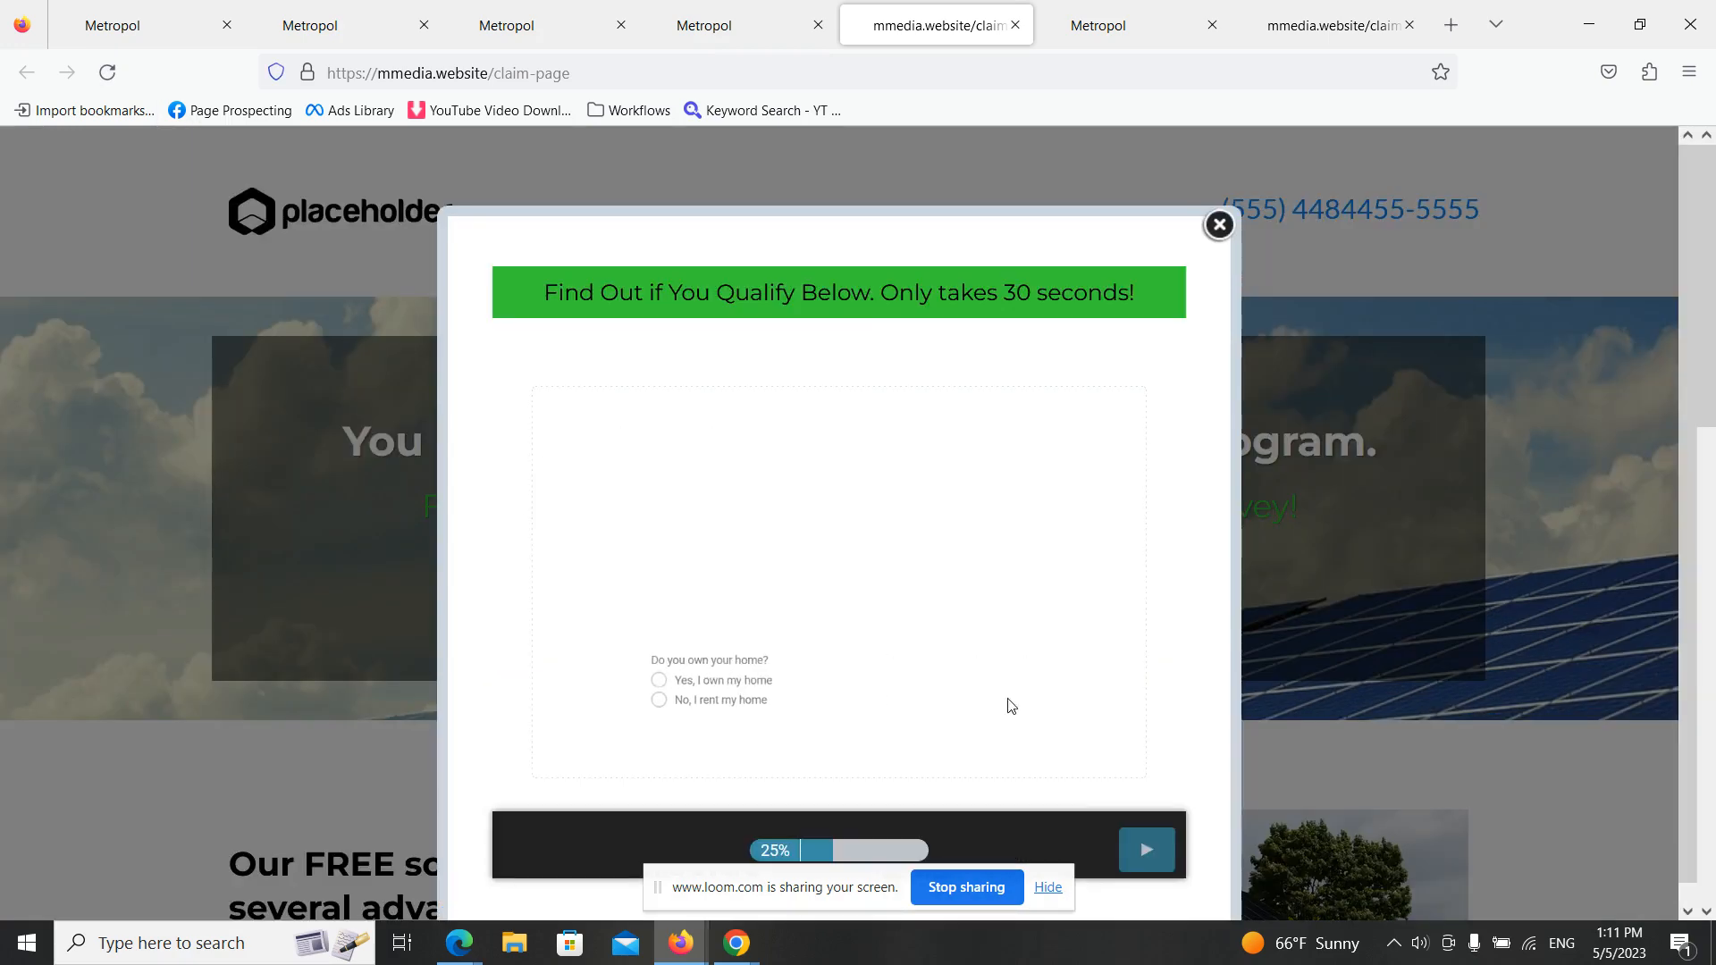
pyautogui.click(1010, 706)
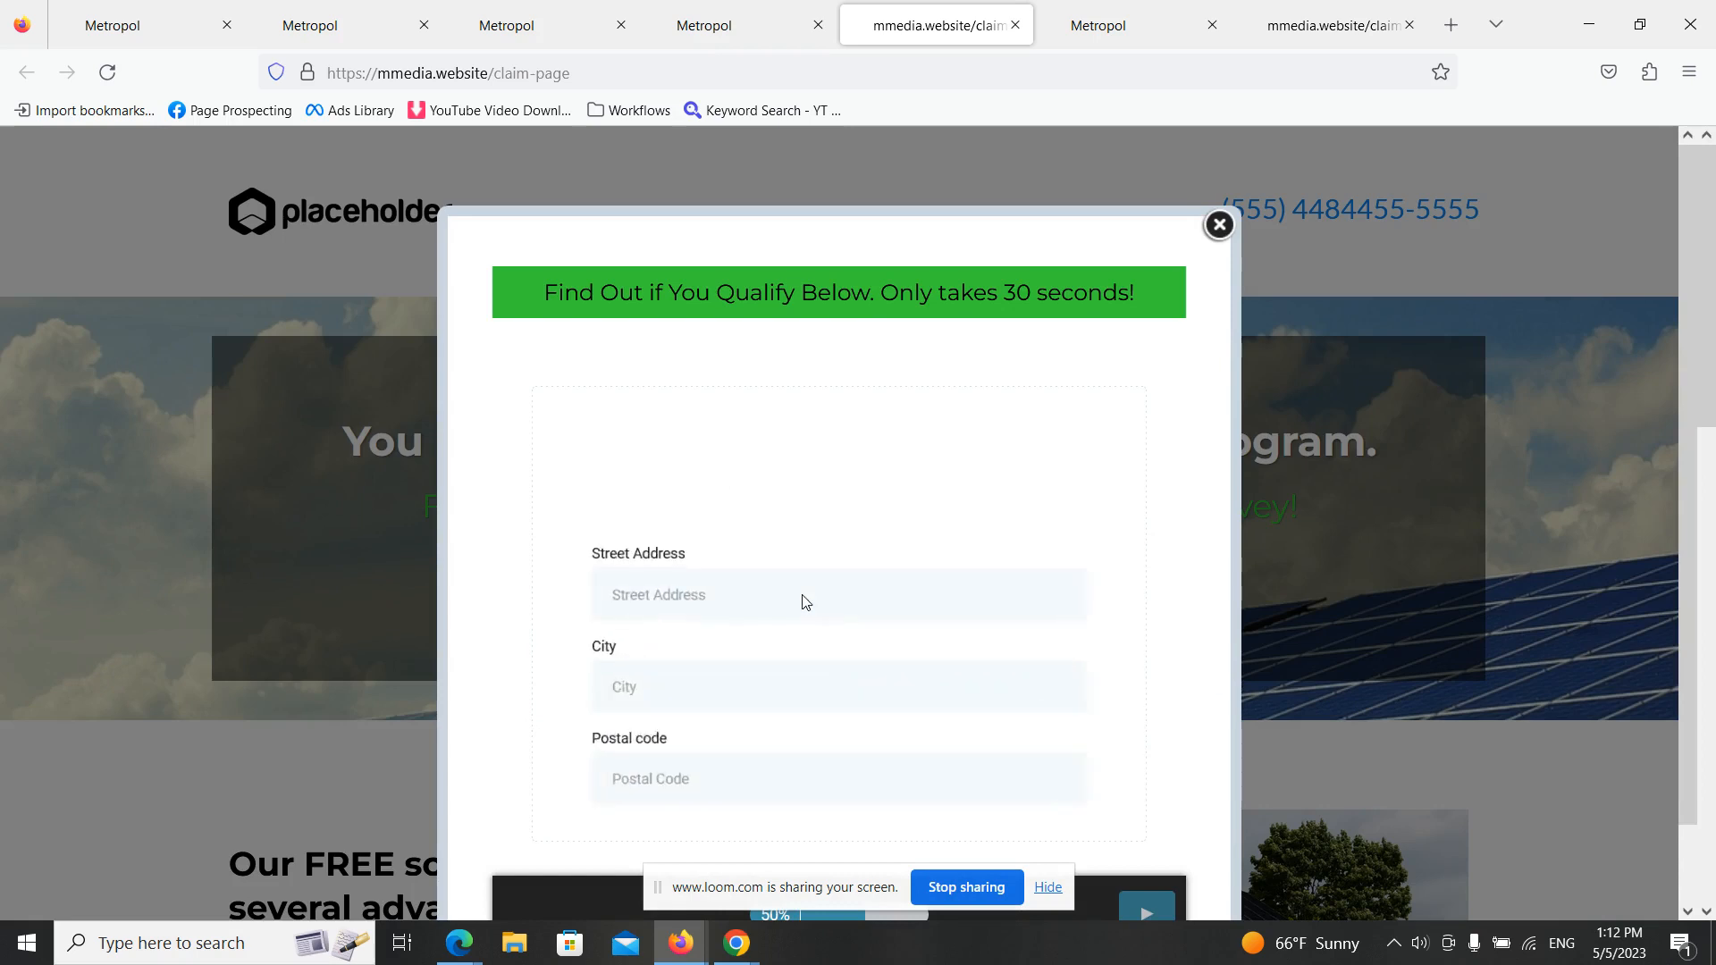
# - Fill in the survey's street address, city and postal code with test data and advance to the contact details
pyautogui.write('e2e')
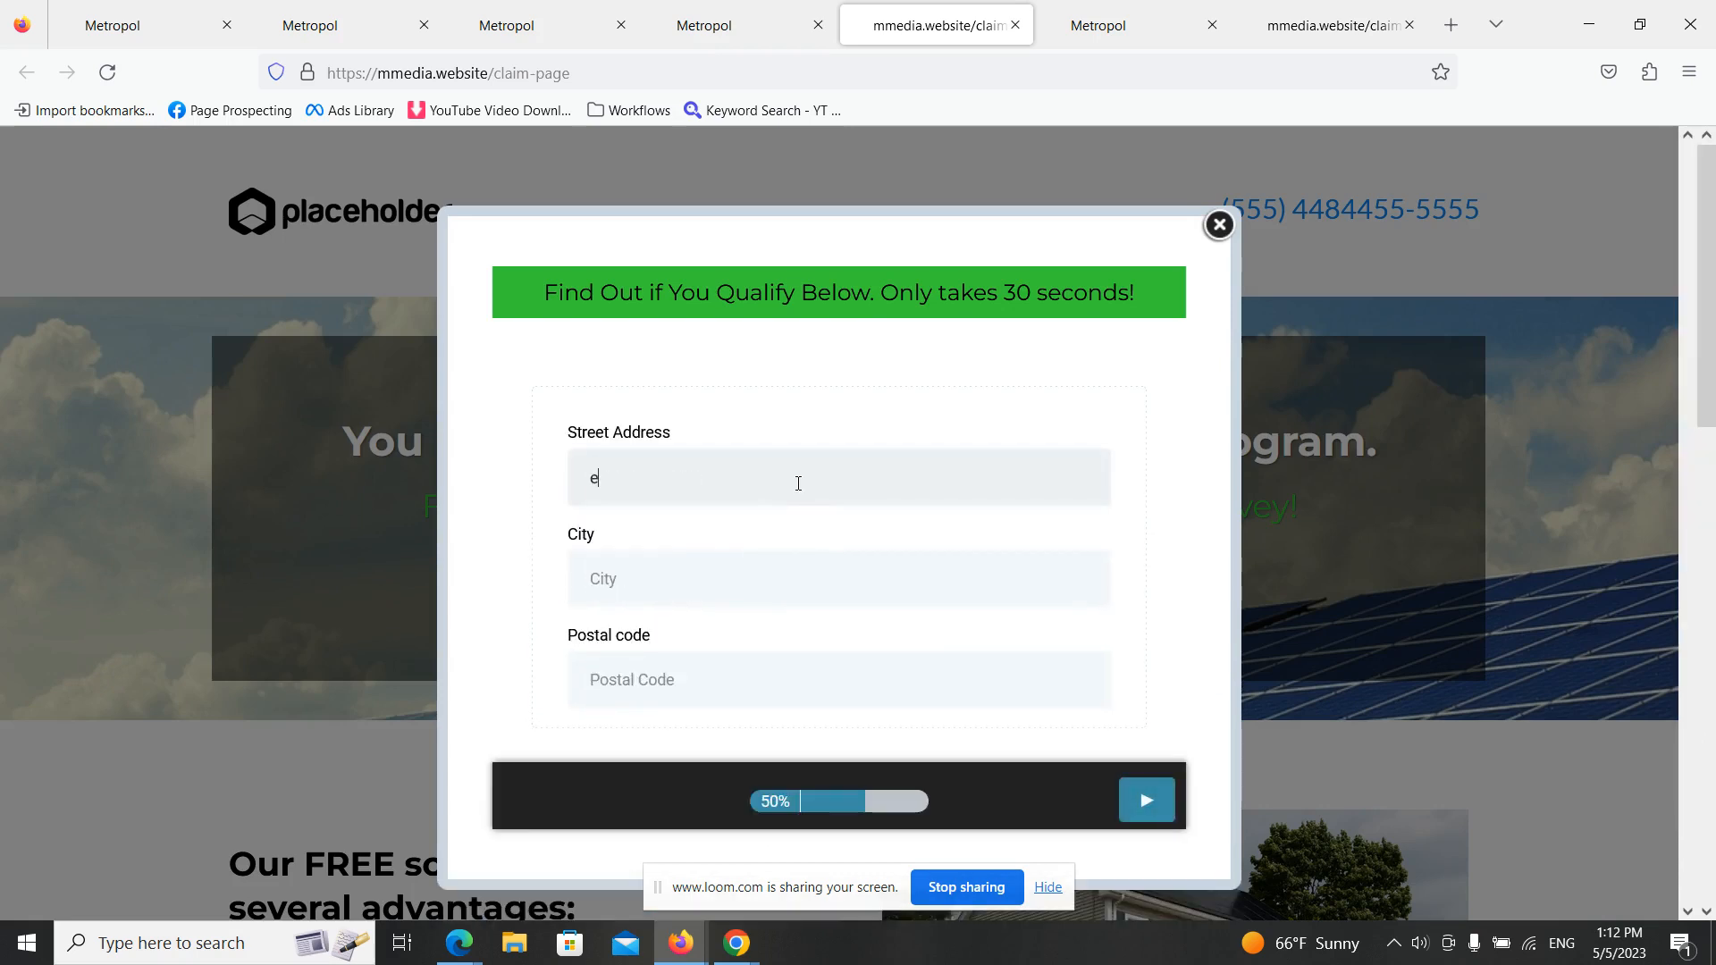
pyautogui.click(683, 571)
pyautogui.write('e')
pyautogui.click(675, 682)
pyautogui.write('1212')
pyautogui.click(1166, 812)
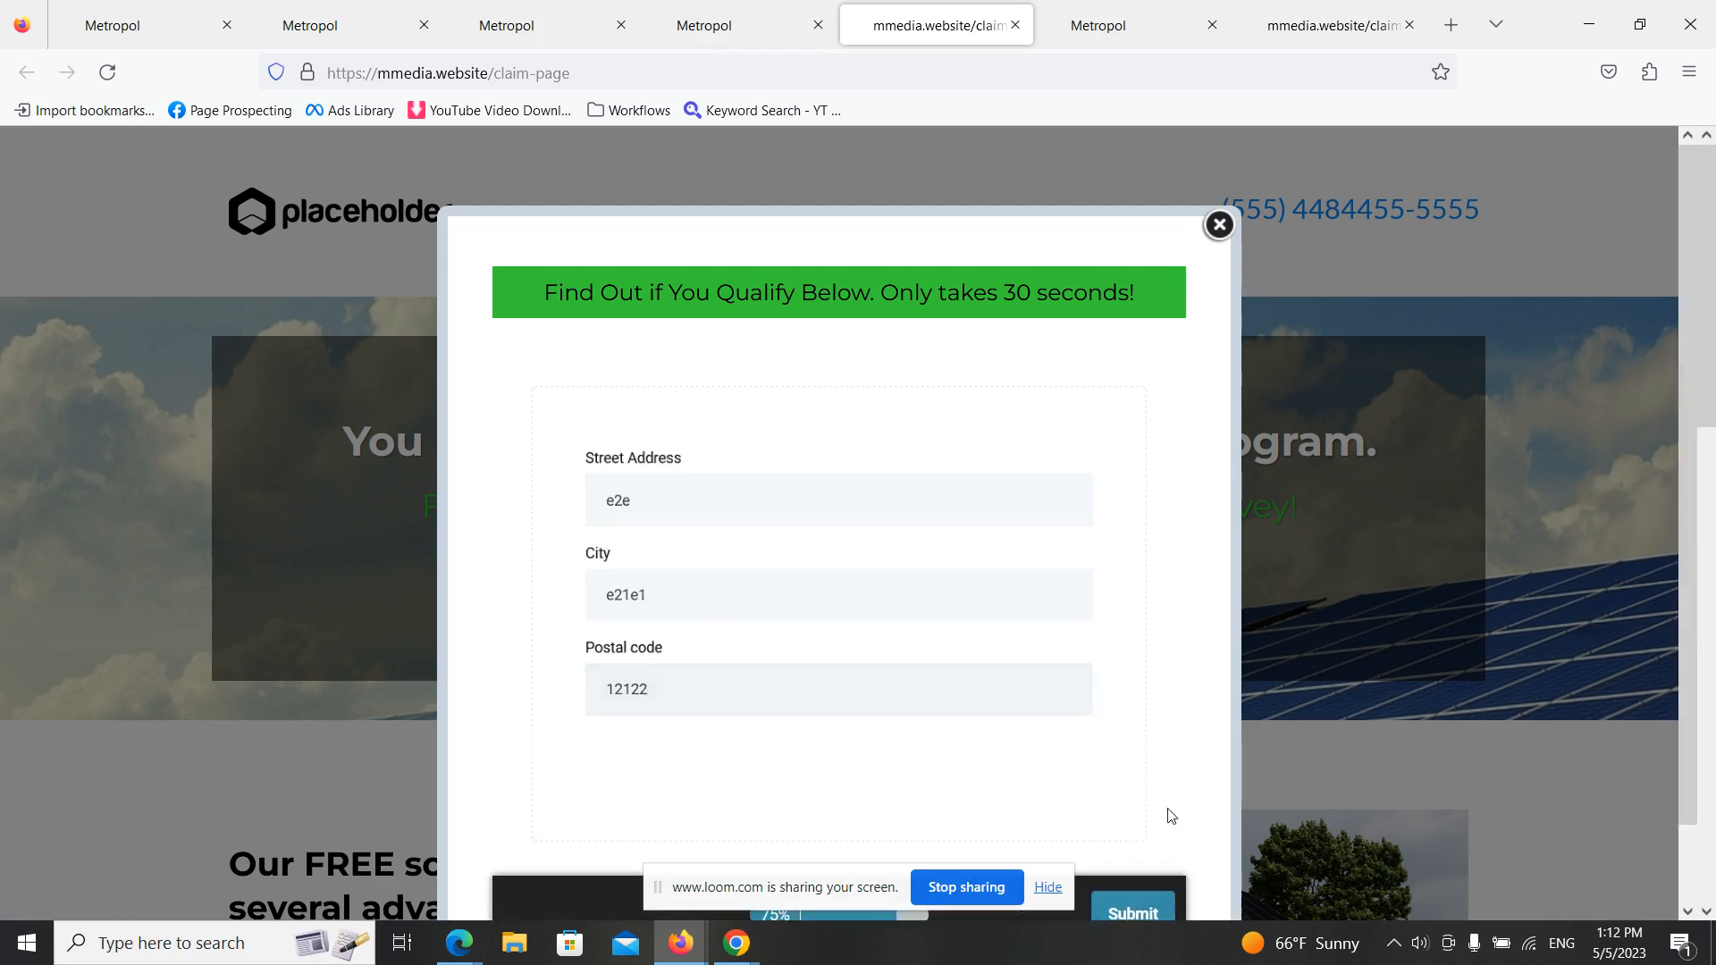
# - Enter a test first name, last name and phone number, submit the survey and close the thank-you popup
pyautogui.click(743, 391)
pyautogui.write('21')
pyautogui.click(702, 488)
pyautogui.click(697, 497)
pyautogui.write('4214')
pyautogui.click(702, 617)
pyautogui.write('06 84) 644 444')
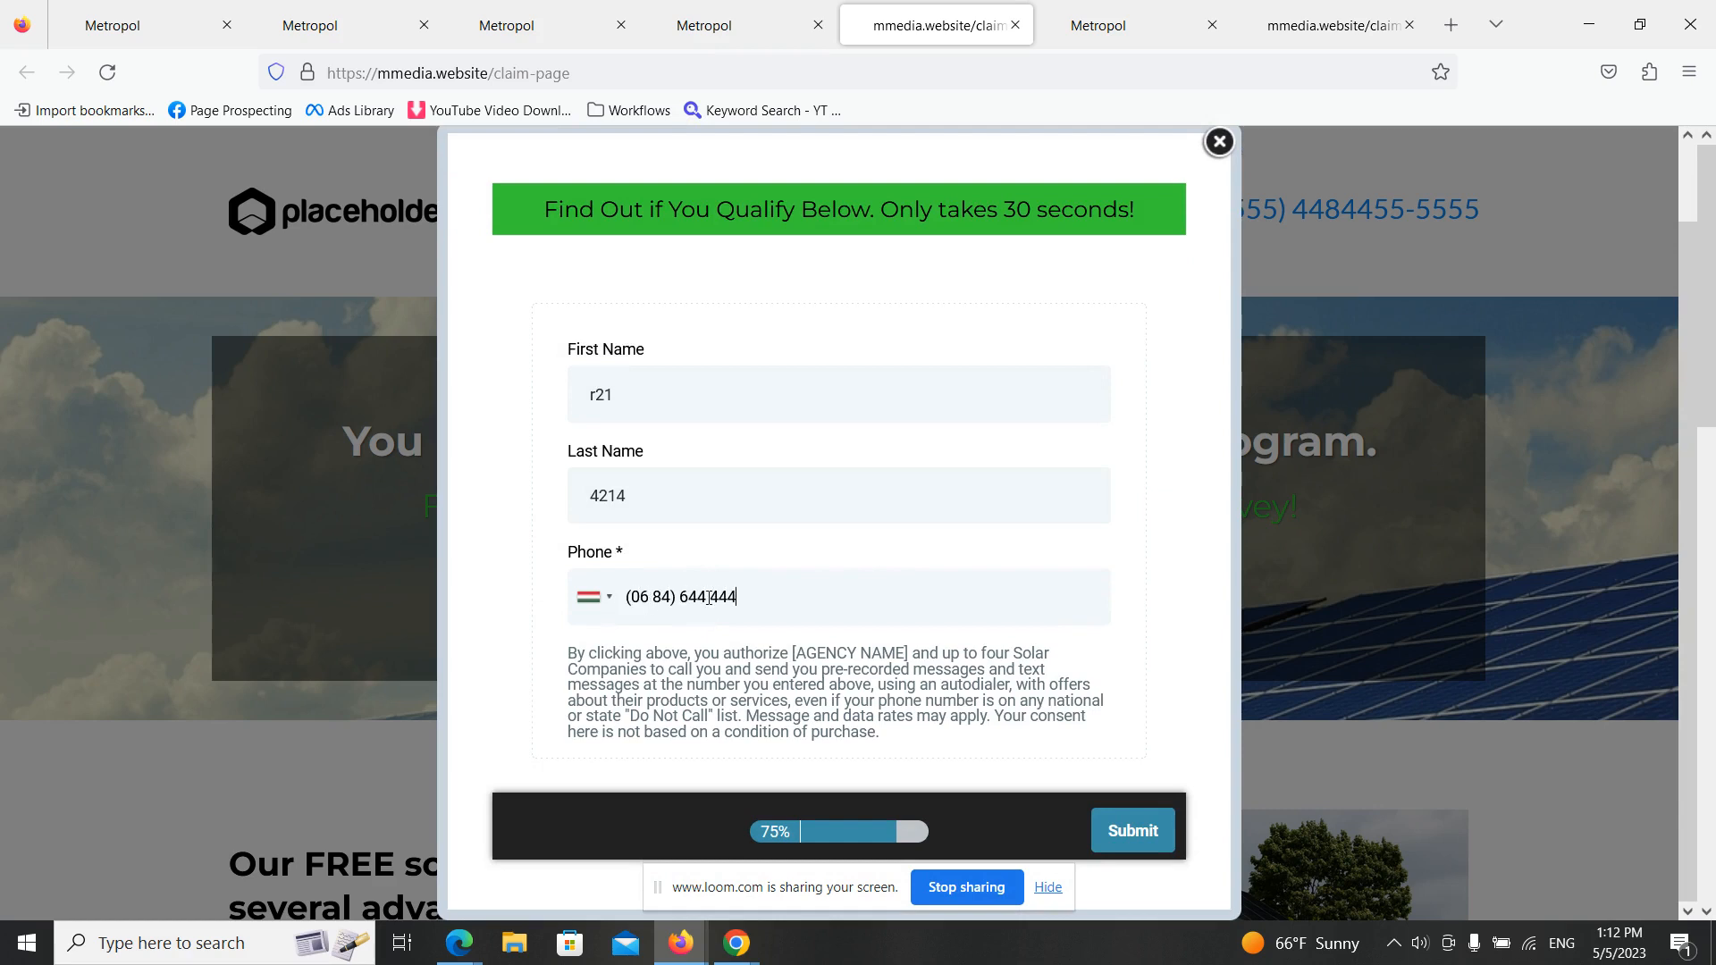
pyautogui.click(1106, 840)
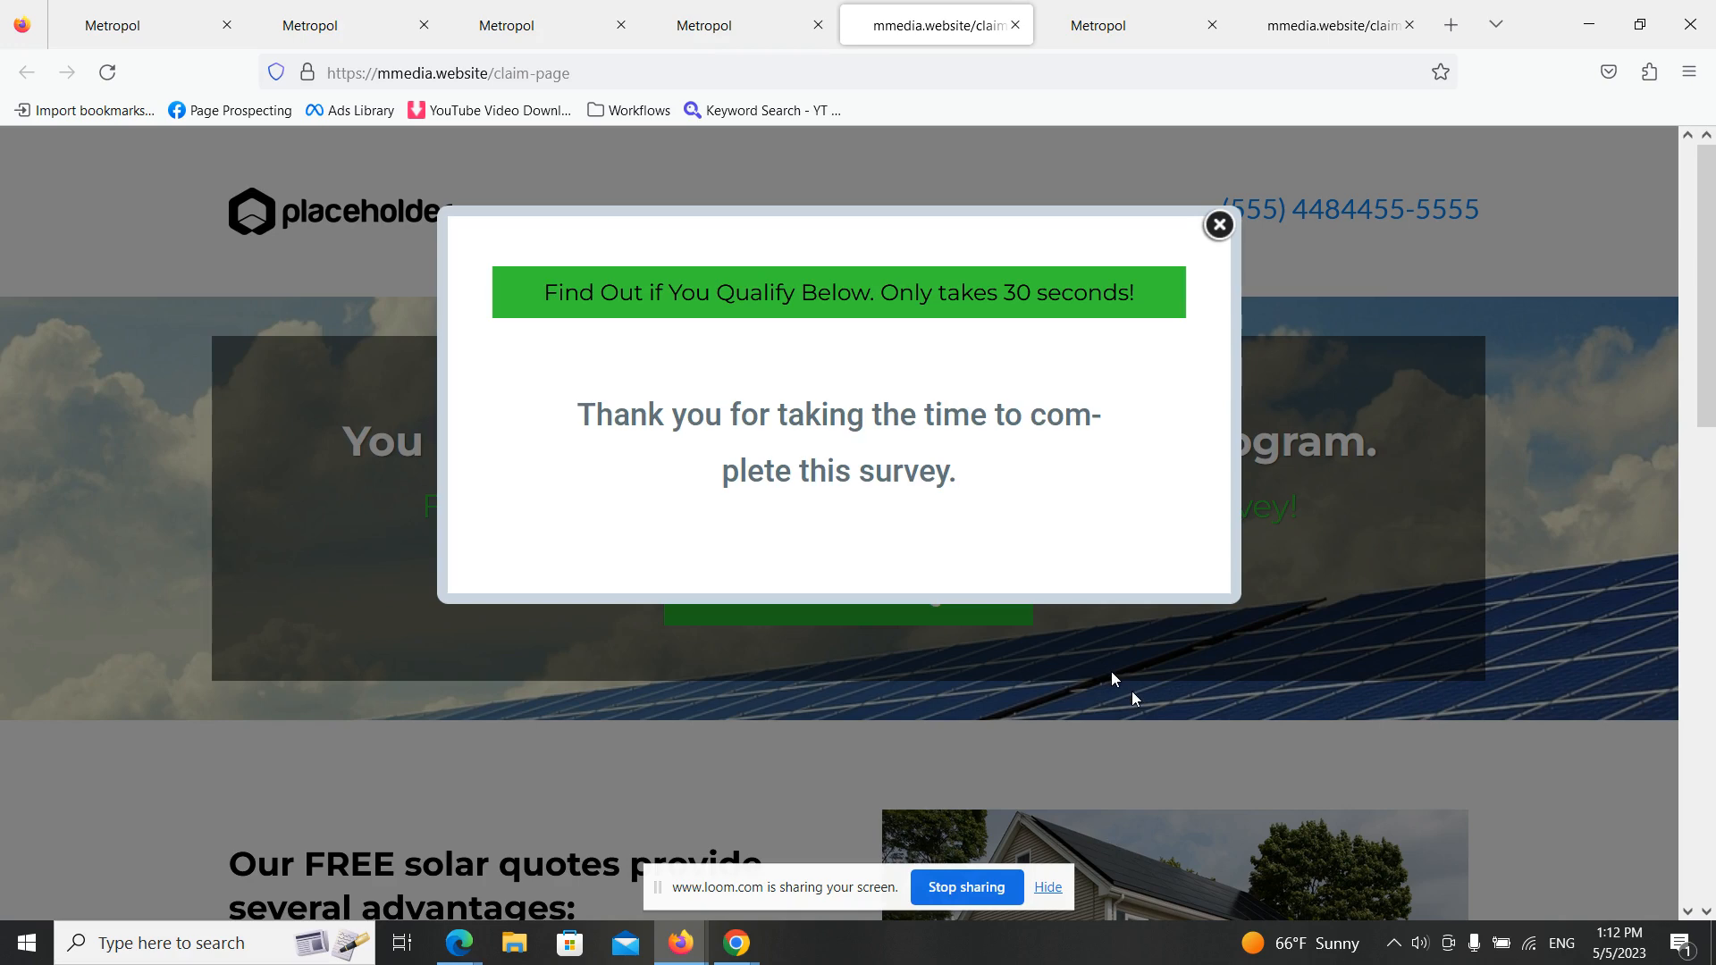
pyautogui.scroll(-5, 1135, 699)
pyautogui.scroll(5, 1088, 516)
pyautogui.click(1219, 225)
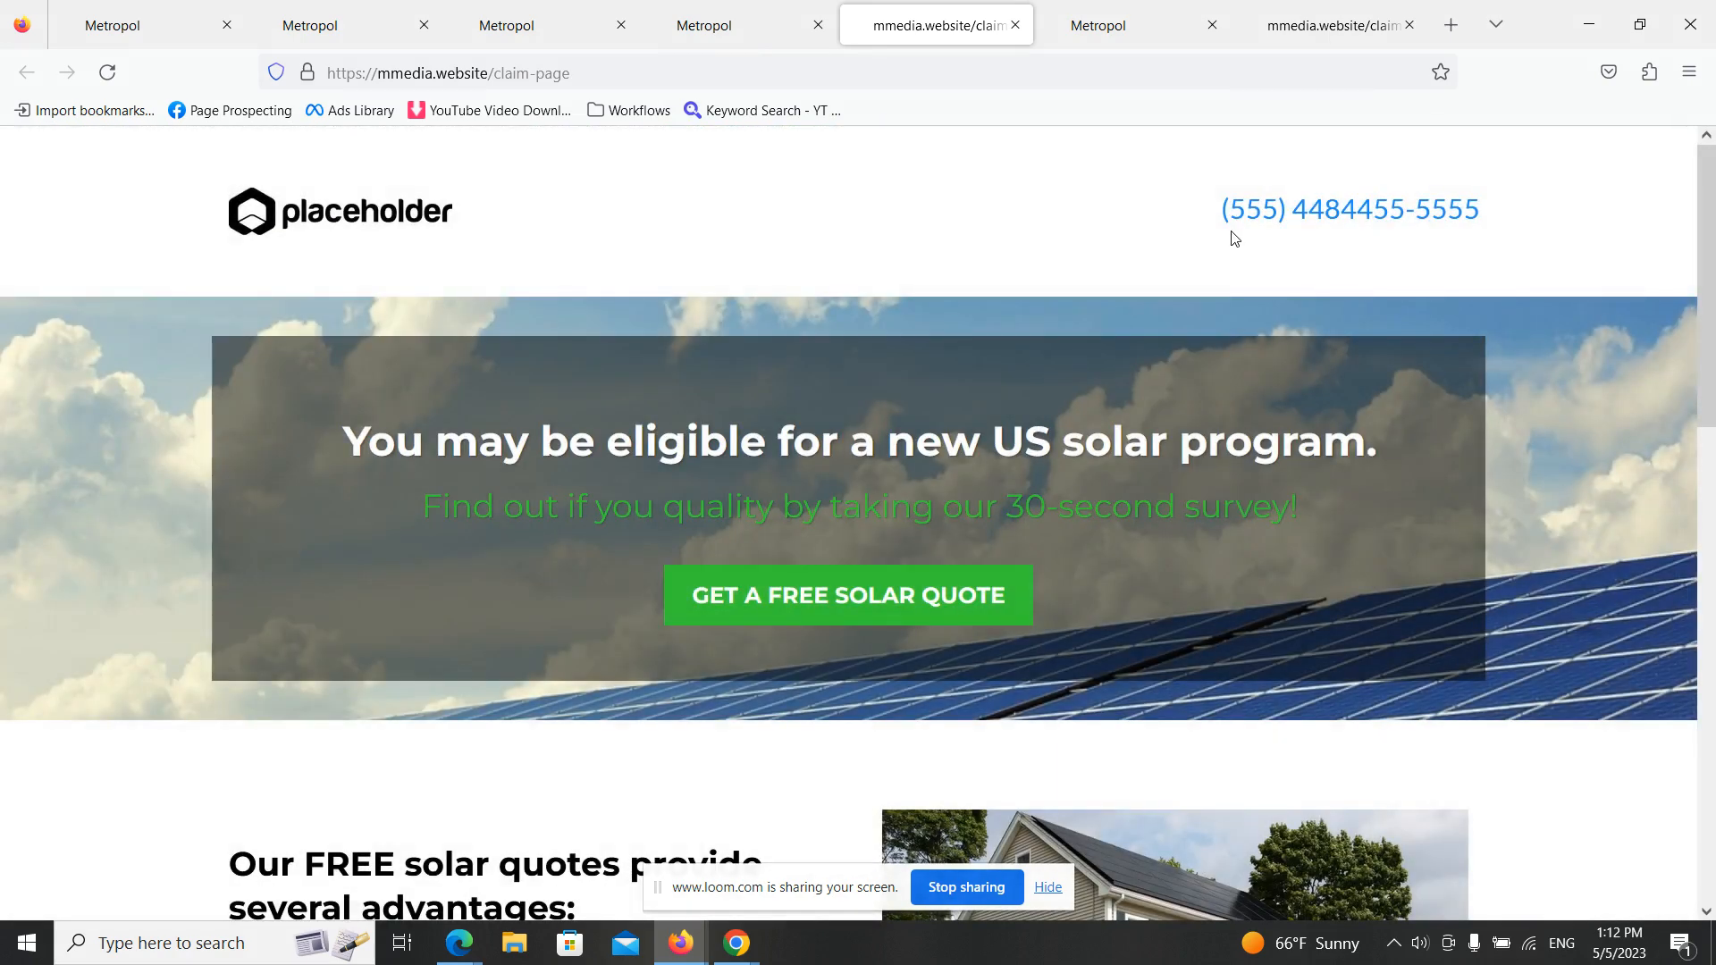